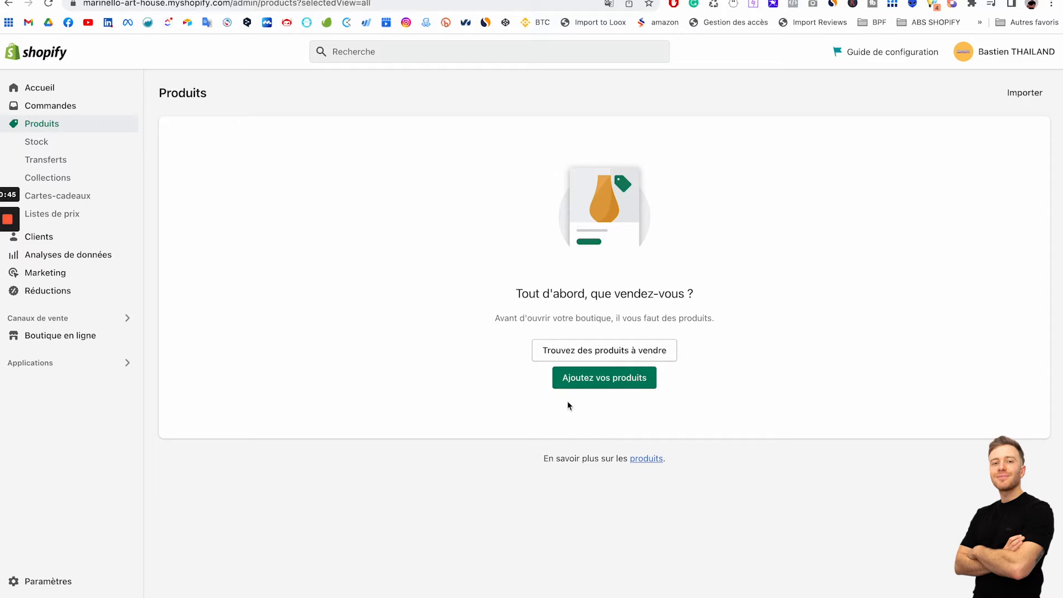
Start a new product and title it "Montre en plaqué or - Femmes - Bracelet Ripple"
left_click(596, 385)
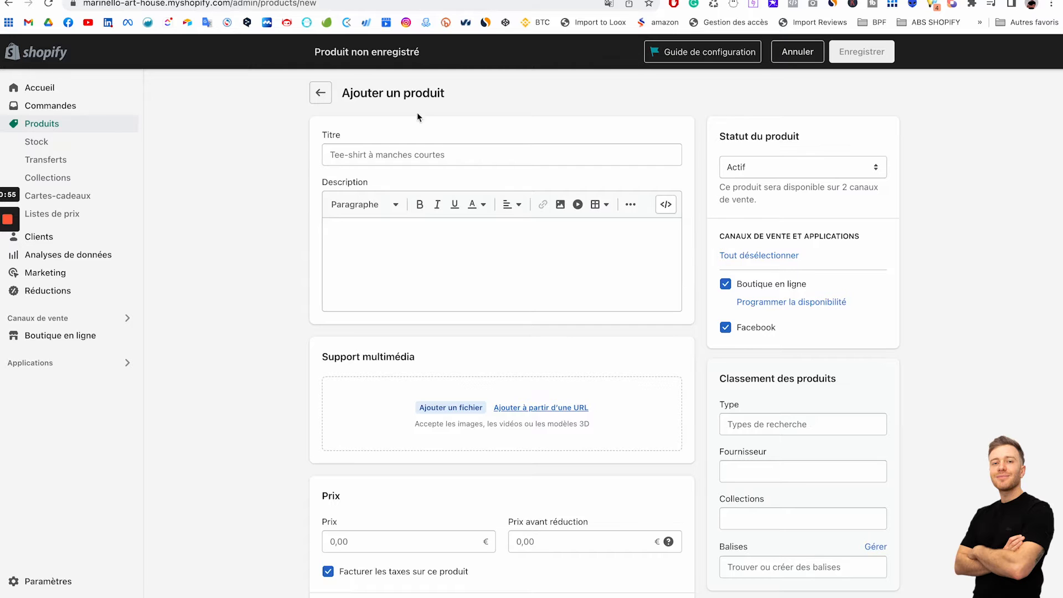
scroll(426, 127, "down", 5)
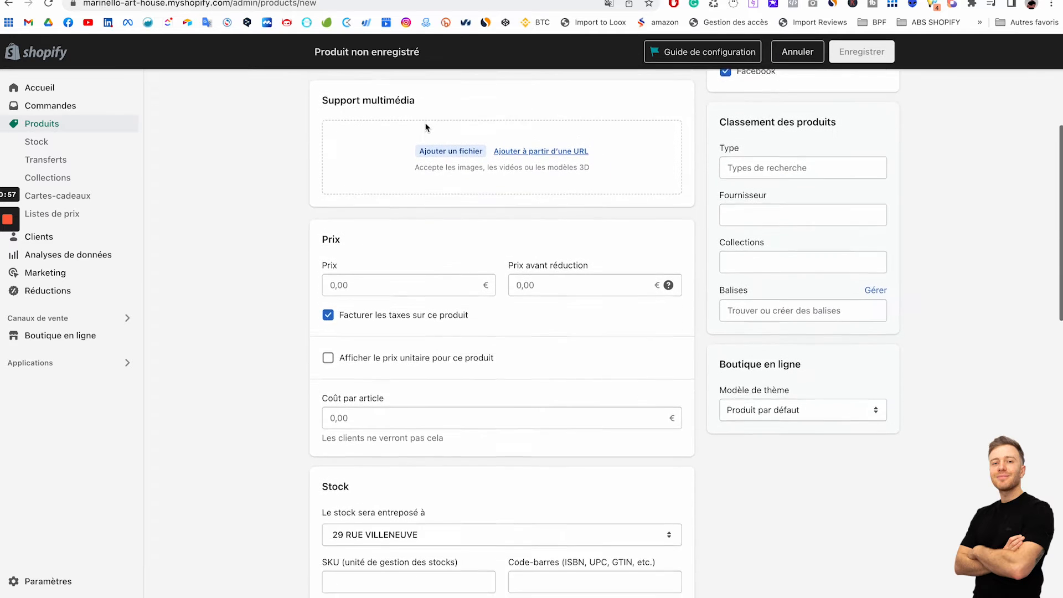
scroll(425, 127, "down", 8)
scroll(426, 128, "up", 13)
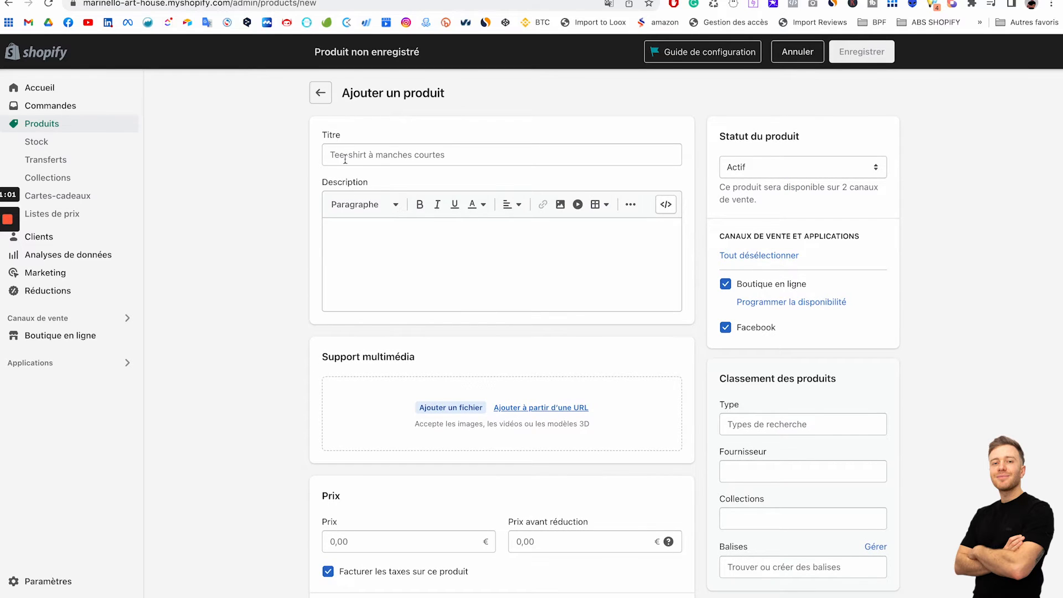
left_click(370, 156)
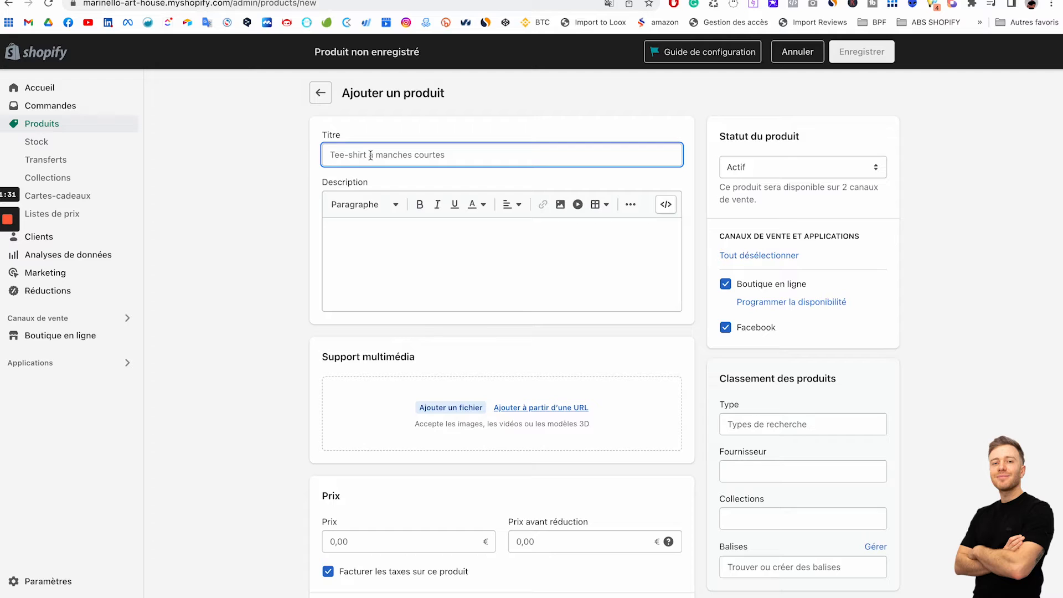
type("Mo")
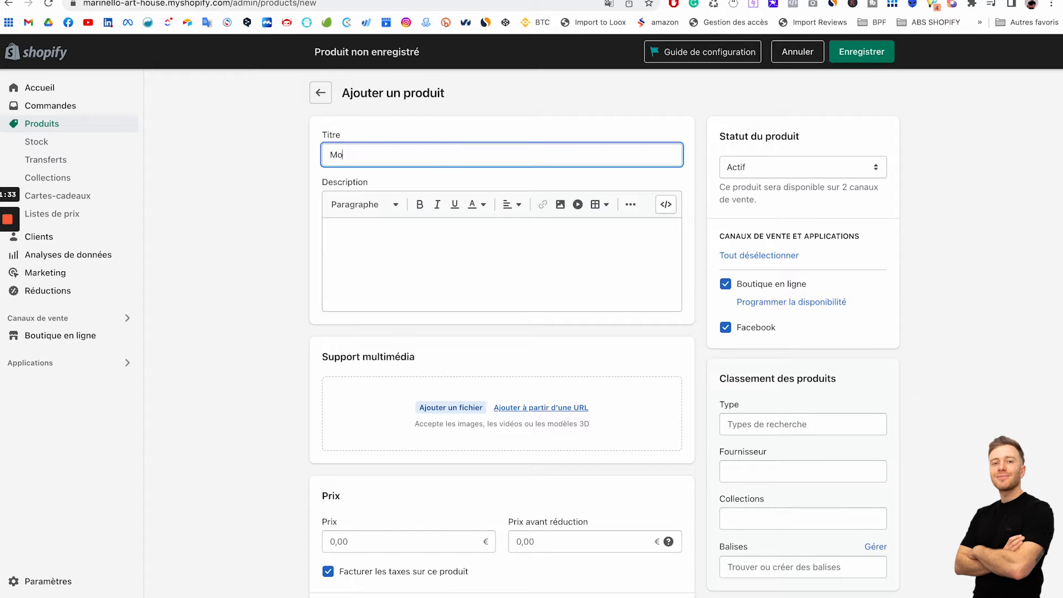
type("ntre en plaqué or - Femmes - Bracelet Ripple")
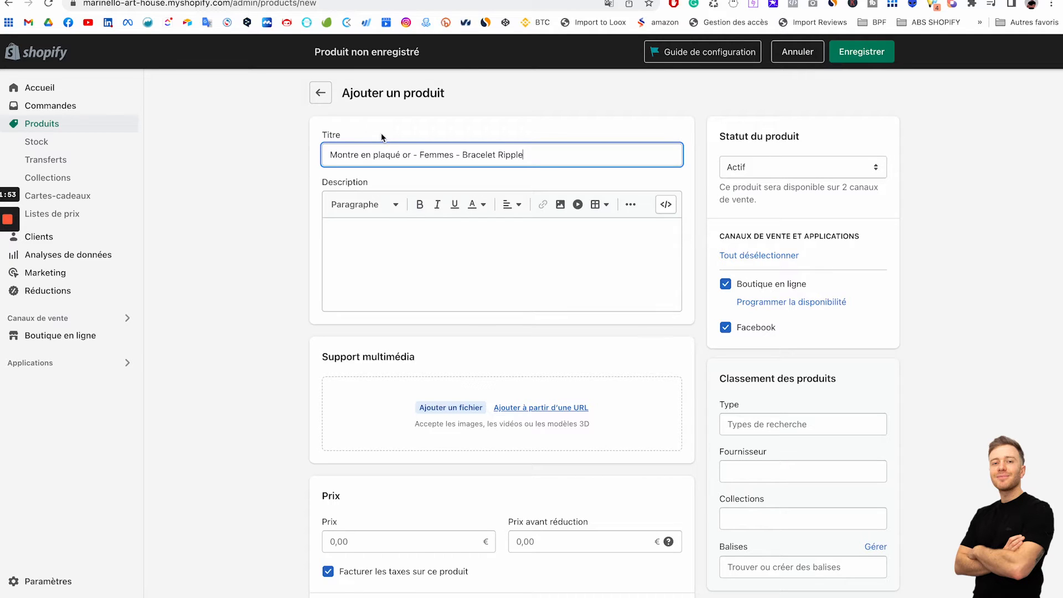
left_click(437, 135)
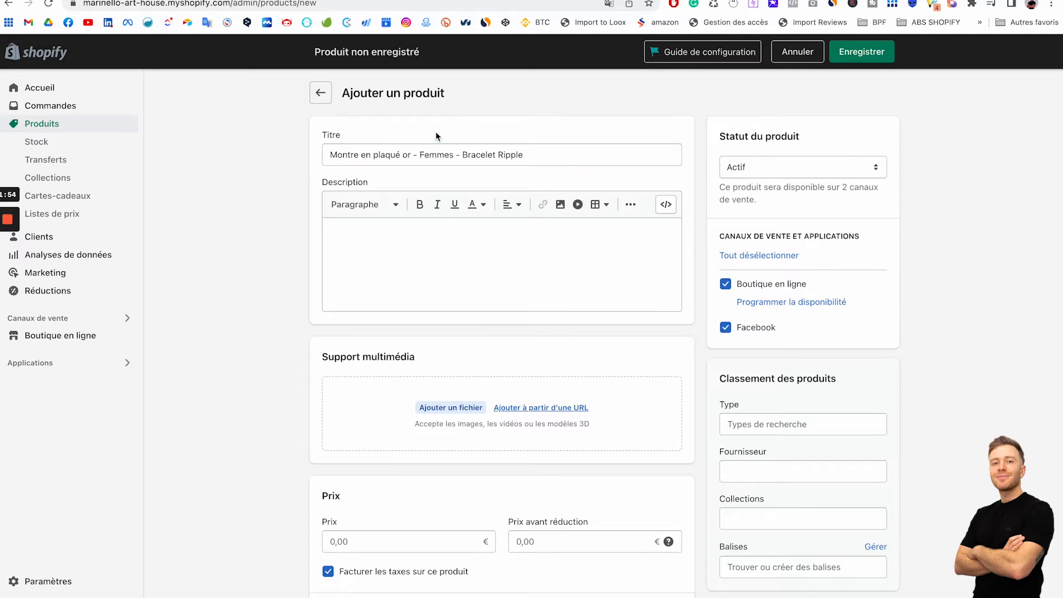
Fill the product description with the sentence about the gold-plated watch and strolling through Paris, including its <strong> tags
left_click(356, 245)
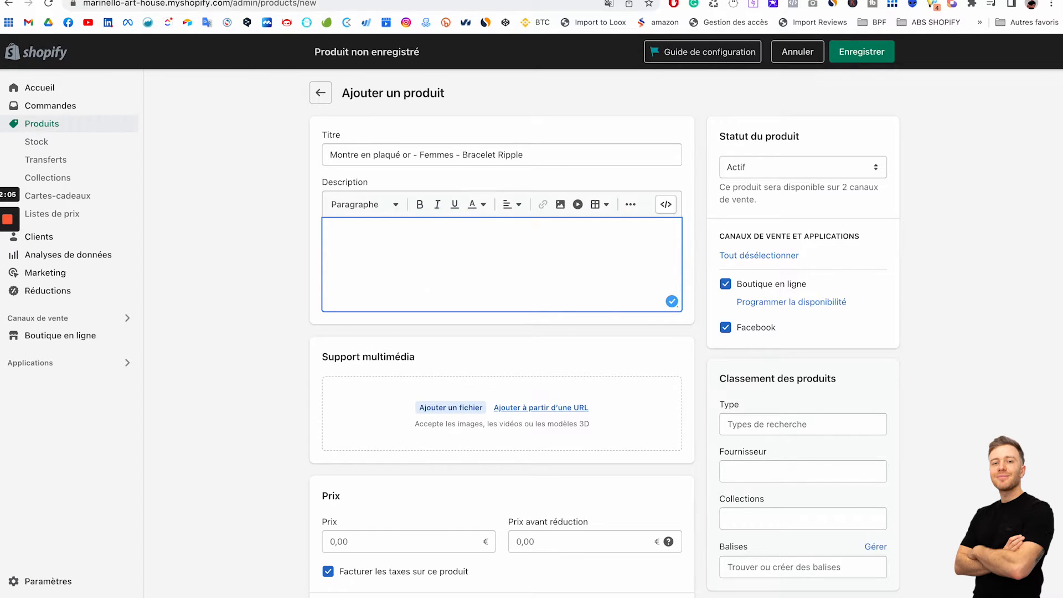
key("super+t")
key("super+v")
key("super+a")
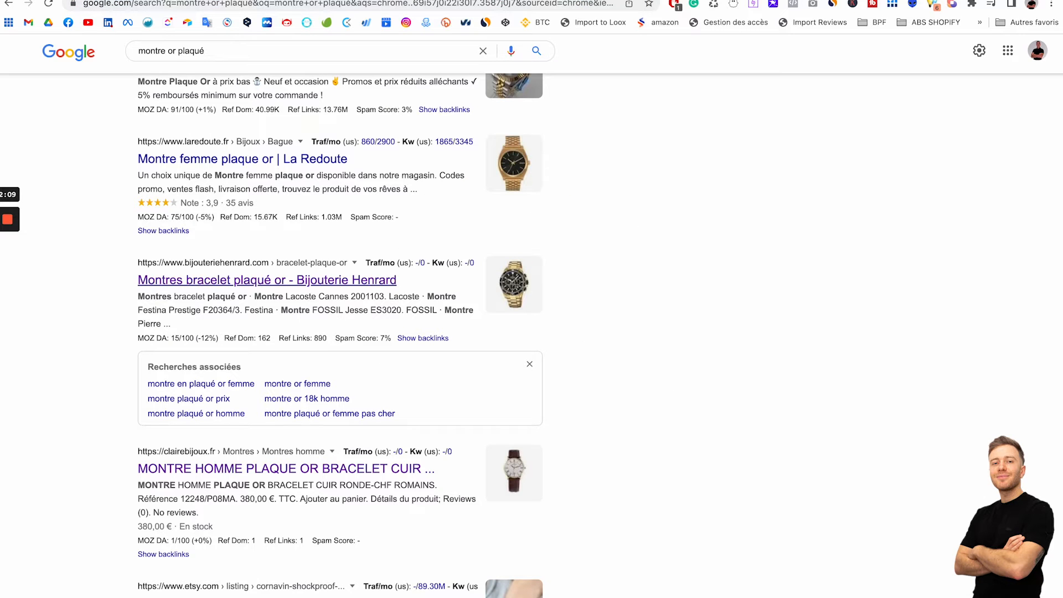
key("super+w")
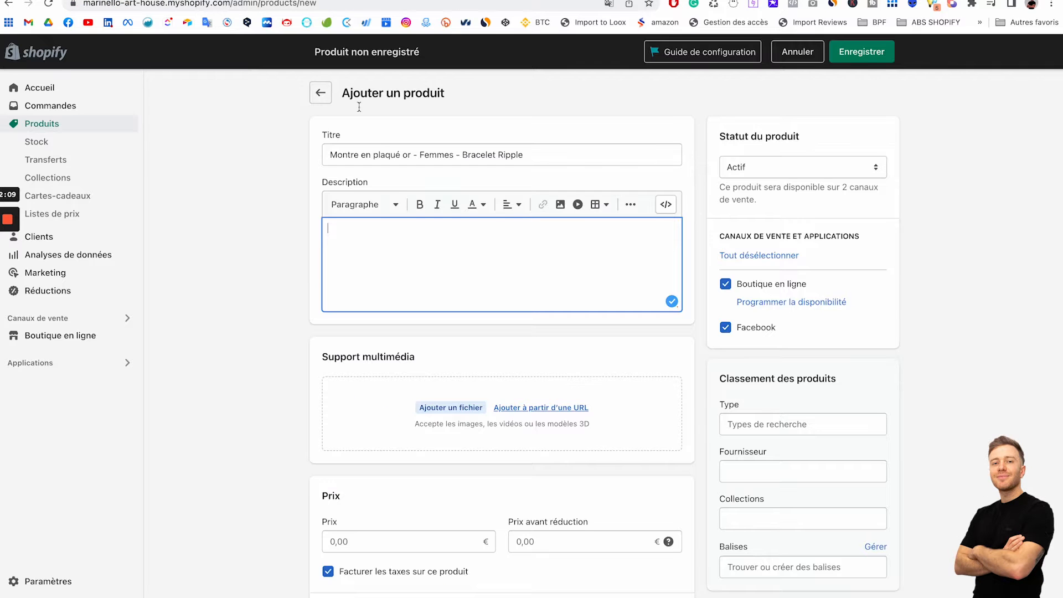
type("Cette <strong>montre</strong> en <strong>or plaqué</strong> vous permettra de vous balader dans les rues de Paris avec un style élégant.")
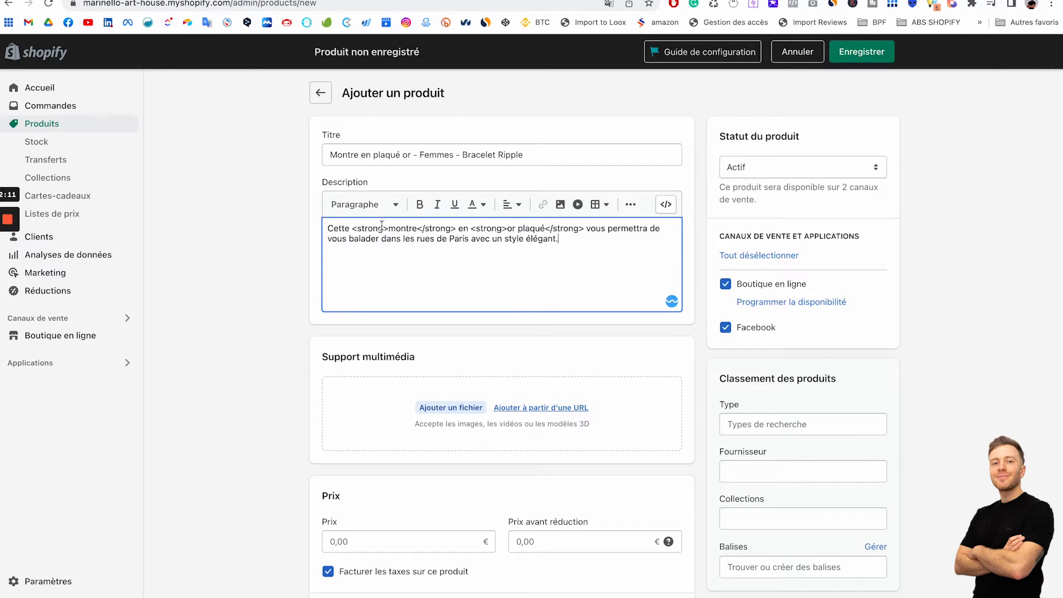
Remove the literal <strong> tags around "montre" and "or plaqué" in the description
left_click_drag(352, 228, 472, 228)
key("BackSpace")
key("BackSpace")
key("BackSpace")
key("BackSpace")
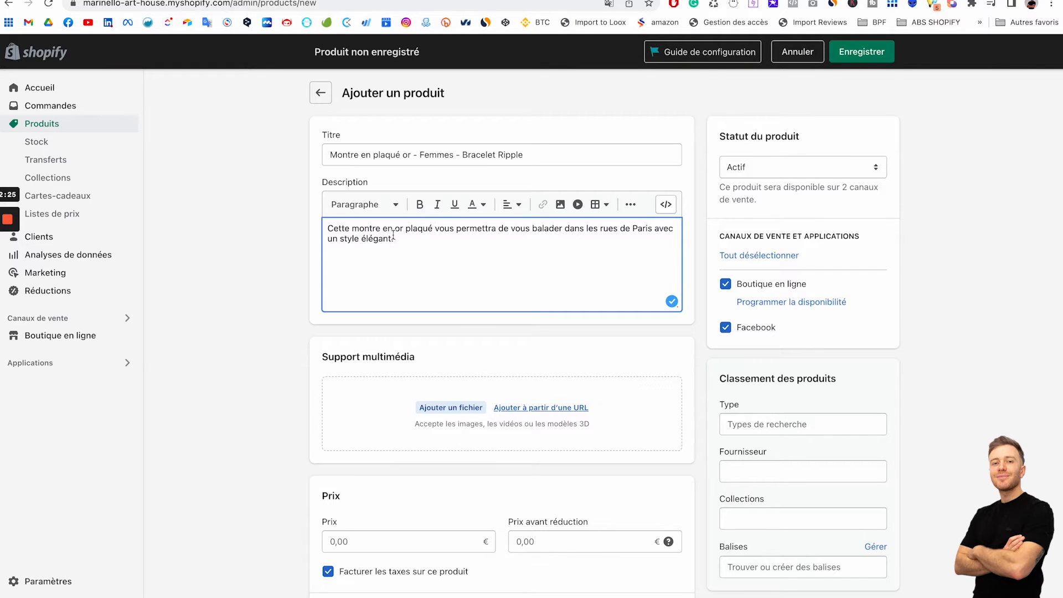
Italicize the whole introductory sentence of the description
left_click_drag(394, 238, 319, 227)
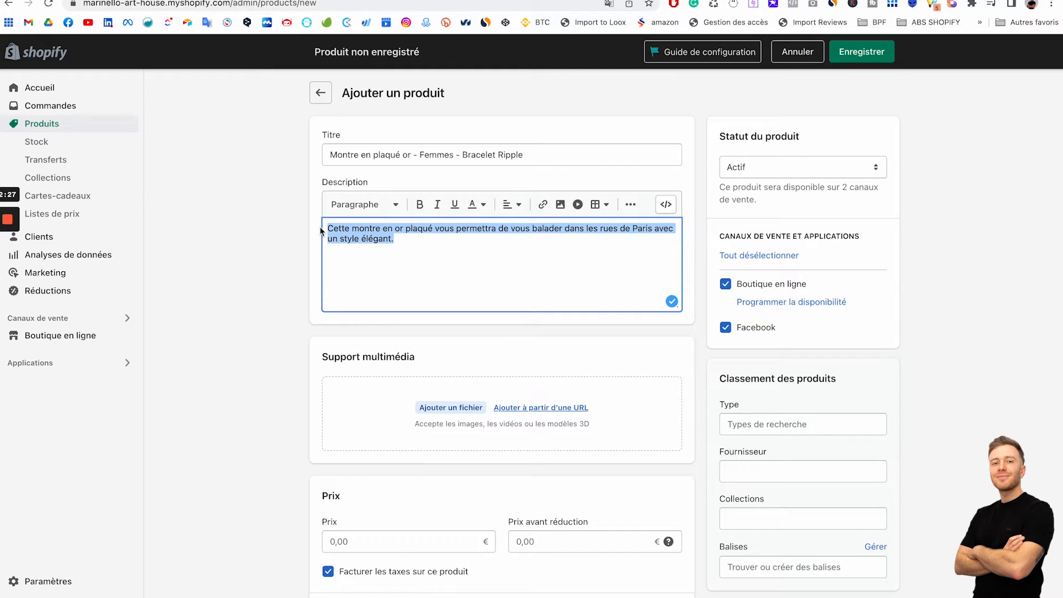
left_click(438, 205)
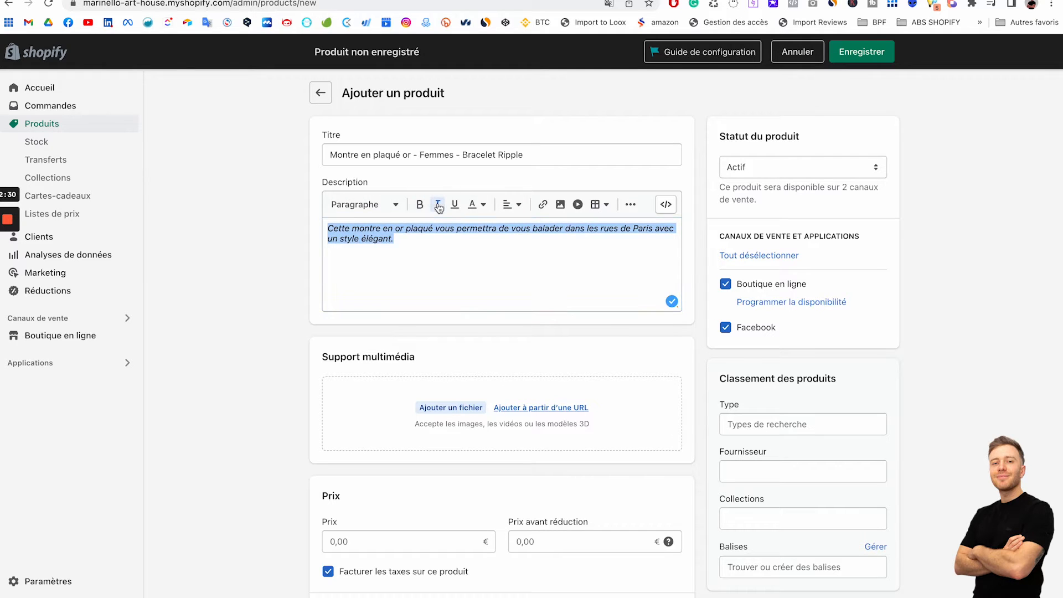
left_click(430, 258)
Make "montre" and "or plaqué" bold in the introductory sentence and place the cursor after its end
left_click_drag(353, 228, 382, 224)
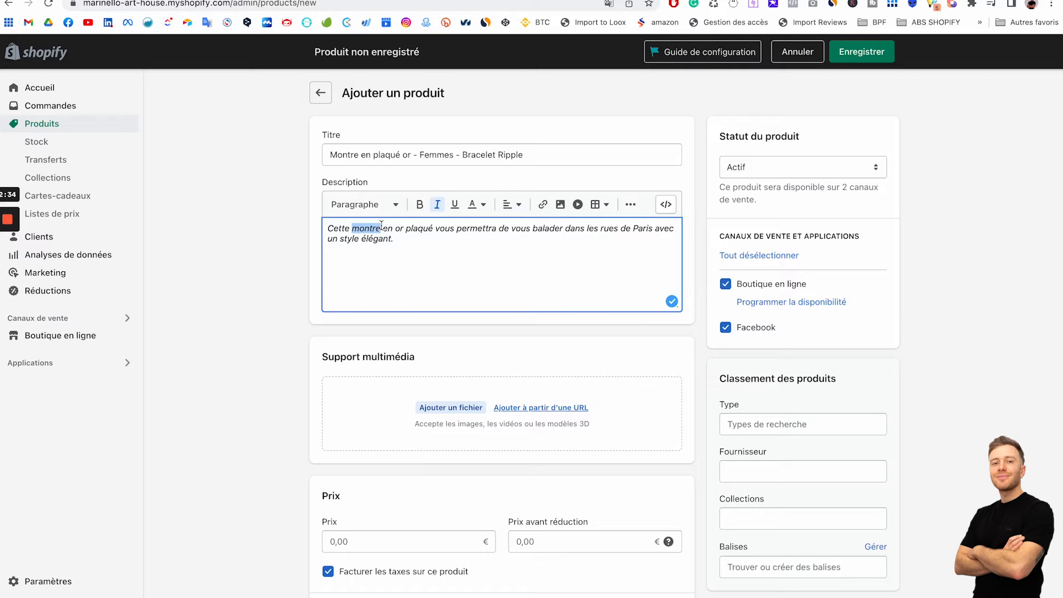
left_click(419, 206)
left_click(397, 229)
left_click_drag(397, 228, 435, 228)
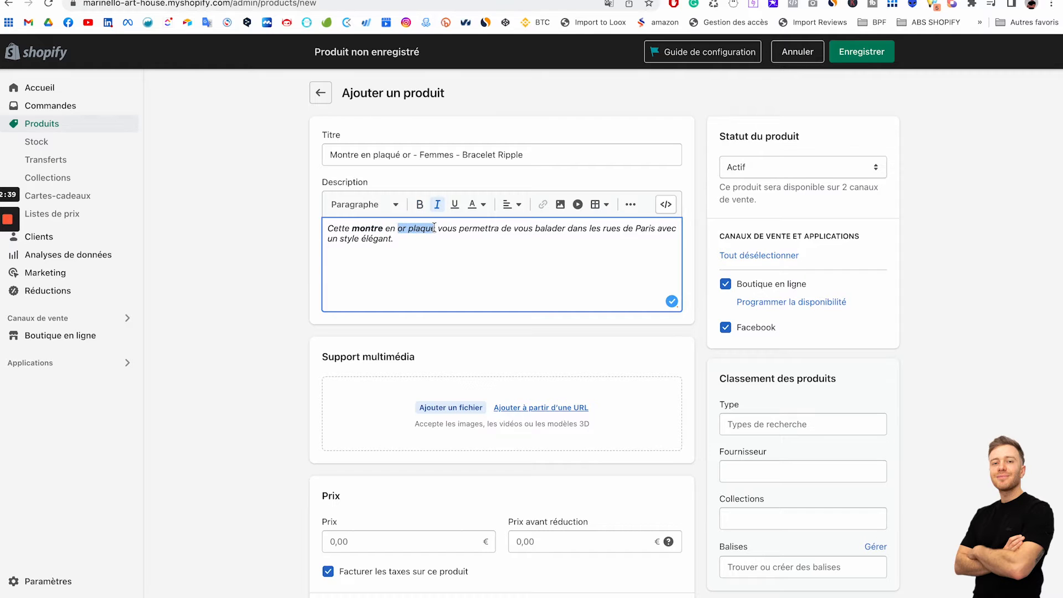
left_click(420, 205)
left_click(436, 241)
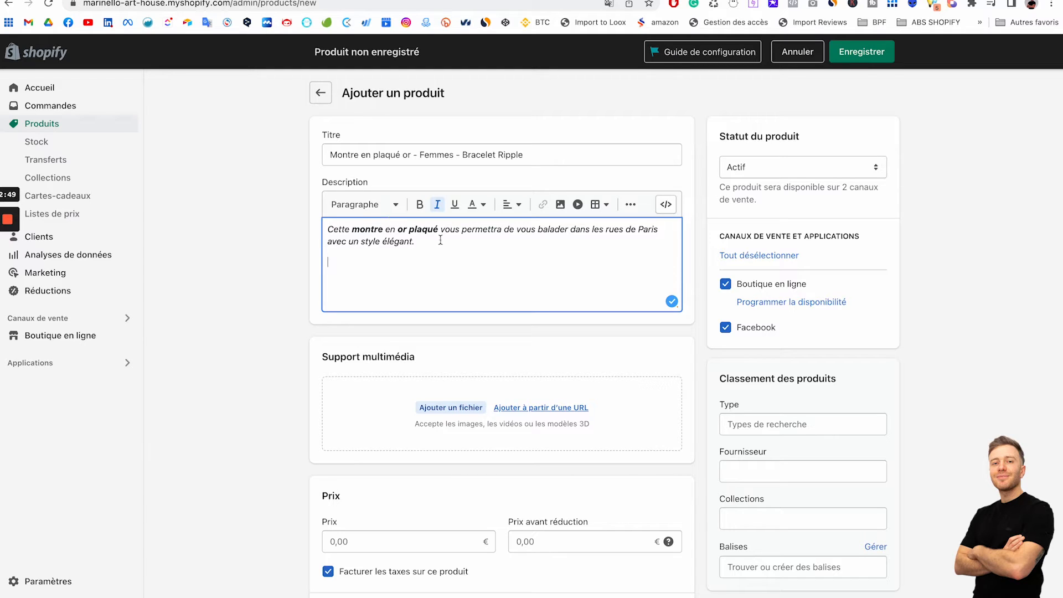
Add a Titre 2 heading "Montre Tendance pour Femme" below the introduction, copying its text from the Amazon watch listing
left_click(398, 205)
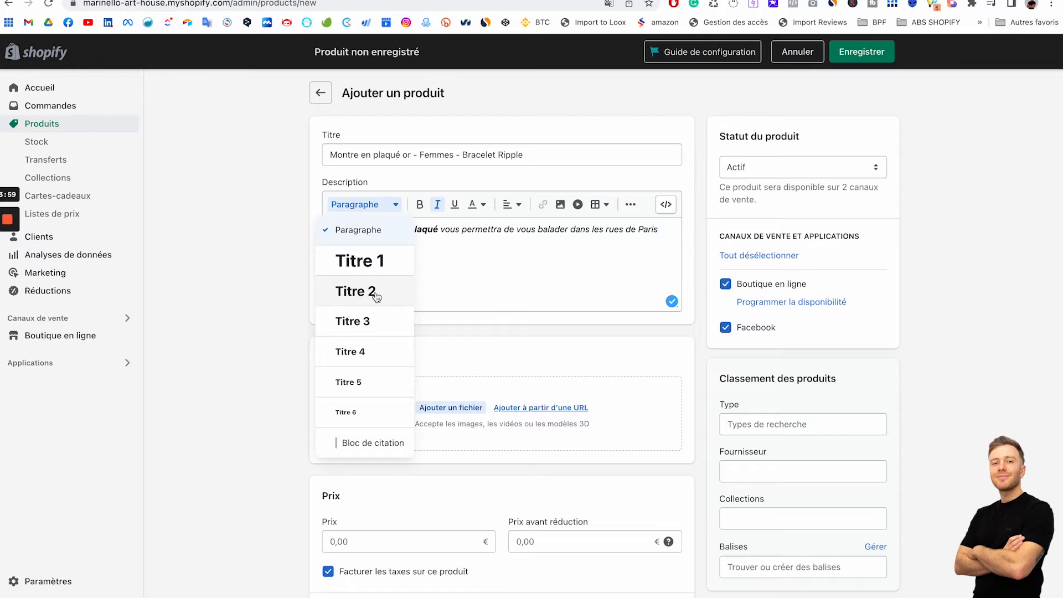
left_click(358, 292)
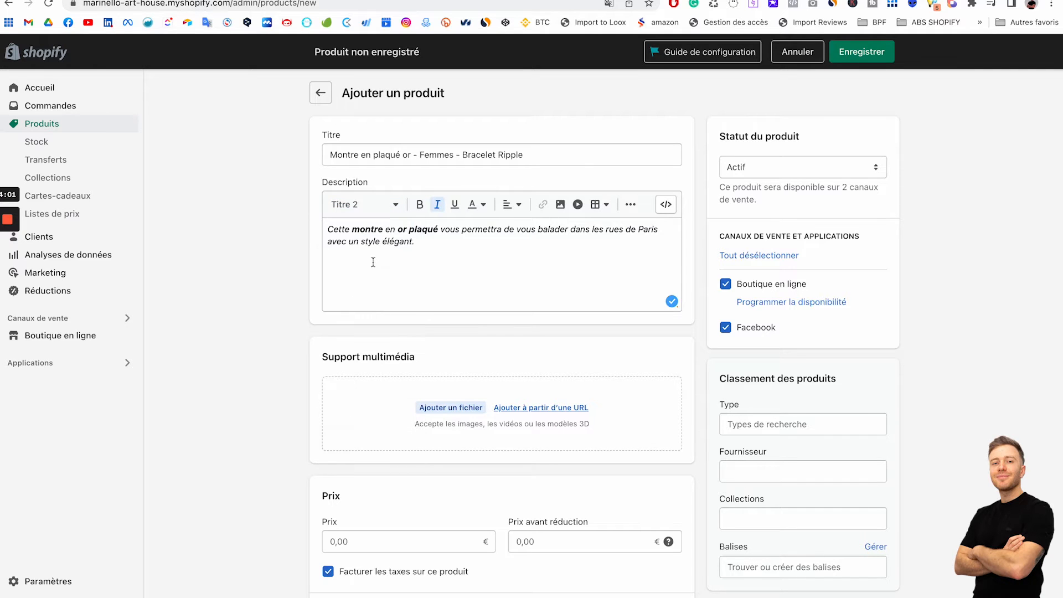
key("ctrl+Tab")
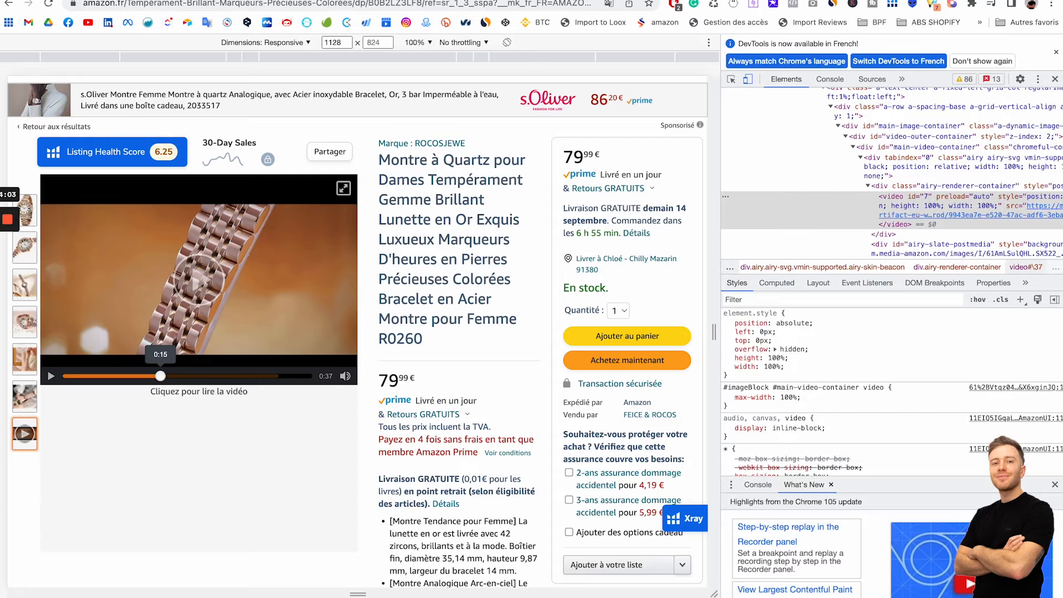
left_click(1056, 52)
left_click(1054, 43)
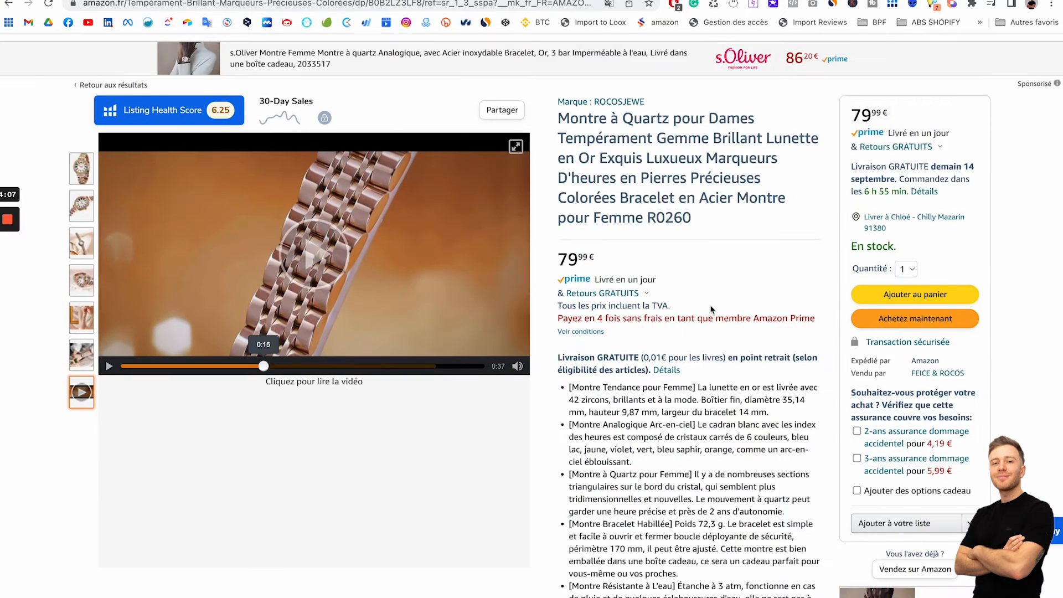
scroll(710, 304, "down", 2)
scroll(709, 304, "down", 1)
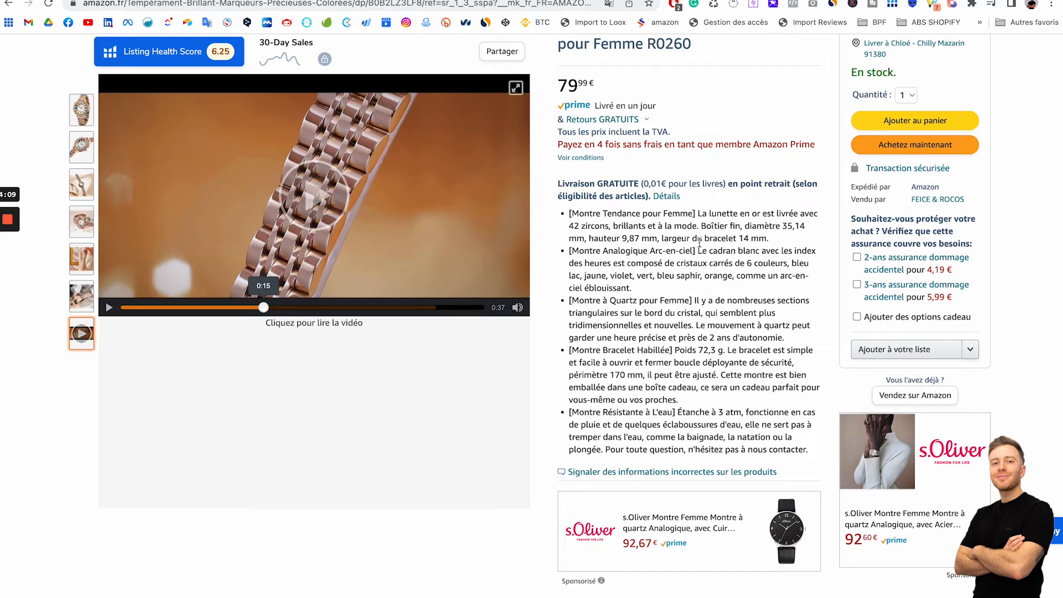
left_click_drag(693, 213, 574, 214)
key("super+c")
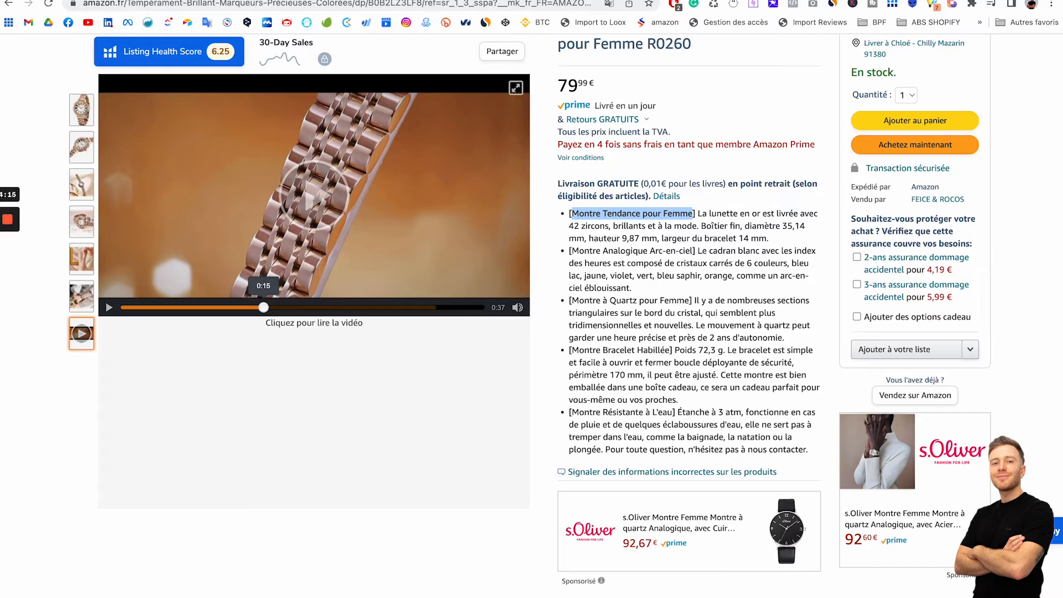
left_click(276, 1)
key("super+v")
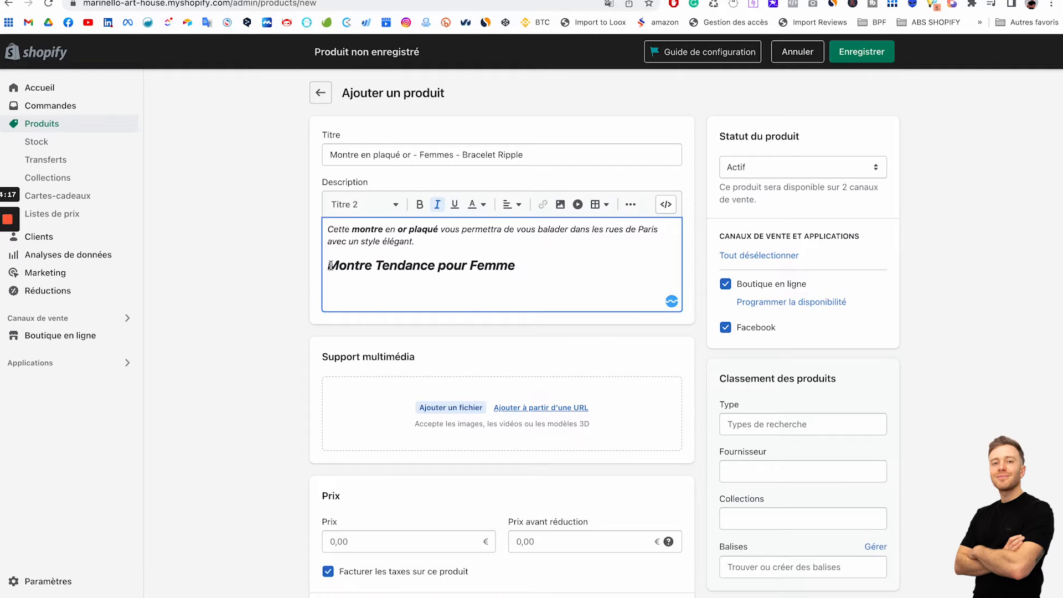
Remove the italics from the "Montre Tendance pour Femme" heading
triple_click(426, 264)
left_click(436, 205)
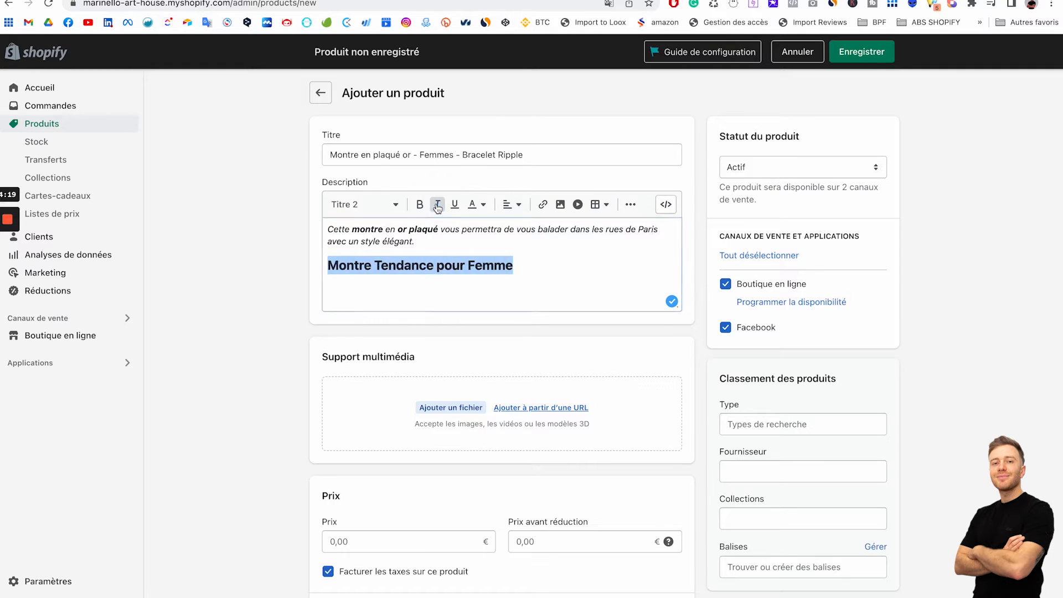
left_click(455, 277)
Add a paragraph under the heading with the Amazon bullet text about the gold bezel, 42 zircons and case dimensions
key("Return")
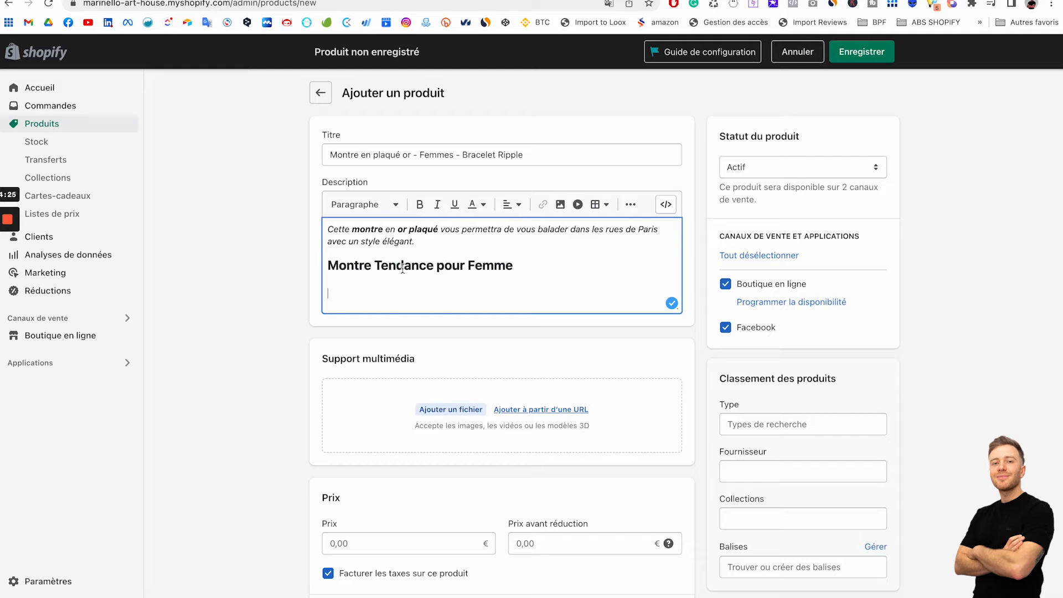
left_click(697, 1)
left_click_drag(697, 213, 784, 248)
key("super+c")
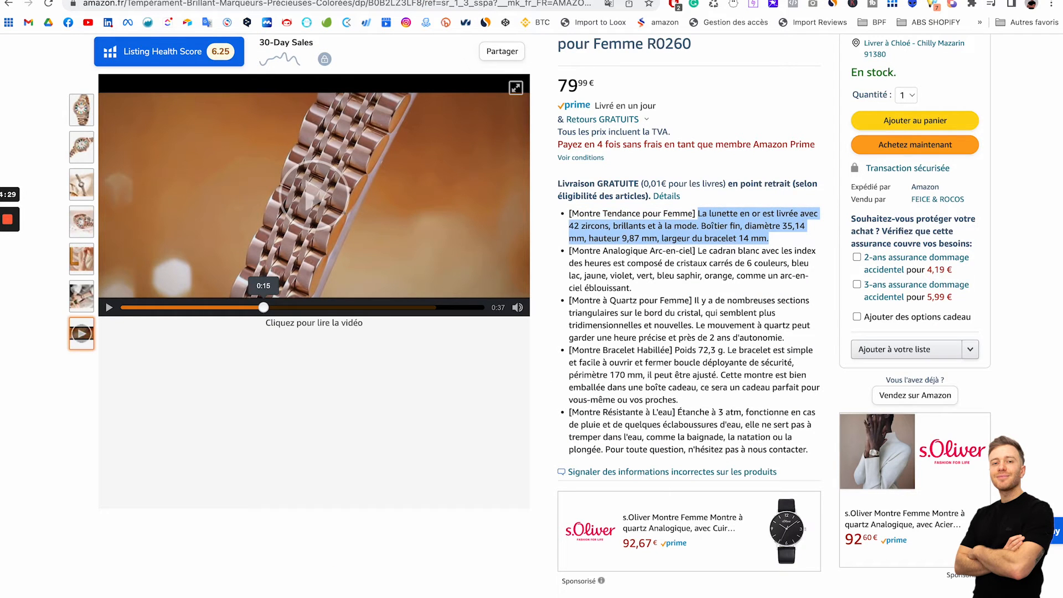
left_click(443, 1)
key("super+v")
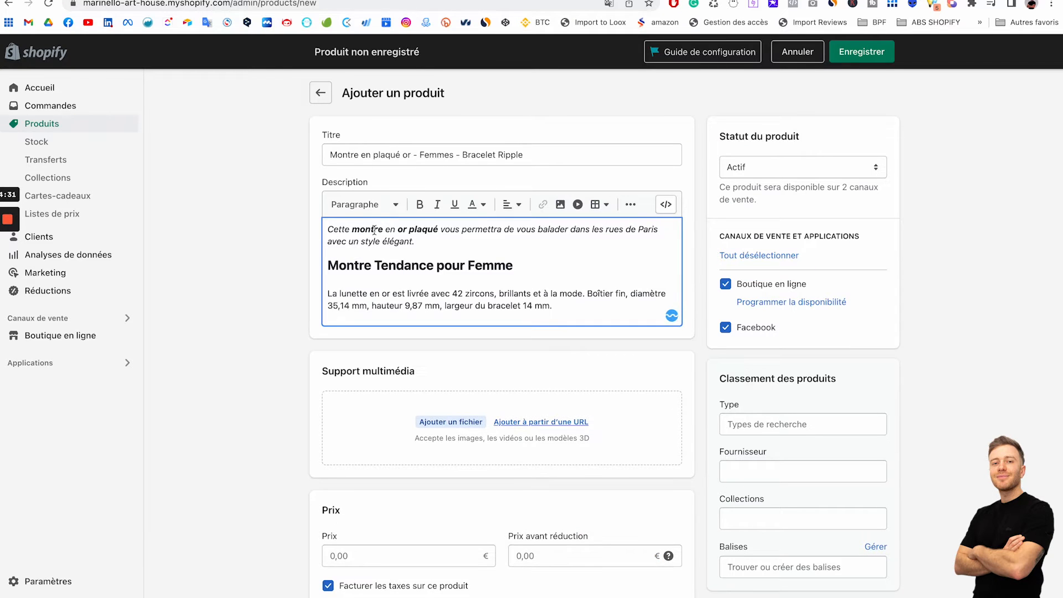
Copy "Montre Analogique Arc-en-ciel" from the Amazon listing into a new line at the end of the description
key("Return")
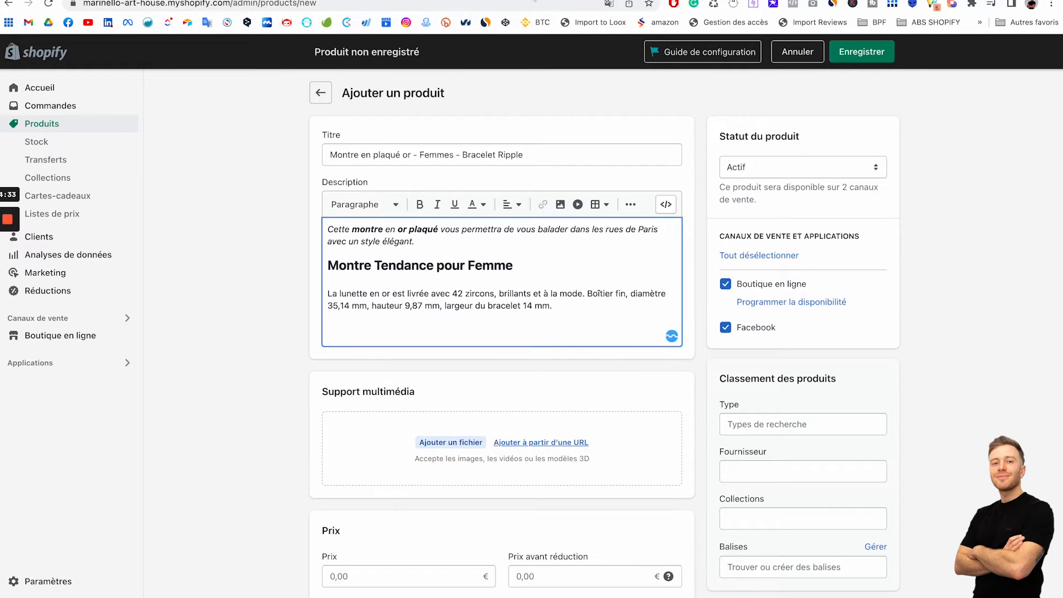
left_click(535, 0)
left_click_drag(574, 248, 689, 250)
key("ctrl+c")
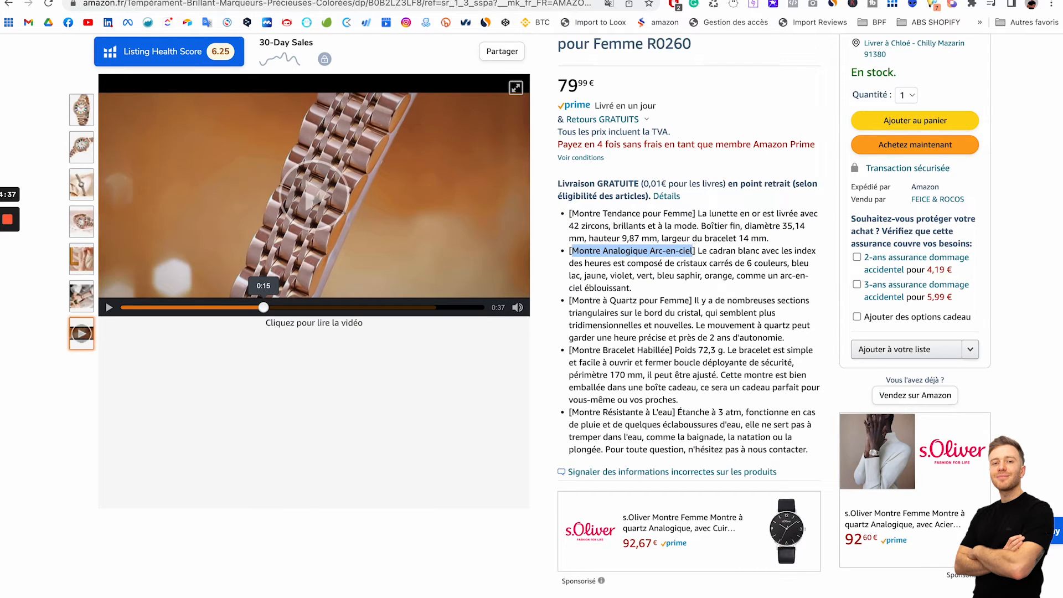
key("ctrl+shift+Tab")
key("ctrl+v")
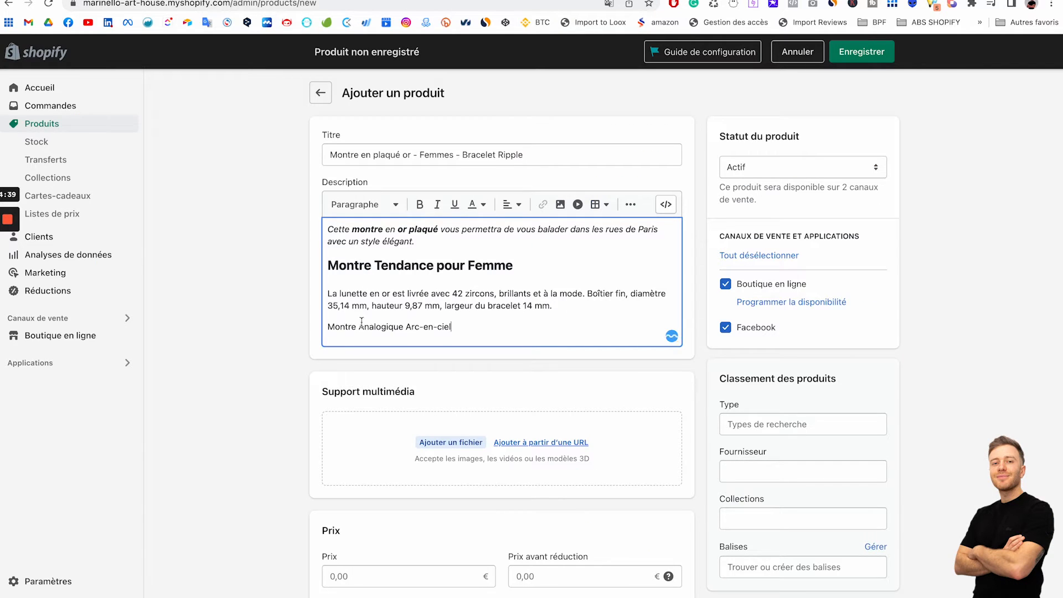
Format the "Montre Analogique Arc-en-ciel" line as a Titre 2 heading
triple_click(351, 327)
left_click(376, 213)
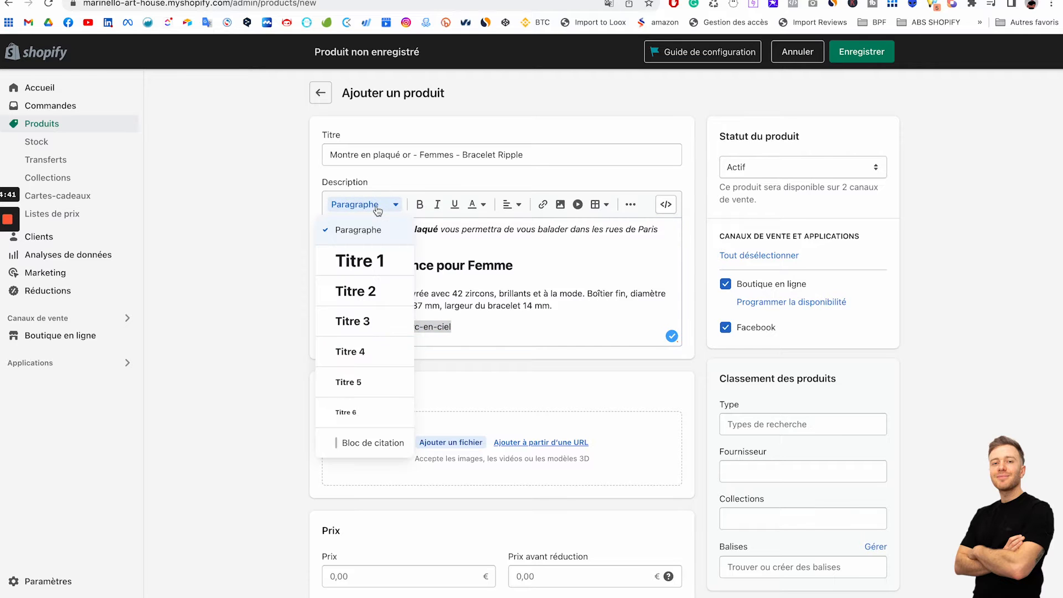
left_click(357, 290)
left_click(526, 328)
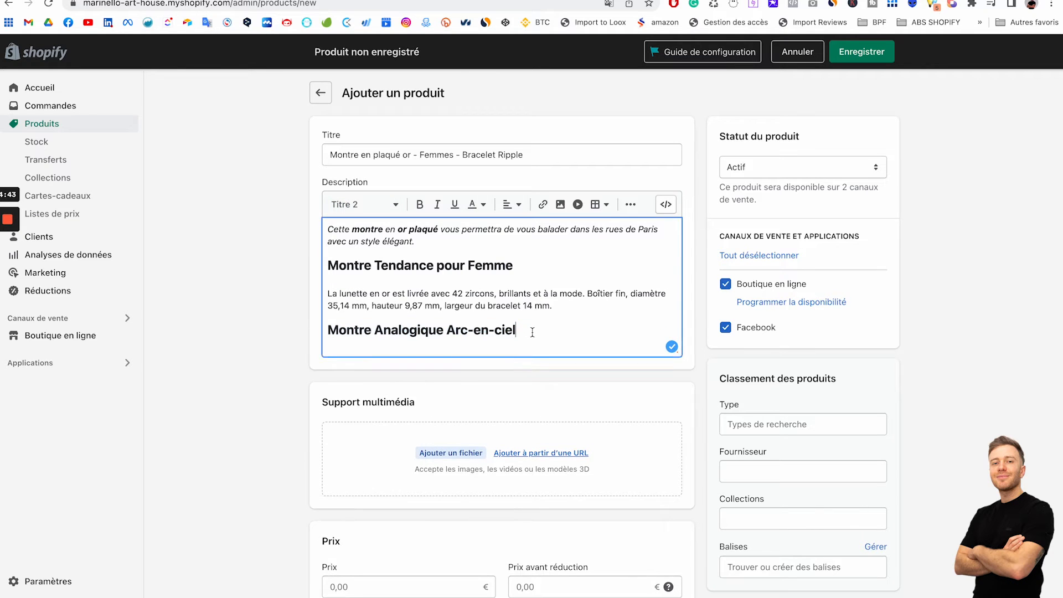
Add a paragraph under the "Montre Analogique Arc-en-ciel" heading with the Amazon bullet text about the white dial and six-colour square crystals
key("Return")
key("ctrl+Tab")
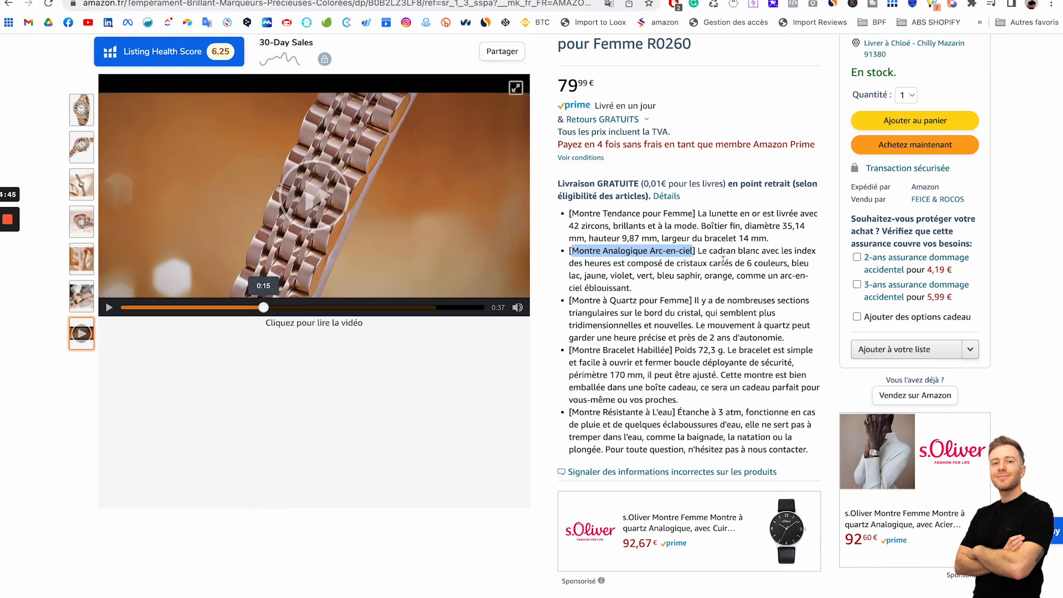
left_click_drag(699, 253, 706, 289)
key("ctrl+c")
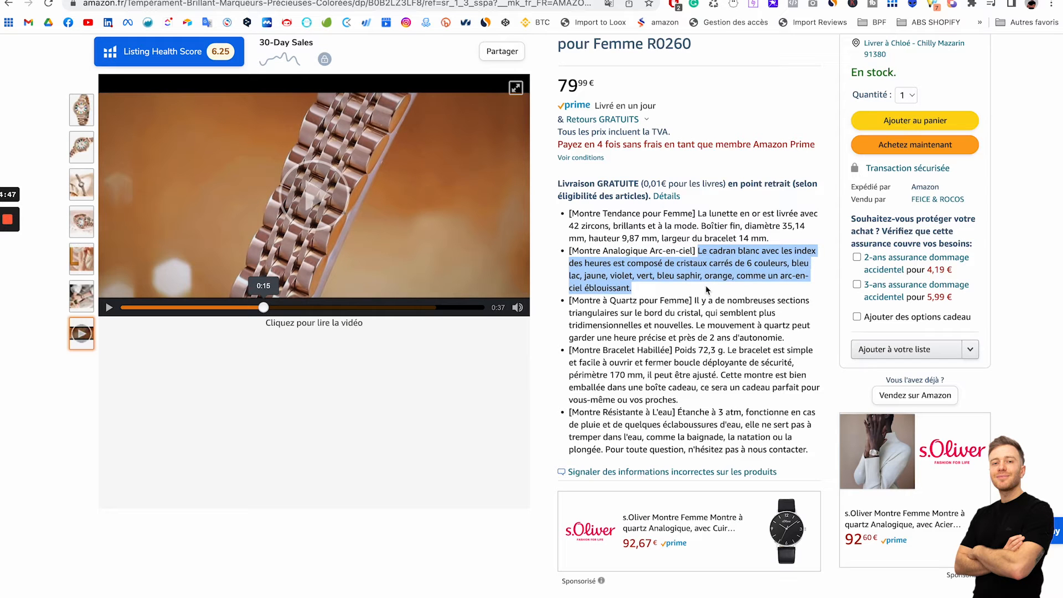
key("ctrl+Tab")
key("ctrl+v")
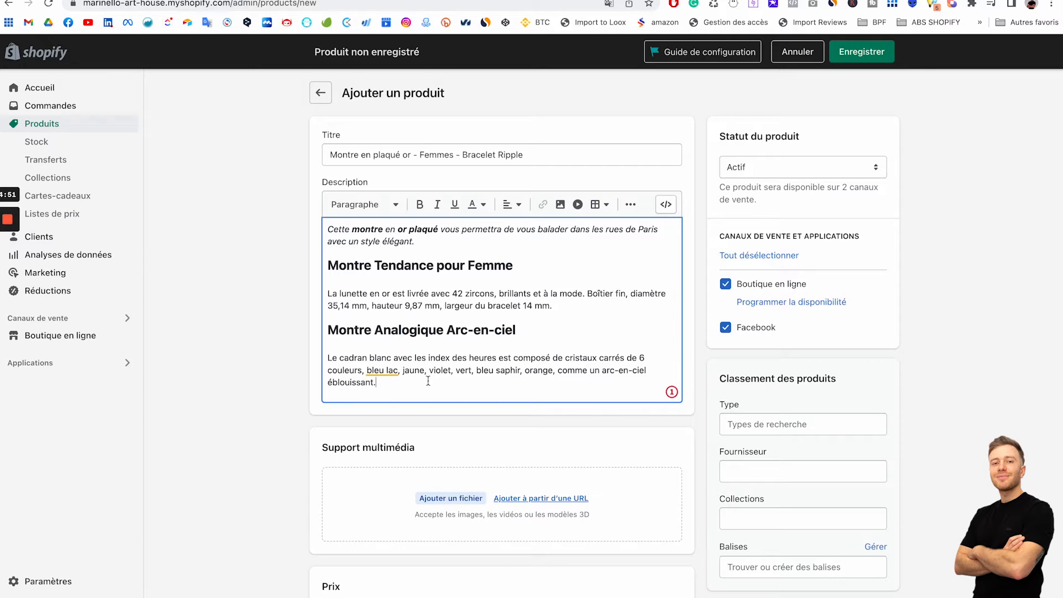
Change the "Montre Analogique Arc-en-ciel" heading to the Titre 3 style
left_click_drag(330, 267, 516, 272)
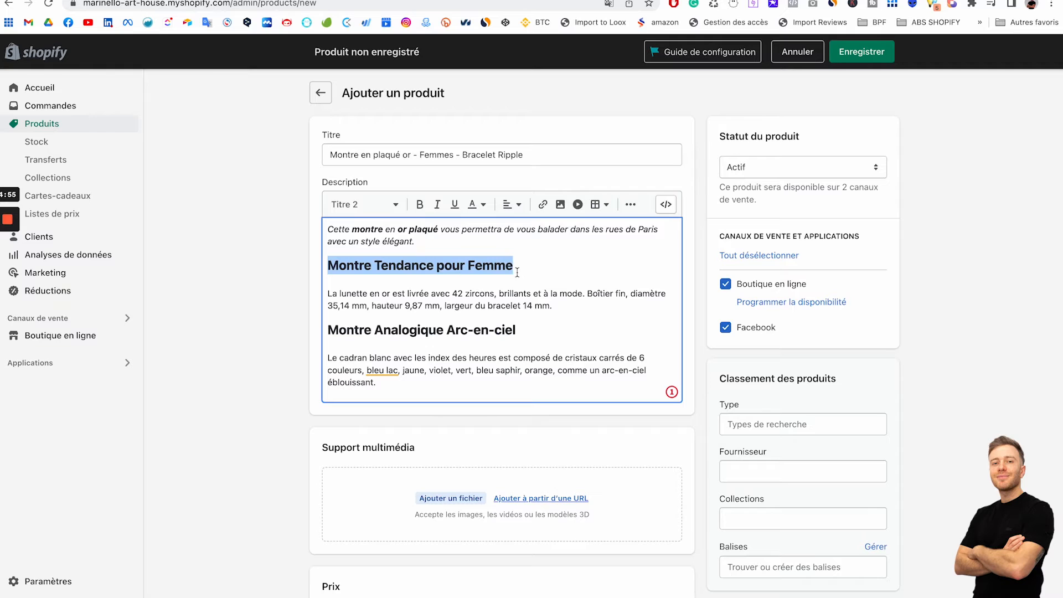
triple_click(390, 323)
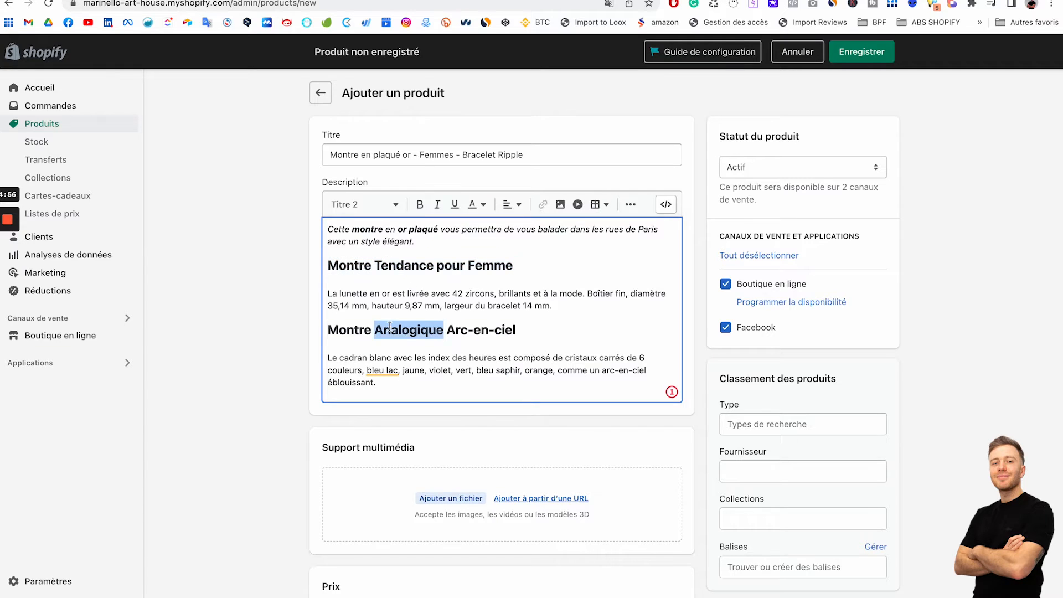
left_click(364, 204)
left_click(349, 321)
left_click(389, 247)
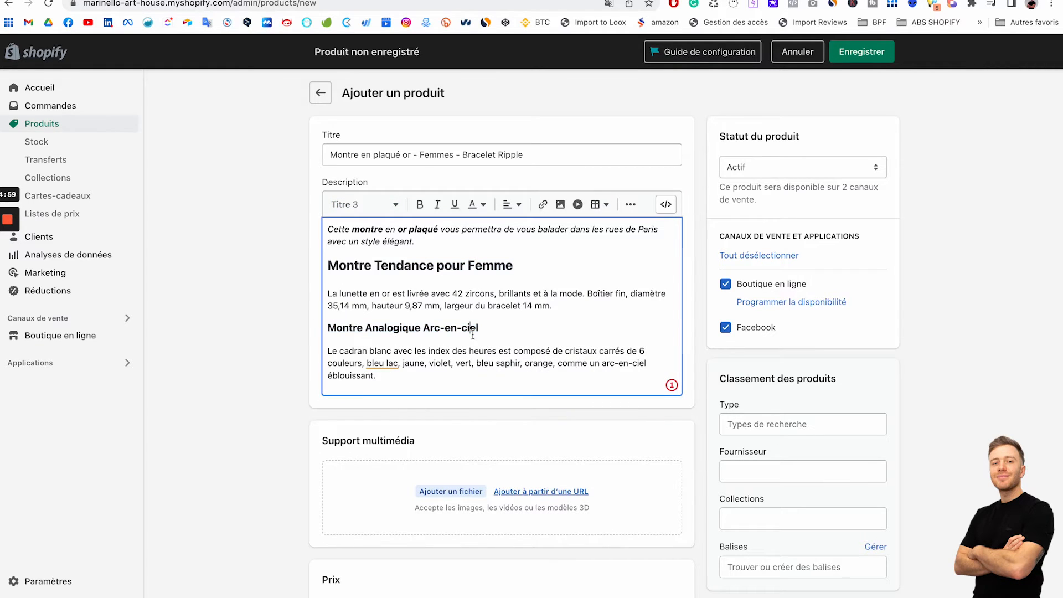
left_click(330, 266)
left_click(523, 267)
Copy "Montre à Quartz pour Femme" from the Amazon listing into a new line at the end of the description
left_click(437, 374)
key("Return")
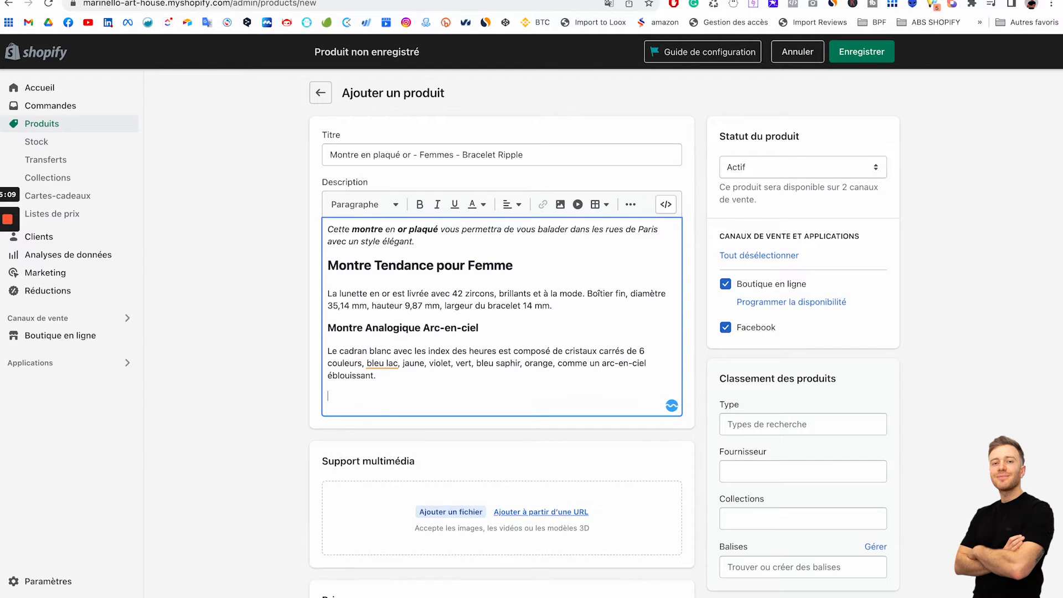
key("ctrl+Tab")
key("ctrl+Tab")
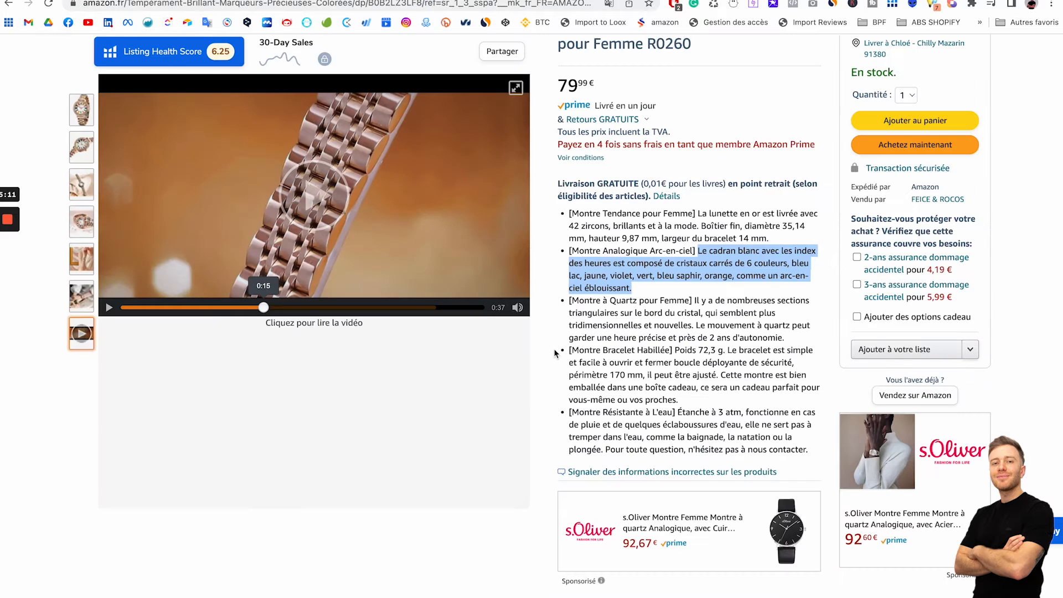
left_click(575, 297)
left_click_drag(575, 298, 689, 299)
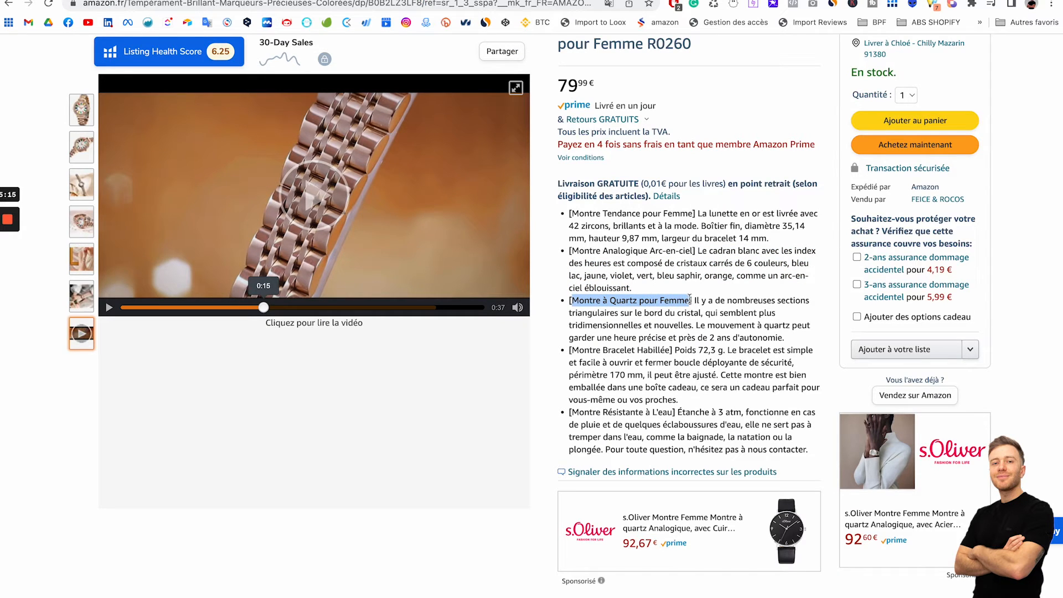
key("super+c")
key("ctrl+Tab")
key("super+v")
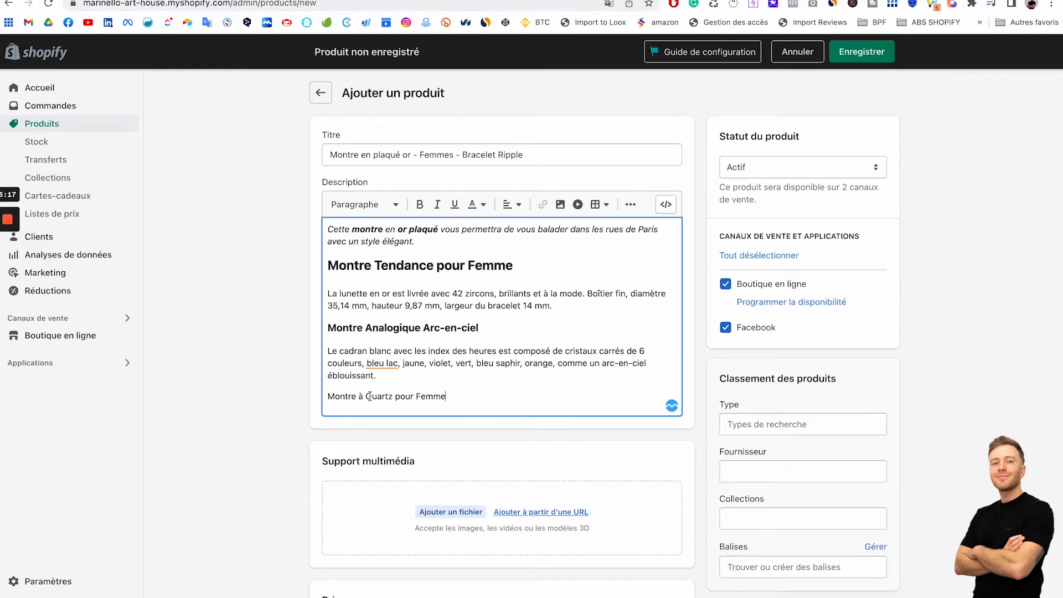
Format the "Montre à Quartz pour Femme" line as a Titre 3 heading
triple_click(372, 401)
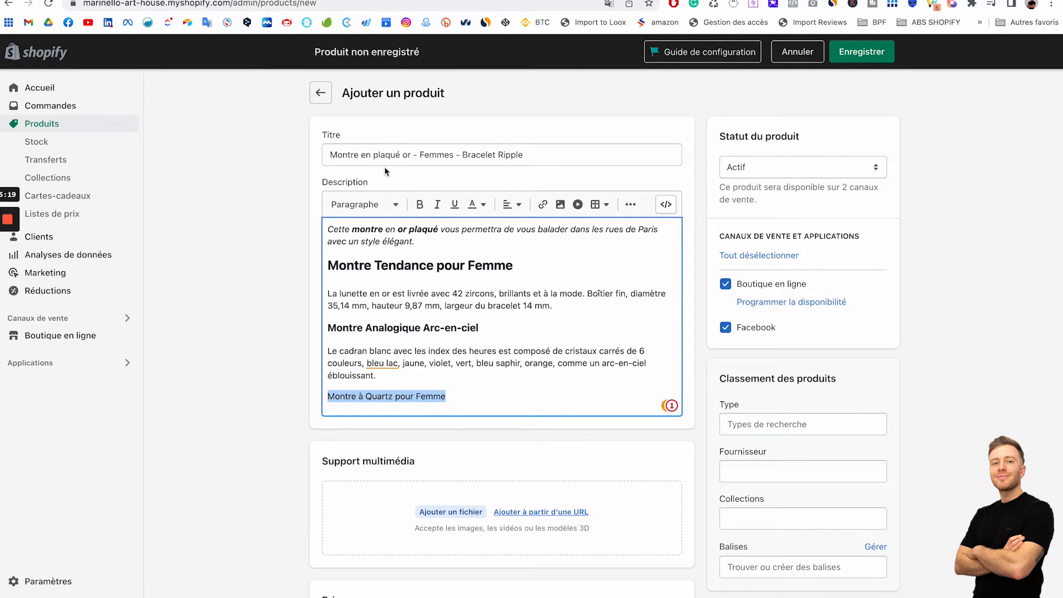
left_click(377, 205)
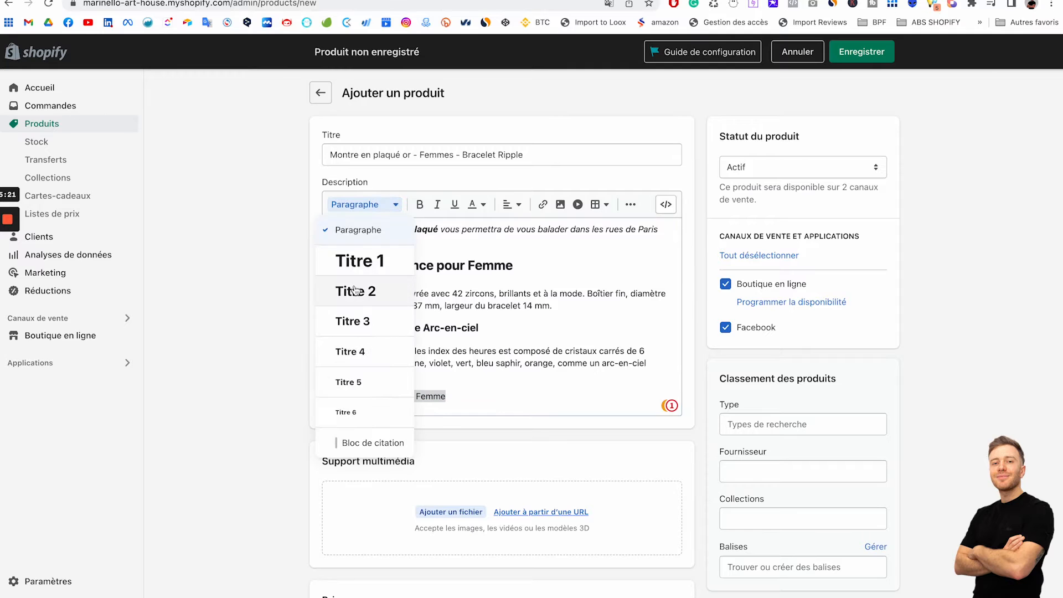
left_click(352, 321)
Add a paragraph under the "Montre à Quartz pour Femme" heading with the Amazon bullet text about the triangular sections and quartz movement
left_click(490, 398)
key("Return")
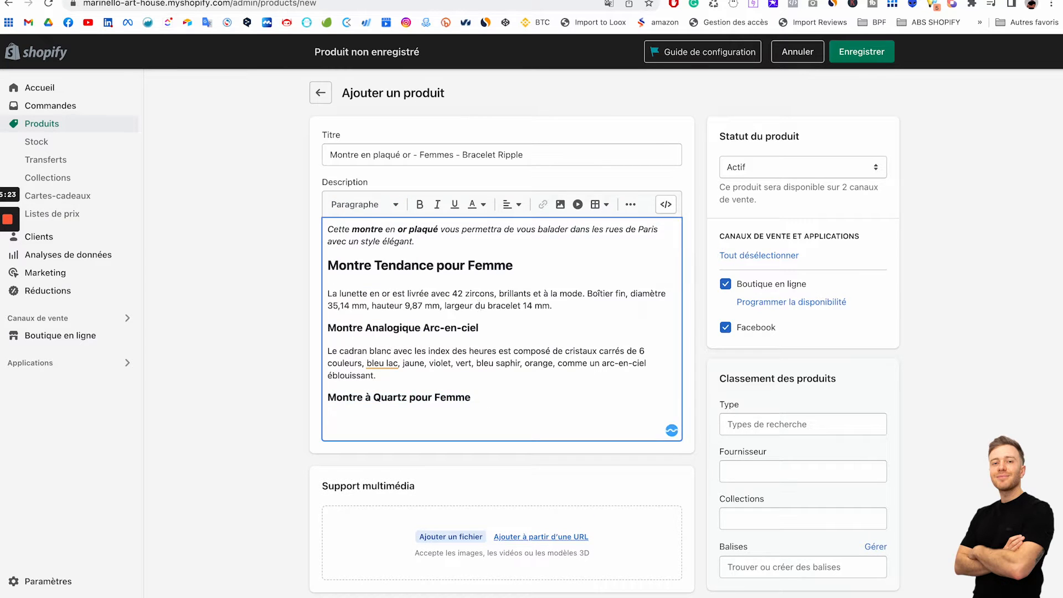
key("ctrl+Tab")
left_click_drag(695, 302, 796, 345)
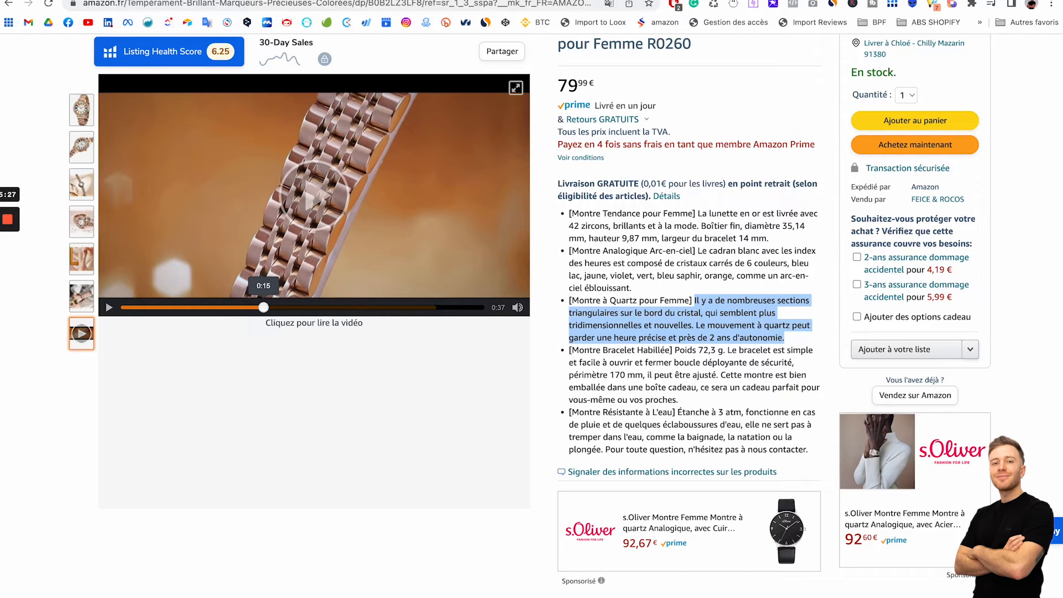
key("ctrl+c")
key("ctrl+shift+Tab")
key("ctrl+v")
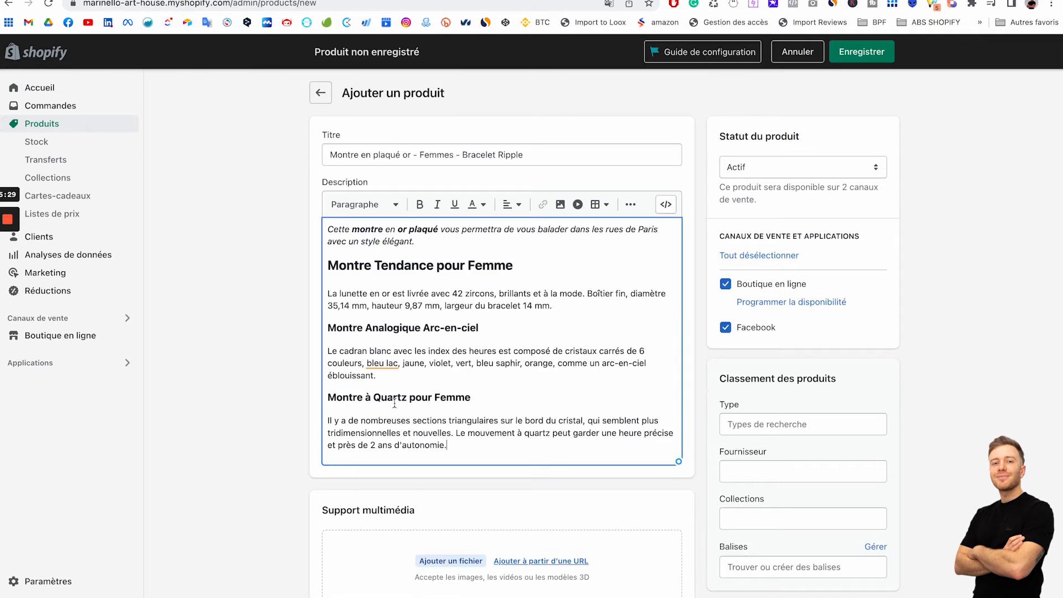
scroll(414, 487, "down", 2)
scroll(431, 255, "up", 3)
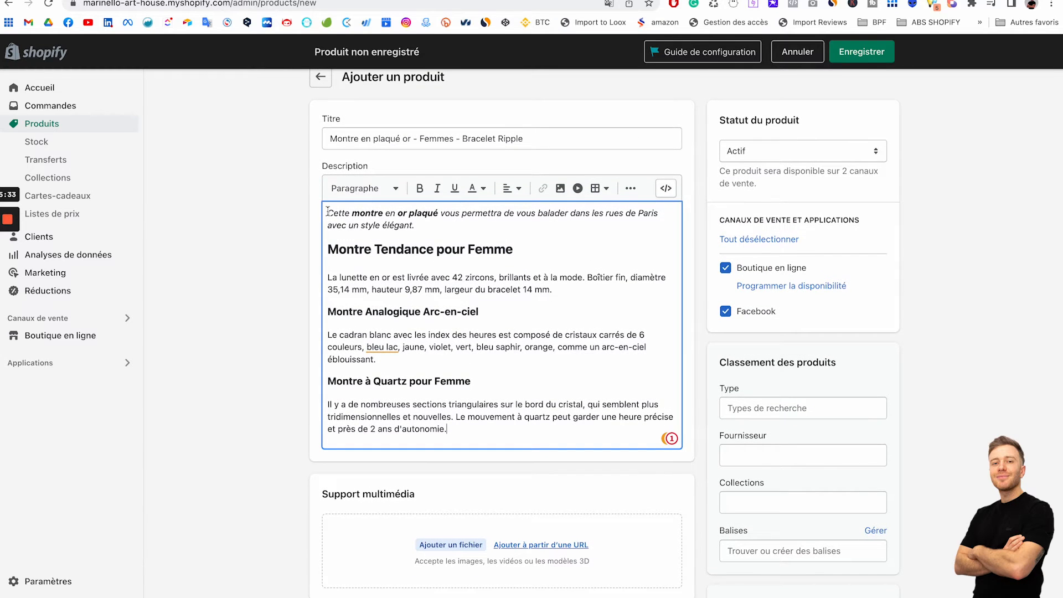
scroll(420, 383, "down", 2)
scroll(420, 384, "up", 2)
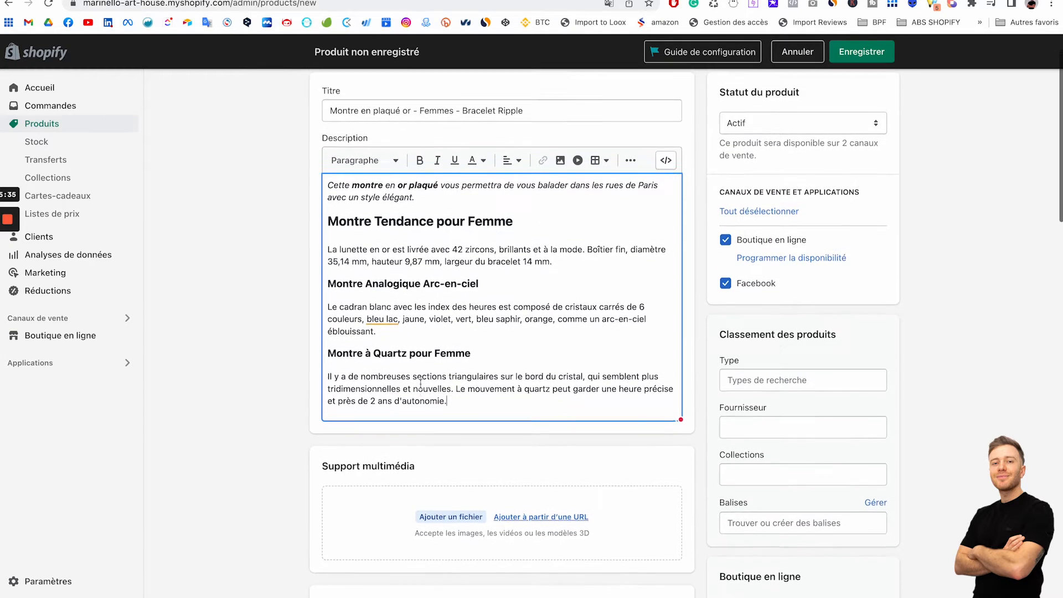
scroll(420, 384, "up", 1)
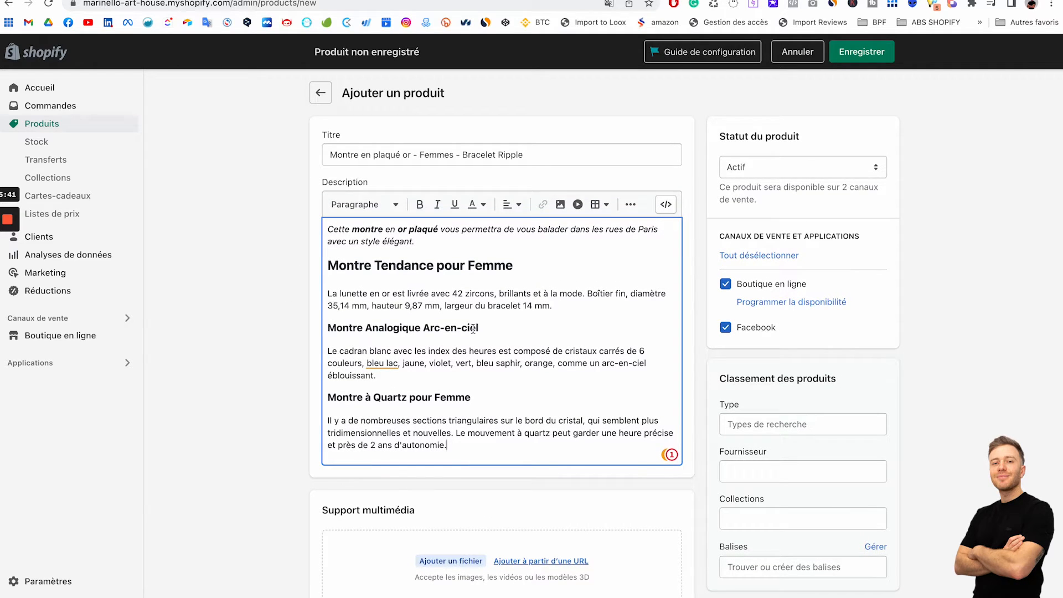
In the last paragraph of the description, make "quartz" bold and italicize "garder une heure précise"
scroll(436, 364, "down", 1)
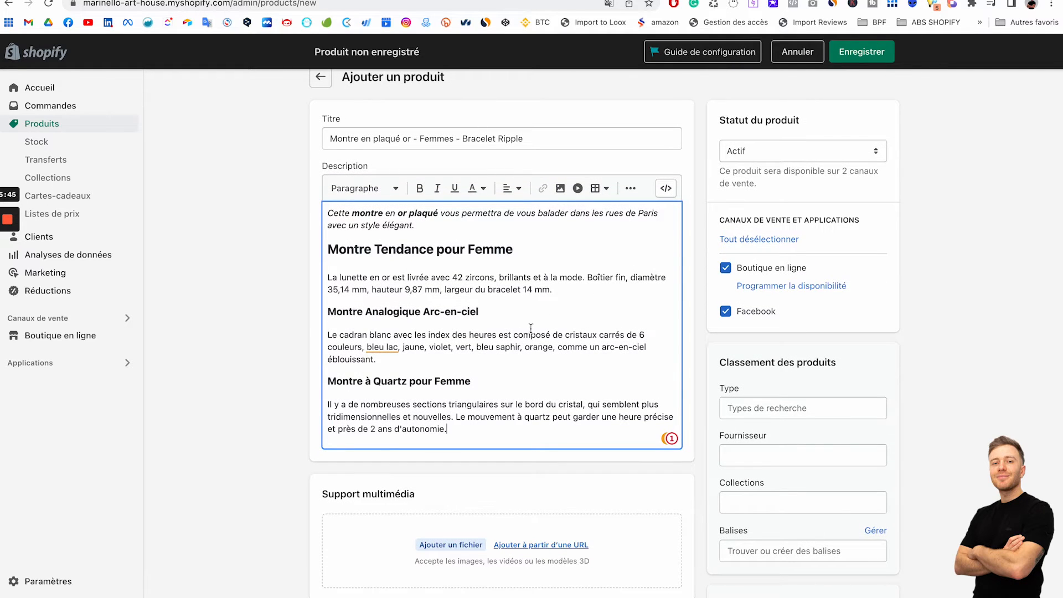
scroll(513, 386, "down", 1)
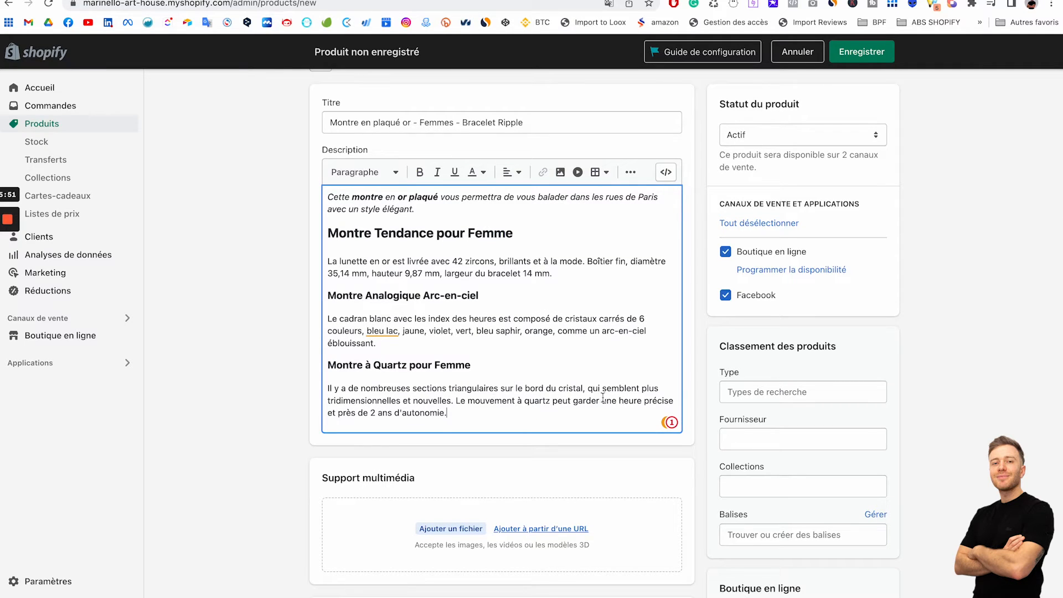
double_click(526, 399)
left_click(419, 172)
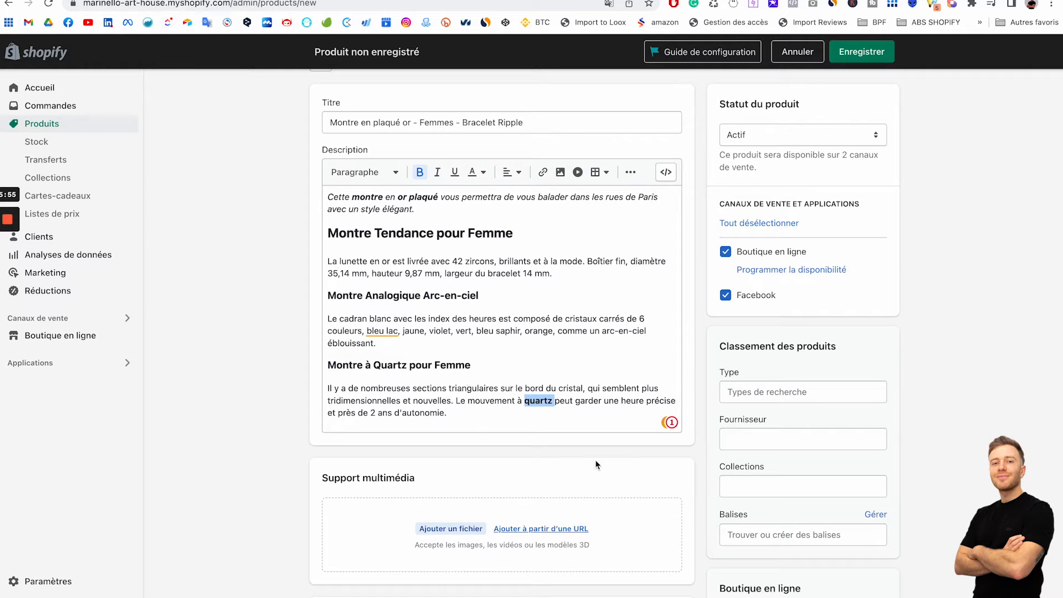
left_click(602, 413)
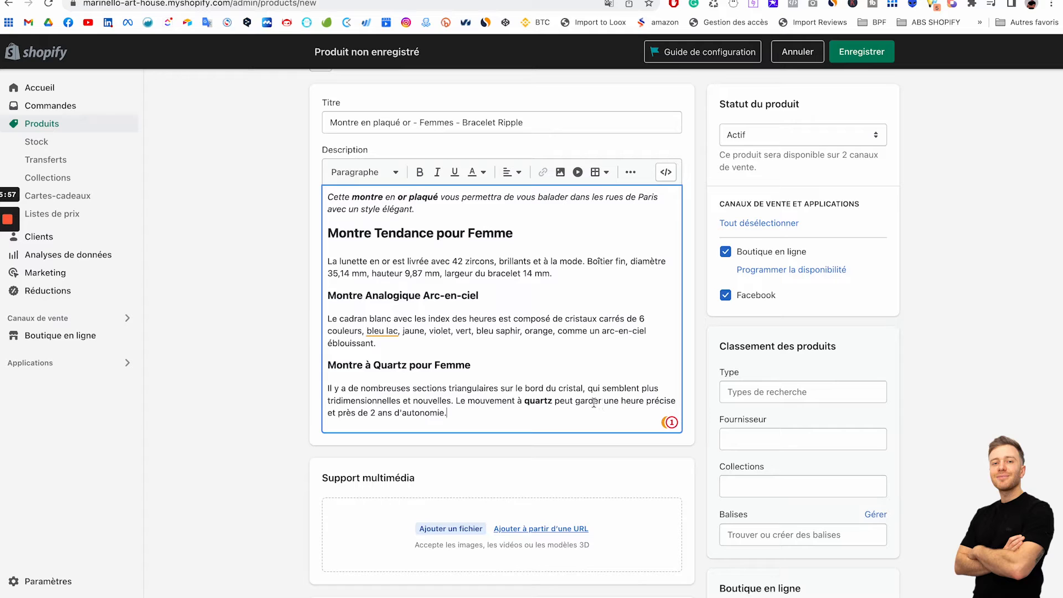
left_click_drag(575, 400, 675, 398)
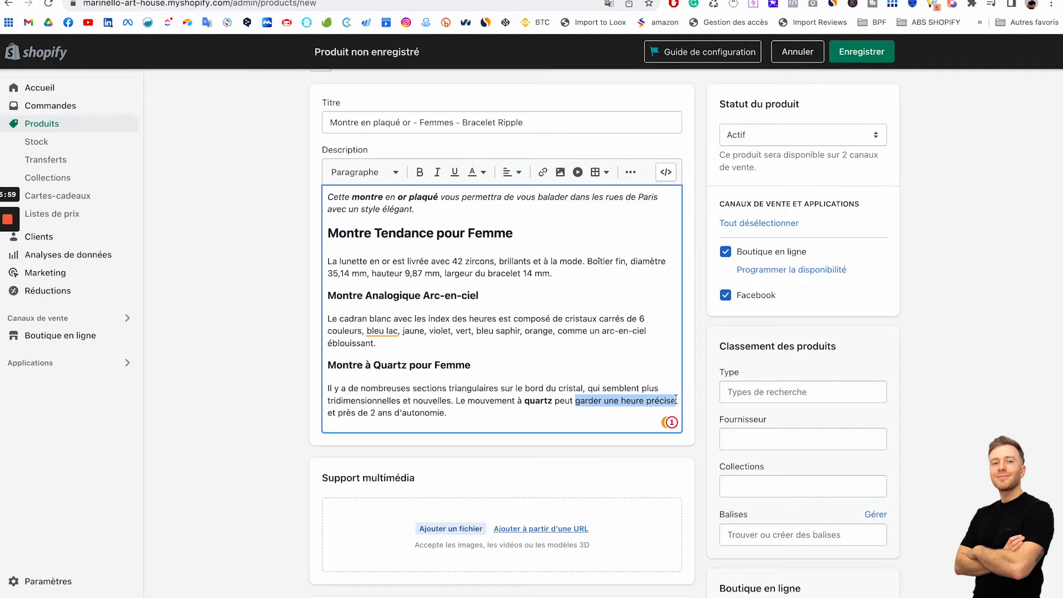
left_click(437, 172)
left_click(369, 331)
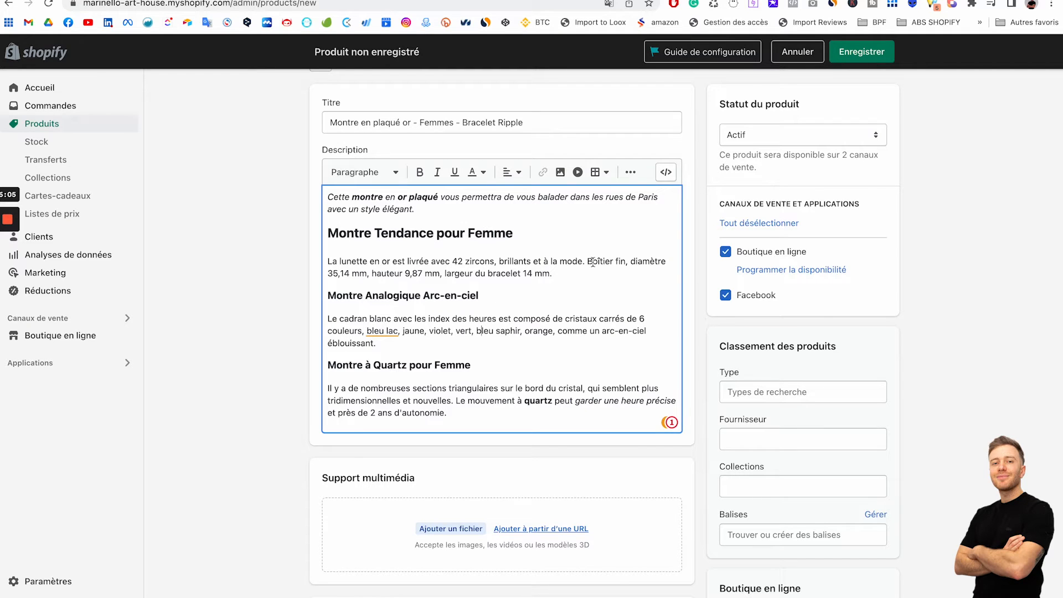
Make "Boîtier fin" in the first section's paragraph and "Le cadran blanc" in the second section's paragraph bold
left_click_drag(587, 259, 624, 261)
left_click(420, 172)
left_click_drag(329, 321, 396, 318)
left_click(420, 172)
left_click(456, 318)
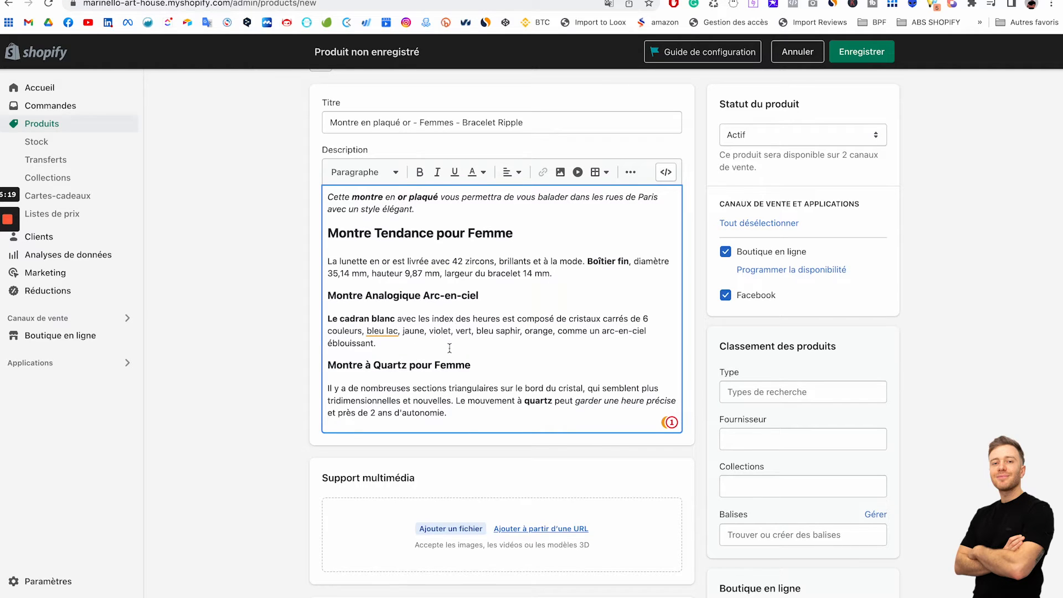
Add two blank lines at the end of the description and save the product as active
key("Return")
key("Return")
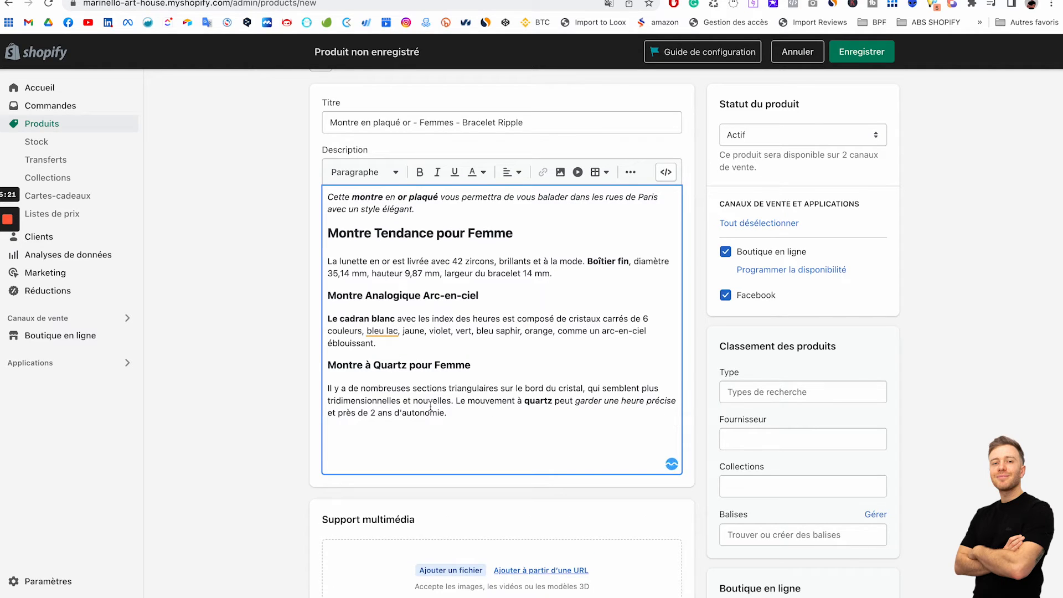
scroll(636, 358, "up", 1)
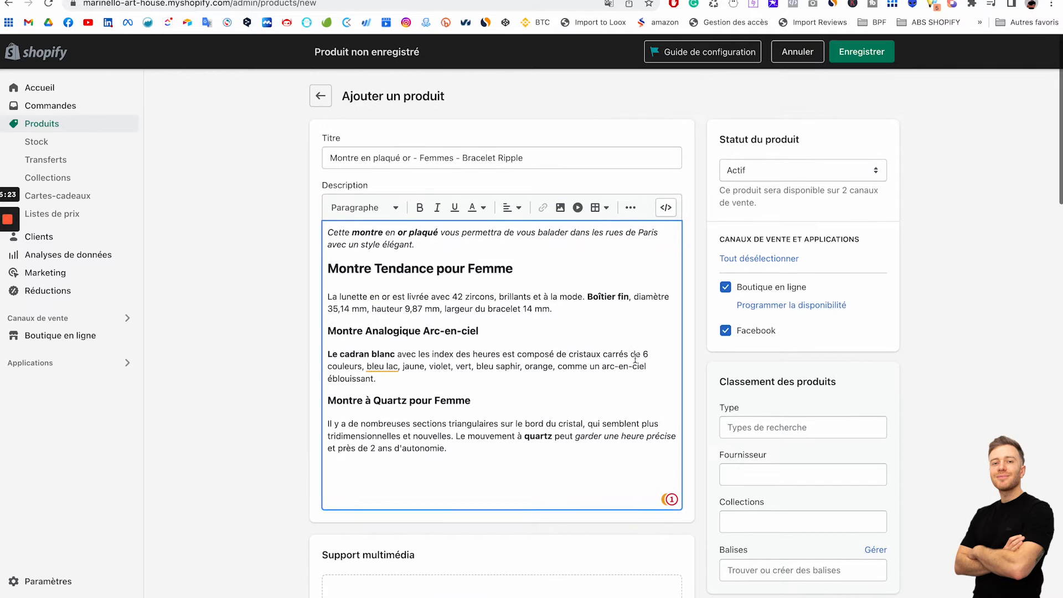
left_click(873, 60)
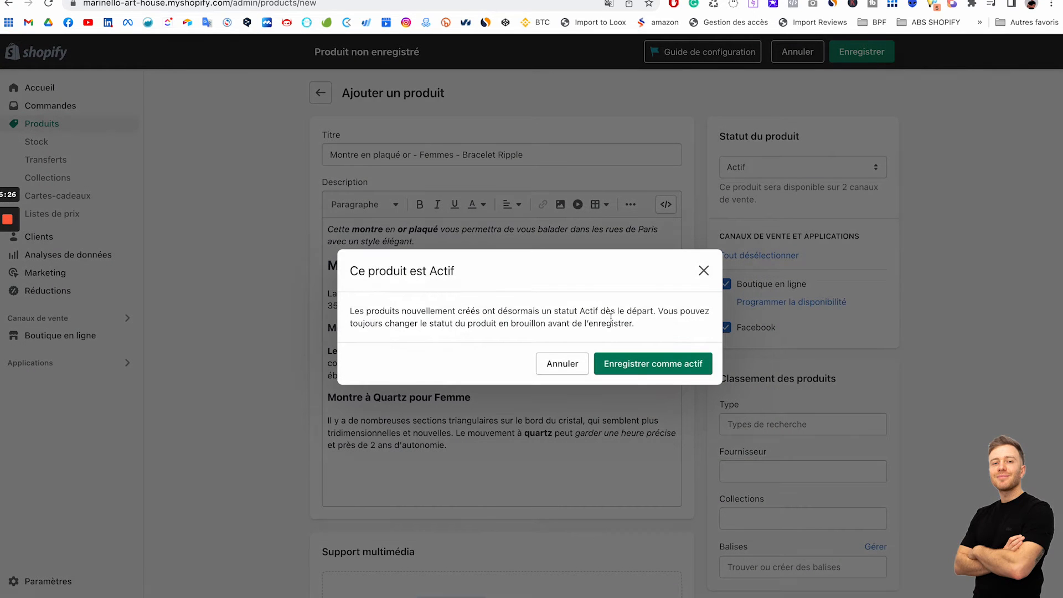
left_click(637, 364)
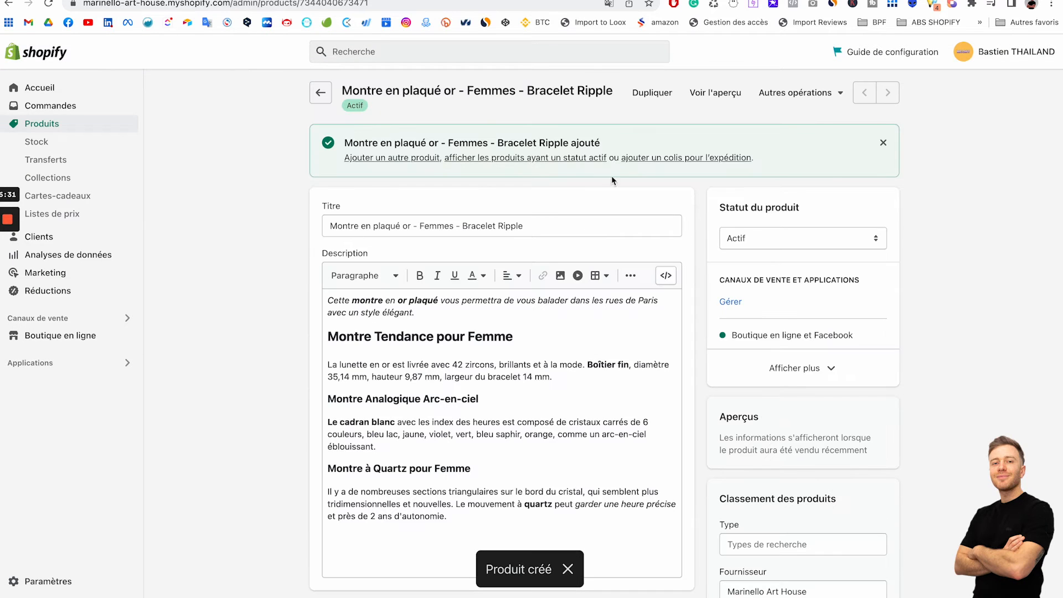
Open the product's storefront preview and review its title, price, formatted description and the rest of the page down to the footer
left_click(728, 98)
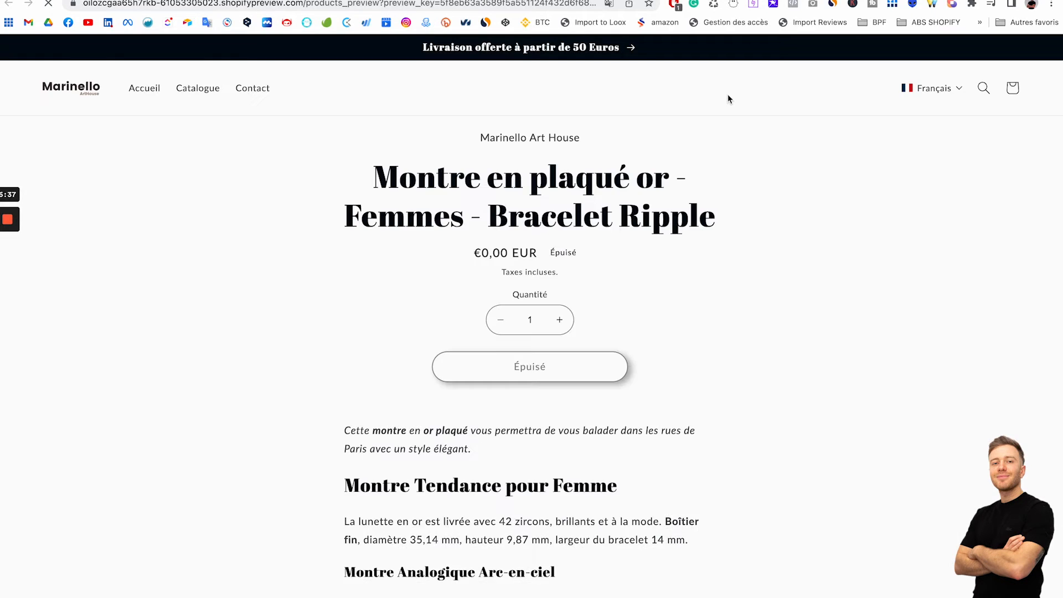
left_click_drag(375, 187, 706, 202)
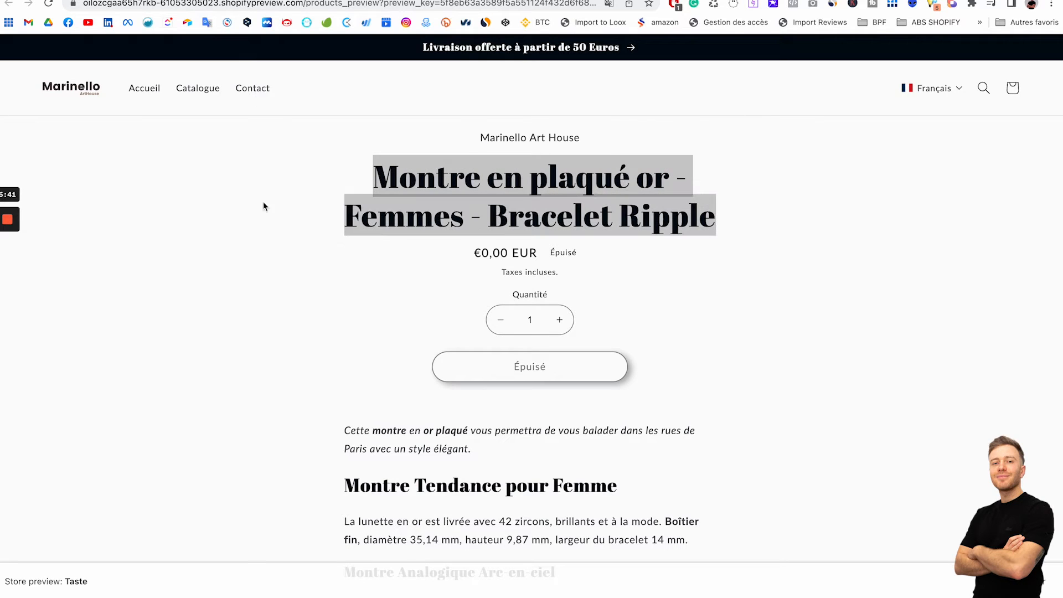
scroll(491, 302, "down", 3)
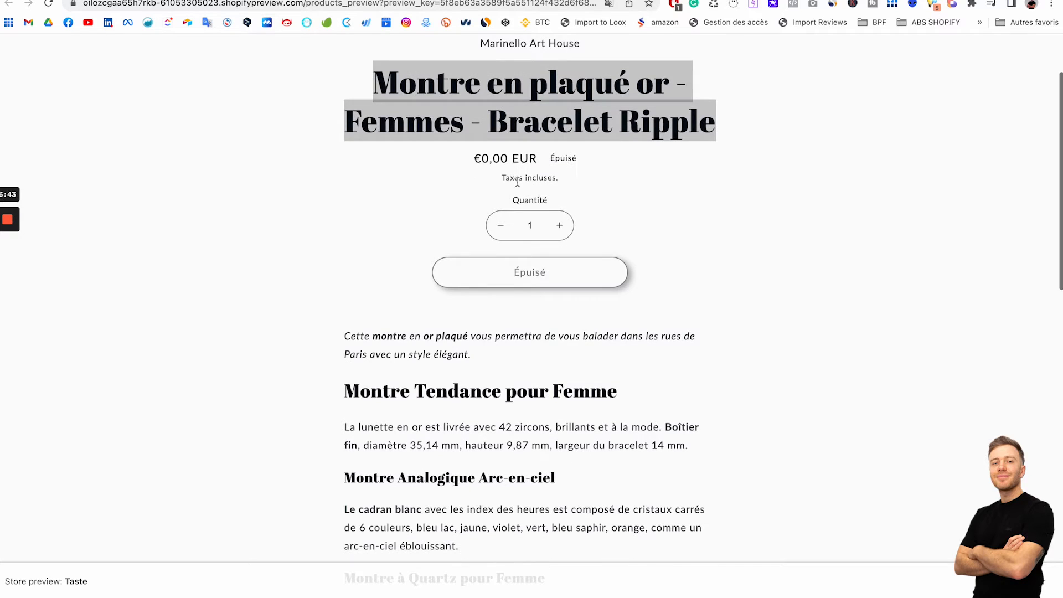
left_click_drag(474, 159, 555, 163)
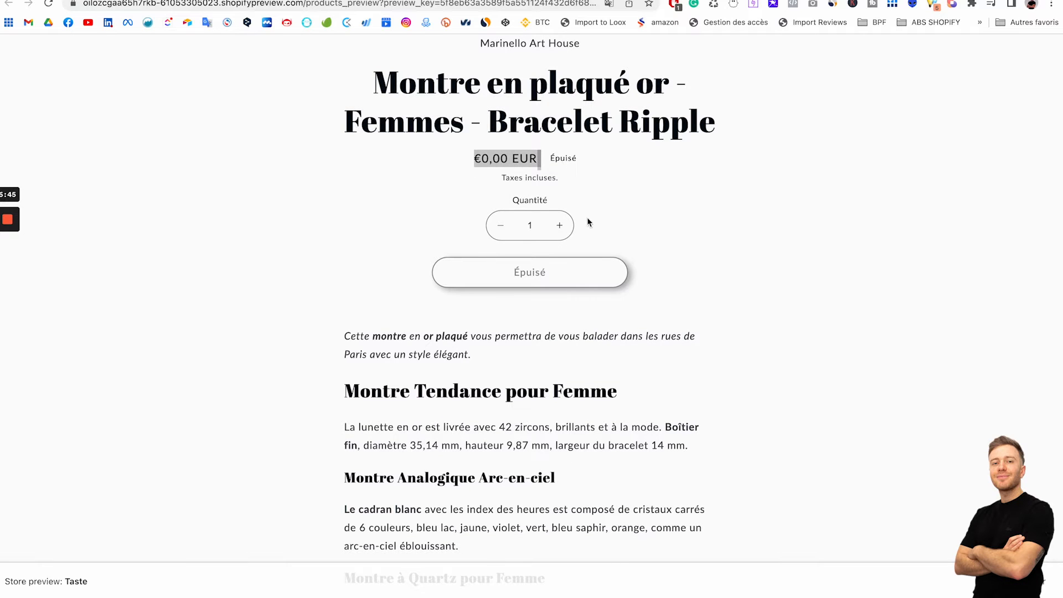
scroll(550, 304, "down", 5)
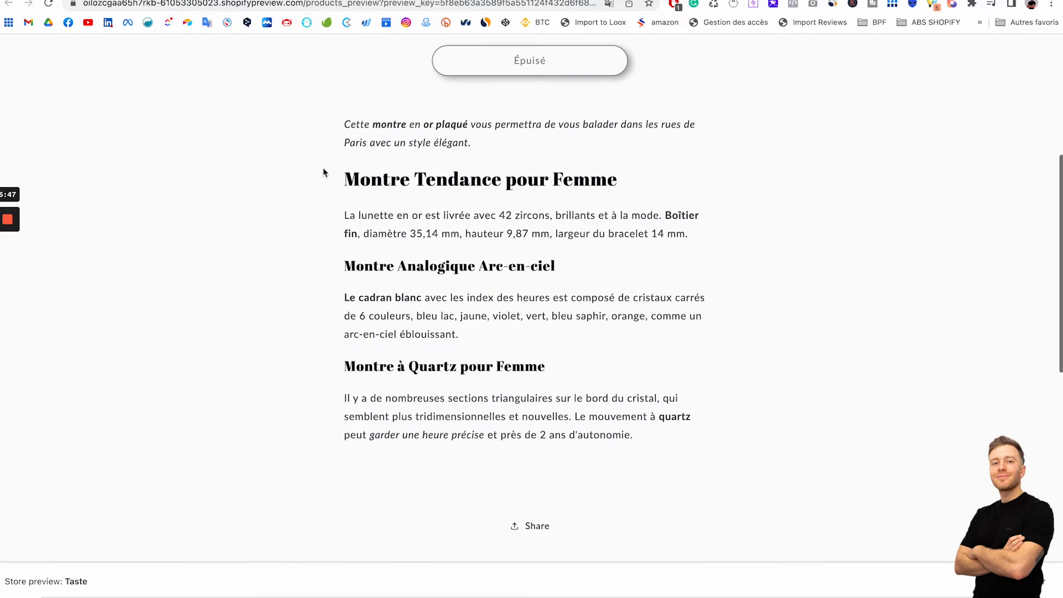
left_click_drag(344, 178, 690, 453)
scroll(690, 452, "down", 10)
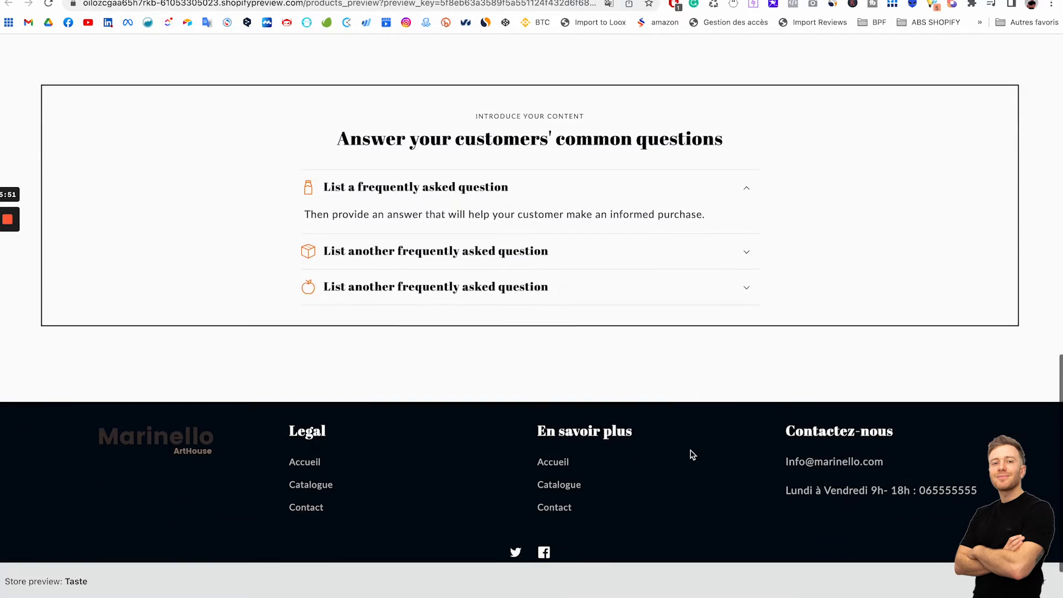
Review the preview's FAQ section, title, price and formatted description, comparing them with the description in the product editor
scroll(381, 178, "up", 1)
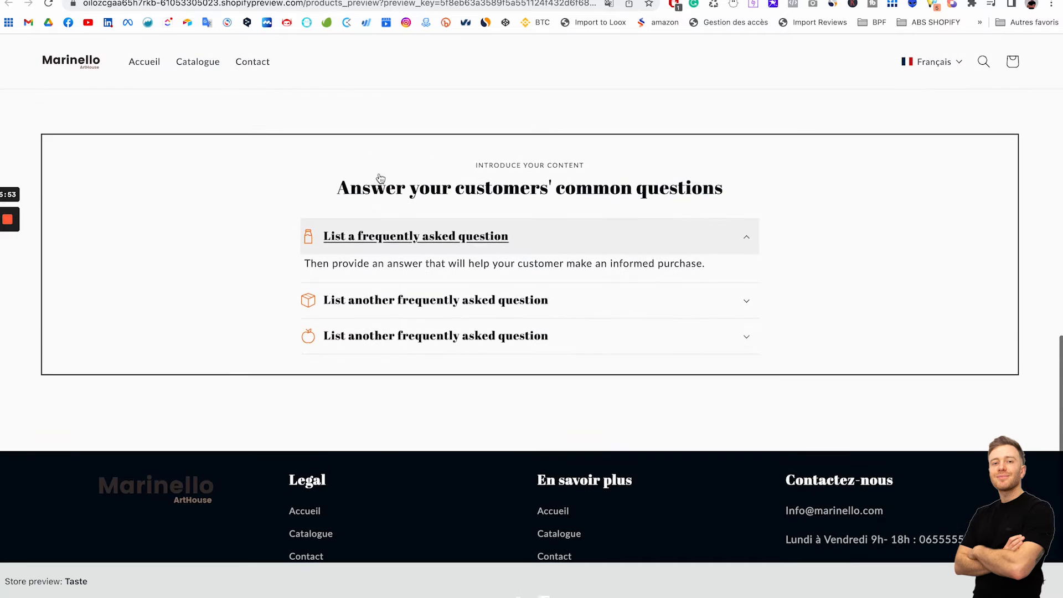
scroll(381, 178, "up", 1)
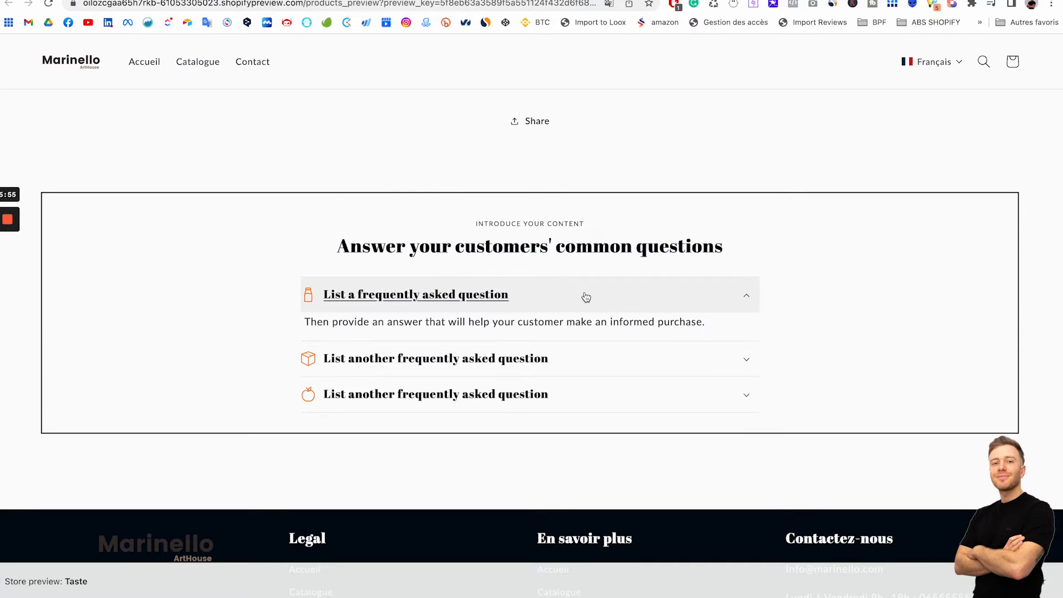
scroll(586, 297, "up", 15)
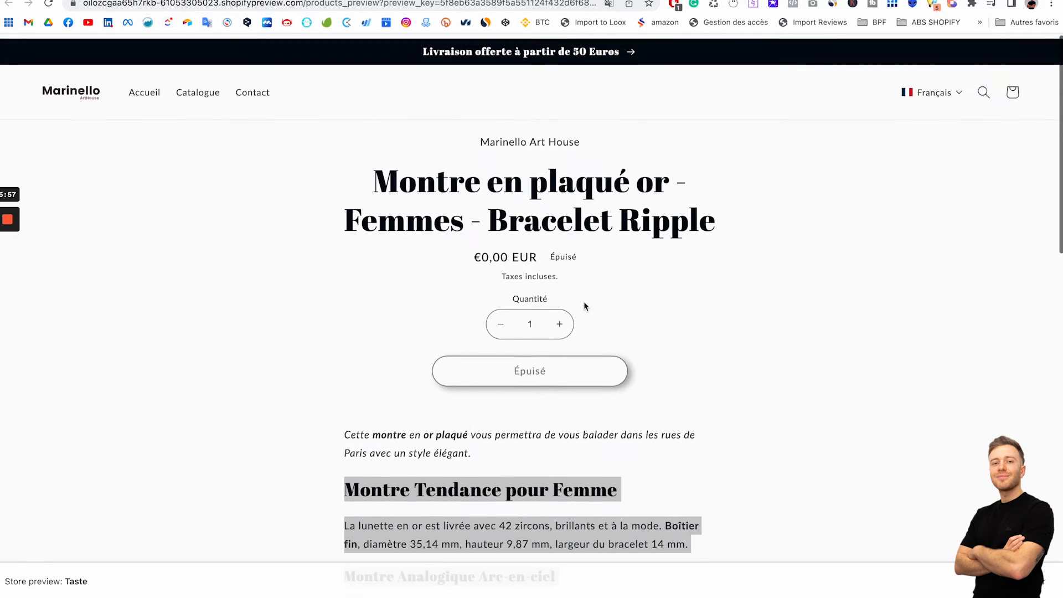
scroll(584, 306, "down", 12)
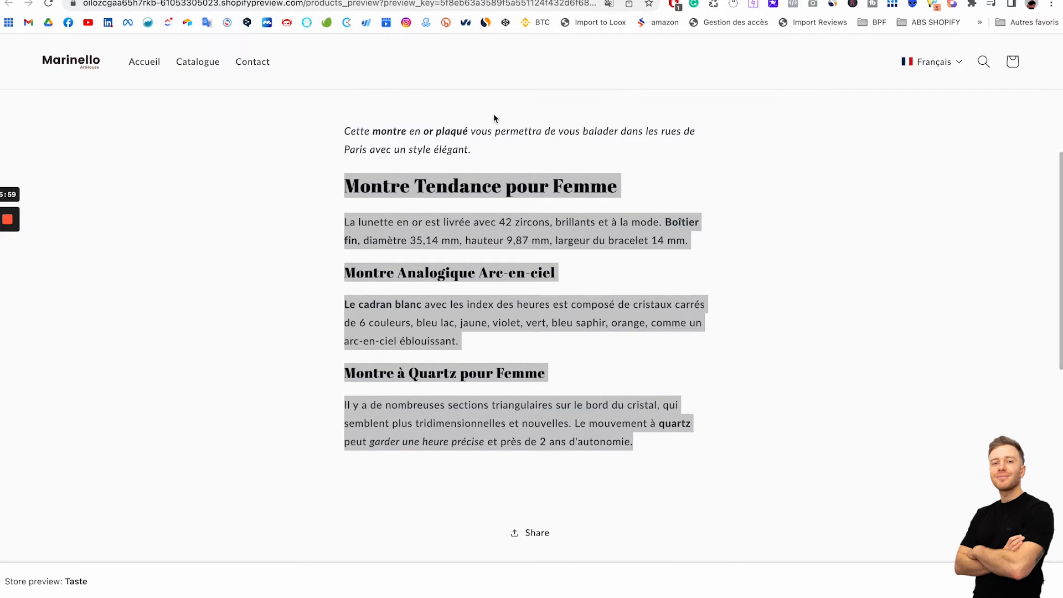
scroll(359, 299, "up", 5)
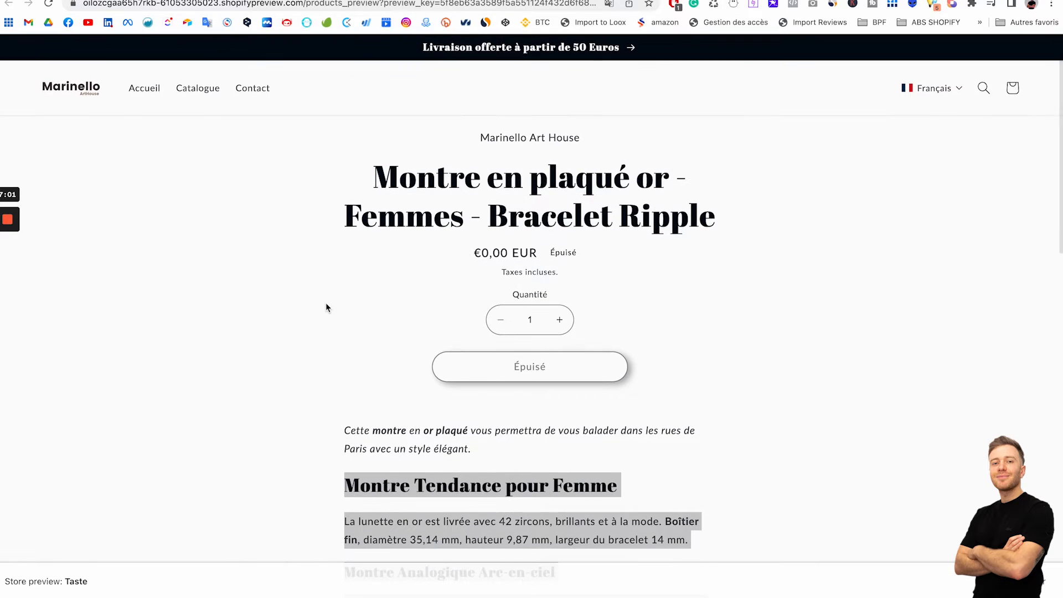
left_click(221, 1)
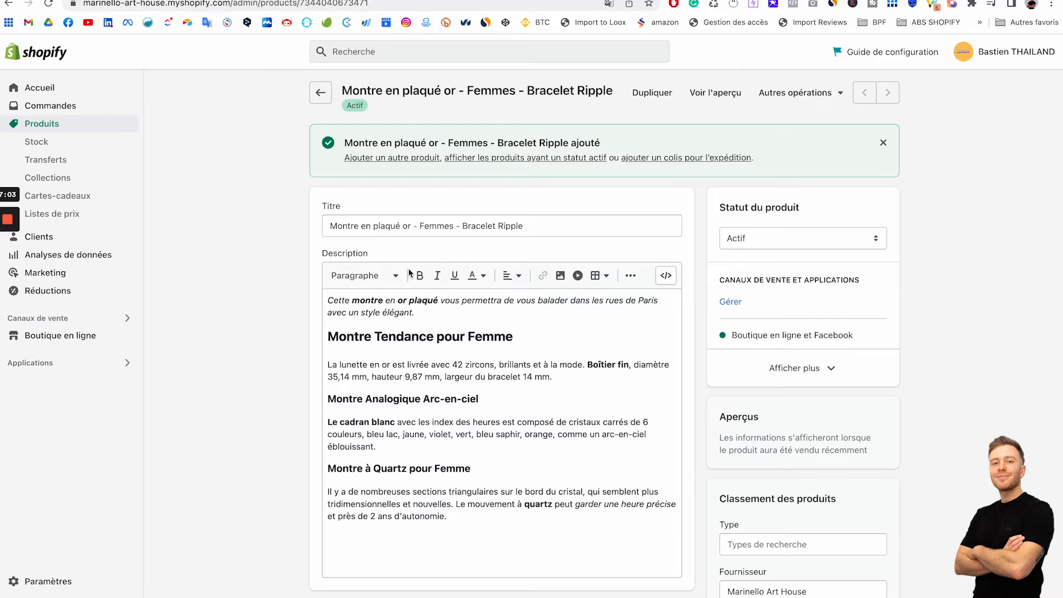
left_click(443, 1)
scroll(510, 426, "down", 7)
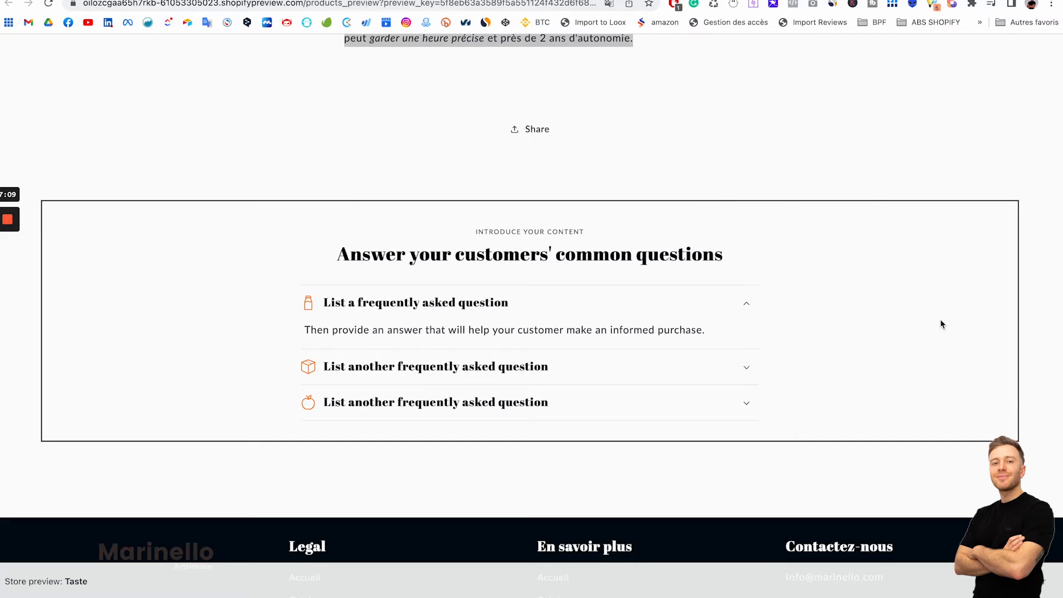
Return to the product editor's media section and open the Bureau folder in Finder
key("ctrl+shift+Tab")
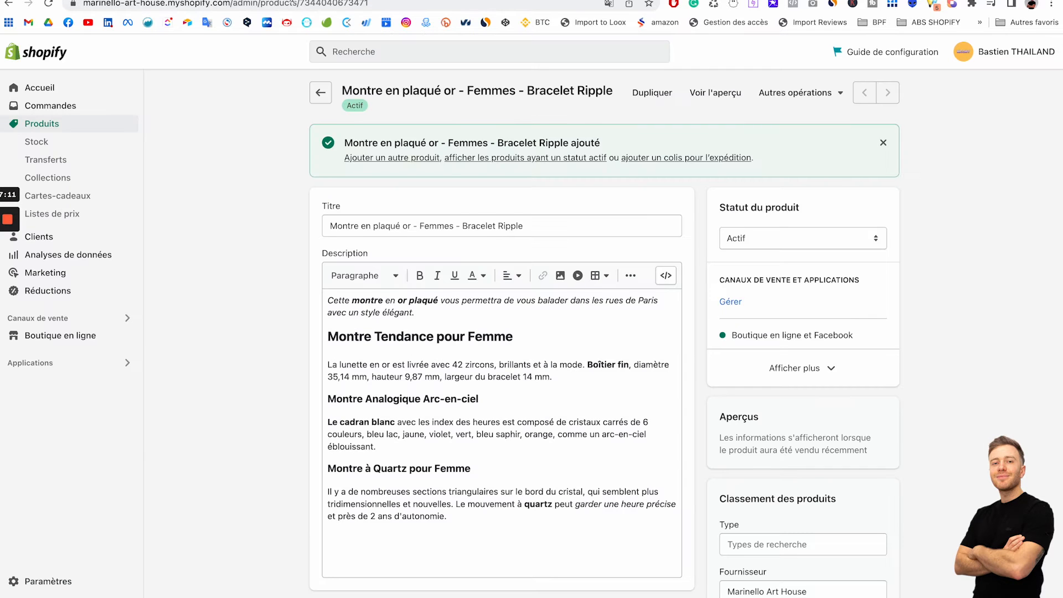
scroll(433, 427, "down", 5)
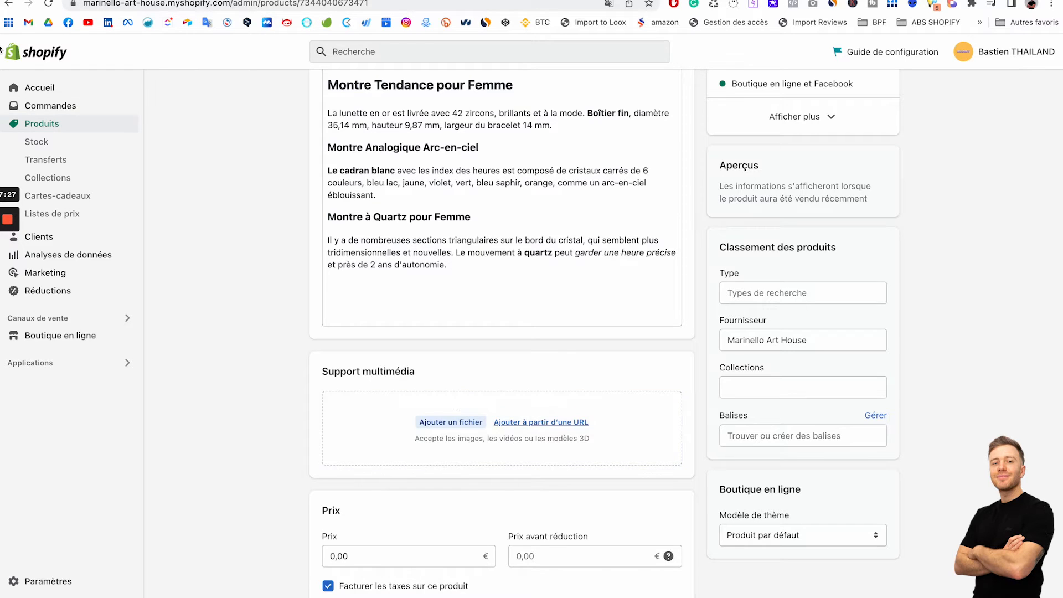
left_click(9, 162)
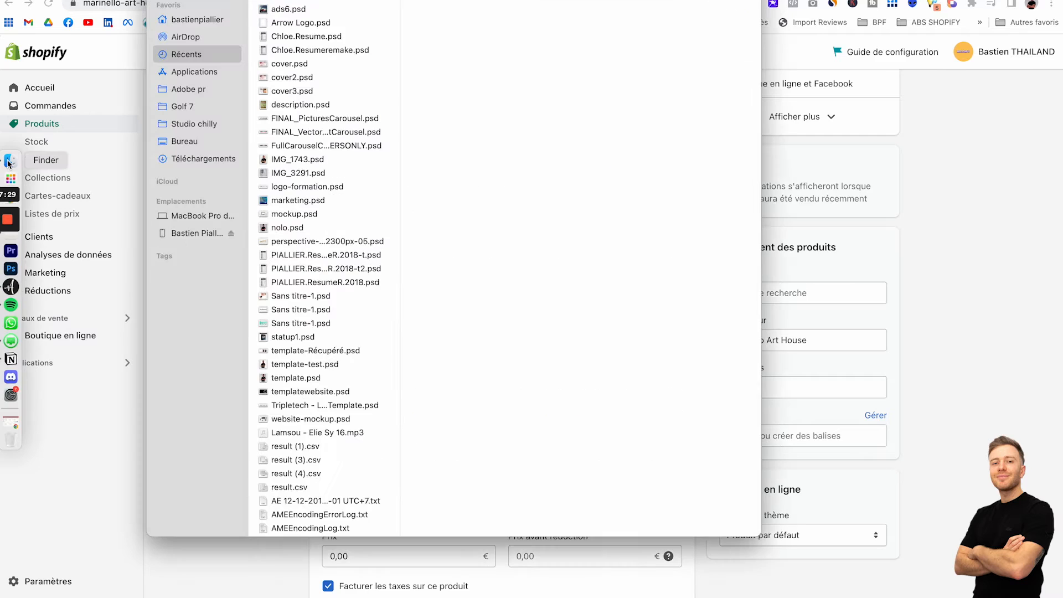
left_click(202, 141)
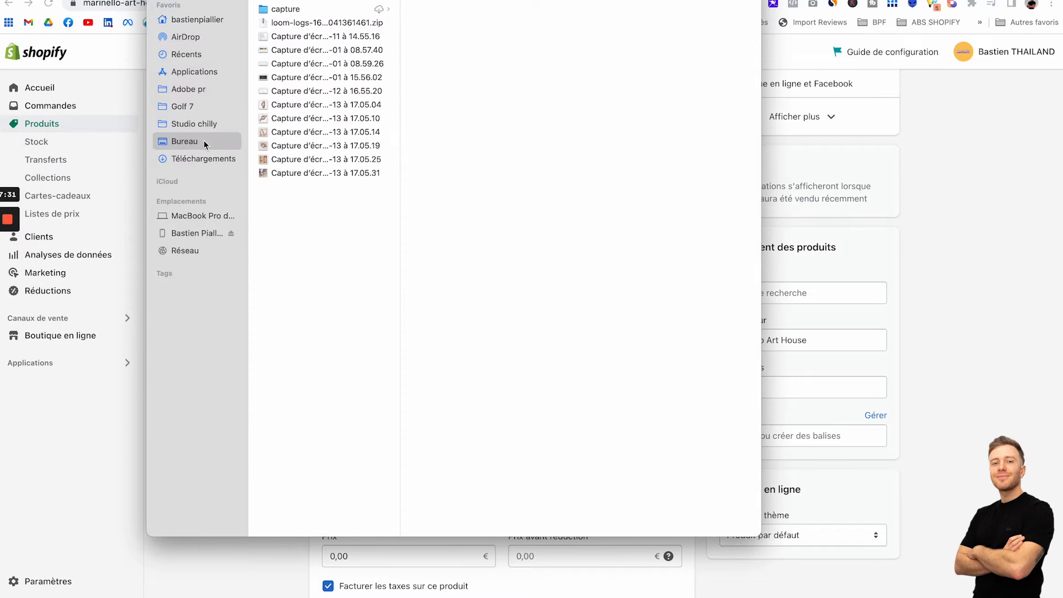
Preview the watch screenshots in the Bureau folder, ending on the one taken at 17.05.04
left_click(295, 106)
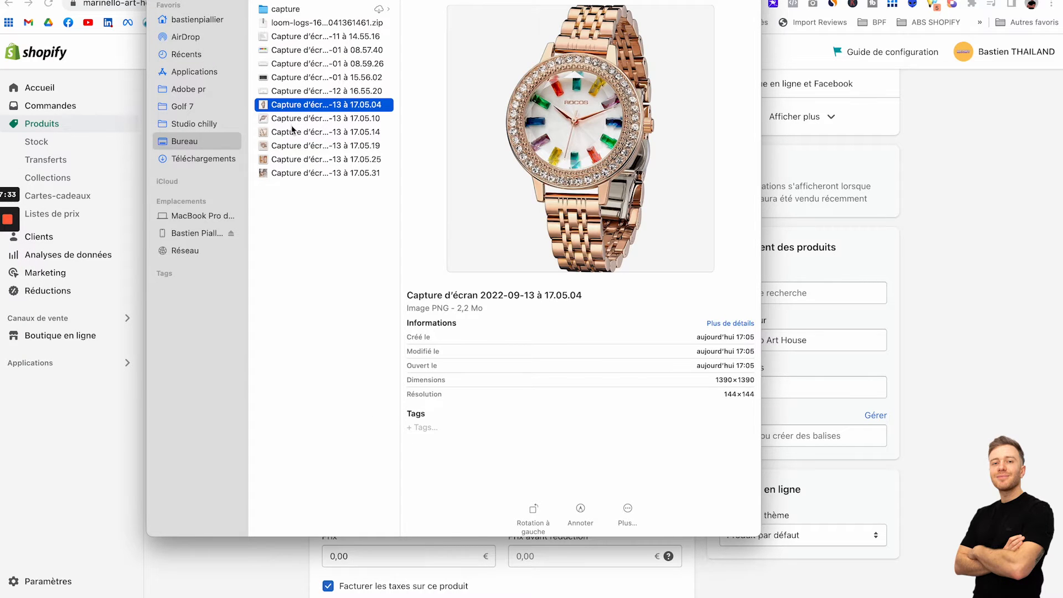
left_click(292, 130)
key("Up")
key("Down")
key("Down")
key("Down")
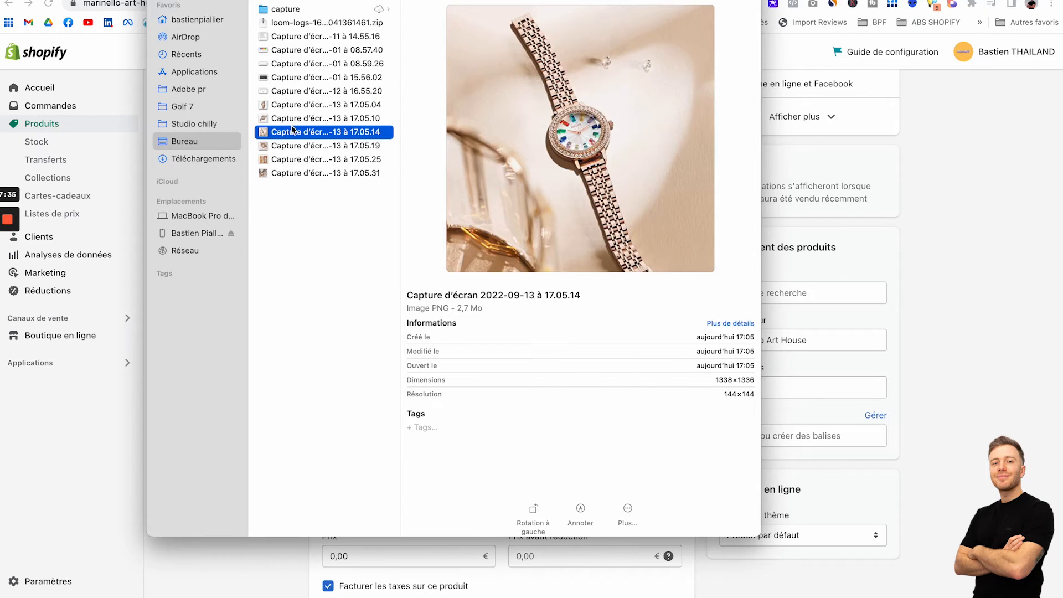
key("Up")
key("Up")
key("Up")
key("Up")
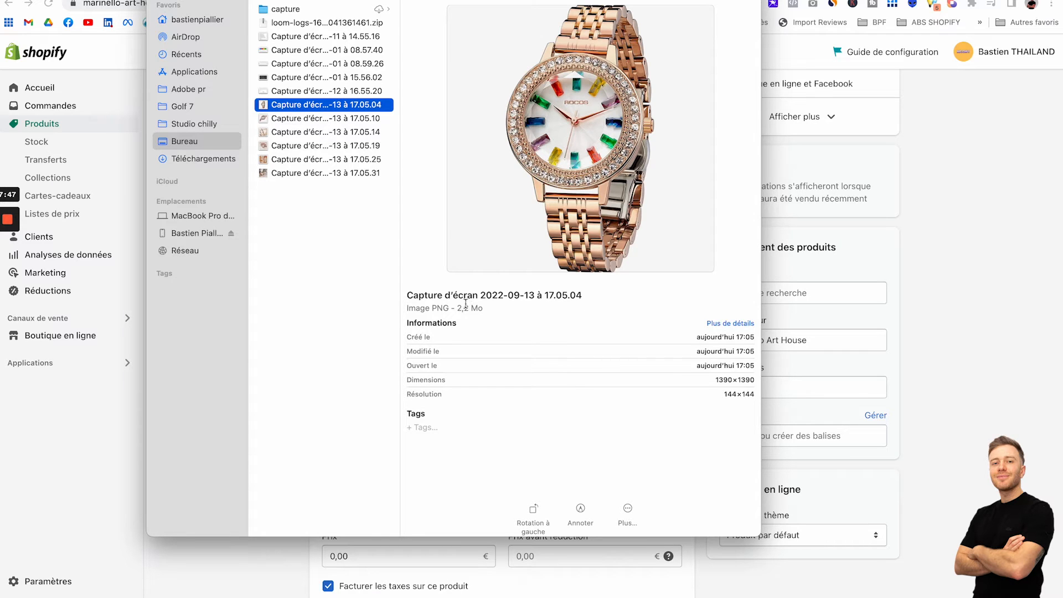
Check the image format and file size of the 17.05.04 watch screenshot in its file information
mouse_move(454, 308)
left_mouse_down()
mouse_move(483, 306)
mouse_move(461, 310)
left_mouse_up()
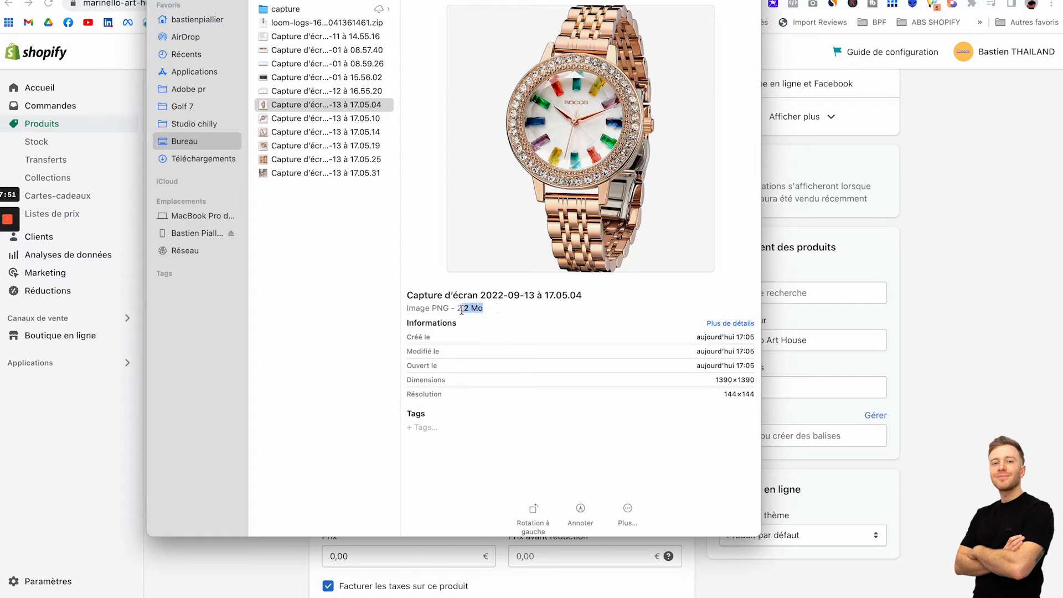
left_click(481, 306)
left_click_drag(491, 308, 456, 306)
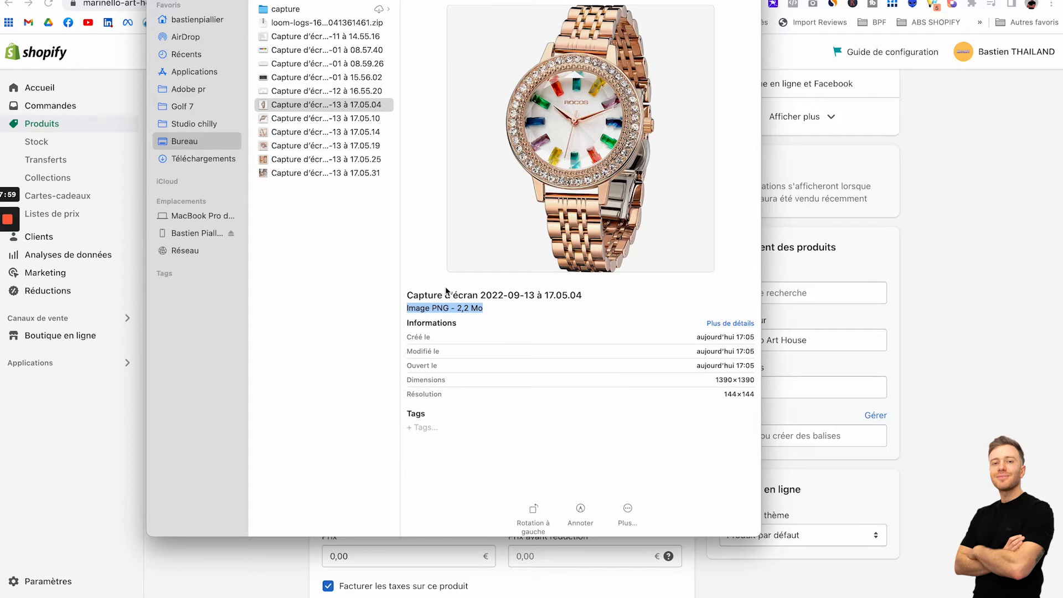
left_click(460, 306)
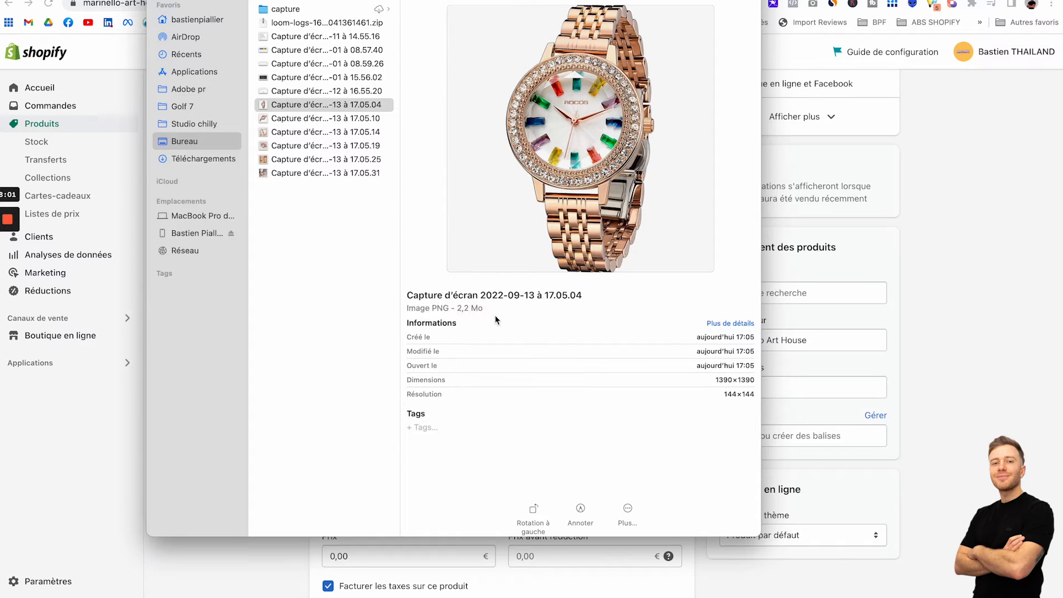
Launch Assetizr, open its image workspace and clear the previously loaded image
mouse_move(7, 331)
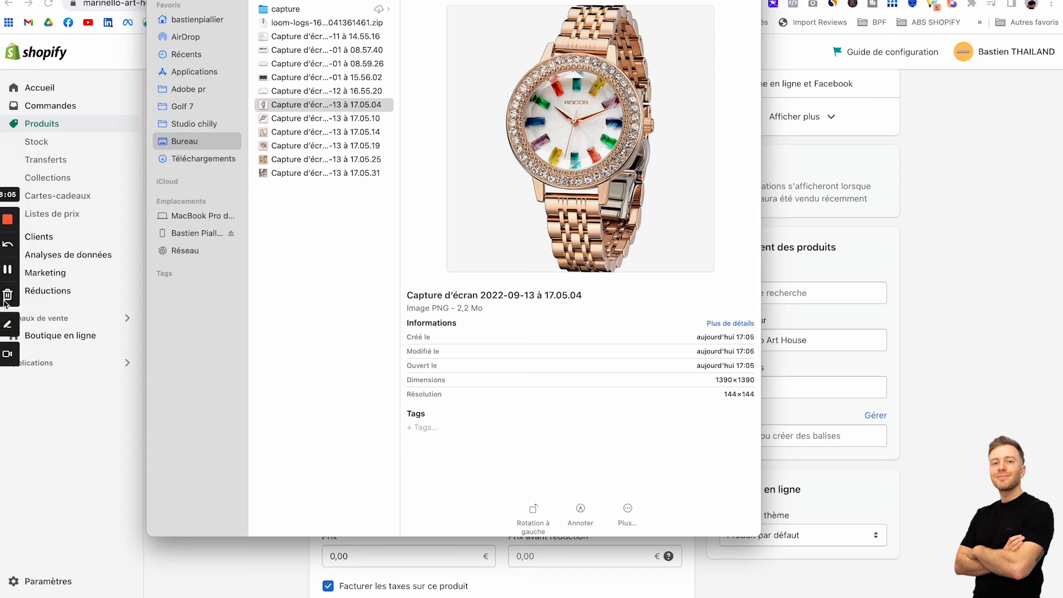
key("super+space")
type("ass")
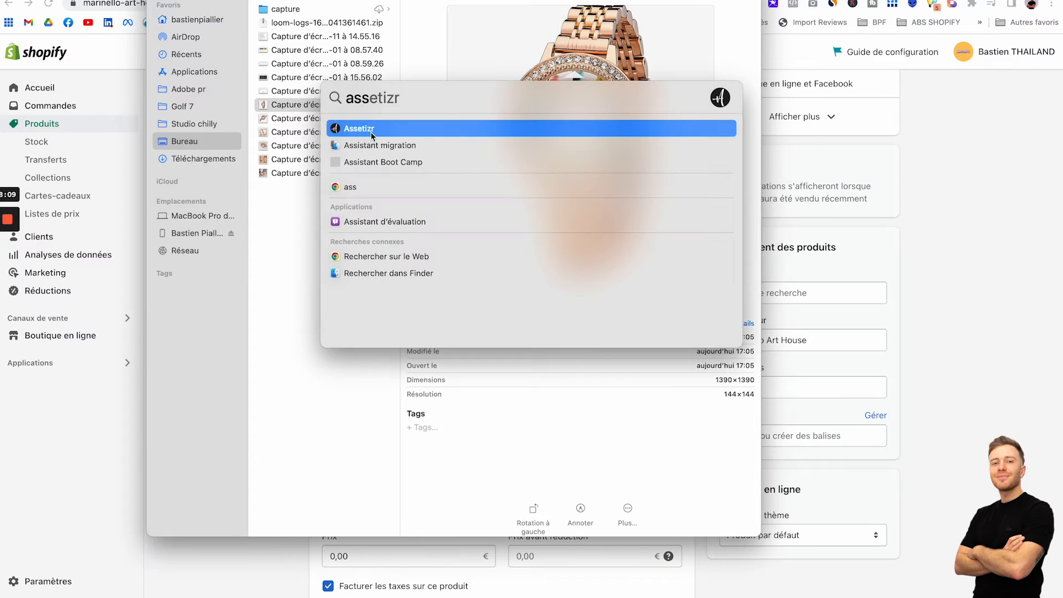
left_click(370, 132)
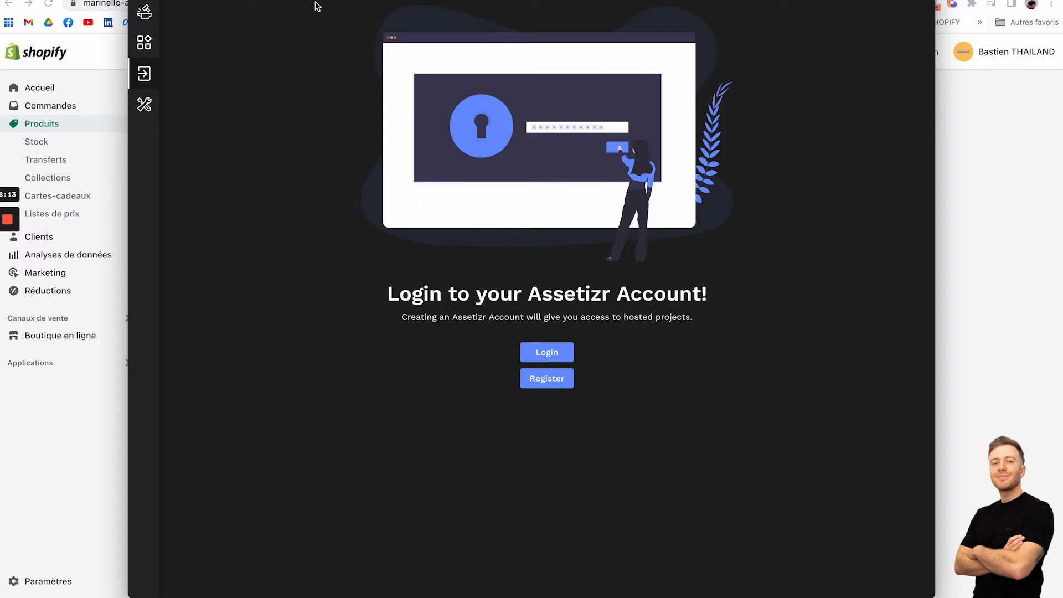
left_click(144, 12)
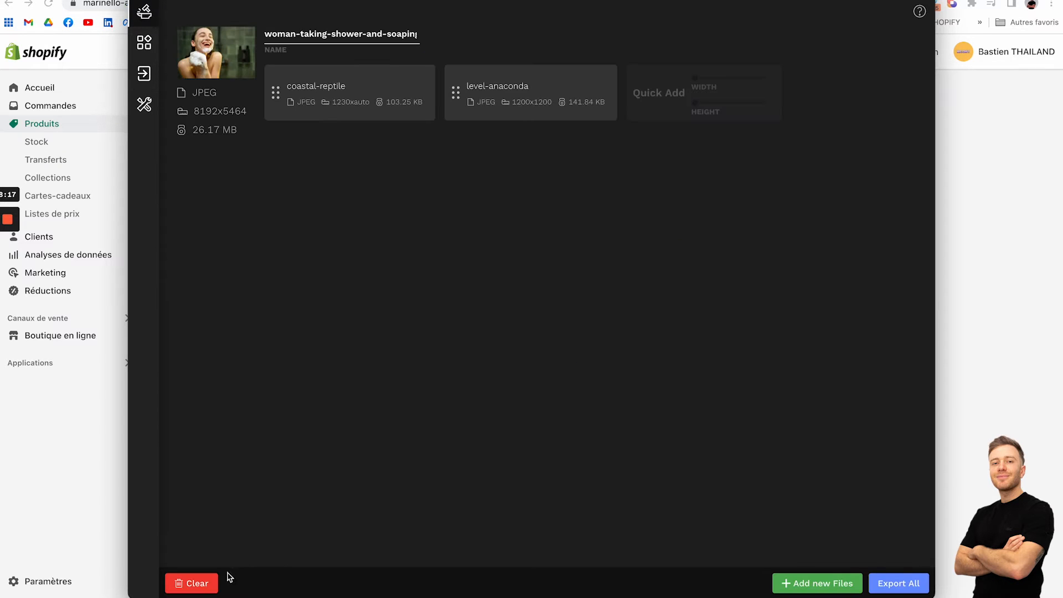
left_click(197, 583)
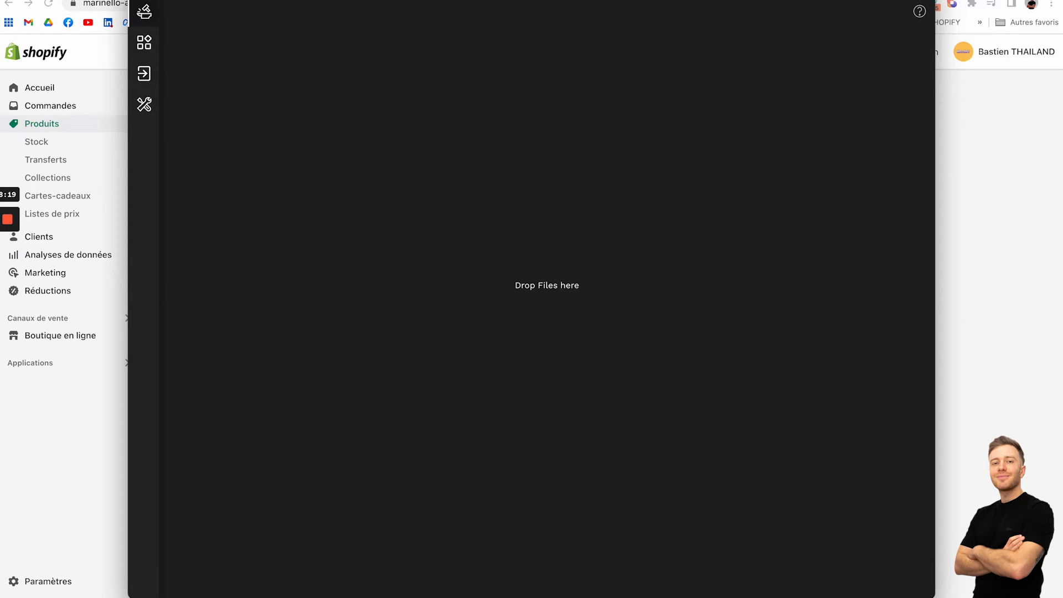
Move and narrow the Assetizr window, and add the six watch screenshots from 17.05.04 to 17.05.31 in Finder to it
left_click_drag(324, 2, 190, 0)
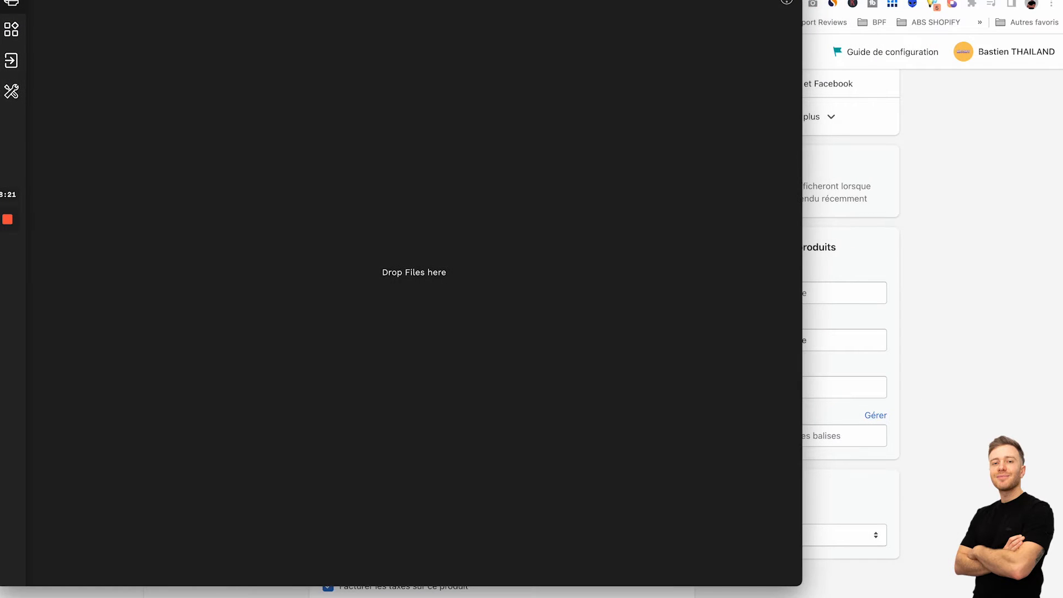
left_click_drag(801, 586, 671, 596)
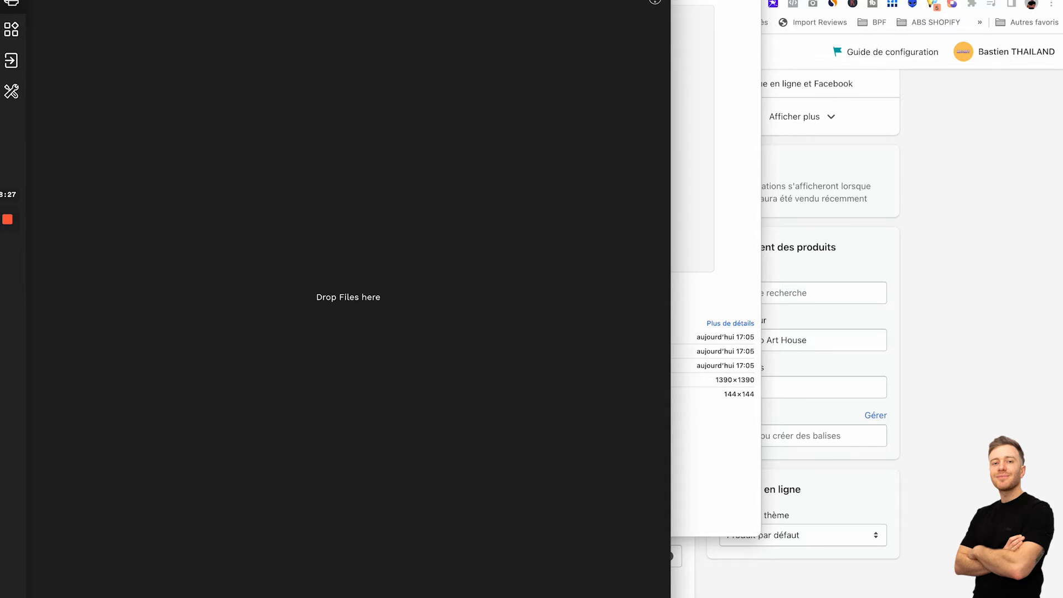
left_click(710, 298)
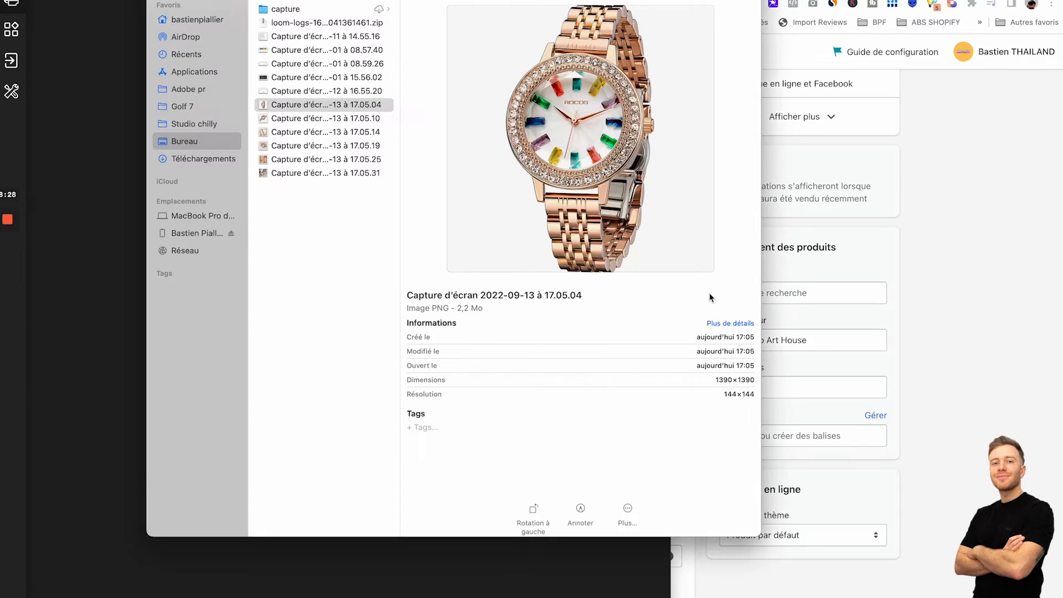
left_click(317, 108)
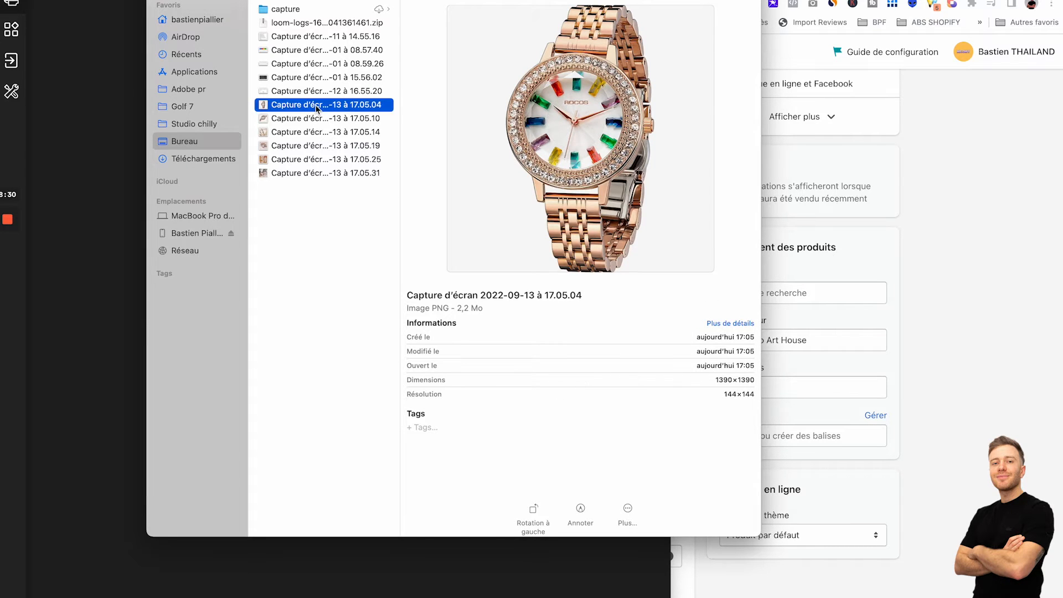
left_click(309, 176, "shift")
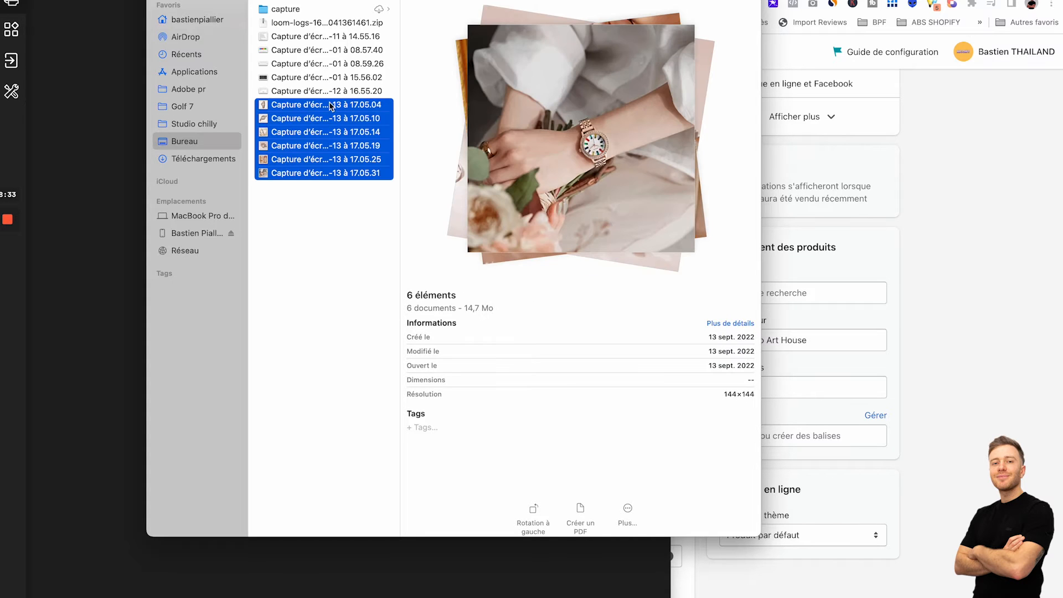
left_click_drag(348, 113, 114, 200)
left_click(123, 142)
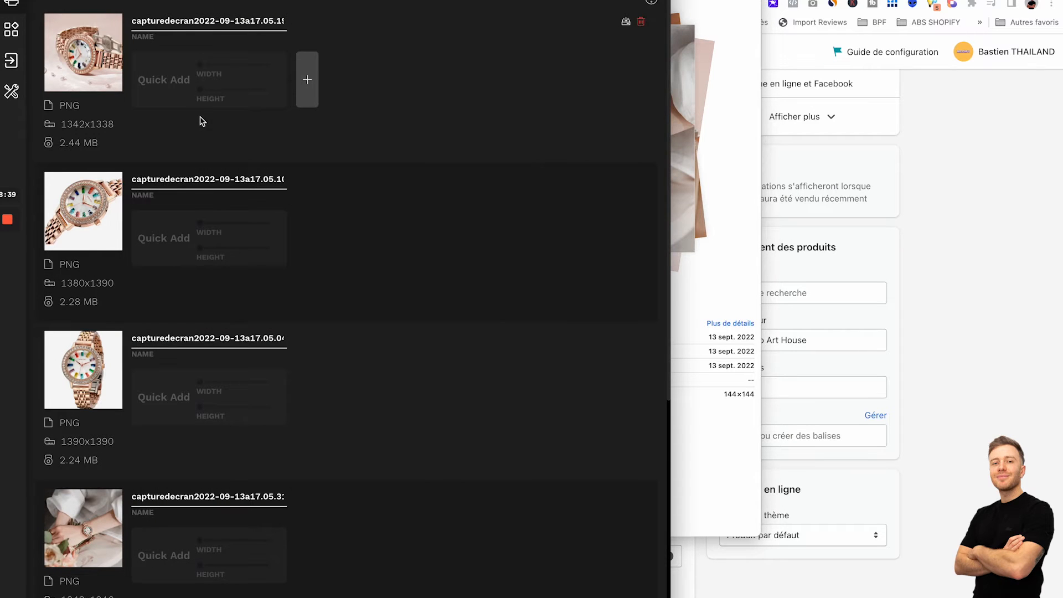
Set up a custom export of the 17.05.19 watch image at 1600 by 1600 in JPEG format
scroll(202, 121, "down", 9)
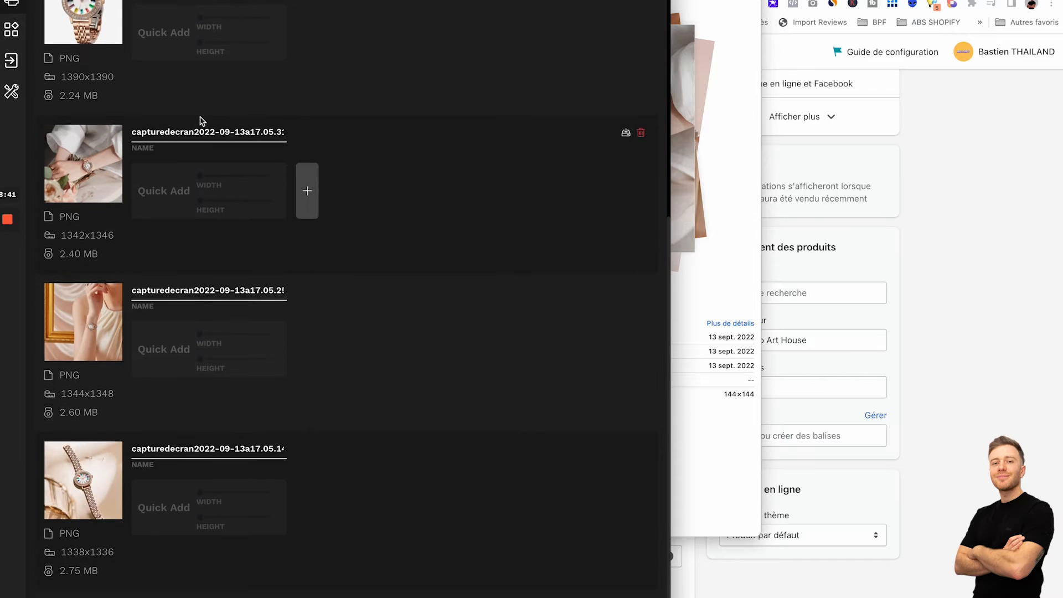
scroll(201, 122, "up", 7)
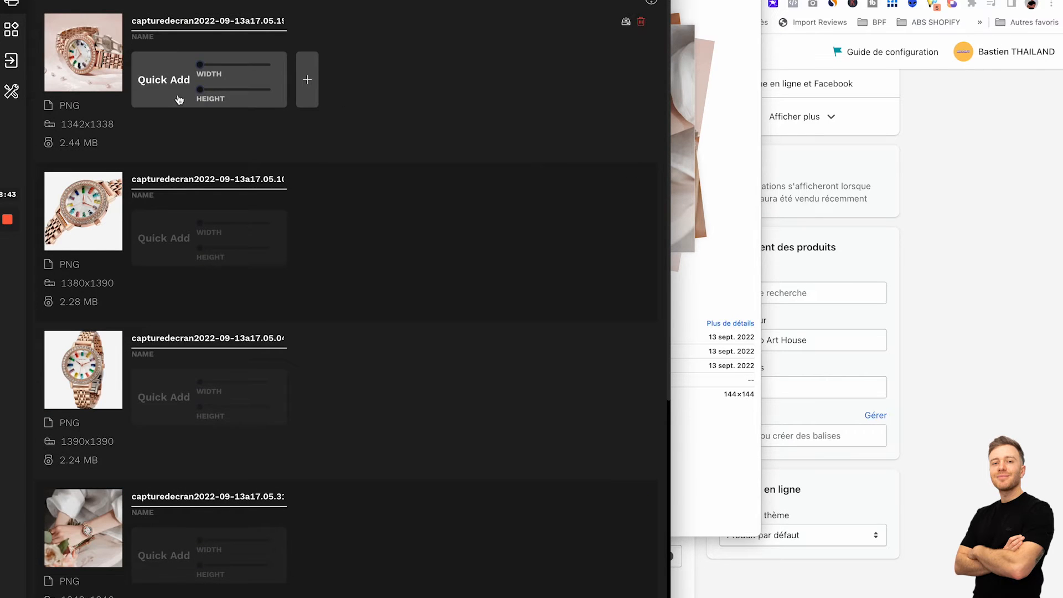
left_click(307, 80)
left_click(281, 174)
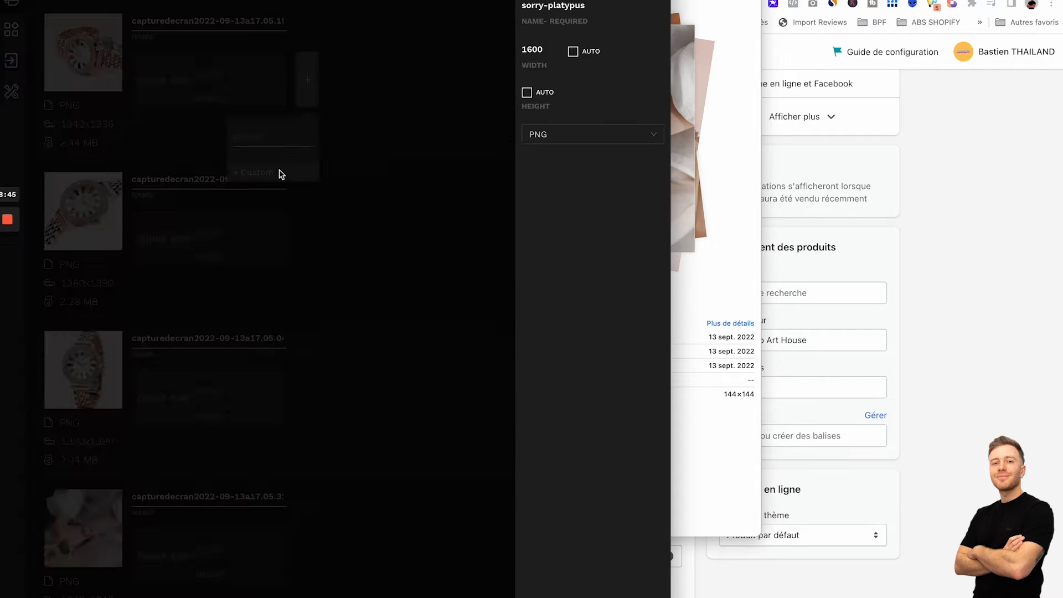
left_click(526, 92)
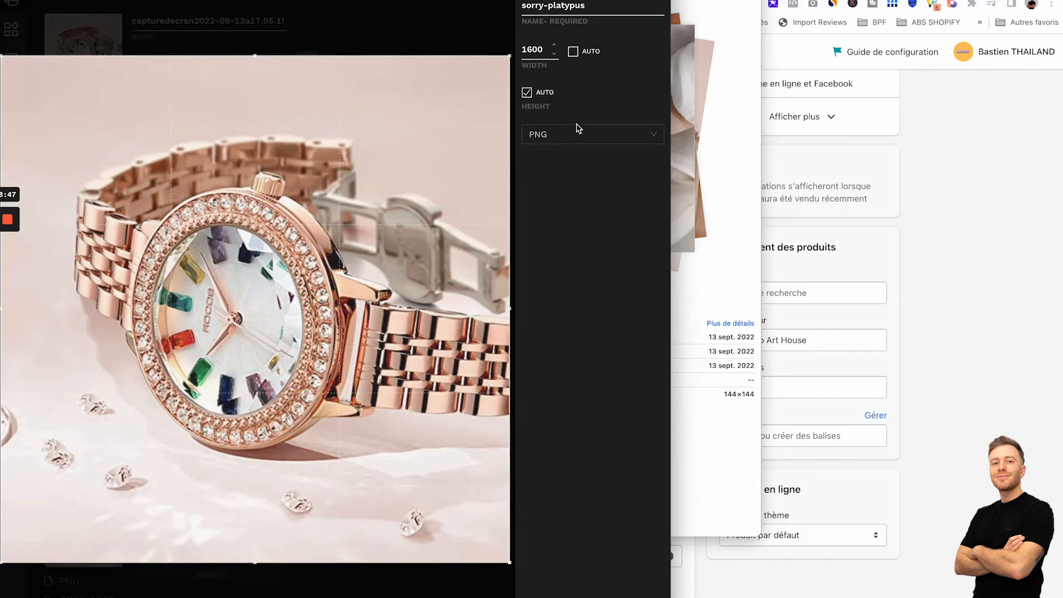
left_click(526, 93)
left_click(550, 135)
left_click(552, 160)
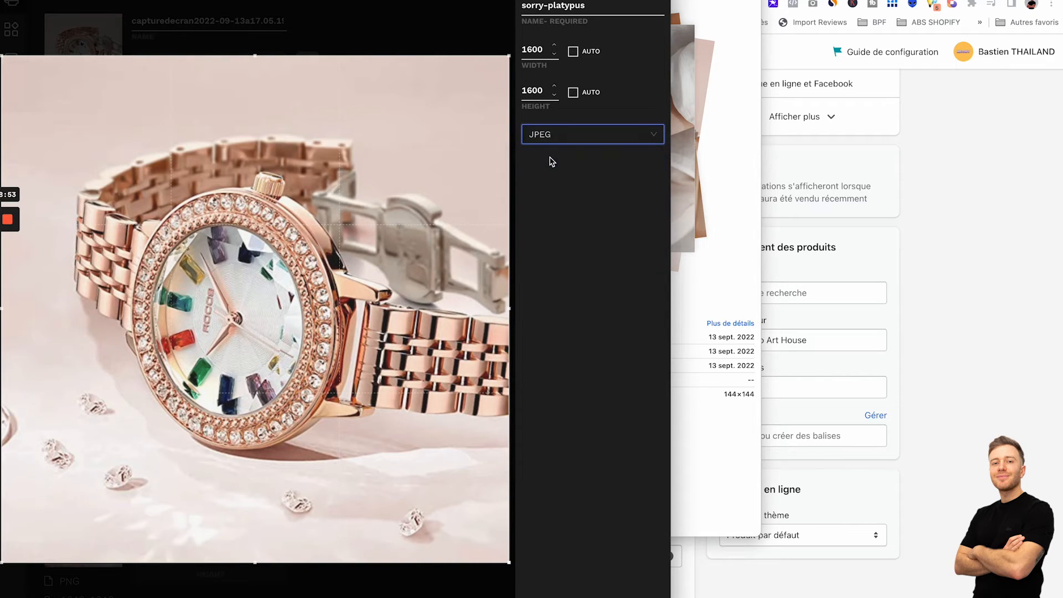
left_click(578, 138)
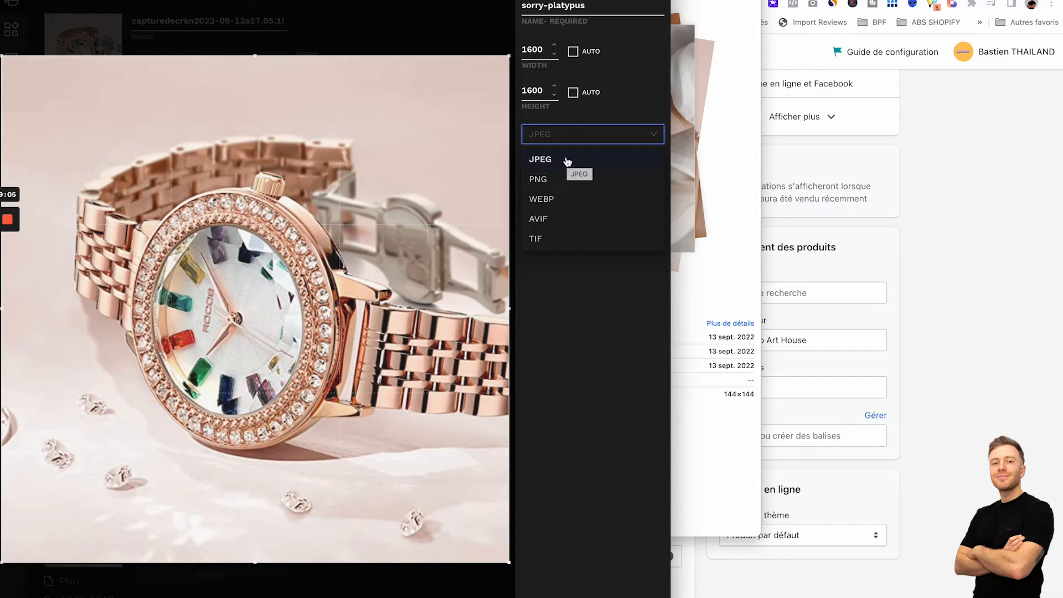
left_click(554, 160)
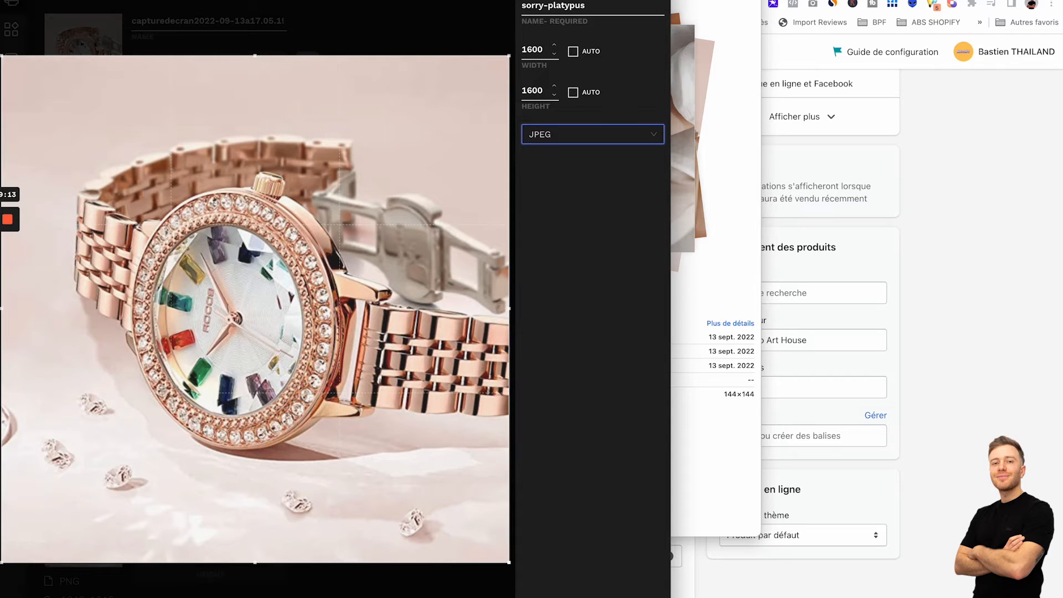
Save the 1600 by 1600 export and add a custom 1000 by 1000 JPEG export to the 17.05.10 watch image
left_click(593, 596)
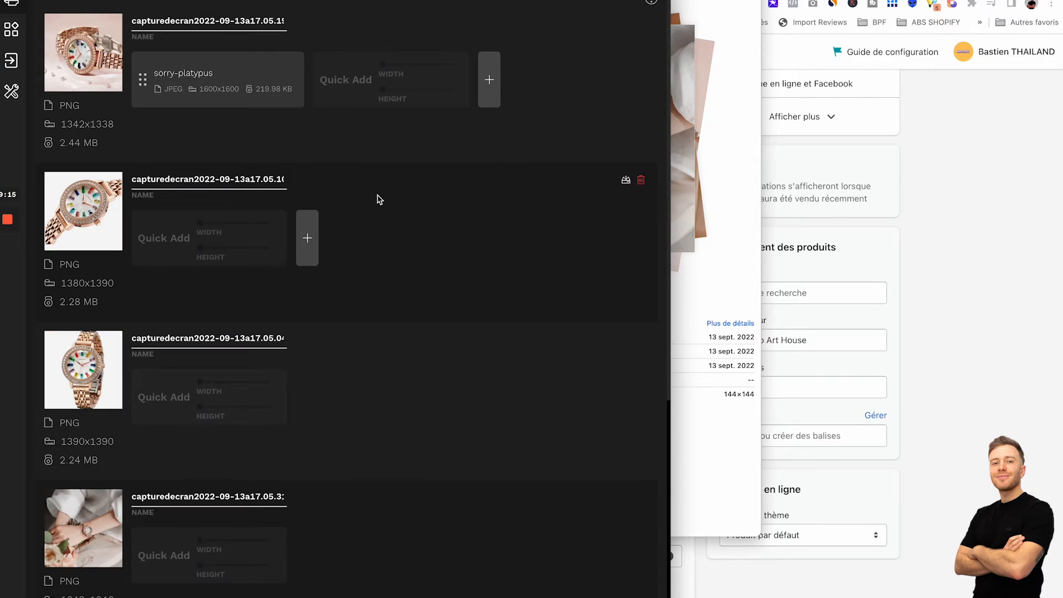
left_click(307, 238)
left_click(273, 329)
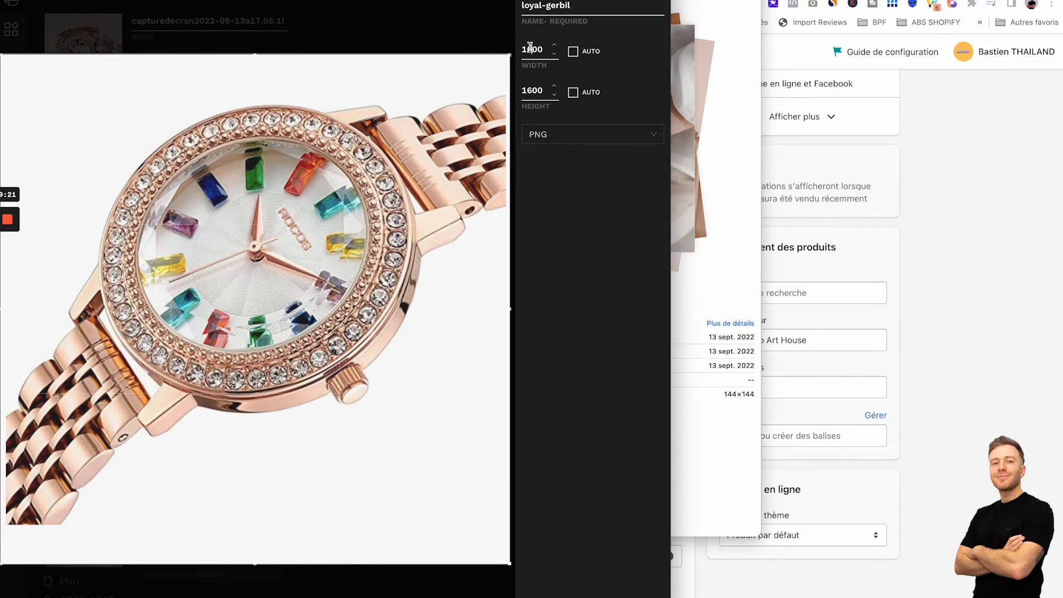
left_click_drag(529, 47, 526, 48)
double_click(525, 49)
type("1000")
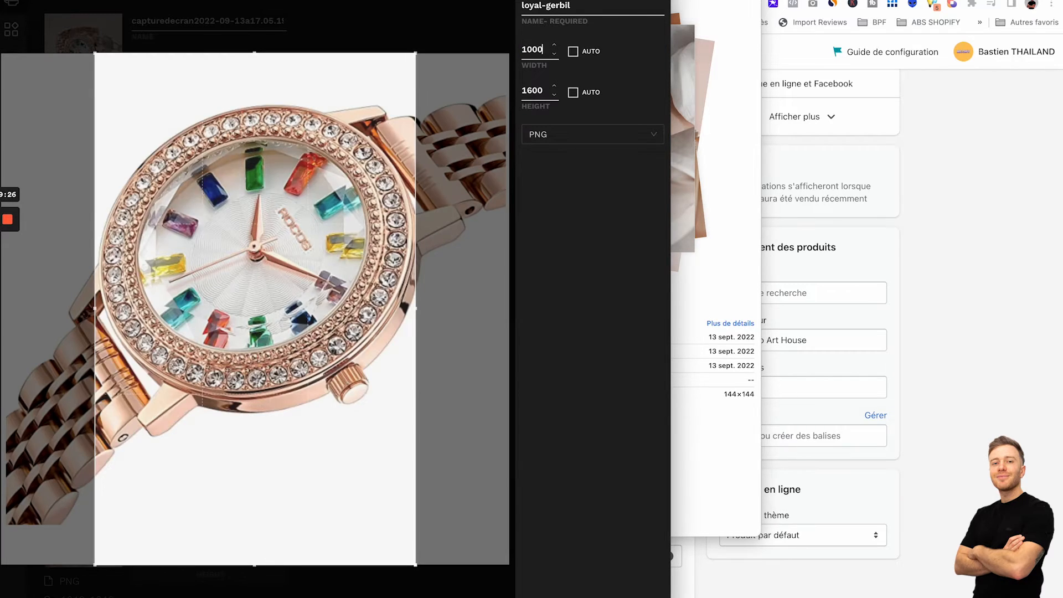
key("Tab")
type("1000")
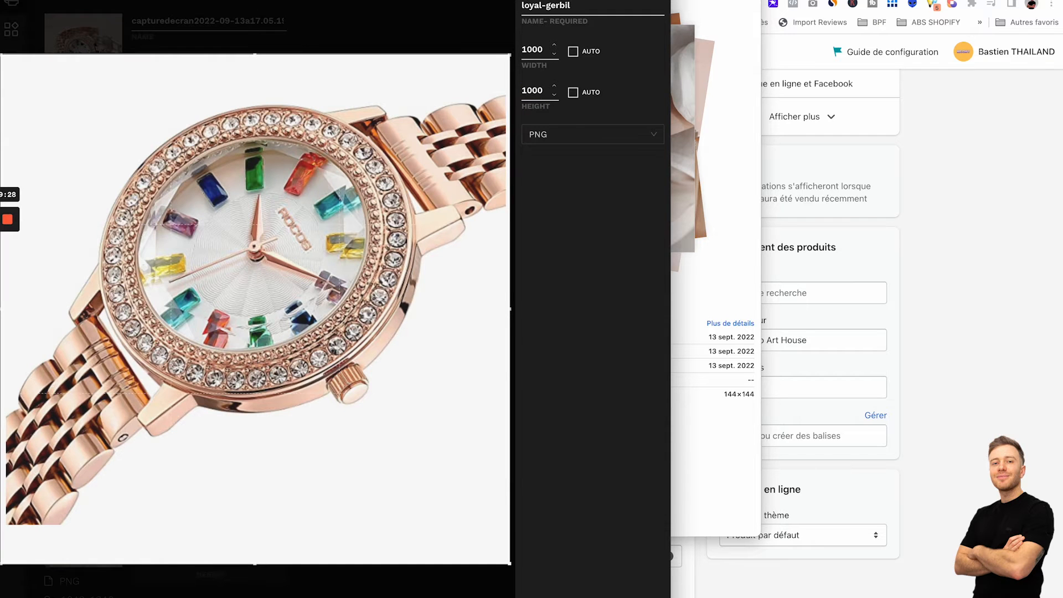
left_click(570, 135)
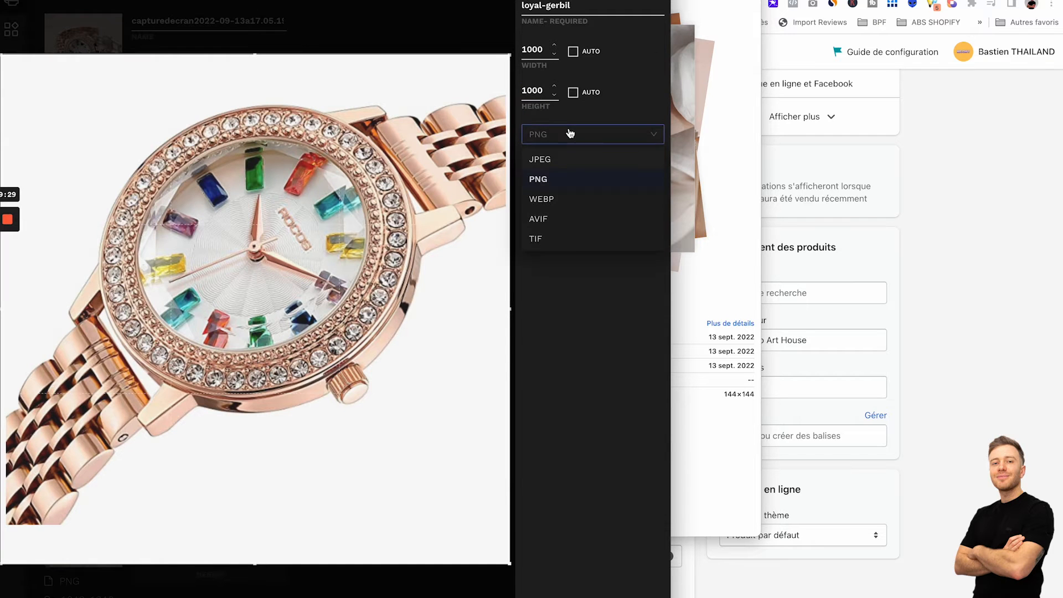
left_click(540, 159)
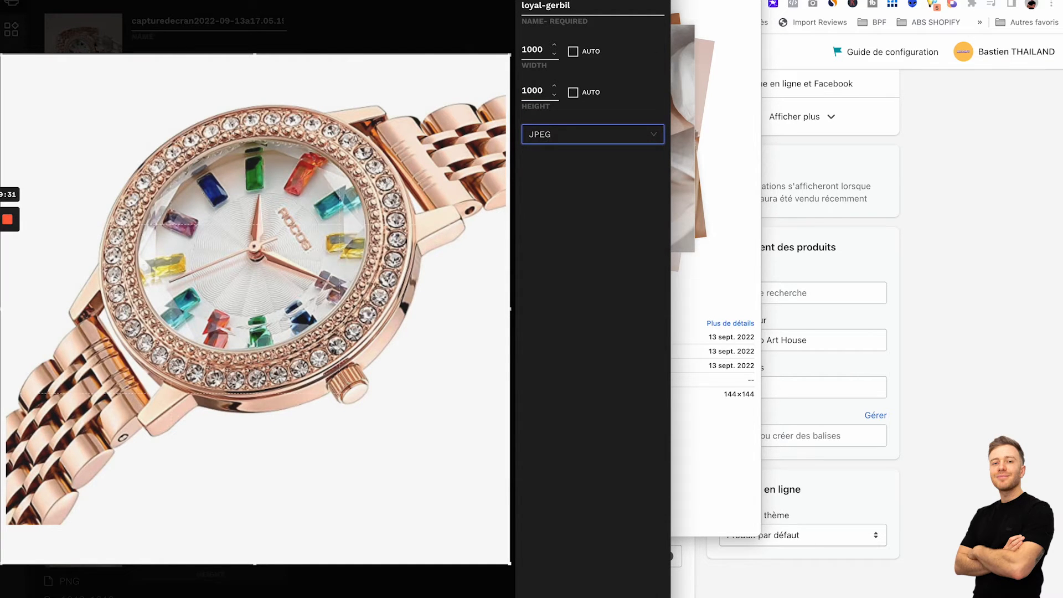
left_click(592, 594)
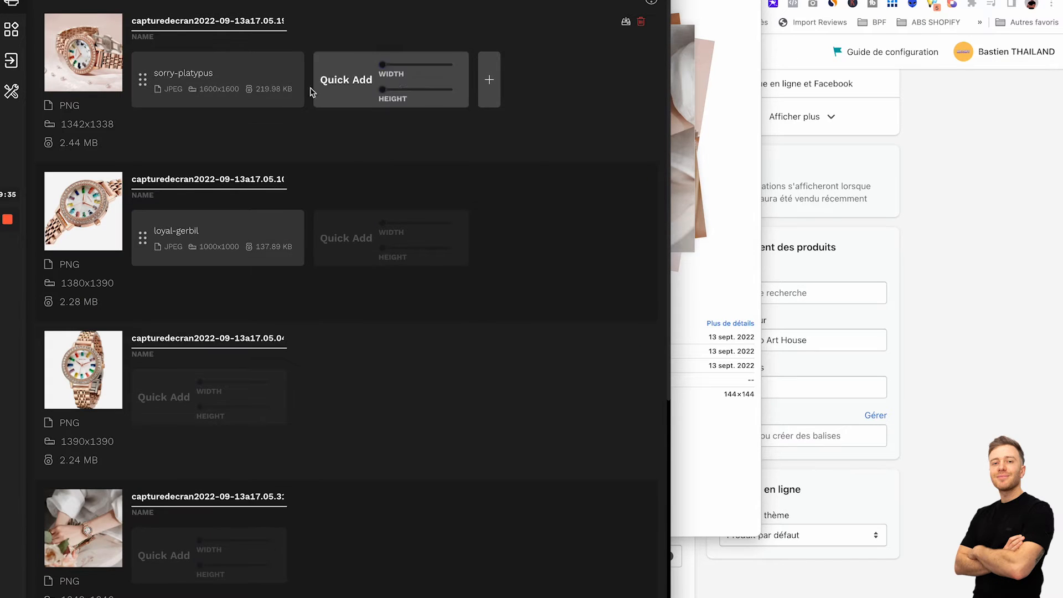
Add a custom 1000 by 1000 JPEG export to the 17.05.19 watch image and delete its 1600 by 1600 export
left_click(488, 80)
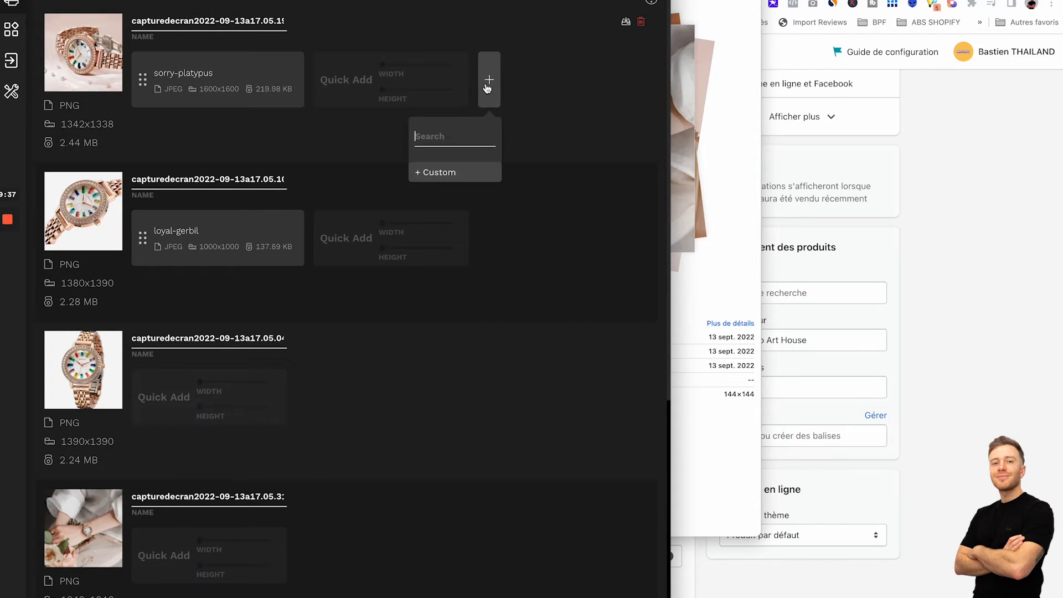
left_click(428, 172)
double_click(534, 50)
type("1000")
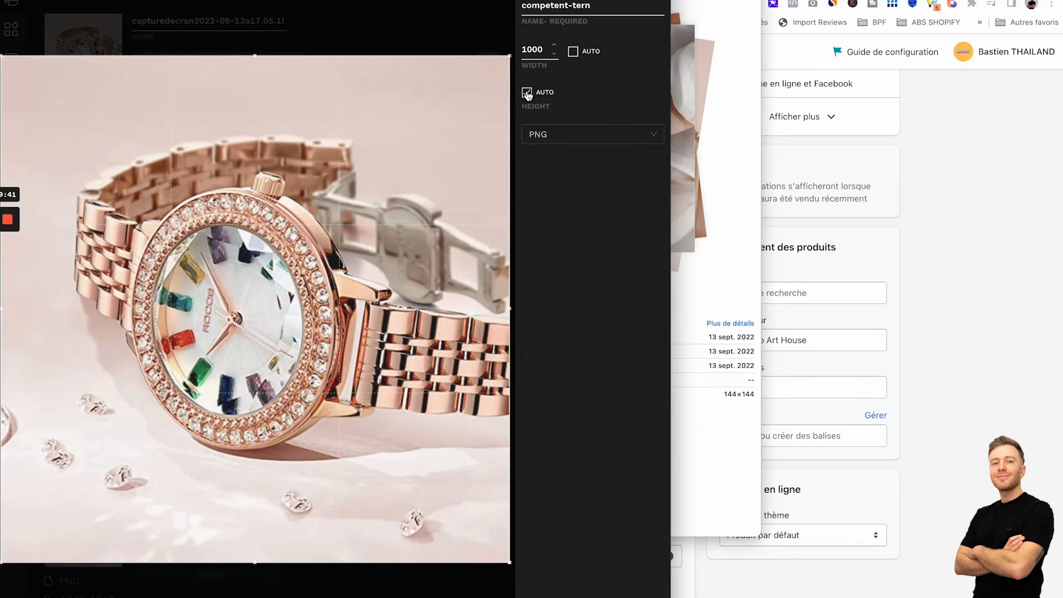
left_click(527, 91)
double_click(541, 91)
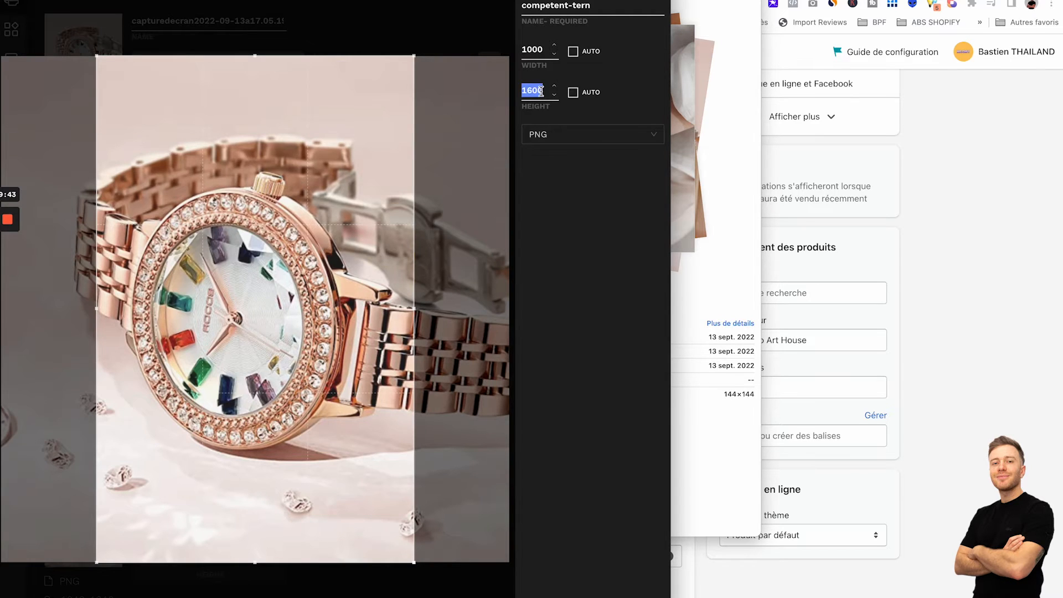
type("1000")
left_click(558, 134)
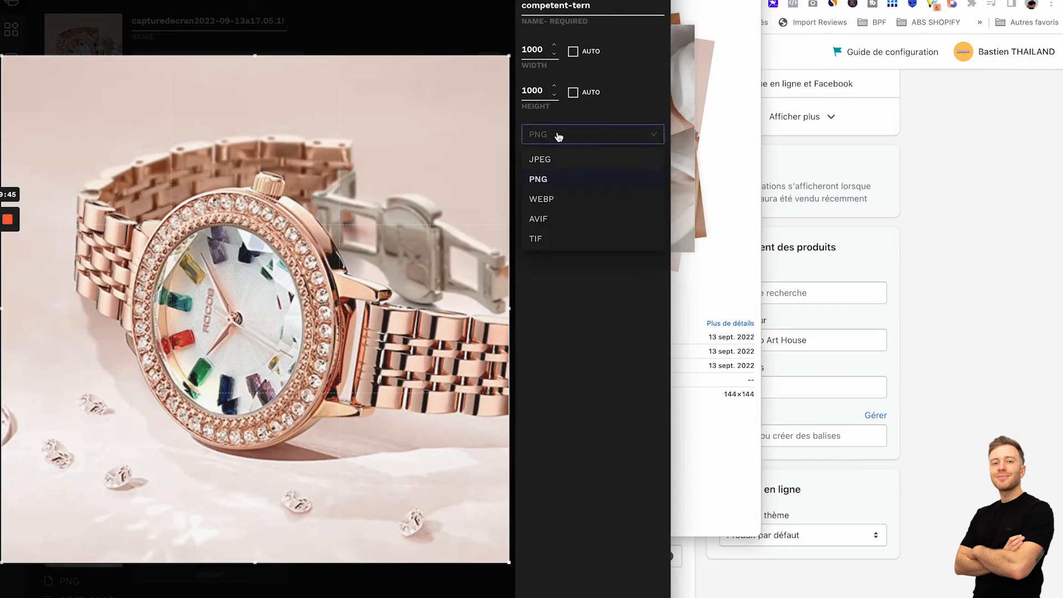
left_click(541, 161)
left_click(629, 594)
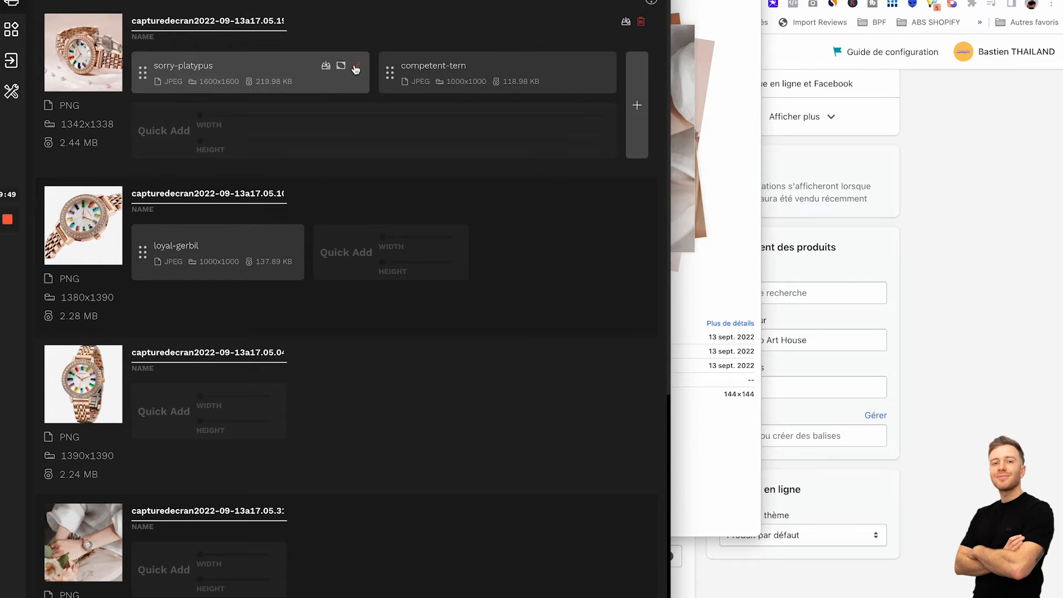
left_click(355, 68)
Set up a custom export of the 17.05.04 watch image at 1000 by 1000 in JPEG format
scroll(223, 329, "down", 5)
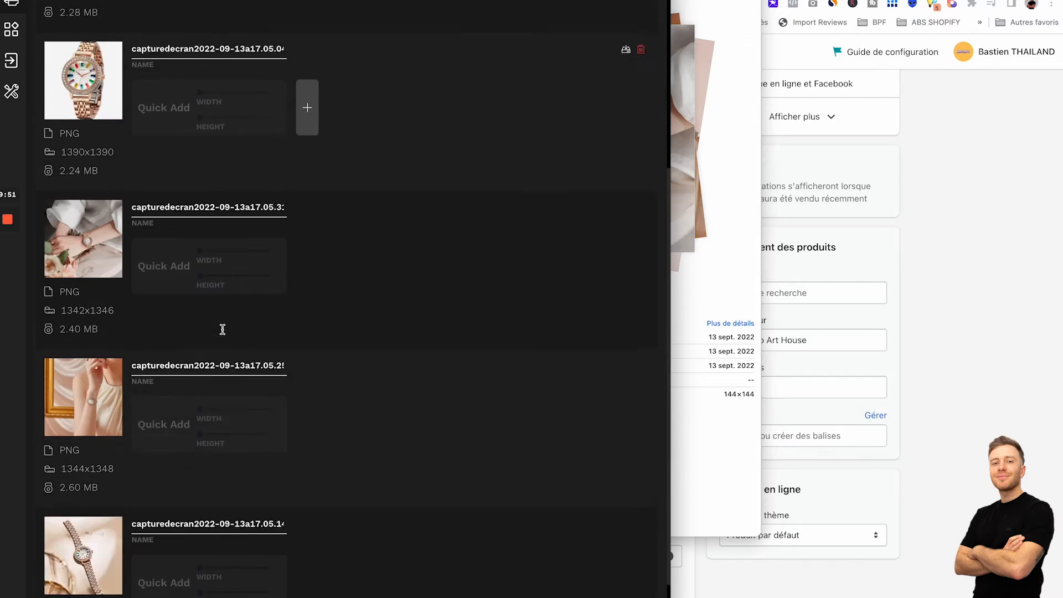
scroll(223, 330, "down", 1)
scroll(223, 333, "up", 5)
scroll(222, 333, "down", 1)
left_click(313, 271)
left_click(272, 367)
left_click(582, 135)
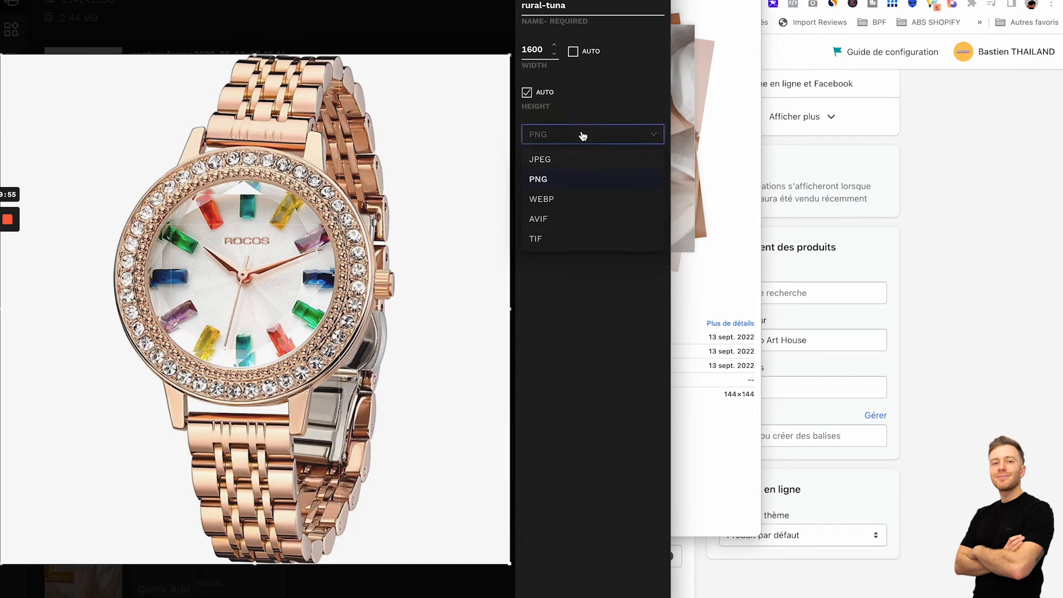
left_click(556, 160)
left_click(527, 92)
double_click(532, 48)
type("100")
key("Tab")
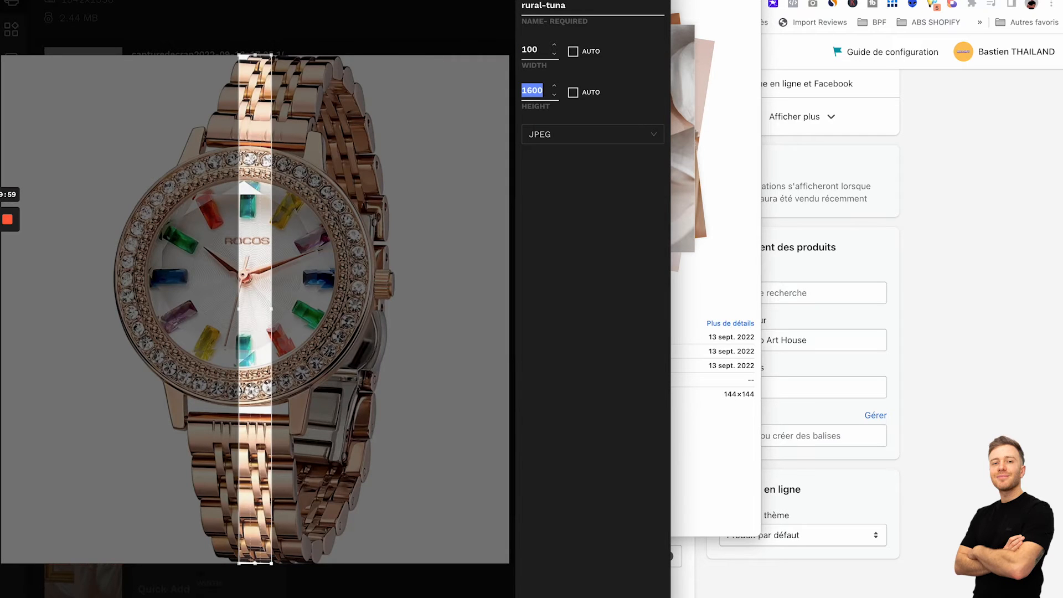
type("1000")
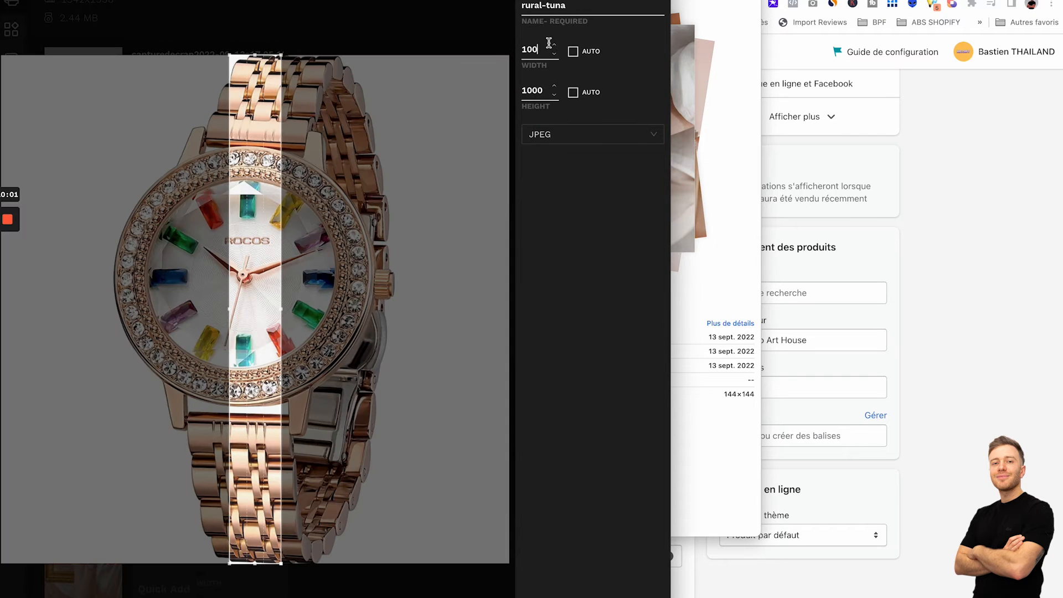
type("0")
double_click(548, 43)
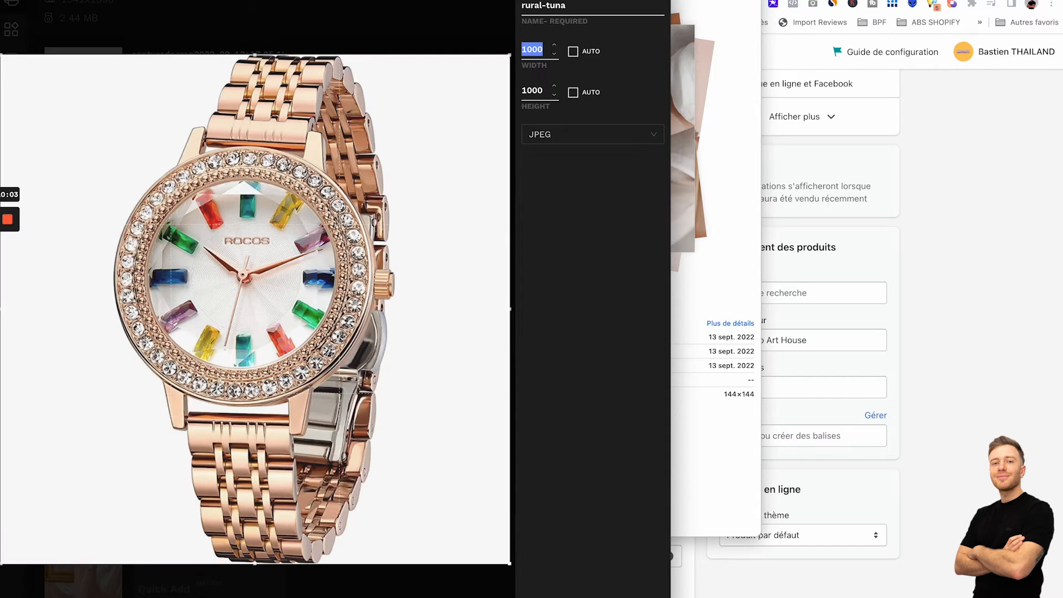
key("Return")
Set up a custom JPEG export at 1000 by 1000 for the 17.05.31 image of the wrist with flowers
left_click(307, 430)
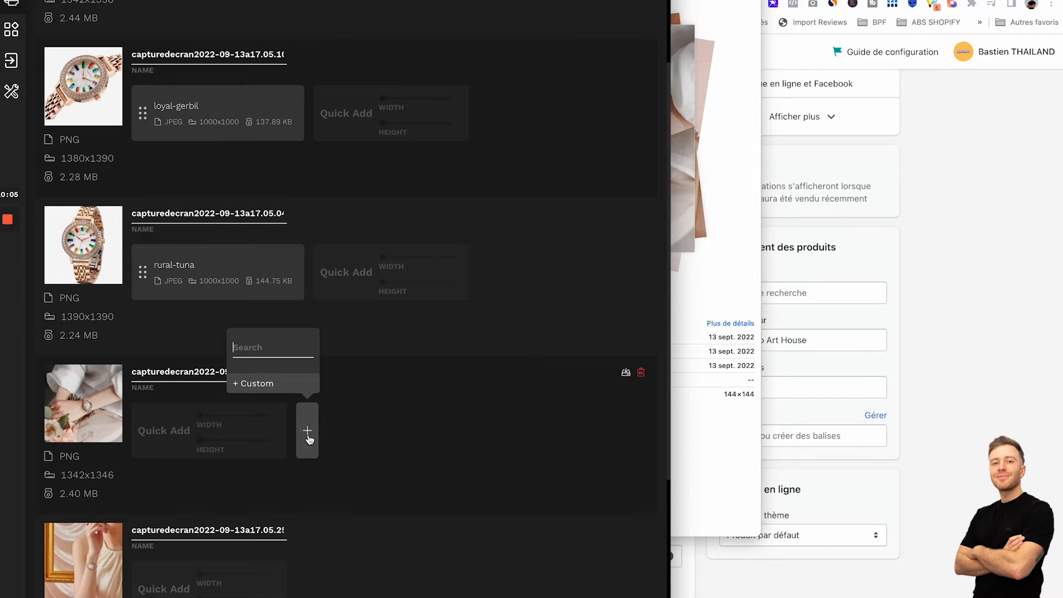
left_click(256, 384)
left_click(549, 131)
left_click(548, 157)
double_click(538, 51)
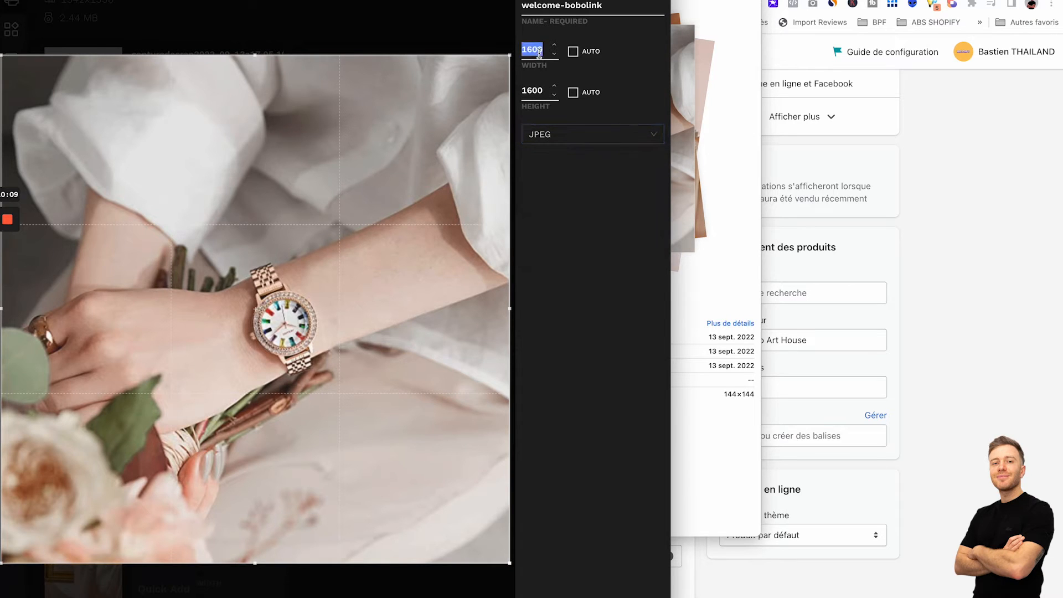
type("1000")
double_click(535, 91)
type("1000")
key("Return")
Set up a custom JPEG export at 1000 by 1000 for the image of the wrist beside the gold frame
scroll(307, 482, "down", 5)
left_click(305, 345)
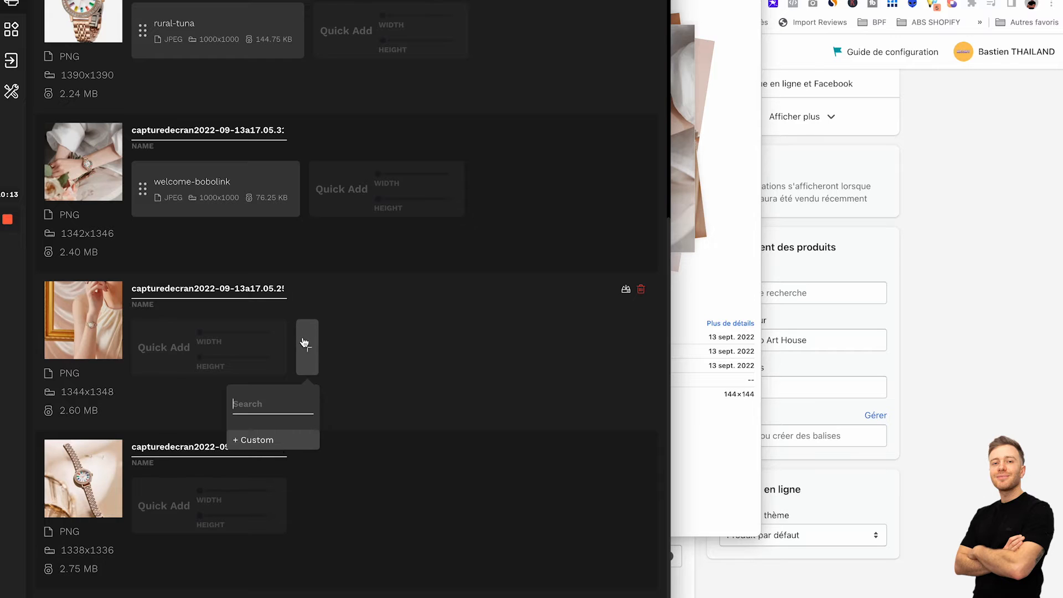
left_click(280, 440)
left_click(560, 141)
left_click(539, 158)
double_click(532, 50)
type("1000")
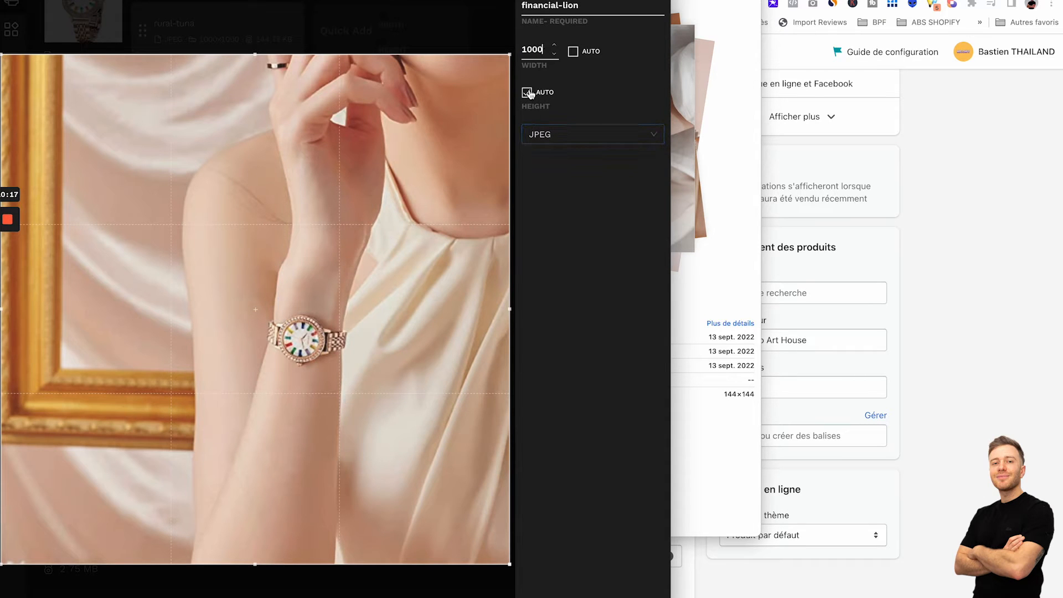
left_click(527, 92)
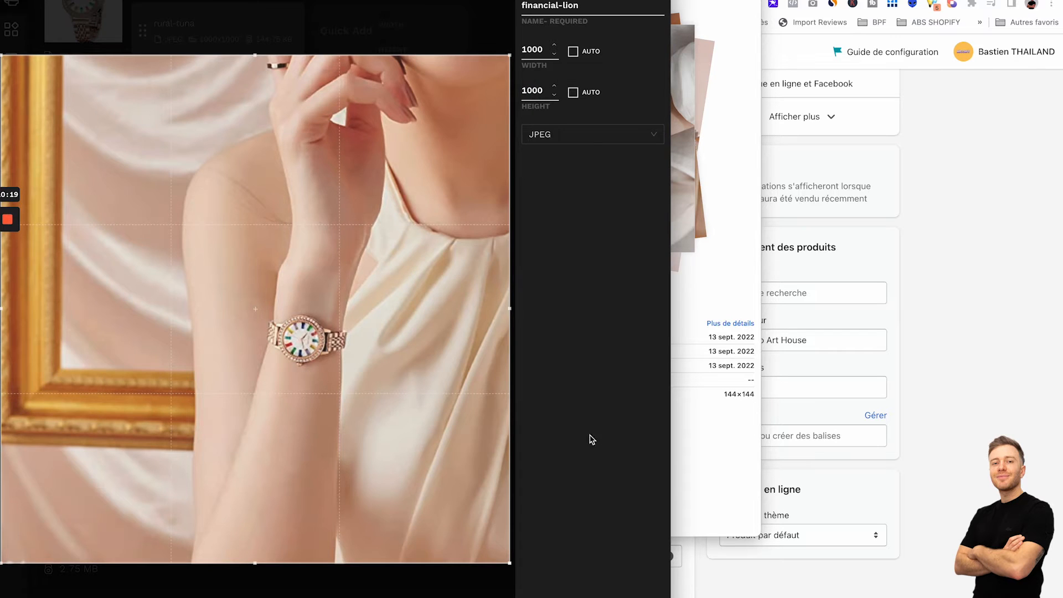
left_click(591, 595)
Set up a custom export of the 17.05.14 watch image at 1000 by 1000 in JPEG format
left_click(308, 512)
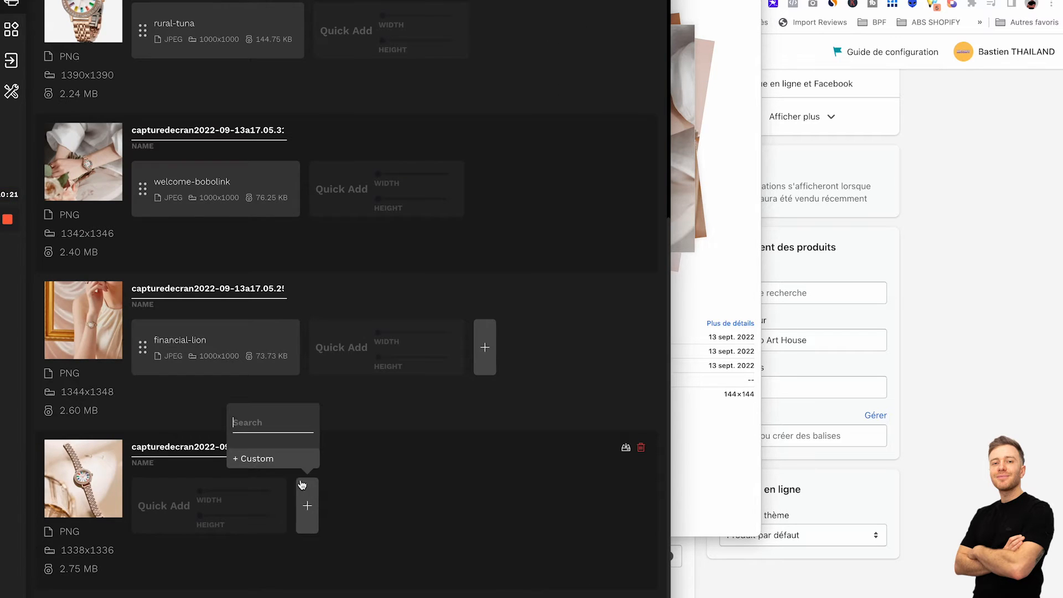
left_click(298, 461)
left_click(527, 93)
double_click(539, 49)
type("1000")
double_click(539, 92)
type("1000")
left_click(545, 140)
left_click(542, 152)
left_click(620, 586)
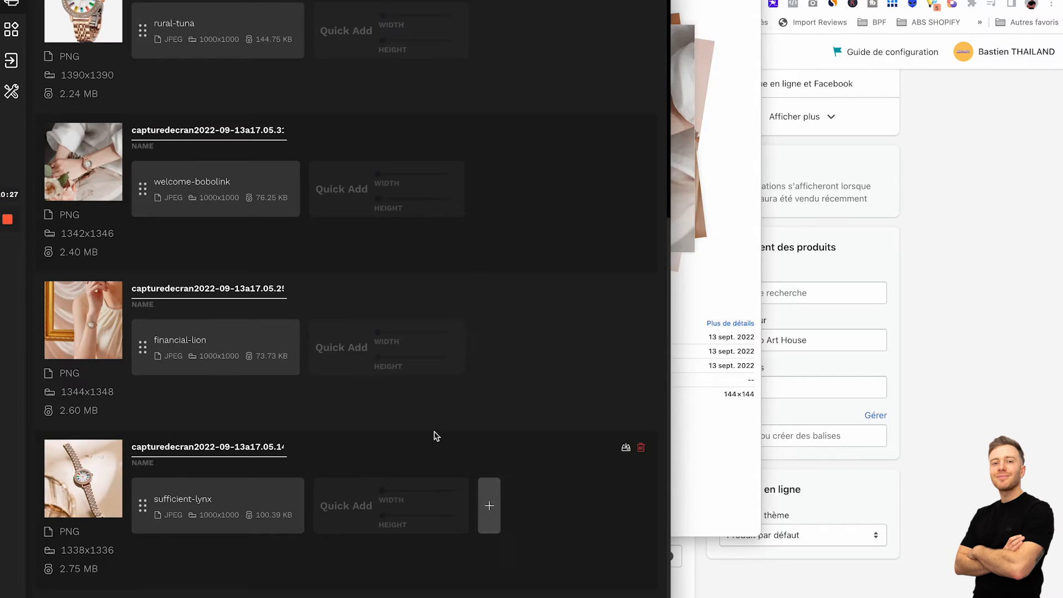
Export all the watch images into a new folder named montre inside Téléchargements
scroll(124, 449, "up", 5)
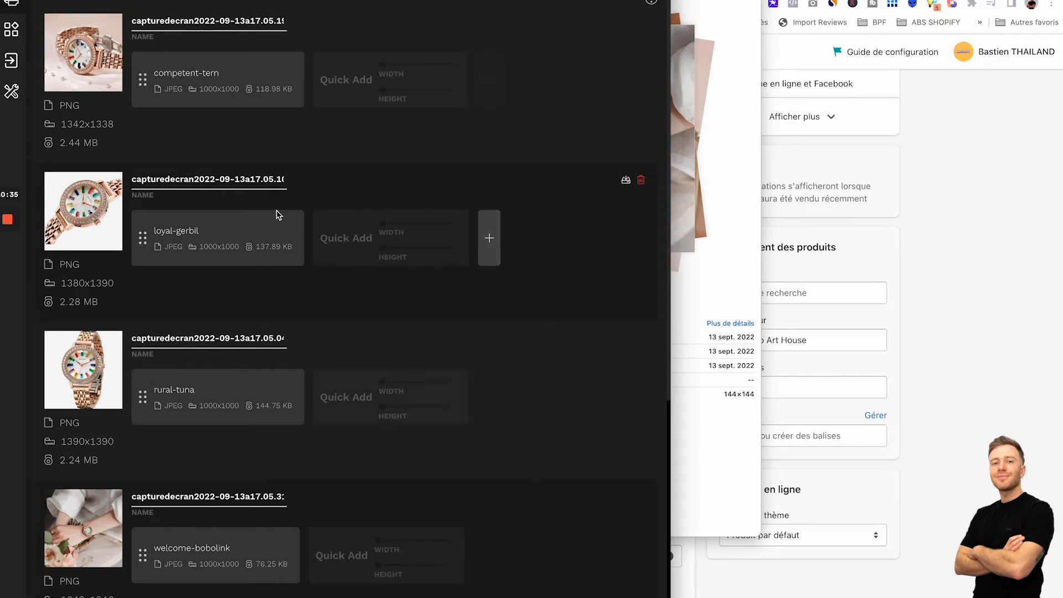
scroll(277, 213, "down", 3)
scroll(275, 211, "down", 5)
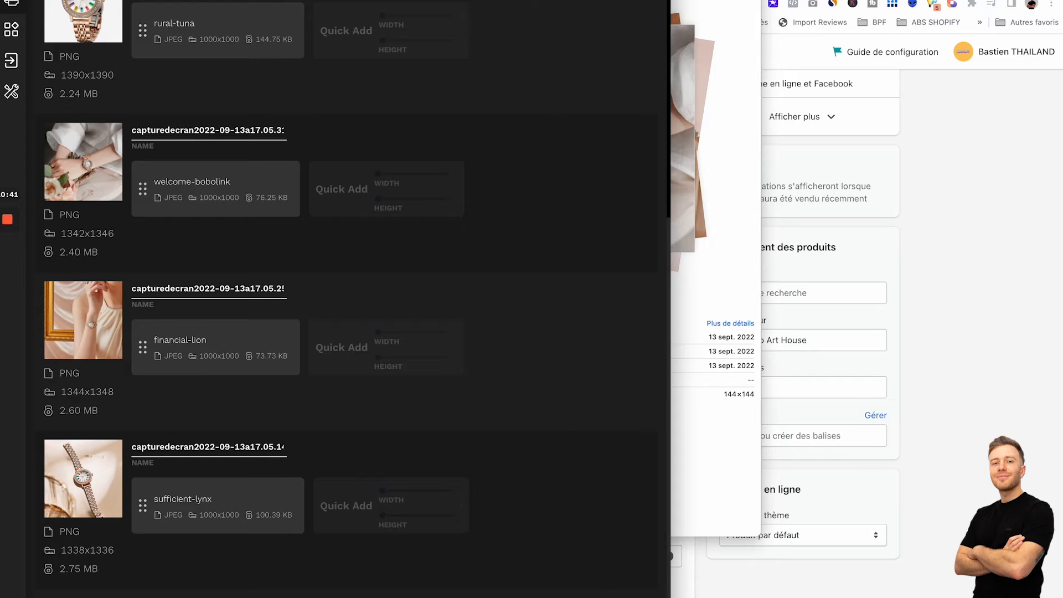
left_click(632, 597)
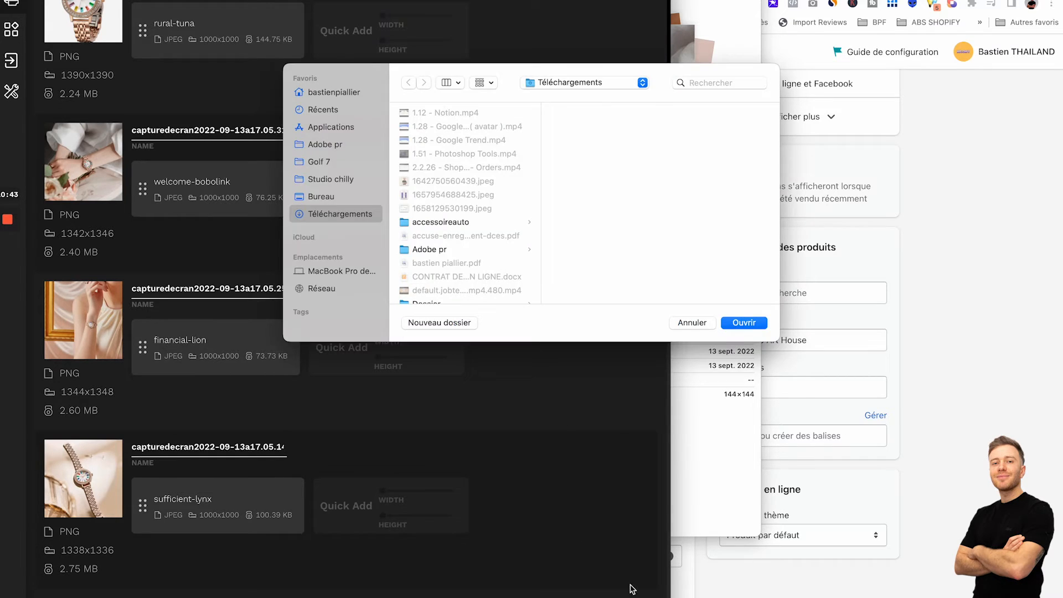
left_click(429, 322)
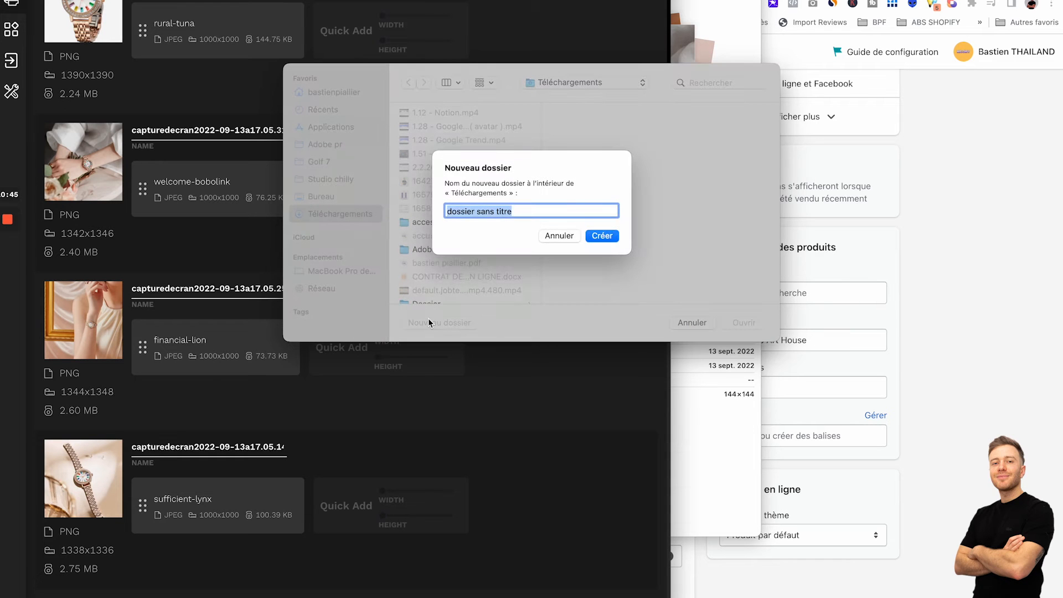
type("montre")
key("Return")
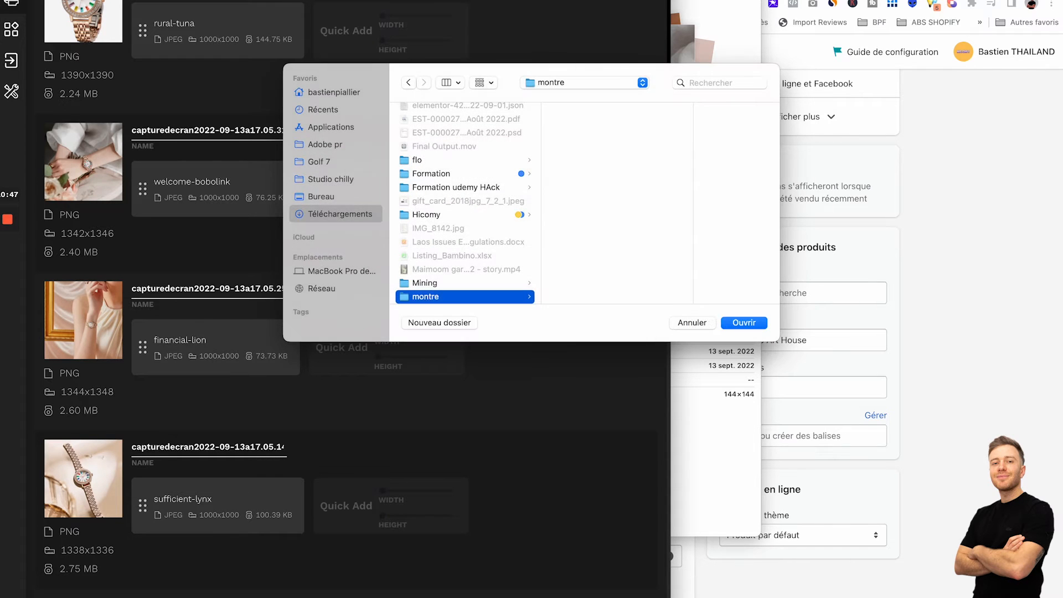
left_click(742, 323)
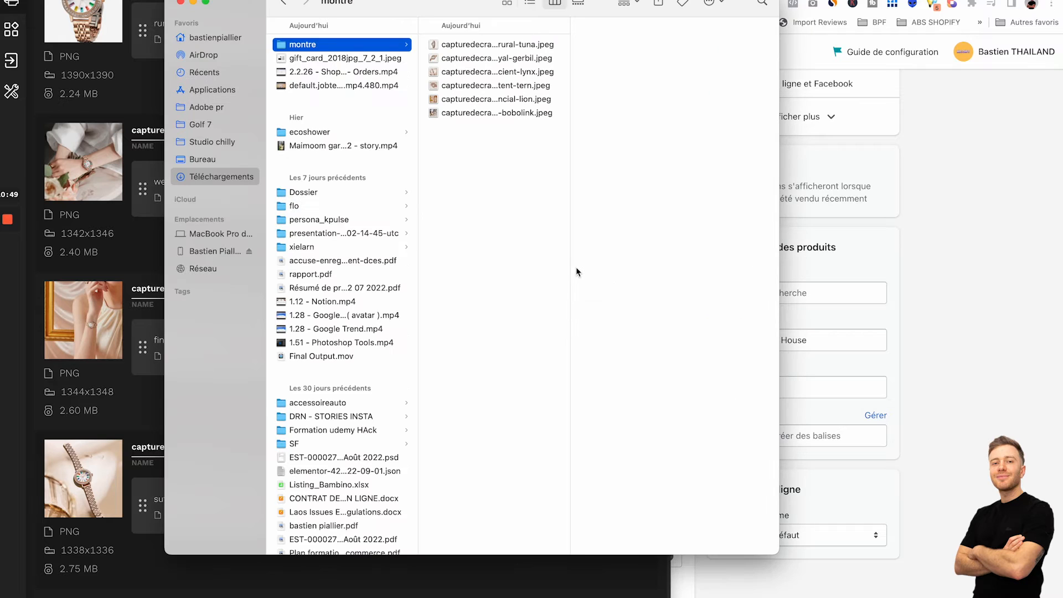
Widen the file column of the montre folder and preview the exported JPEG watch images one after another
left_click_drag(568, 188, 706, 184)
left_click(525, 112)
key("space")
key("Up")
key("Up")
key("Up")
key("Up")
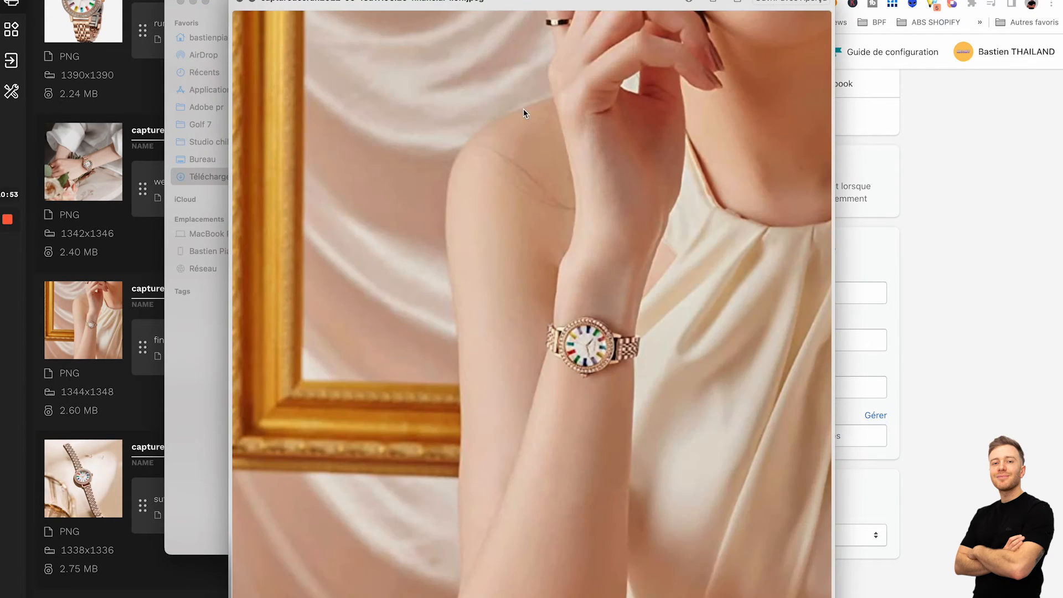
key("Up")
key("Up")
key("Up")
key("Up")
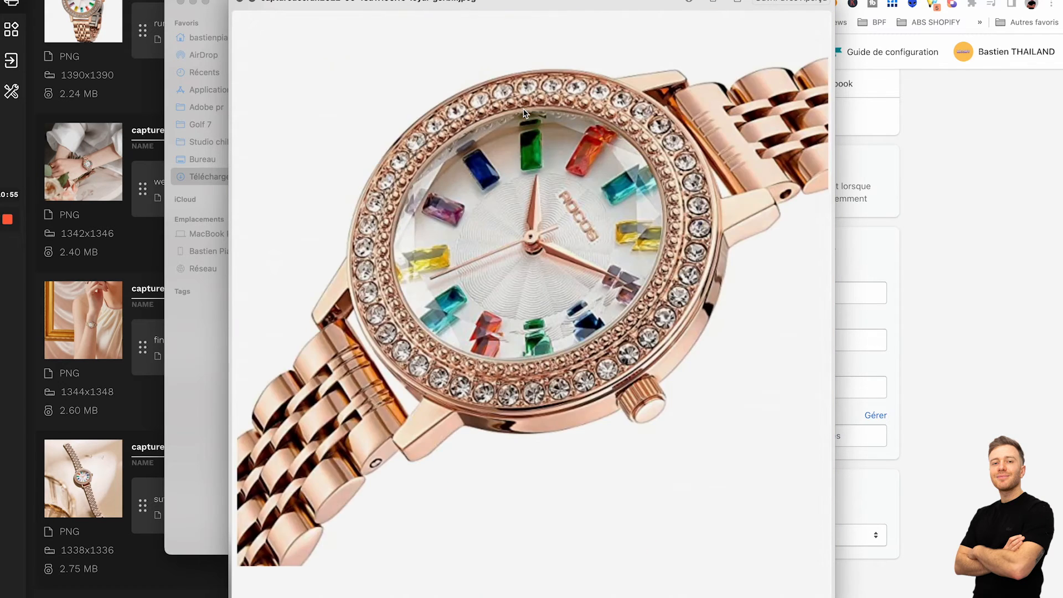
key("Up")
key("Up")
key("Up")
key("Up")
key("Up")
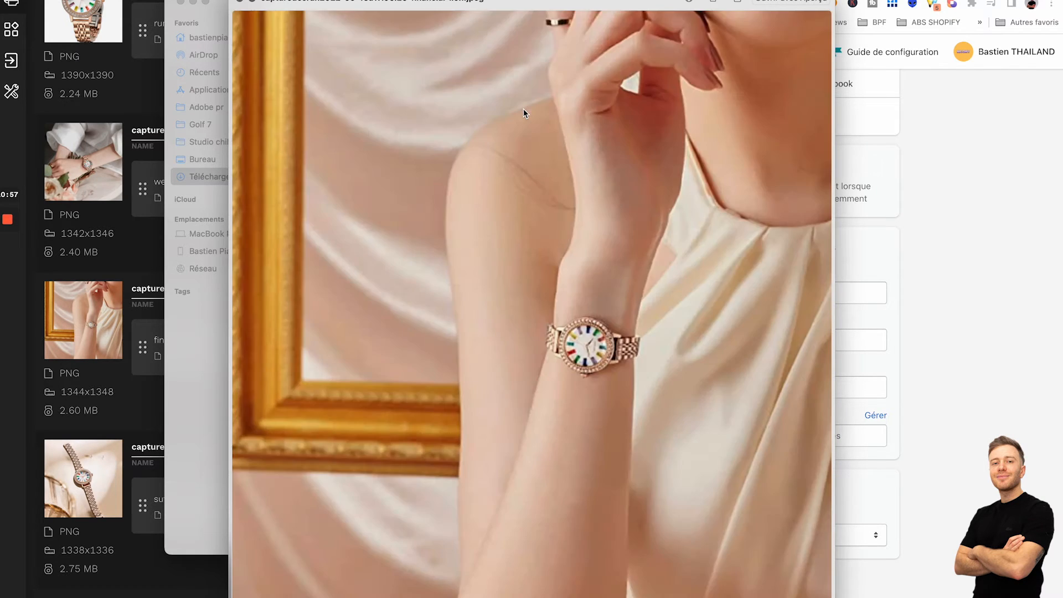
key("Up")
key("Up")
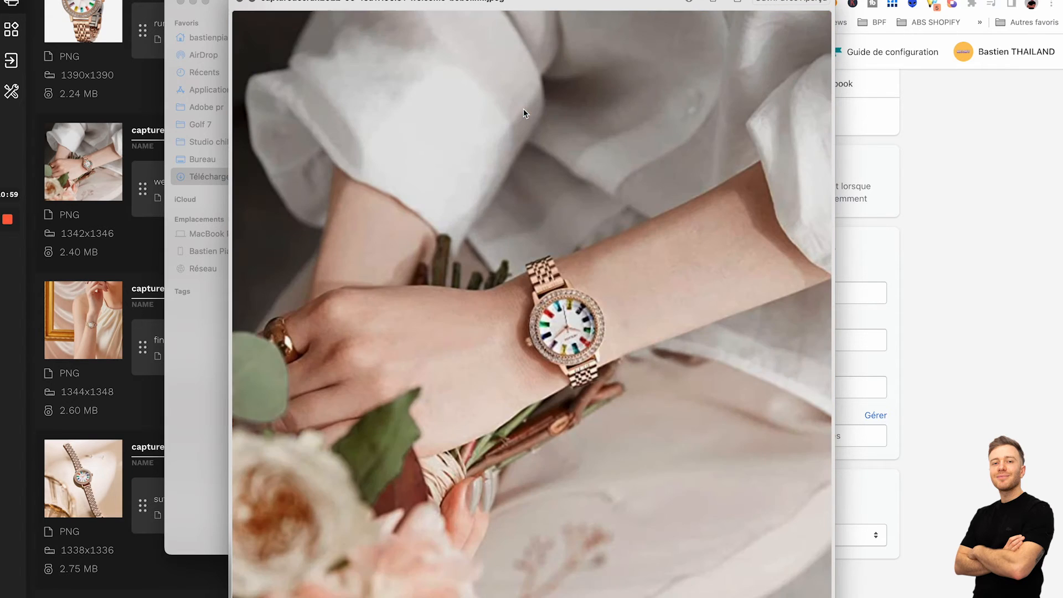
key("Down")
key("Down")
key("Down")
key("Down")
key("Down")
key("Down")
key("Down")
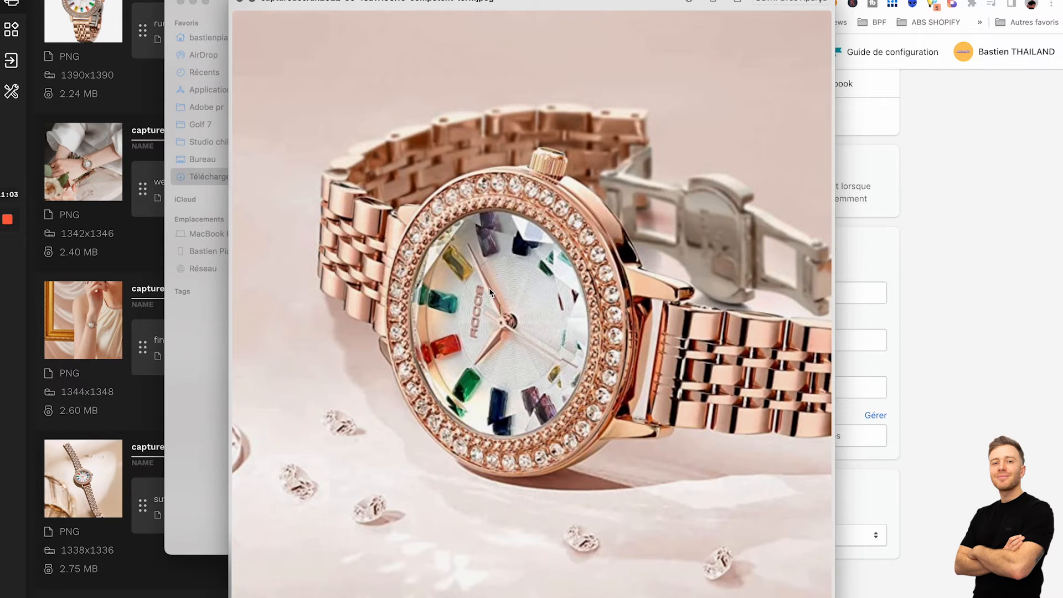
Batch-rename all the JPEG images in the montre folder to the custom format montre-plaque-or-, with an index after the name starting at 1
key("space")
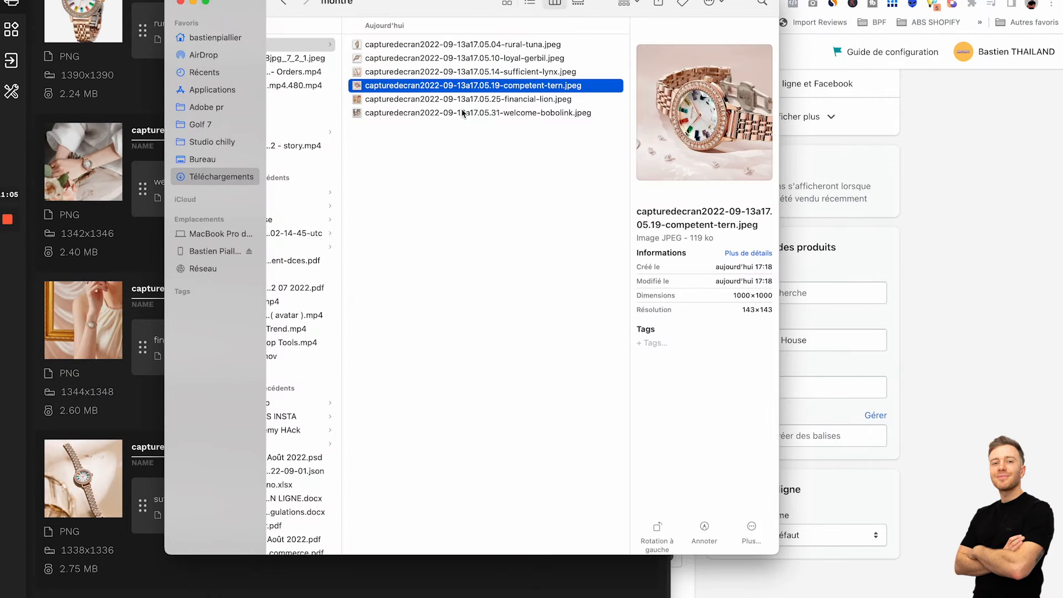
left_click(439, 150)
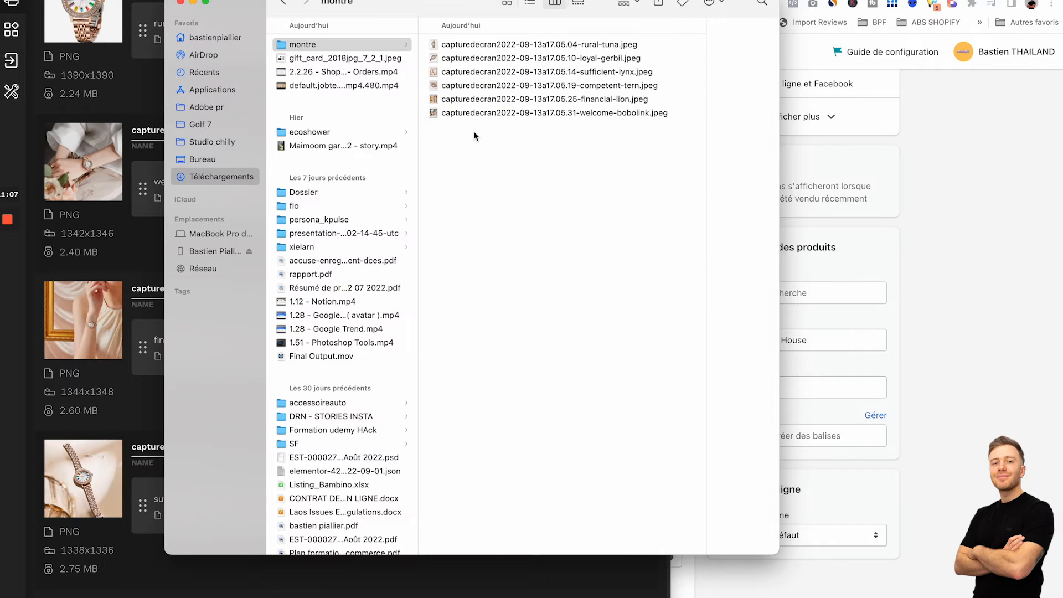
key("super+a")
right_click(447, 80)
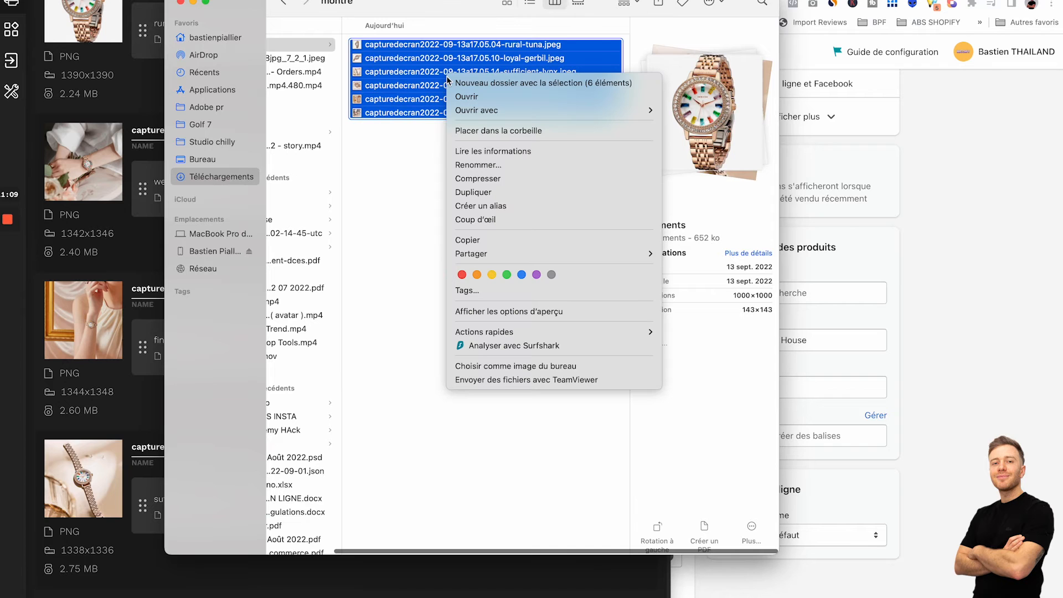
left_click(477, 165)
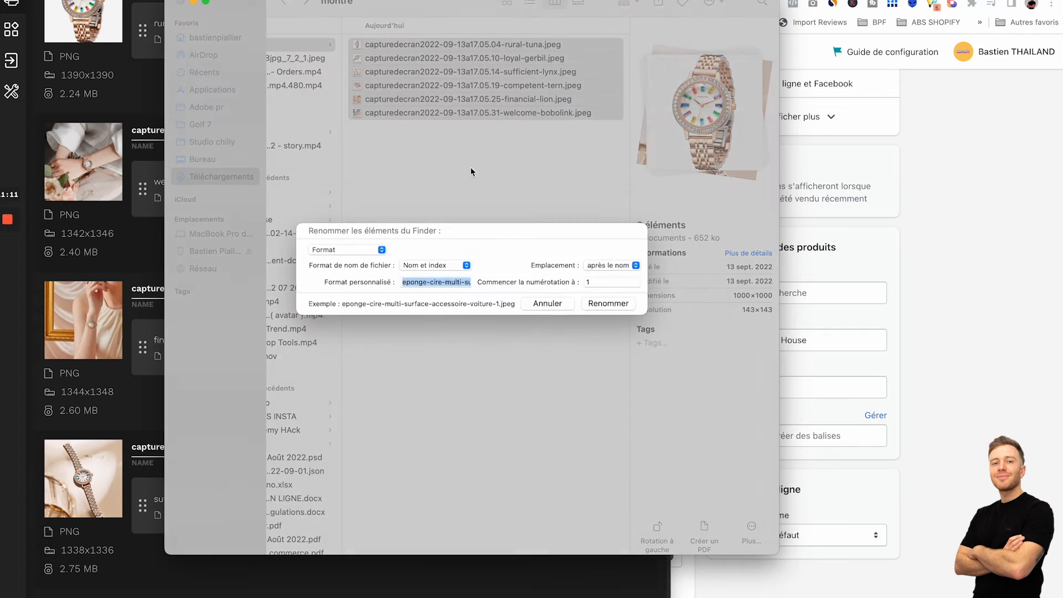
left_click(467, 283)
left_click_drag(403, 283, 522, 289)
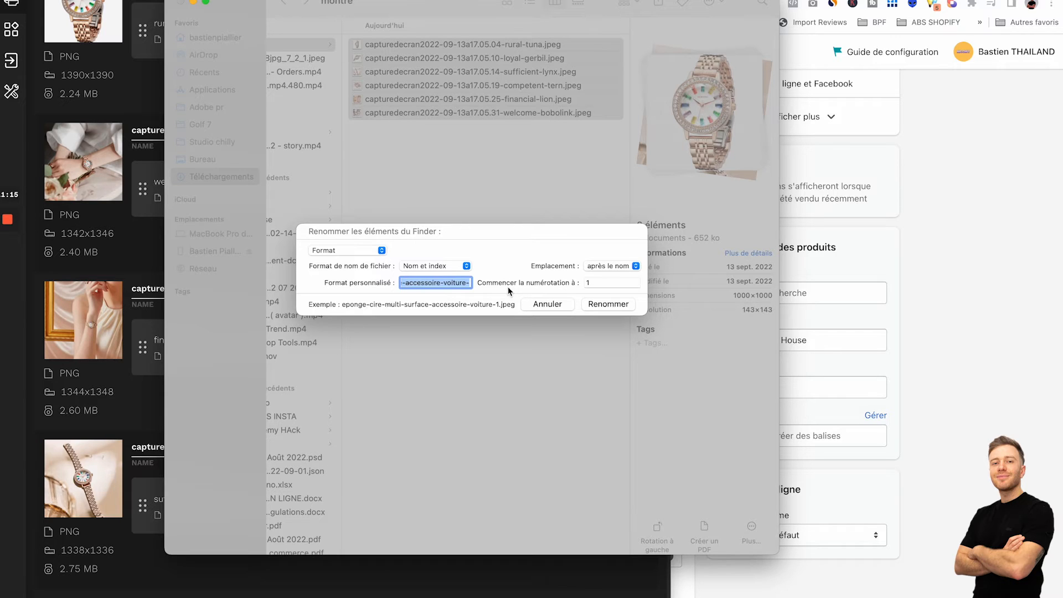
type("montre-pla")
type("uue-or-")
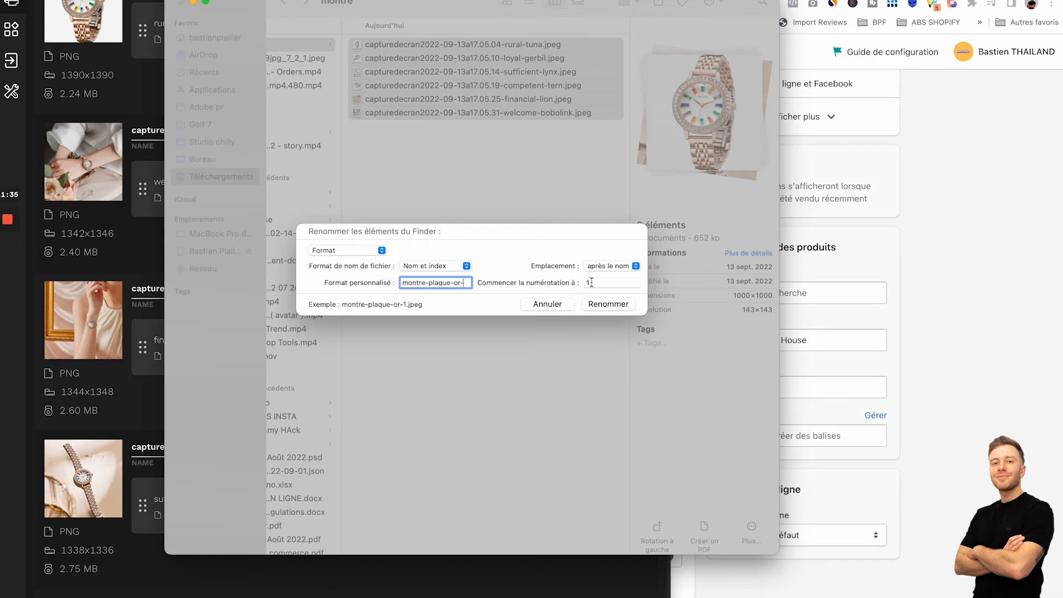
left_click(596, 304)
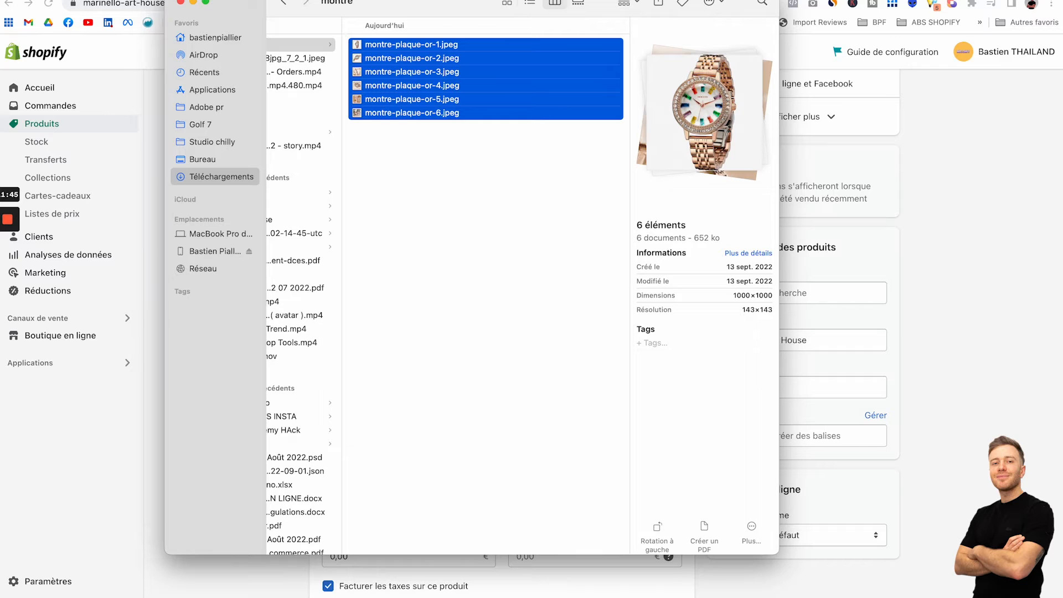
Add all the renamed montre-plaque-or images to the media section of the watch product in Shopify
left_click_drag(382, 2, 647, 0)
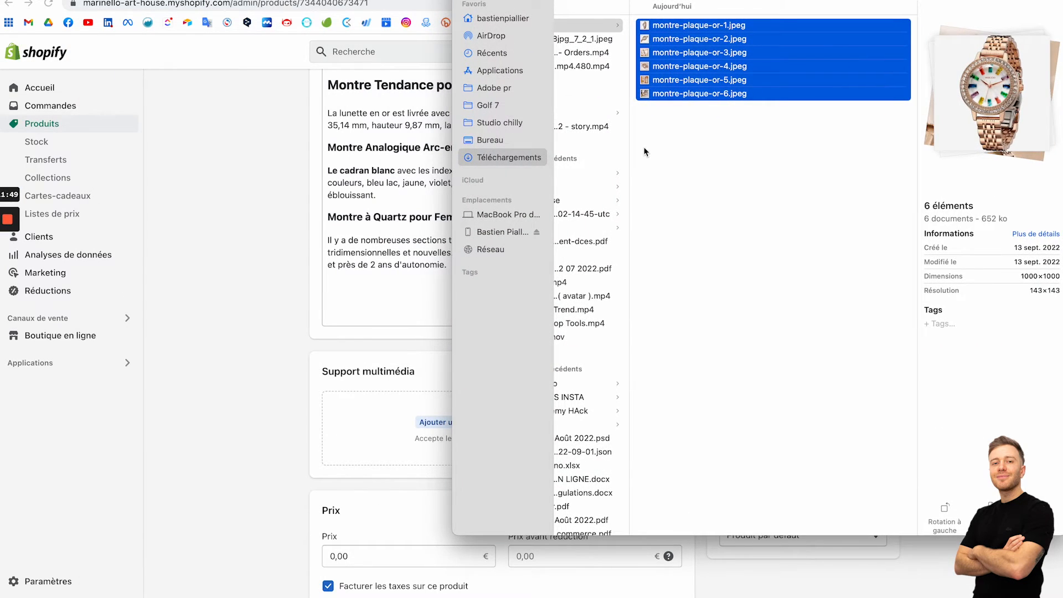
left_click_drag(680, 33, 372, 429)
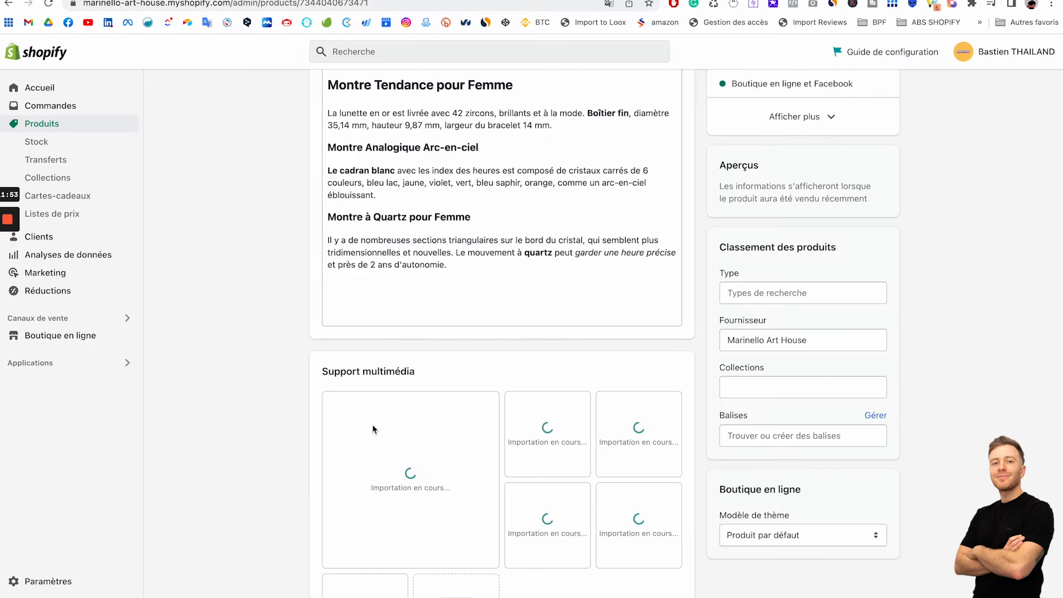
scroll(498, 435, "down", 2)
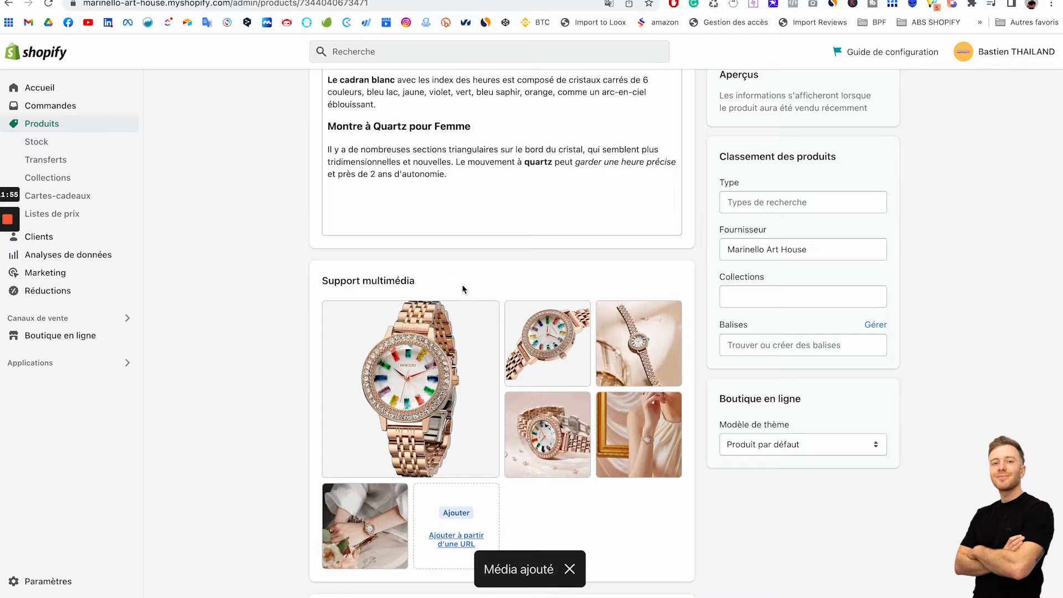
scroll(540, 431, "down", 3)
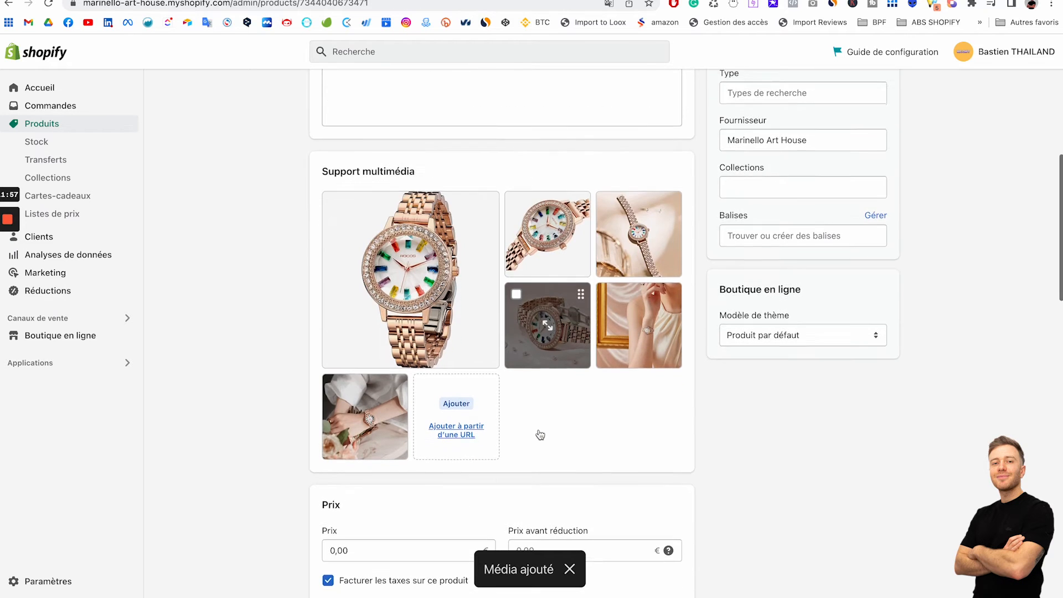
Preview the watch's store page and examine its gallery images and displayed price
scroll(538, 433, "up", 10)
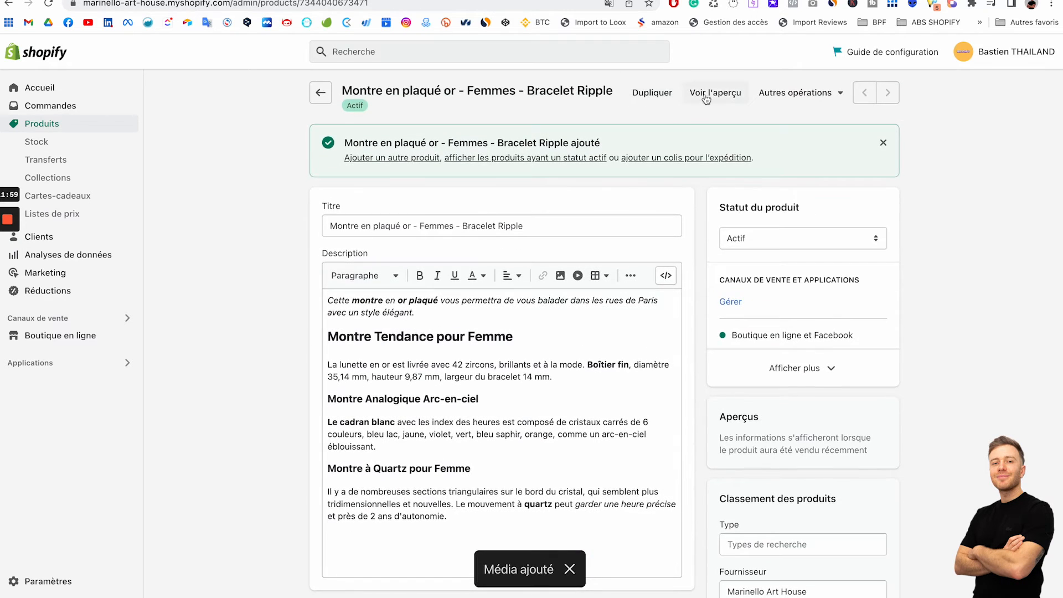
left_click(713, 93)
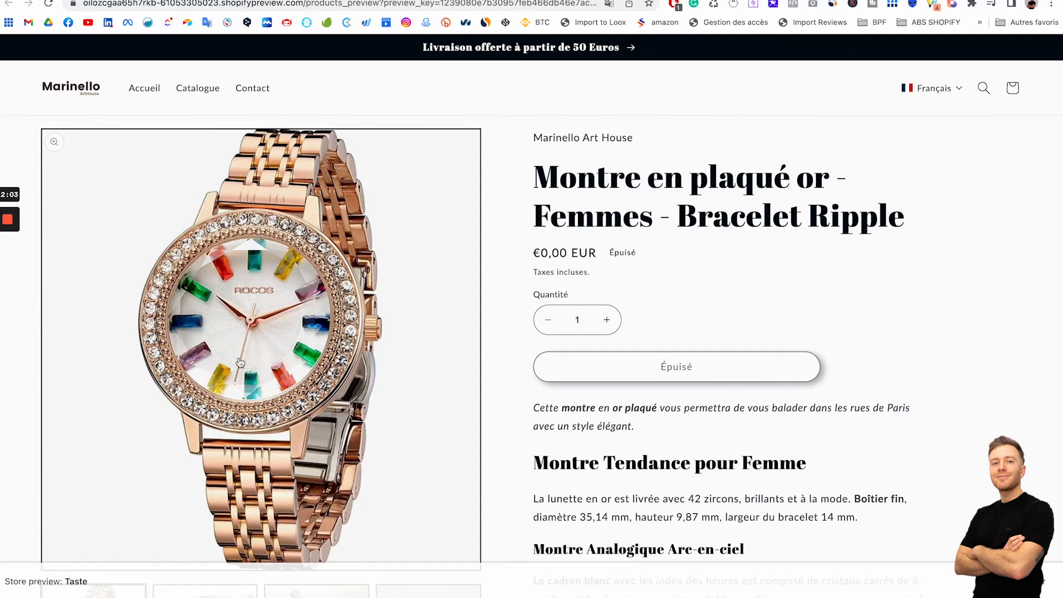
scroll(240, 362, "down", 6)
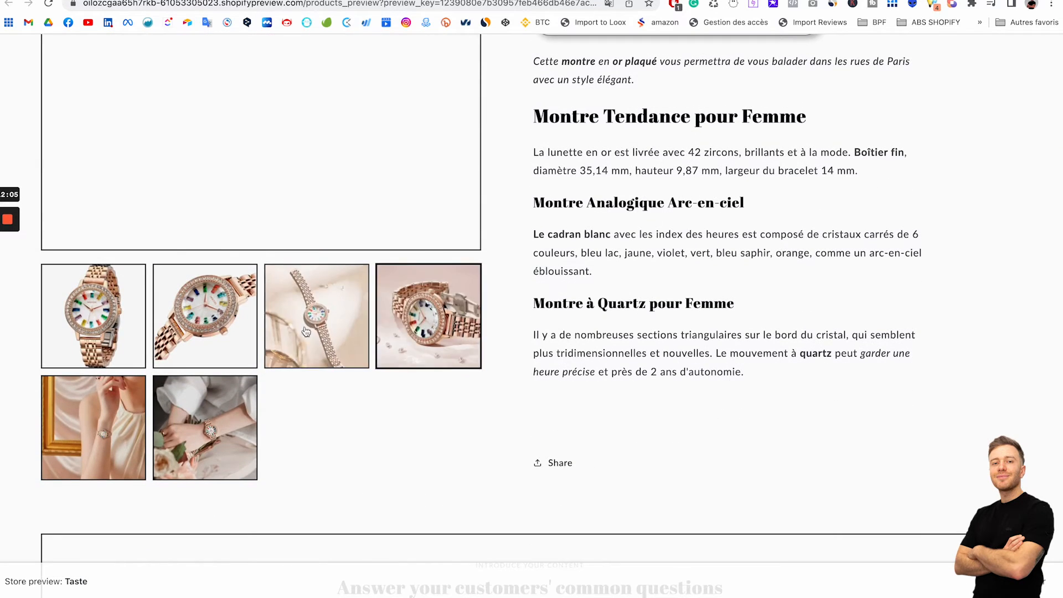
scroll(306, 331, "up", 5)
scroll(307, 354, "down", 4)
left_click(310, 368)
left_click(195, 368)
left_click(133, 371)
left_click(127, 471)
left_click(206, 473)
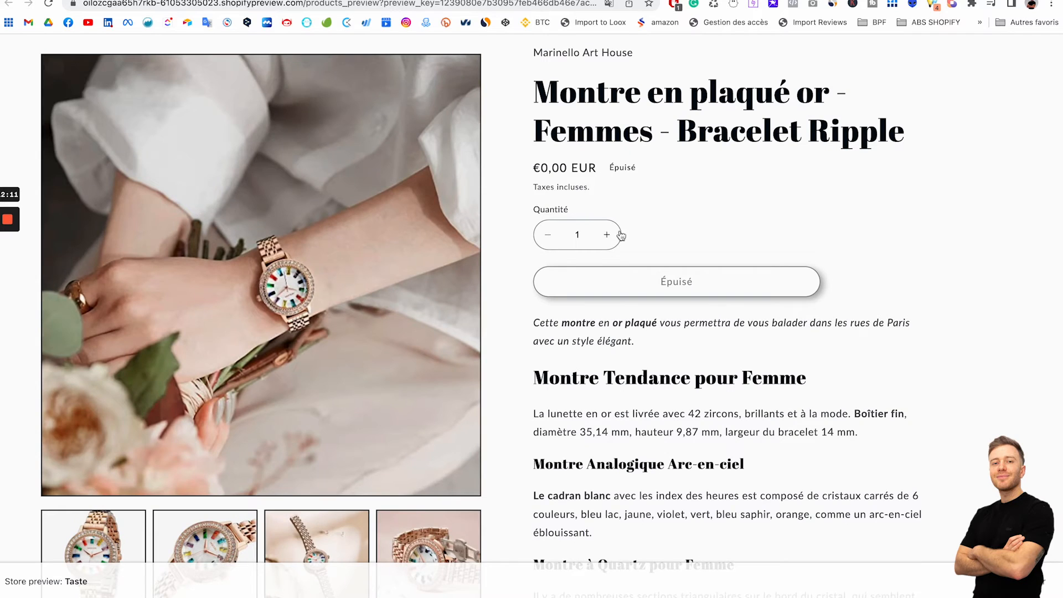
left_click_drag(532, 169, 610, 169)
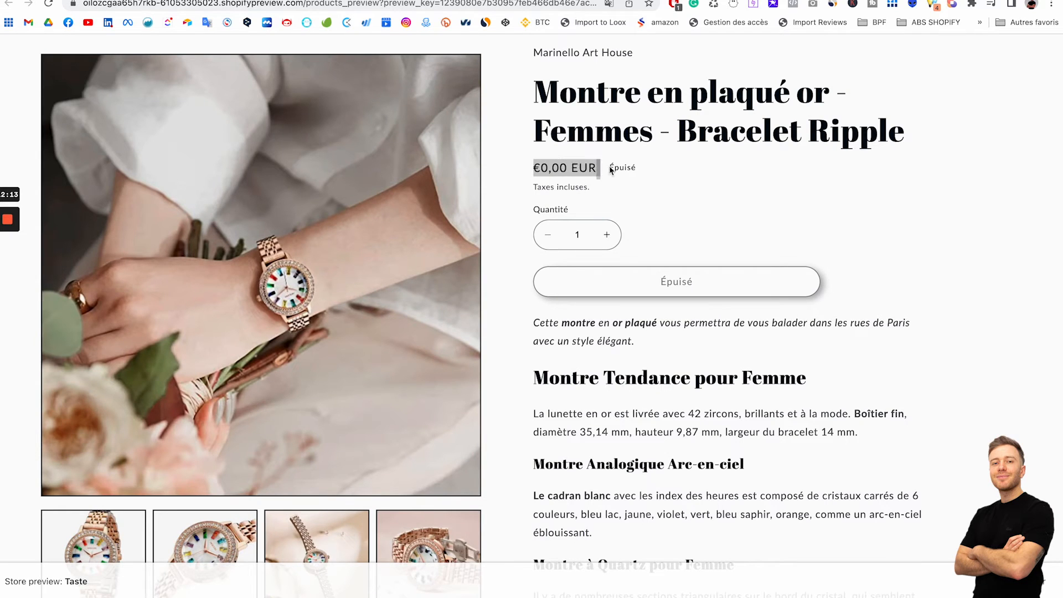
left_click(625, 164)
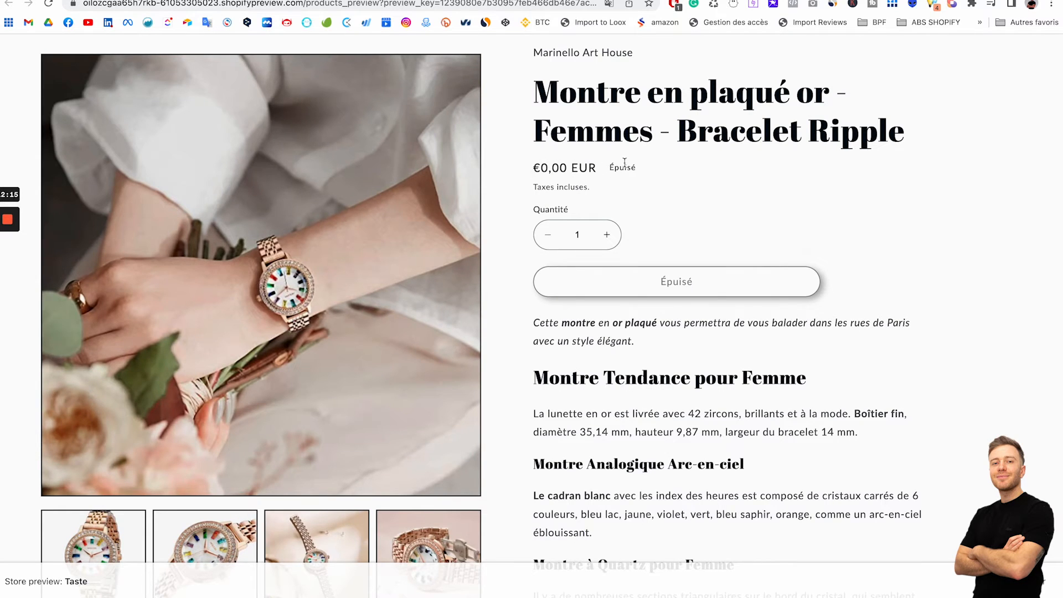
scroll(624, 162, "up", 1)
Return to the watch's product editor in Shopify and set its price to 40,00 €
left_click(388, 1)
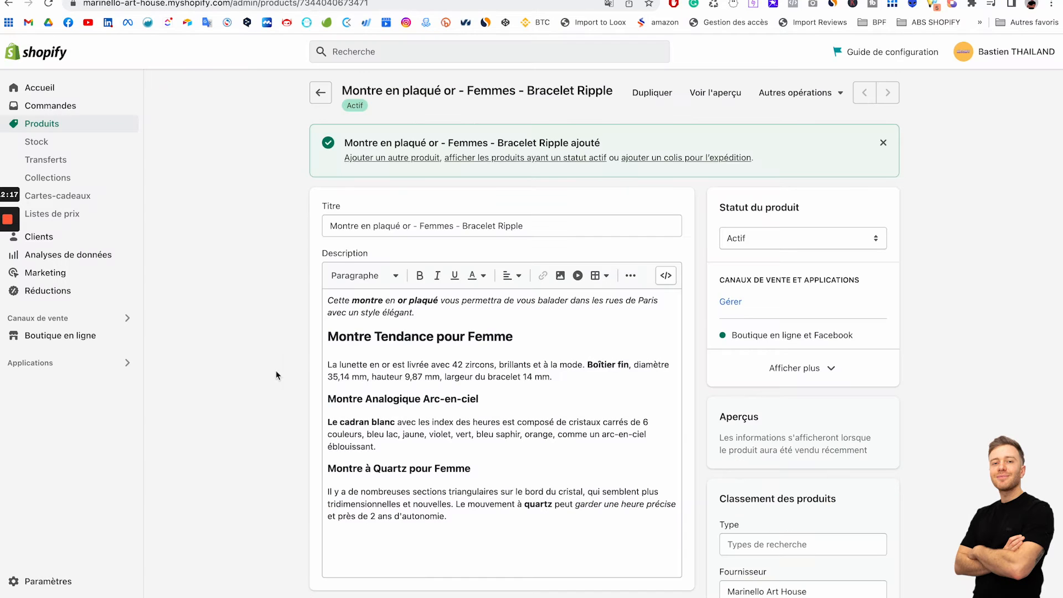
scroll(248, 421, "down", 10)
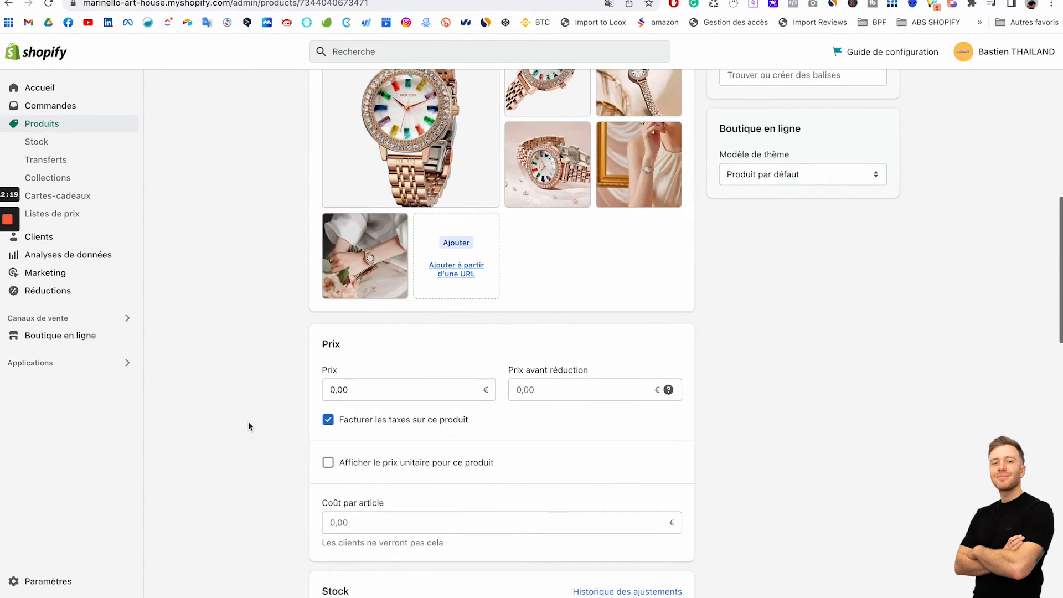
scroll(248, 421, "up", 1)
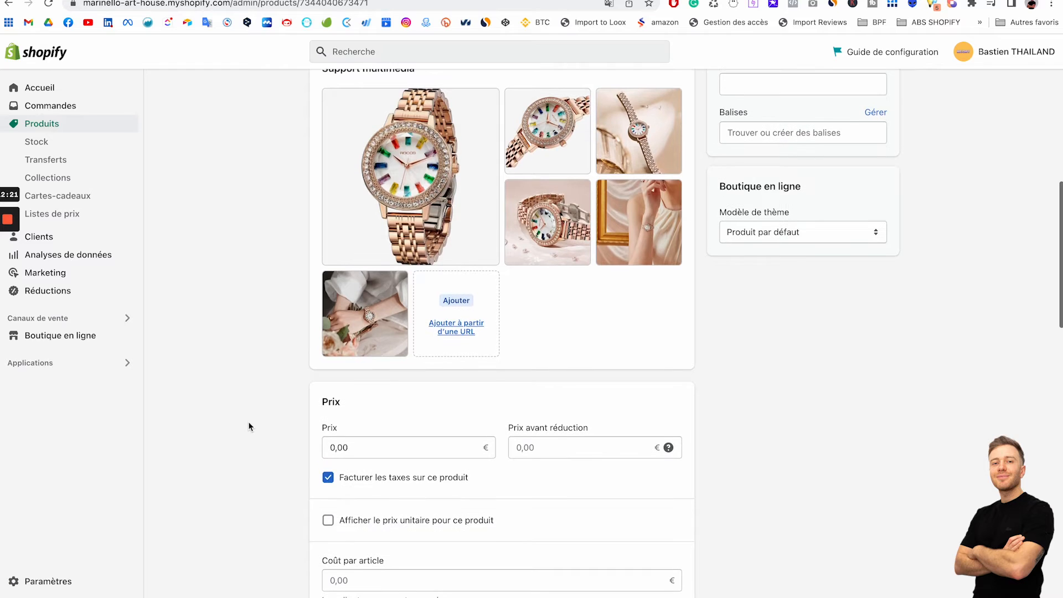
scroll(247, 426, "down", 1)
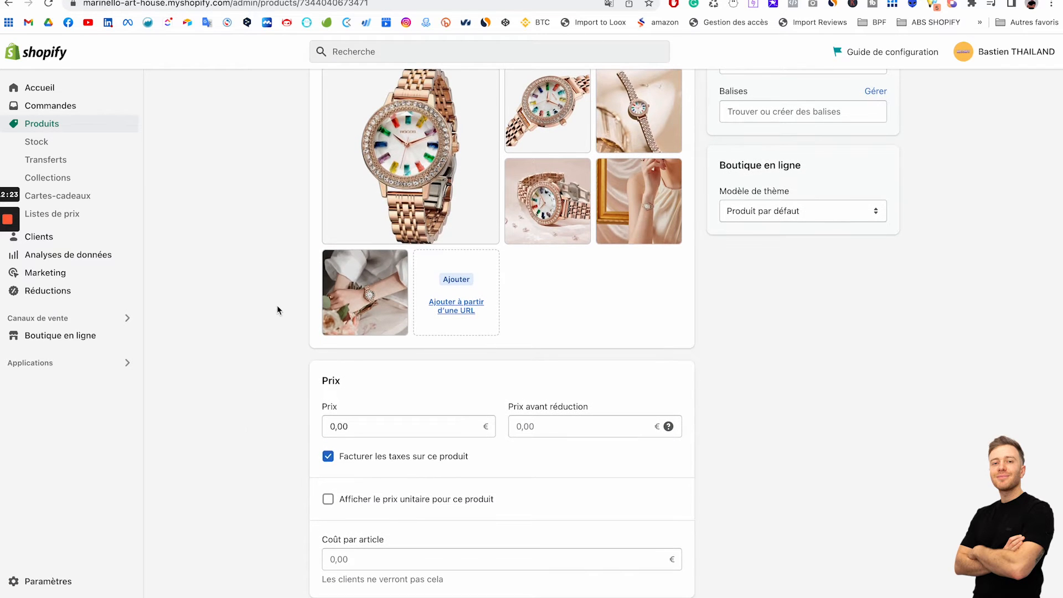
left_click(332, 427)
type("4")
left_click(430, 392)
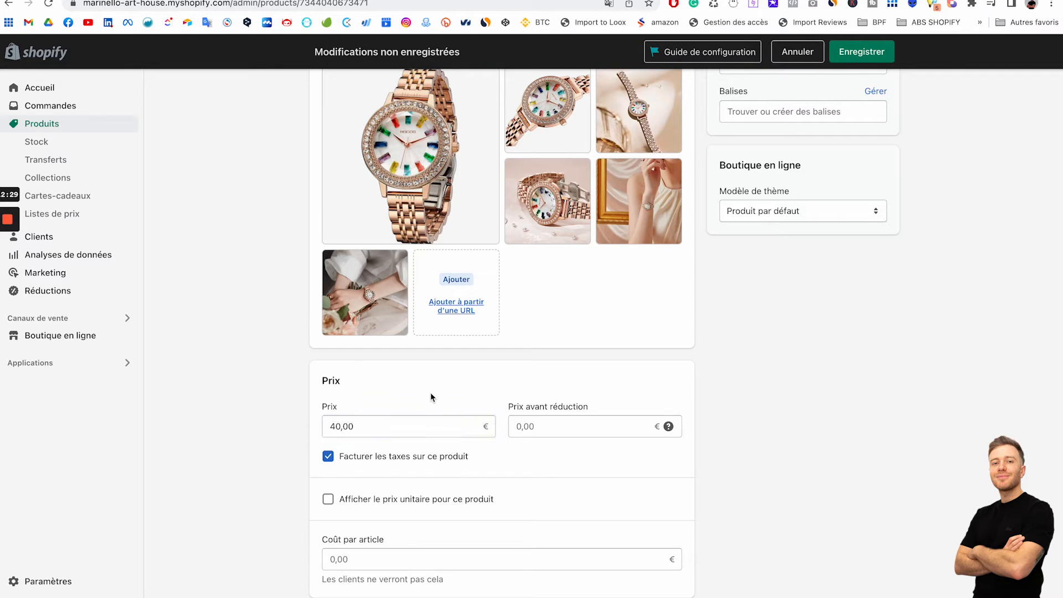
Set the watch's cost per item to 5,00 € and save the product
scroll(353, 465, "down", 1)
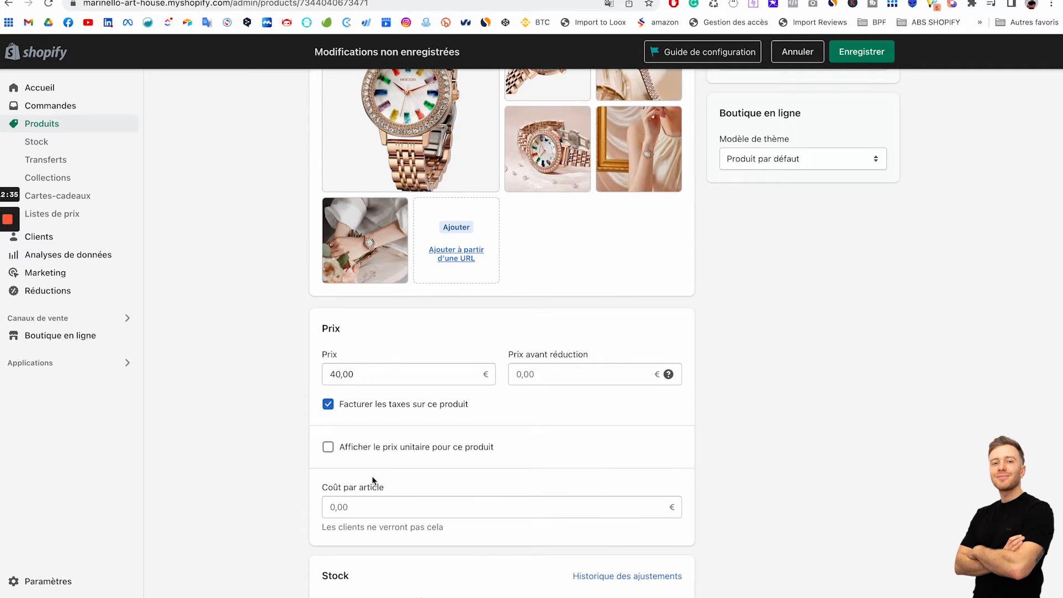
scroll(374, 480, "down", 1)
left_click(344, 461)
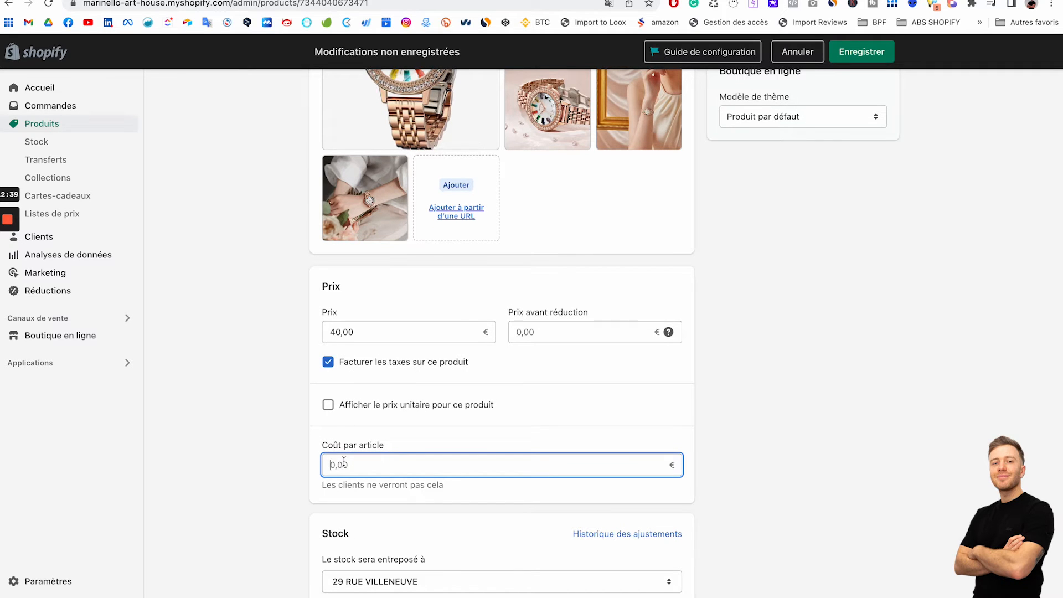
type("5")
left_click(415, 451)
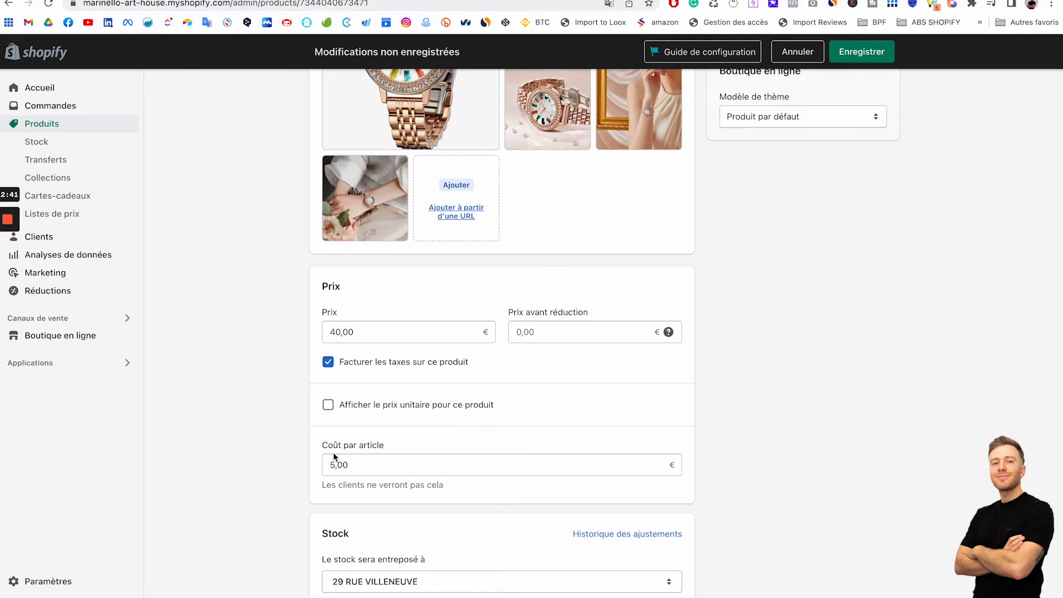
left_click(867, 52)
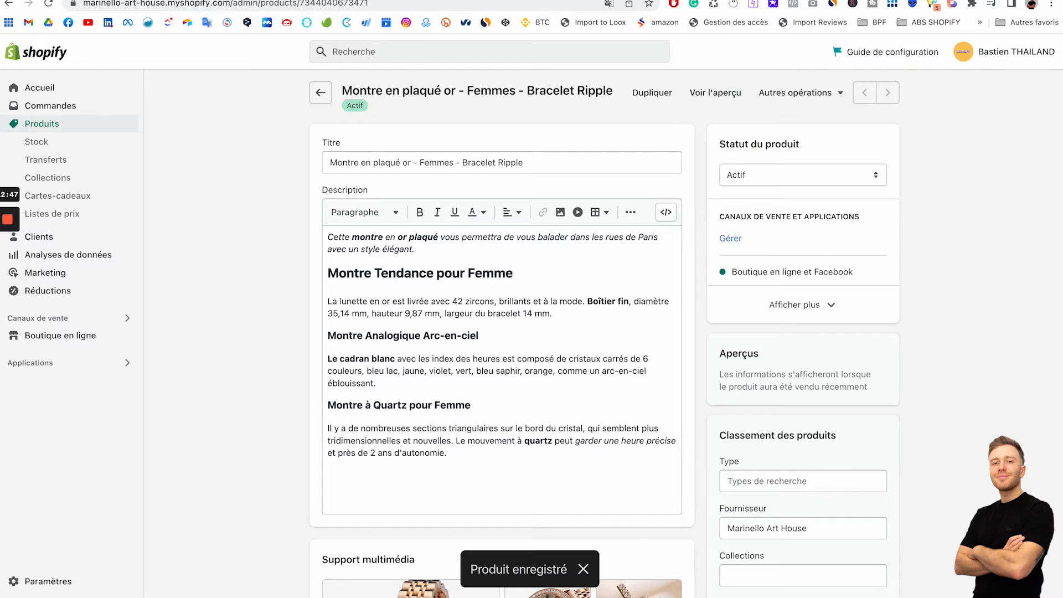
Preview the saved watch page in the store again and check the displayed price
left_click(715, 93)
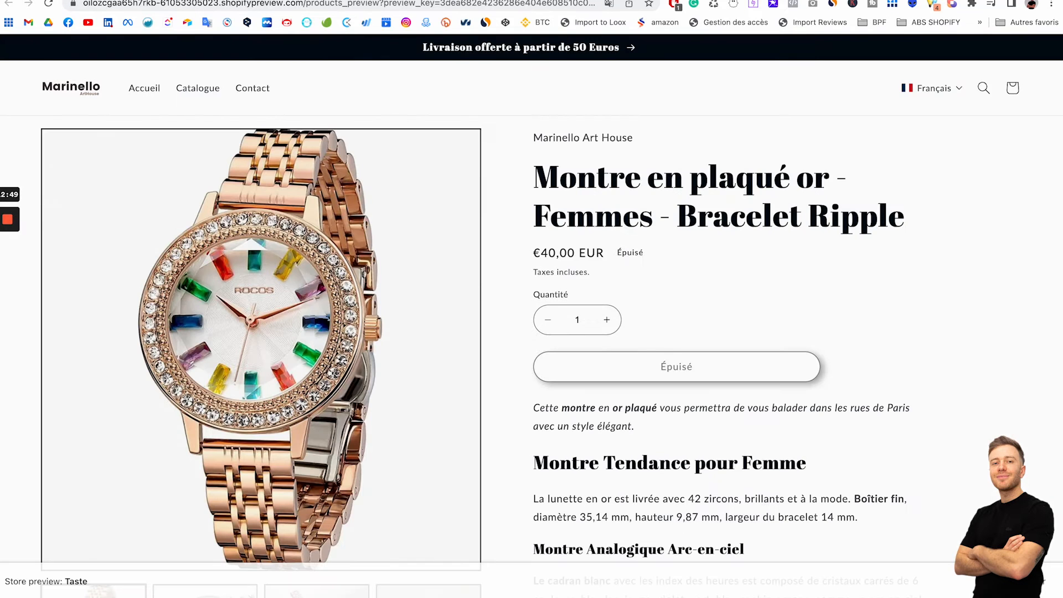
left_click_drag(536, 253, 609, 253)
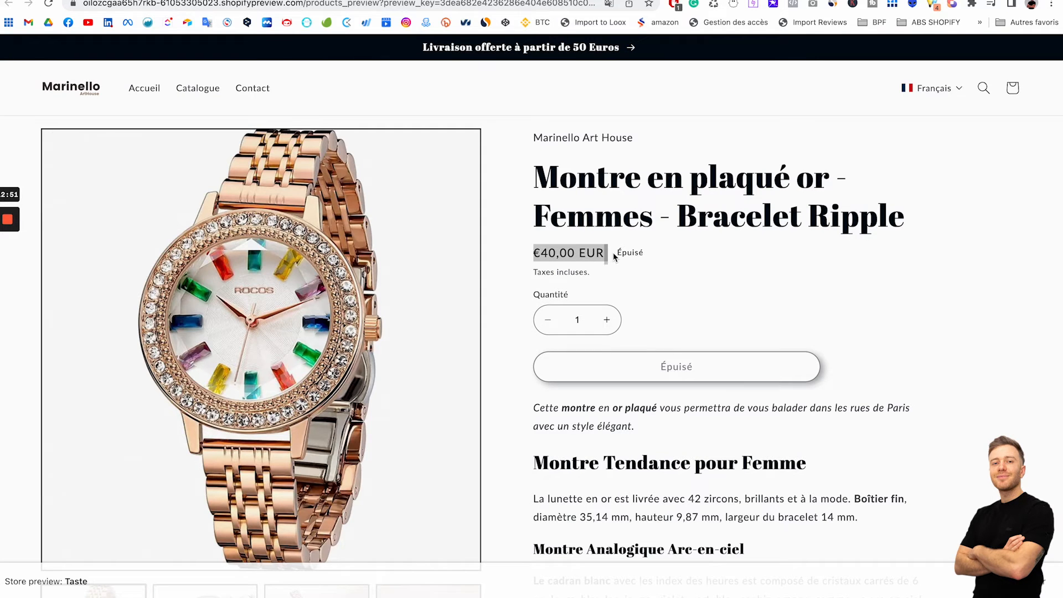
left_click(545, 253)
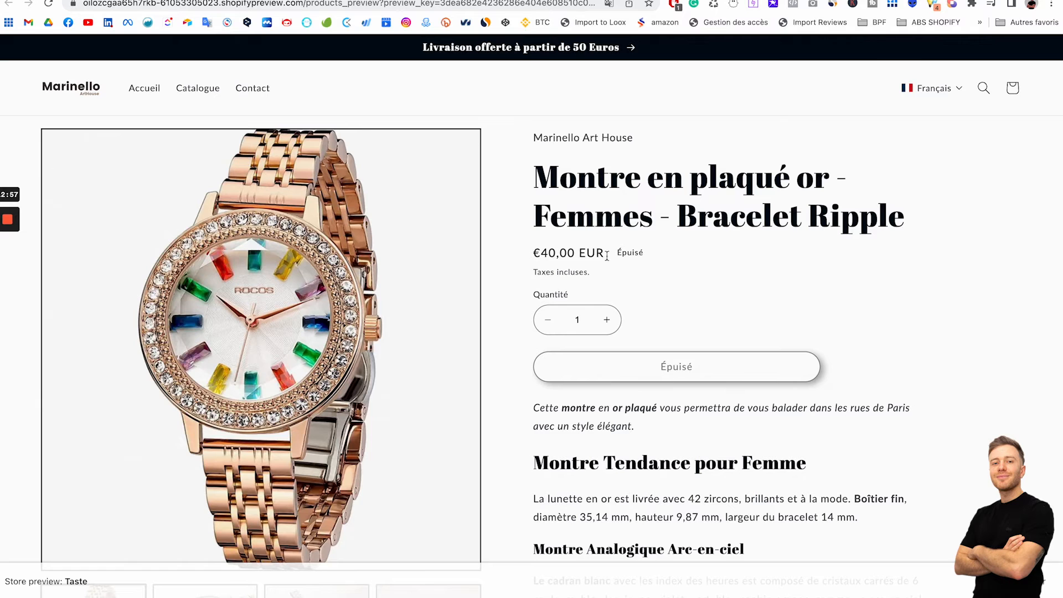
Back in the product editor, set the watch's price to 29,00 € and its price before discount to 40,00 €
key("ctrl+shift+Tab")
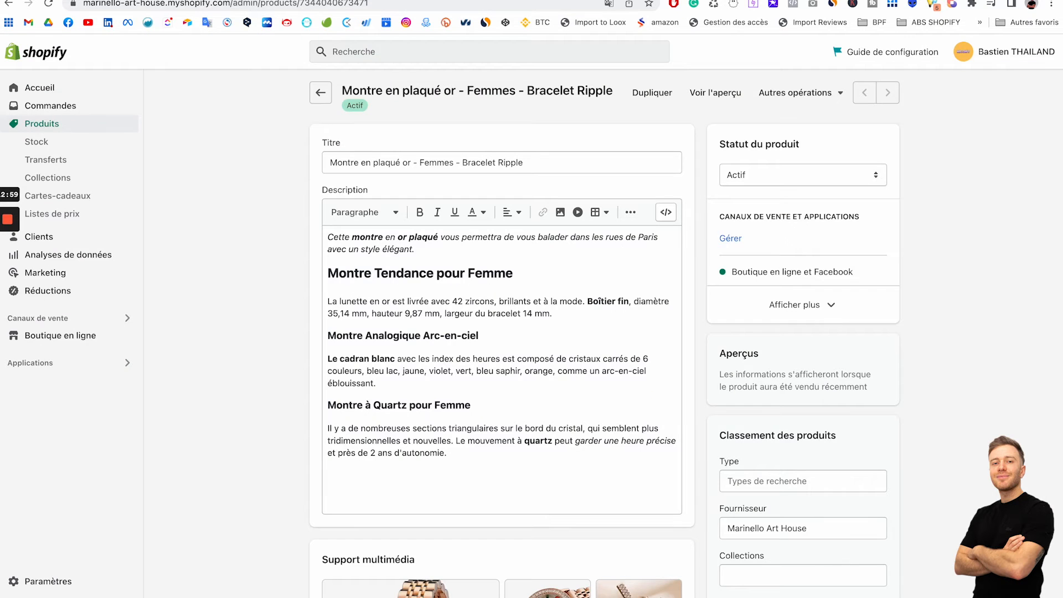
scroll(262, 271, "down", 10)
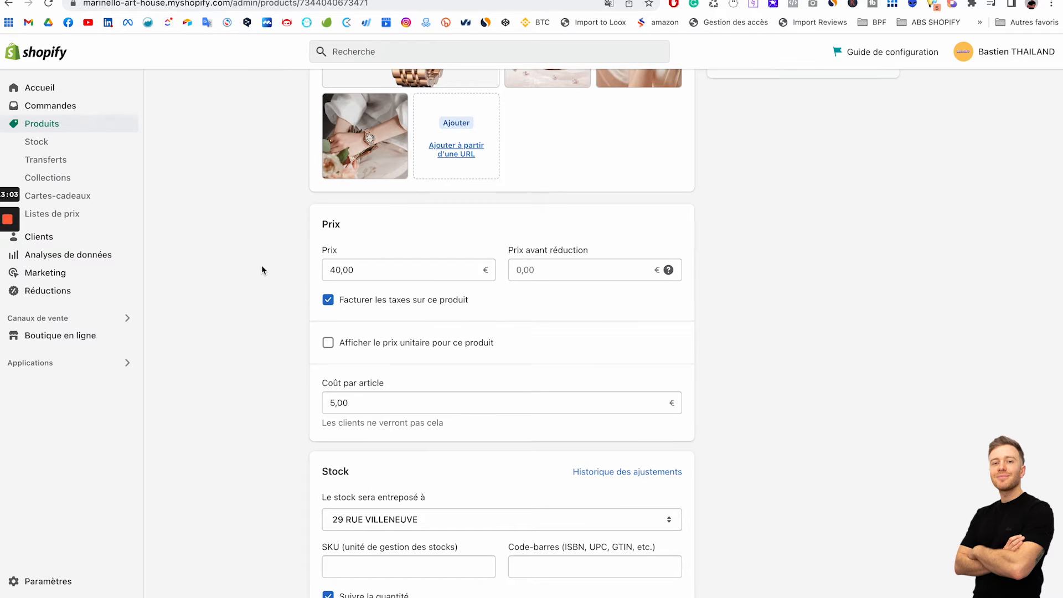
left_click(335, 269)
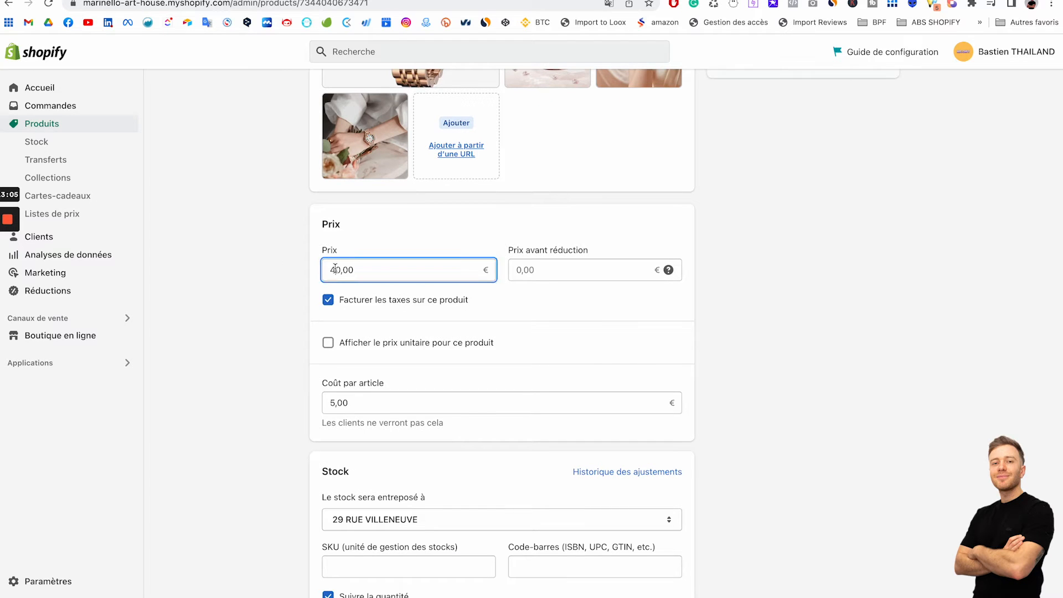
key("BackSpace")
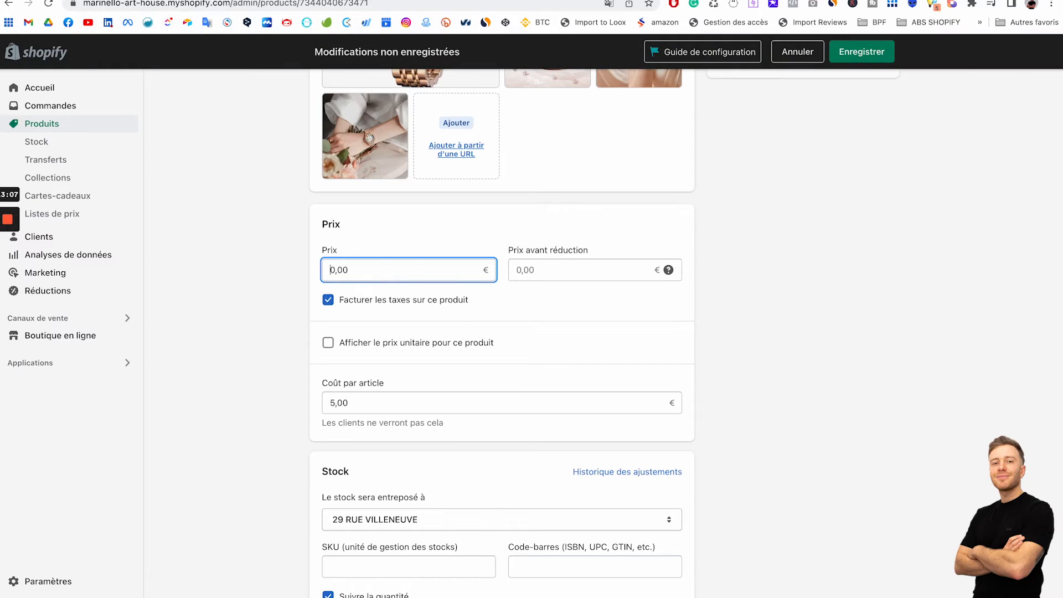
key("Delete")
type("29")
left_click(540, 269)
type("4")
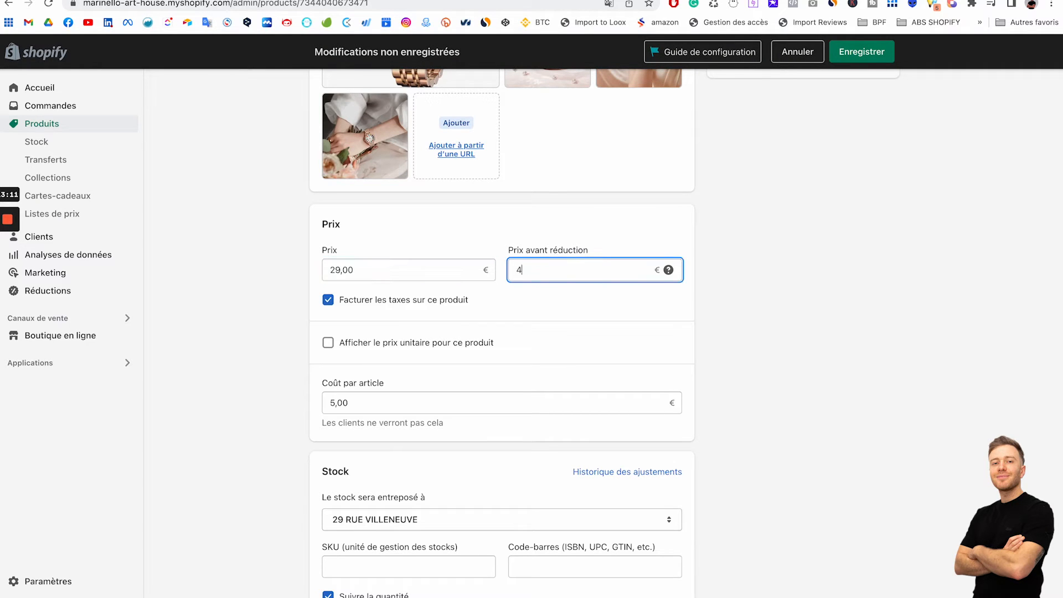
type("0")
left_click(572, 294)
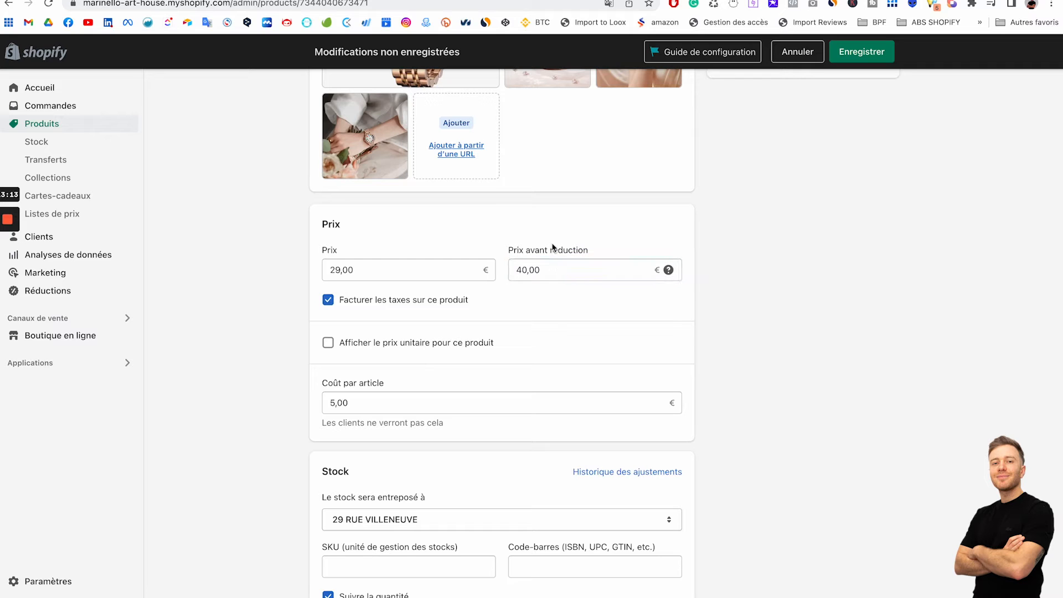
Save the watch's discounted pricing and preview its store page to check the displayed sale and original prices
left_click(847, 55)
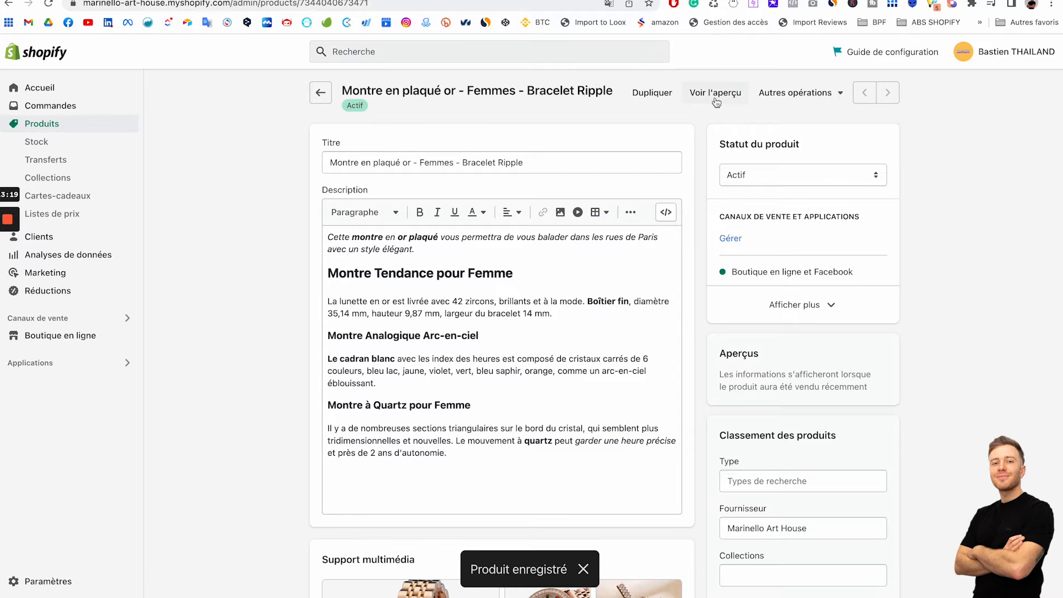
left_click(715, 94)
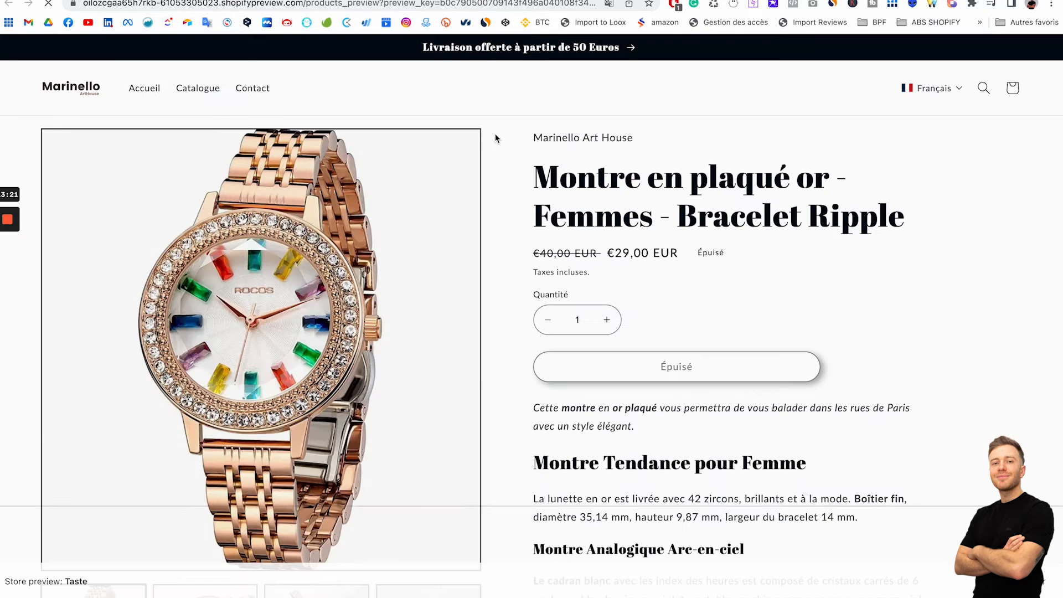
left_click_drag(531, 256, 676, 250)
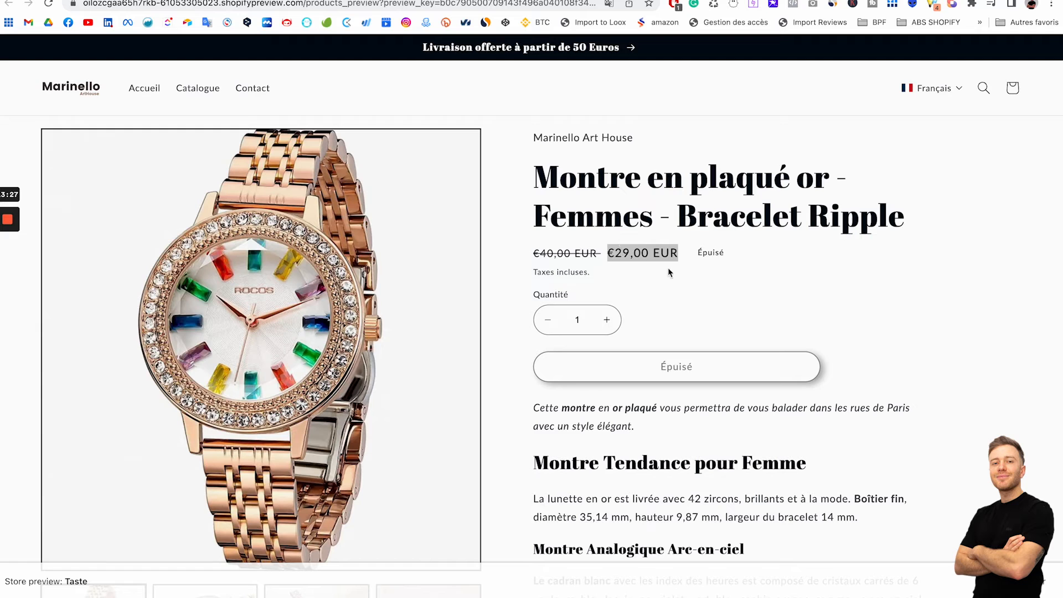
left_click(673, 265)
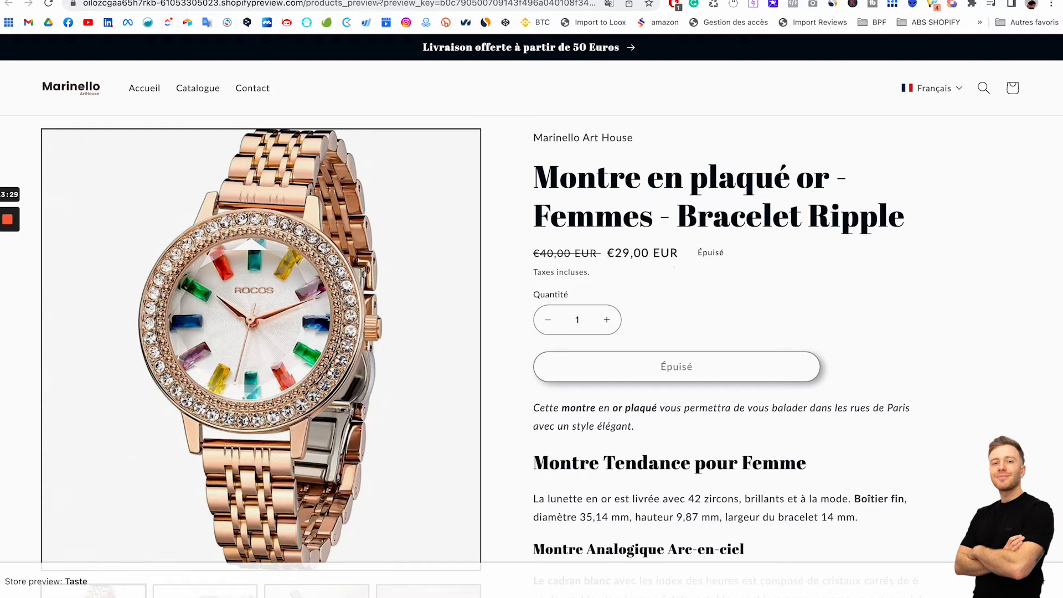
key("super+w")
Set the watch's stock location to DSers fulfillment service and try to save the product
scroll(403, 498, "down", 10)
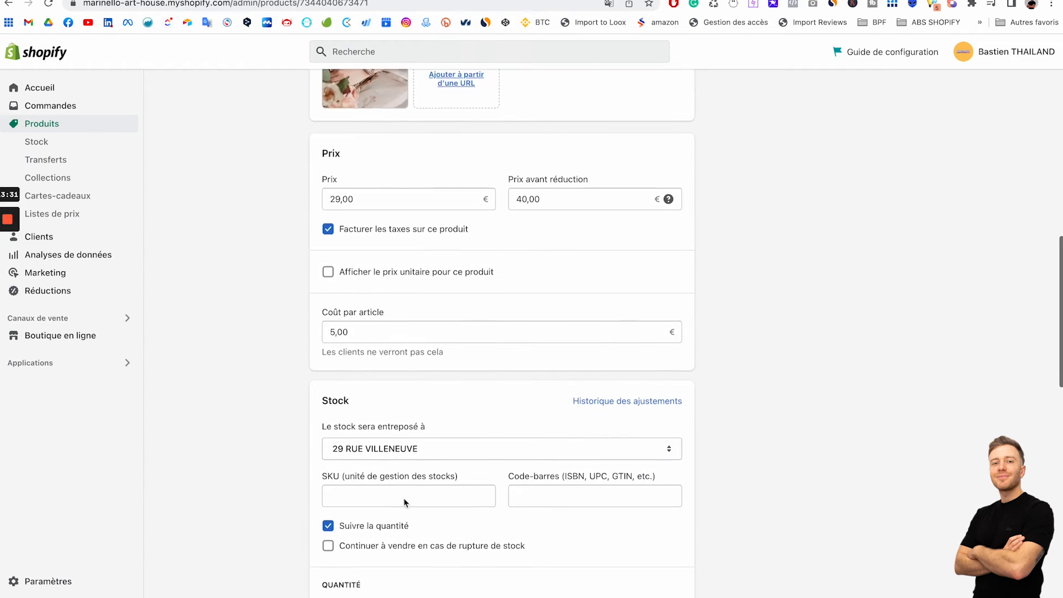
scroll(404, 498, "up", 1)
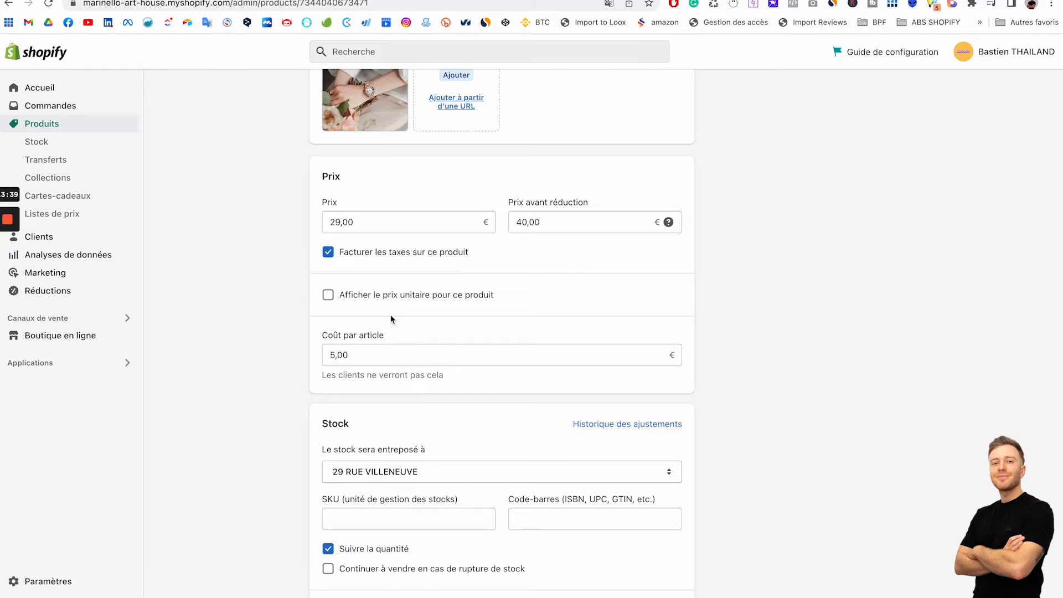
scroll(390, 319, "down", 3)
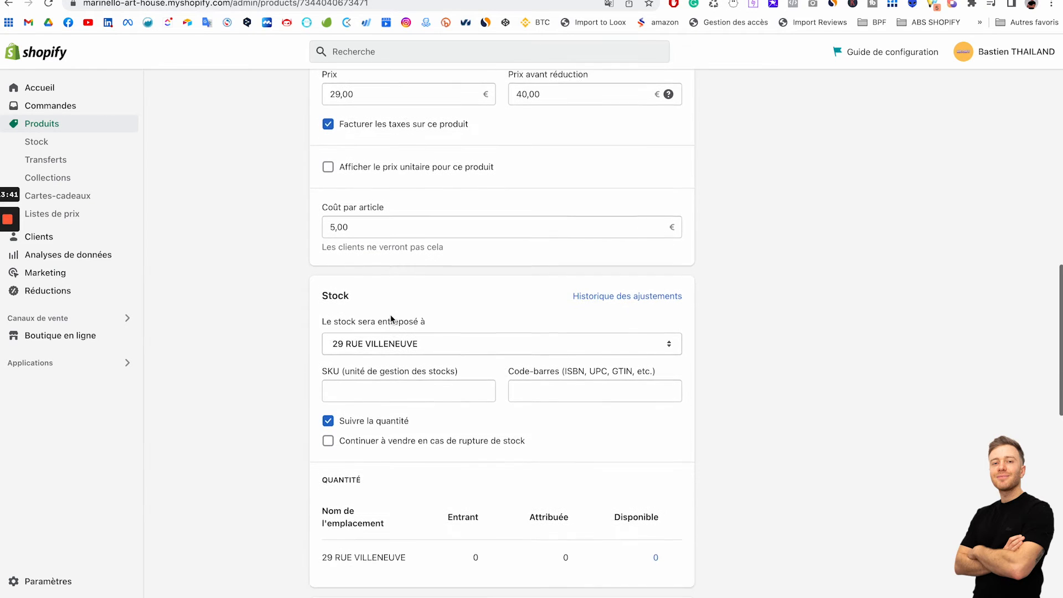
left_click(466, 334)
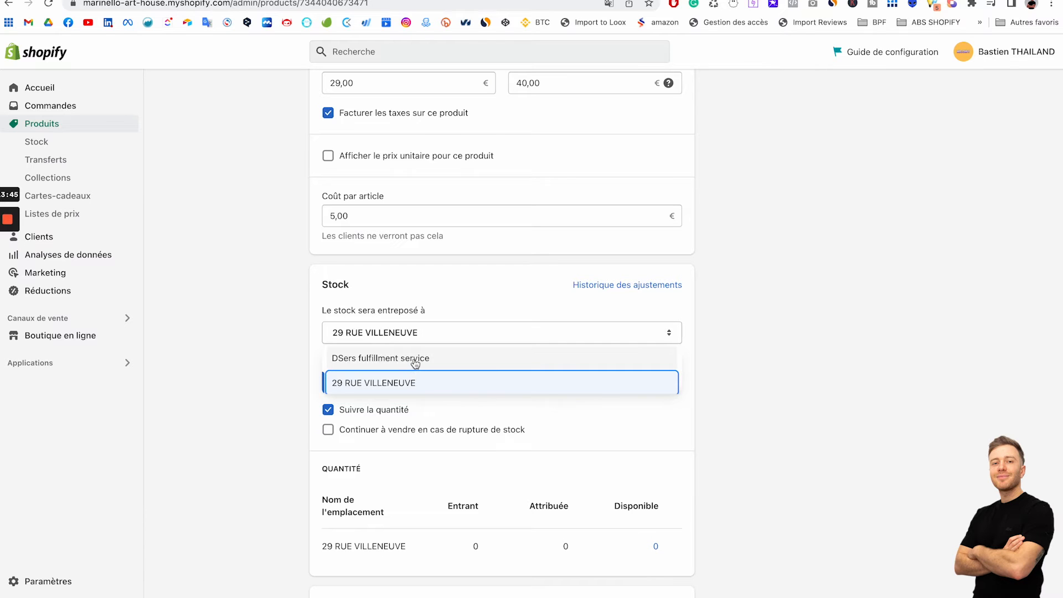
left_click(416, 360)
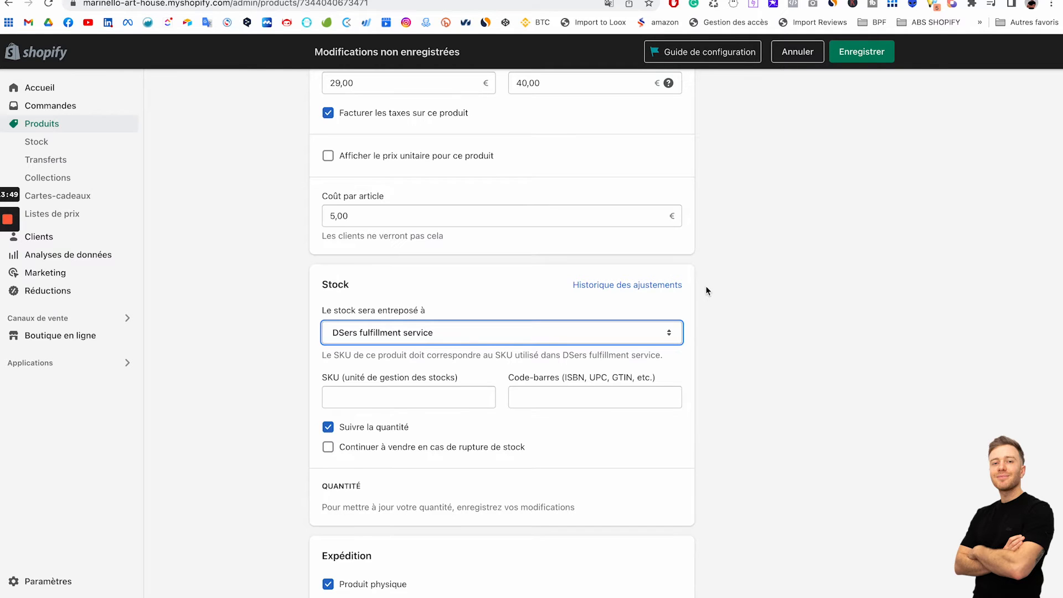
scroll(707, 291, "down", 1)
left_click(861, 51)
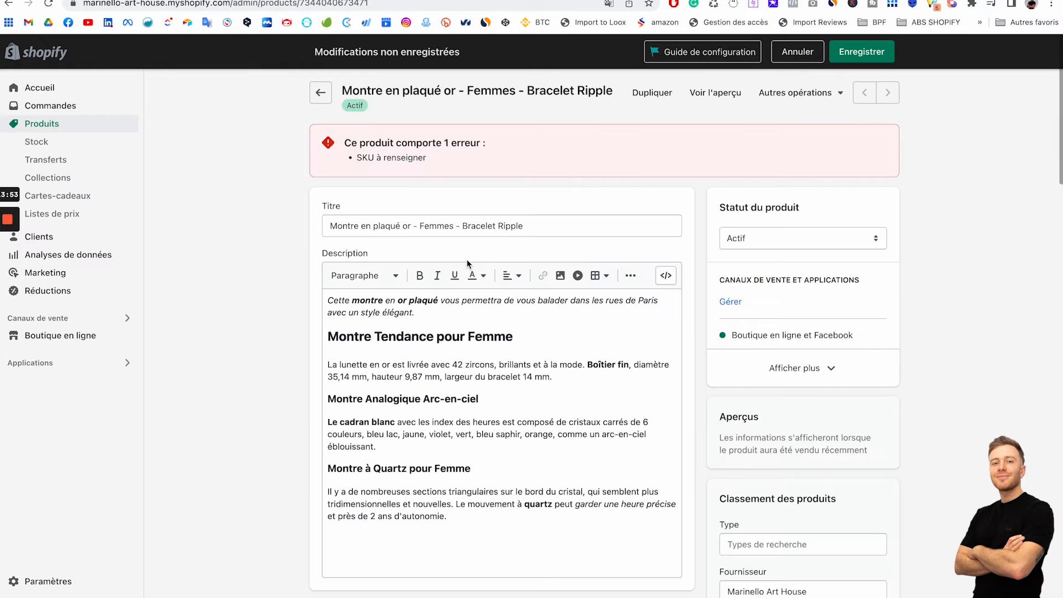
scroll(467, 258, "down", 2)
scroll(466, 258, "down", 12)
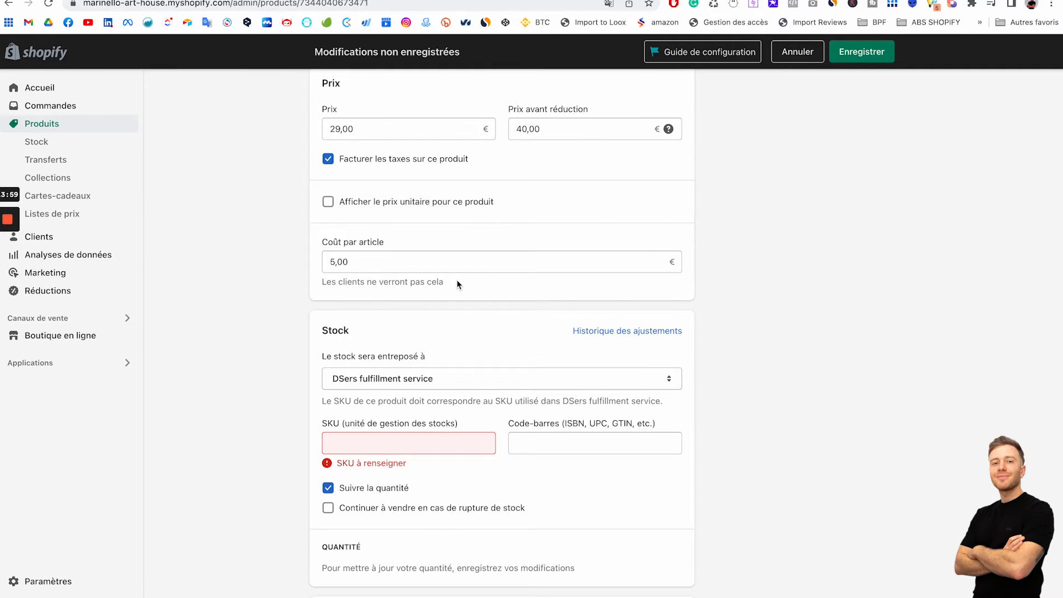
scroll(457, 285, "down", 1)
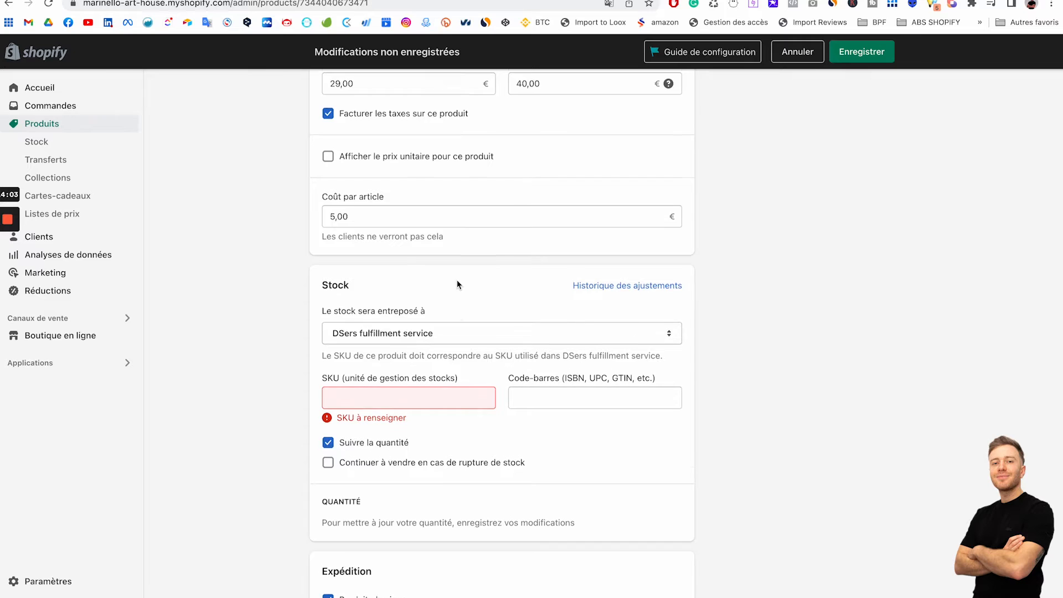
scroll(457, 284, "down", 1)
left_click(352, 364)
type("9")
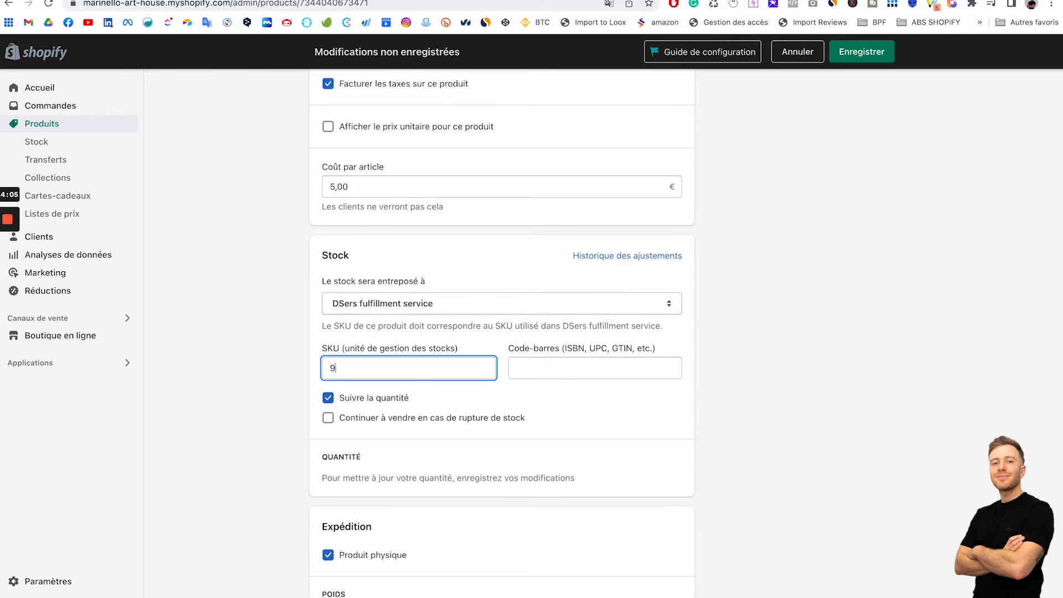
type("043903420432")
left_click(534, 376)
type("39402493")
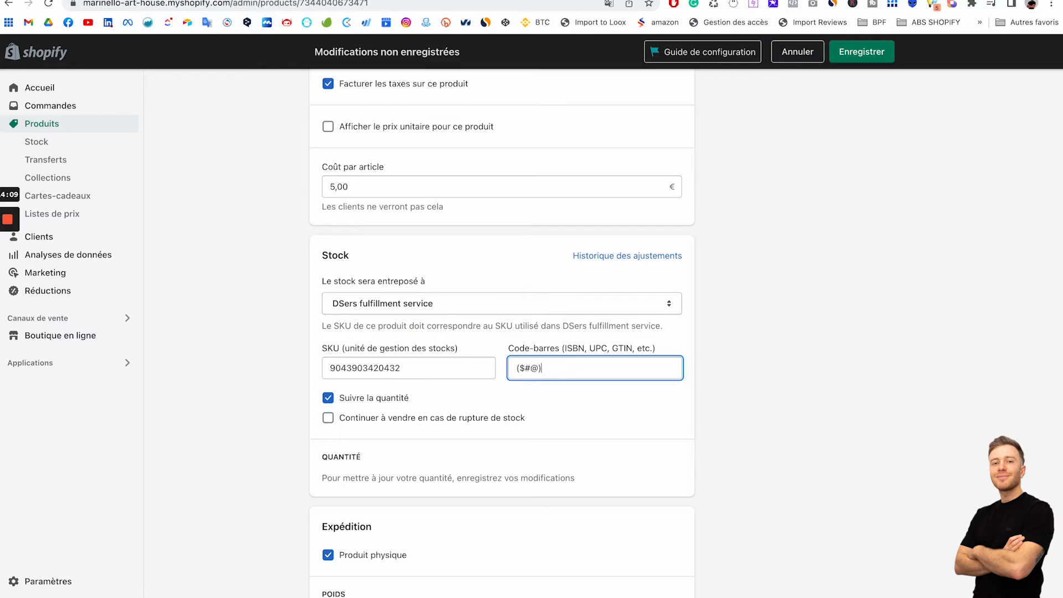
key("BackSpace")
key("BackSpace")
key("super+a")
type("93043204320")
left_click(861, 50)
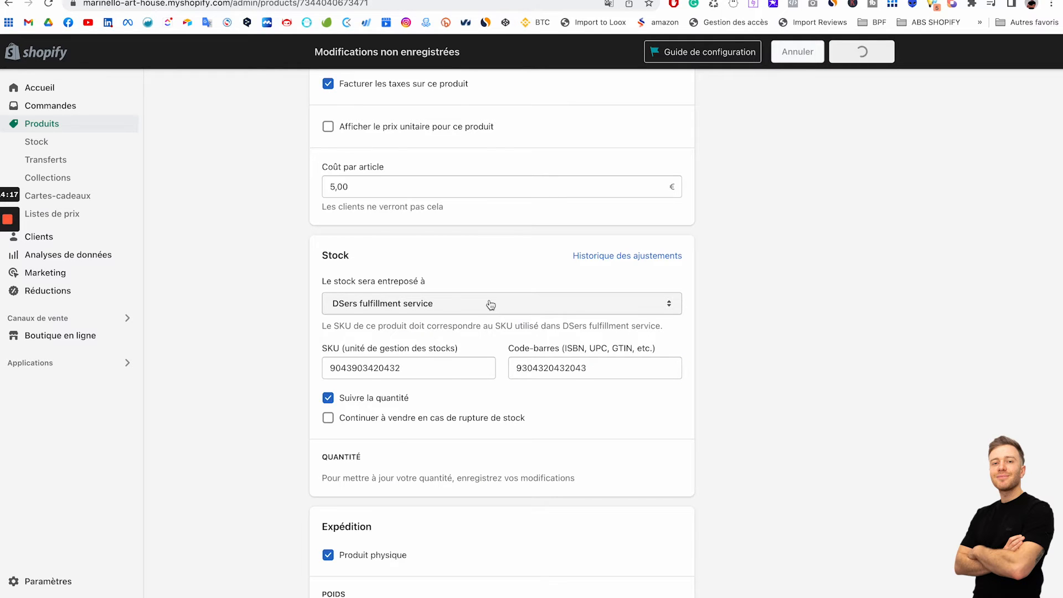
Adjust the watch's available quantity at the DSers location by 100, keeping the default correction reason, and save the adjustment
scroll(490, 304, "down", 10)
scroll(490, 304, "down", 7)
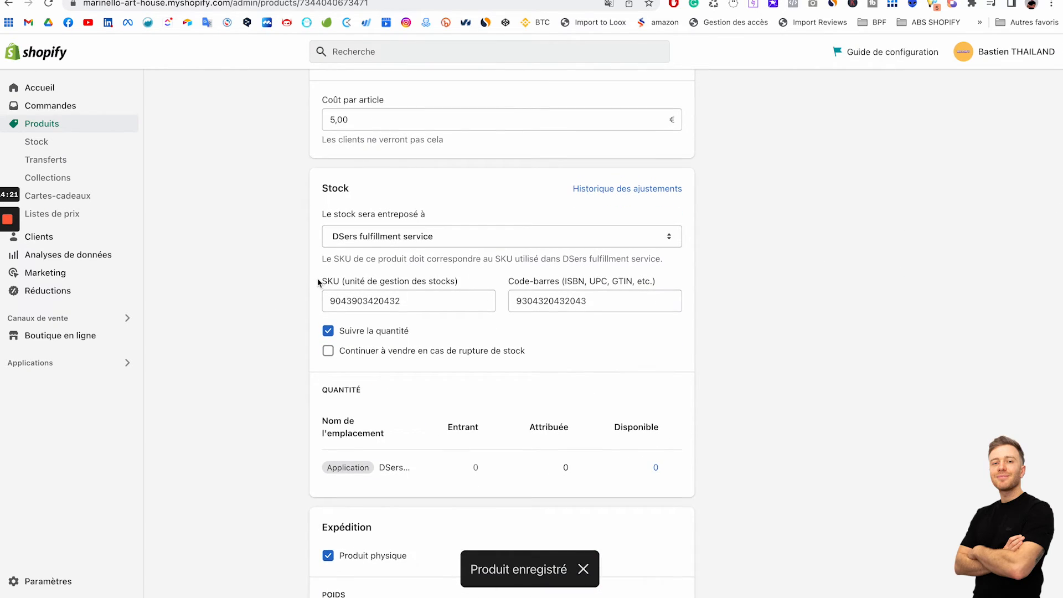
left_click_drag(319, 283, 604, 297)
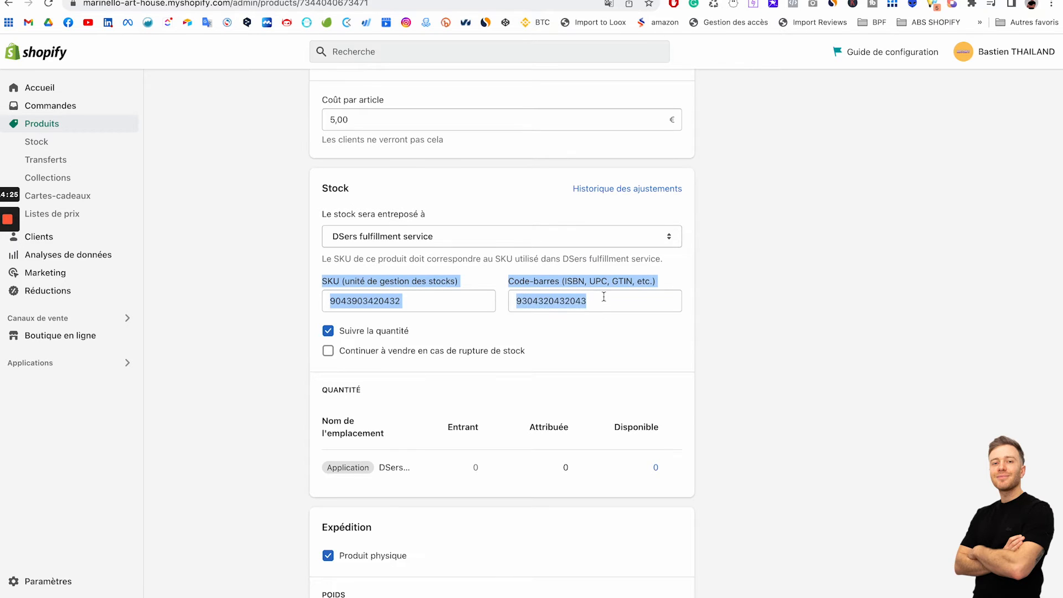
left_click(605, 298)
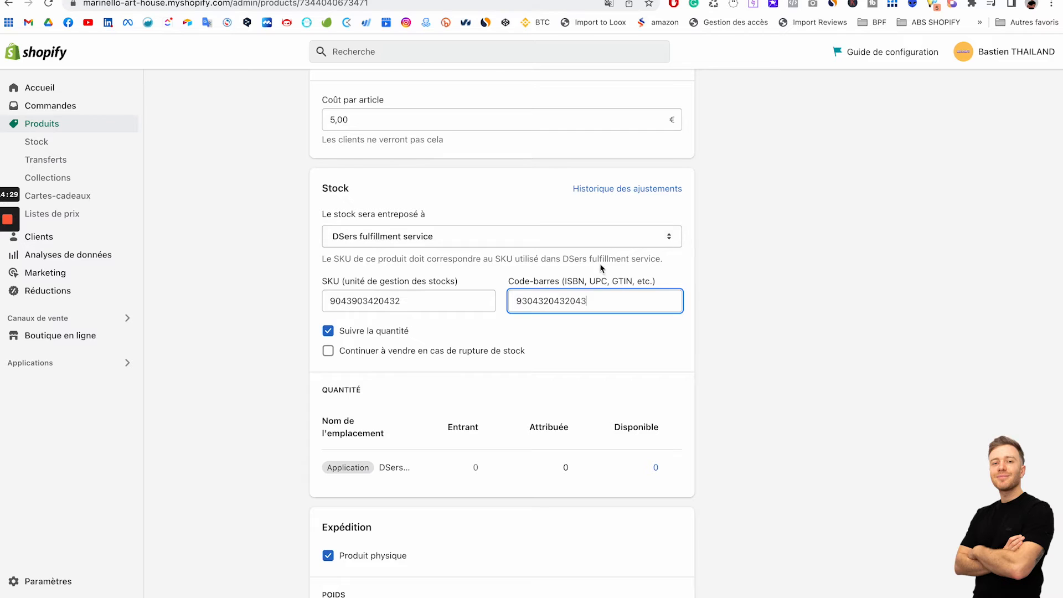
scroll(566, 379, "down", 2)
scroll(566, 380, "up", 1)
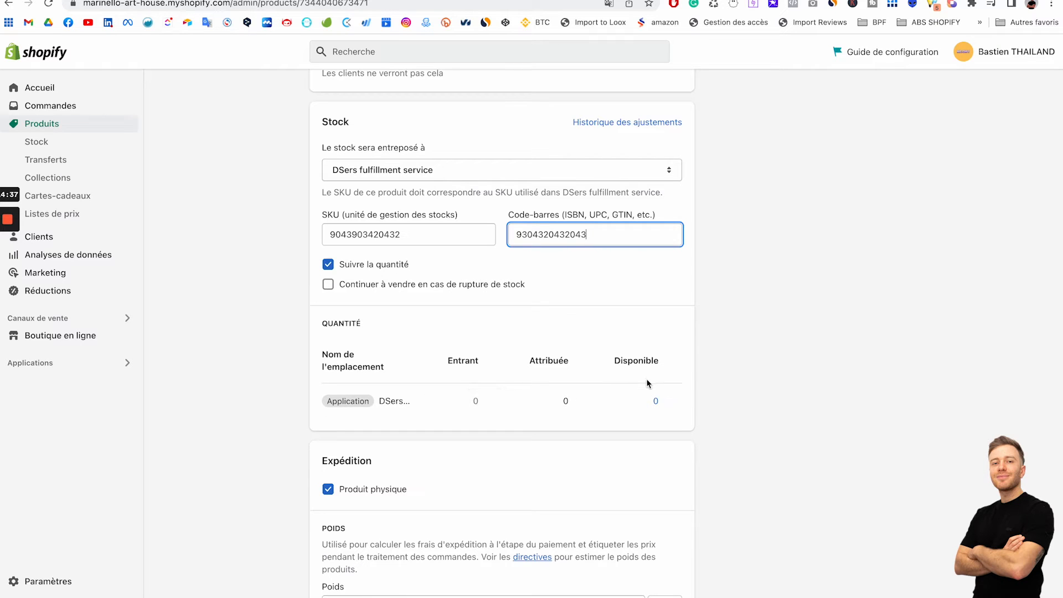
left_click(671, 402)
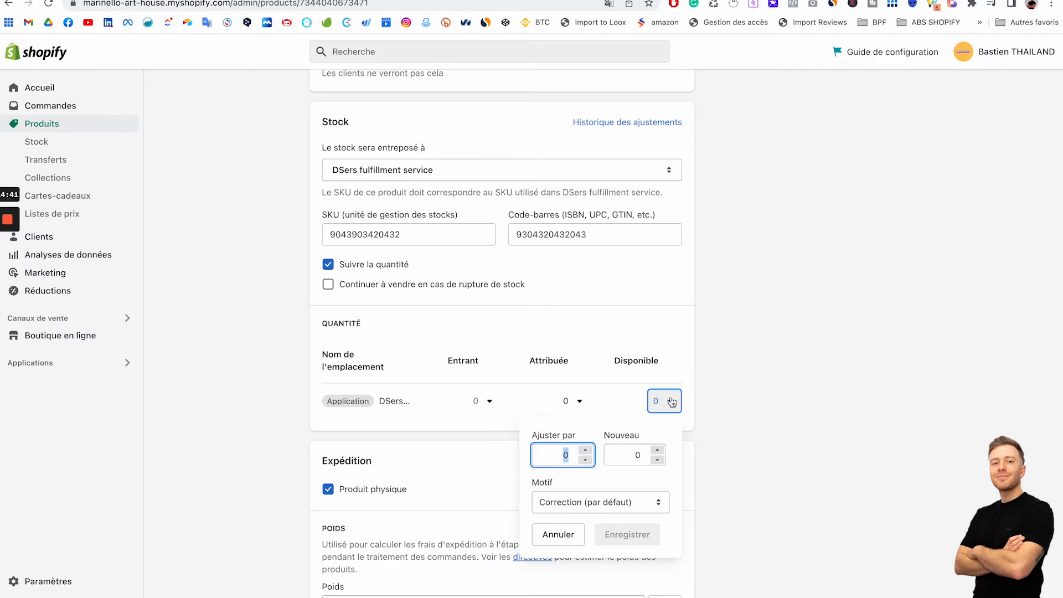
left_click(569, 454)
type("100")
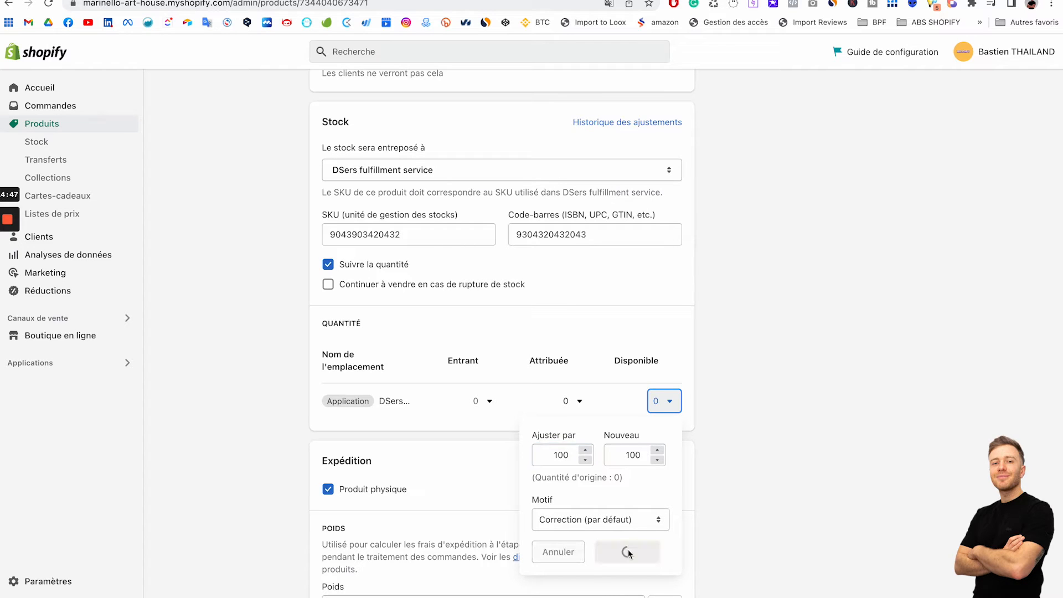
left_click(627, 550)
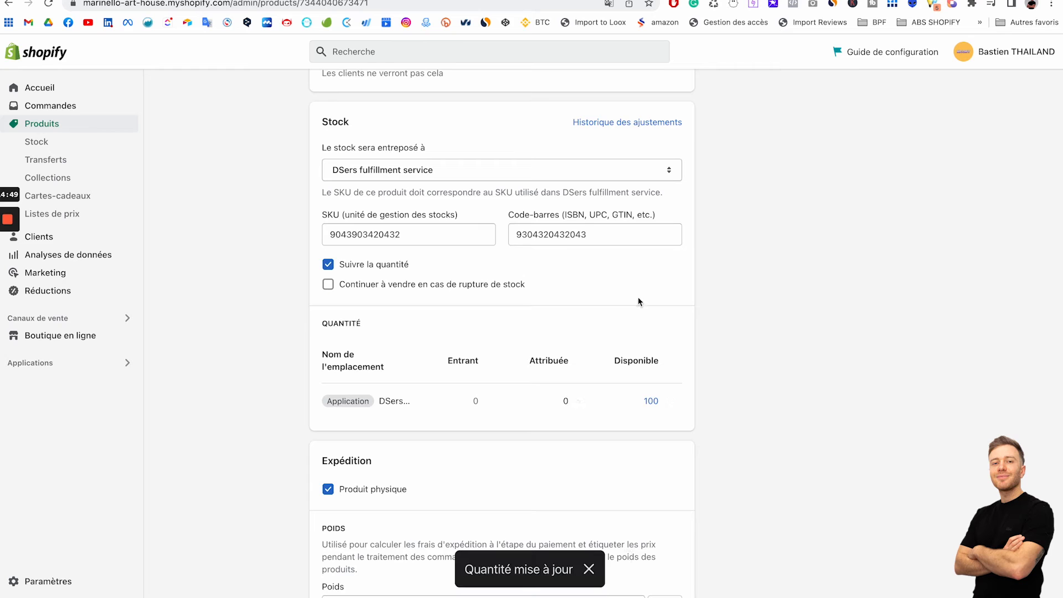
Preview the watch page in the store, test adding the watch to the cart, and dismiss the cart notice
scroll(604, 369, "up", 10)
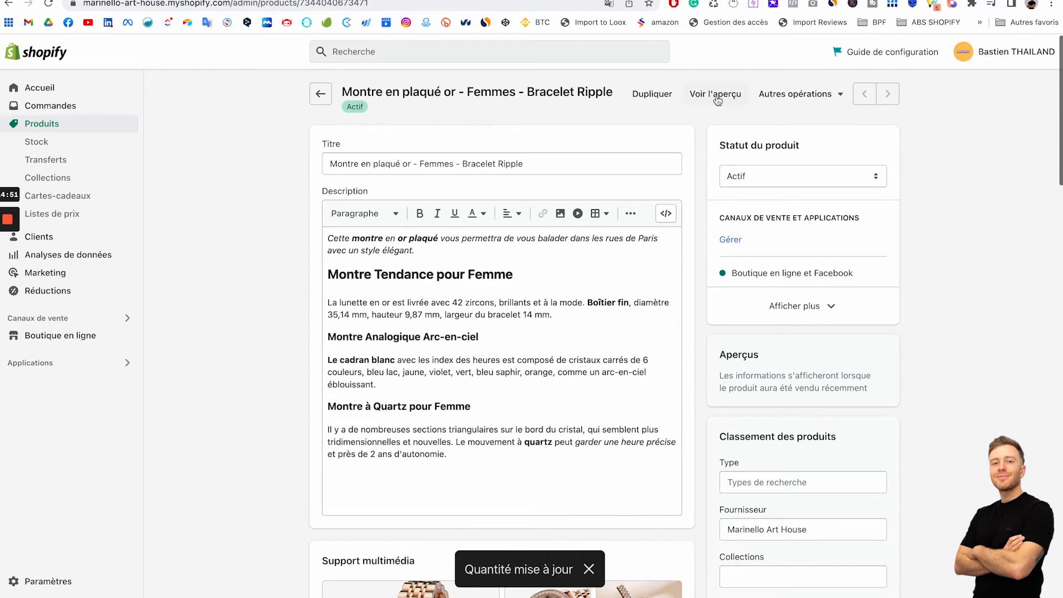
left_click(714, 93)
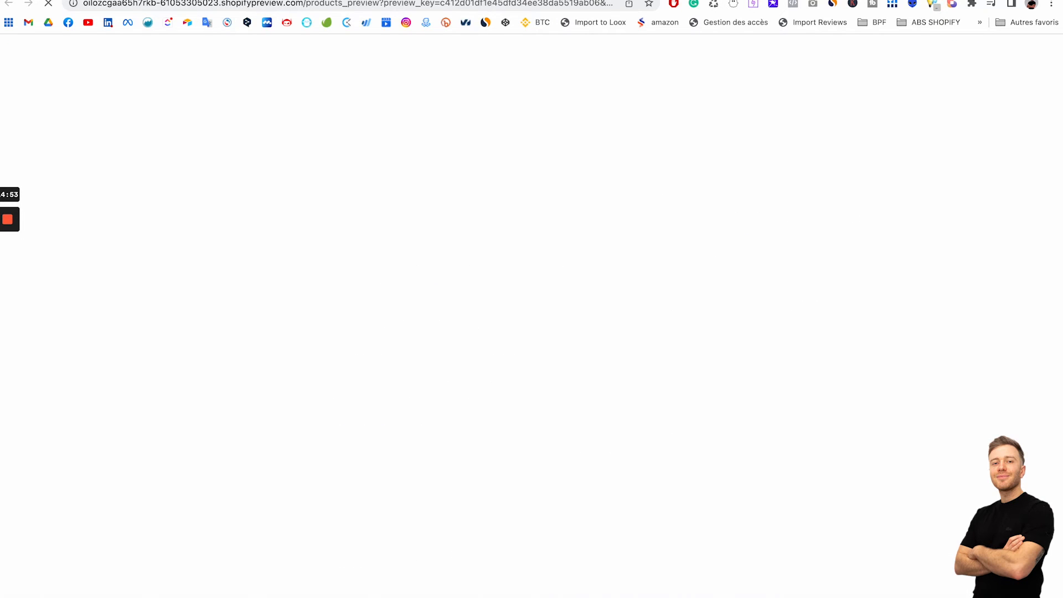
scroll(722, 261, "down", 2)
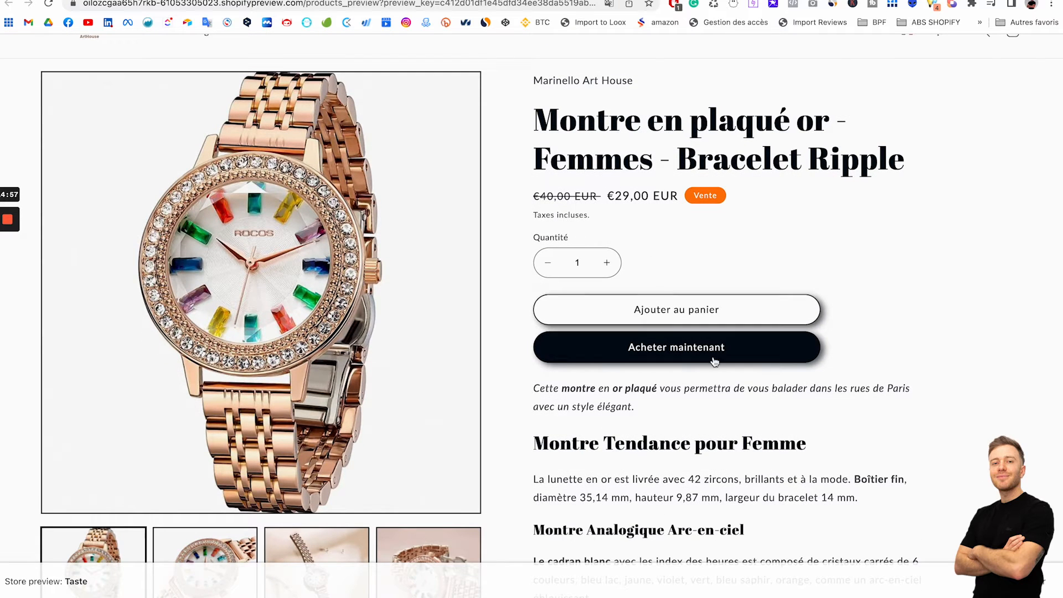
left_click(696, 302)
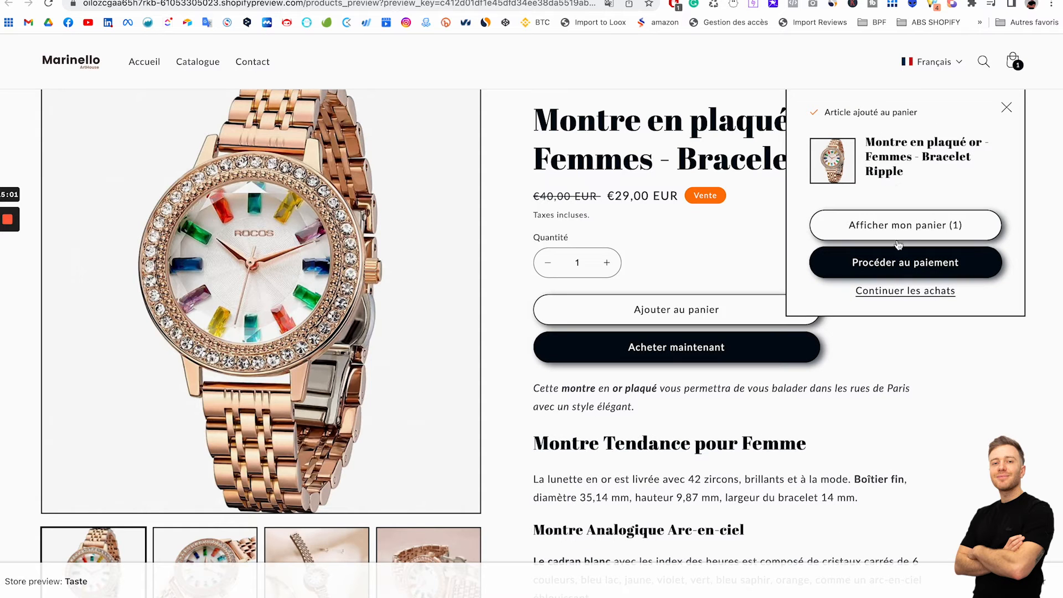
left_click(1005, 108)
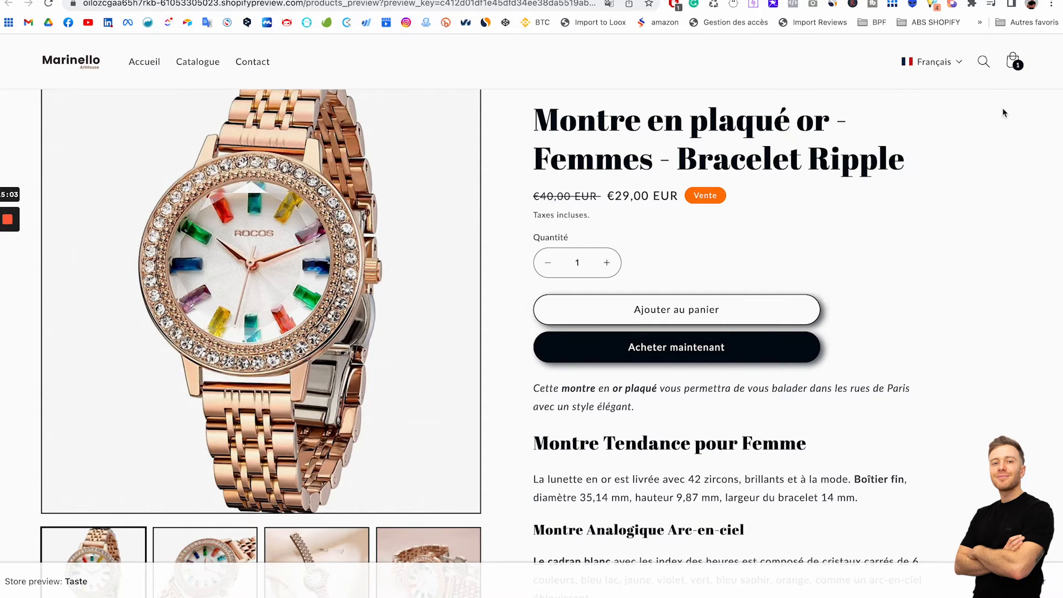
Review the previewed watch page's price, purchase options, formatted description and image gallery
scroll(778, 288, "down", 12)
scroll(778, 288, "up", 10)
scroll(779, 289, "up", 3)
scroll(719, 320, "down", 4)
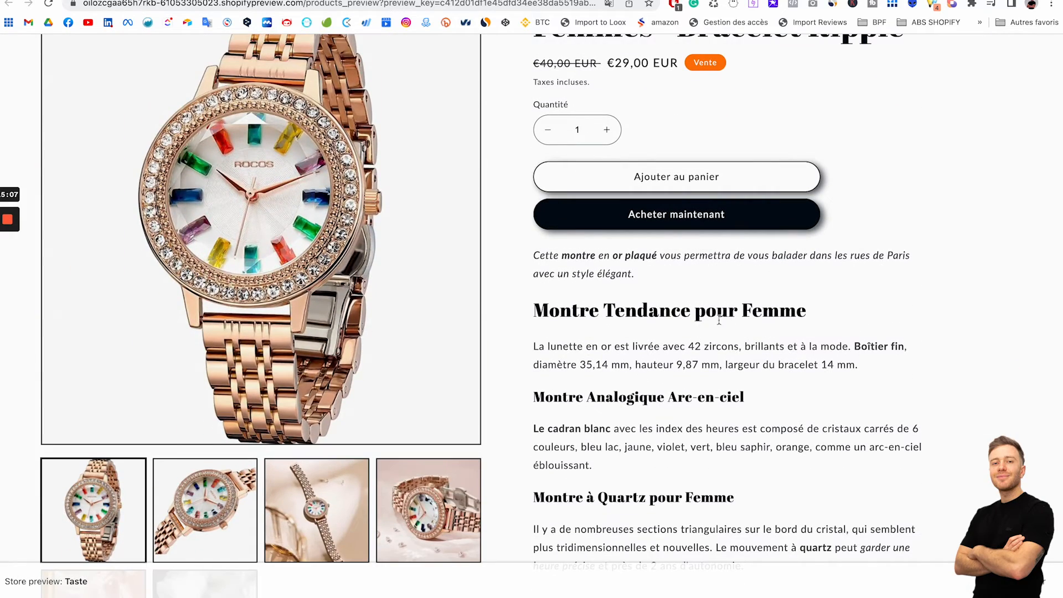
scroll(651, 394, "down", 4)
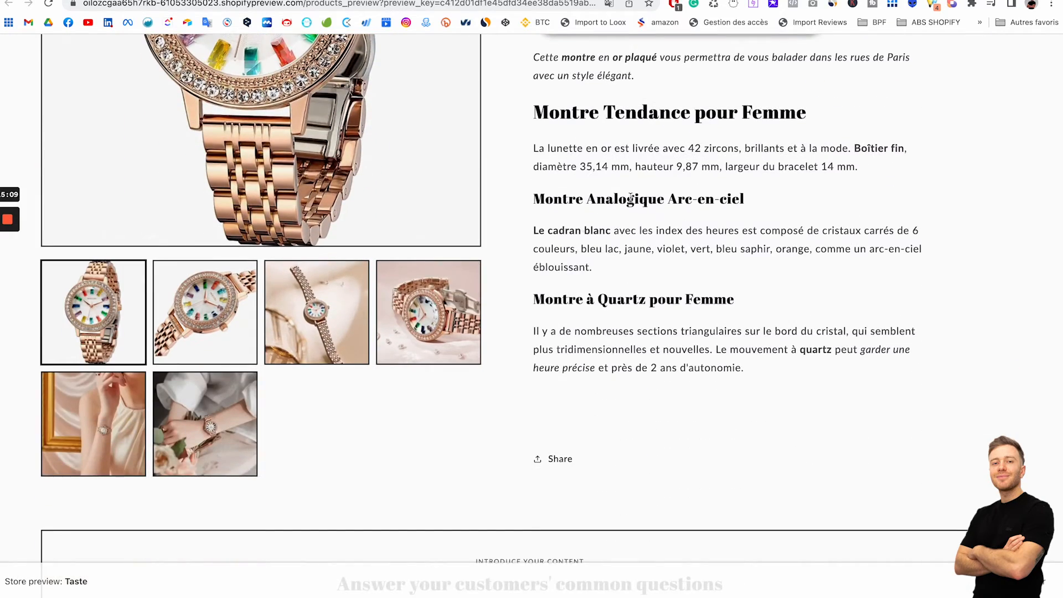
scroll(630, 198, "up", 8)
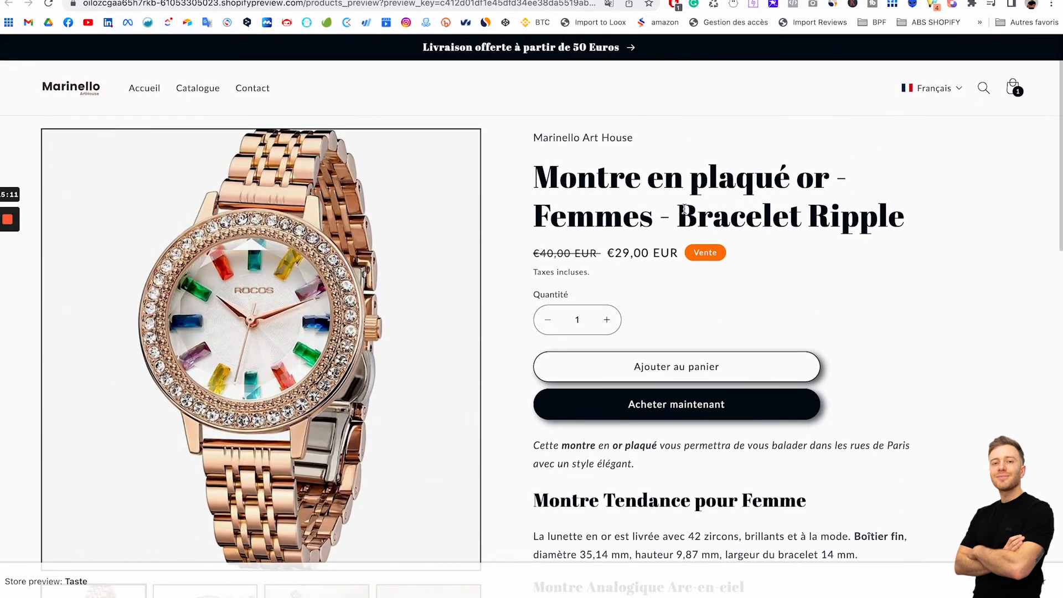
Back in the product editor, add blank space in the description below the "Montre Analogique Arc-en-ciel" paragraph
left_click(355, 0)
scroll(469, 474, "down", 9)
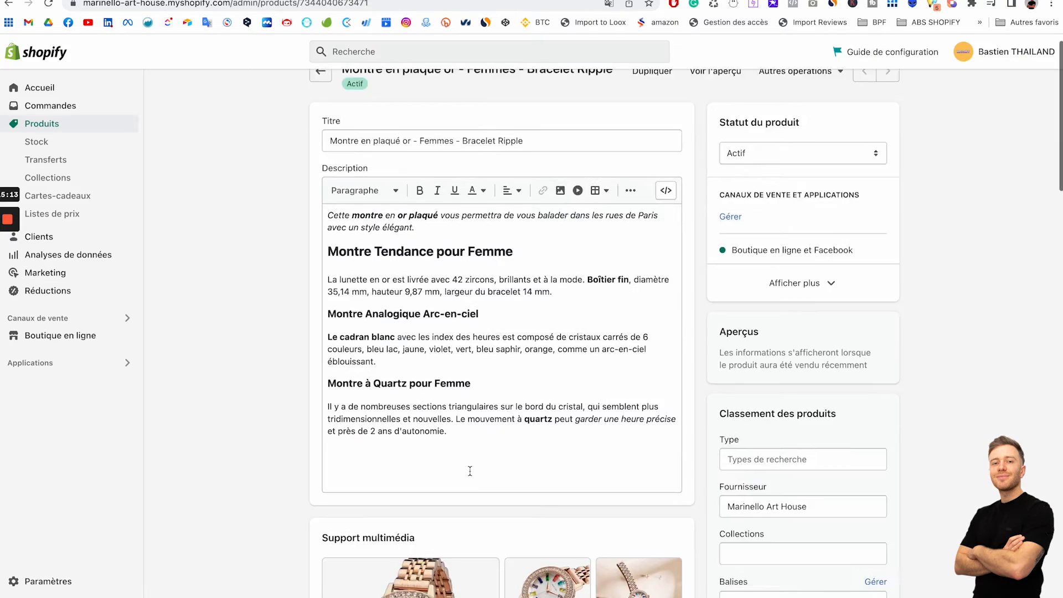
scroll(471, 476, "up", 5)
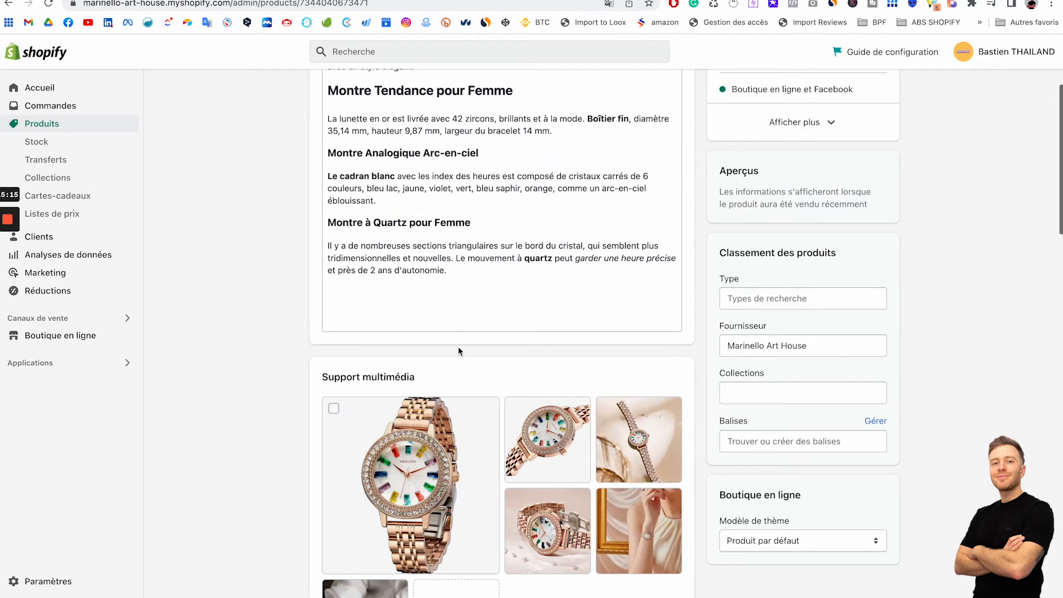
left_click(427, 304)
scroll(428, 305, "up", 2)
left_click(405, 280)
key("Return")
key("Return")
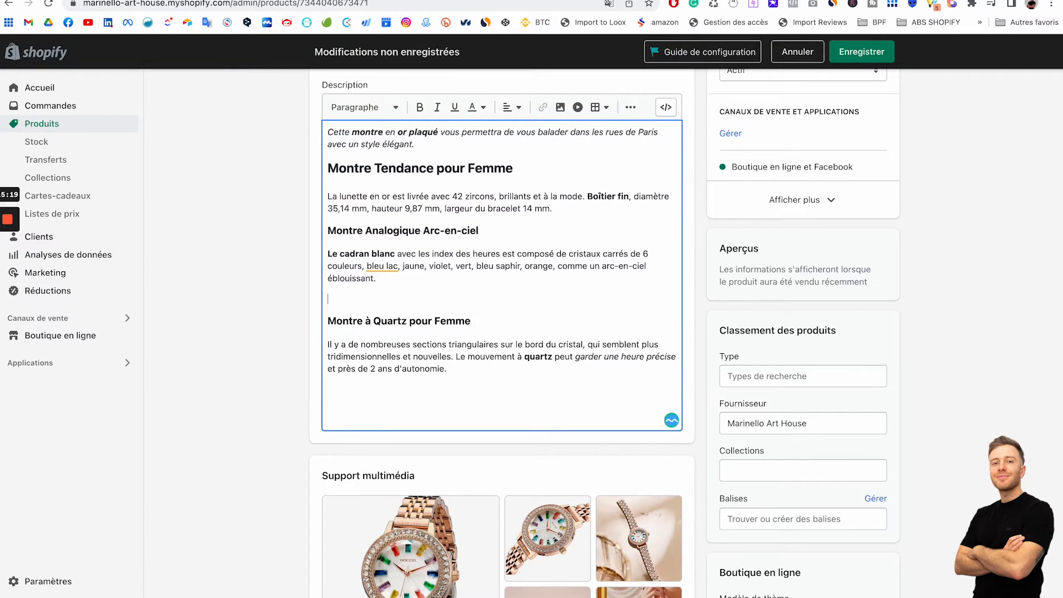
Insert the uploaded photo of four people standing together into the blank space in the description and save the product
left_click(561, 109)
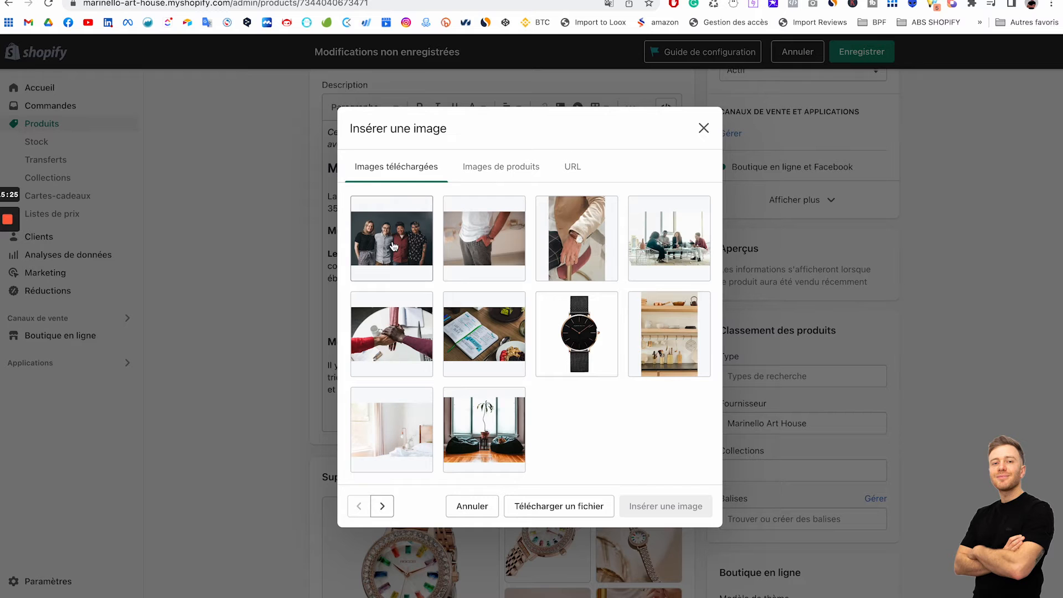
left_click(390, 244)
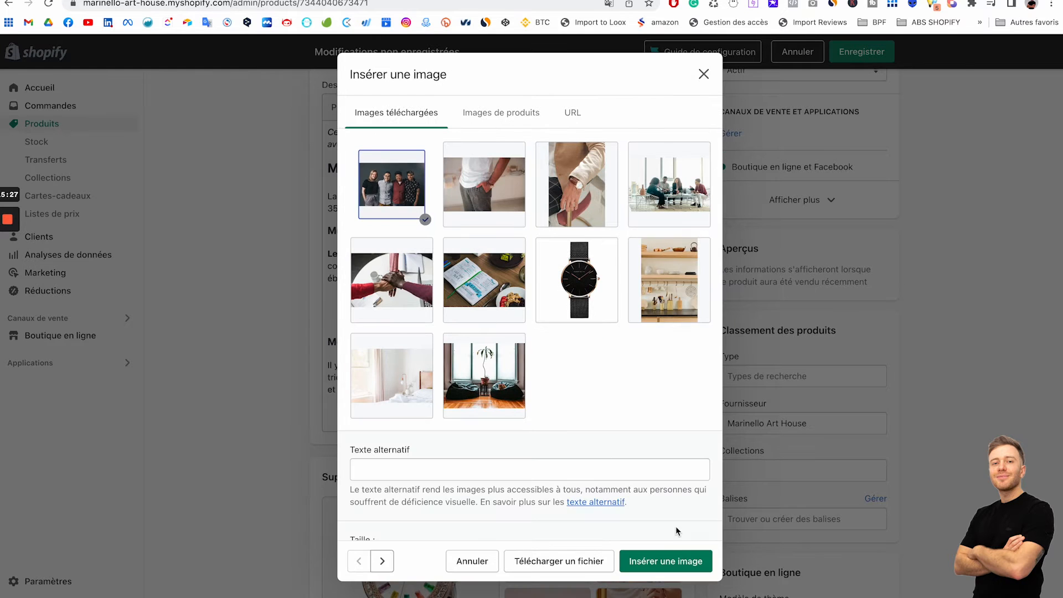
left_click(667, 561)
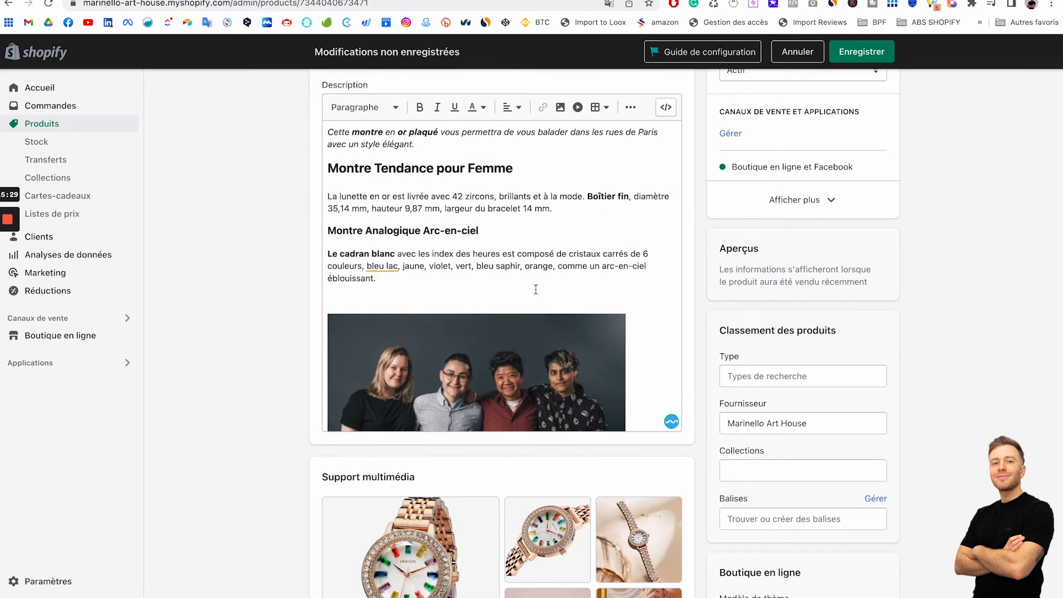
scroll(536, 288, "down", 3)
scroll(535, 289, "up", 3)
left_click(861, 52)
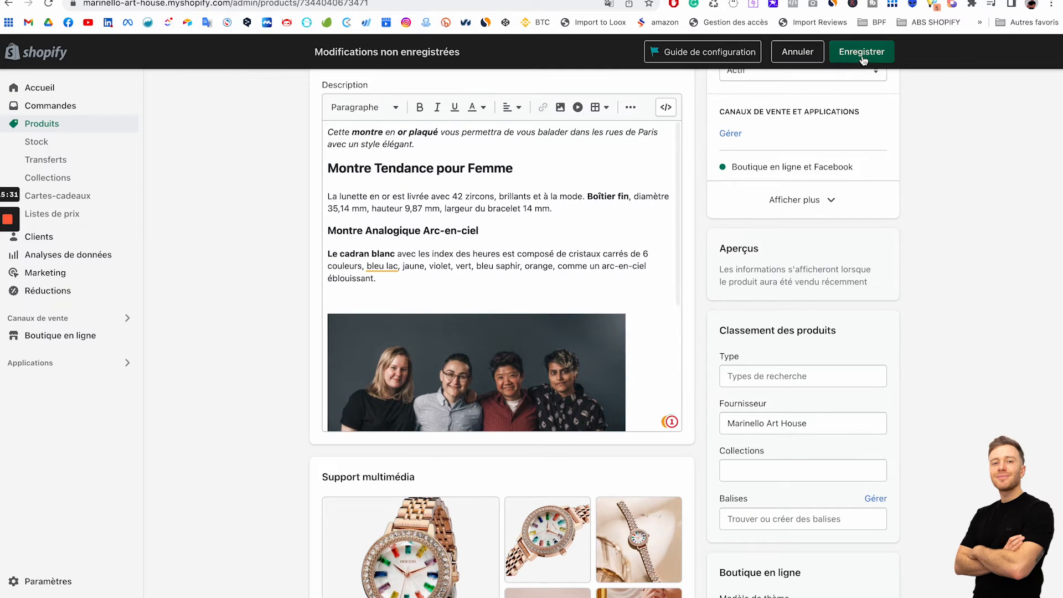
Preview the watch page in the store and check how the group photo appears within the description
scroll(653, 91, "up", 2)
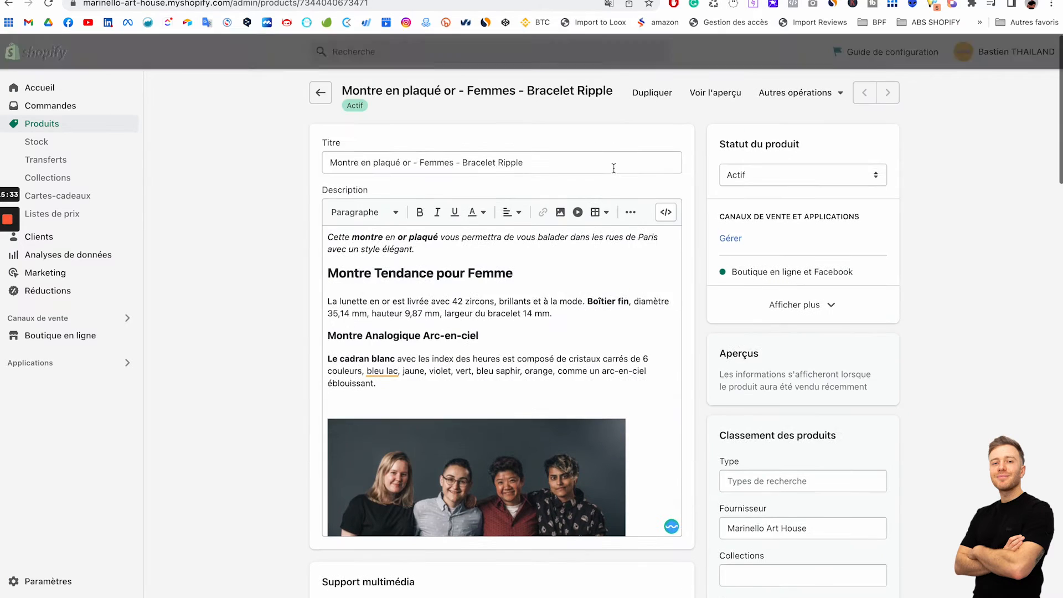
left_click(708, 100)
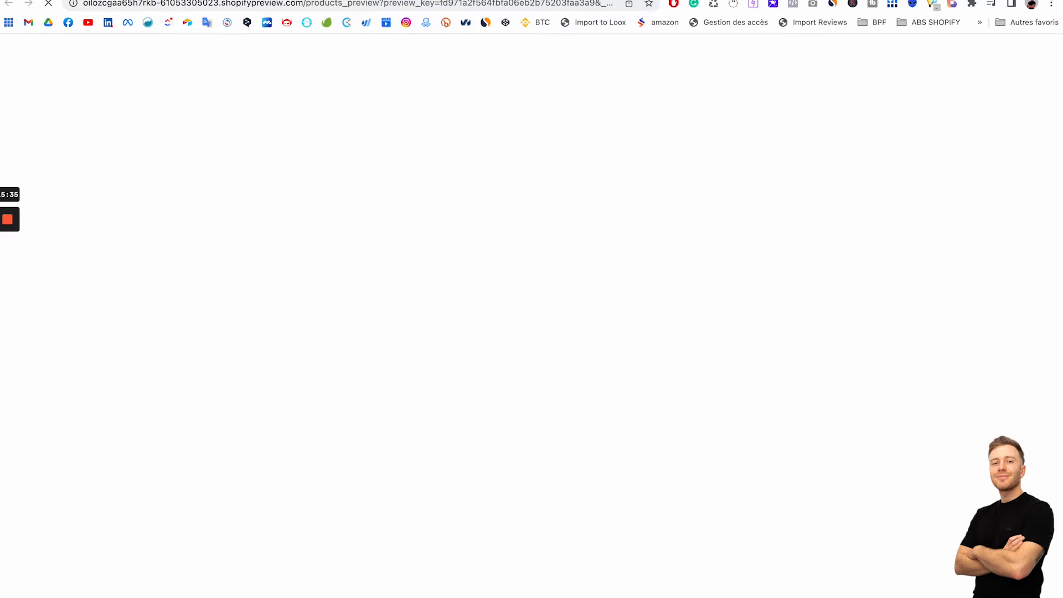
scroll(687, 327, "down", 8)
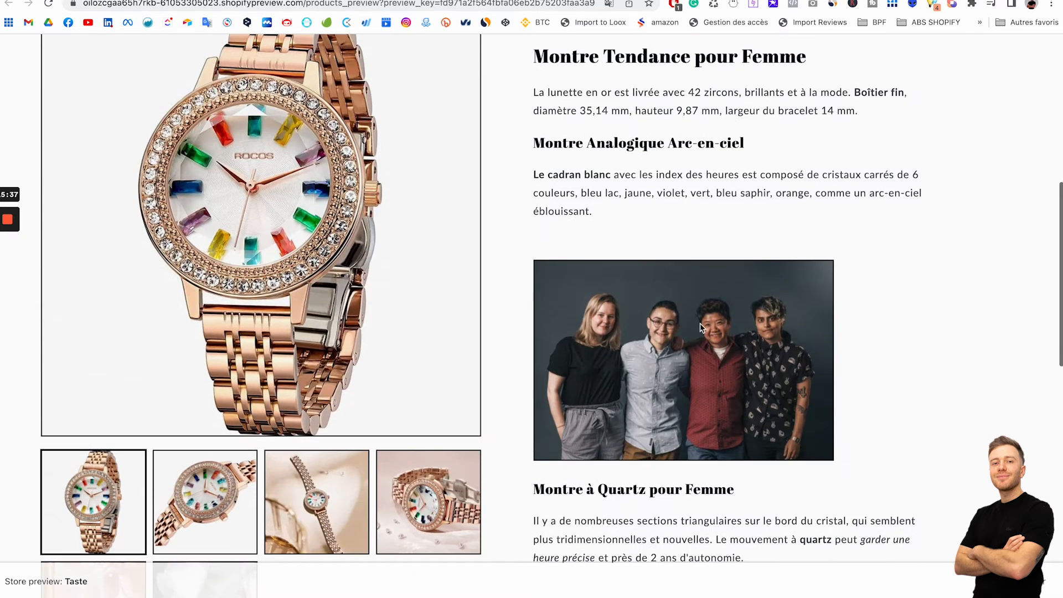
scroll(730, 366, "down", 3)
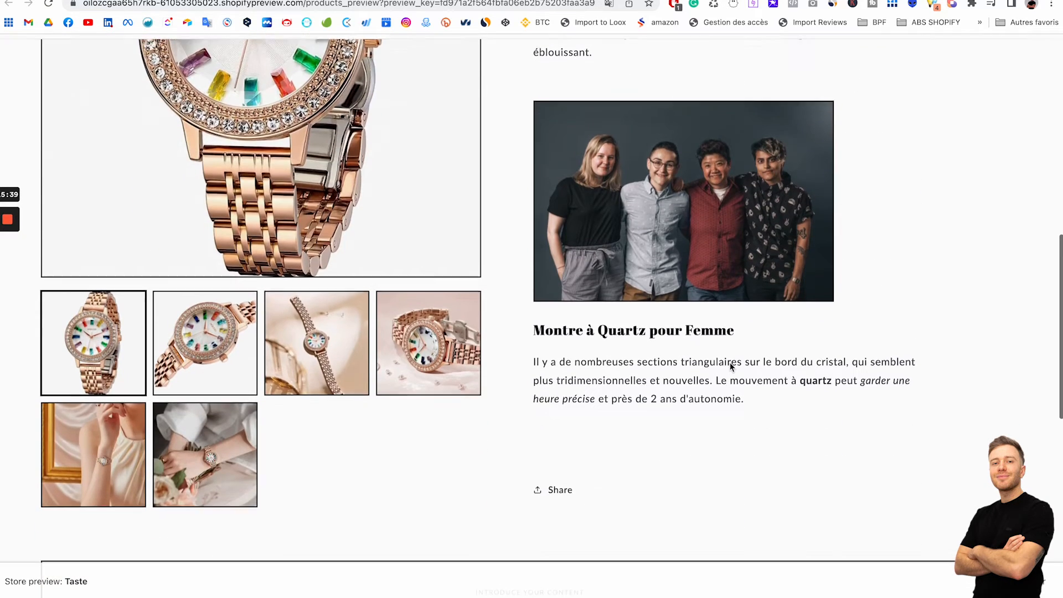
scroll(731, 365, "up", 1)
Back in the product editor, remove the blank line above the group photo in the description and look at the extra formatting options
left_click(388, 0)
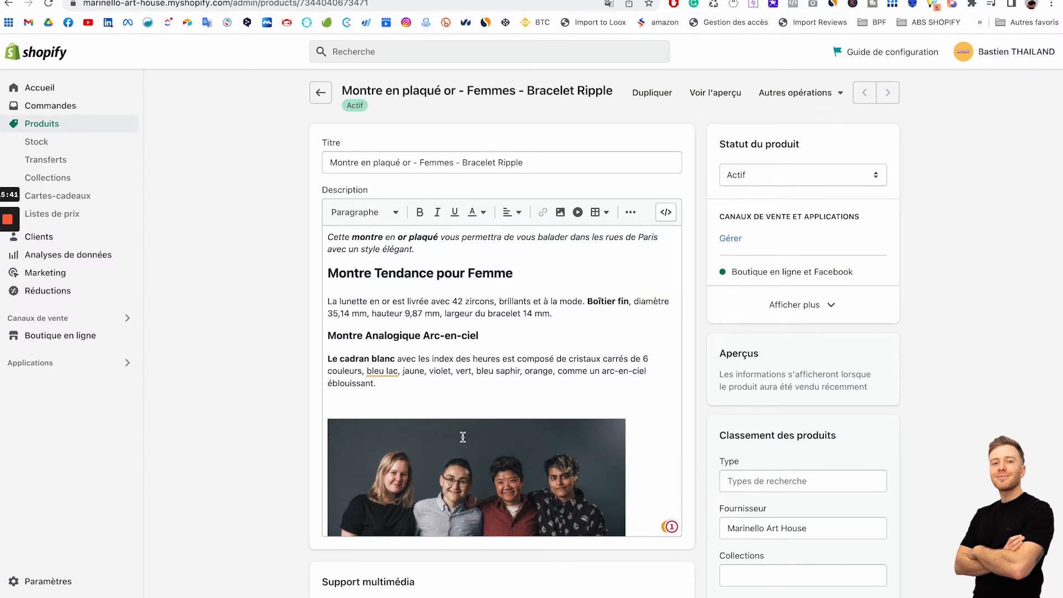
scroll(463, 437, "down", 1)
left_click(435, 359)
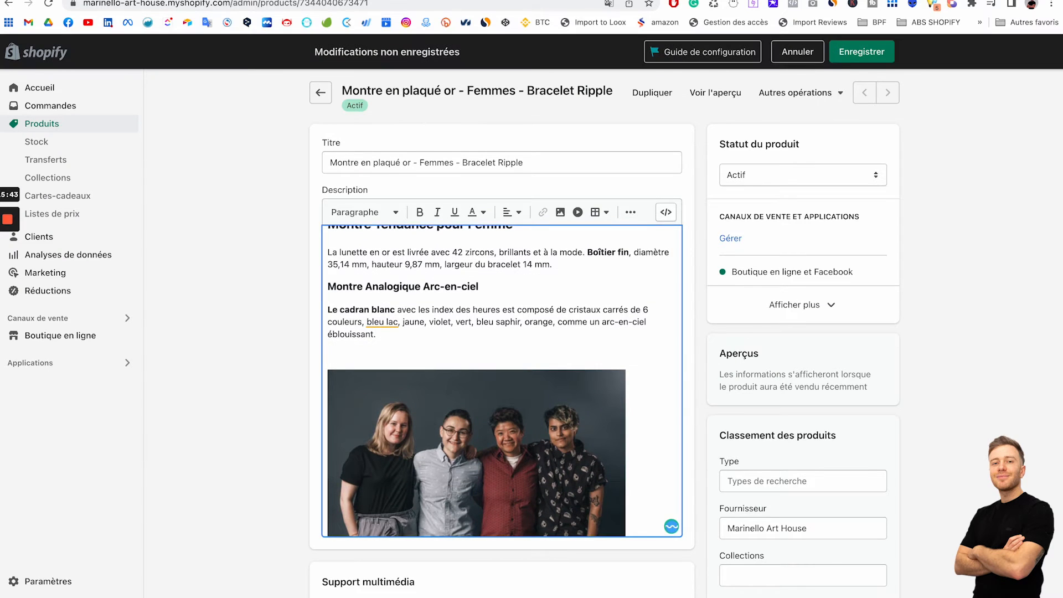
key("BackSpace")
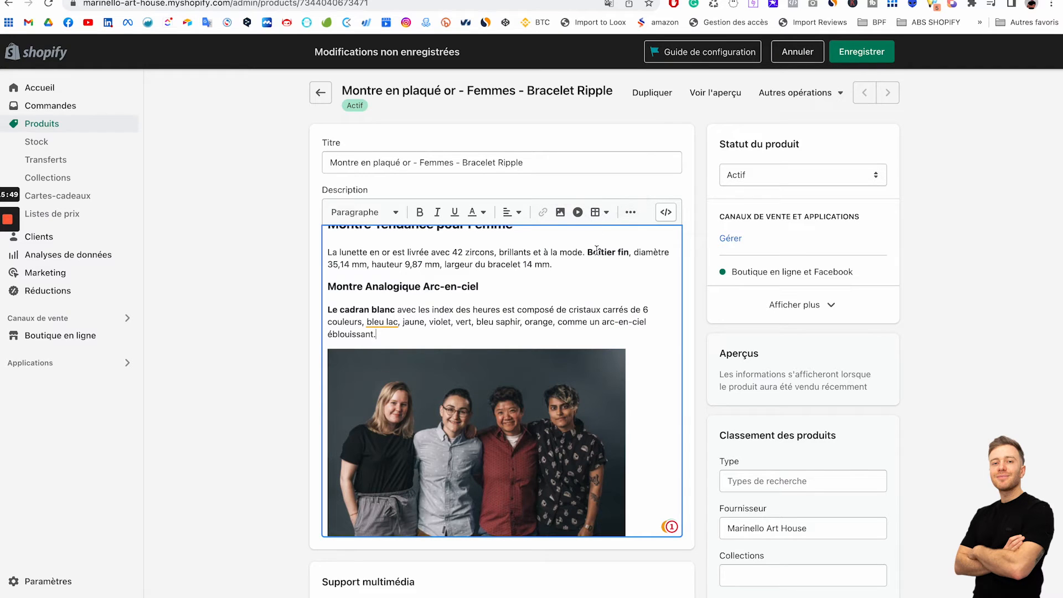
scroll(596, 250, "down", 1)
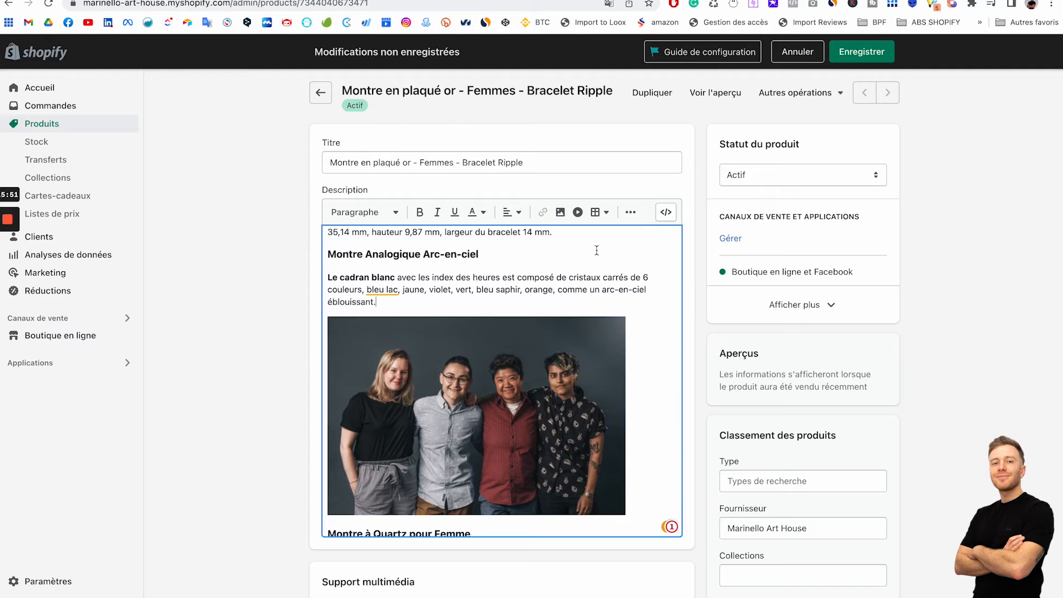
left_click(630, 212)
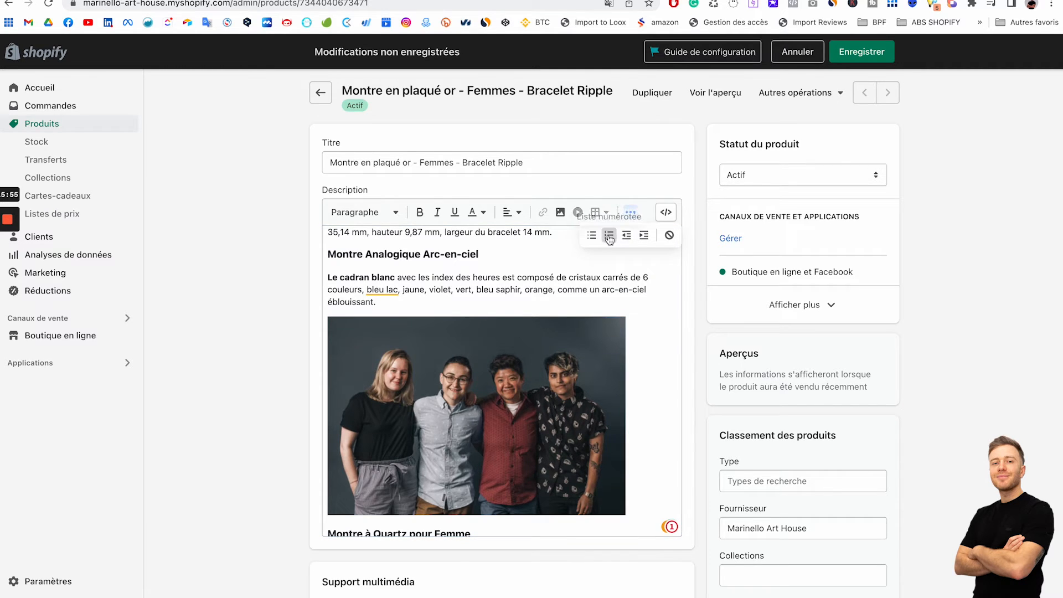
left_click(634, 295)
Set the physical product's shipping weight to 0,1 kg
scroll(634, 295, "down", 3)
scroll(633, 294, "down", 10)
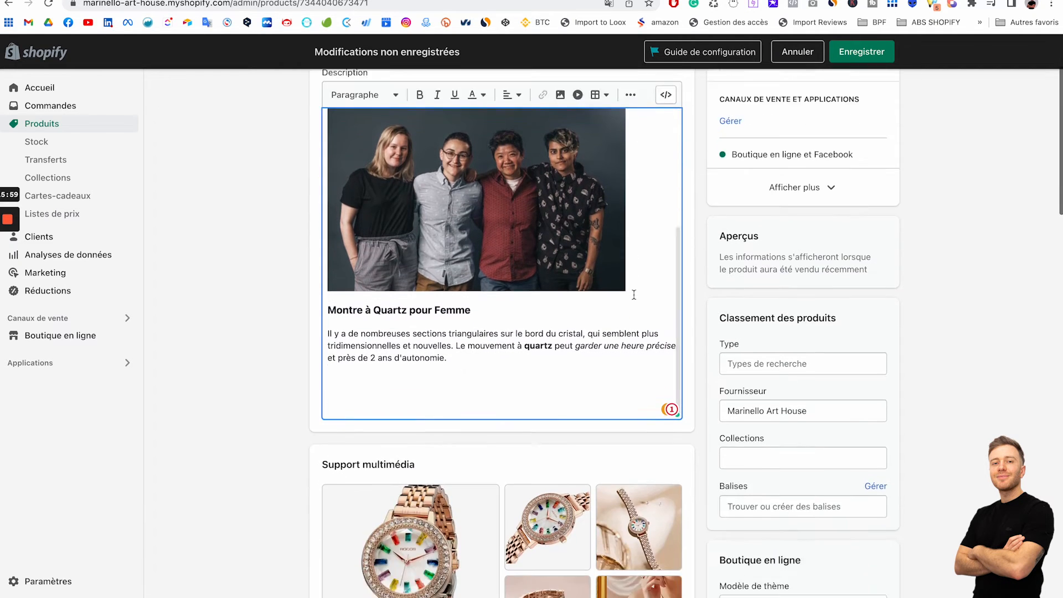
scroll(634, 298, "down", 10)
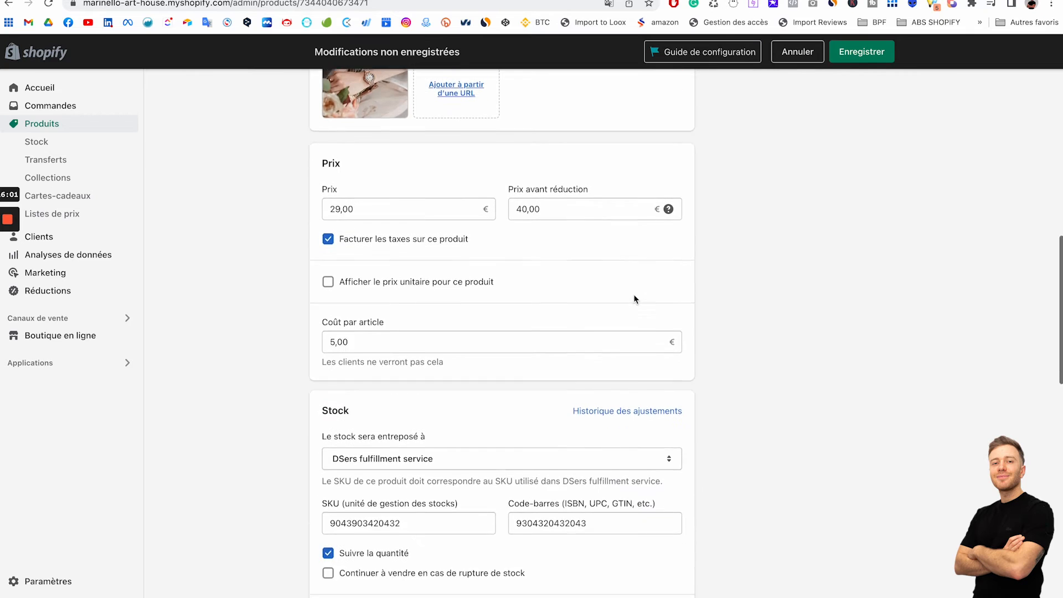
scroll(634, 299, "down", 6)
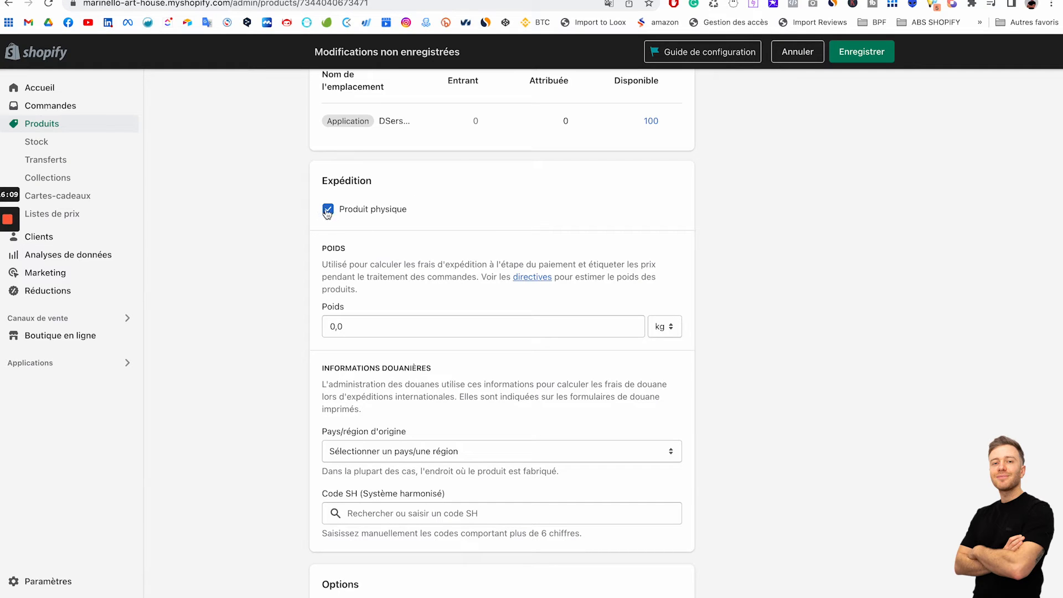
left_click(358, 327)
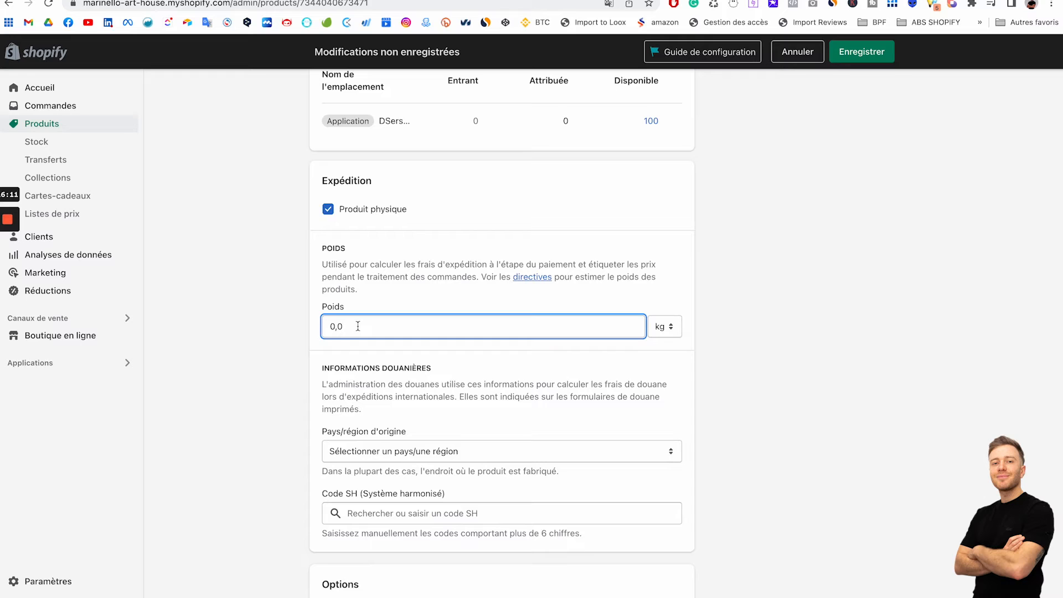
left_click(375, 286)
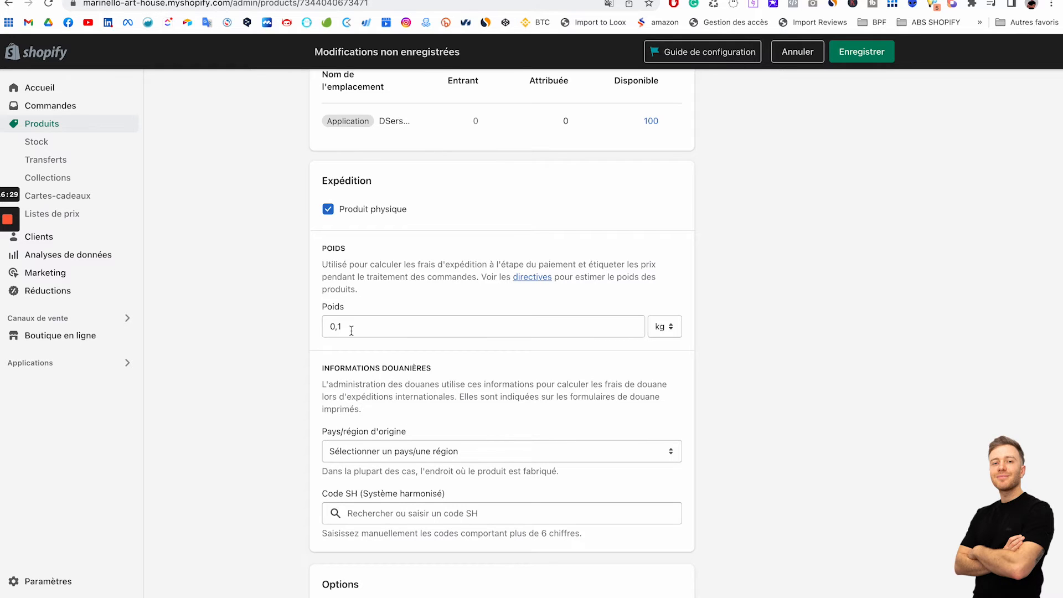
Set the country of origin in the customs information to France
scroll(351, 330, "down", 3)
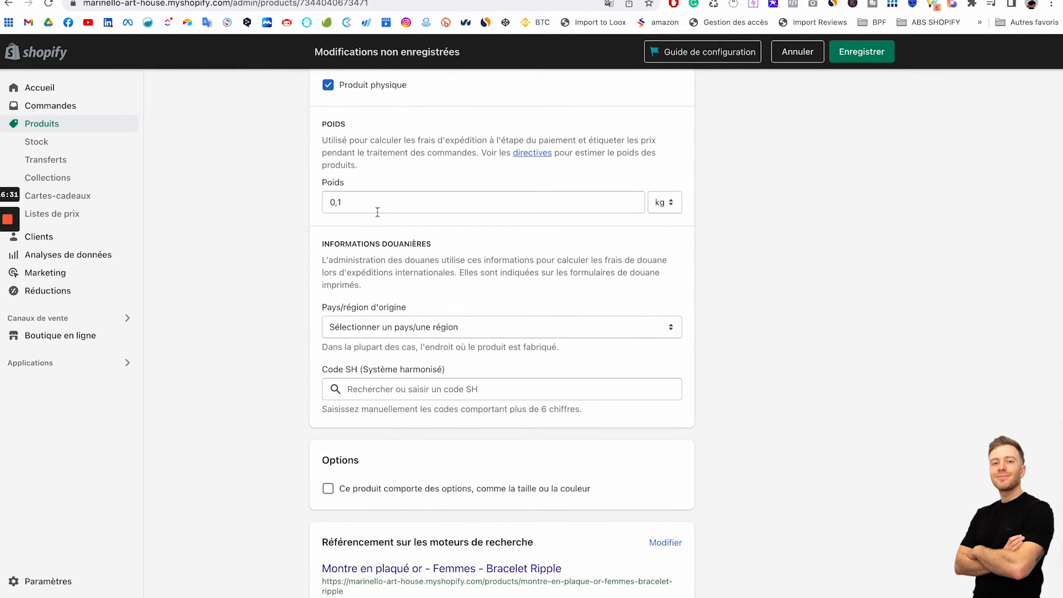
left_click(380, 325)
scroll(382, 332, "down", 5)
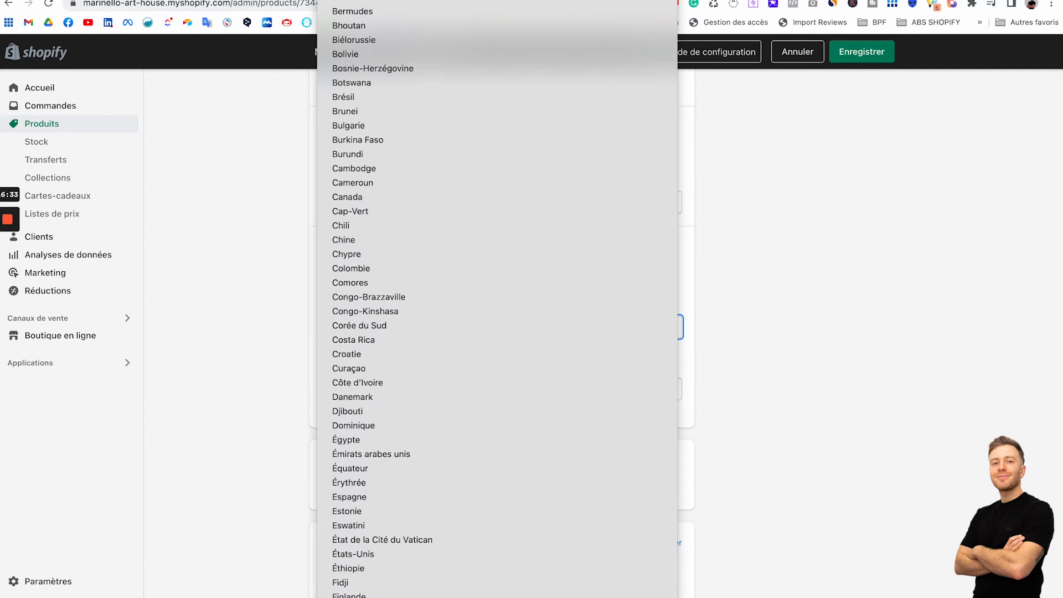
left_click(373, 512)
Search the harmonized system codes for "montre" and "bijoux", and assign code 7117.19 for costume jewellery in base metals
left_click(371, 386)
type("montre")
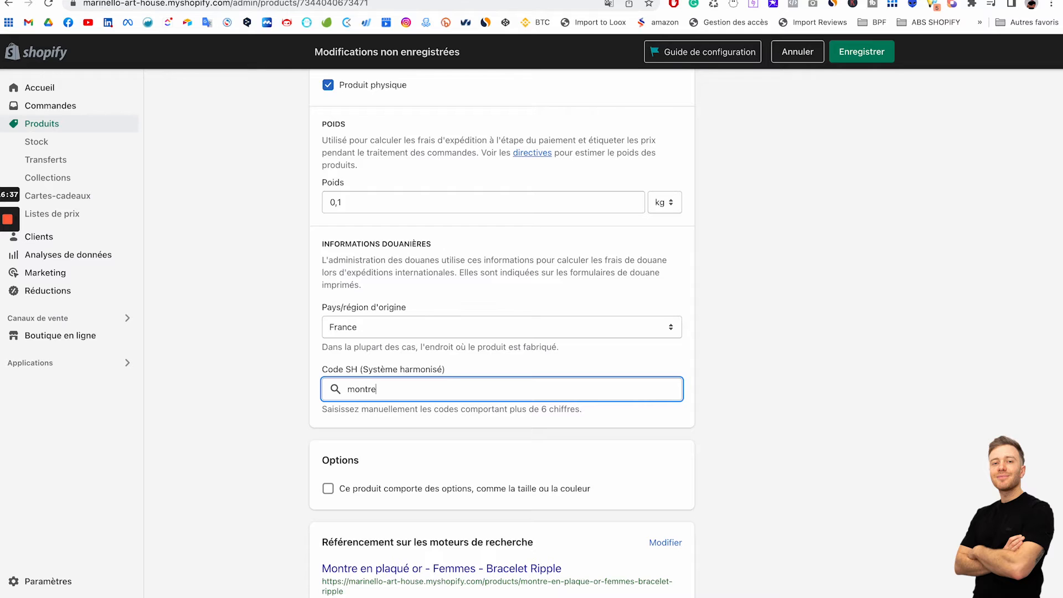
double_click(380, 385)
type("bijoux")
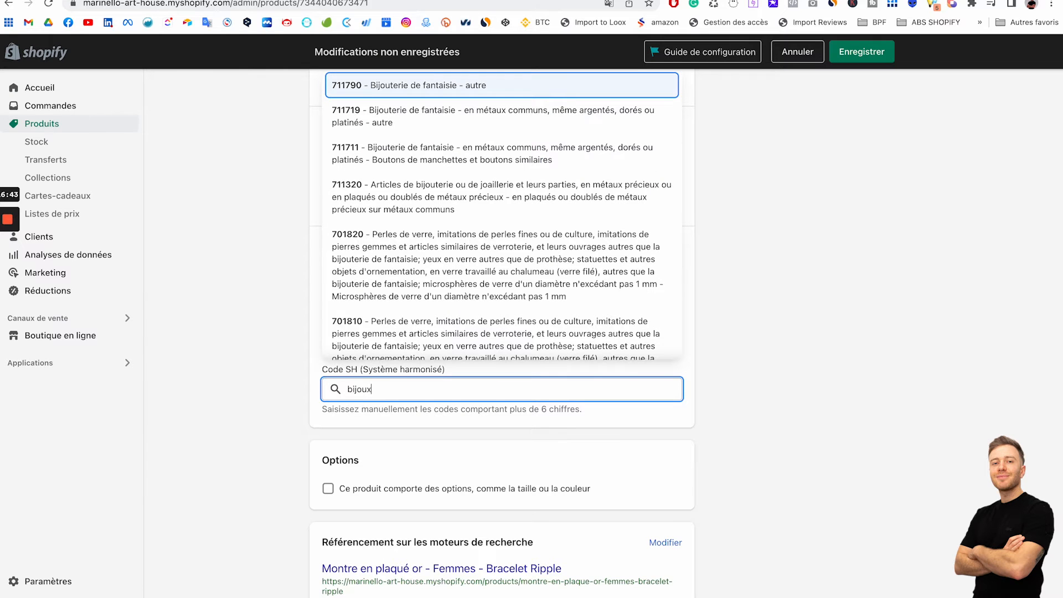
left_click(440, 113)
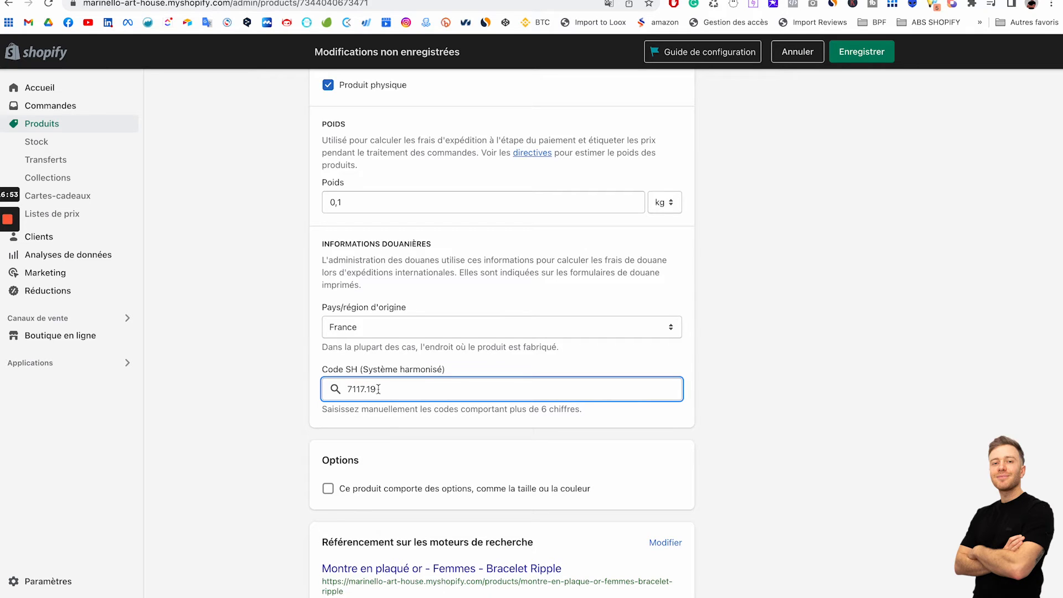
left_click(422, 366)
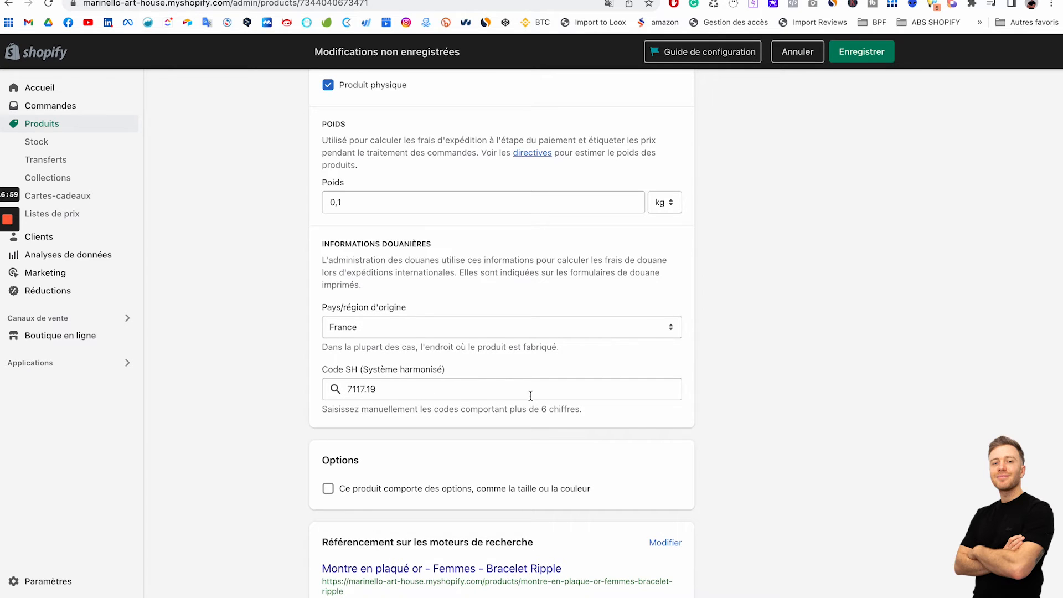
Check the shipping and customs details and save the product
scroll(530, 395, "up", 4)
scroll(535, 395, "down", 6)
scroll(536, 400, "up", 3)
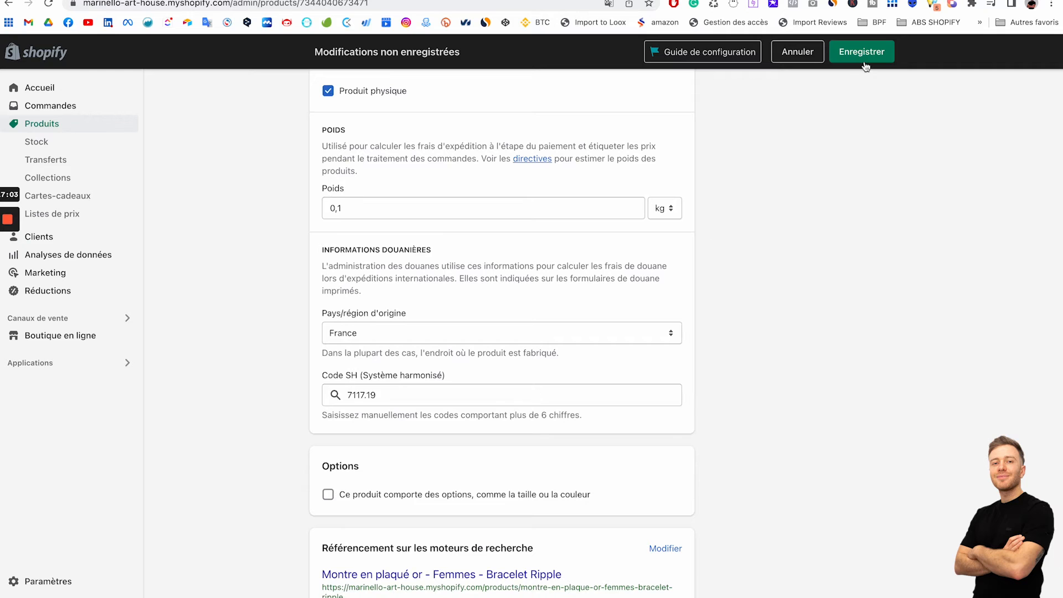
left_click(862, 56)
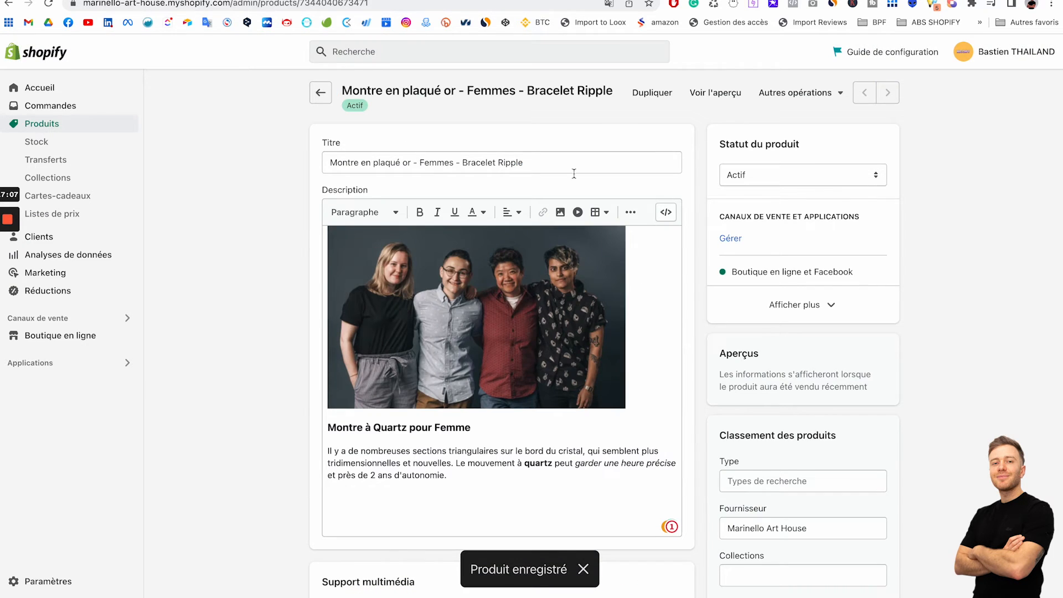
Review the saved product's description, stock, shipping and search listing sections, and examine its page in the store preview
scroll(486, 335, "up", 5)
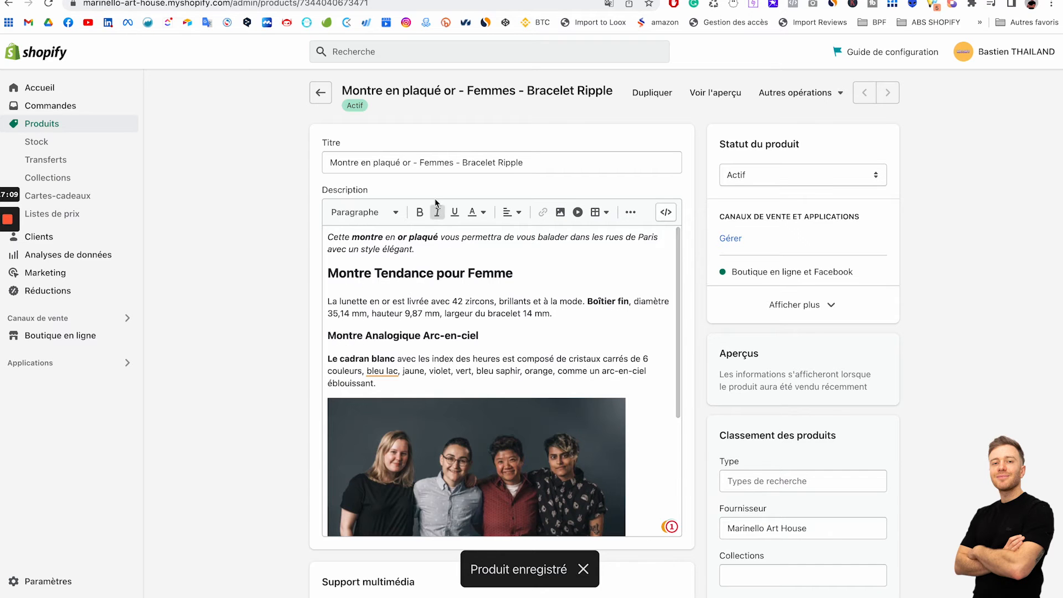
scroll(483, 340, "down", 15)
scroll(404, 322, "down", 10)
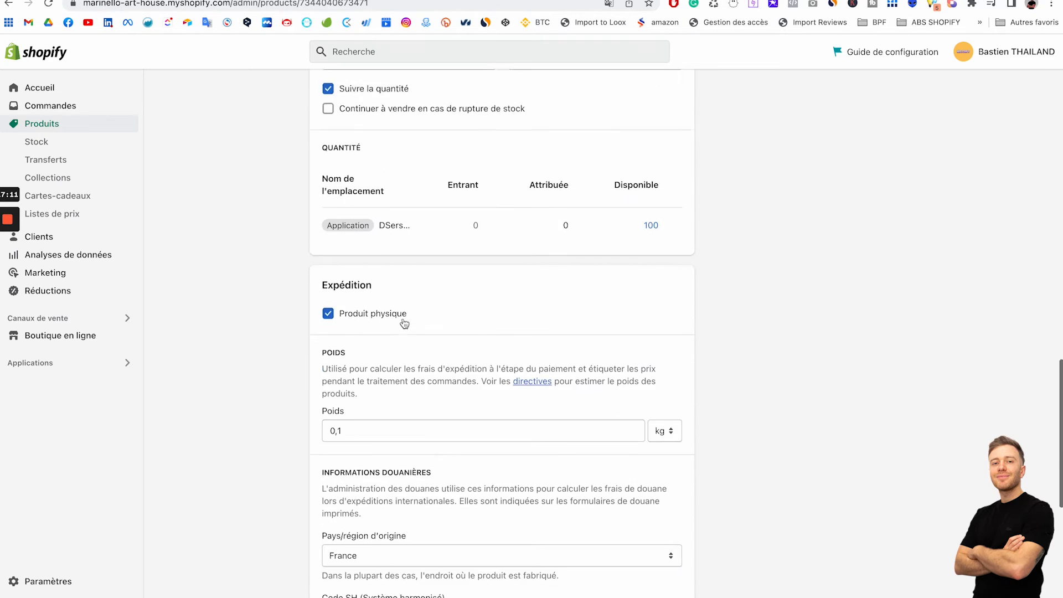
scroll(404, 323, "down", 5)
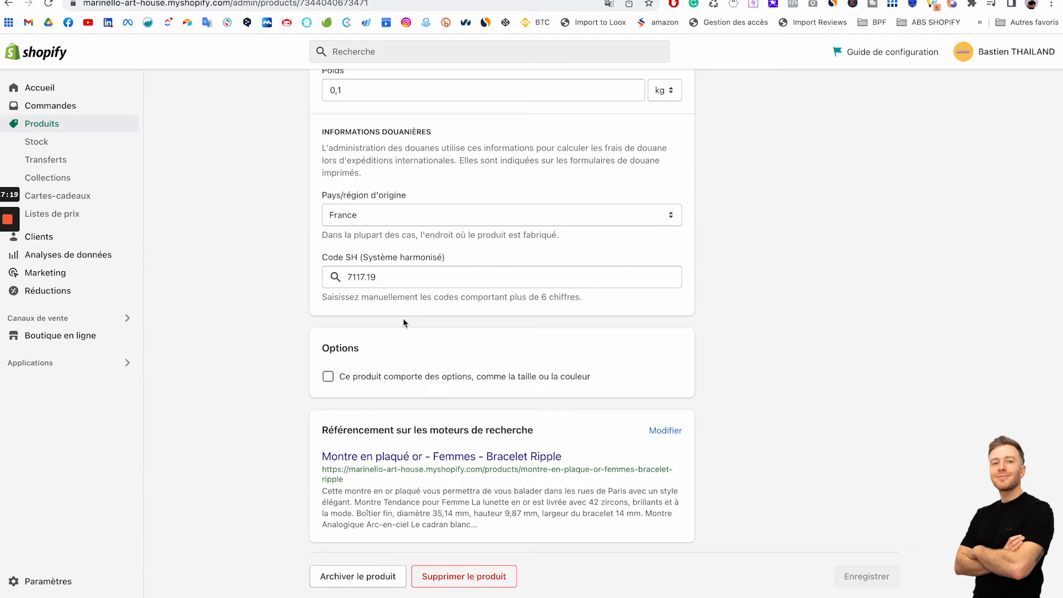
key("ctrl+Tab")
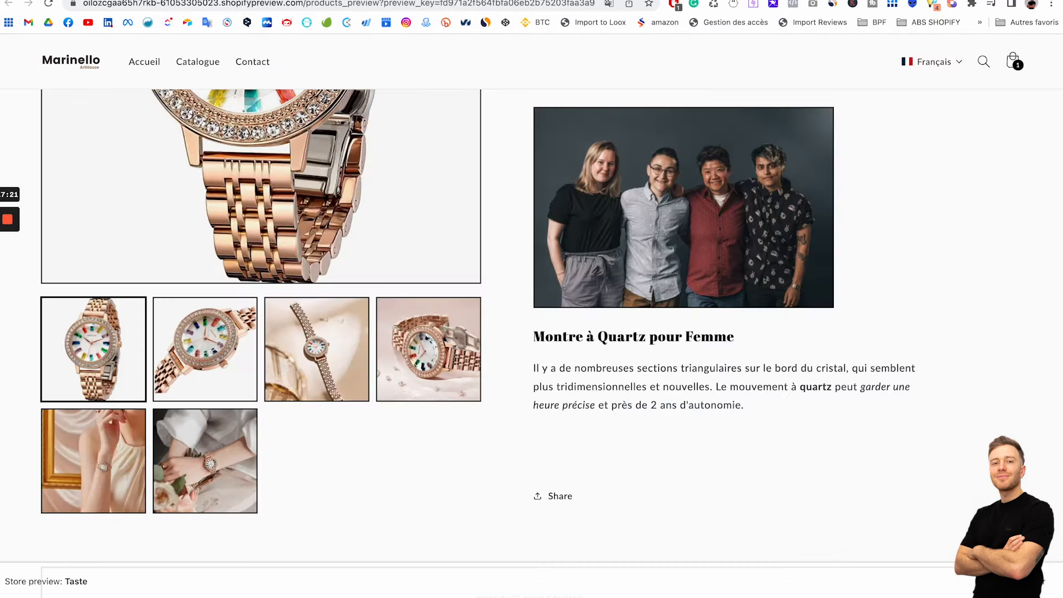
scroll(309, 264, "up", 5)
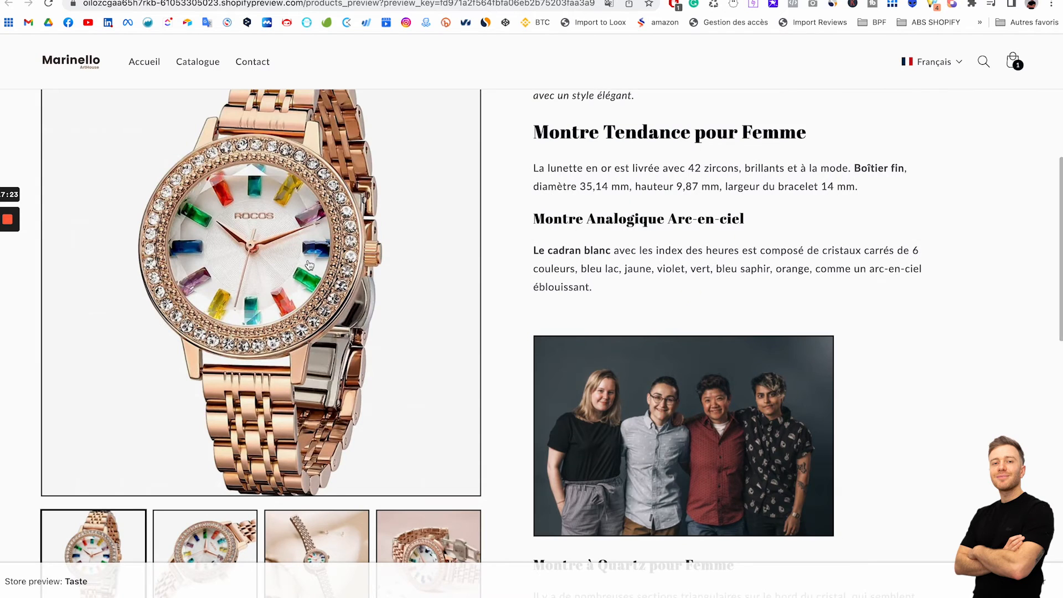
scroll(309, 265, "up", 6)
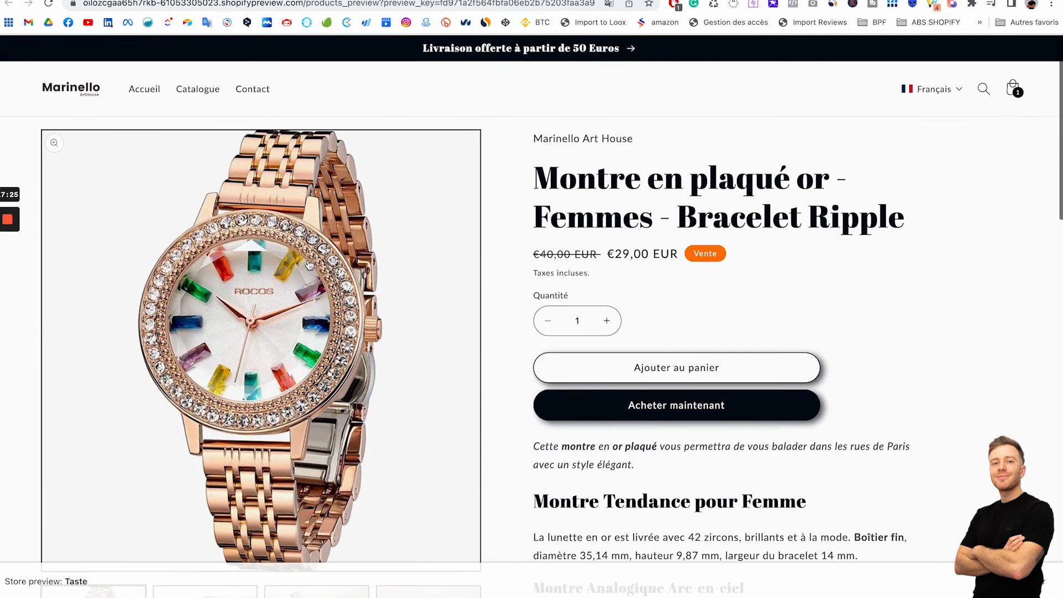
scroll(309, 265, "down", 1)
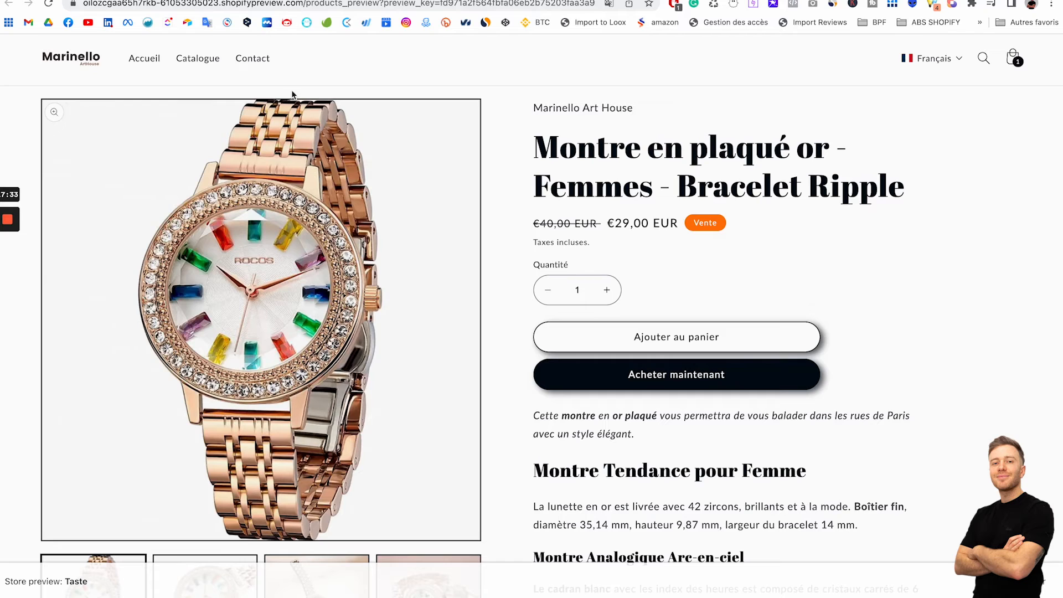
Return to the product editor, enable product options, and add a Couleur option with the values Gold and Silver
key("ctrl+shift+Tab")
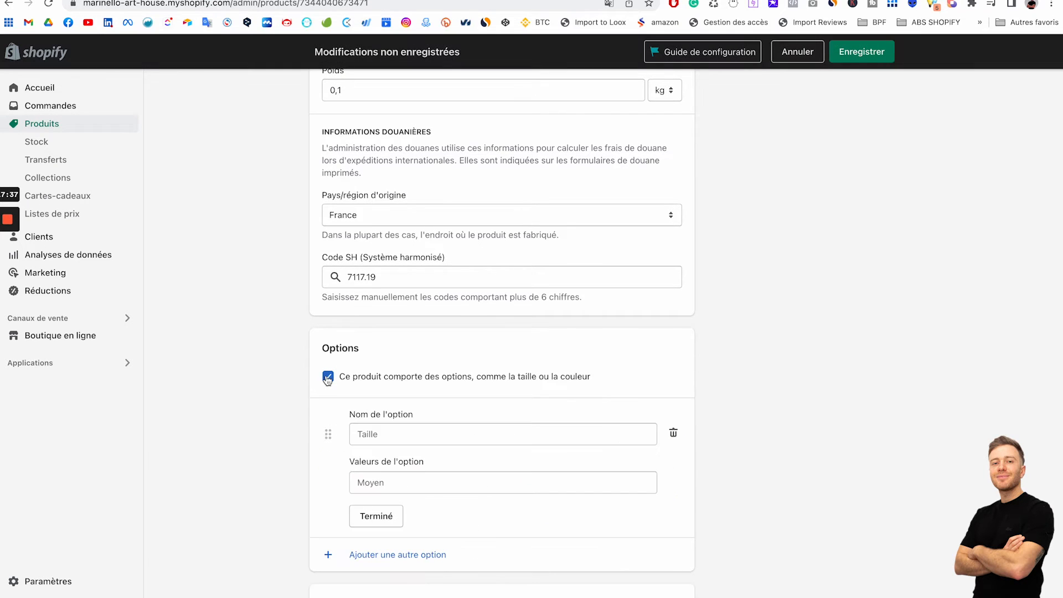
scroll(372, 430, "down", 3)
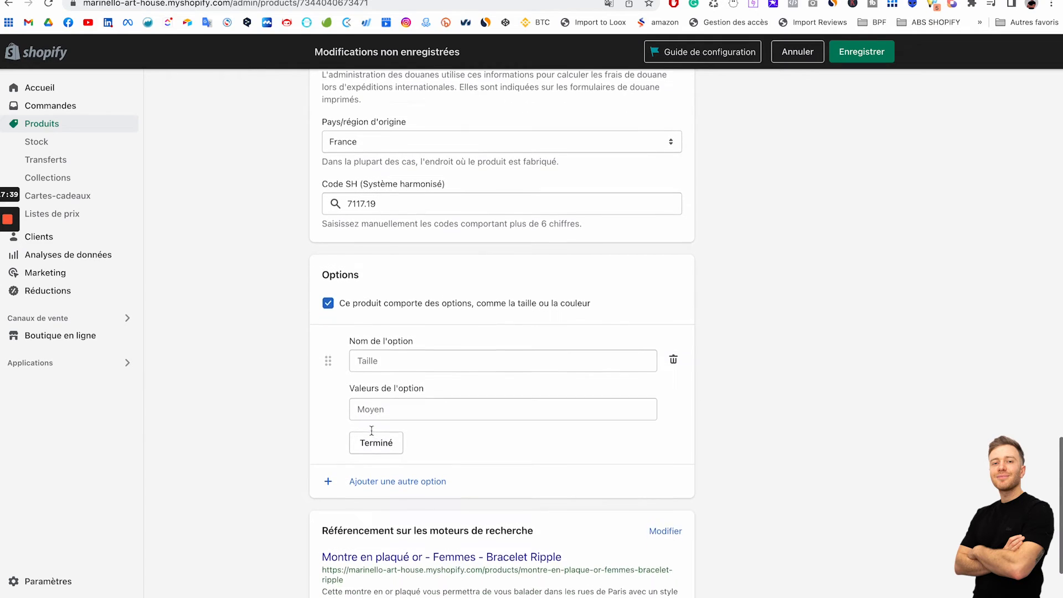
left_click(375, 326)
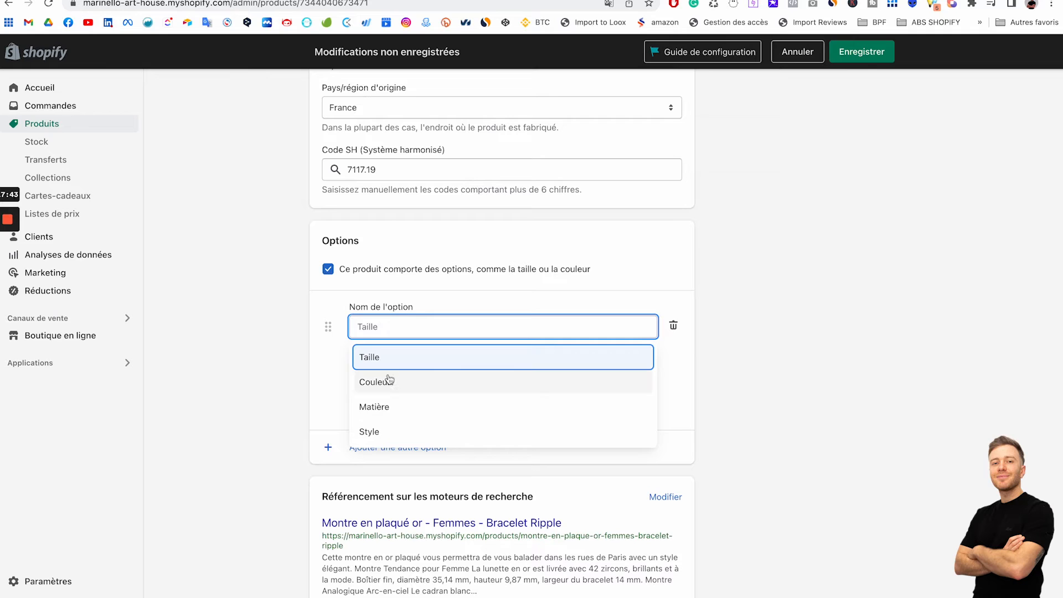
left_click(374, 381)
left_click(384, 374)
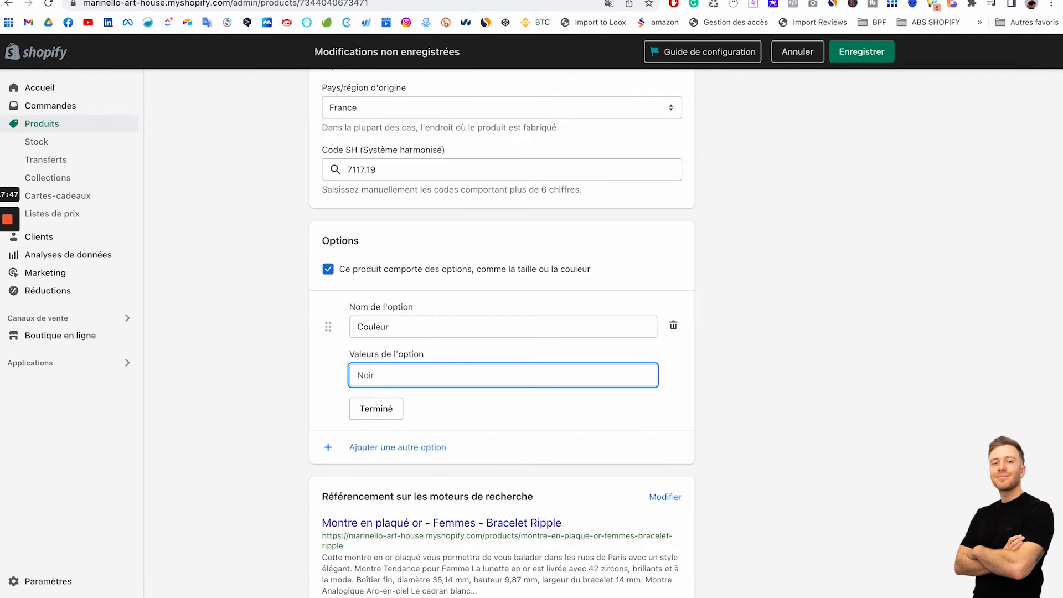
type("Gold")
left_click(379, 395)
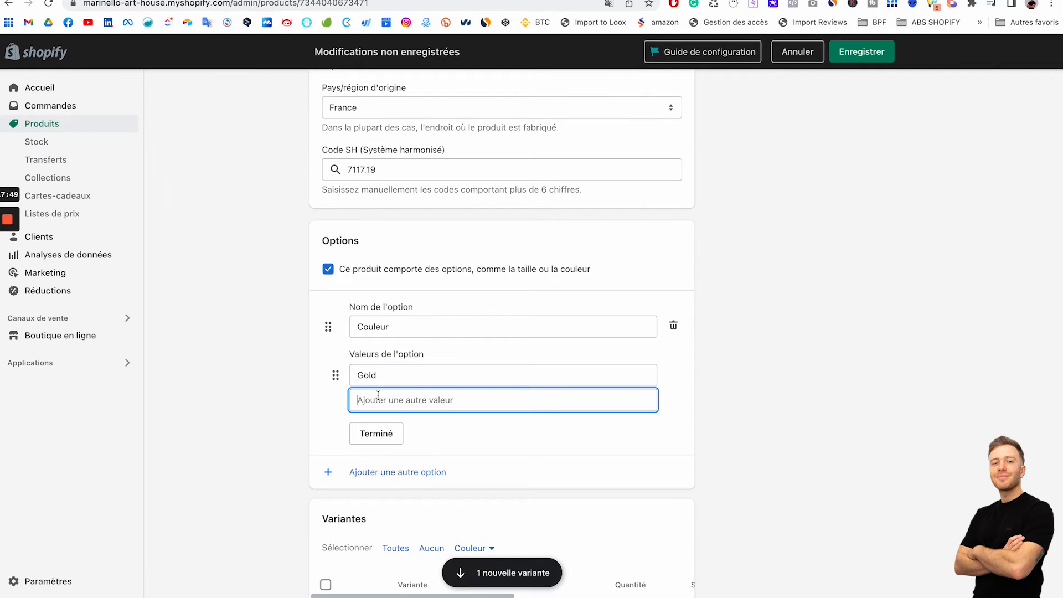
type("Silver")
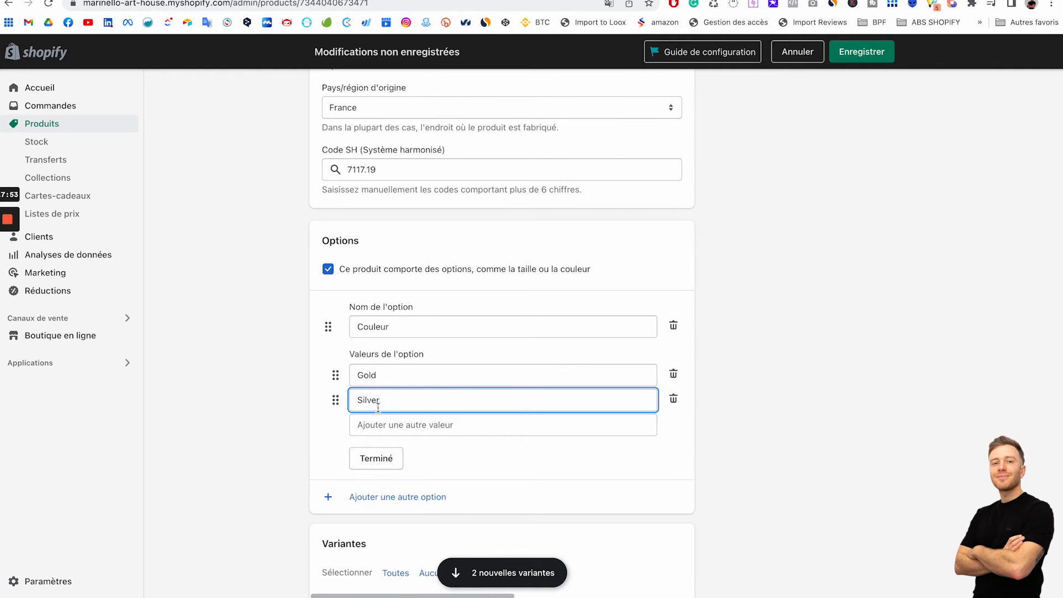
left_click(376, 459)
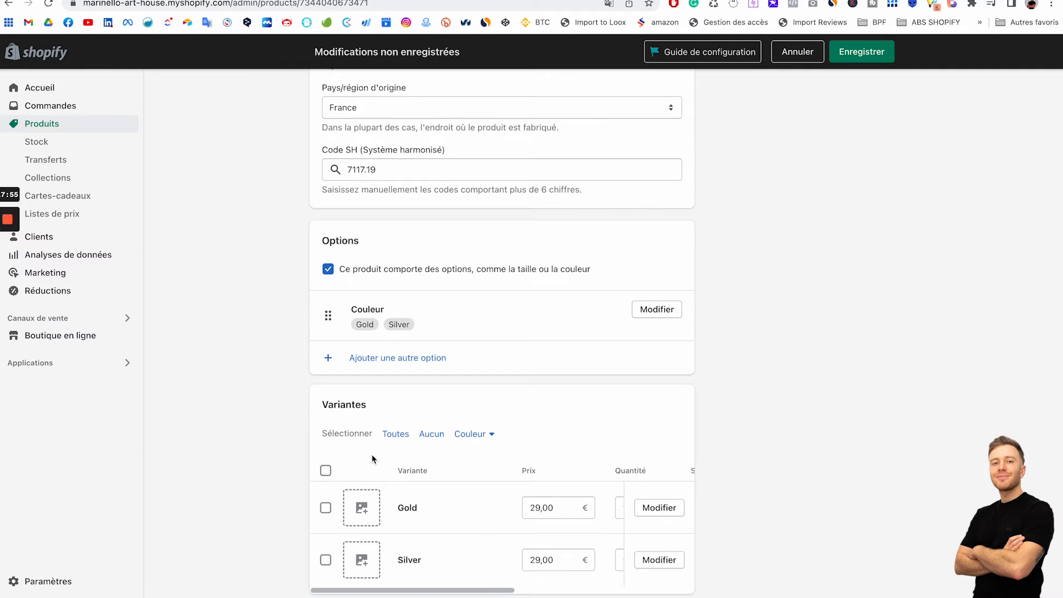
Add a second product option named Taille with the values S, M and L
left_click(387, 360)
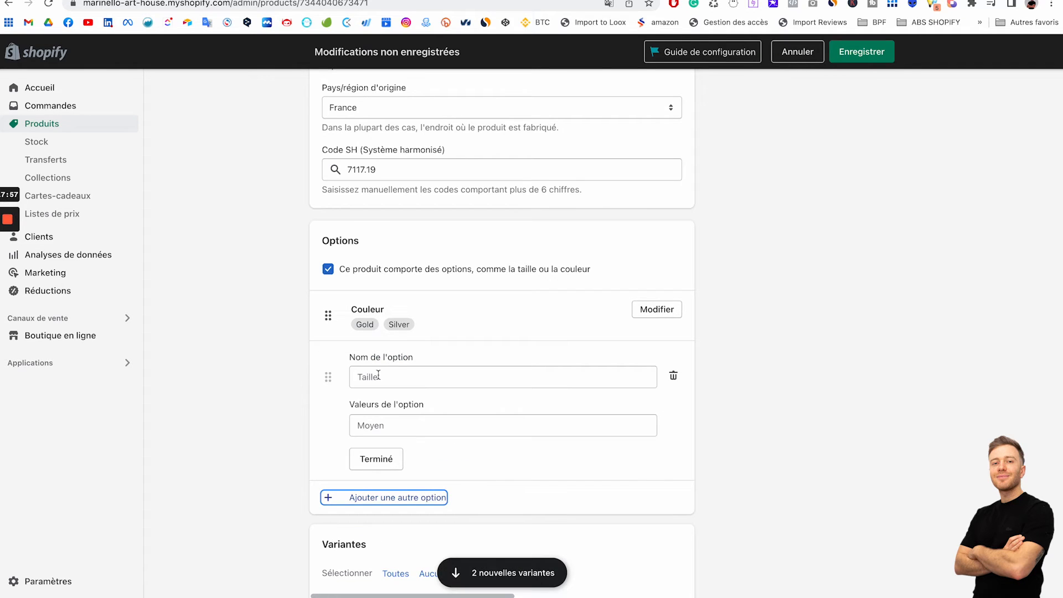
left_click(377, 376)
left_click(370, 407)
left_click(373, 422)
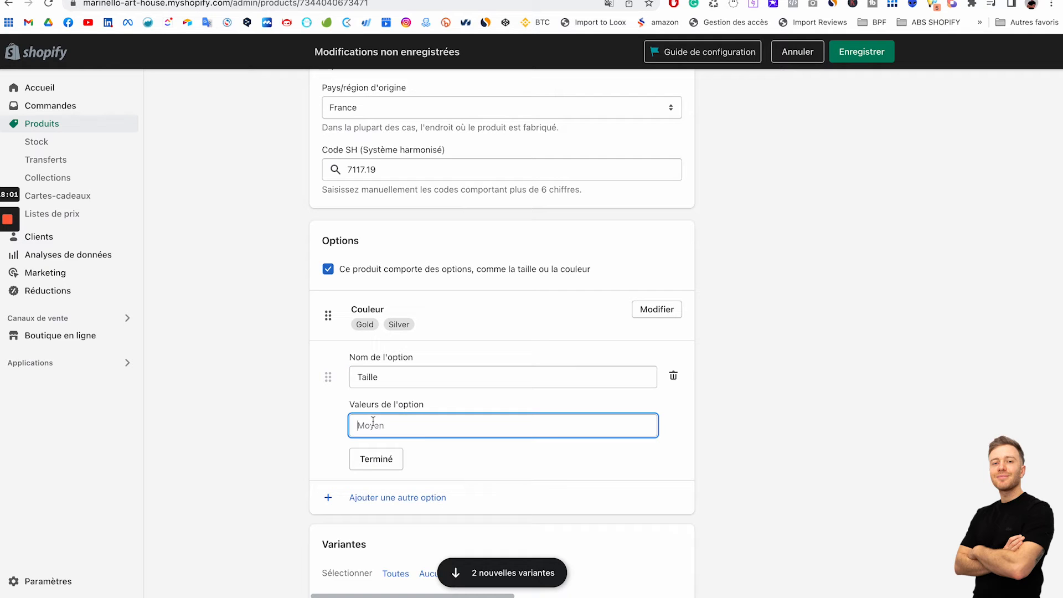
type("S")
left_click(369, 446)
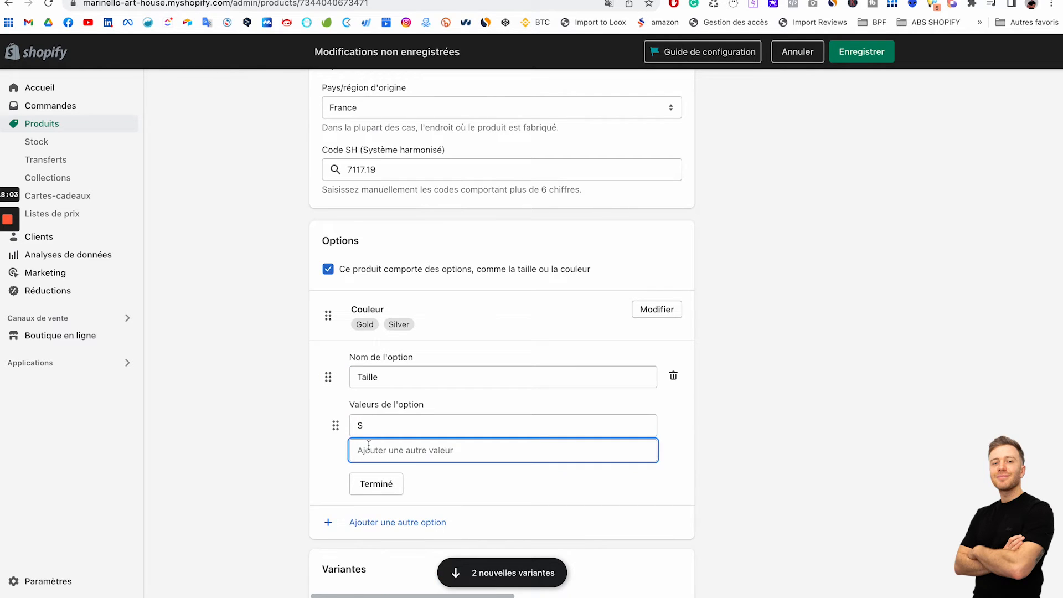
type("M")
left_click(369, 471)
type("L")
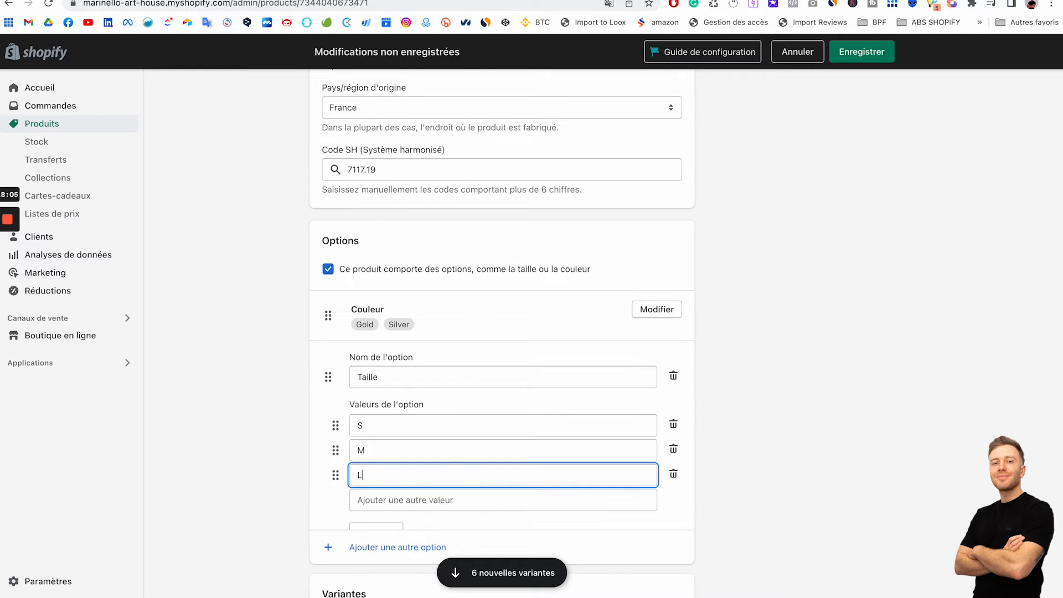
left_click(366, 534)
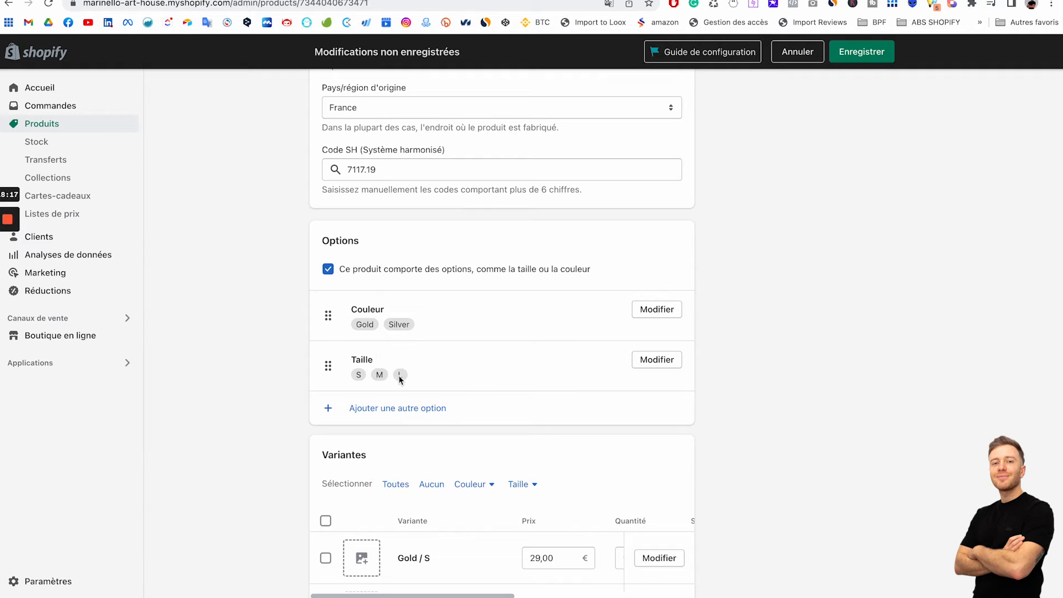
Examine the prices, quantities, SKUs and barcodes of the colour and size variants, and save the product
scroll(400, 376, "down", 6)
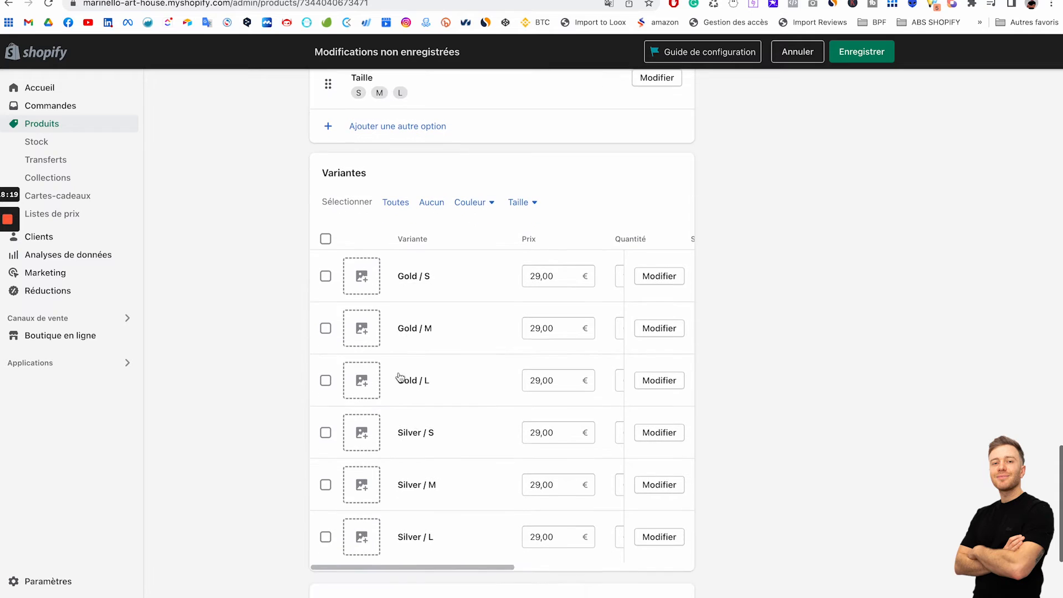
scroll(421, 358, "right", 3)
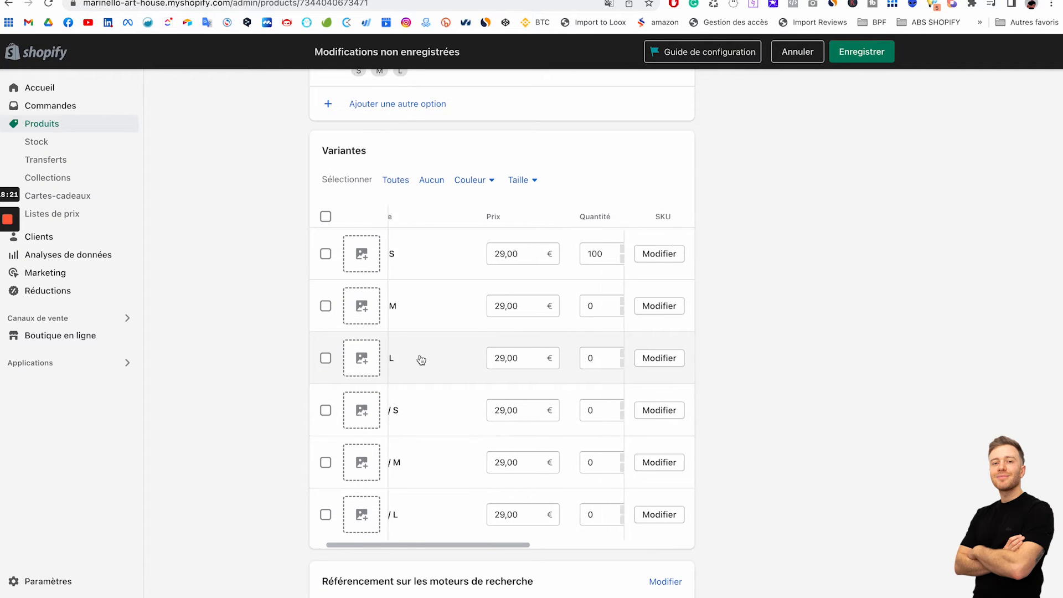
scroll(421, 360, "right", 3)
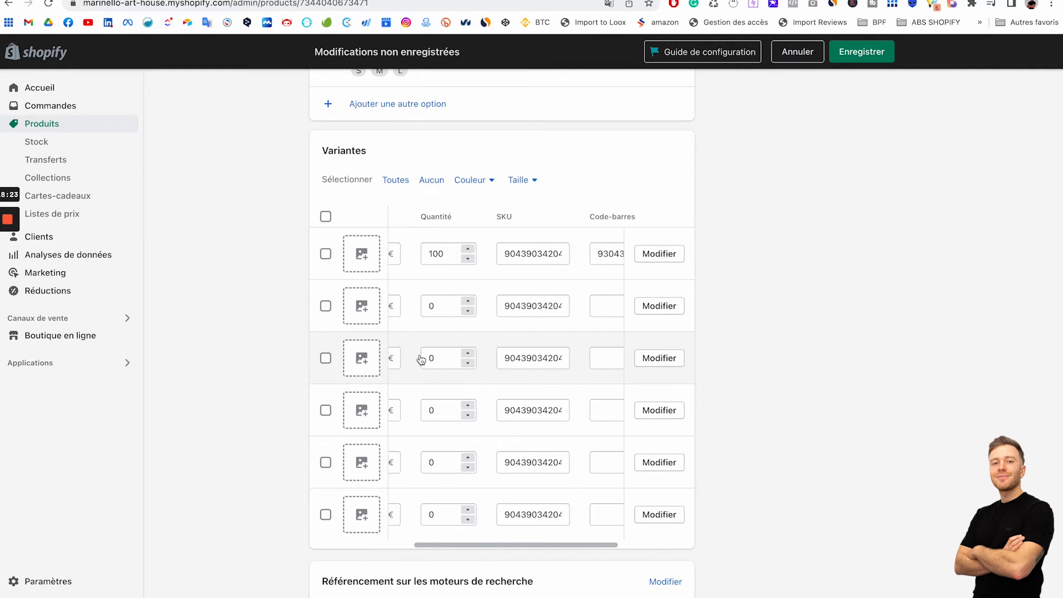
scroll(536, 375, "right", 3)
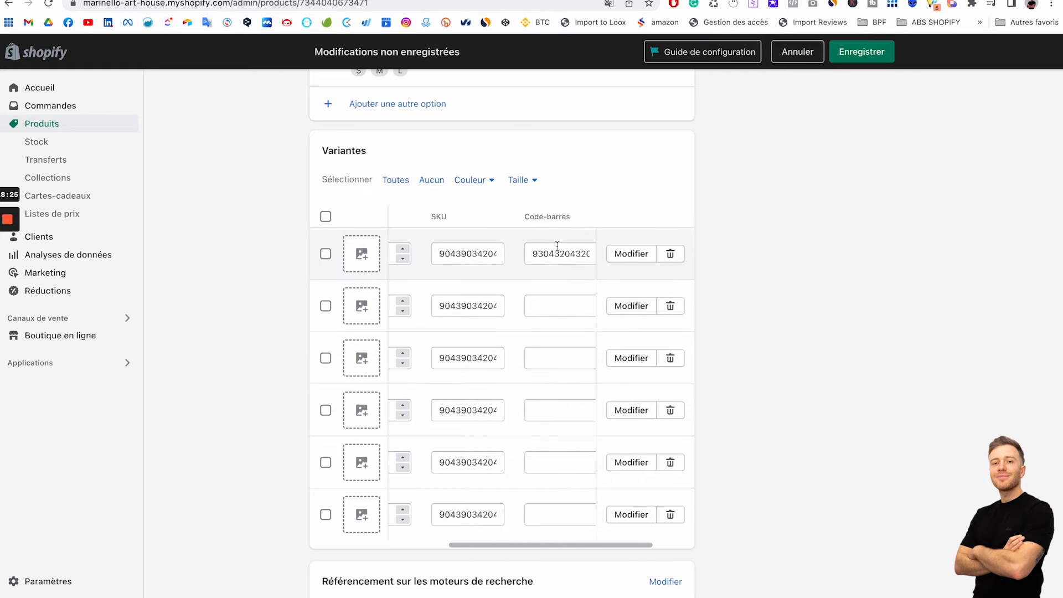
scroll(551, 450, "left", 5)
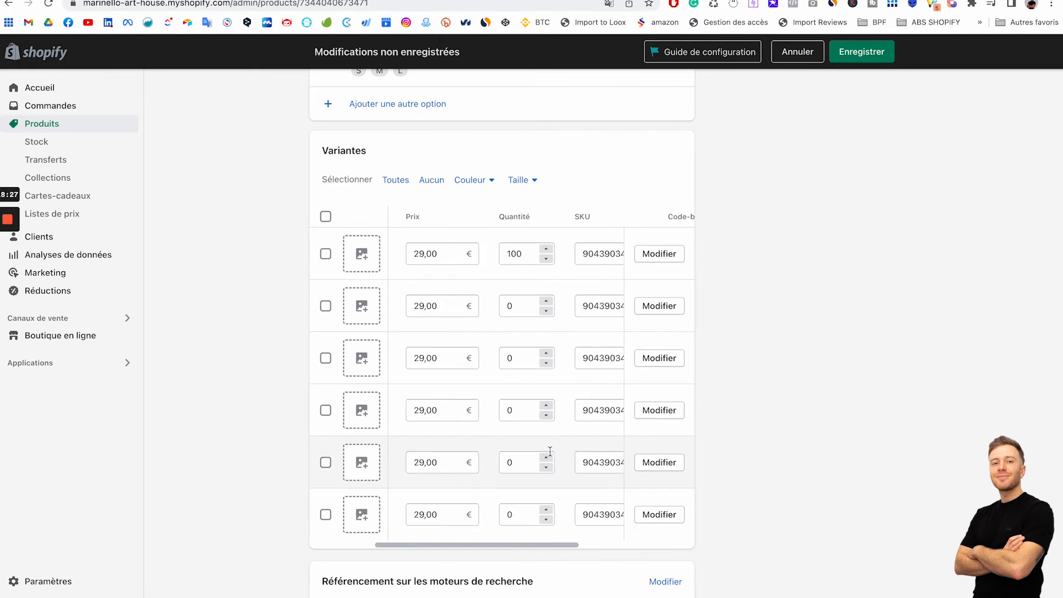
scroll(549, 452, "left", 1)
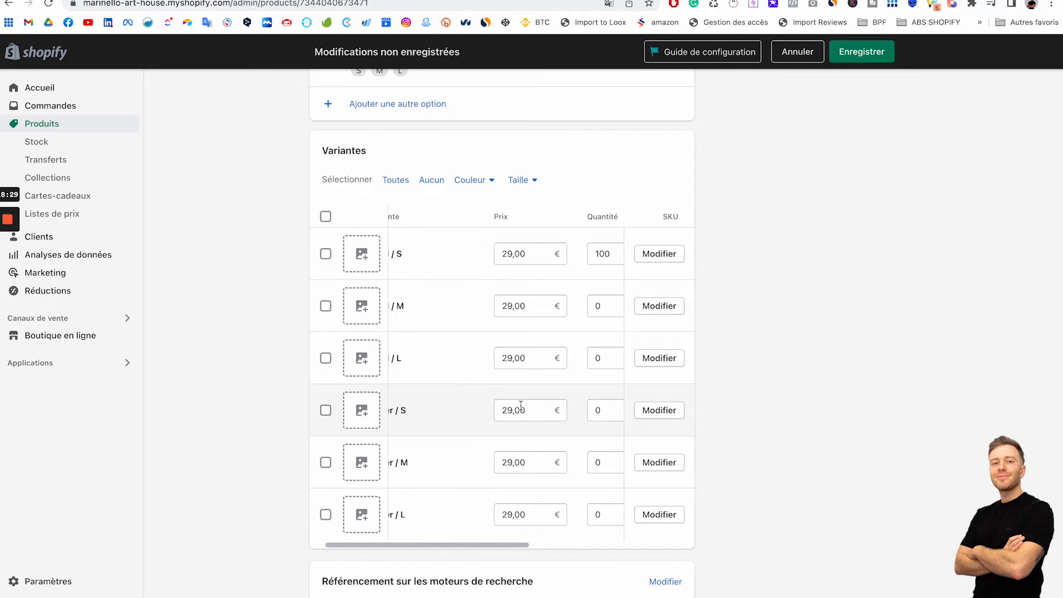
scroll(525, 433, "down", 1)
scroll(525, 434, "left", 2)
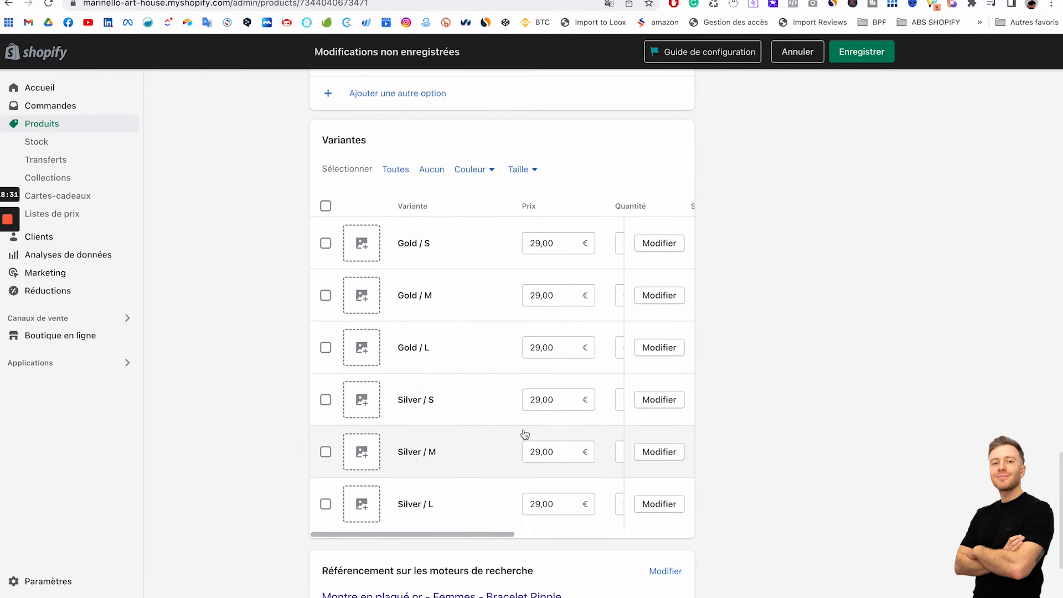
left_click(860, 54)
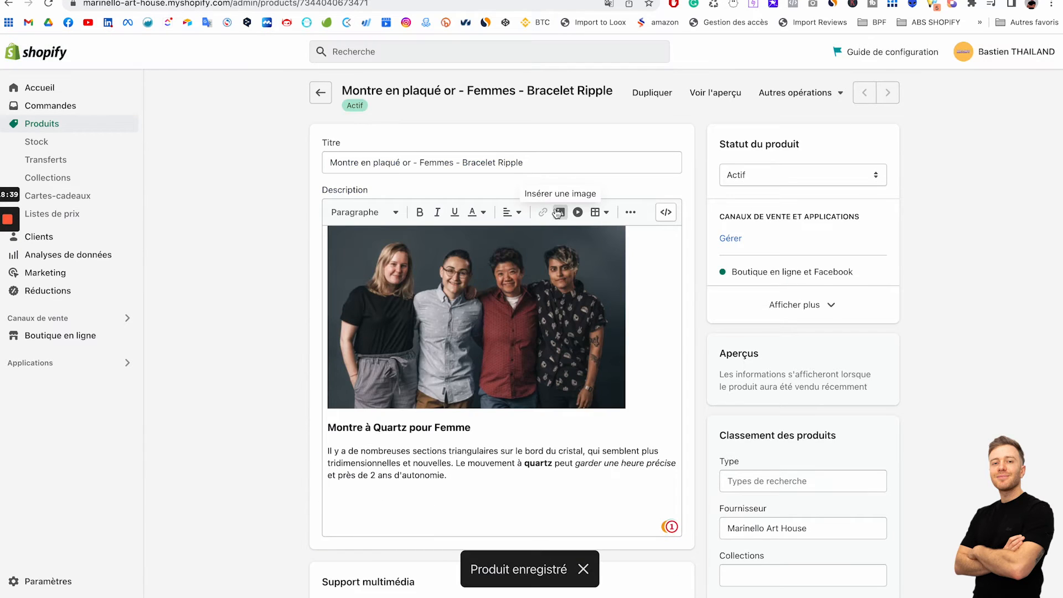
Assign the front-facing watch photo with the white background to the Gold / S variant and save the product
scroll(555, 209, "down", 8)
scroll(555, 209, "down", 10)
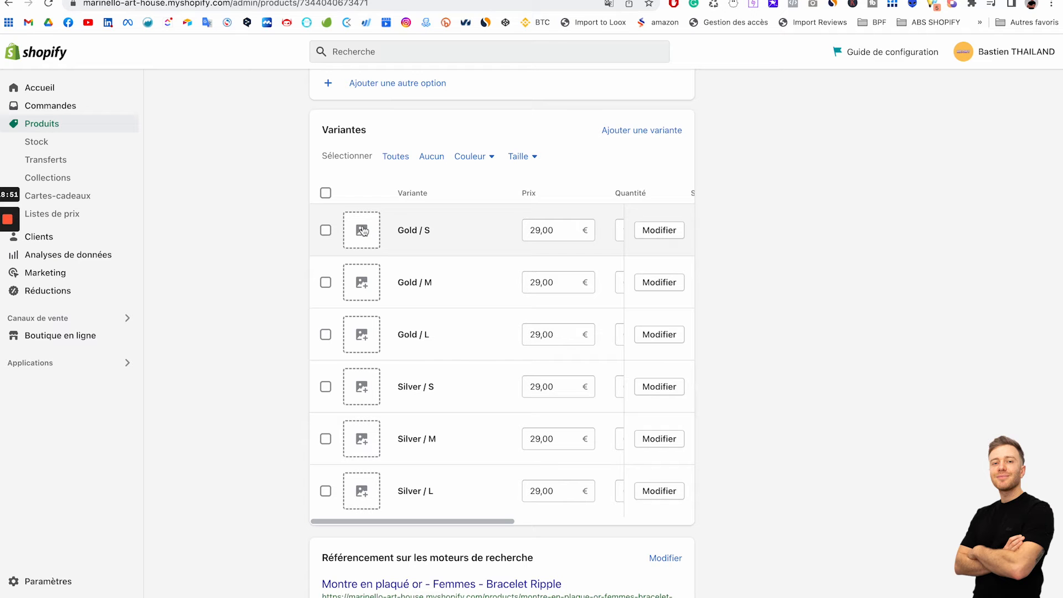
left_click(414, 237)
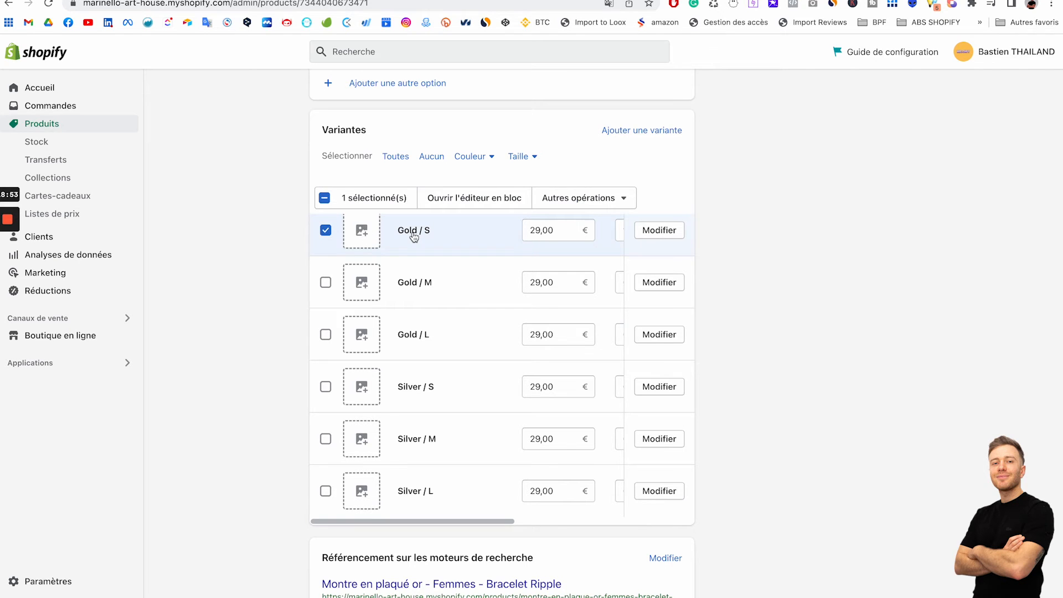
left_click(377, 244)
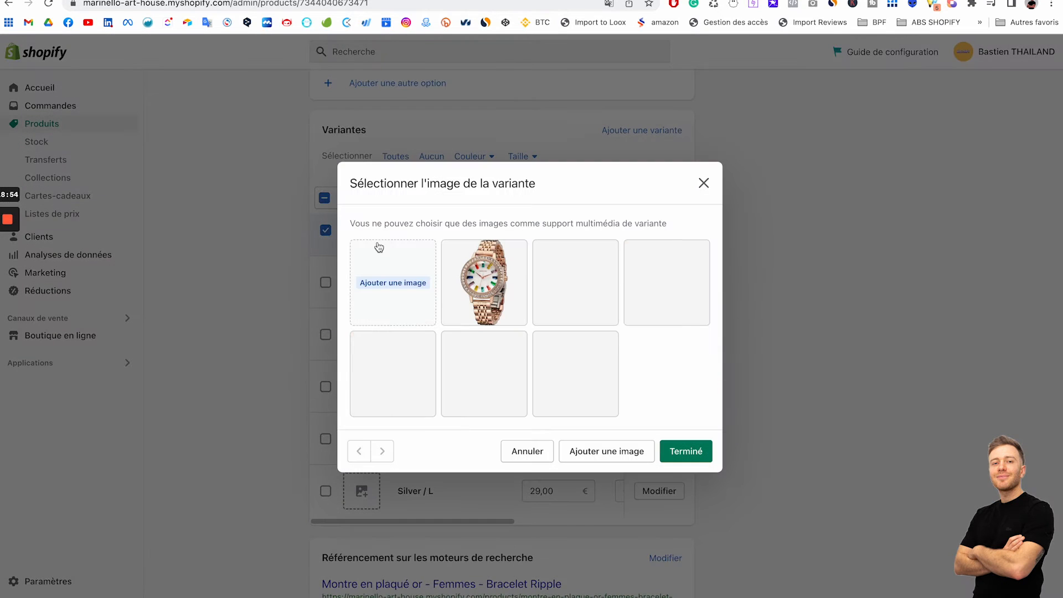
left_click(484, 282)
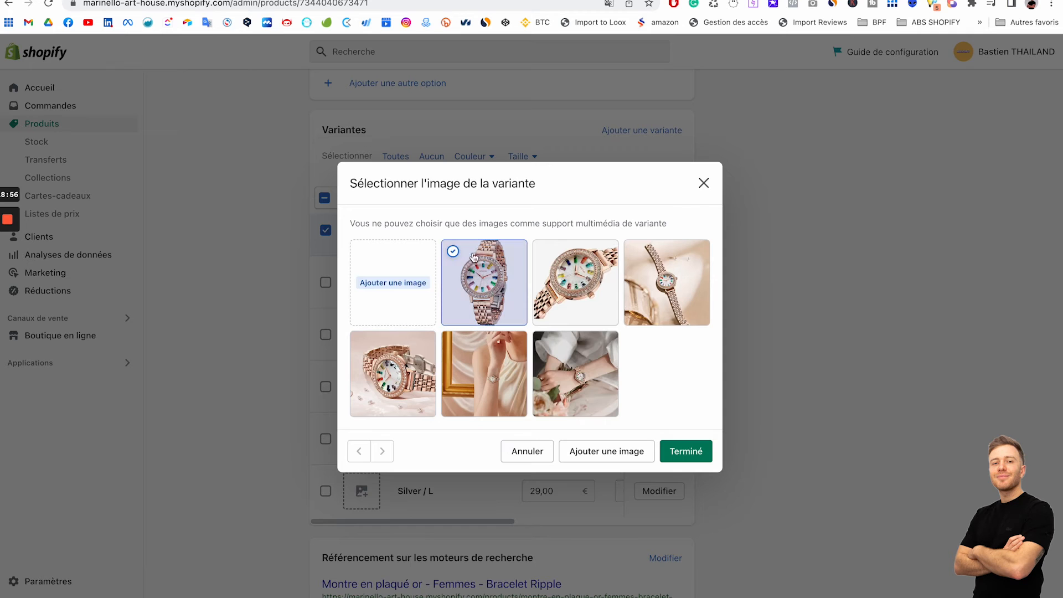
left_click(692, 453)
scroll(554, 360, "up", 1)
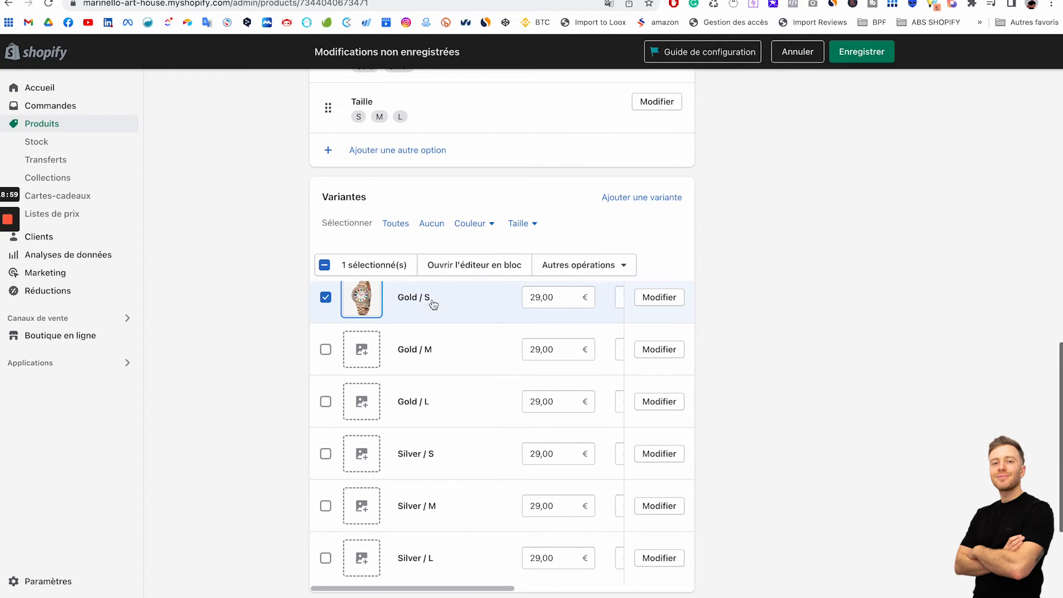
left_click(863, 50)
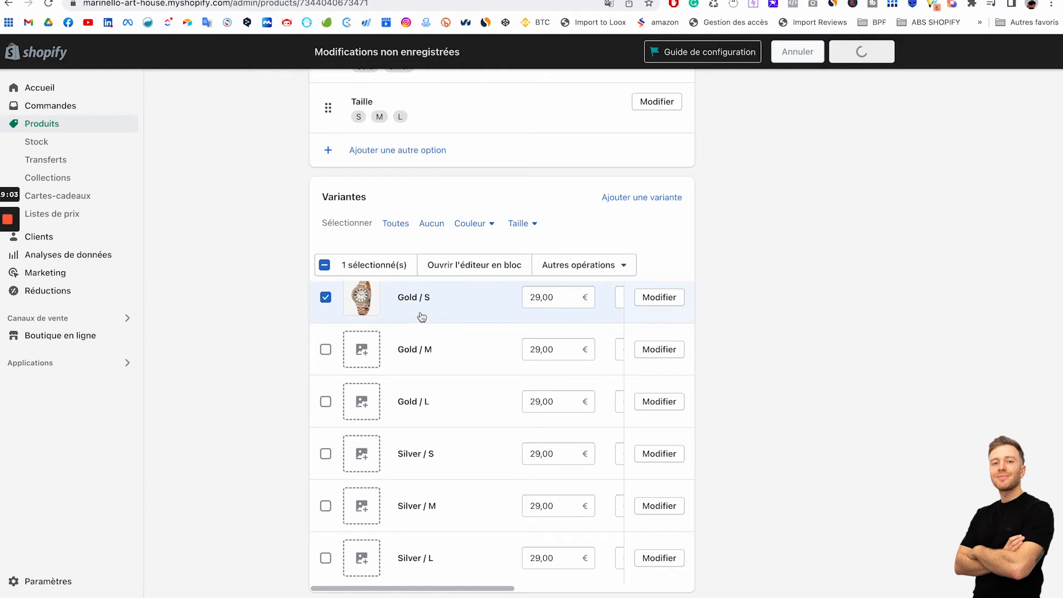
Deselect the Gold / S variant, examine its options, pricing, stock and shipping details, and open the Gold / M variant
scroll(486, 377, "down", 7)
scroll(485, 377, "down", 10)
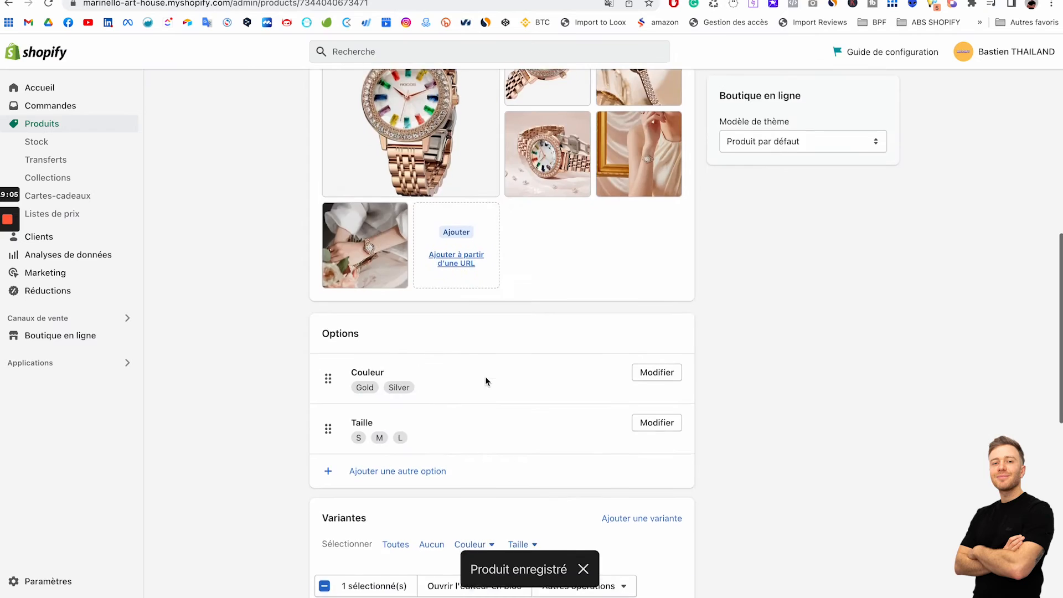
left_click(326, 220)
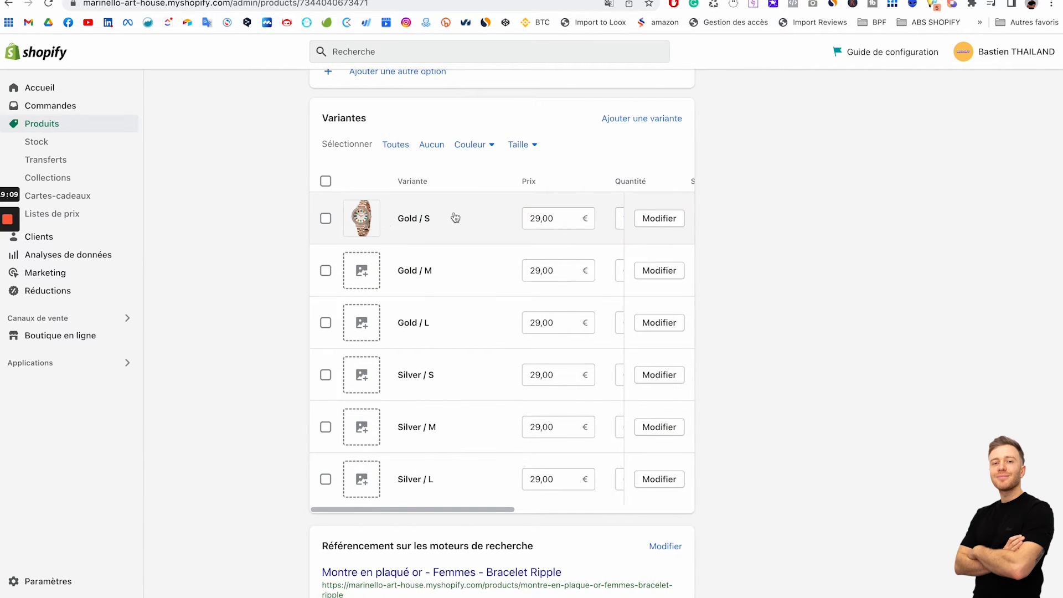
left_click(659, 220)
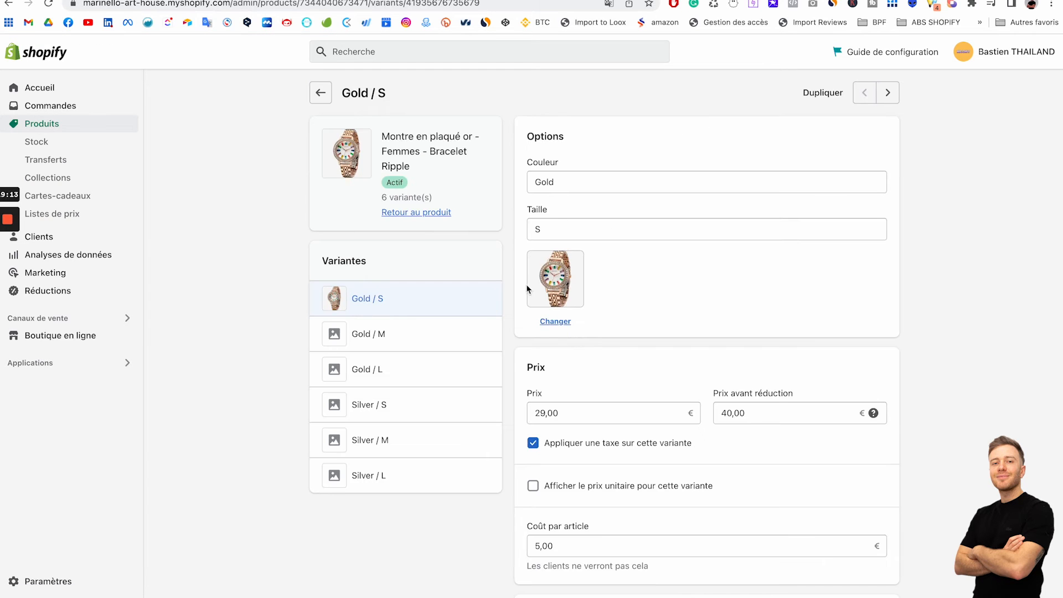
scroll(493, 311, "down", 4)
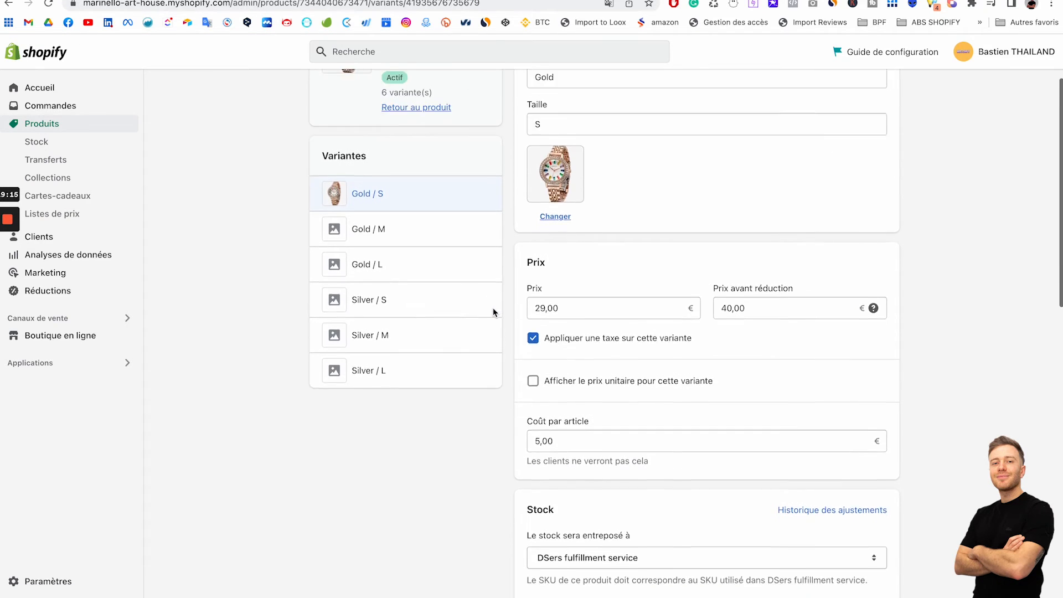
scroll(584, 236, "up", 4)
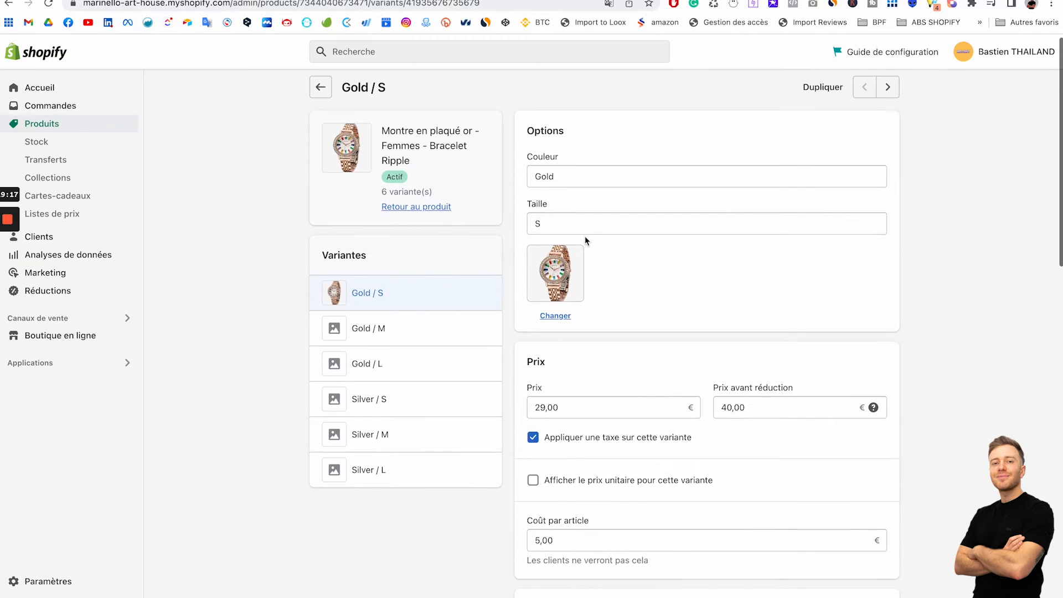
scroll(690, 455, "down", 10)
scroll(690, 455, "down", 9)
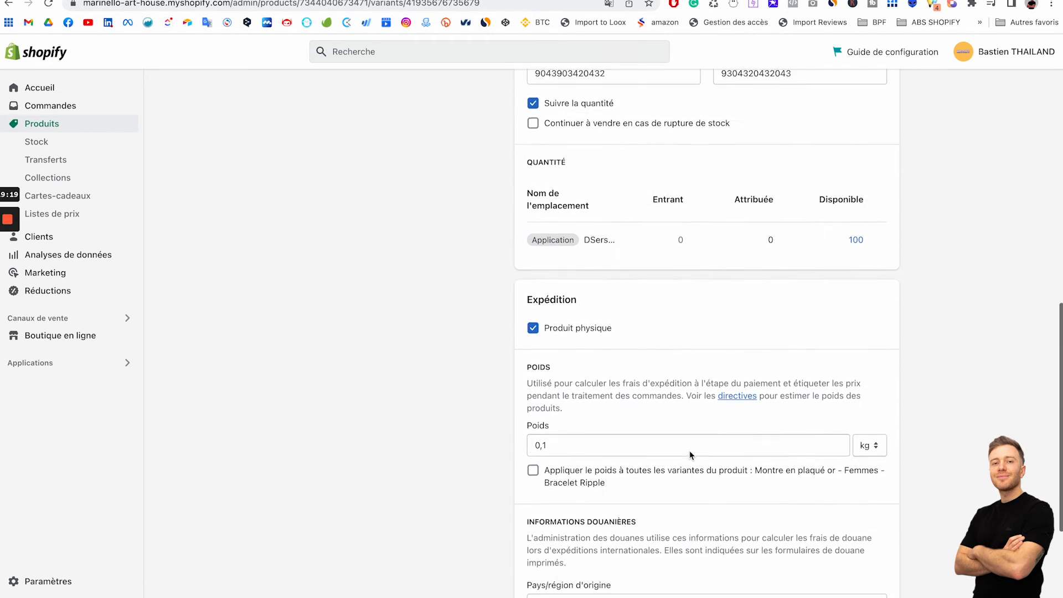
scroll(690, 455, "up", 10)
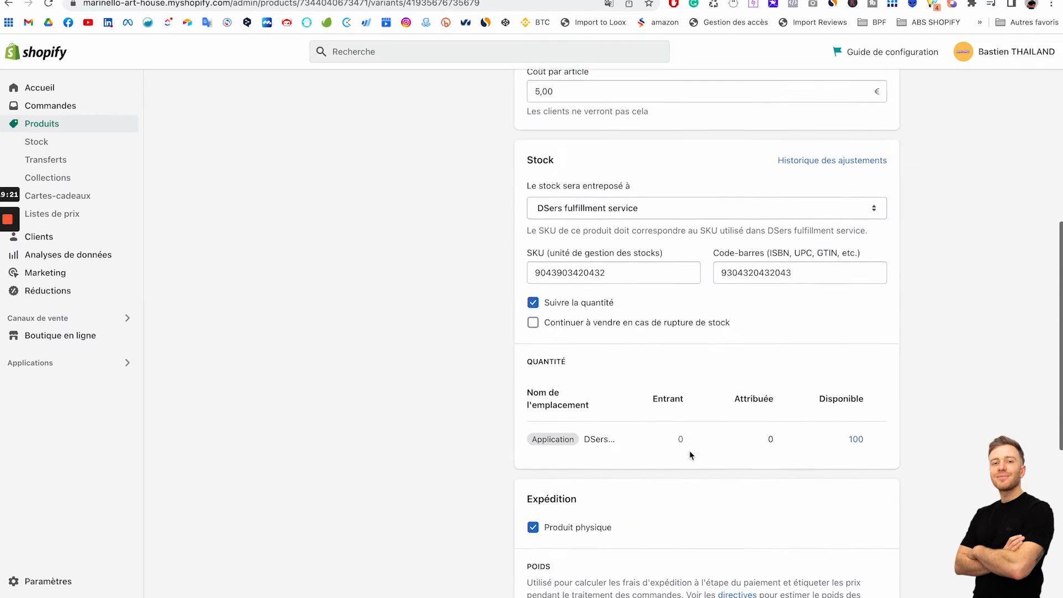
scroll(690, 455, "up", 4)
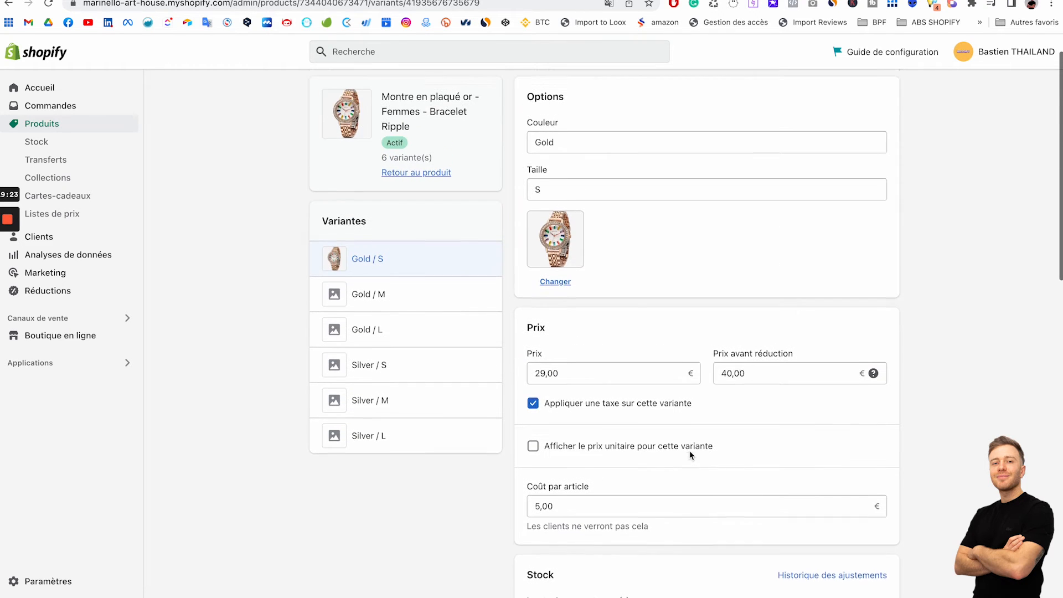
left_click(371, 304)
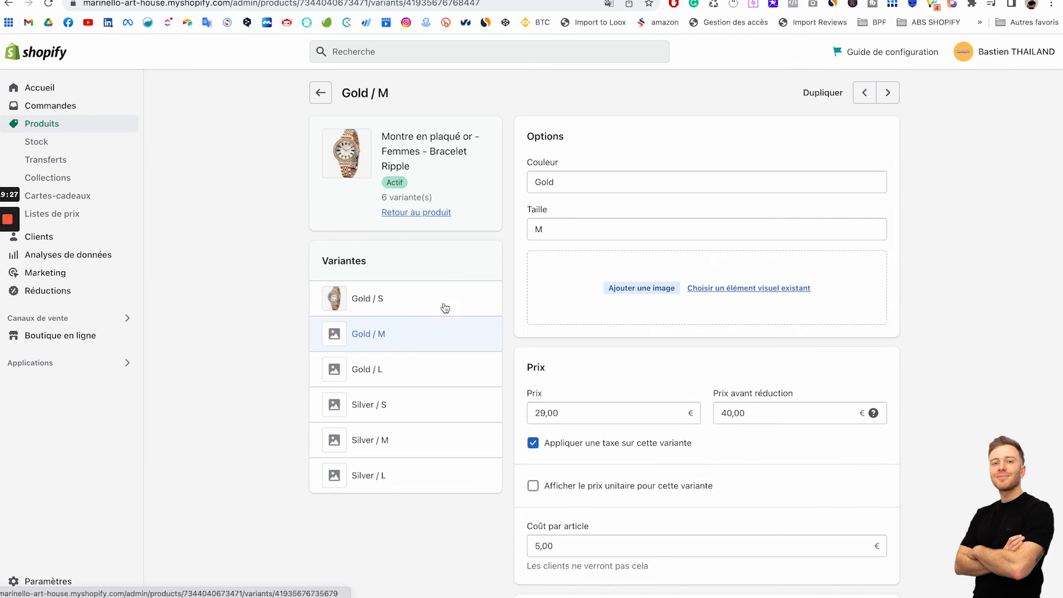
Set the Gold / M variant's price to 34 € and compare-at price to 45 €, and open its image selection
left_click(546, 412)
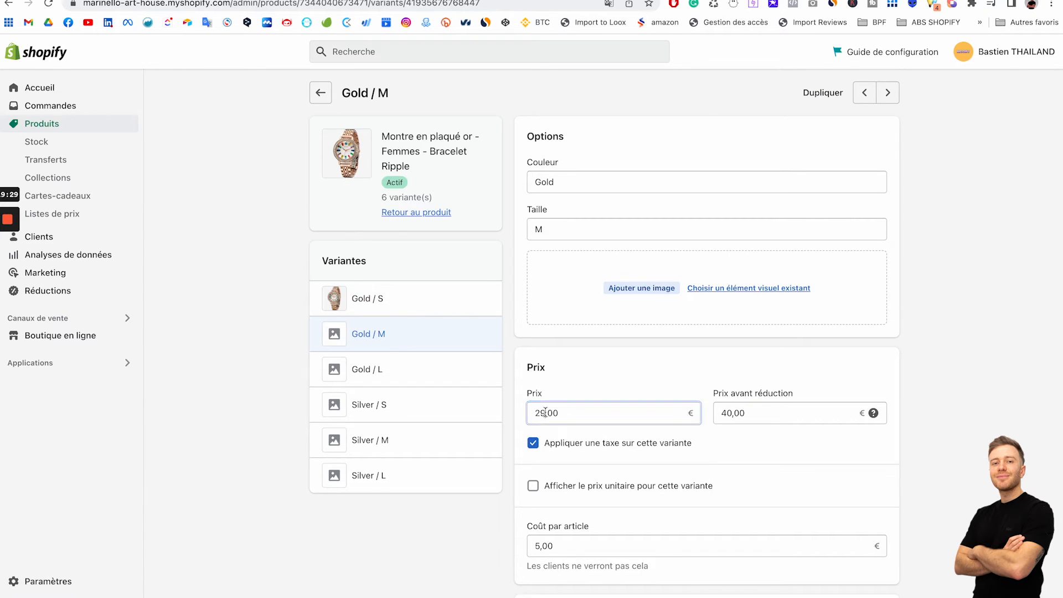
type("34")
left_click(732, 413)
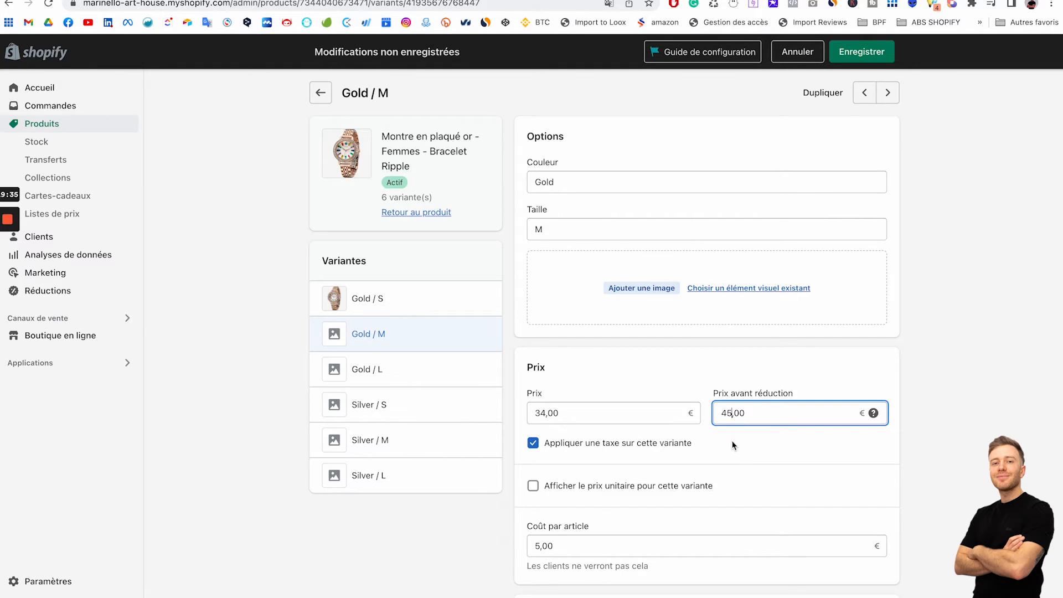
left_click(634, 283)
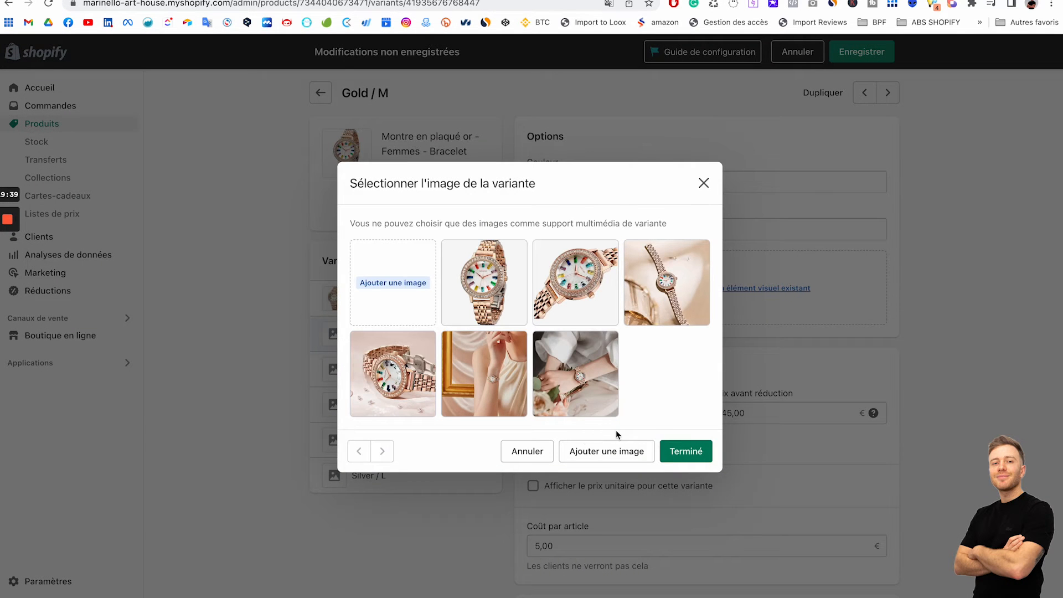
left_click(605, 452)
scroll(447, 333, "down", 5)
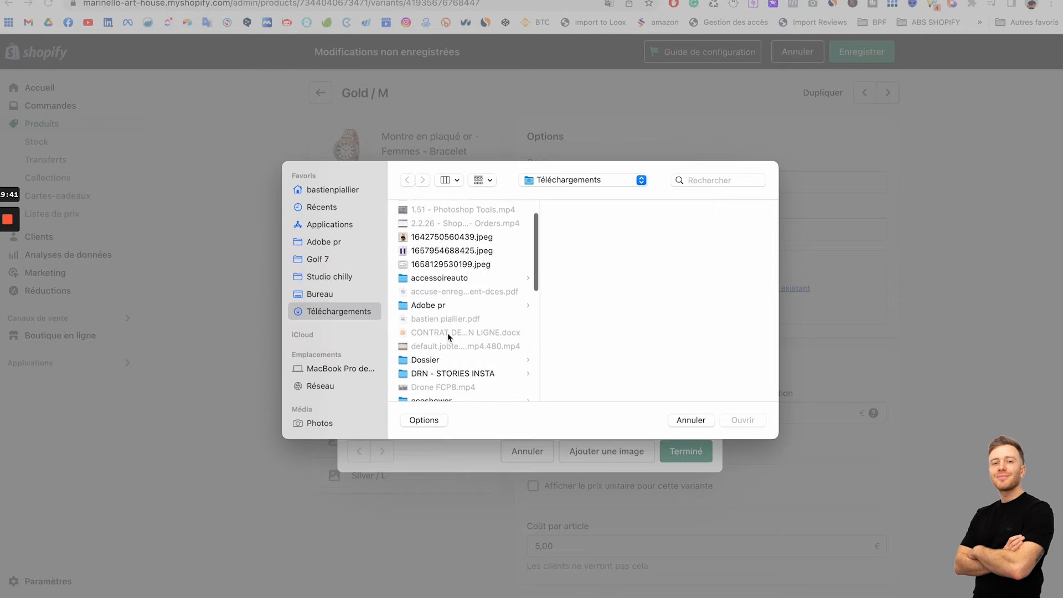
scroll(507, 372, "down", 5)
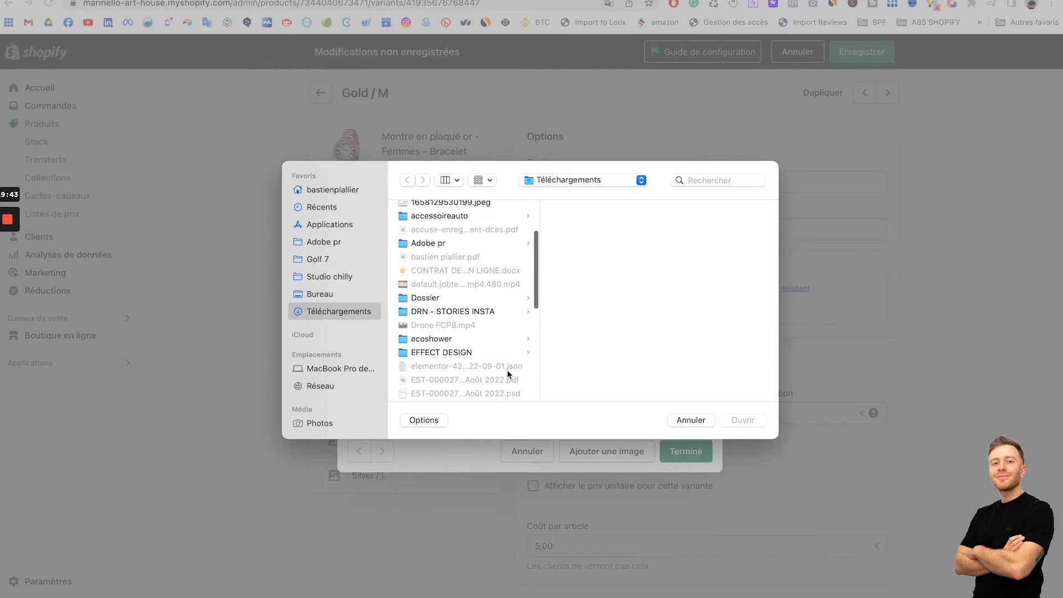
left_click(690, 420)
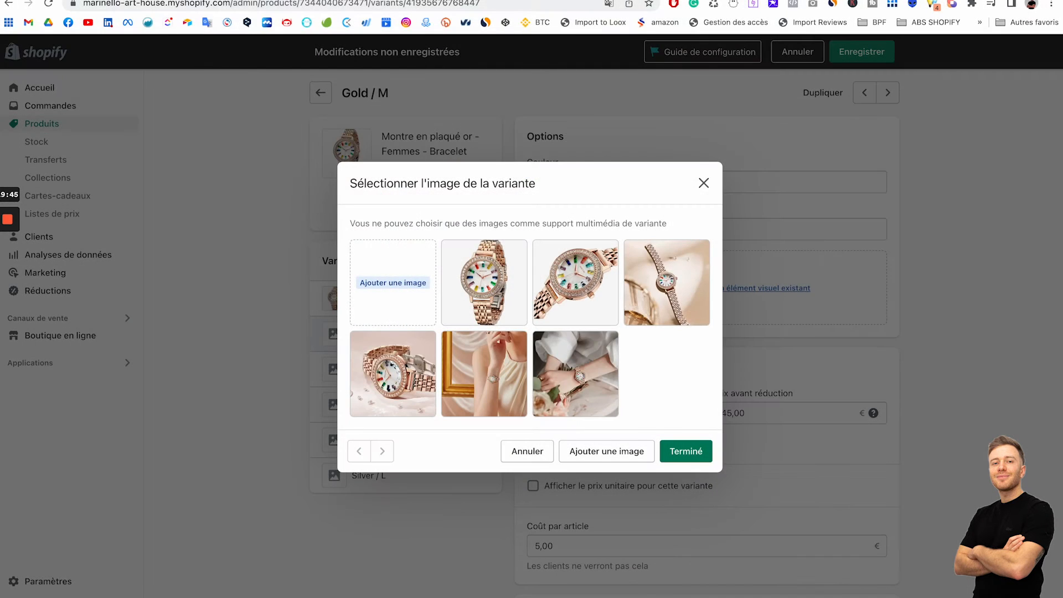
Open the black s.Oliver women's watch on Amazon and capture a screenshot of its main product photo
left_click(411, 0)
left_click(774, 523)
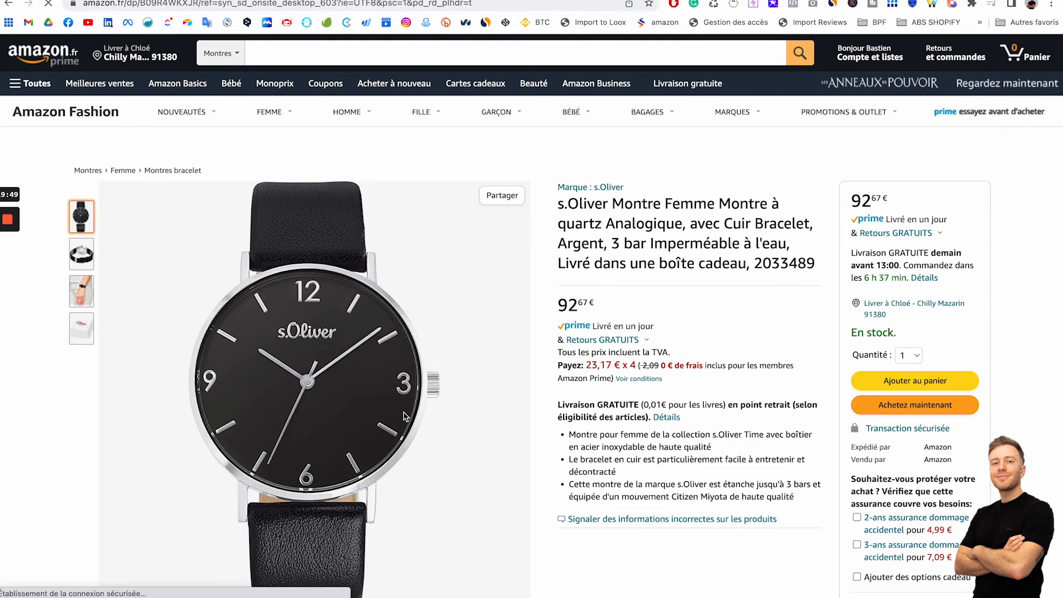
scroll(404, 414, "down", 2)
key("super+shift+4")
mouse_move(109, 145)
left_mouse_down()
mouse_move(531, 539)
mouse_move(535, 575)
left_mouse_up()
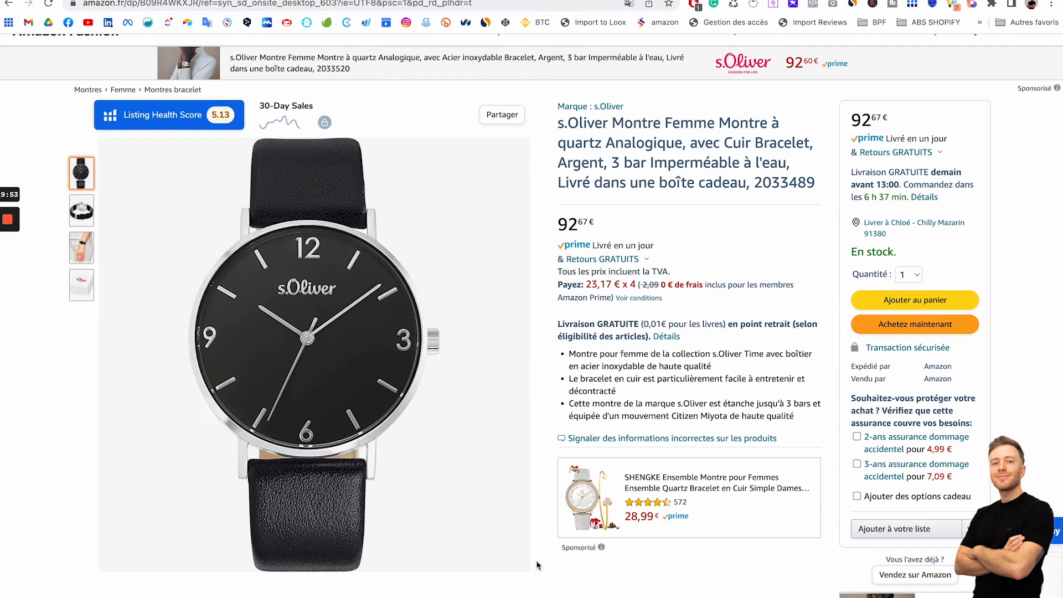
Back in Shopify, upload the 17.27.45 screenshot from the Bureau folder as the Gold / M variant's image and save the variant
key("ctrl+Tab")
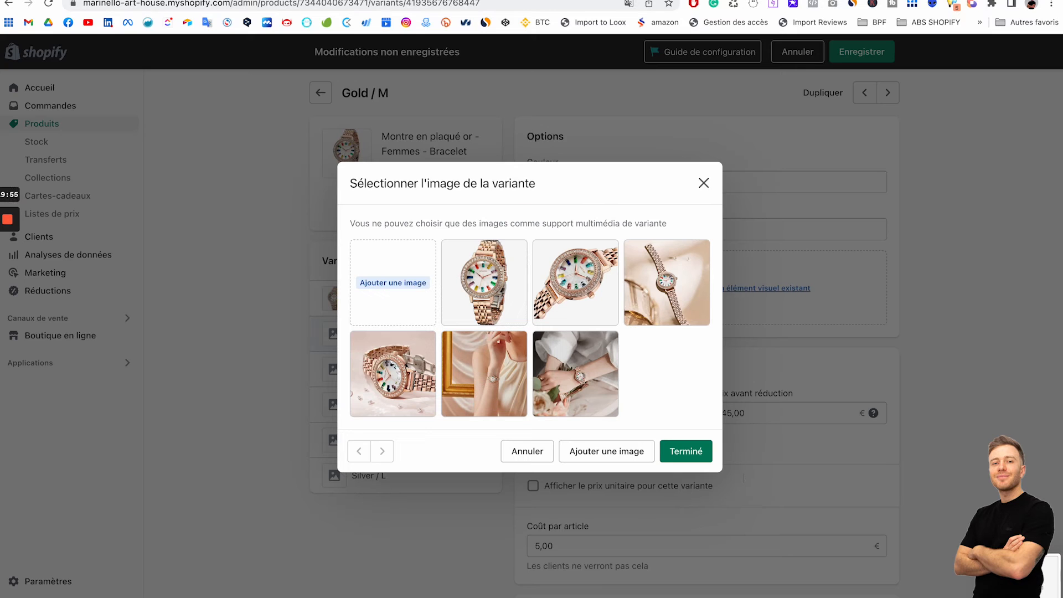
left_click(595, 451)
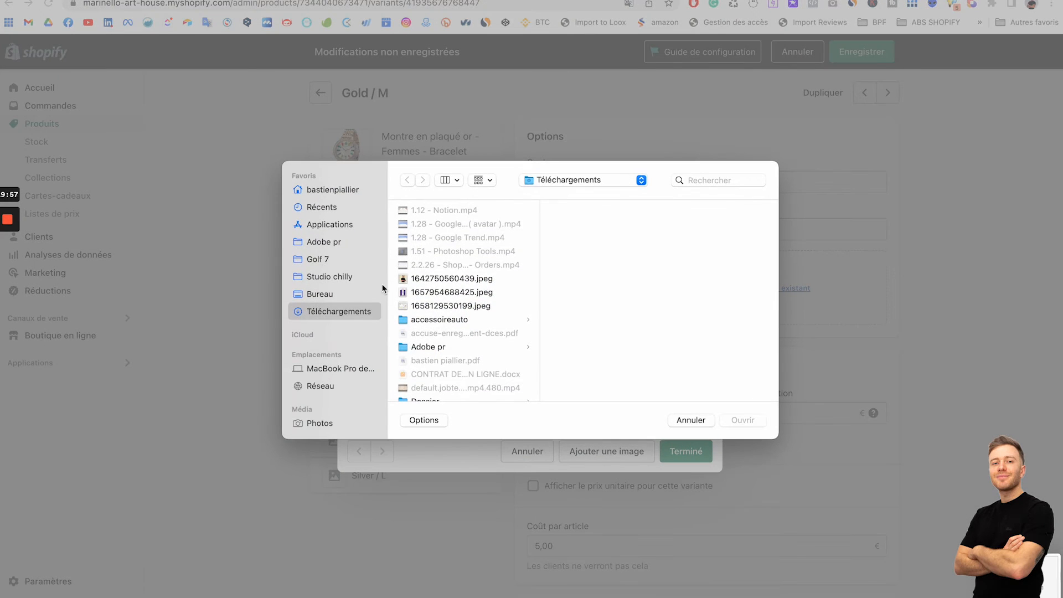
left_click(336, 295)
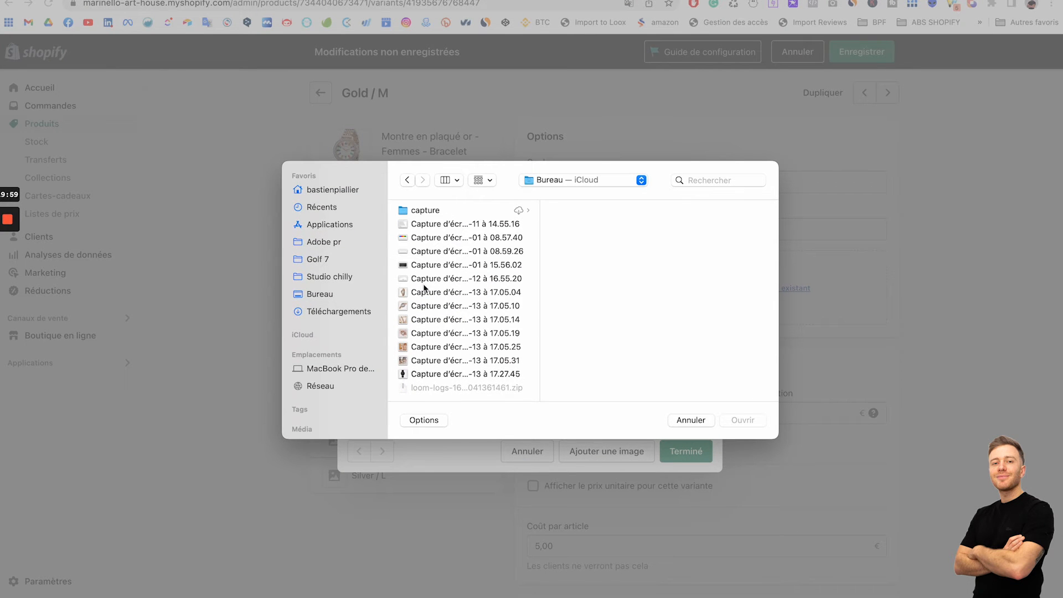
left_click(443, 373)
left_click(729, 419)
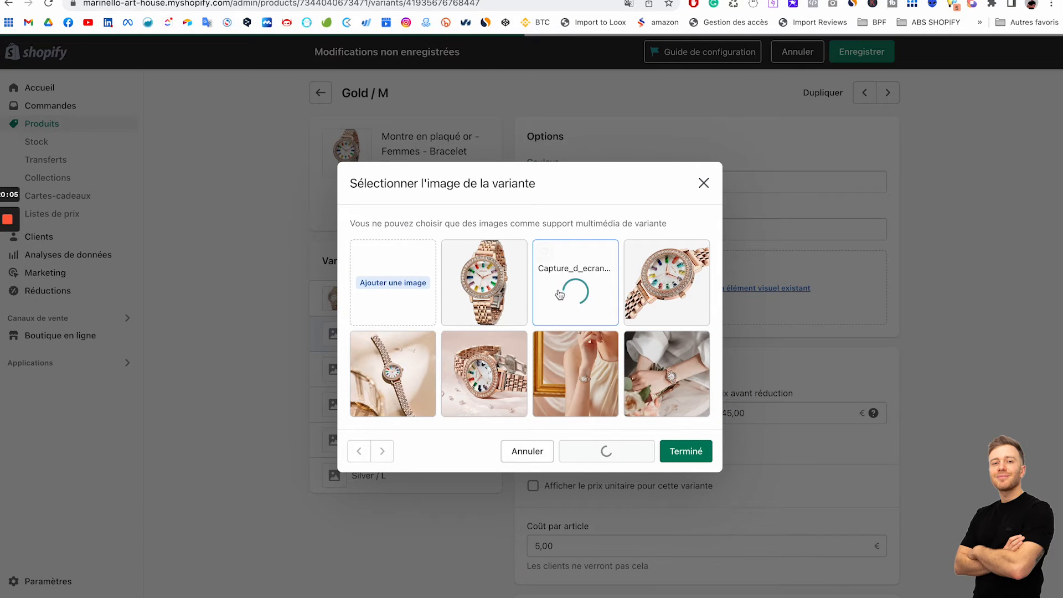
left_click(686, 448)
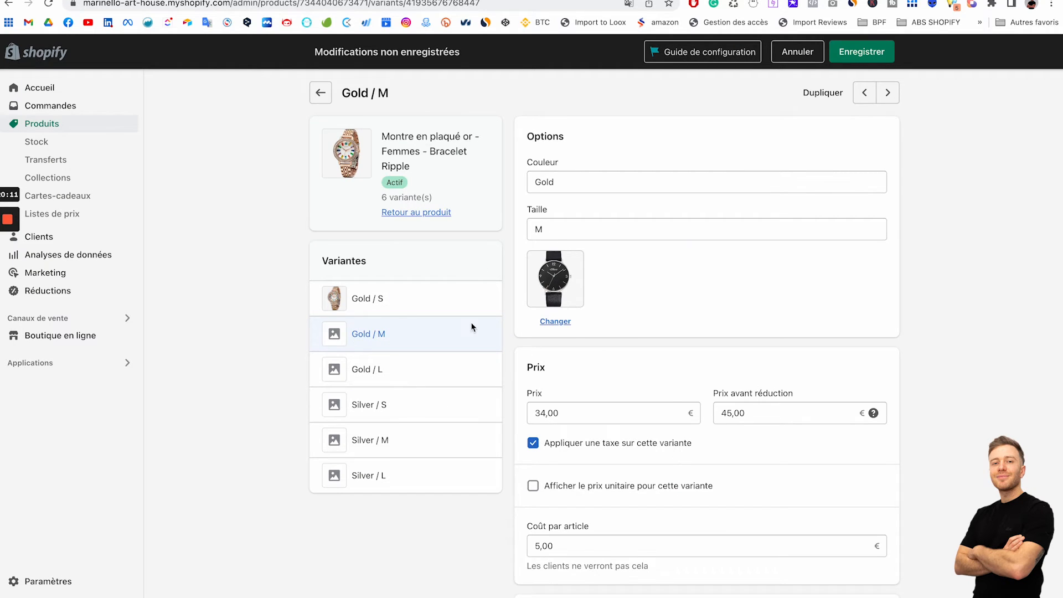
left_click(864, 55)
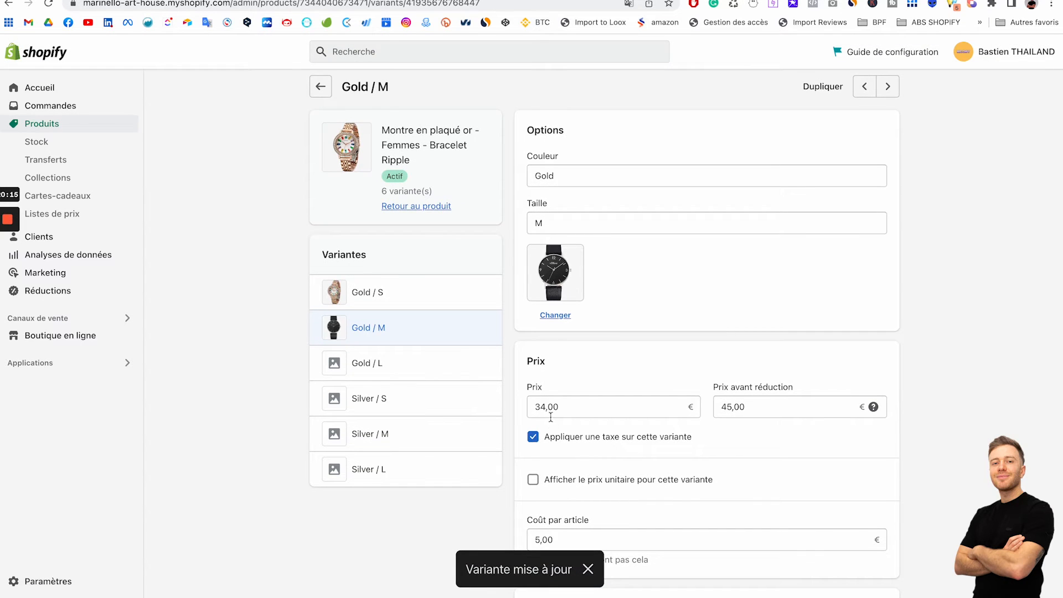
Review the Gold / M variant's image, options and pricing, and open the Gold / L variant
scroll(389, 339, "down", 2)
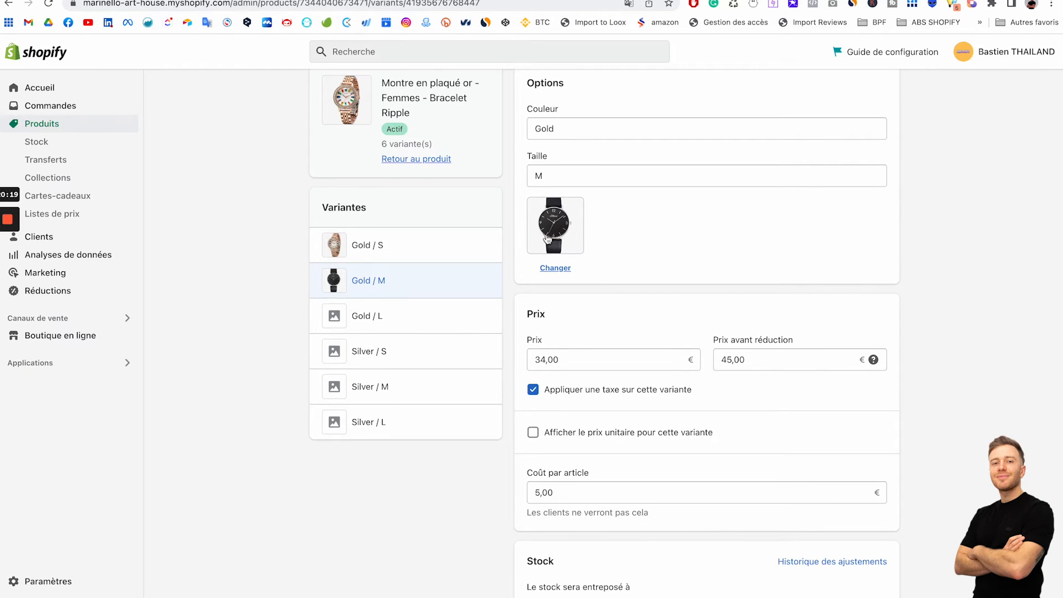
scroll(580, 332, "up", 1)
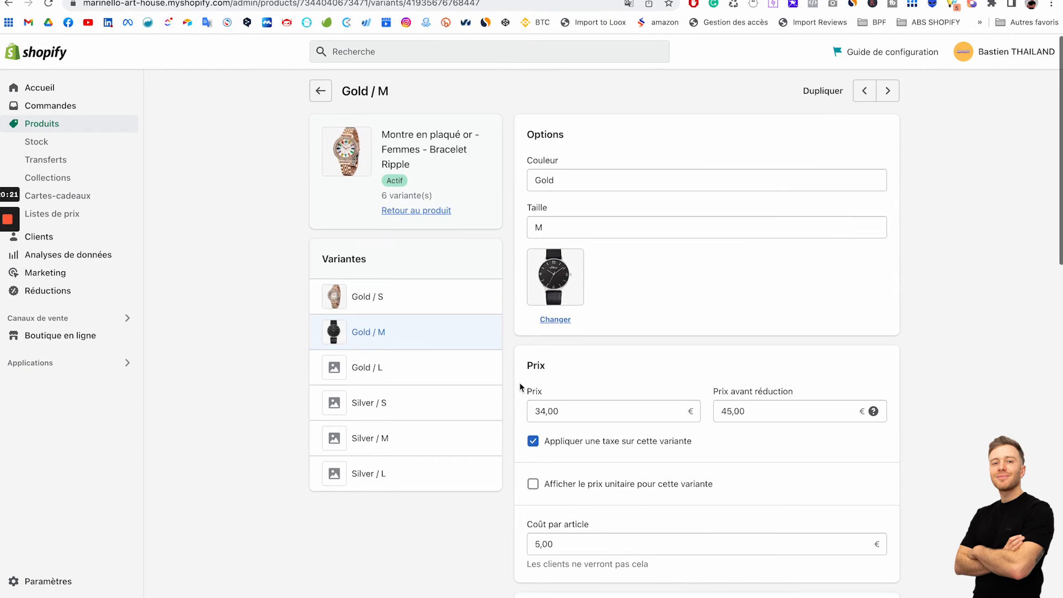
scroll(403, 281, "down", 3)
left_click(384, 197)
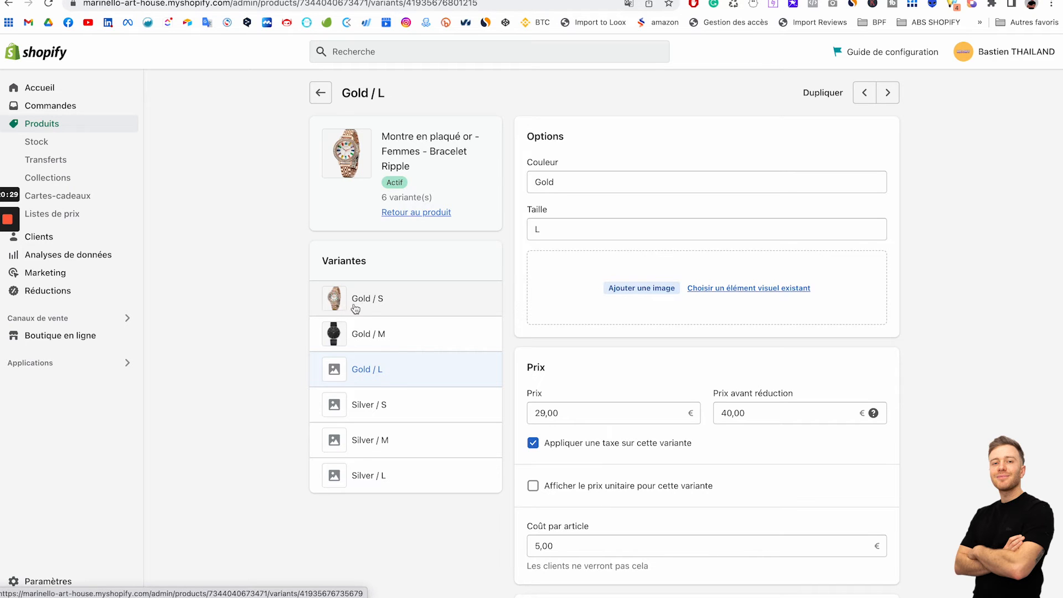
Assign the existing black watch photo to the Silver / S variant and save it
left_click(335, 404)
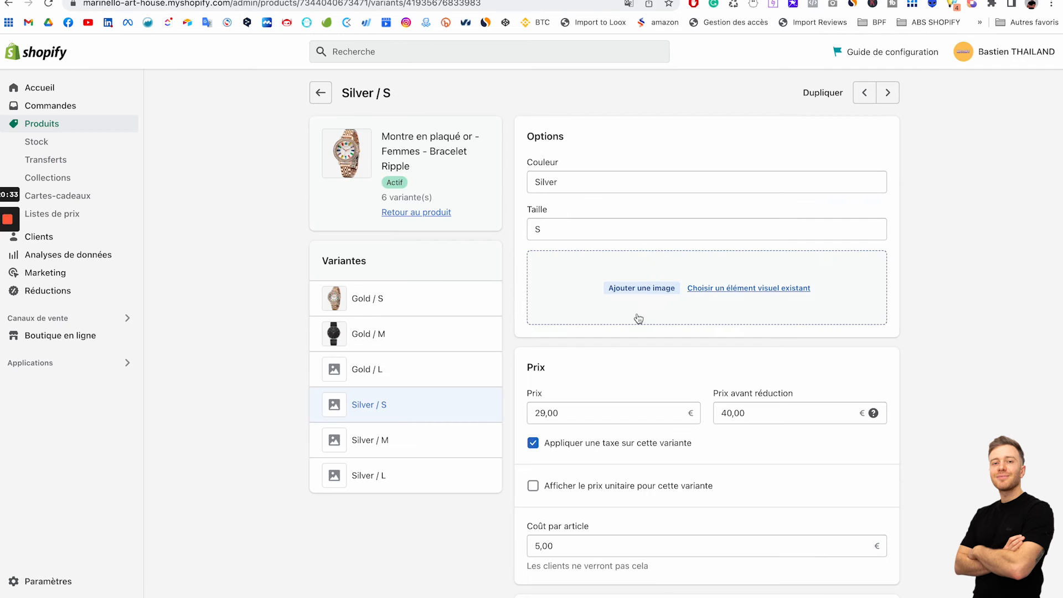
left_click(631, 289)
left_click(684, 373)
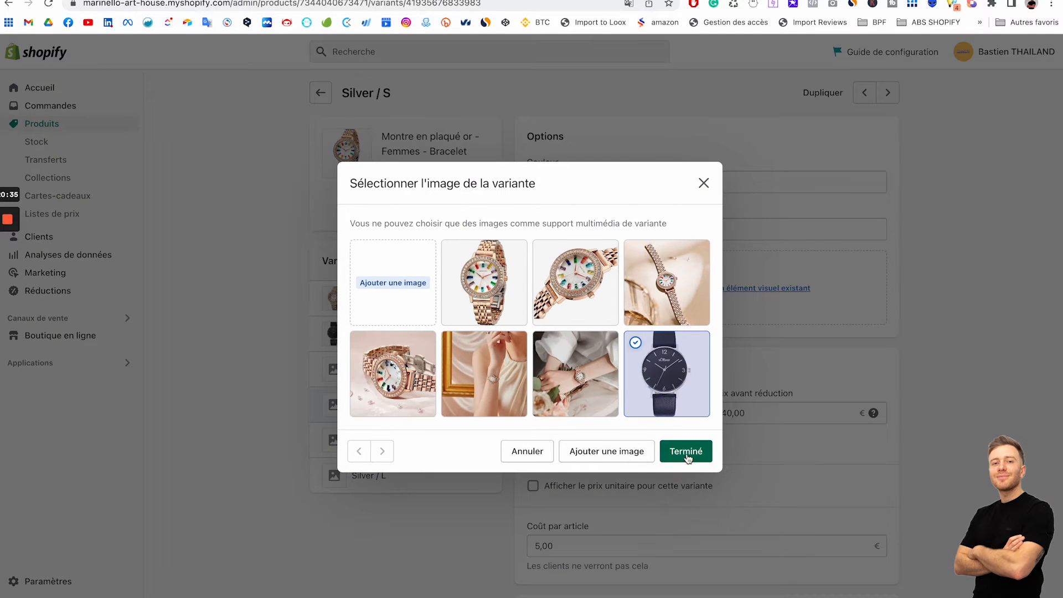
left_click(686, 452)
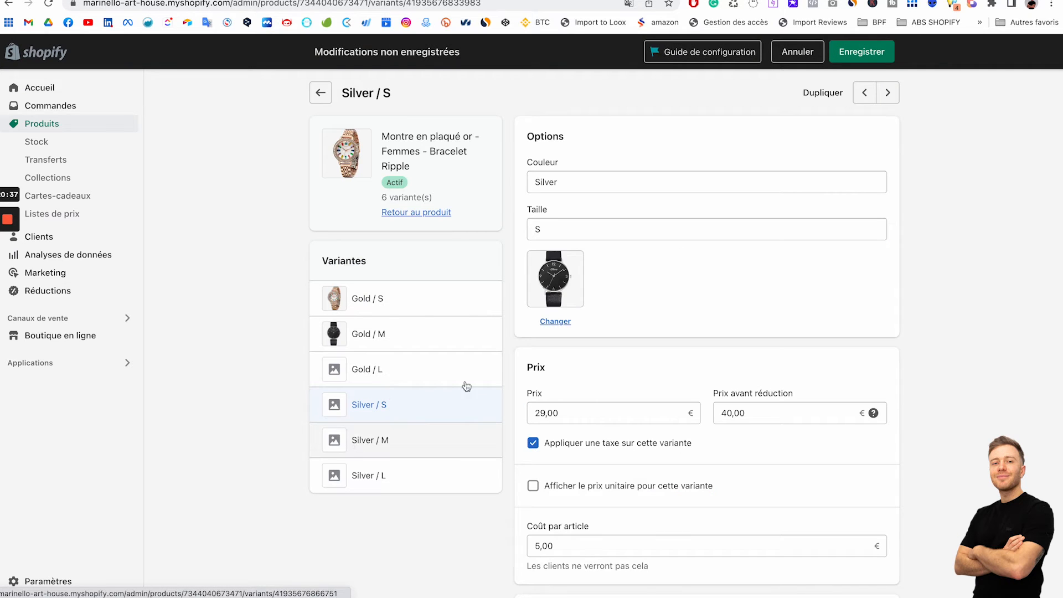
left_click(865, 55)
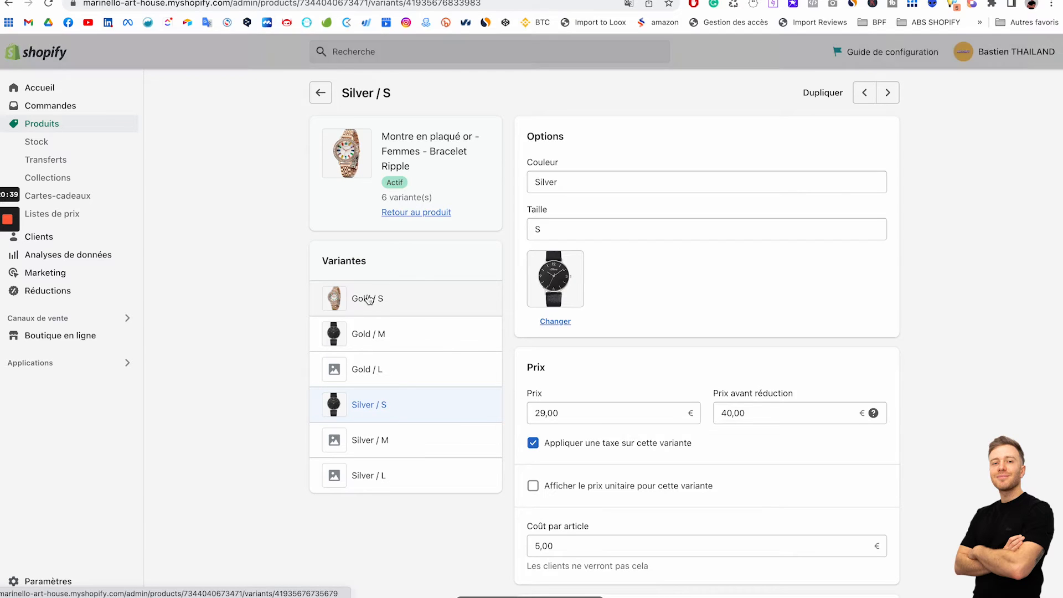
Replace the Gold / M variant's image with the angled rose-gold watch photo on the white background and save the variant
left_click(368, 335)
left_click(555, 321)
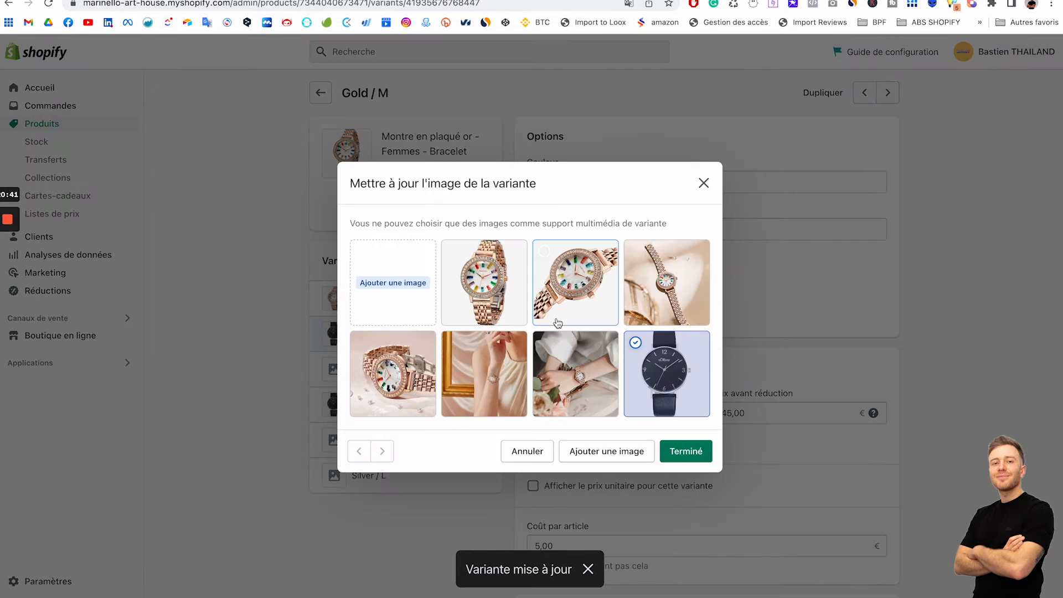
left_click(575, 282)
left_click(686, 451)
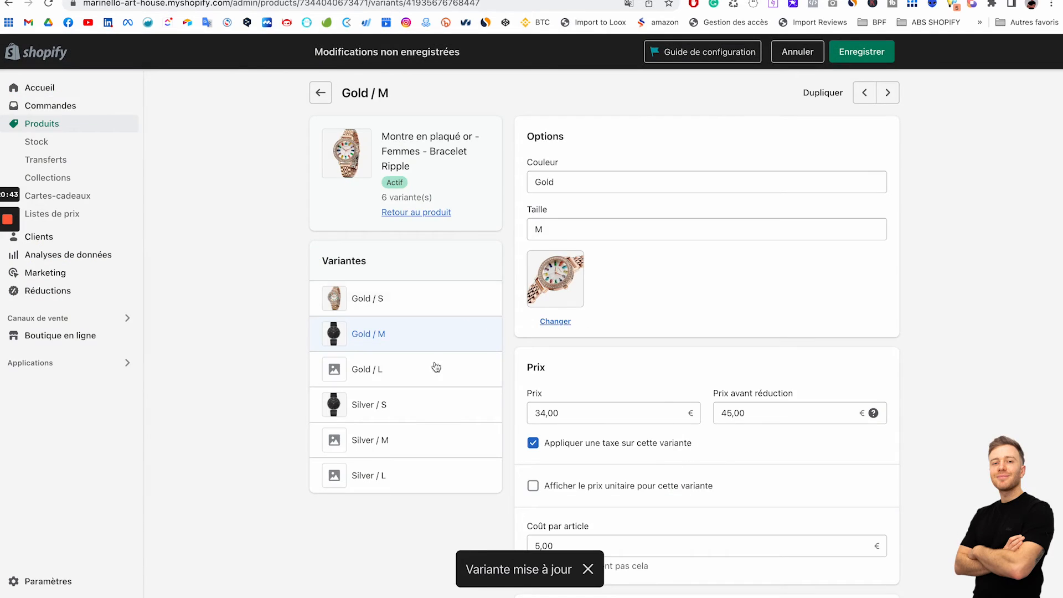
left_click(410, 371)
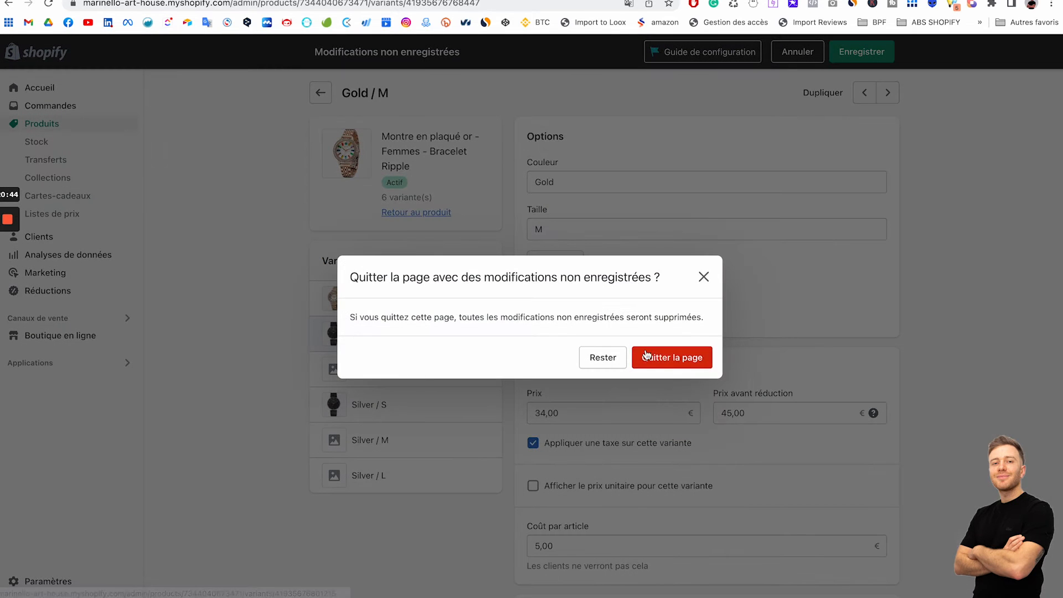
left_click(602, 358)
left_click(861, 51)
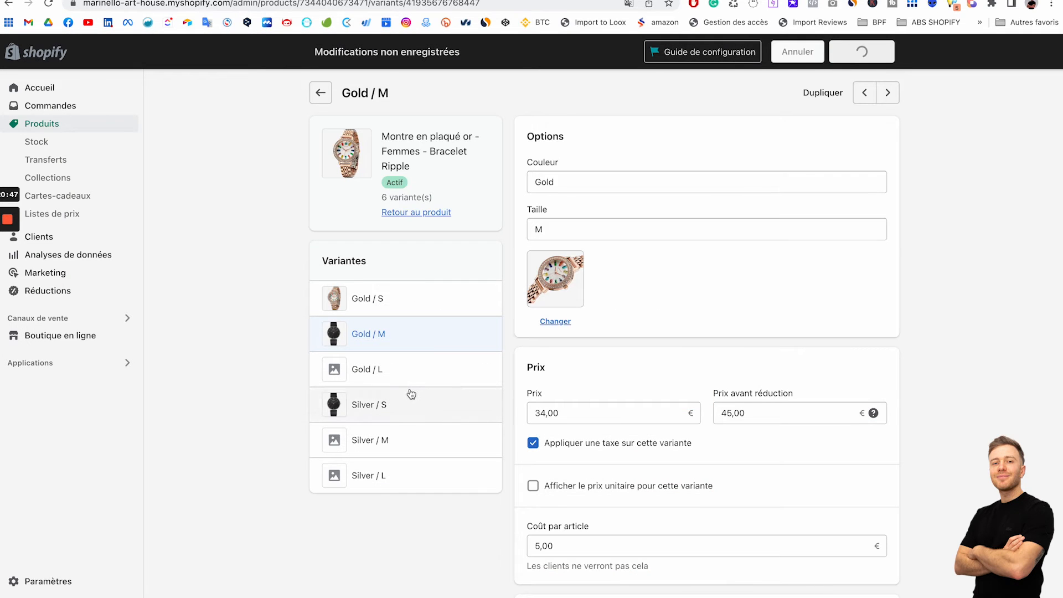
Assign the photo of the watch worn on a wrist beside flowers to the Gold / L variant
left_click(390, 375)
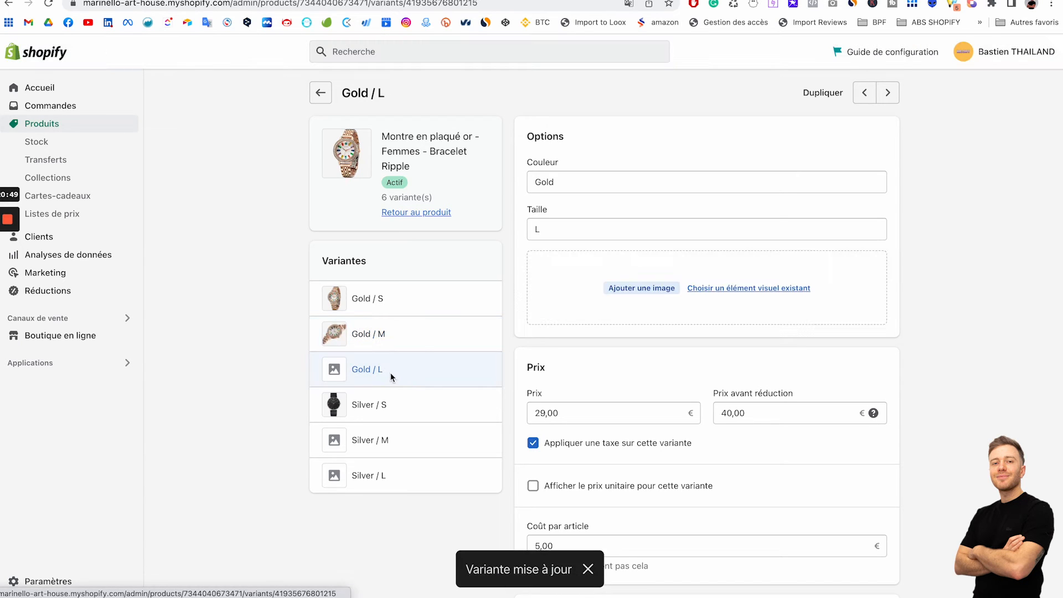
left_click(631, 292)
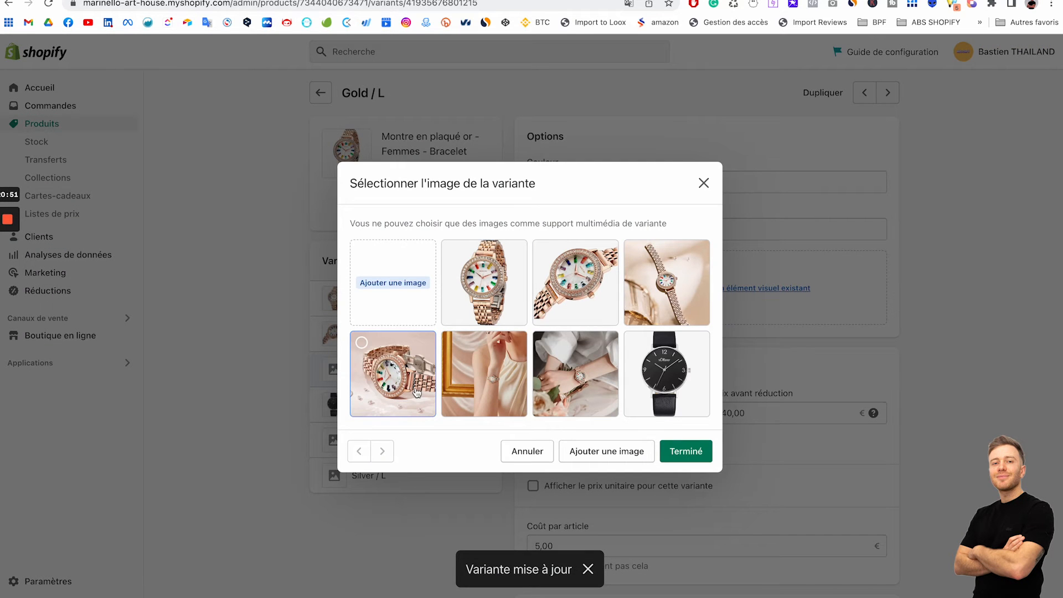
left_click(576, 375)
left_click(690, 450)
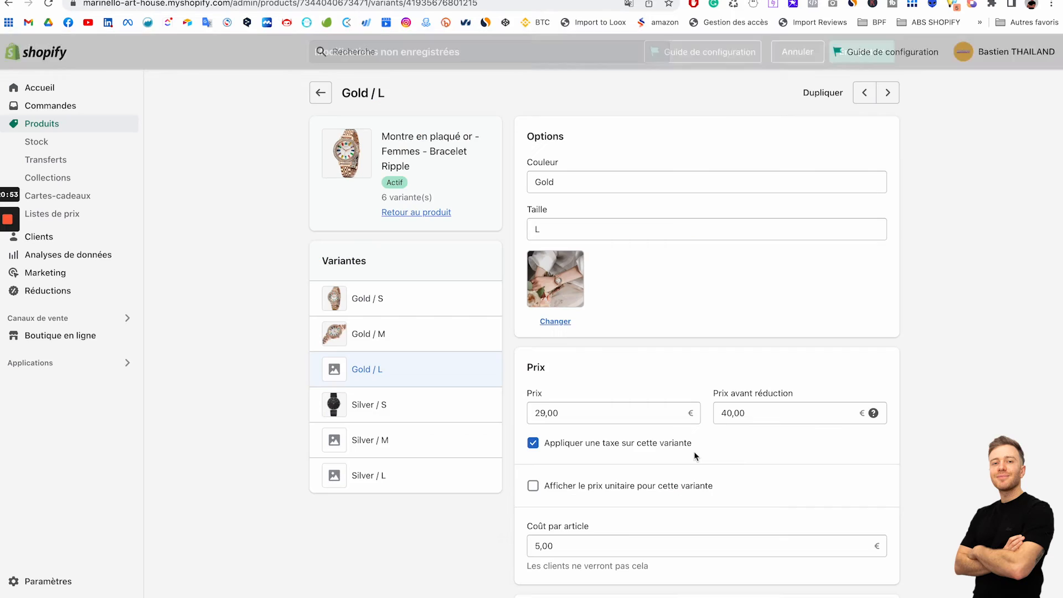
Set the Gold / L variant's price to 40 €
left_click_drag(543, 420, 535, 416)
type("40")
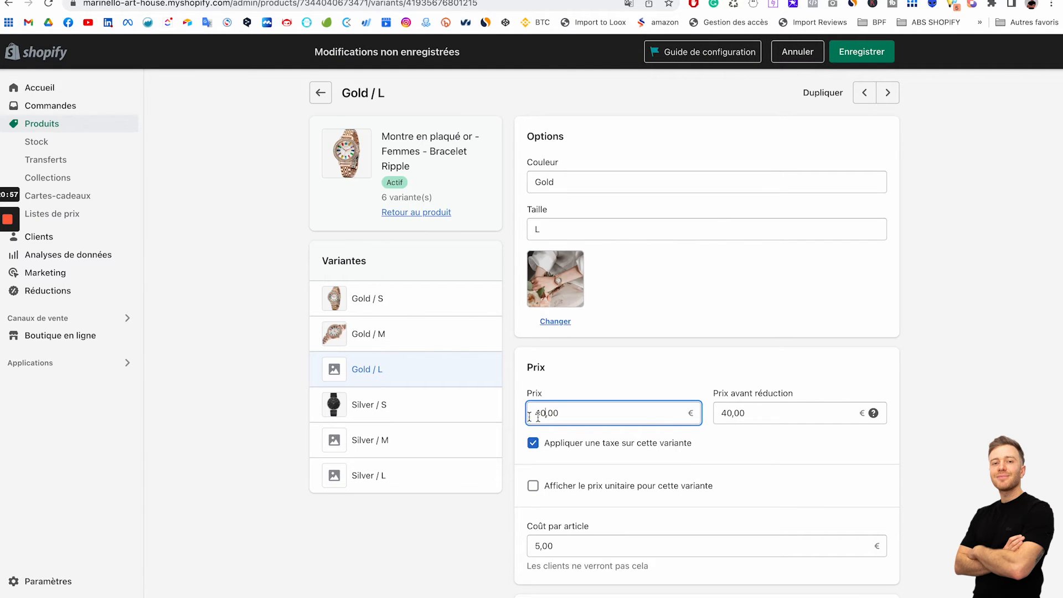
Set the Gold / L variant's pre-discount price to 50,00 € and save the variant
left_click(725, 413)
key("BackSpace")
type("5")
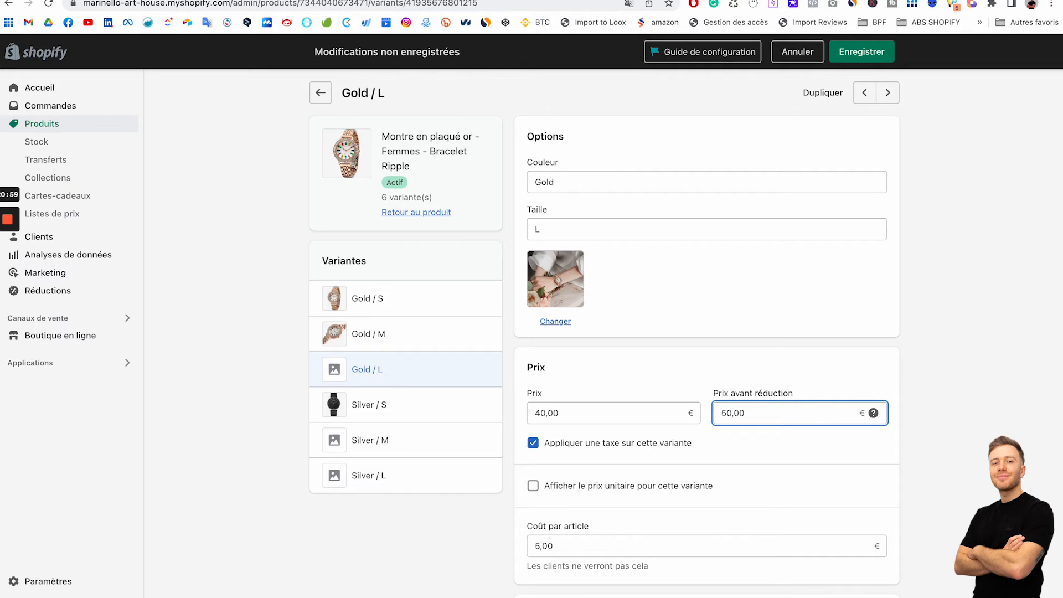
left_click(862, 55)
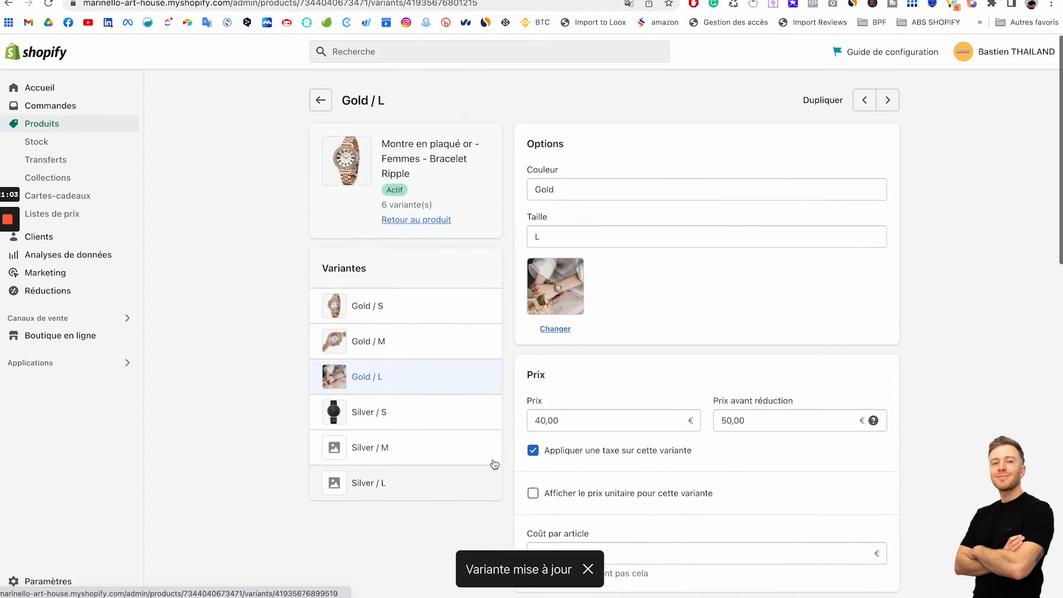
Return to the watch's product page and open its storefront preview to look over the listing
left_click(320, 100)
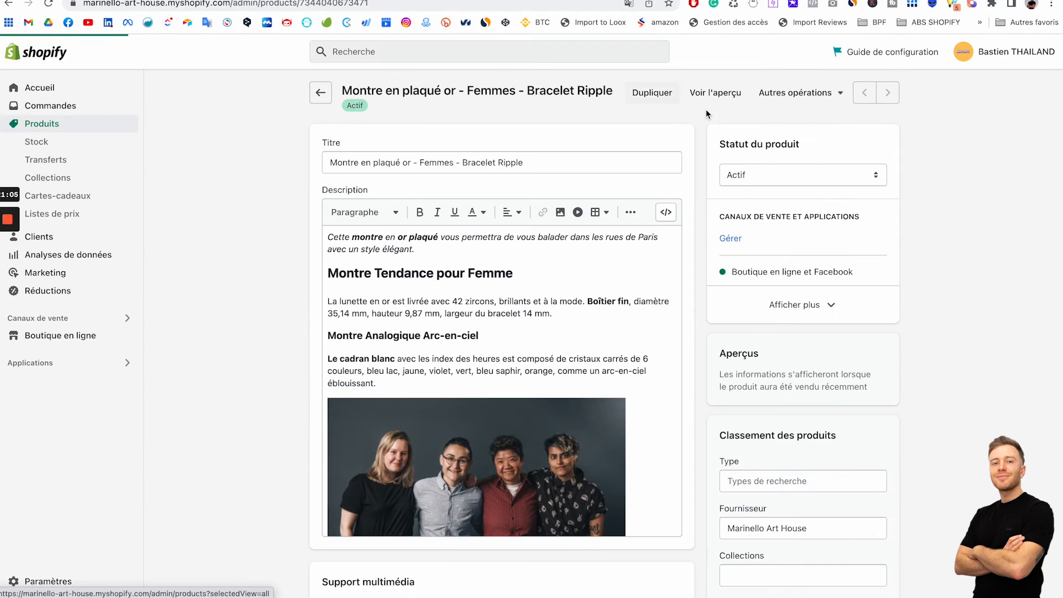
left_click(731, 95)
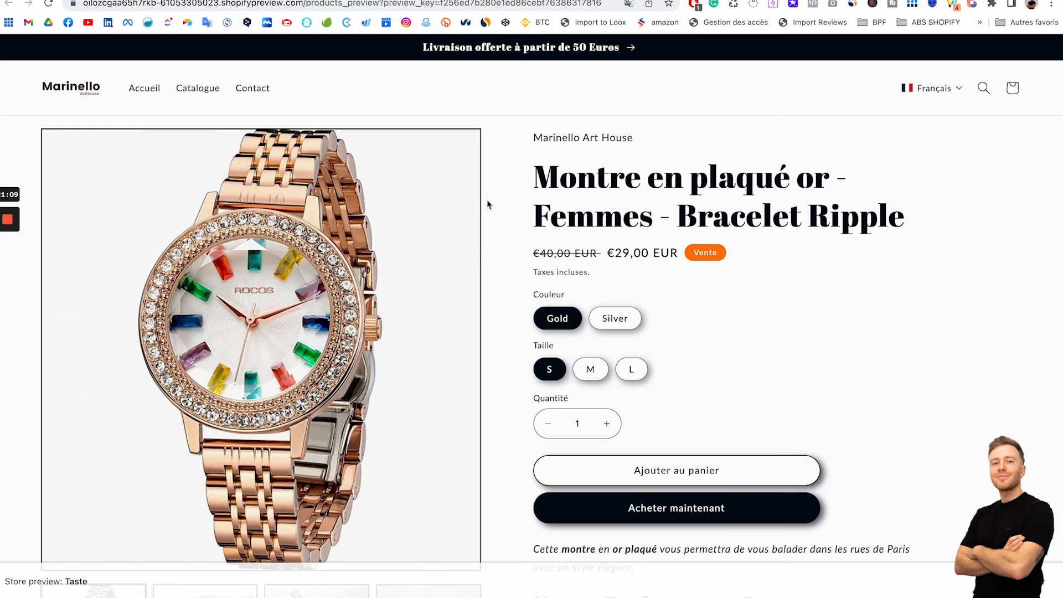
scroll(543, 316, "down", 2)
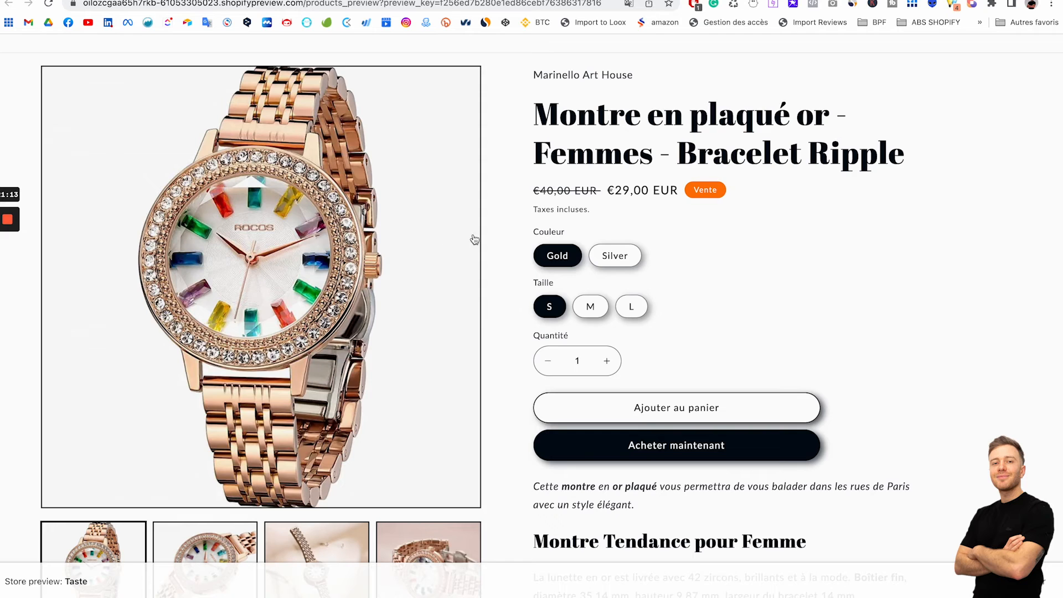
scroll(474, 239, "down", 1)
scroll(446, 239, "up", 2)
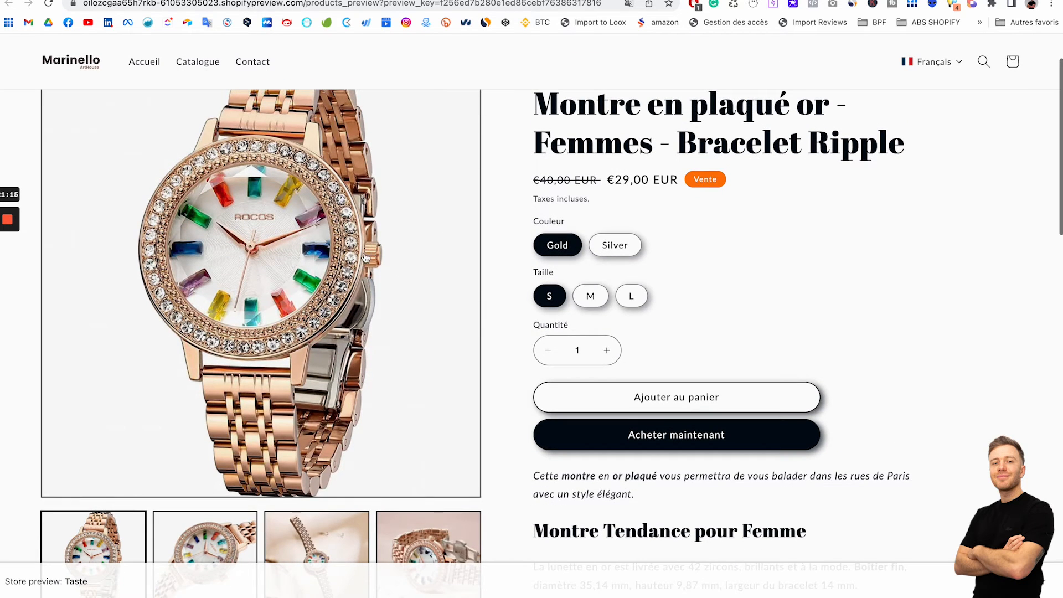
scroll(244, 266, "up", 1)
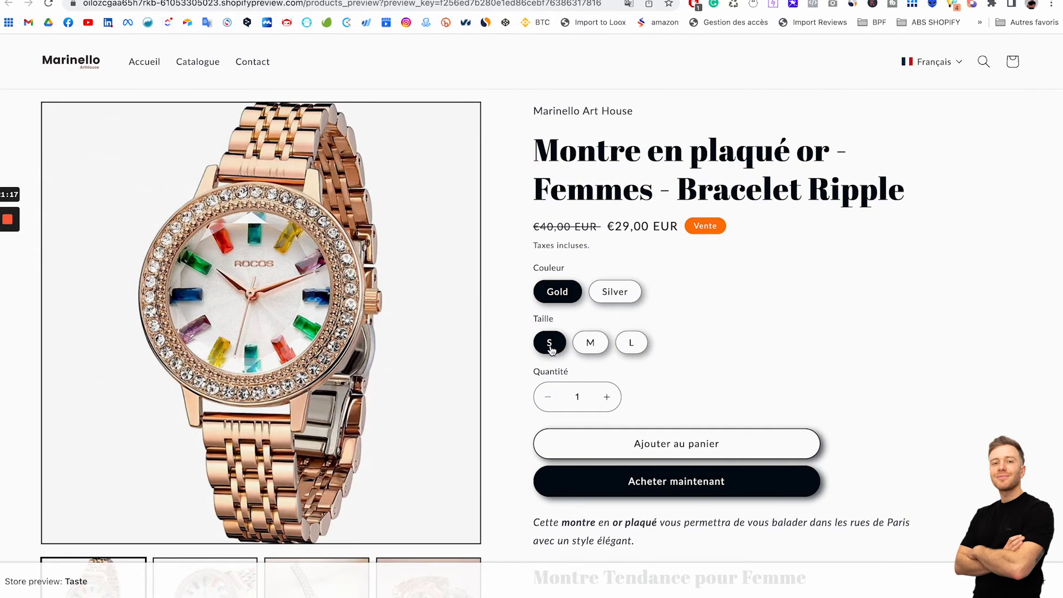
In the preview, compare the Gold watch in sizes M and L with the Silver watch in sizes L, M and S
left_click(591, 344)
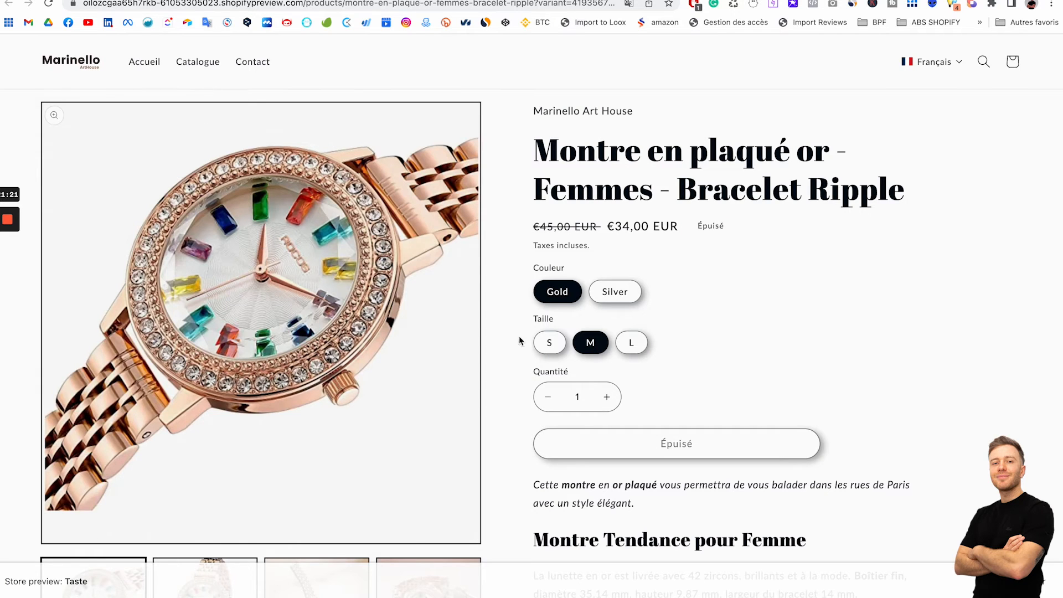
left_click(633, 346)
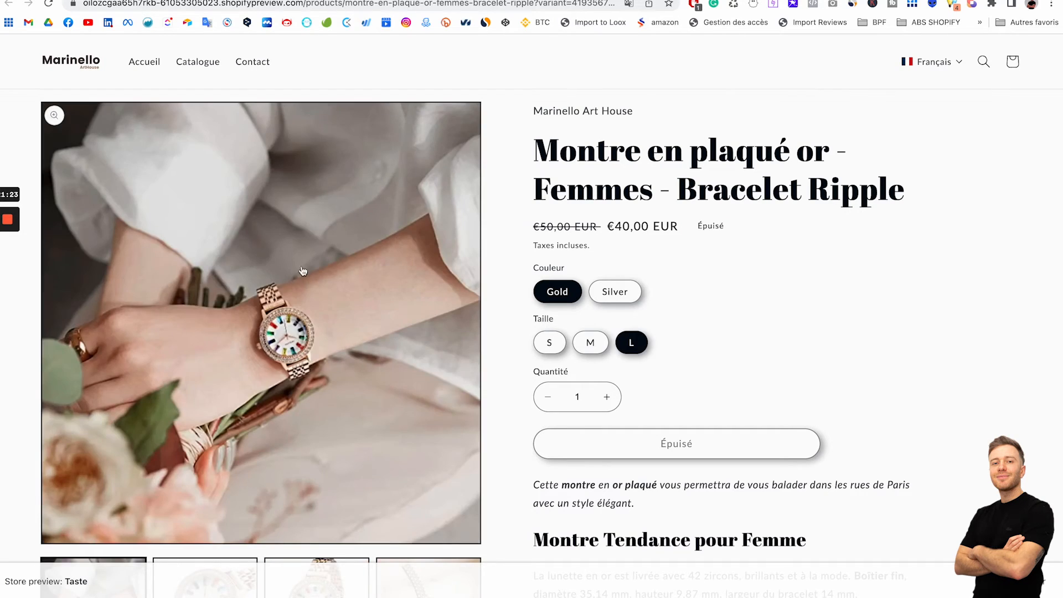
left_click(616, 293)
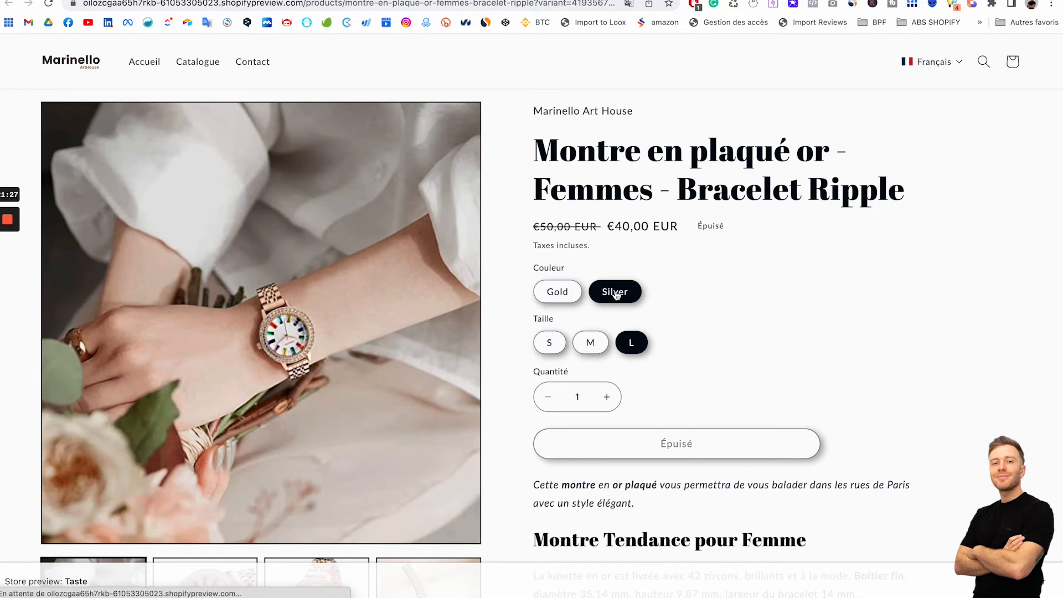
left_click(590, 343)
left_click(634, 343)
left_click(605, 348)
left_click(635, 343)
left_click(596, 344)
left_click(635, 343)
left_click(589, 346)
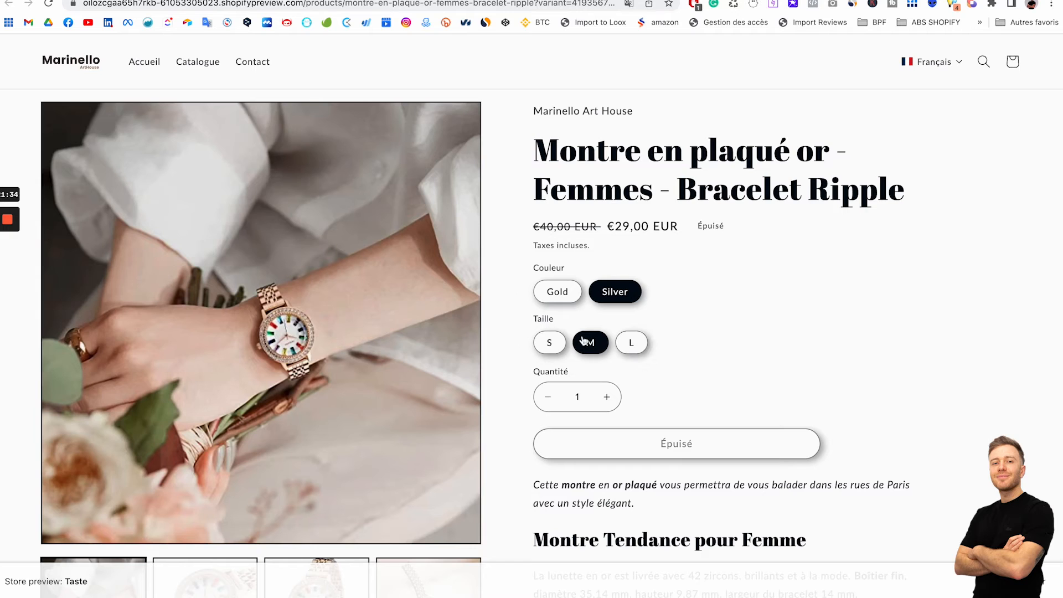
left_click(549, 346)
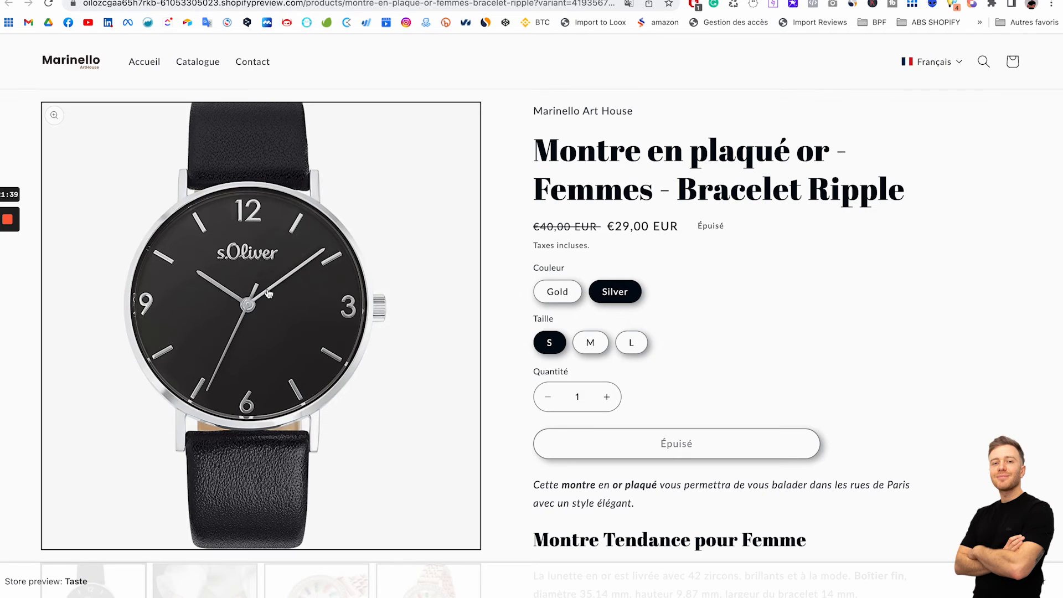
Check the purchase availability of the Silver watch in size S and the Gold watch in sizes S, M and L
scroll(269, 294, "down", 3)
scroll(270, 293, "up", 4)
scroll(269, 293, "down", 3)
scroll(270, 293, "up", 1)
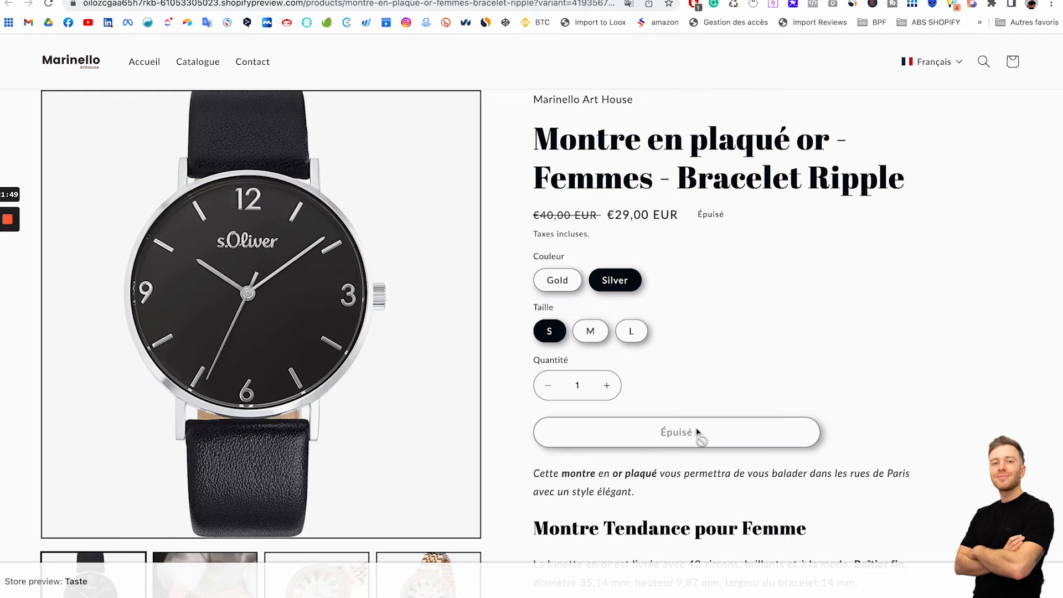
left_click(558, 284)
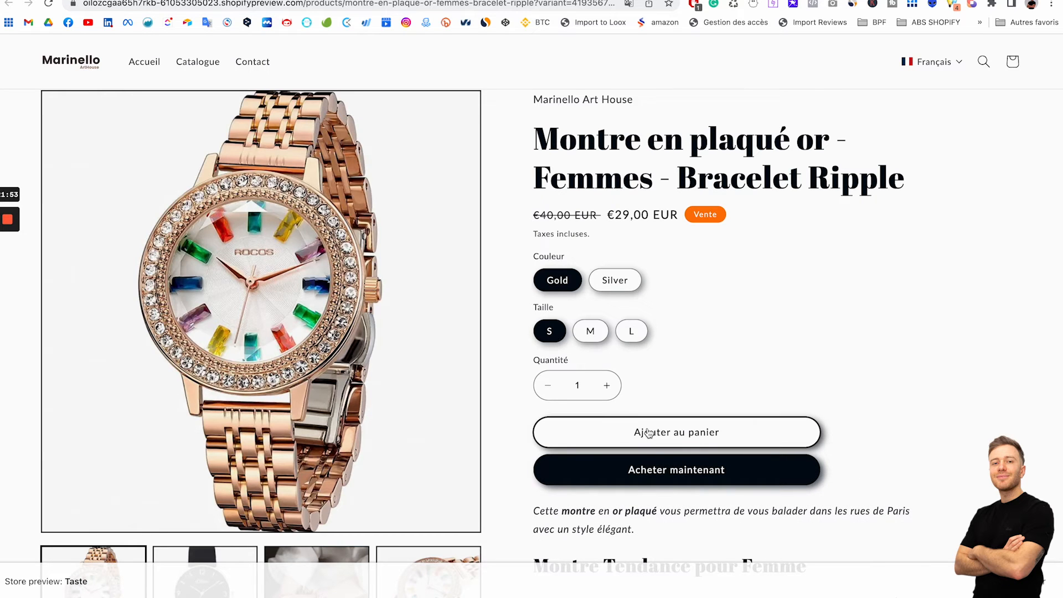
left_click(600, 339)
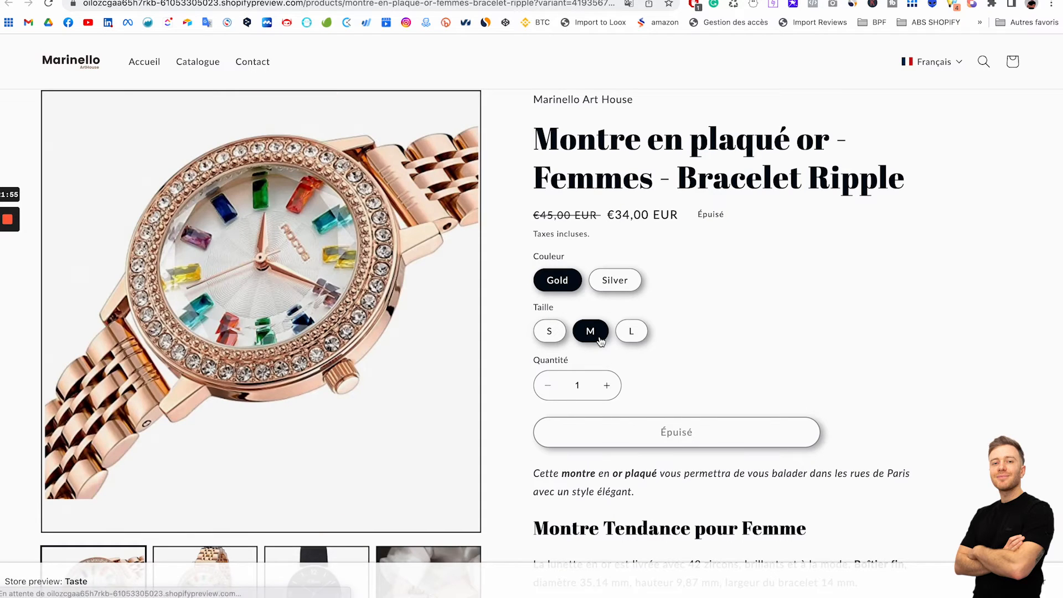
left_click(627, 331)
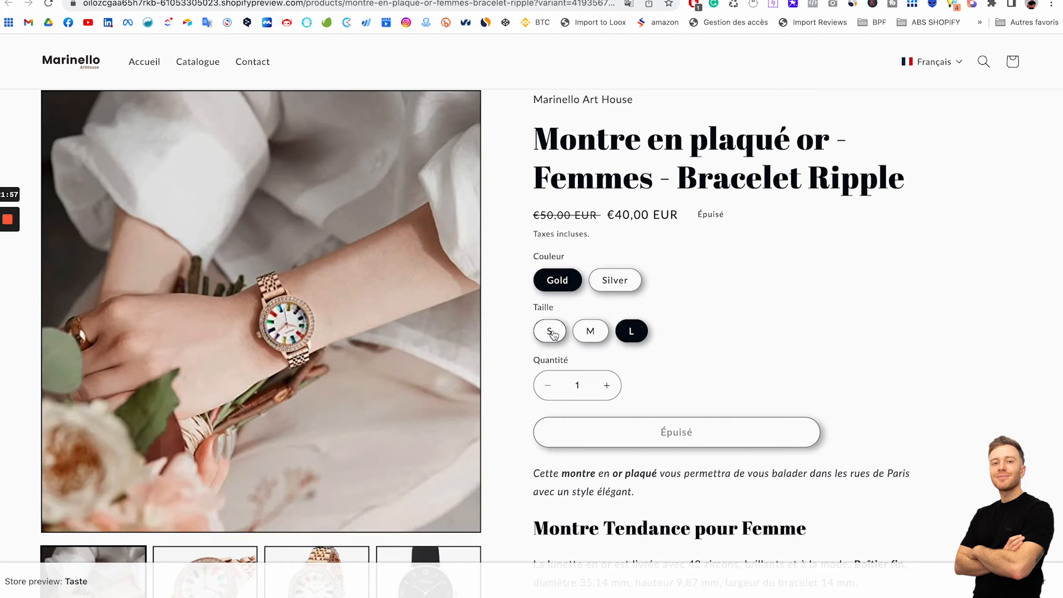
left_click(550, 331)
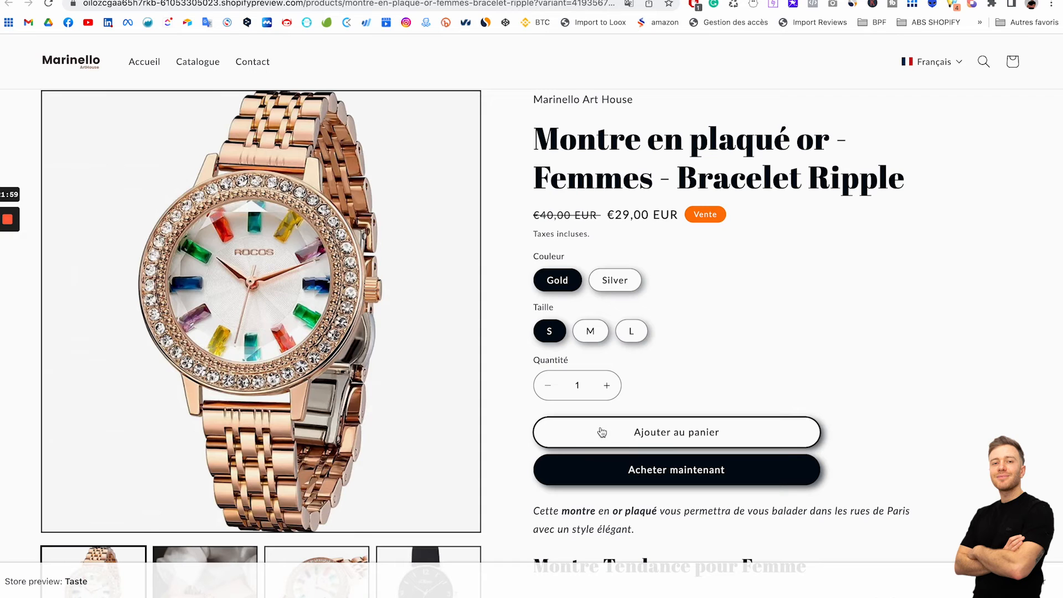
Back in the product admin, copy the Gold / S variant's stock quantity of 100 to the Gold / M and Gold / L variants
left_click(332, 1)
scroll(442, 535, "down", 8)
scroll(442, 536, "down", 10)
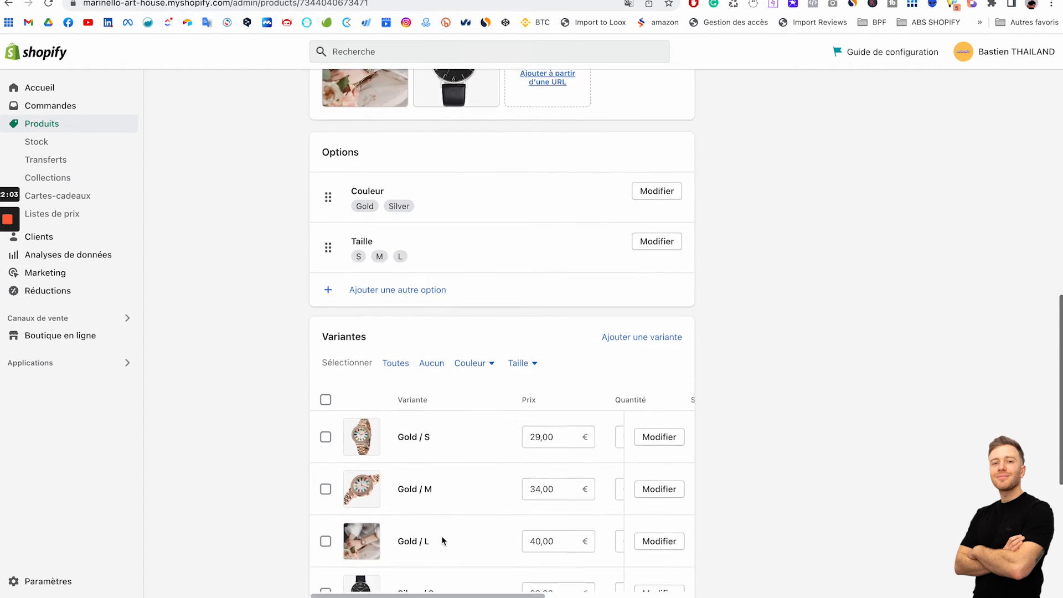
scroll(529, 477, "right", 3)
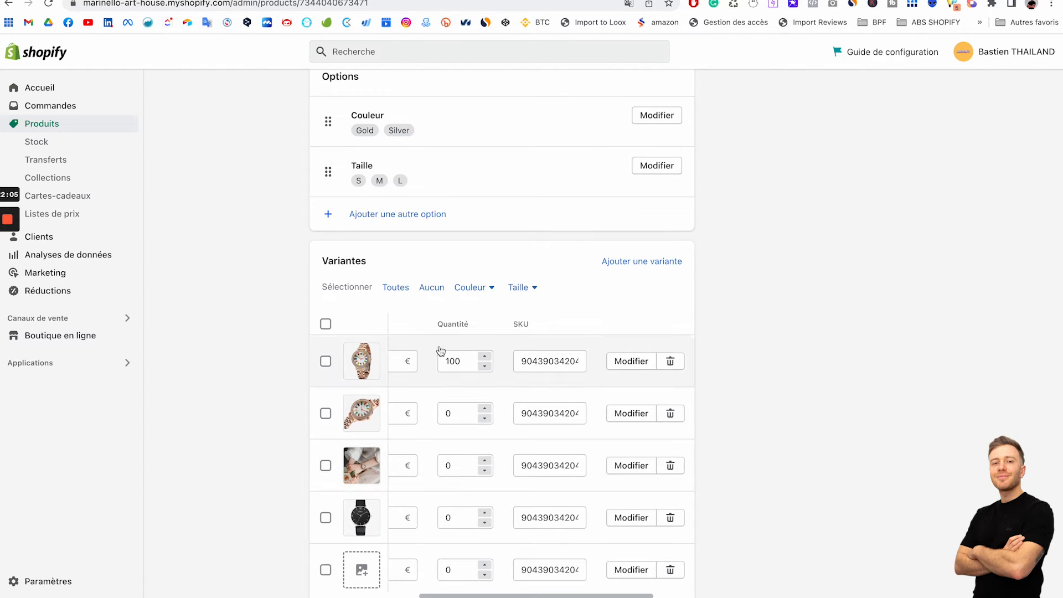
double_click(457, 360)
key("super+c")
double_click(458, 415)
key("super+v")
double_click(450, 465)
key("super+v")
Paste the copied stock quantity into the Silver / S, Silver / M and Silver / L variants and save the product
double_click(450, 517)
key("super+v")
scroll(451, 510, "down", 2)
double_click(451, 465)
key("super+v")
double_click(451, 515)
key("super+v")
scroll(452, 512, "down", 2)
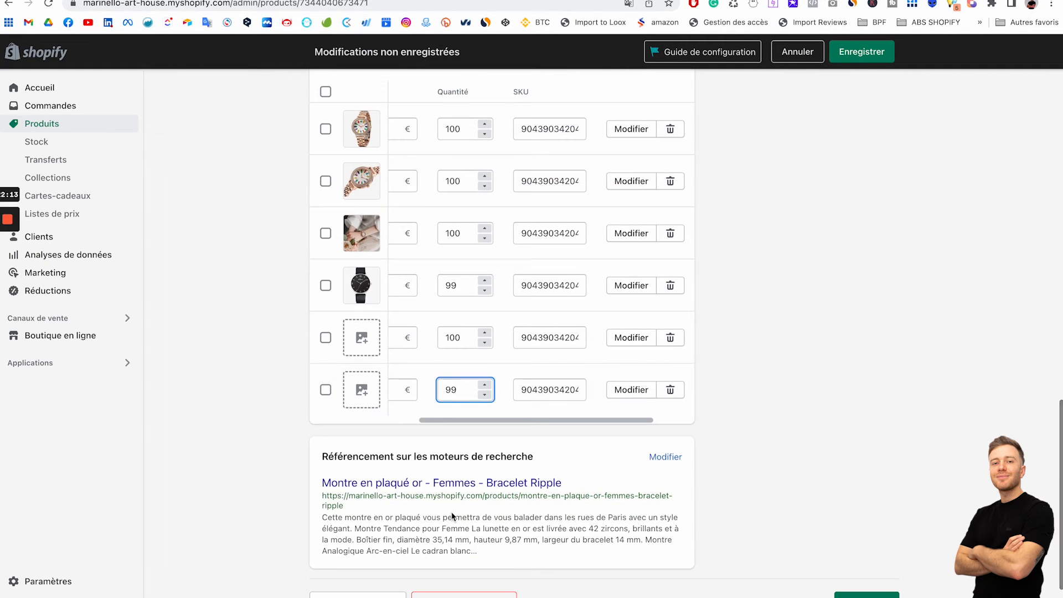
left_click(846, 57)
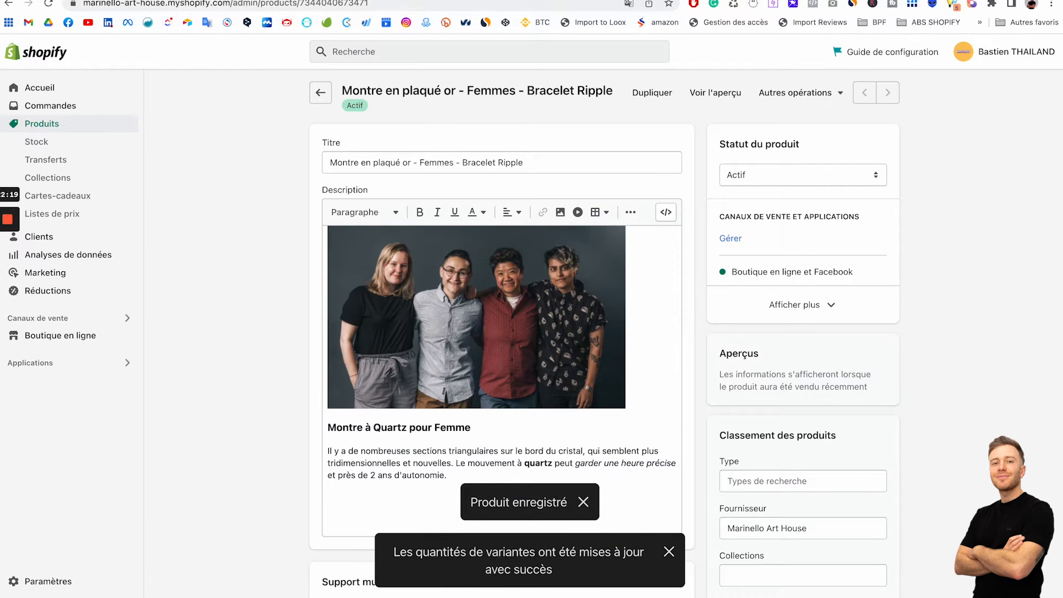
Glance at the storefront preview, and review the saved variant quantities and search engine listing on the product page
key("ctrl+Tab")
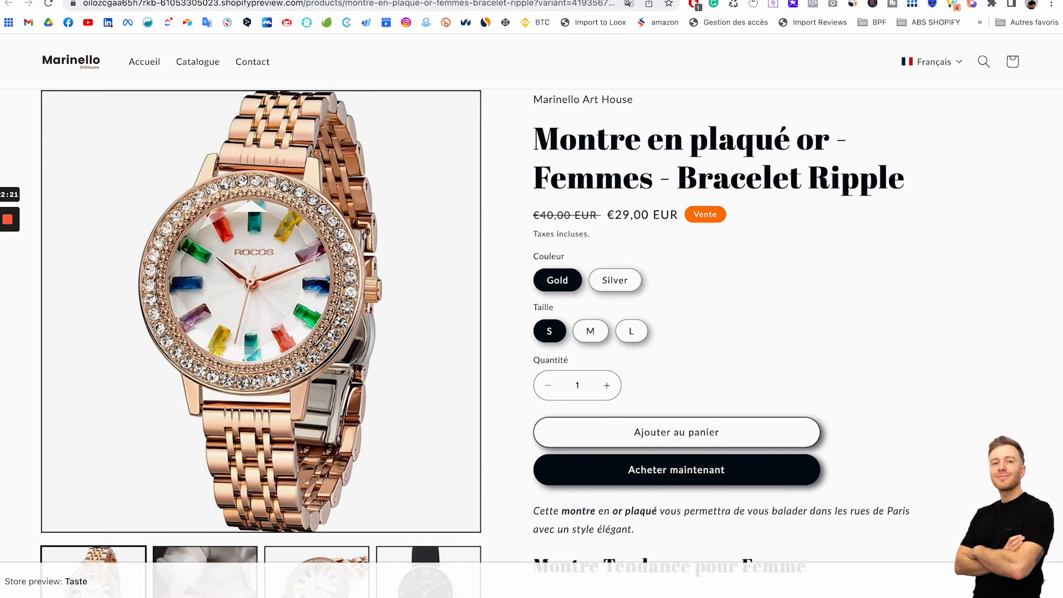
key("ctrl+shift+Tab")
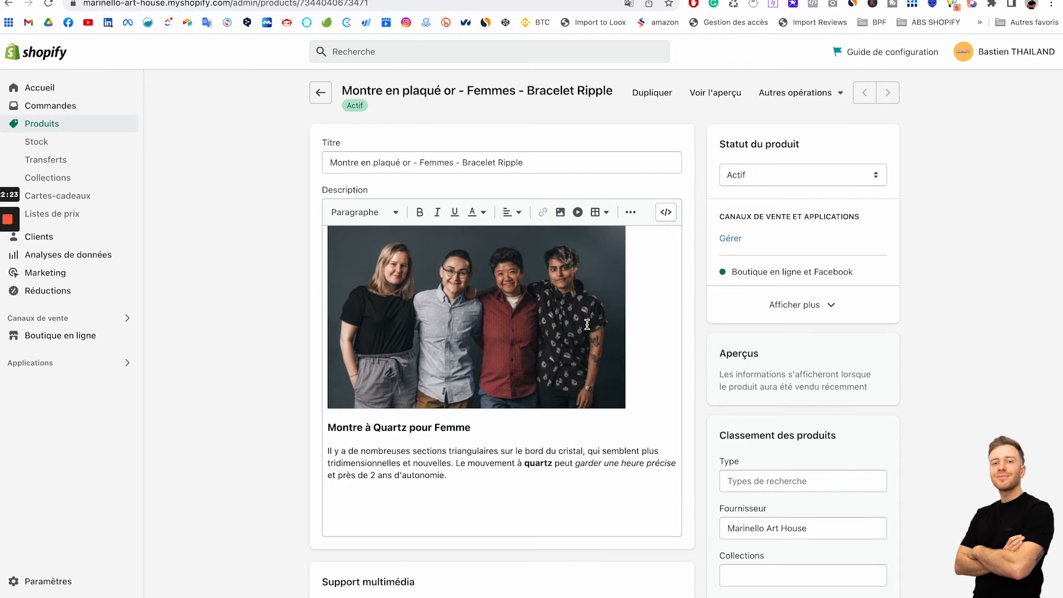
scroll(587, 324, "down", 6)
scroll(587, 324, "down", 15)
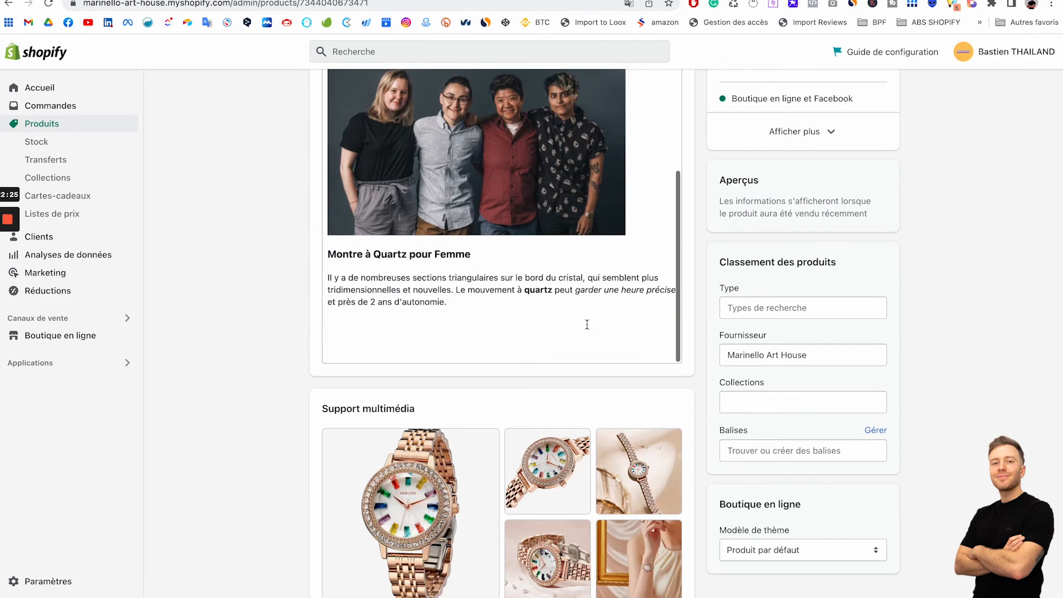
scroll(589, 329, "down", 4)
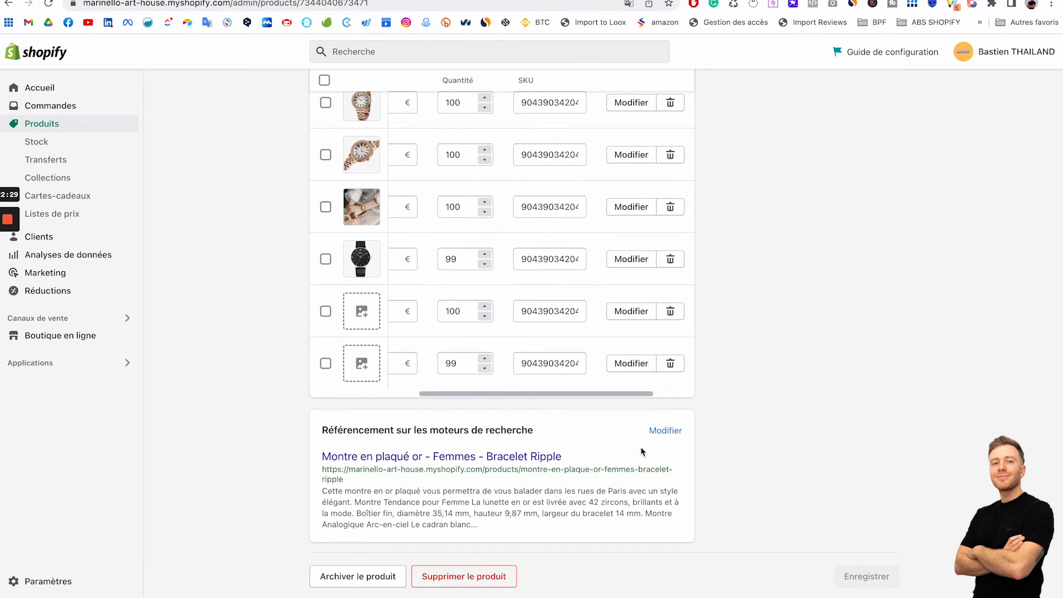
scroll(753, 506, "up", 20)
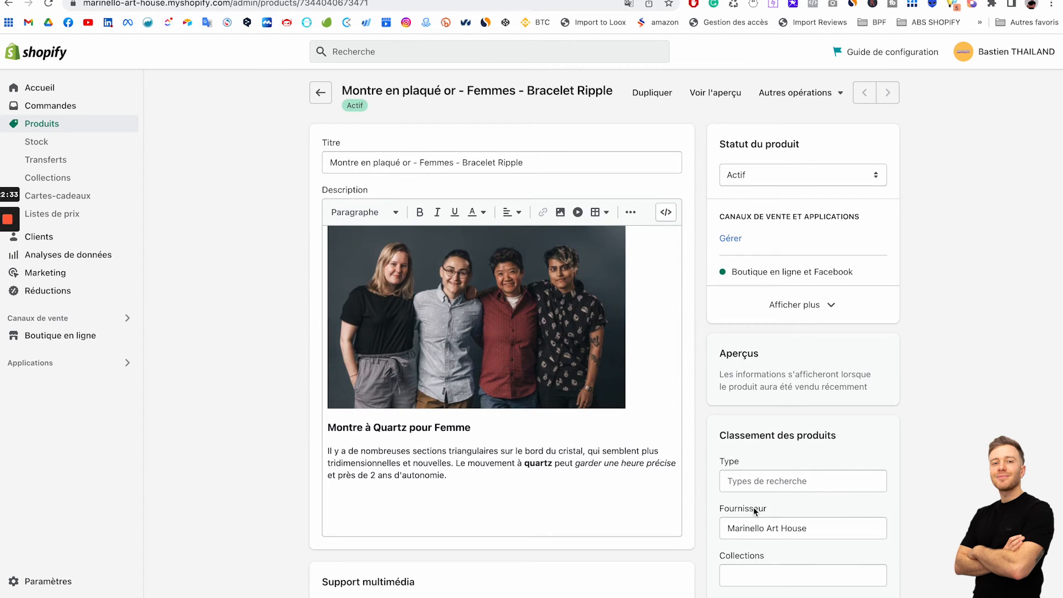
Switch the product's status to Ébauche and restore it to Actif
left_click(759, 176)
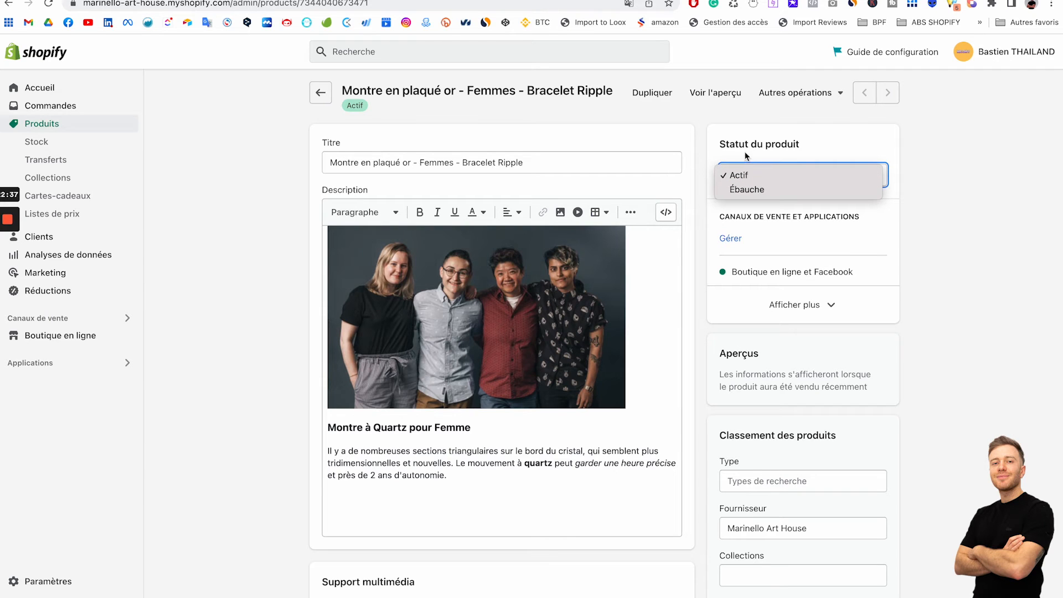
left_click(755, 190)
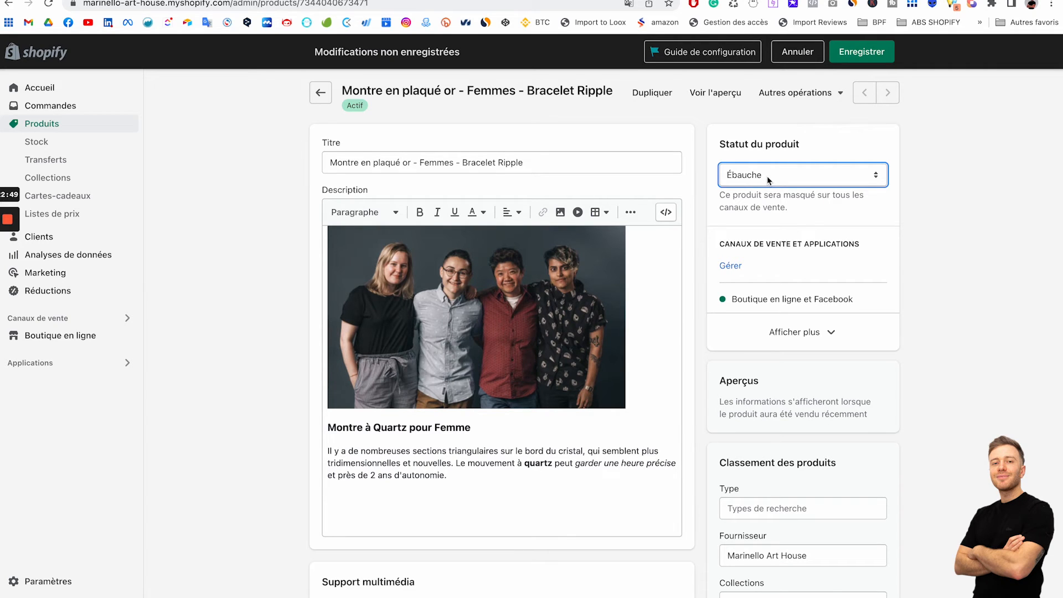
left_click(767, 180)
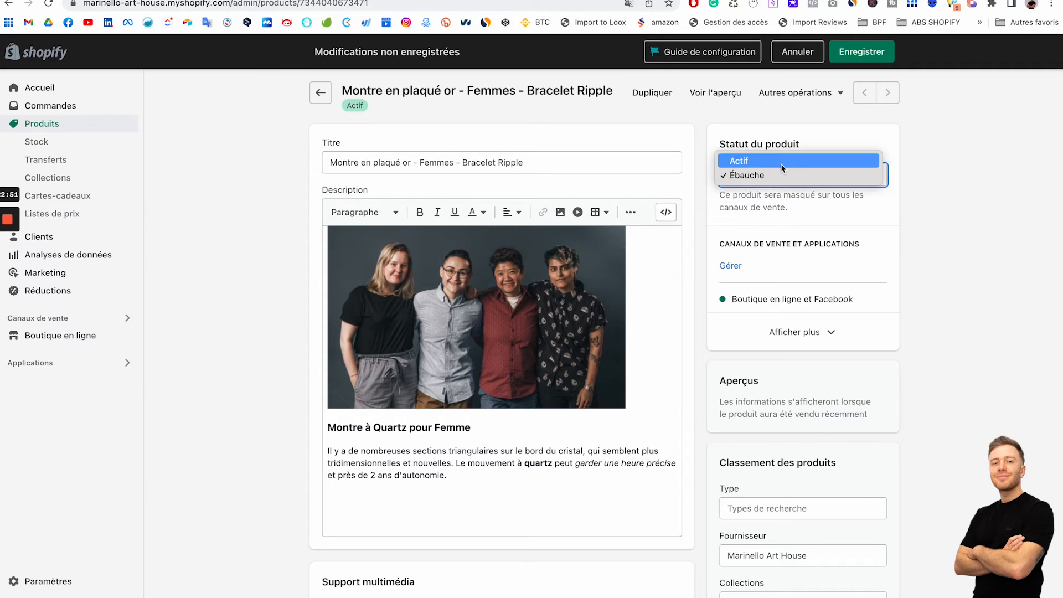
left_click(772, 160)
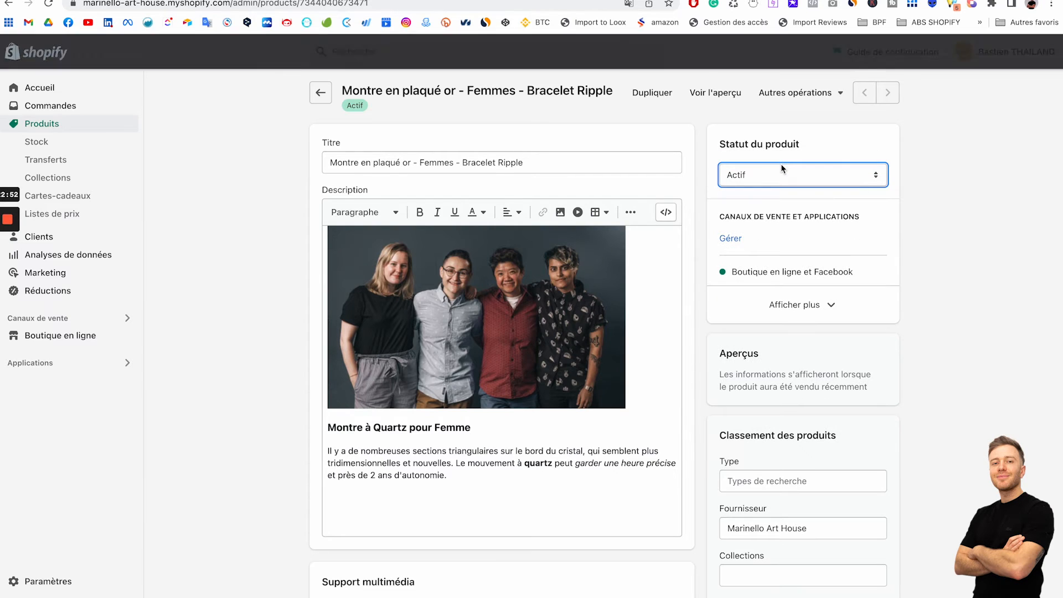
Expand the product's sales channels list to examine where the watch is offered
left_click(800, 305)
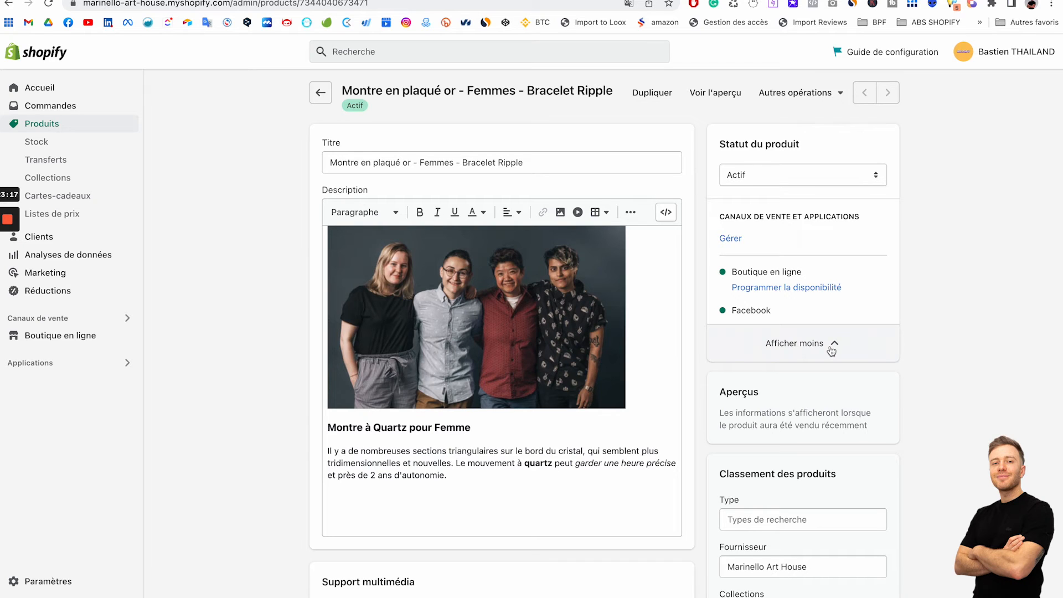
scroll(832, 349, "down", 2)
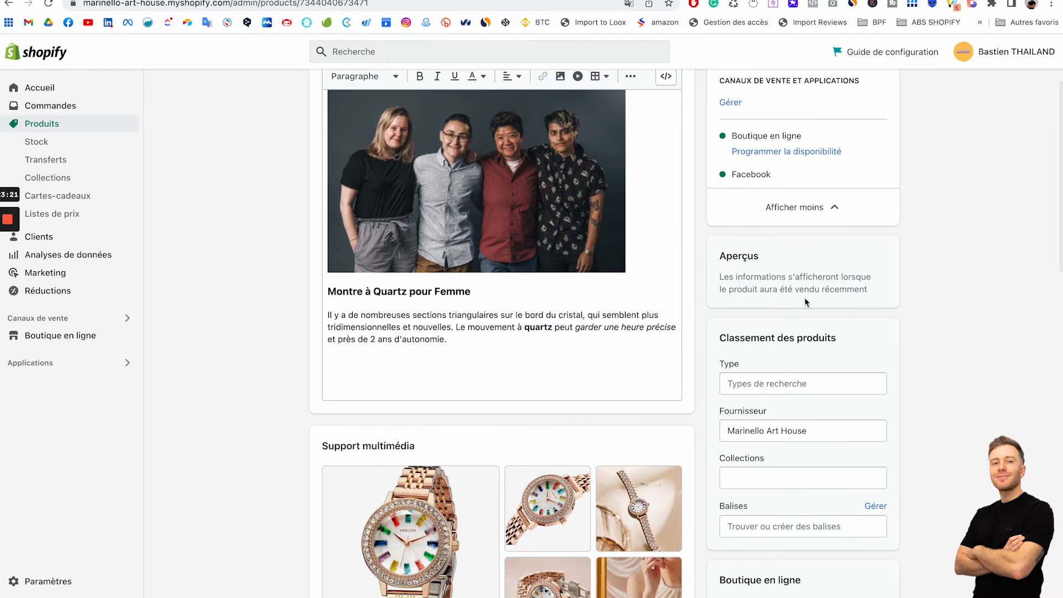
scroll(805, 299, "down", 2)
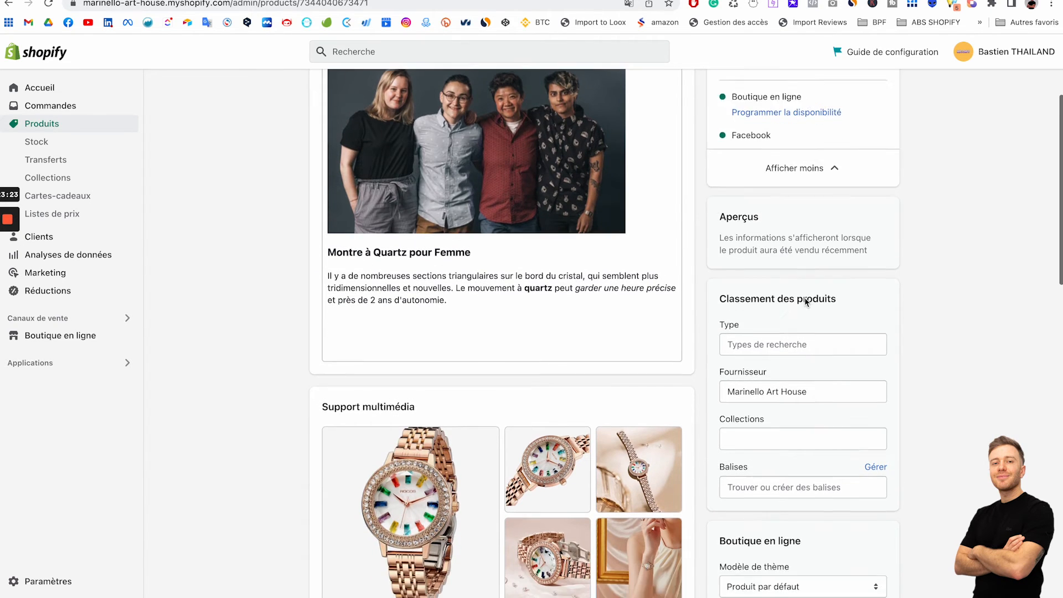
Set the product type to Montres from the Bijoux category under Vêtements et accessoires
left_click_drag(722, 224, 783, 224)
scroll(783, 223, "down", 1)
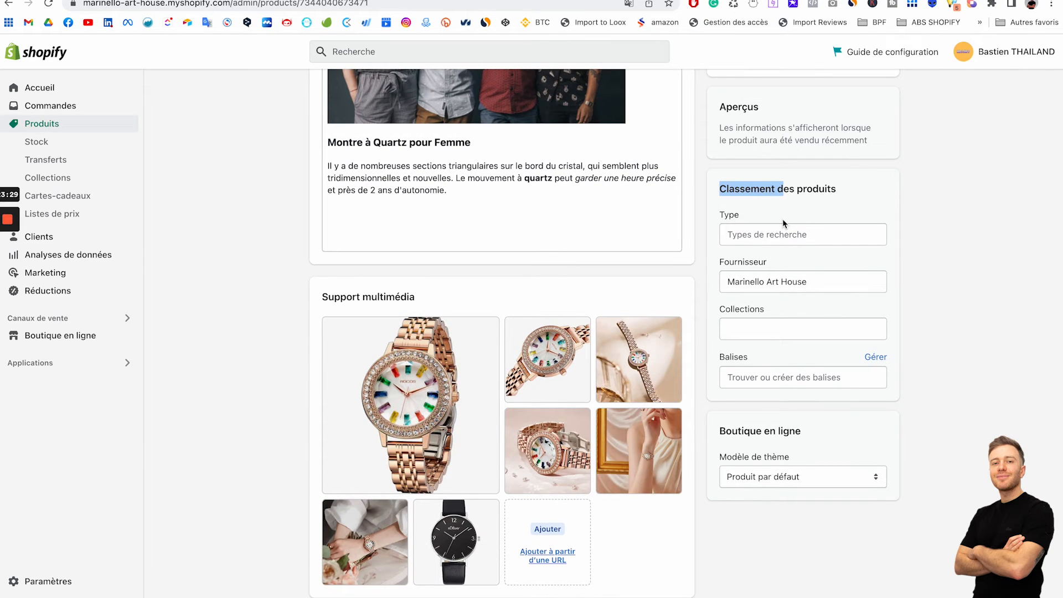
left_click(740, 235)
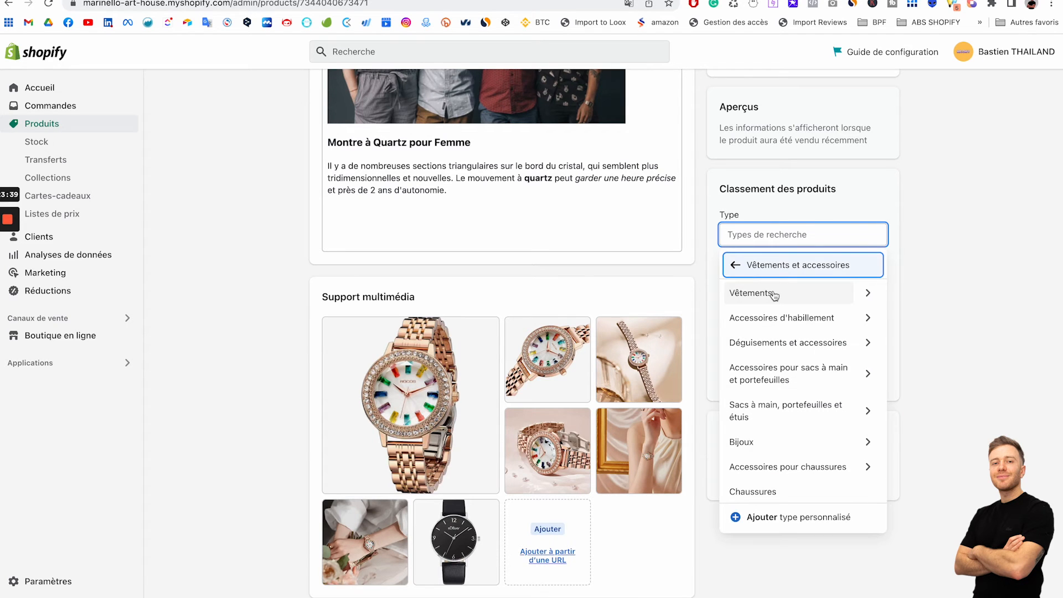
scroll(773, 375, "down", 1)
left_click(845, 408)
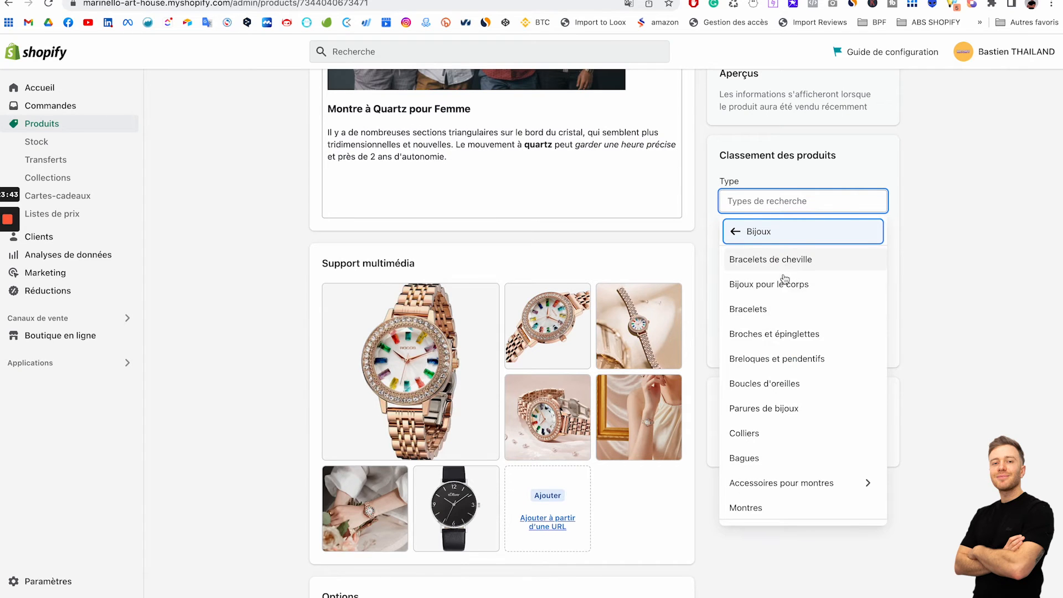
scroll(774, 335, "down", 1)
left_click(758, 480)
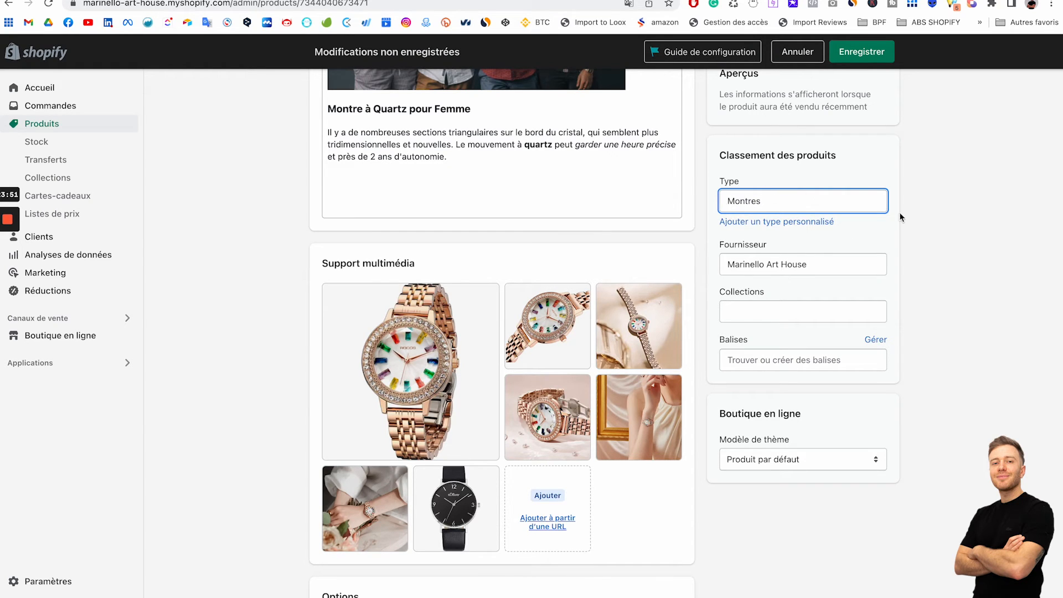
Check the vendor field without changing it and add the product to the Montre collection
left_click(825, 265)
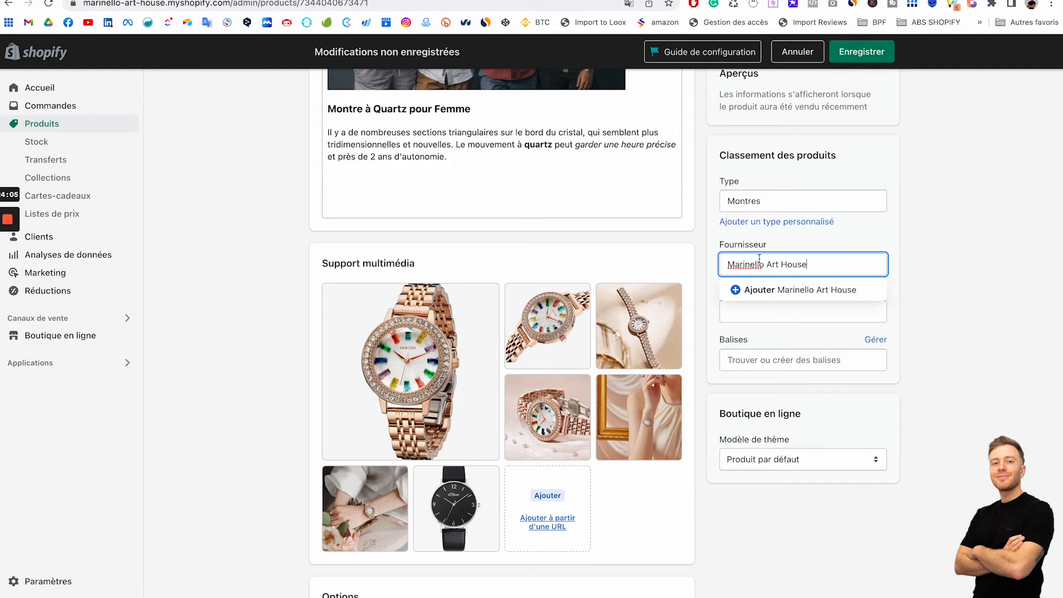
left_click(793, 240)
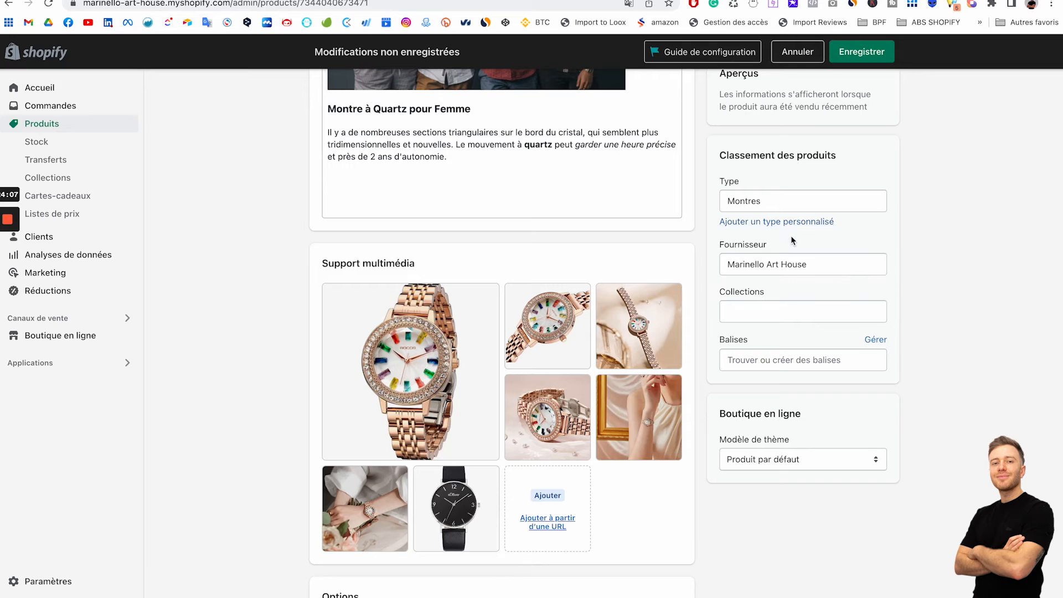
left_click(766, 305)
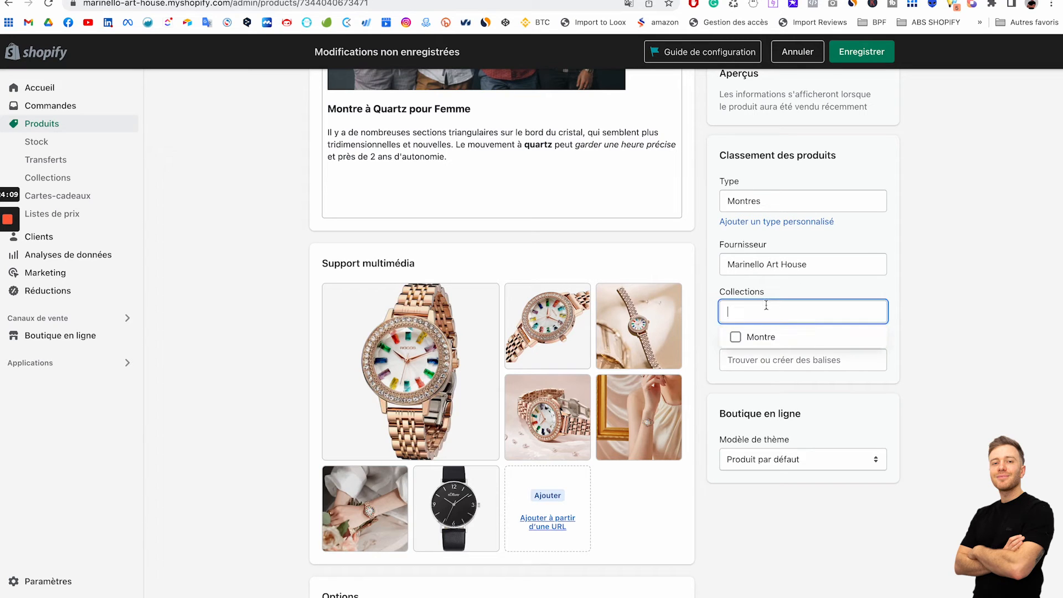
left_click(736, 339)
left_click(955, 331)
Add the tag "montre" to the product and save it
left_click(788, 376)
type("montre")
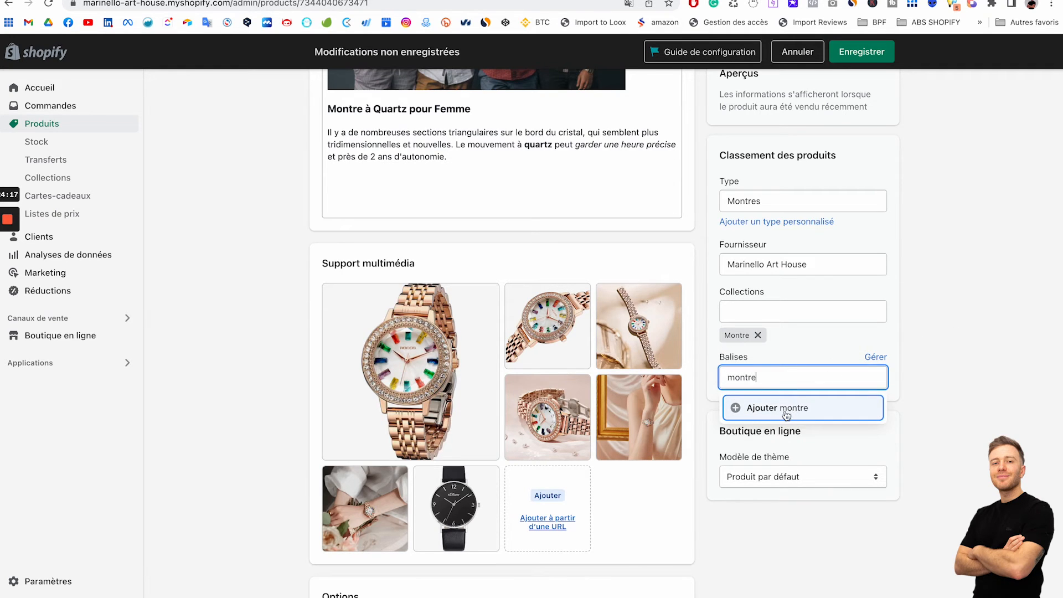
left_click(786, 410)
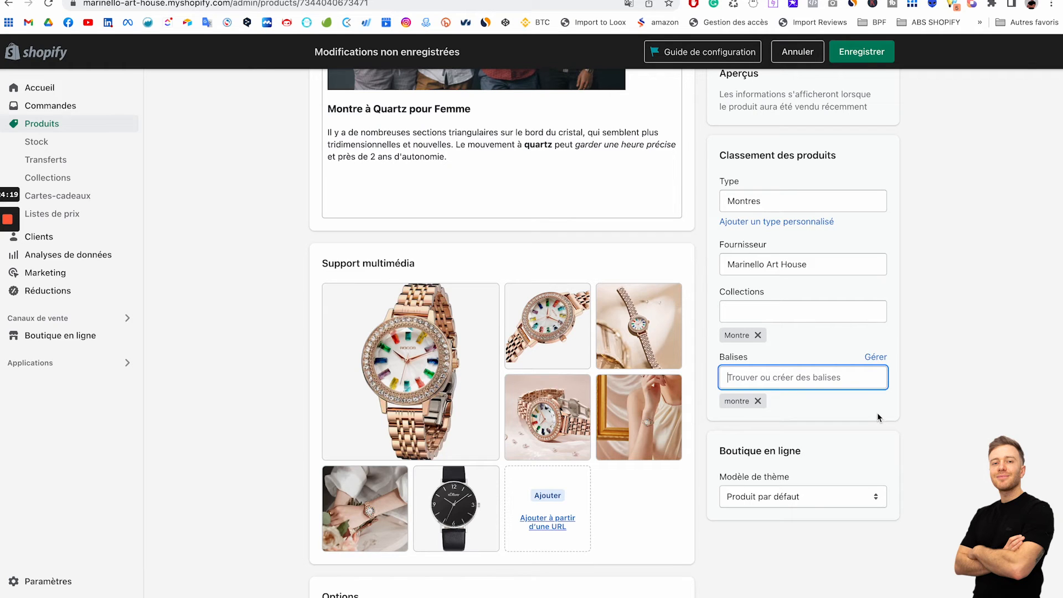
left_click(858, 52)
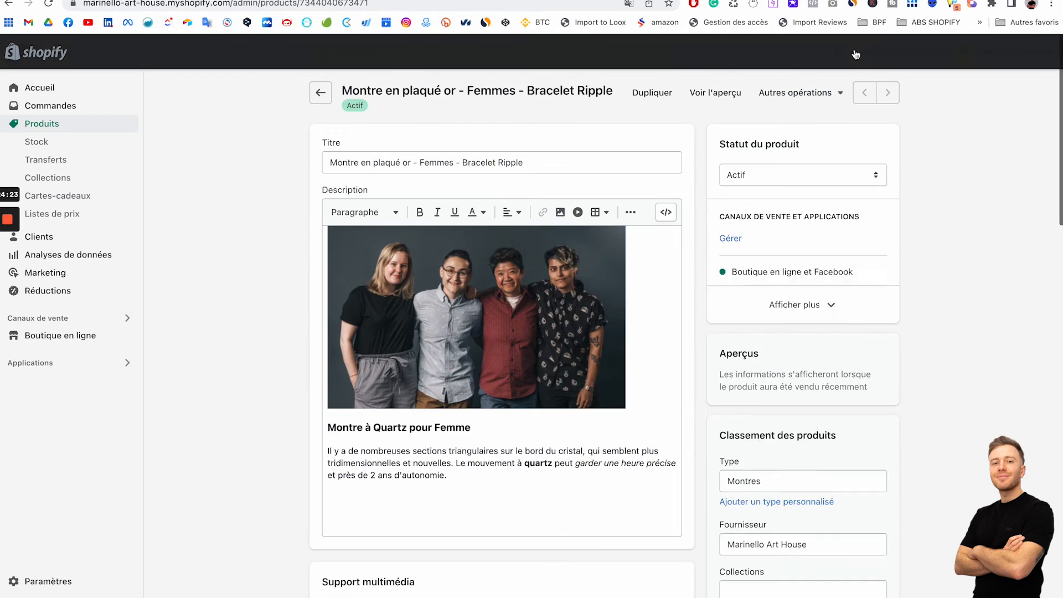
Review the theme template choices, keeping Produit par défaut, and look over the product page down to the search engine listing
scroll(837, 345, "down", 15)
scroll(839, 349, "up", 8)
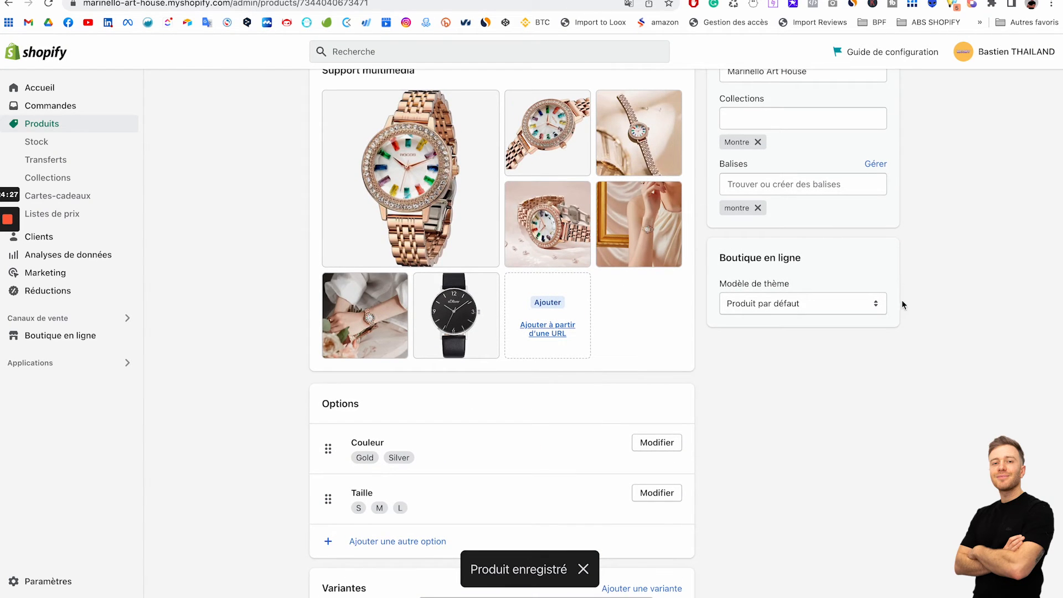
left_click(742, 305)
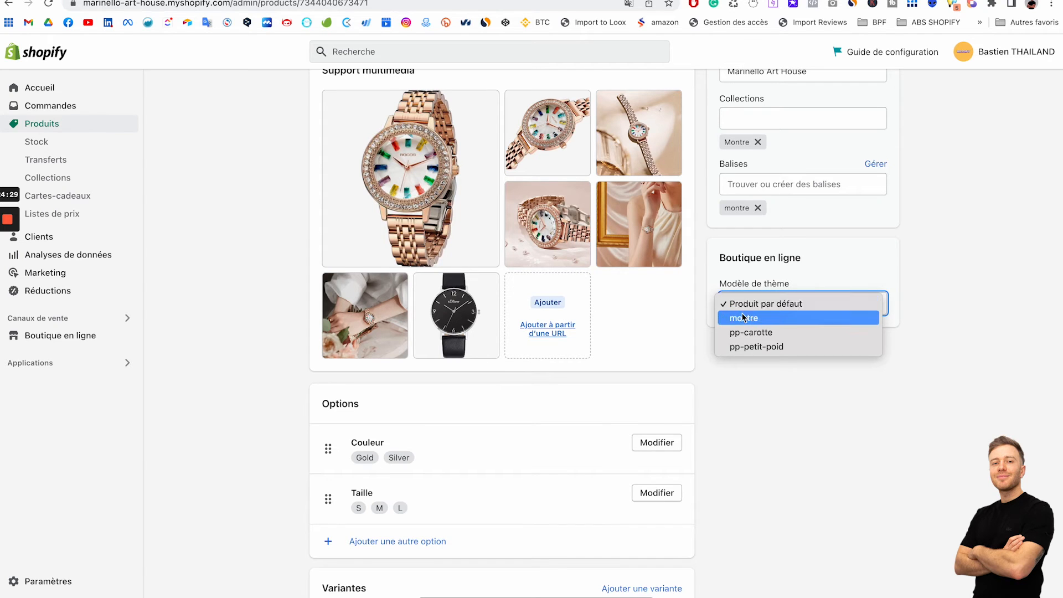
left_click(743, 299)
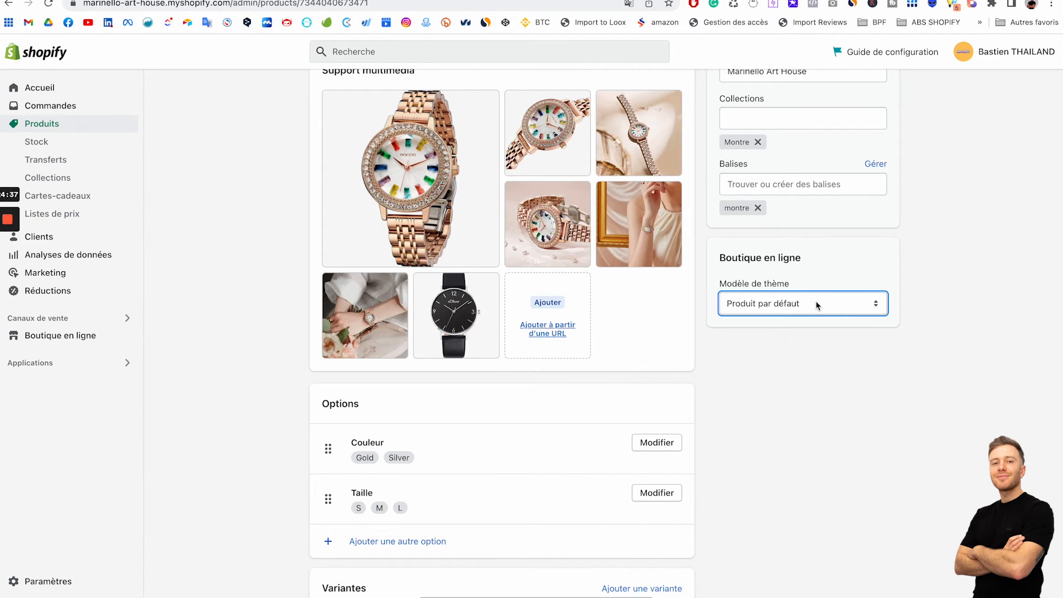
scroll(815, 300, "down", 8)
scroll(815, 301, "up", 15)
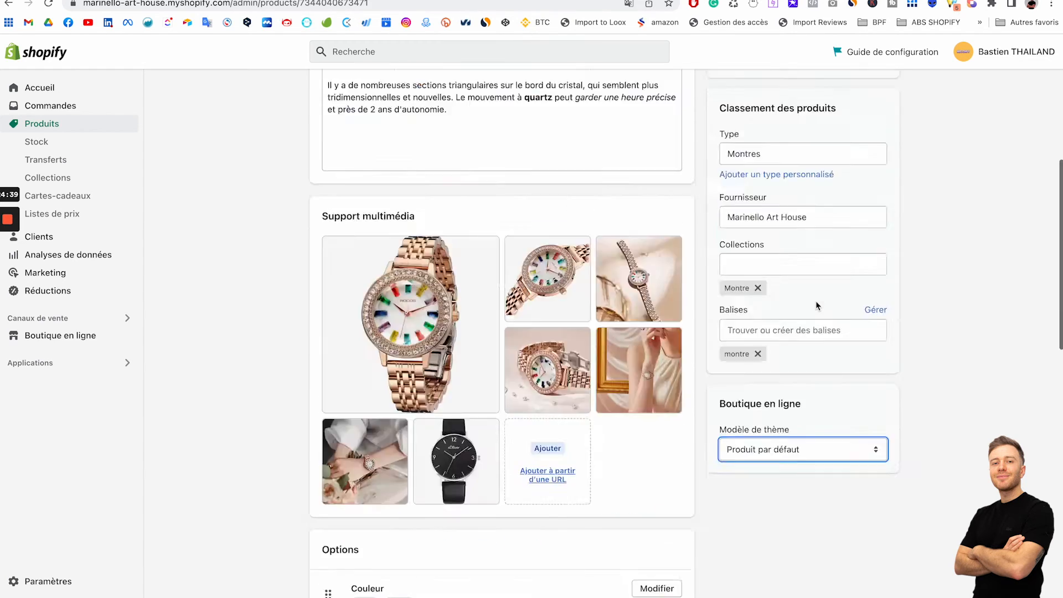
scroll(394, 370, "down", 1)
scroll(395, 371, "up", 2)
scroll(394, 371, "down", 10)
scroll(394, 371, "down", 8)
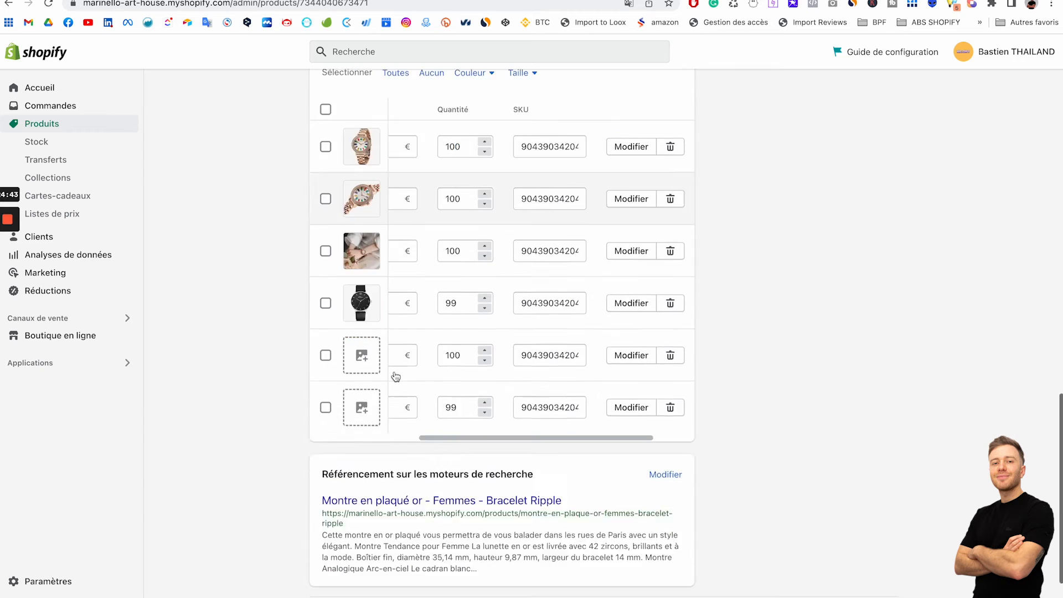
Edit the search engine listing and replace both hyphens in the page meta title with vertical bars
left_click_drag(322, 430, 519, 429)
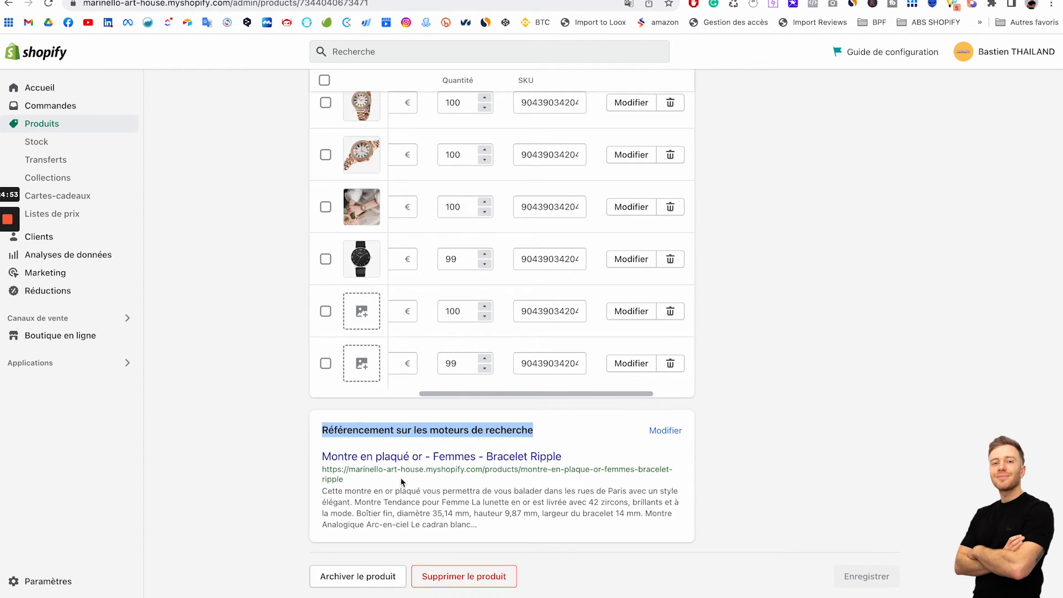
left_click(661, 432)
scroll(563, 478, "down", 5)
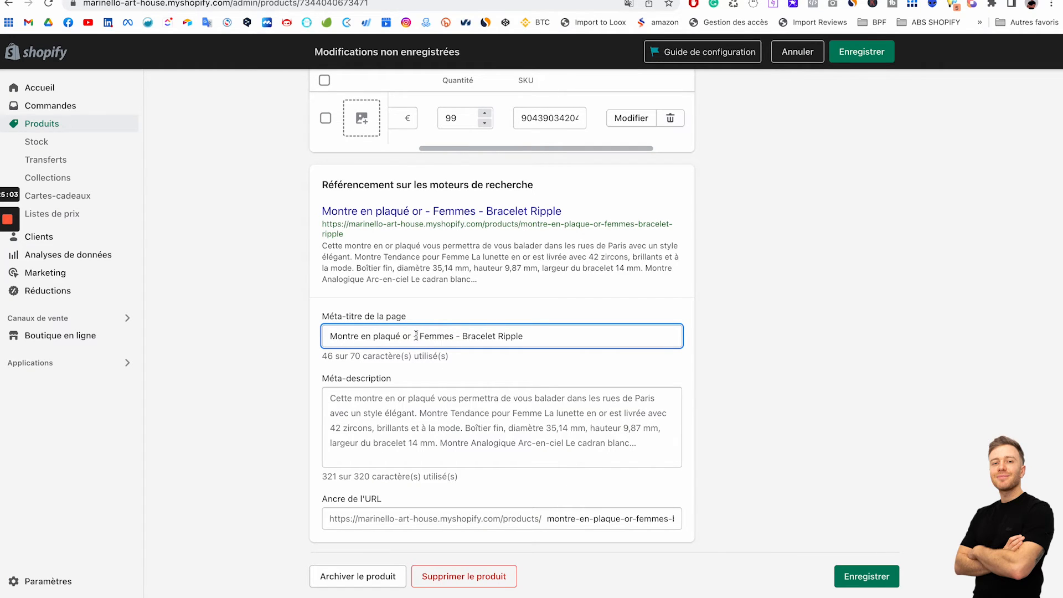
key("BackSpace")
type("|")
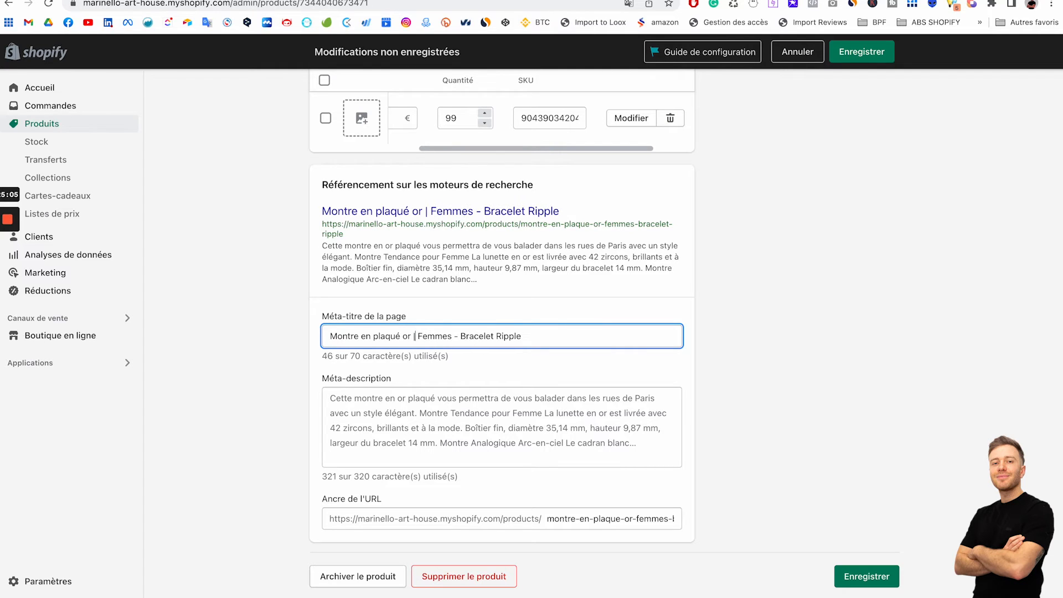
left_click(458, 336)
key("BackSpace")
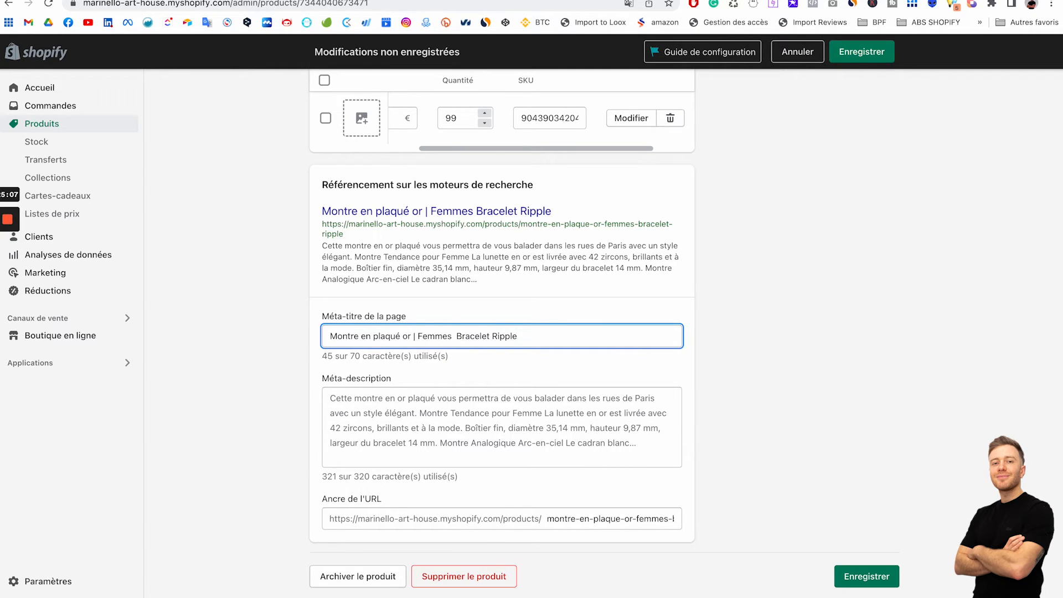
type("|")
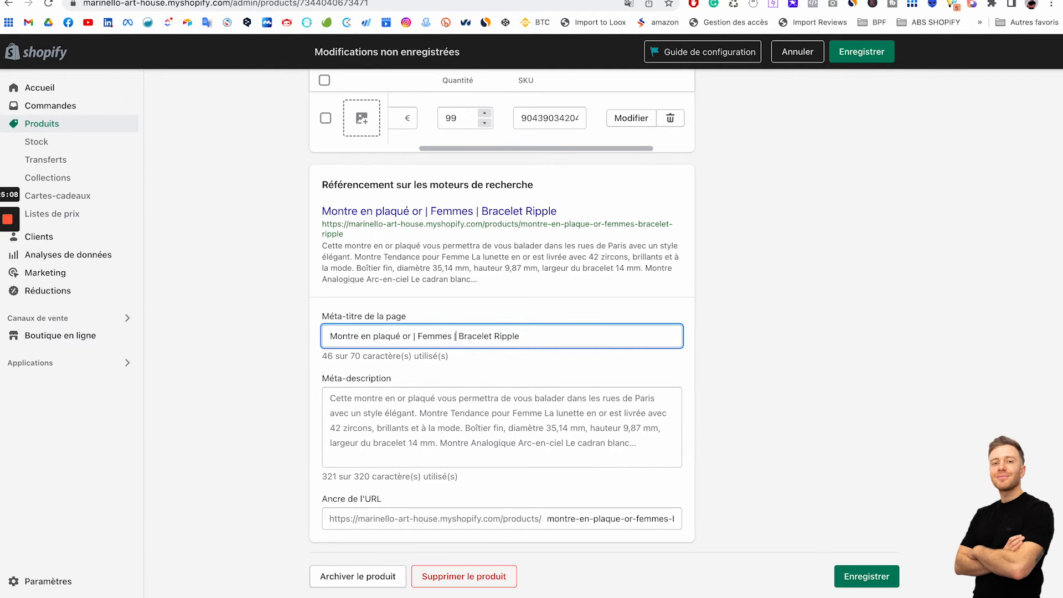
Change "Femmes" to "Montre Femme" in the page meta title
left_click(419, 336)
type("Montre")
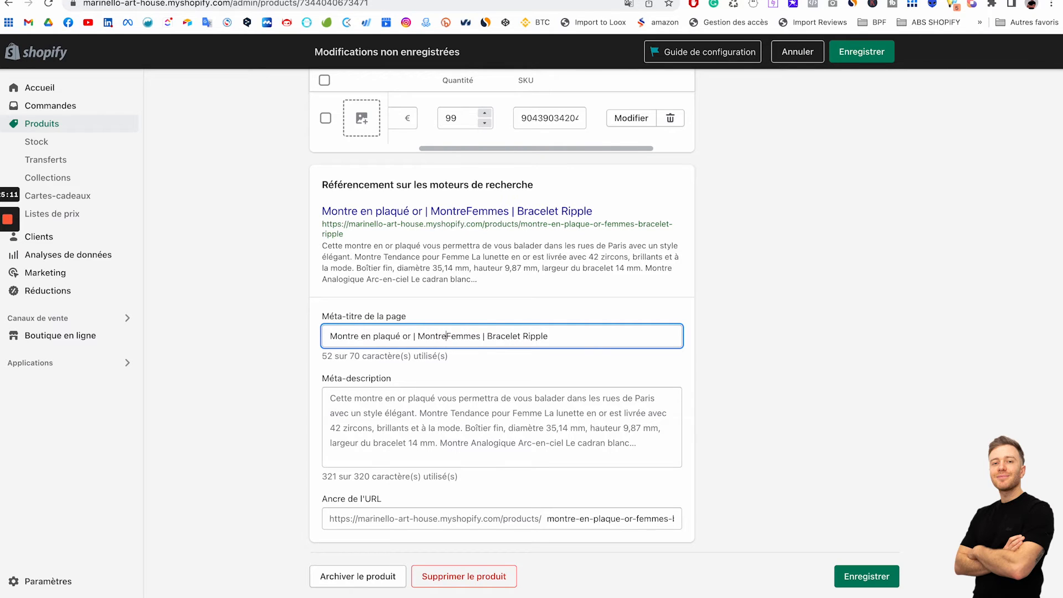
left_click(482, 336)
key("BackSpace")
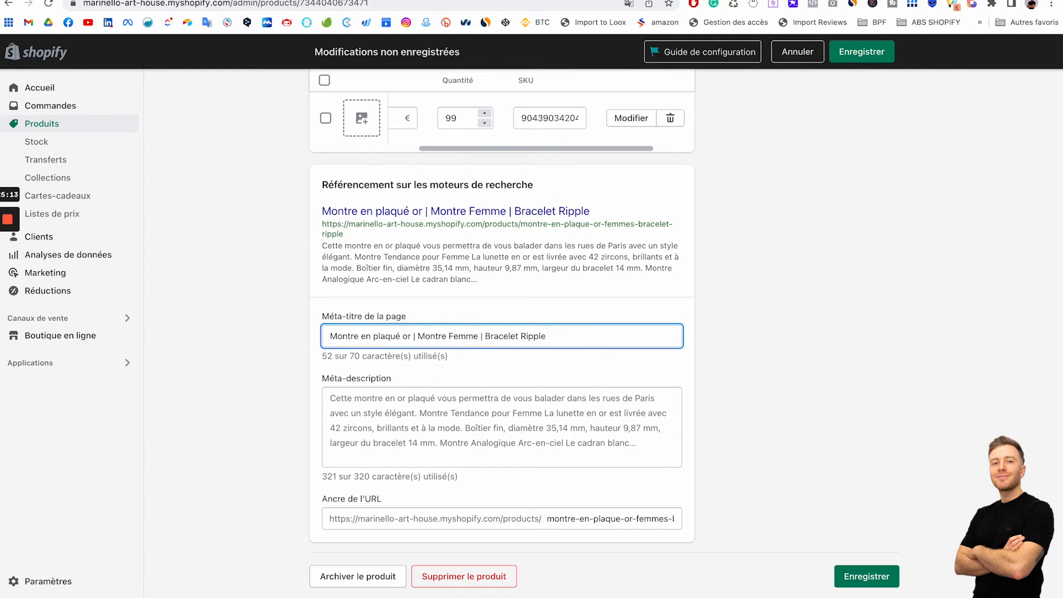
Change "Femmes" to "Femme" in the product's main title
scroll(504, 269, "up", 20)
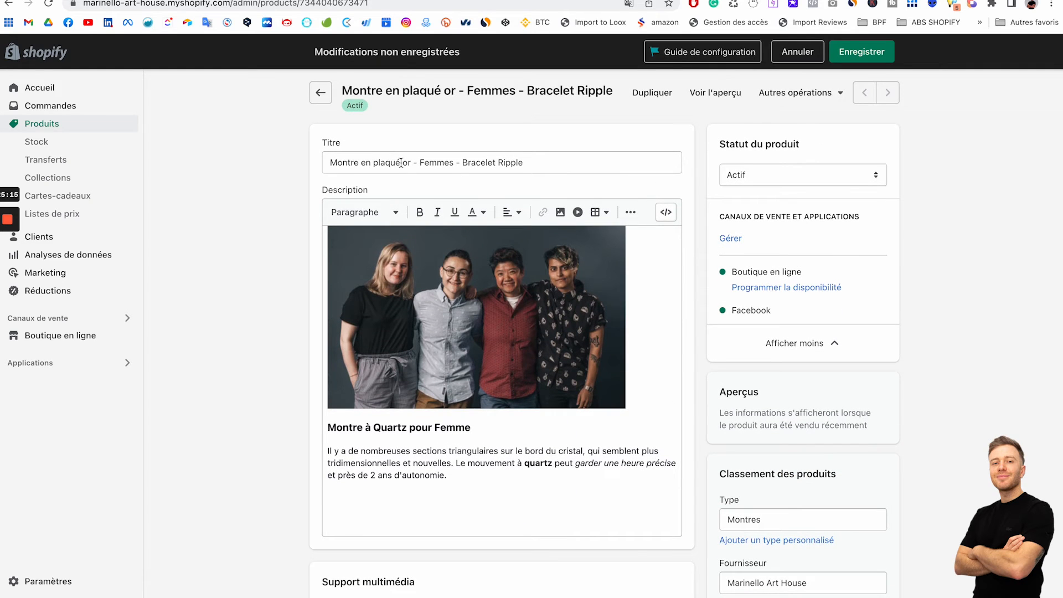
left_click(453, 163)
key("BackSpace")
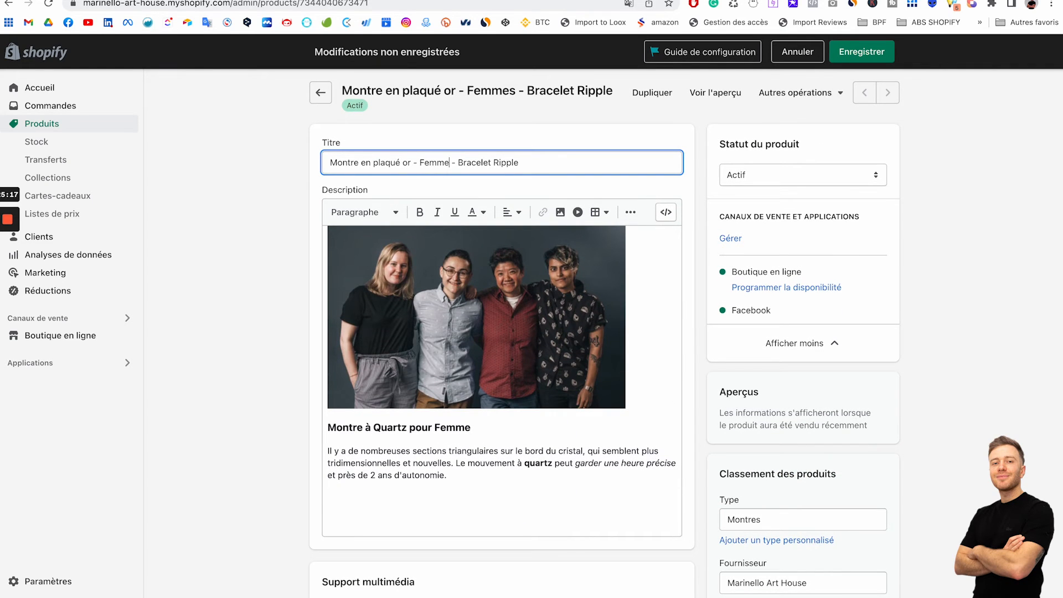
Append "| France" to the end of the page meta title, after "Bracelet Ripple"
scroll(503, 287, "down", 20)
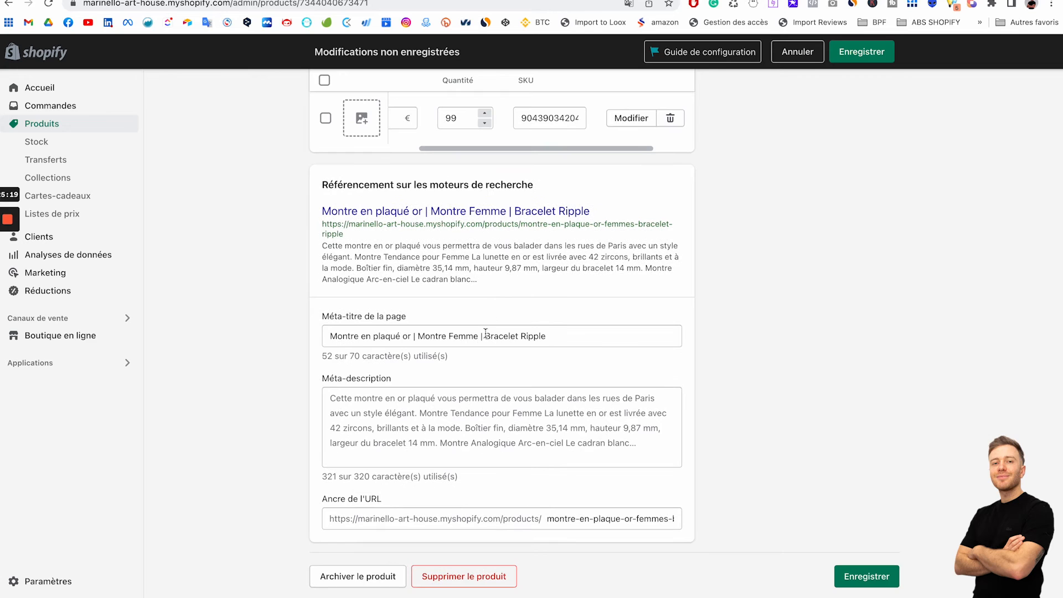
left_click(485, 333)
key("shift+super+Left")
left_click(575, 328)
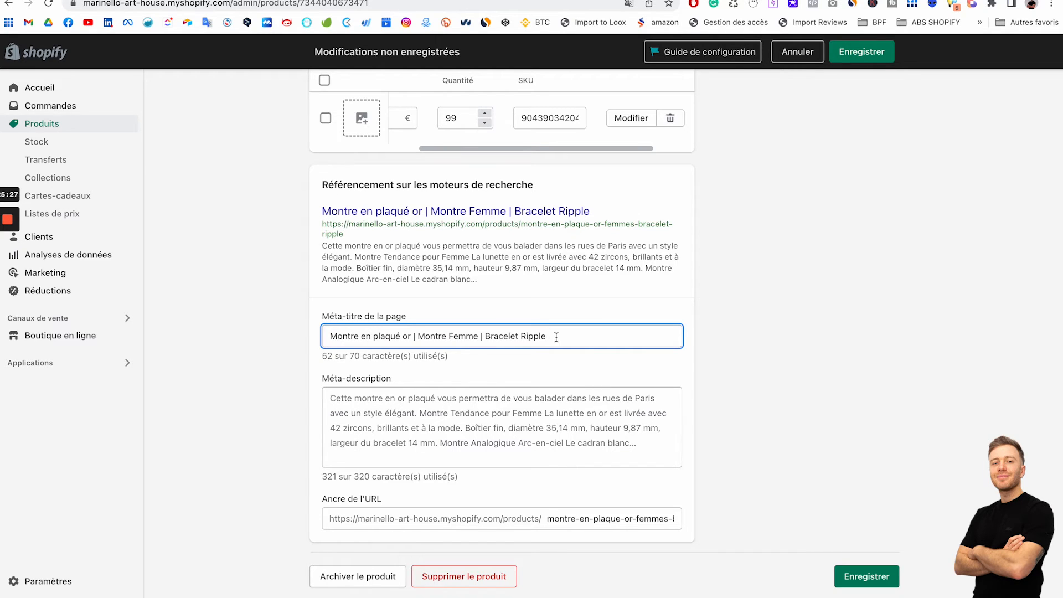
type("|")
left_click_drag(323, 356, 374, 357)
left_click_drag(552, 335, 486, 334)
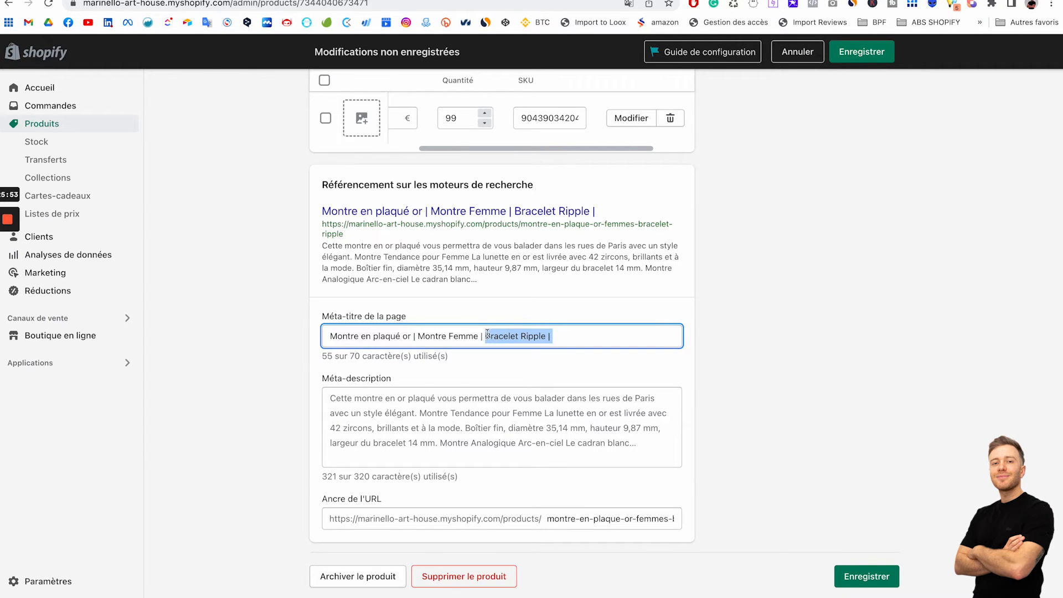
left_click(554, 330)
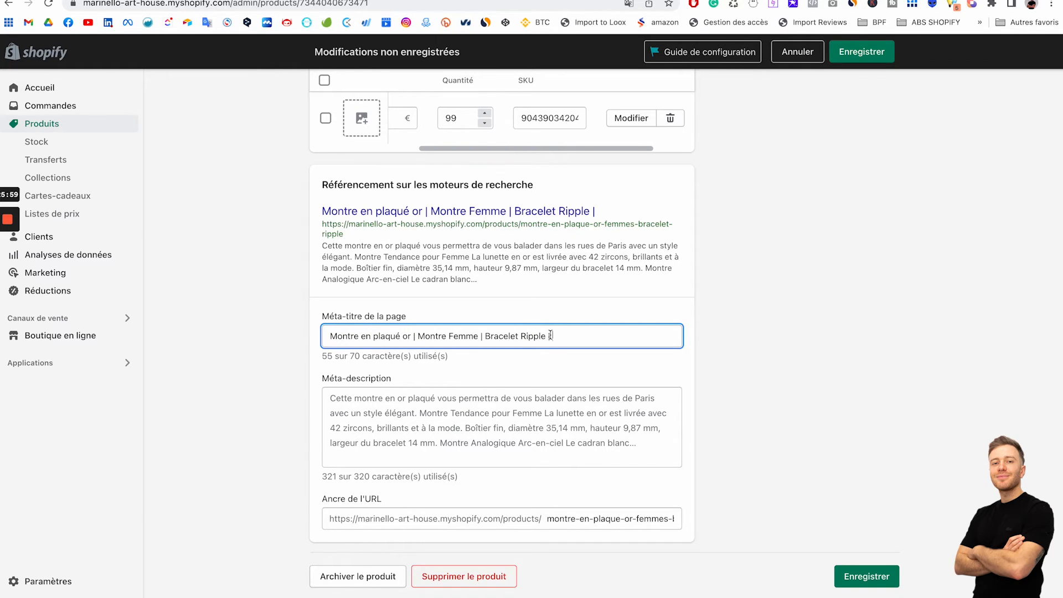
type("France")
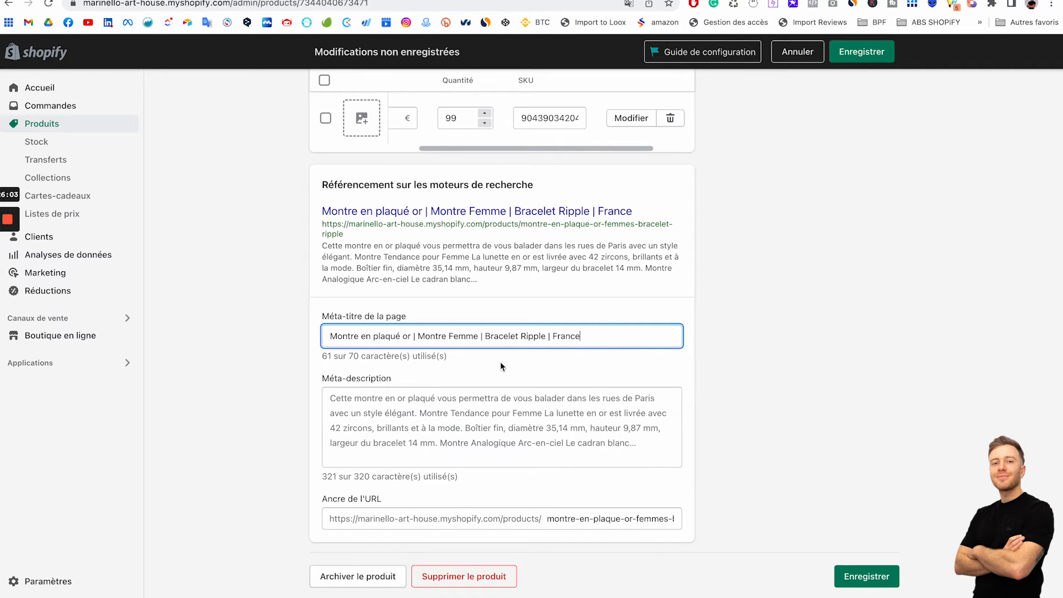
Replace "France" with "Boutique officiel" in the page meta title and remove the word "Montre" before "Femme"
double_click(565, 336)
type("Boutique officiel")
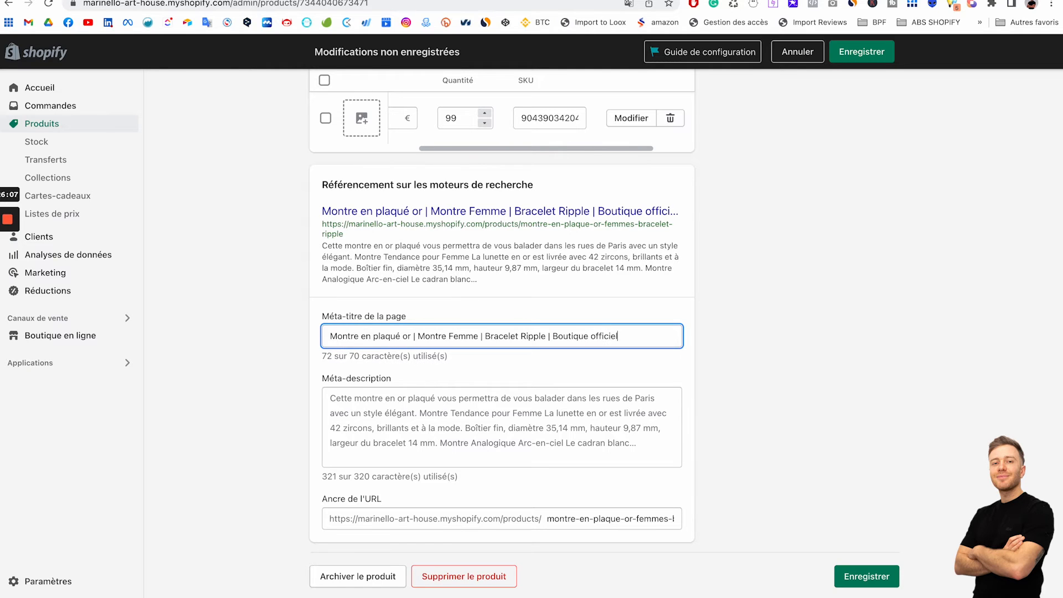
left_click(553, 337)
left_click_drag(450, 335, 418, 335)
key("BackSpace")
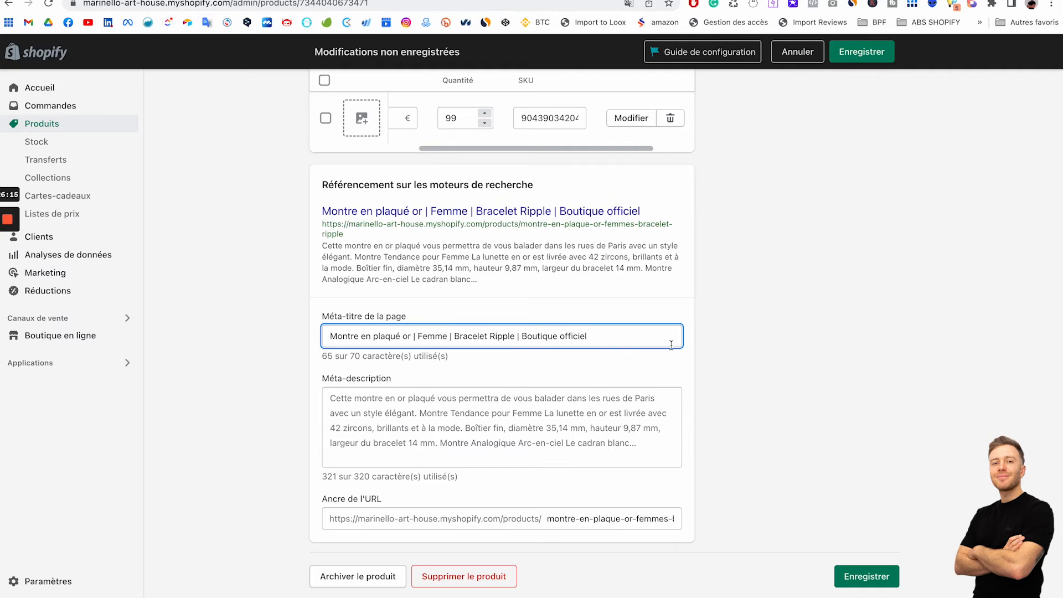
left_click(430, 313)
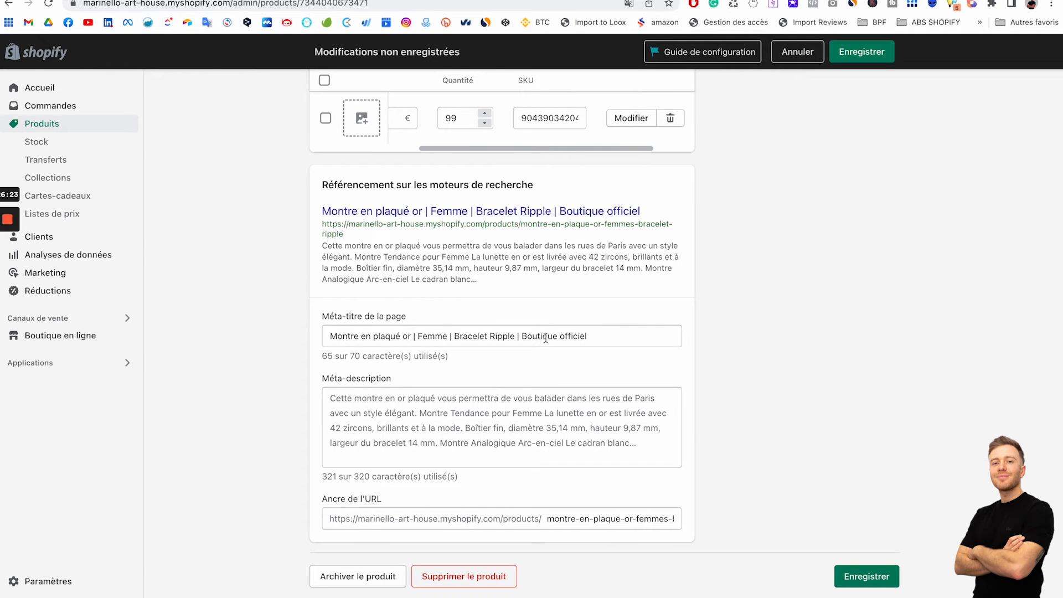
Fill the meta description with the product's description text, starting "Cette montre en or plaqué vous permettra", and compare it with the description above
left_click(365, 446)
type("Cette montre en or plaqué vous permettra de vous balader dans les rues de Paris avec un style élégant. Montre Tendance pour Femme La lunette en or est livrée avec 42 zircons, brillants et à la mode. Boîtier fin, diamètre 35,14 mm, hauteur 9,87 mm, largeur du bracelet 14 mm. Montre Analogique Arc-en-ciel Le cadran blanc avec les index des heures est composé de cristaux carrés de 6 couleurs, bleu lac, jaune, violet, vert, bleu saphir, orange, comme un arc-en-ciel éblouissant. Montre à Quartz pour Femme Il y a de nombreuses sections triangulaires sur le bord du cristal, qui semblent plus tridimensionnelles et nouvelles. Le mouvement à quartz peut garder une heure précise et près de 2 ans d'autonomie.")
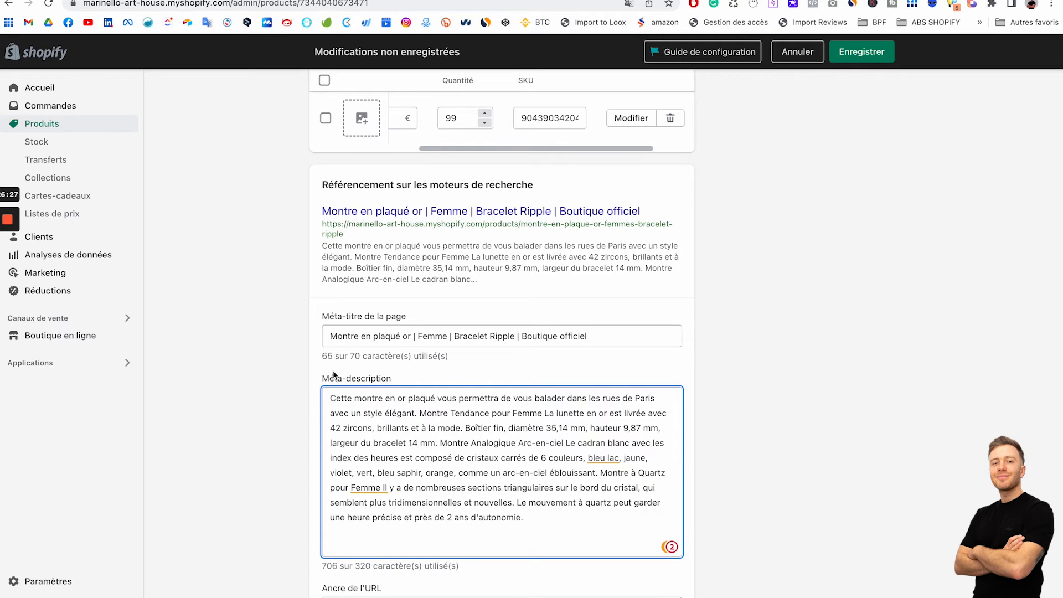
scroll(466, 310, "up", 8)
scroll(467, 320, "up", 5)
scroll(467, 320, "down", 15)
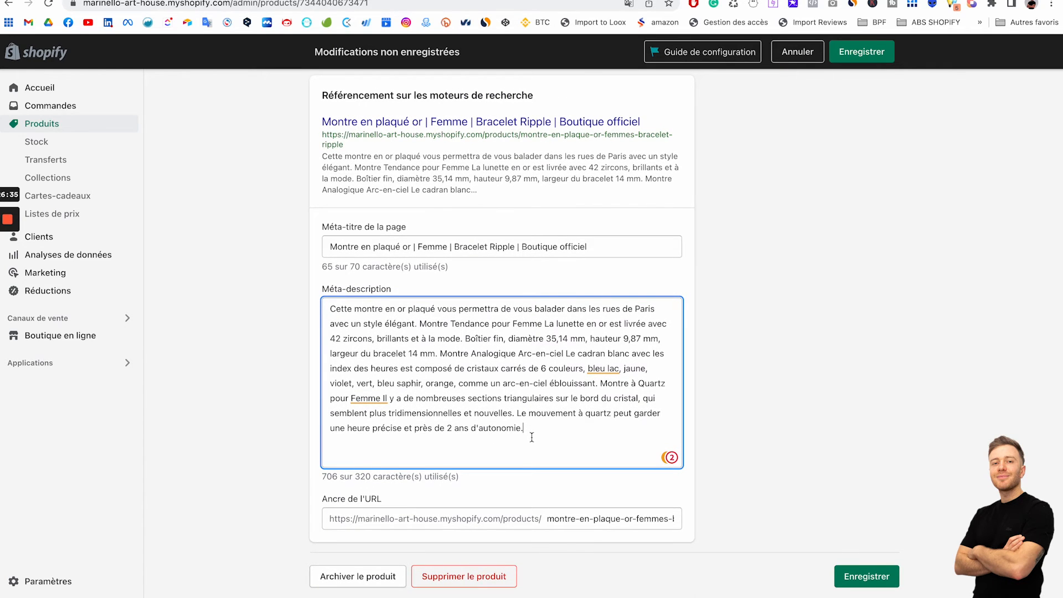
scroll(532, 436, "up", 15)
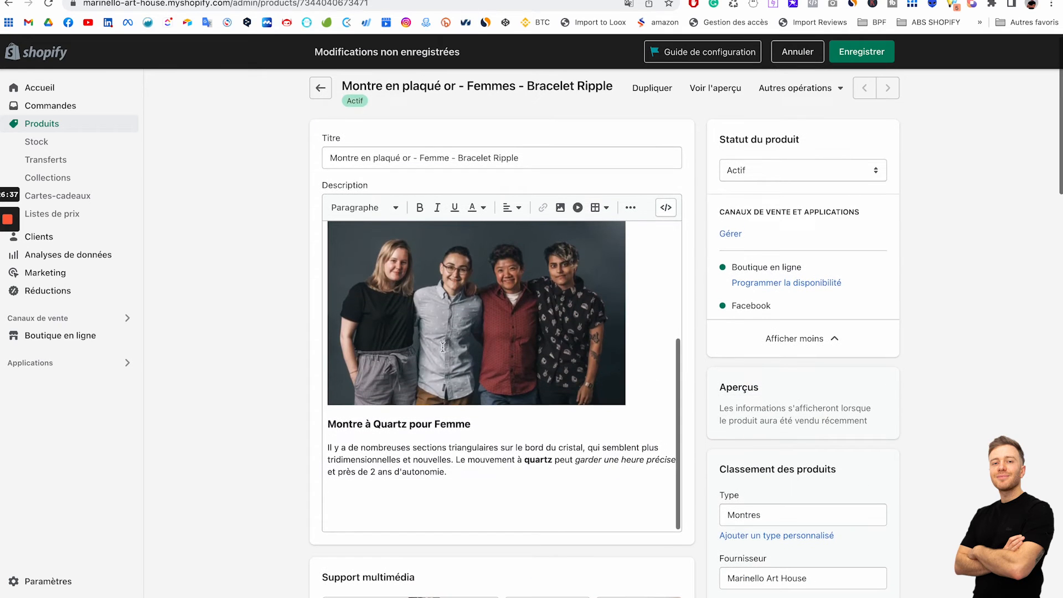
Copy the opening sentence "Cette montre en or plaqué vous permettra de vous balader dans les rues de Paris avec un style élégant." to the start of the meta description
scroll(471, 470, "up", 5)
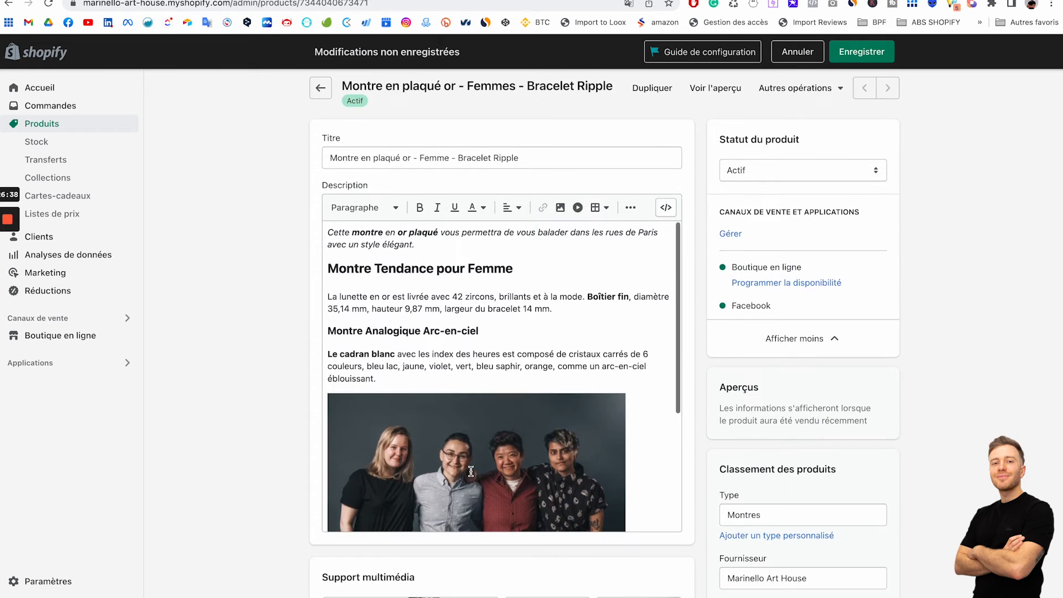
triple_click(427, 250)
key("ctrl+c")
scroll(399, 393, "down", 15)
scroll(398, 393, "down", 3)
left_click(331, 398)
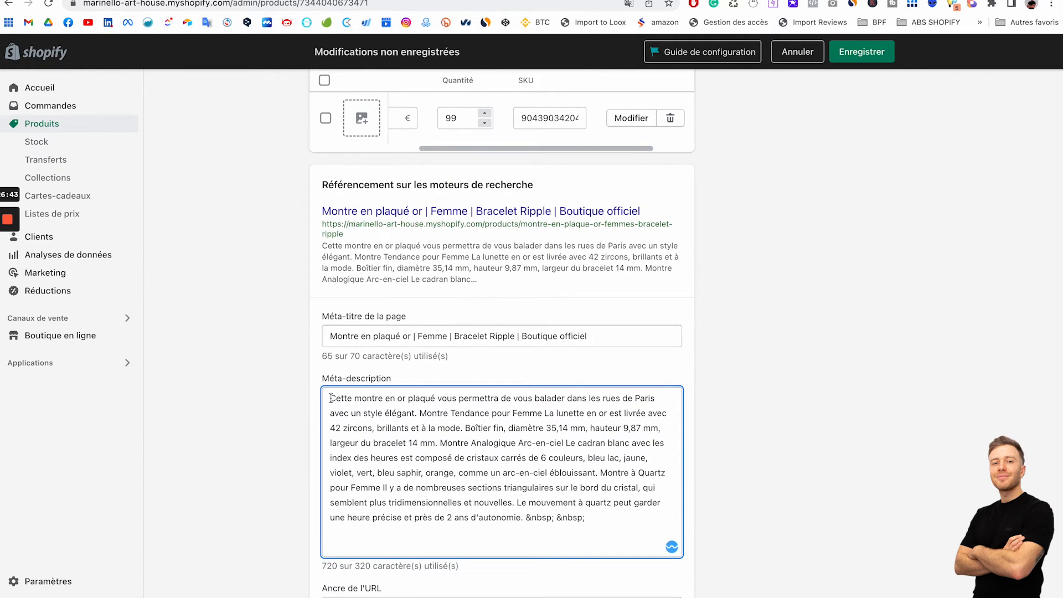
key("ctrl+v")
key("BackSpace")
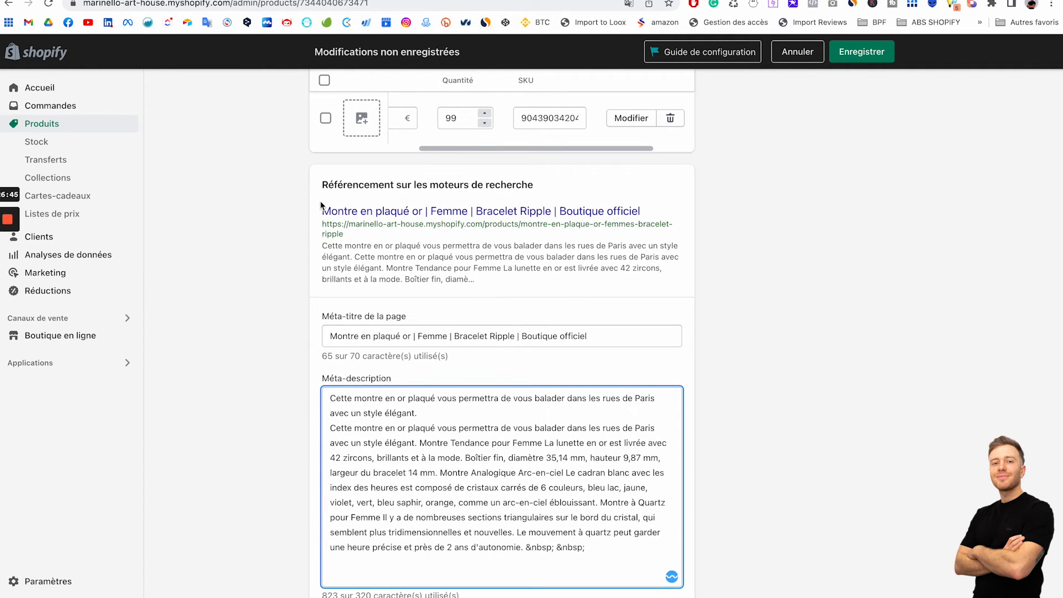
Search Google in a new browser tab for "montre en plaqué or femme"
key("ctrl+t")
type("Cette <strong>montre</strong> en <strong>or plaqué</strong> vous permettra de vous balader dans les rues de Paris avec un style élégant.")
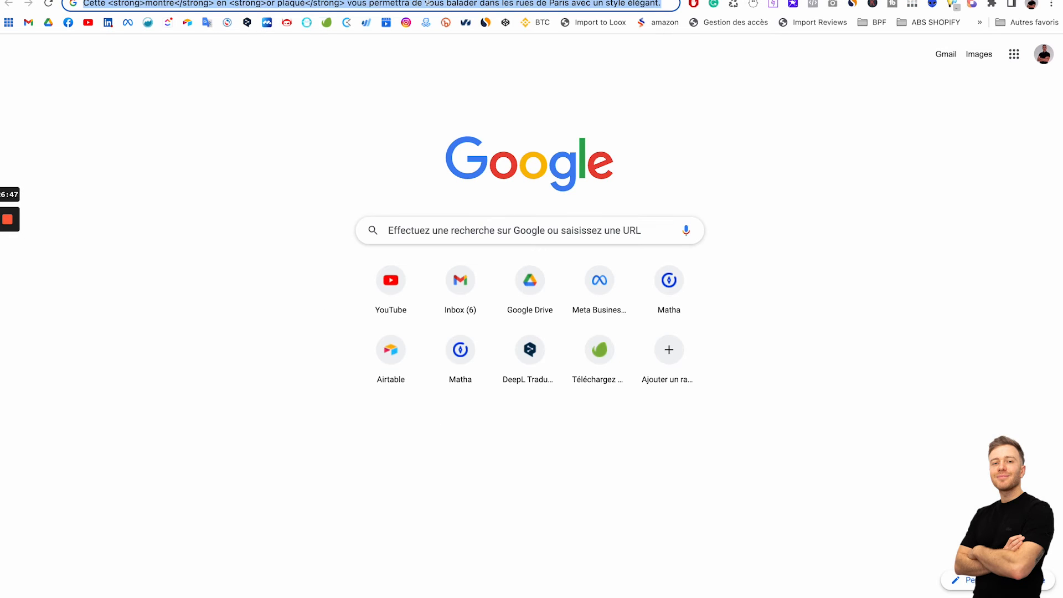
type("montre en plaqué or femme")
key("Return")
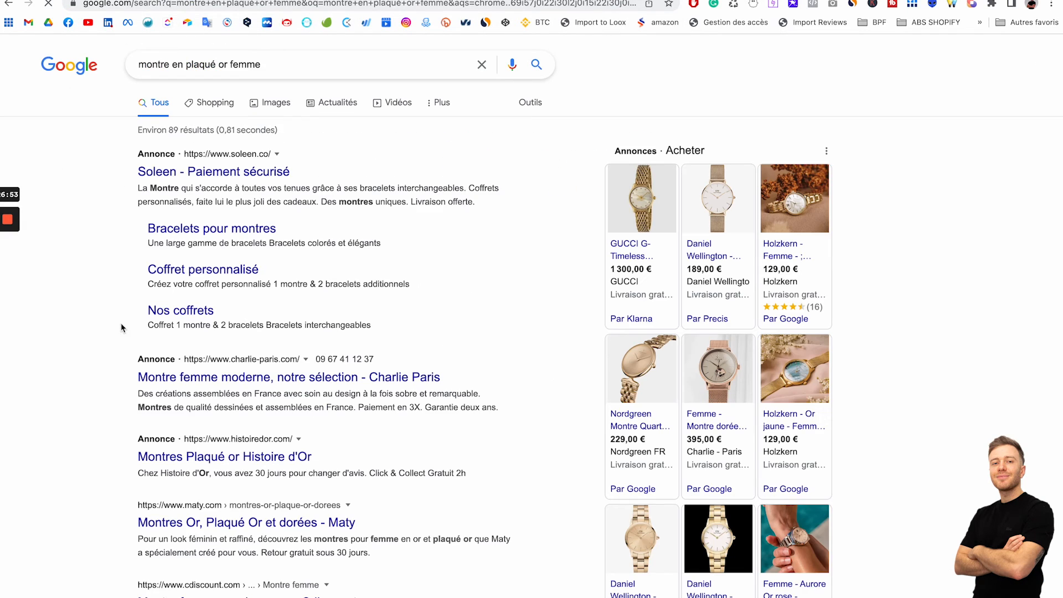
Examine how competing shops word the titles and meta descriptions in the search results
scroll(214, 442, "down", 8)
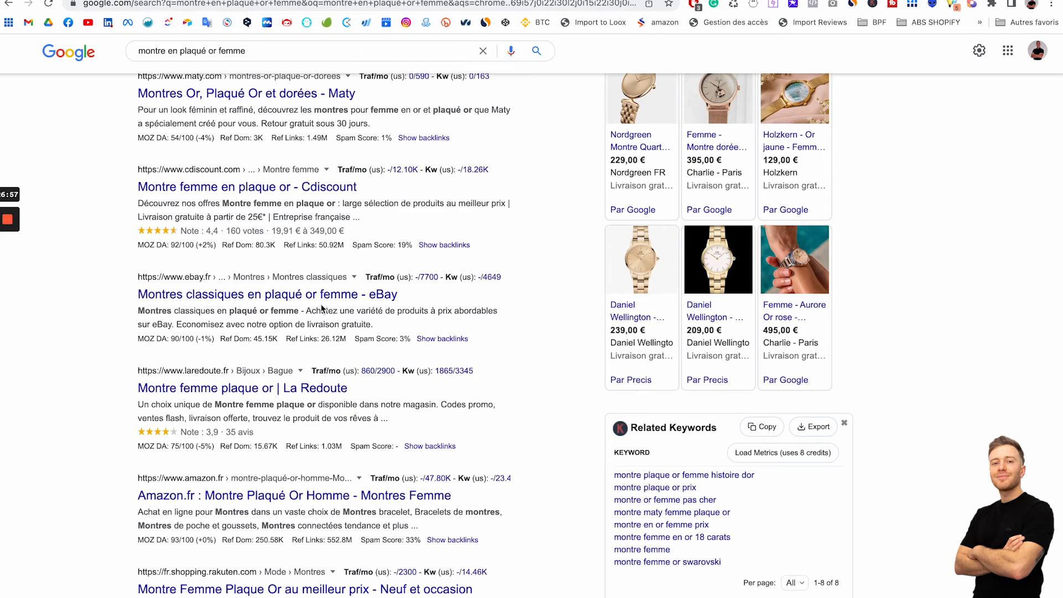
scroll(221, 397, "down", 4)
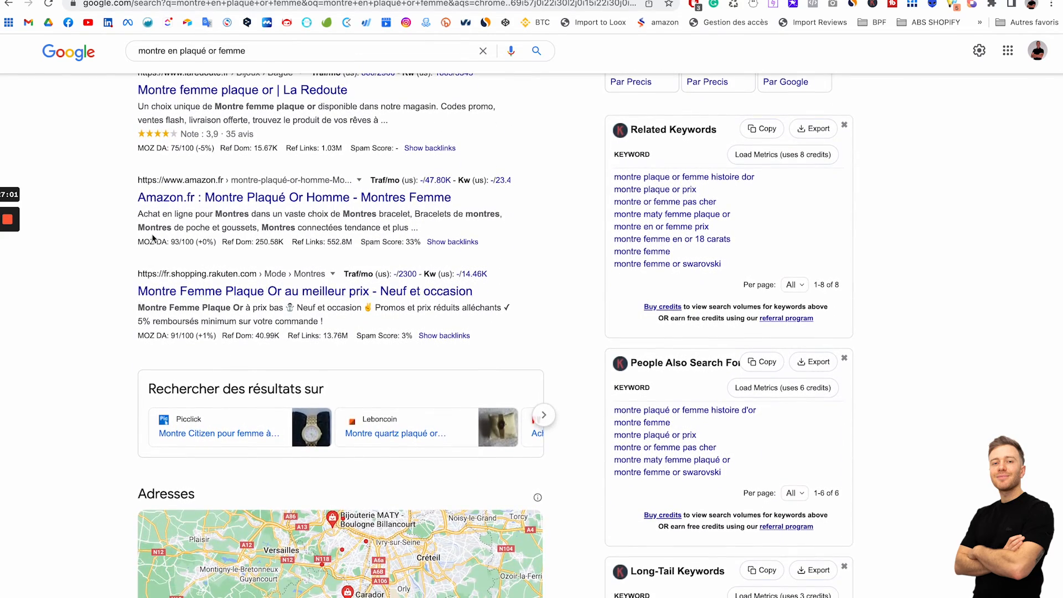
scroll(160, 210, "down", 15)
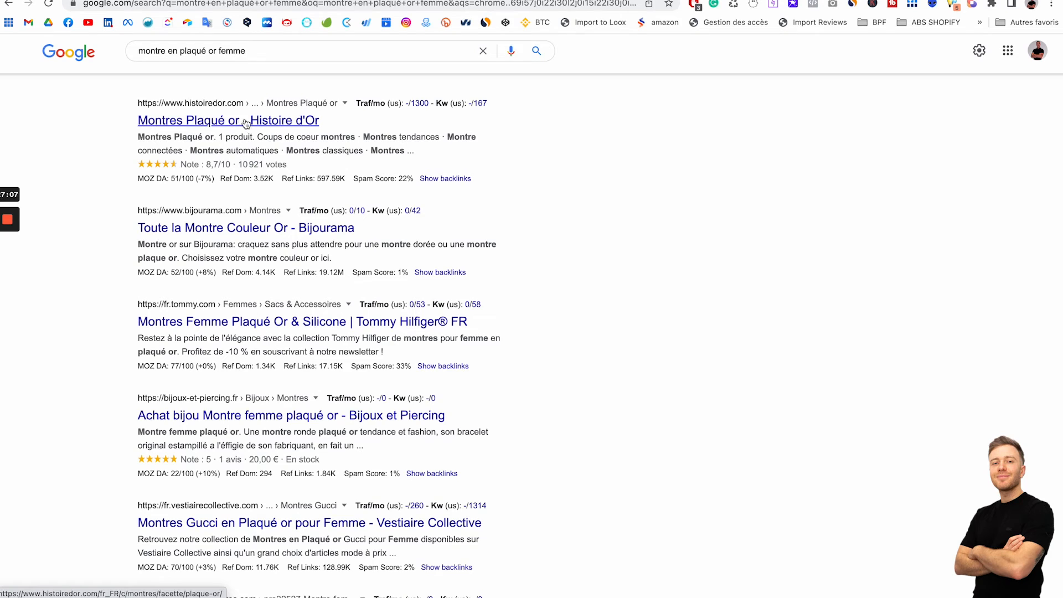
scroll(322, 235, "down", 4)
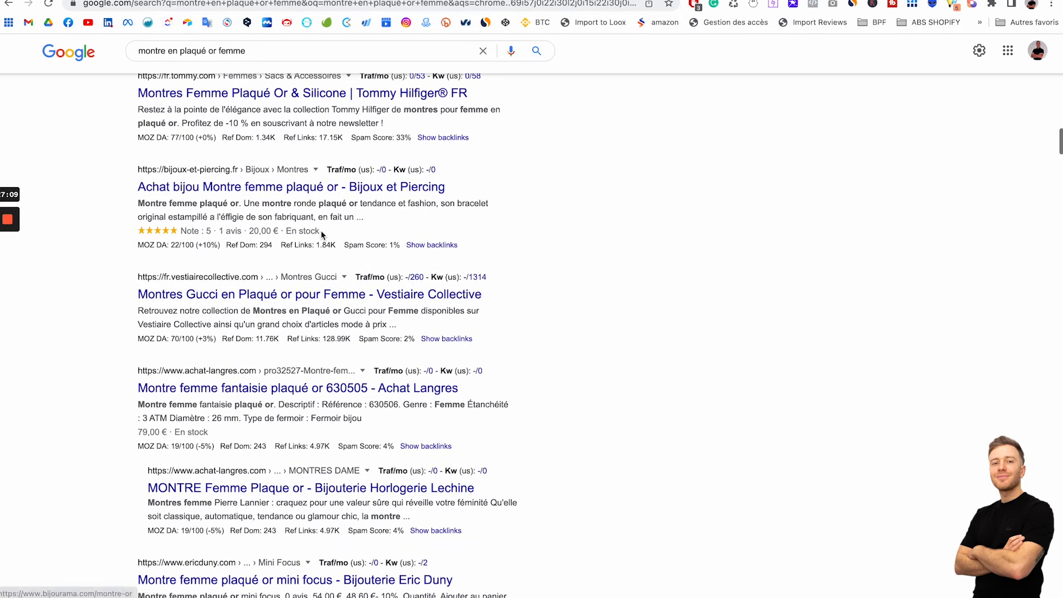
scroll(250, 199, "up", 3)
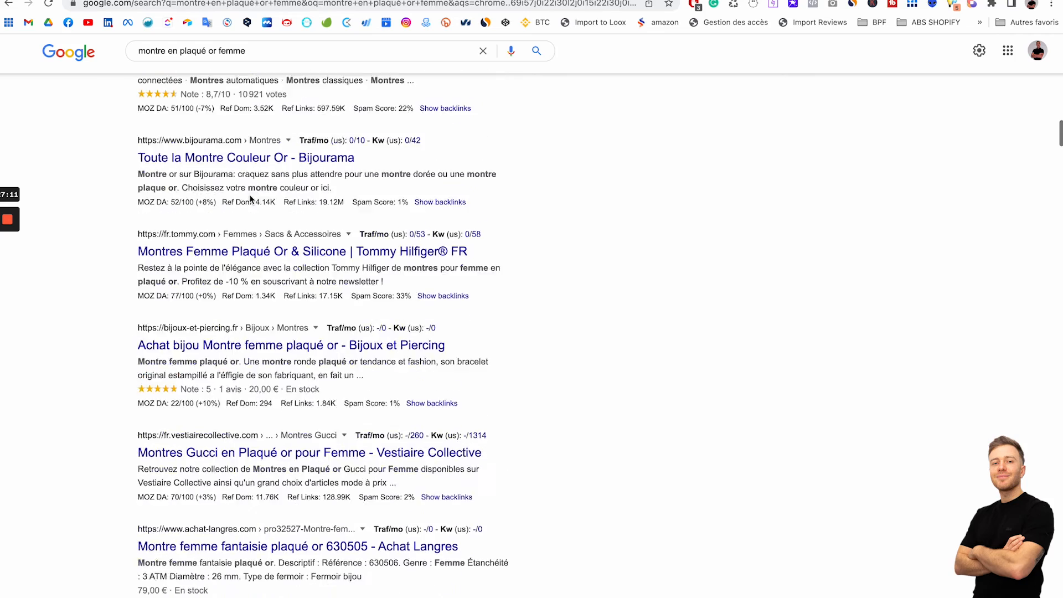
scroll(304, 313, "down", 1)
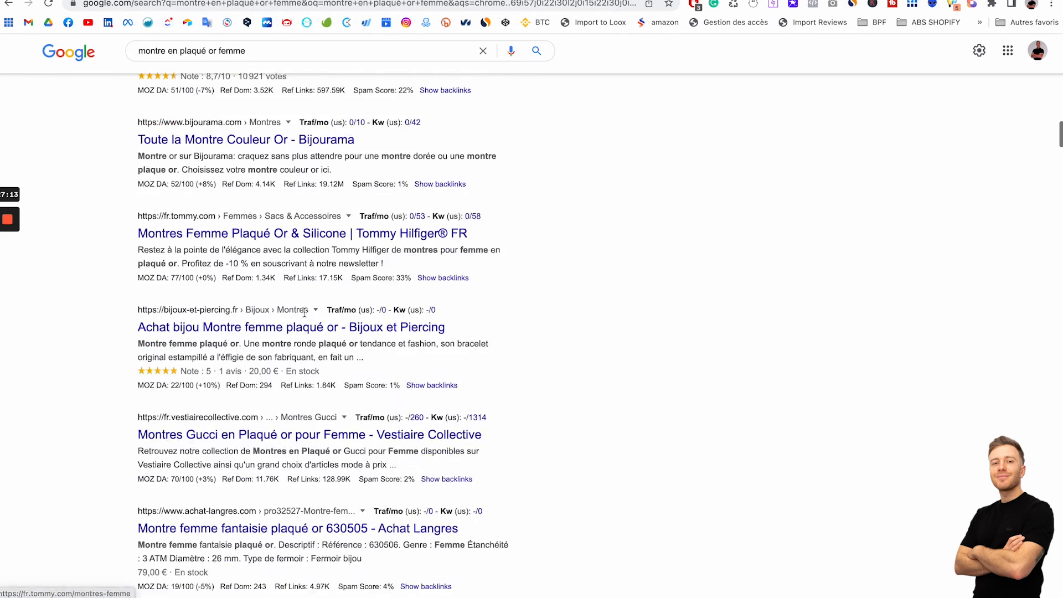
scroll(304, 313, "down", 5)
scroll(303, 312, "down", 4)
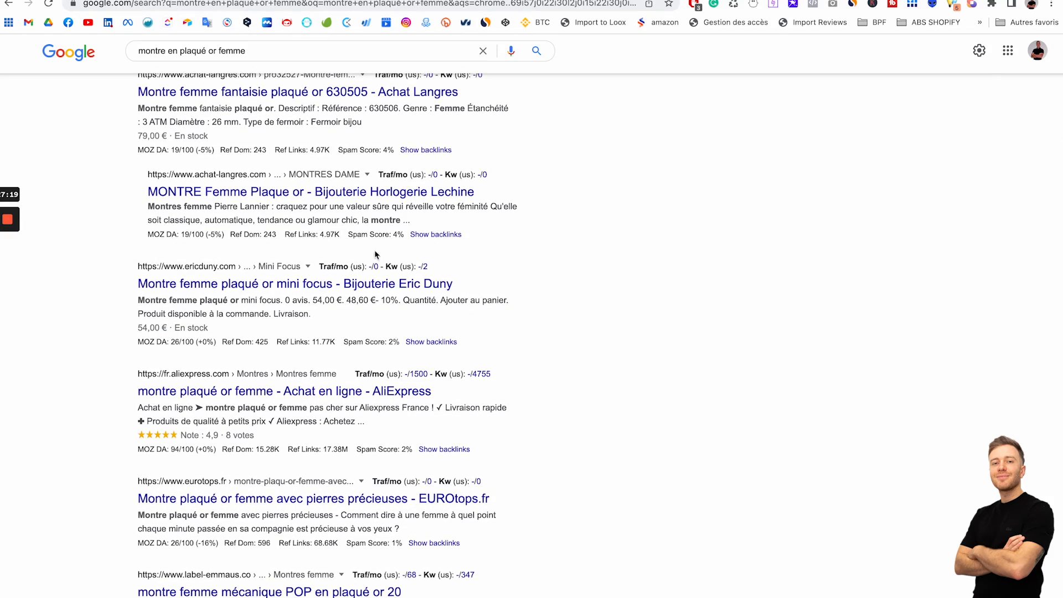
scroll(187, 339, "down", 3)
scroll(187, 340, "up", 20)
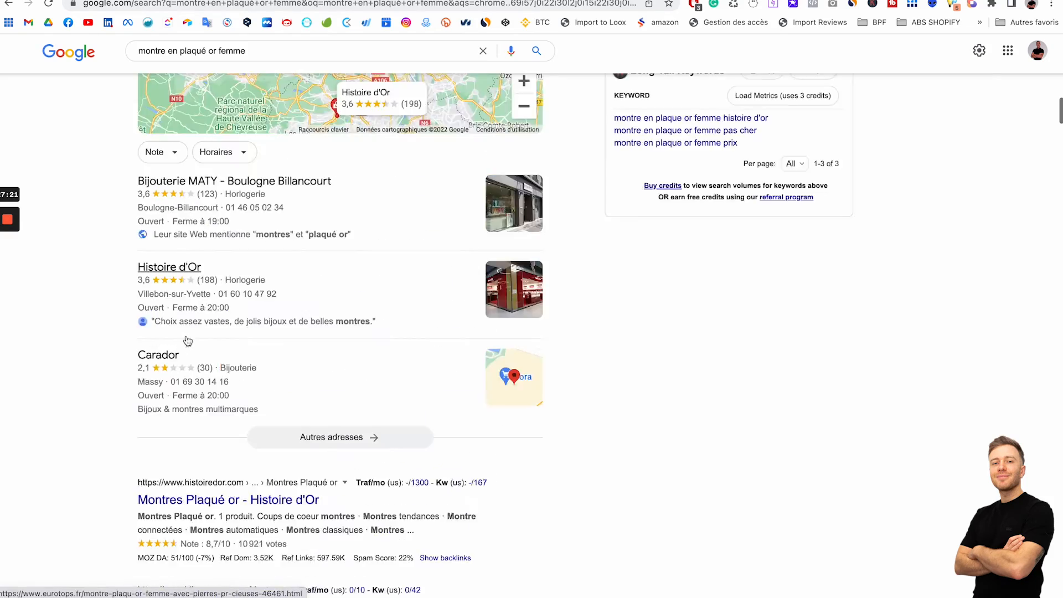
scroll(187, 340, "down", 9)
scroll(187, 340, "down", 6)
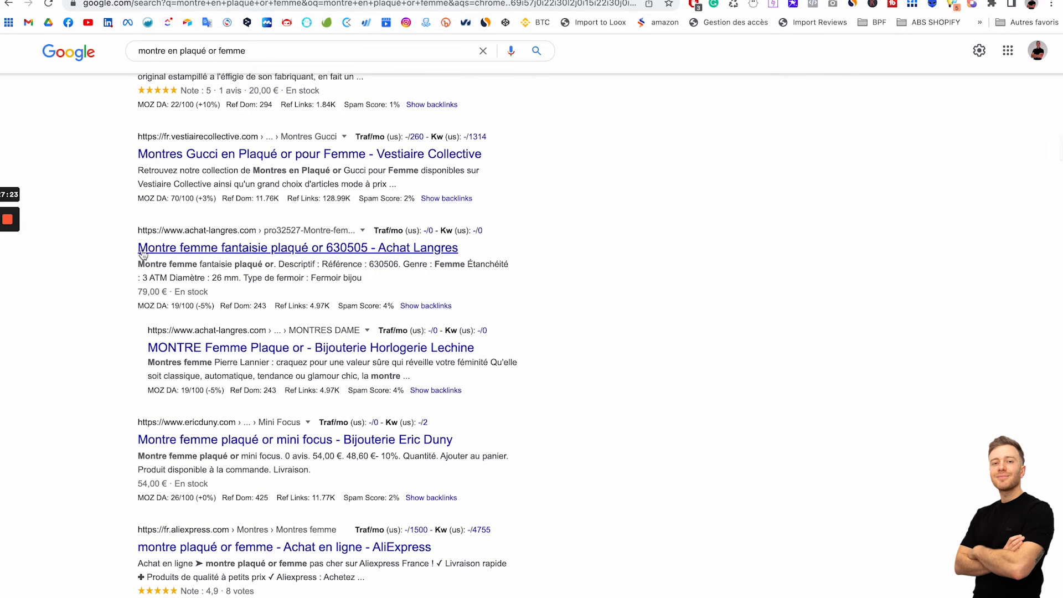
Examine the description text of the Achat Langres result, especially the part starting at "Descriptif"
mouse_move(442, 247)
left_click_drag(136, 267, 362, 281)
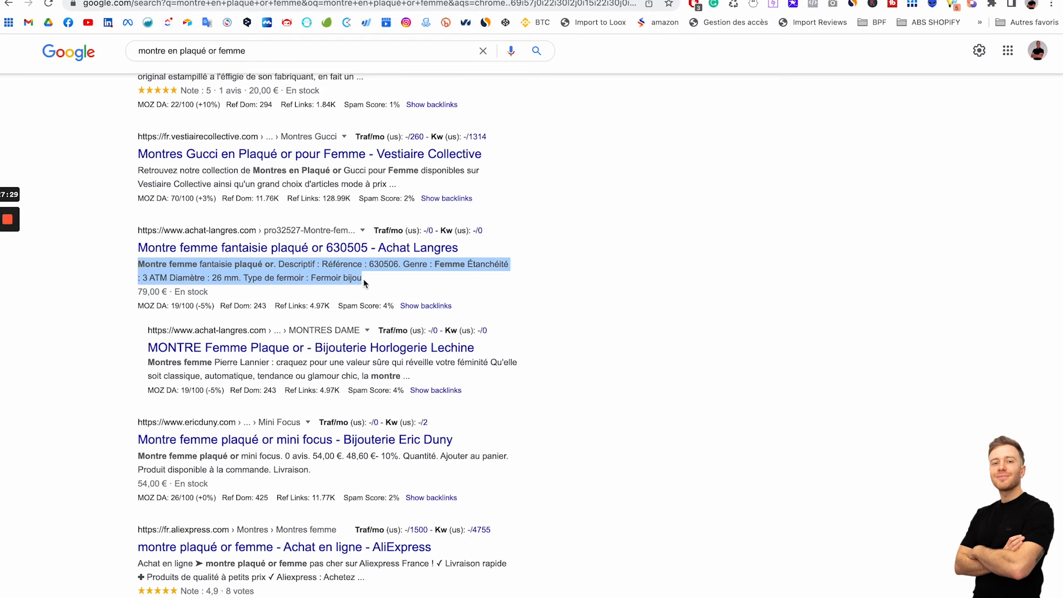
left_click(383, 281)
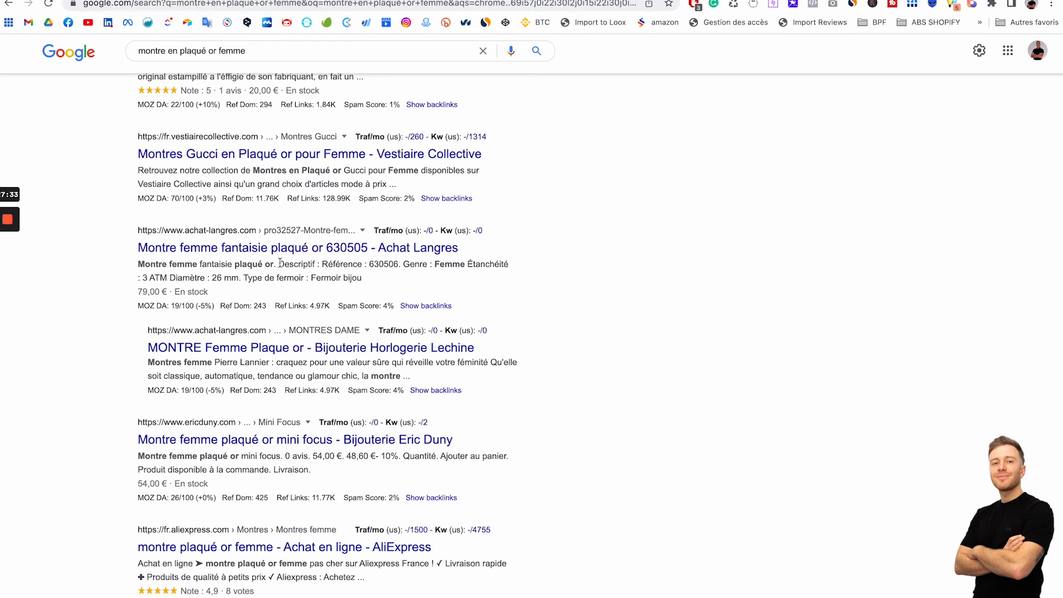
left_click_drag(278, 263, 363, 279)
left_click(366, 276)
scroll(141, 179, "down", 1)
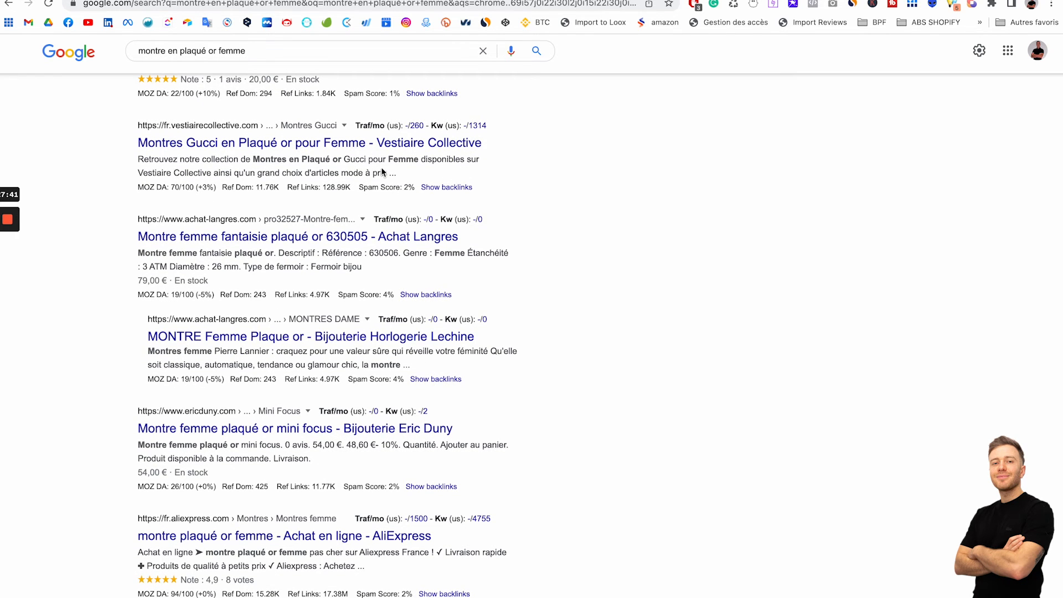
scroll(295, 184, "down", 1)
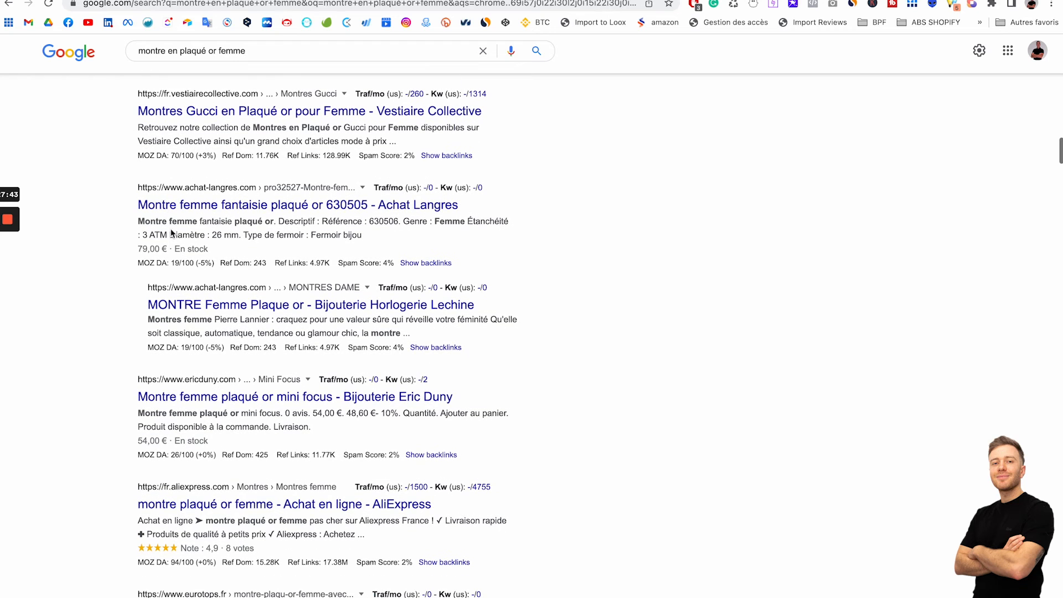
left_click_drag(286, 222, 374, 241)
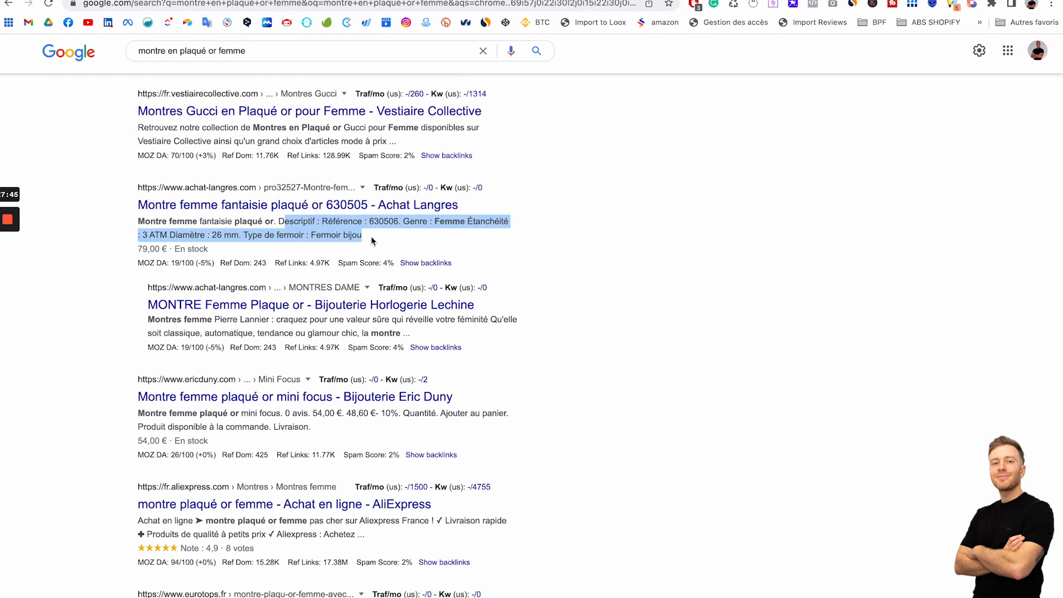
left_click(378, 240)
Replace everything after the meta description's first sentence with "Comment dire à une femme à quel point chaque minute passée en sa compagnie est précieuse à vos yeux ?" from the EUROtops.fr result
scroll(379, 239, "down", 6)
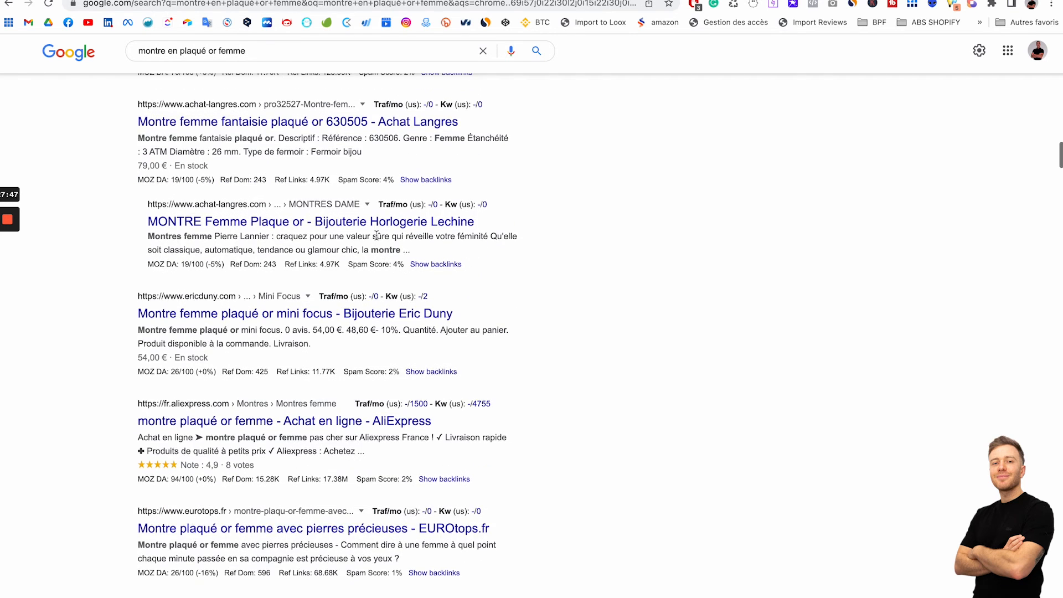
mouse_move(377, 235)
scroll(376, 235, "down", 3)
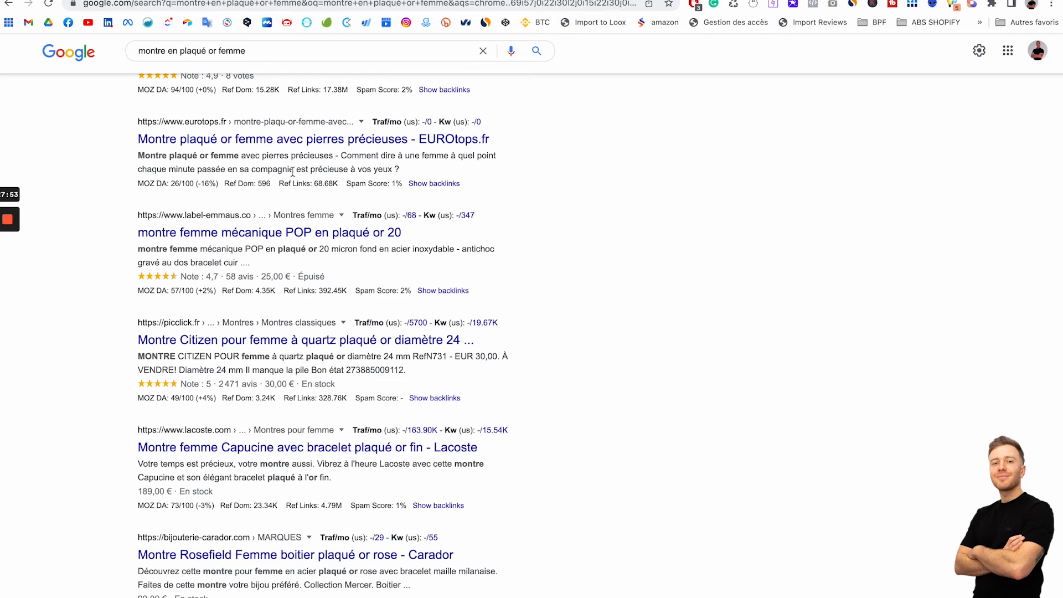
left_click_drag(401, 173, 133, 161)
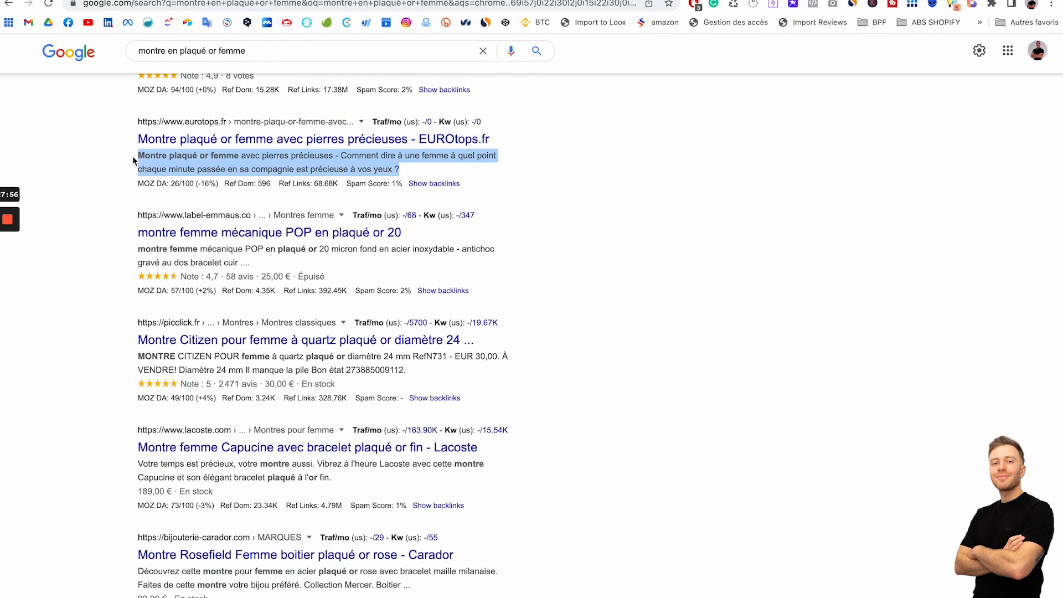
left_click(345, 159)
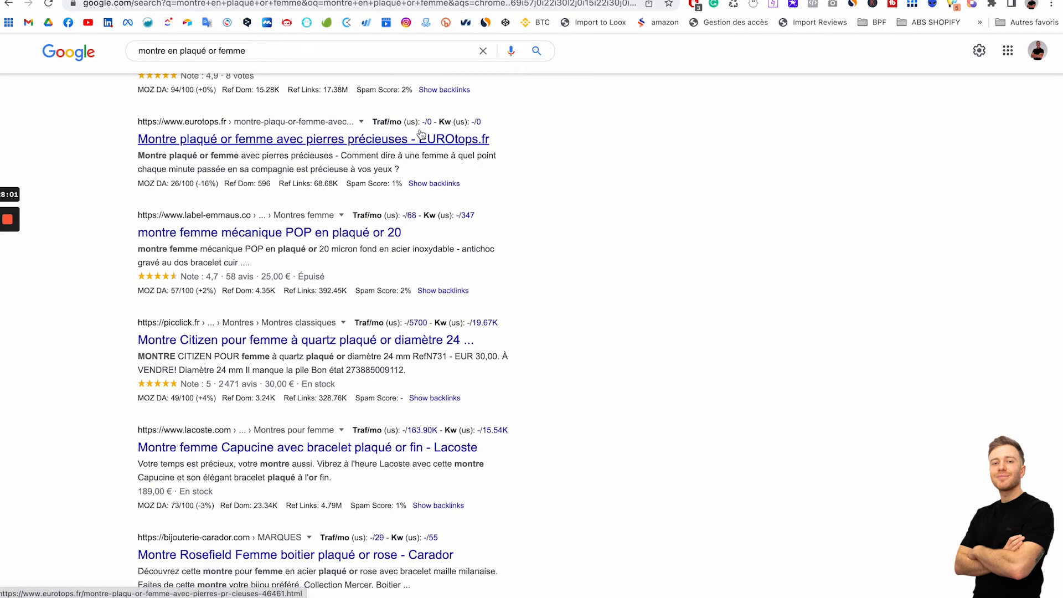
left_click_drag(403, 170, 340, 157)
key("super+c")
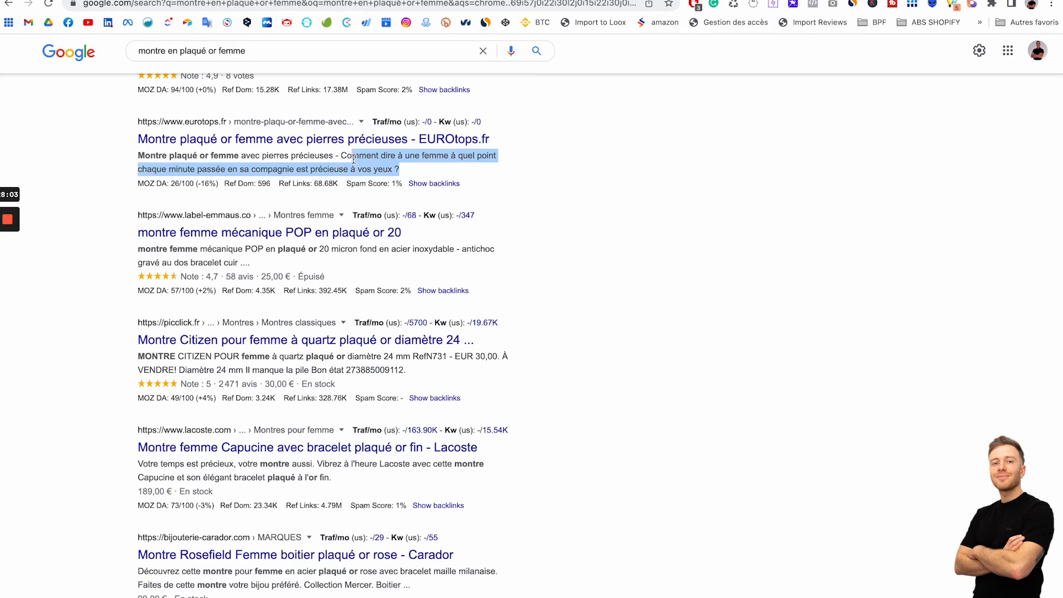
key("ctrl+shift+Tab")
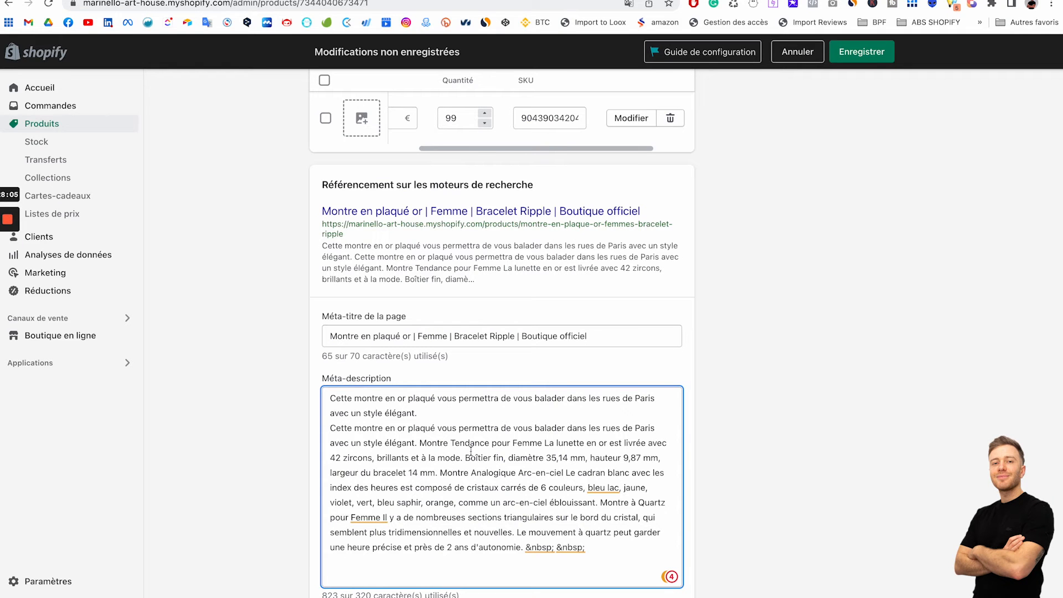
key("shift+super+Down")
key("super+v")
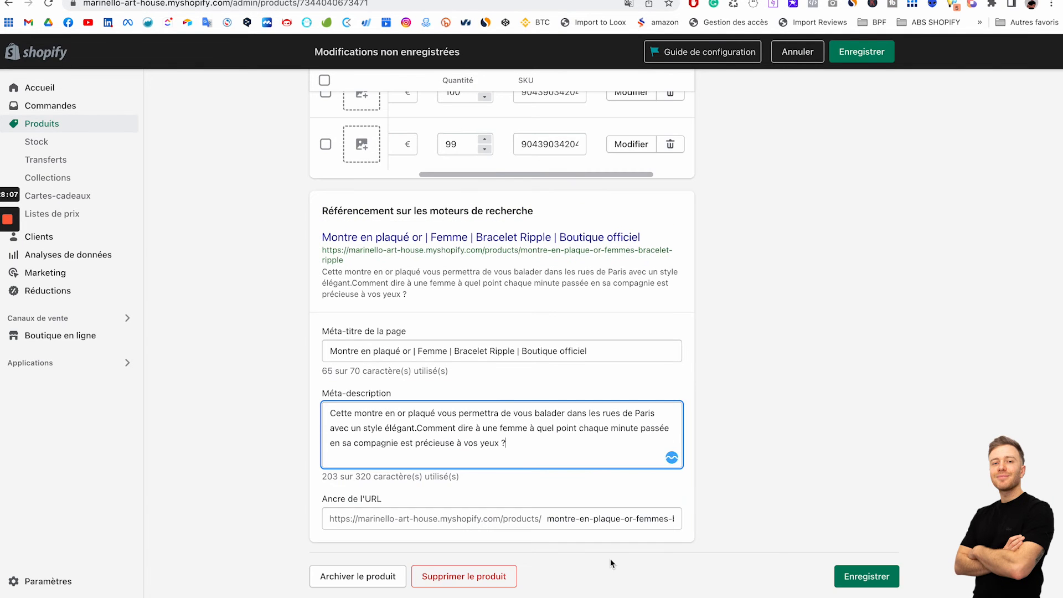
left_click(416, 428)
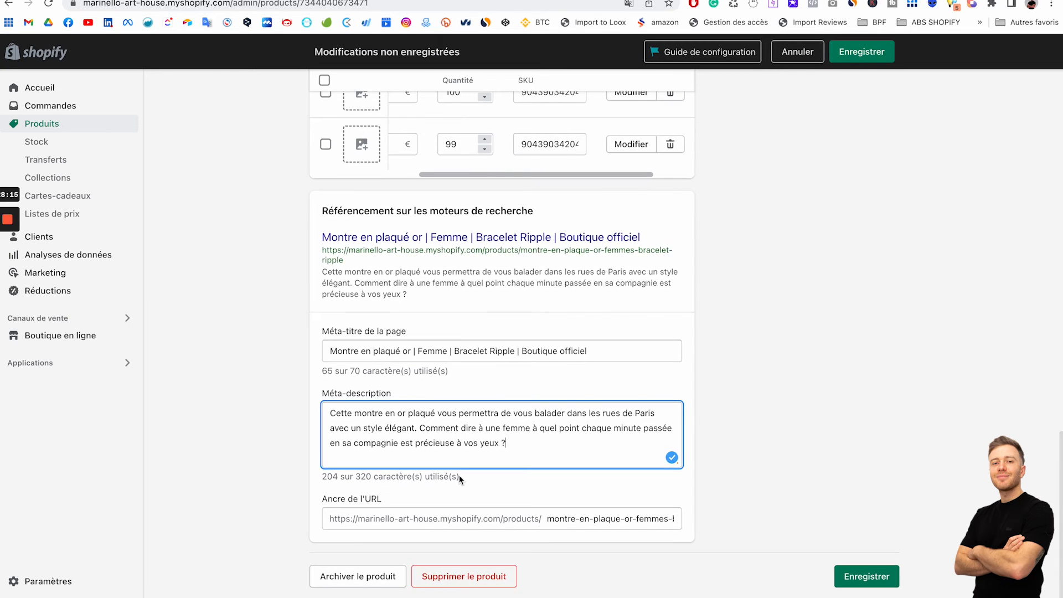
Check the full URL anchor of the product against the product title
left_click_drag(333, 499, 385, 500)
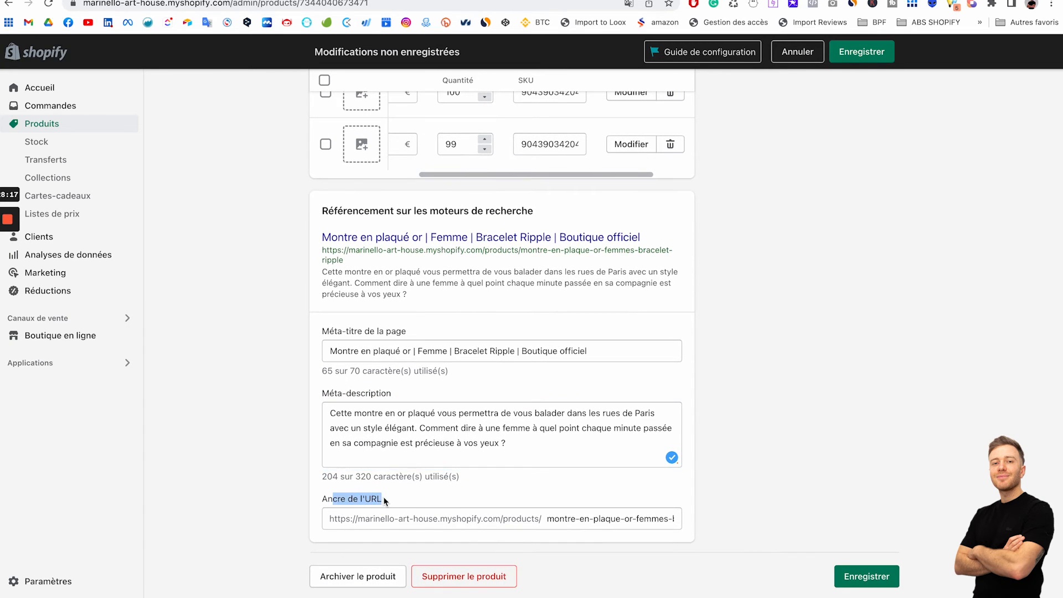
left_click(553, 519)
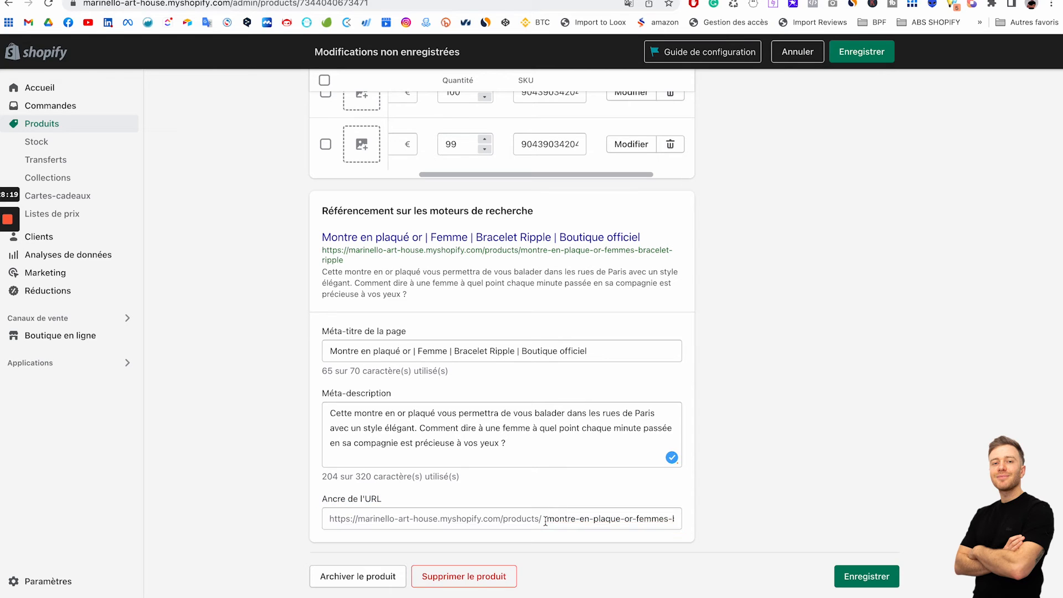
left_click(631, 519)
left_click_drag(570, 518, 686, 519)
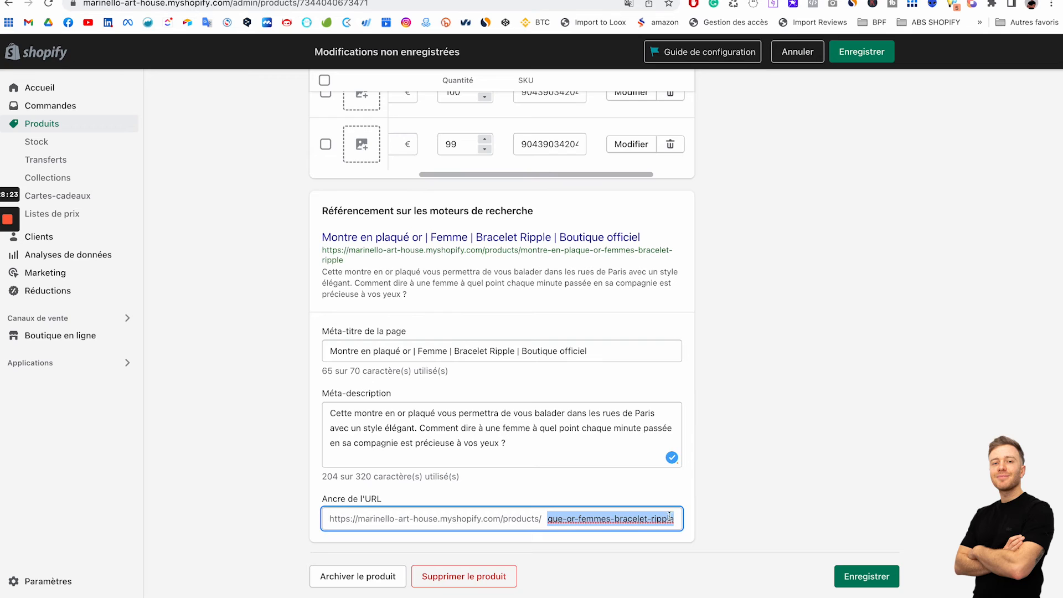
scroll(554, 332, "up", 15)
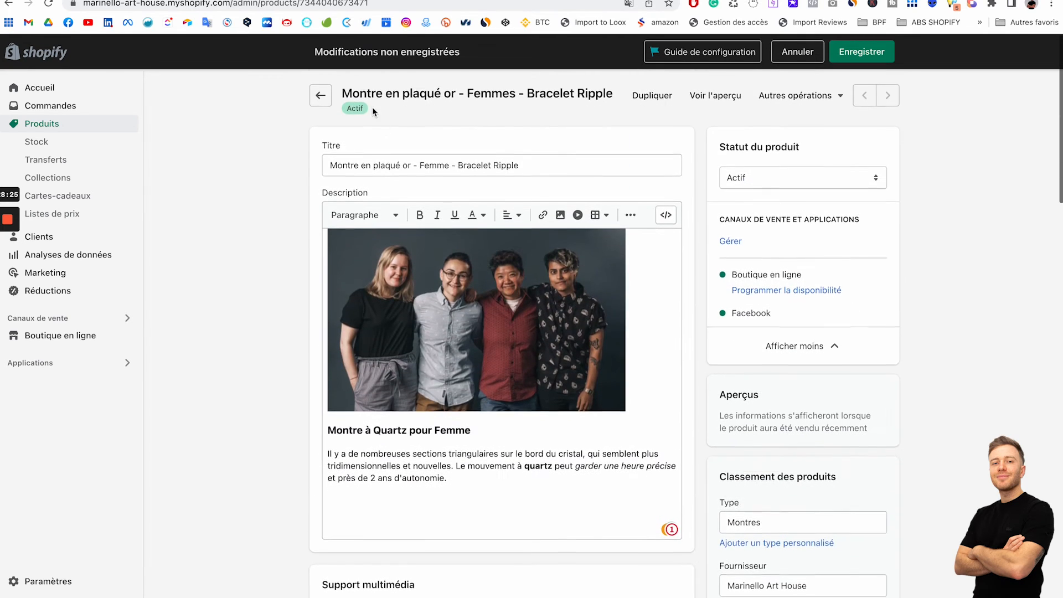
scroll(482, 256, "down", 15)
left_click(564, 519)
scroll(564, 519, "left", 2)
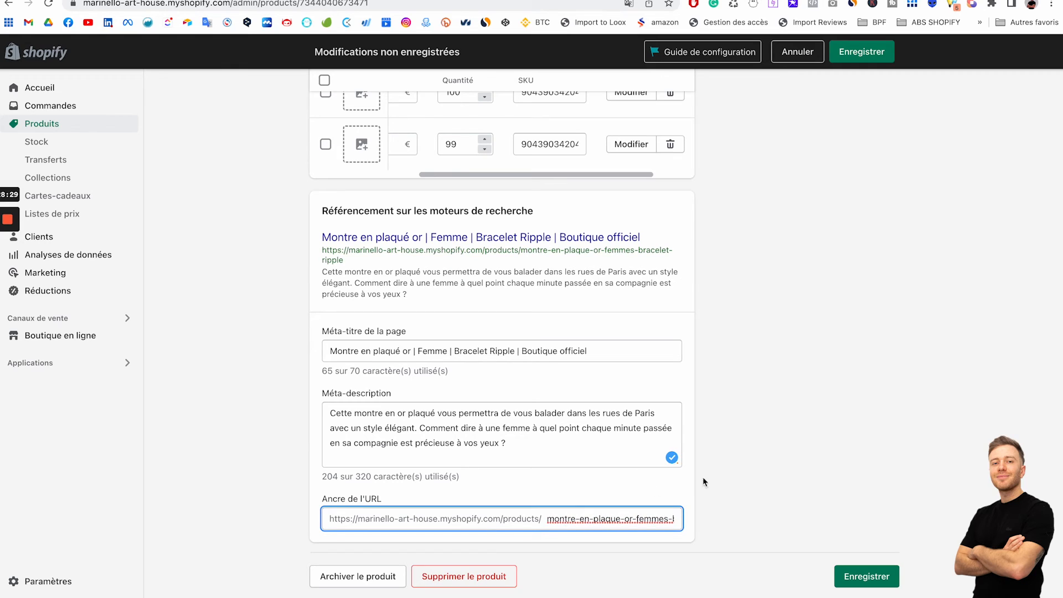
Save the product and open its storefront preview
left_click(865, 578)
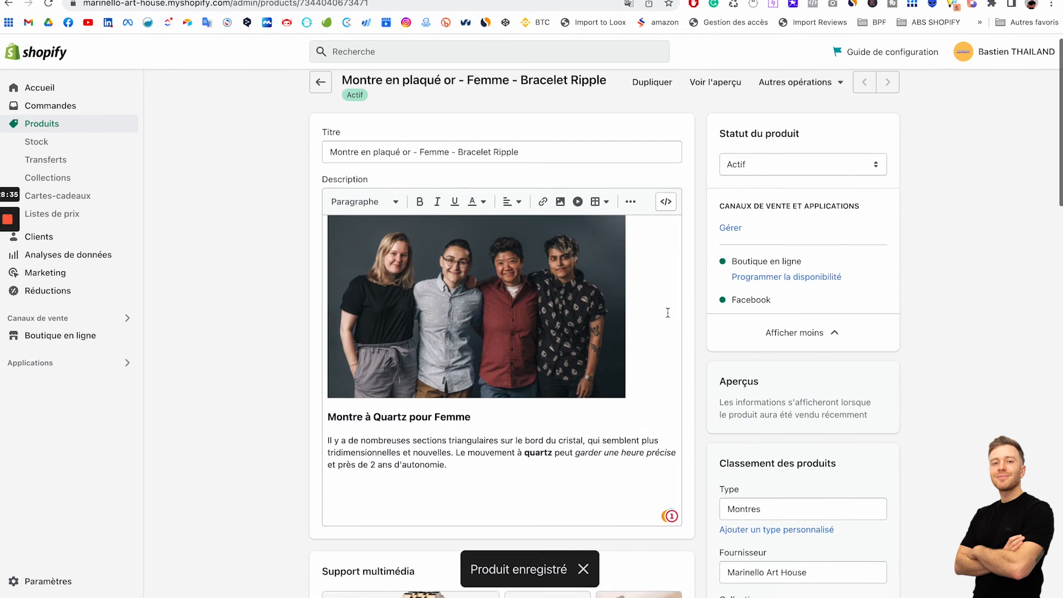
scroll(668, 313, "down", 3)
scroll(667, 312, "down", 6)
scroll(667, 313, "up", 5)
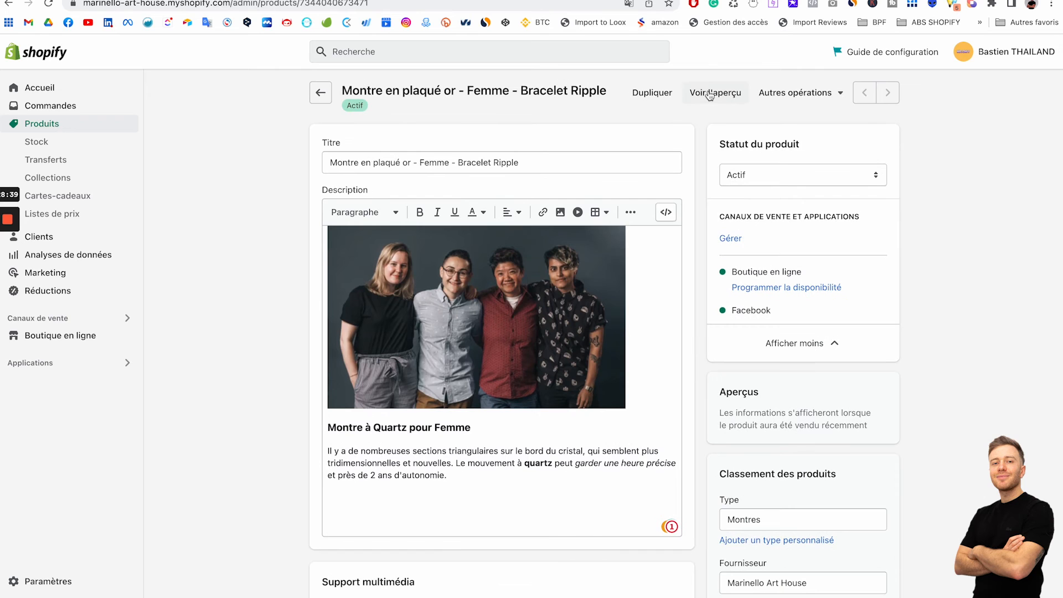
left_click(709, 94)
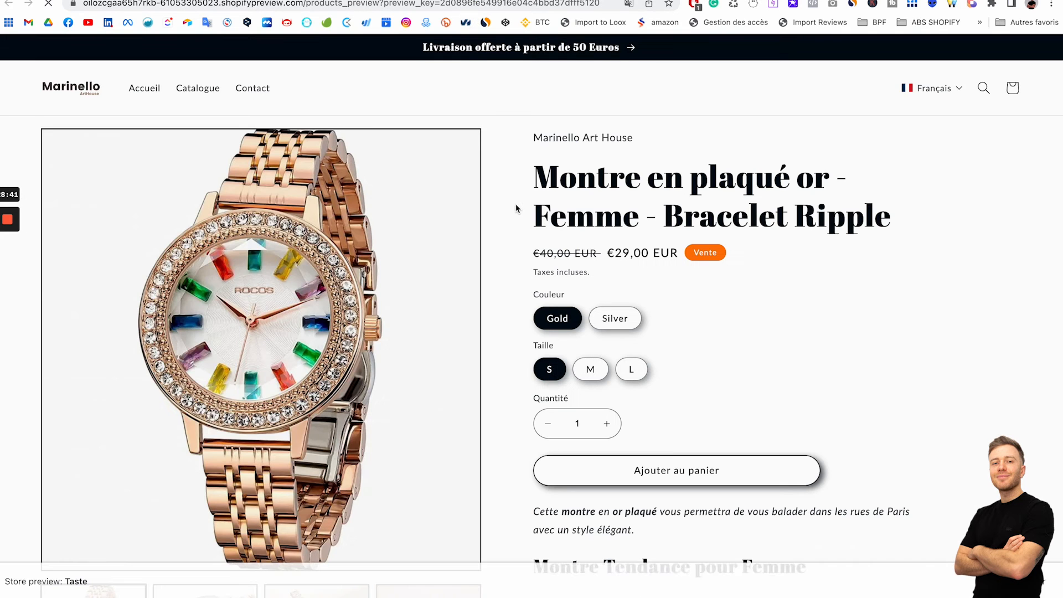
Review the watch's storefront preview from the title and image gallery down to the collapsible questions section and footer, then close it
scroll(516, 204, "down", 1)
scroll(519, 268, "down", 6)
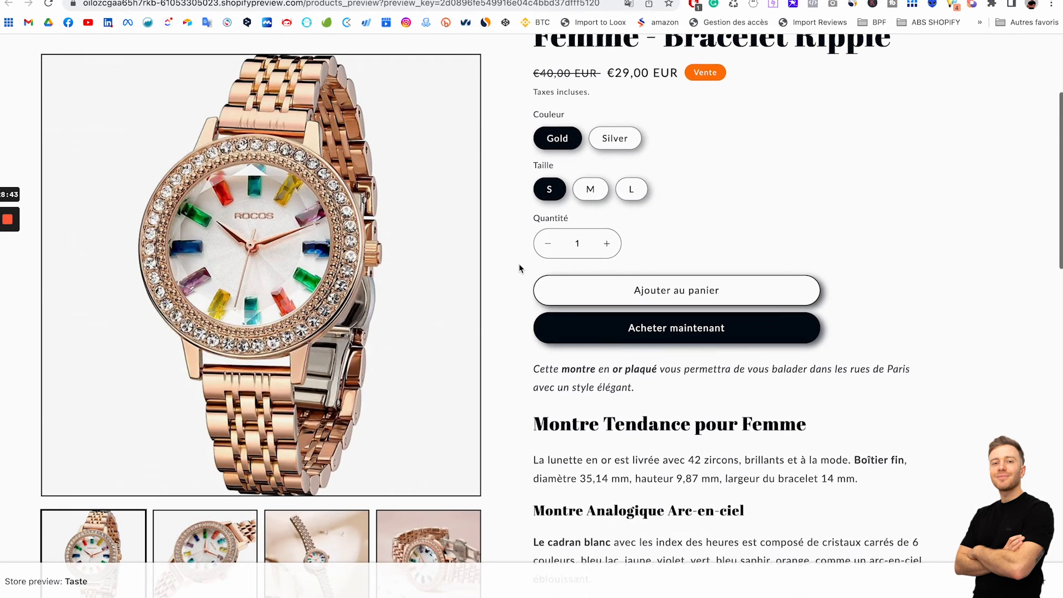
scroll(519, 263, "down", 7)
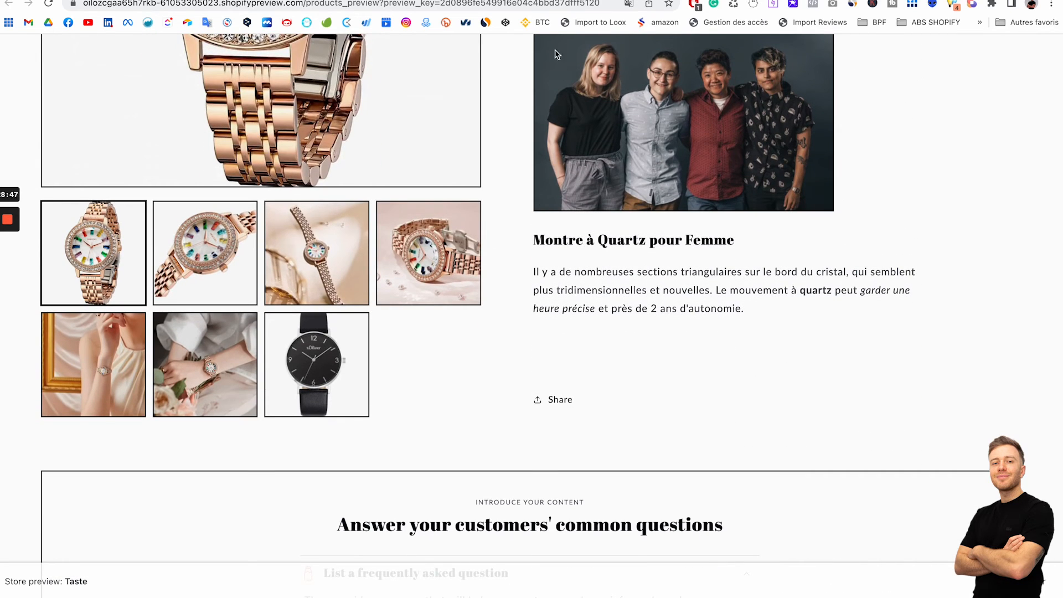
scroll(615, 149, "down", 7)
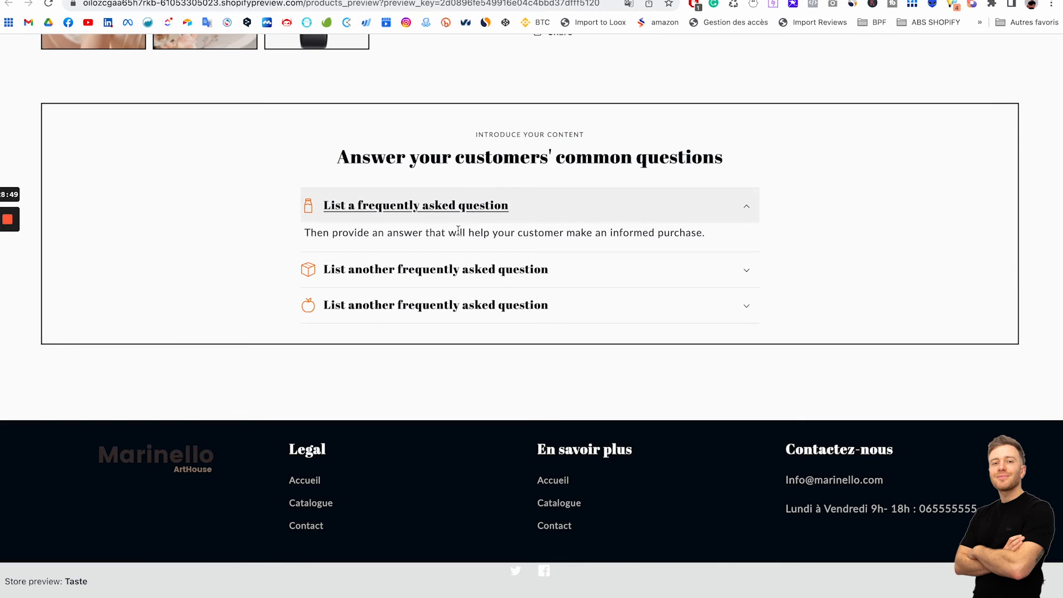
scroll(427, 334, "up", 4)
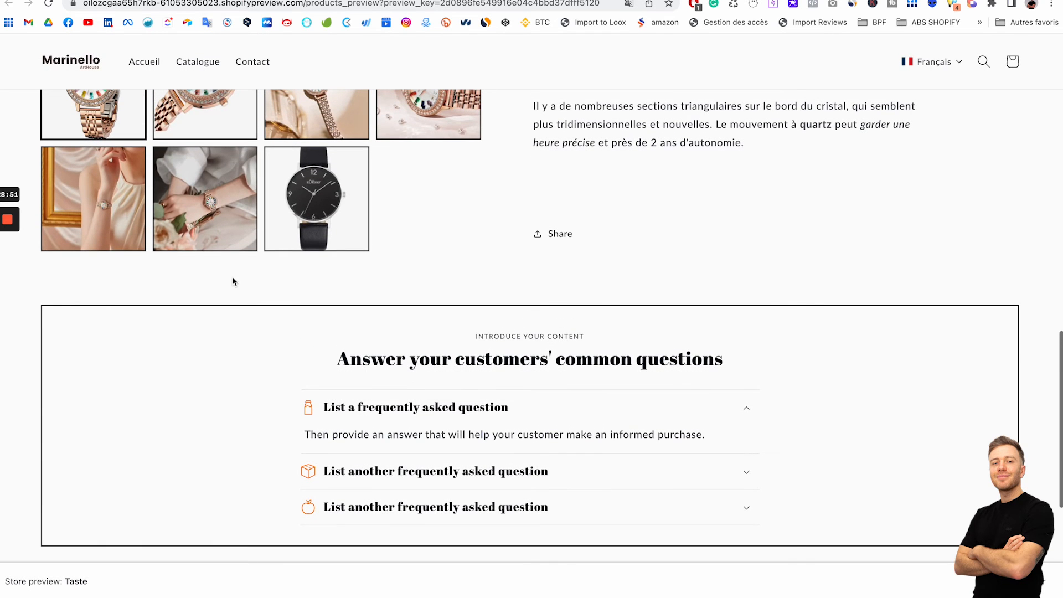
scroll(506, 387, "up", 6)
scroll(506, 388, "down", 7)
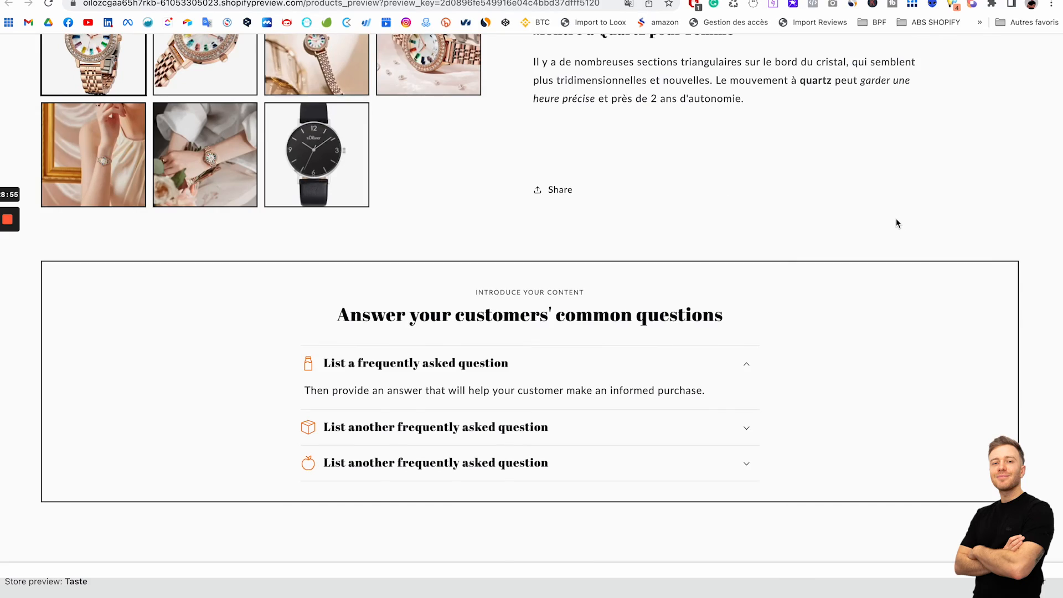
scroll(896, 223, "up", 12)
scroll(675, 260, "down", 2)
scroll(674, 260, "down", 8)
scroll(676, 280, "up", 17)
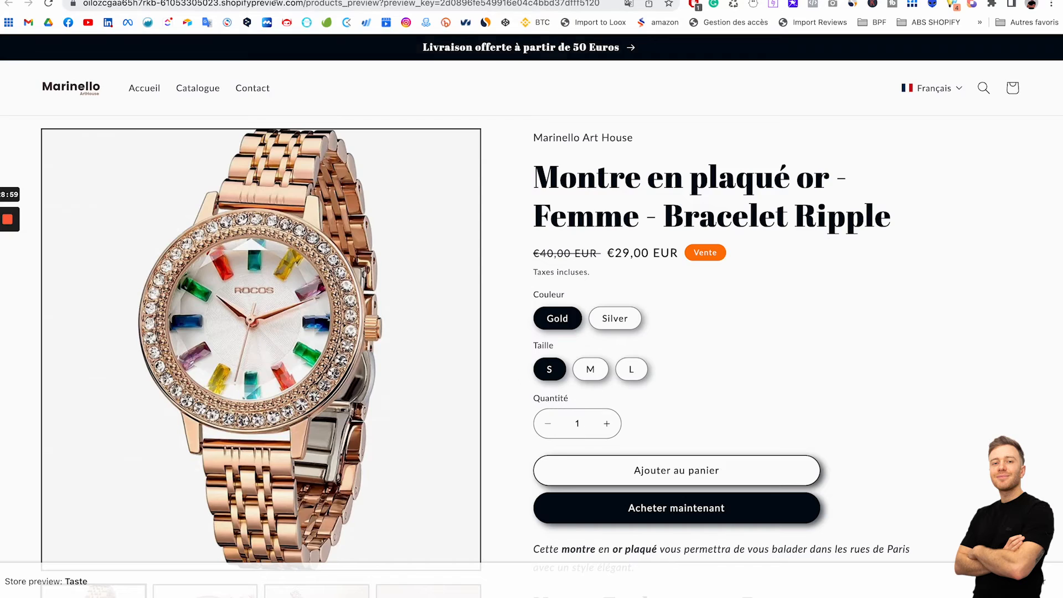
key("super+w")
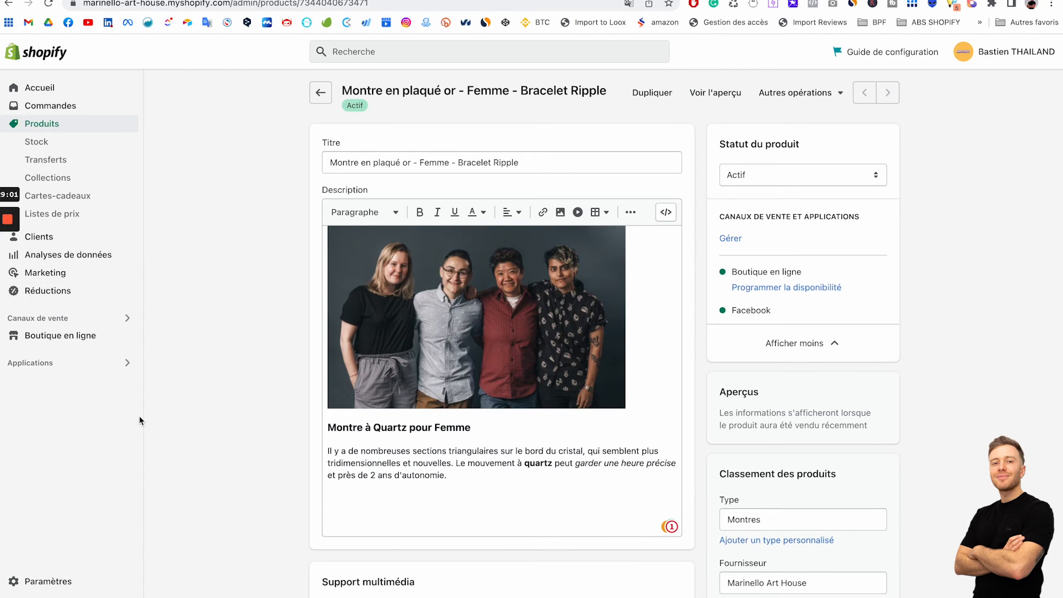
Open the Taste theme for customization and create a product template named "Montre-plaqué" based on Produit par défaut
left_click(55, 339)
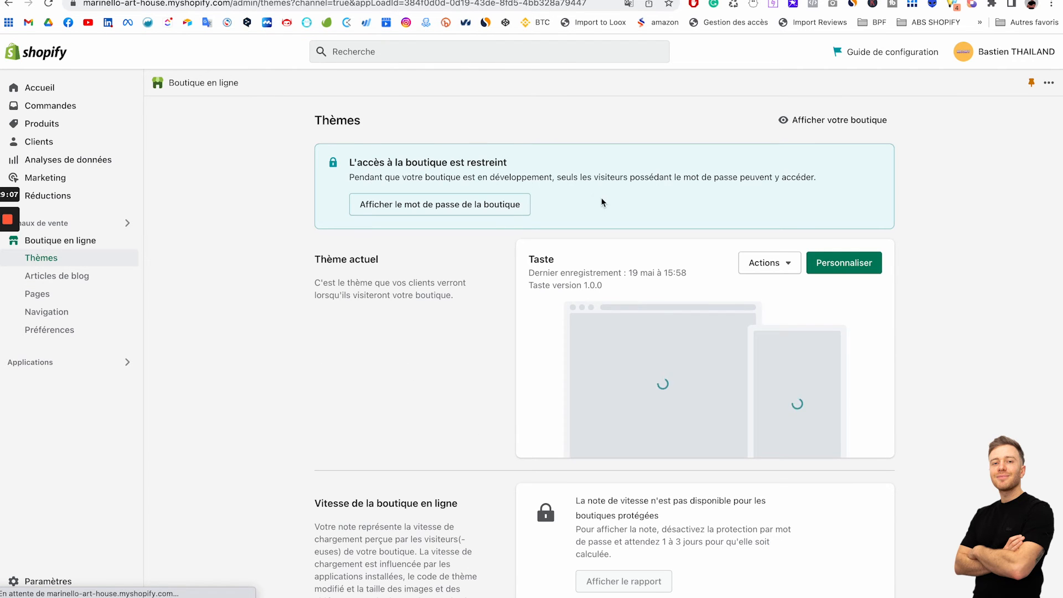
left_click(856, 265)
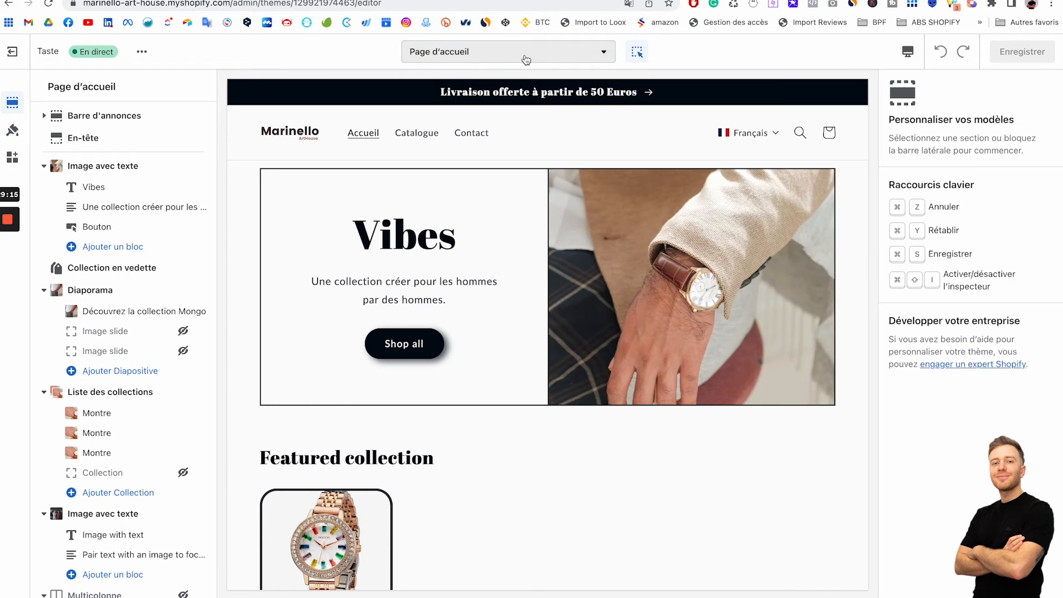
left_click(526, 60)
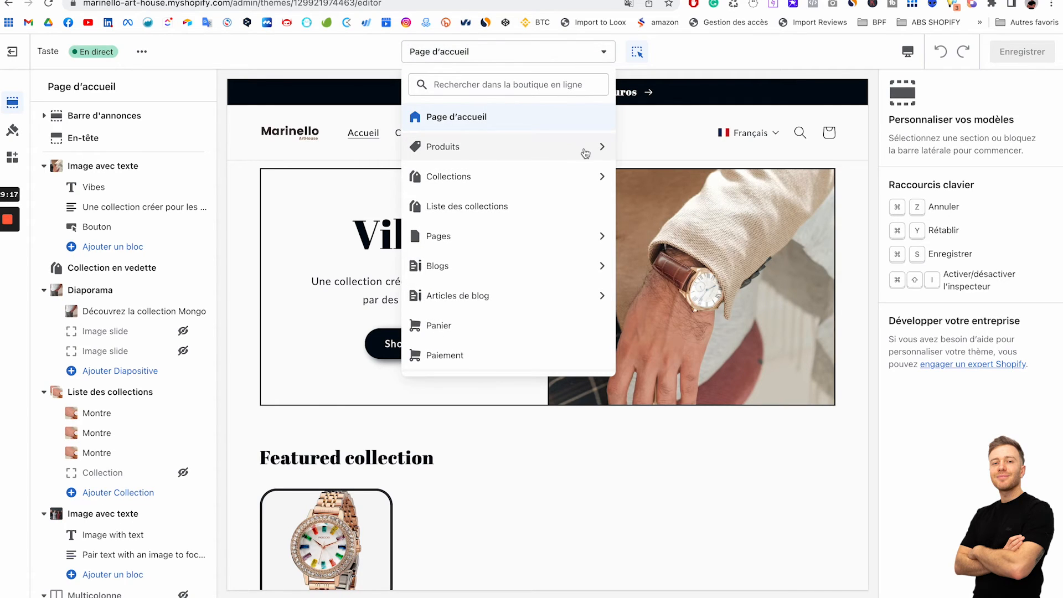
left_click(603, 148)
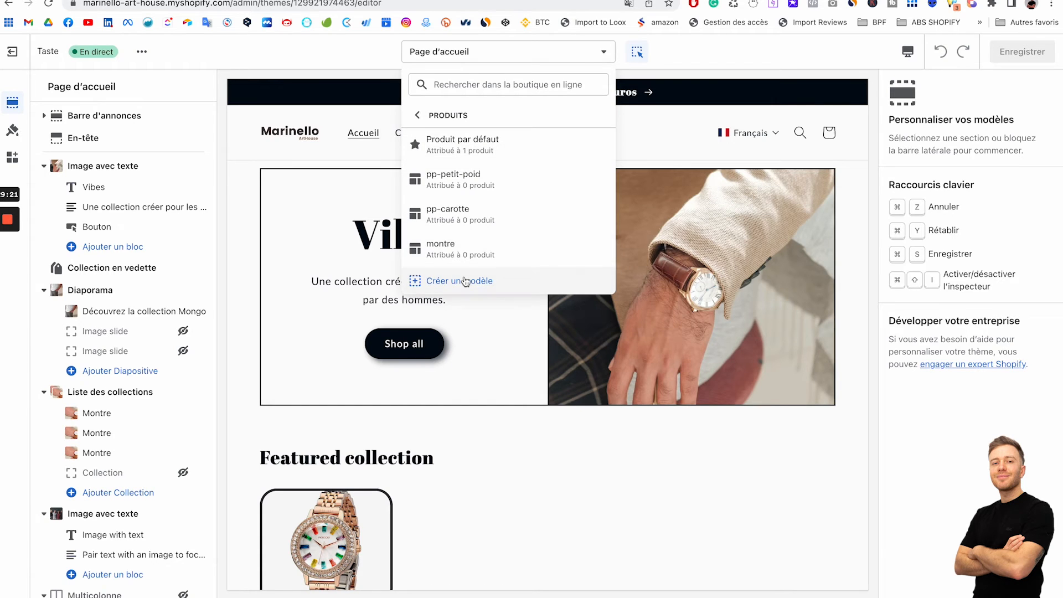
left_click(465, 281)
left_click(448, 315)
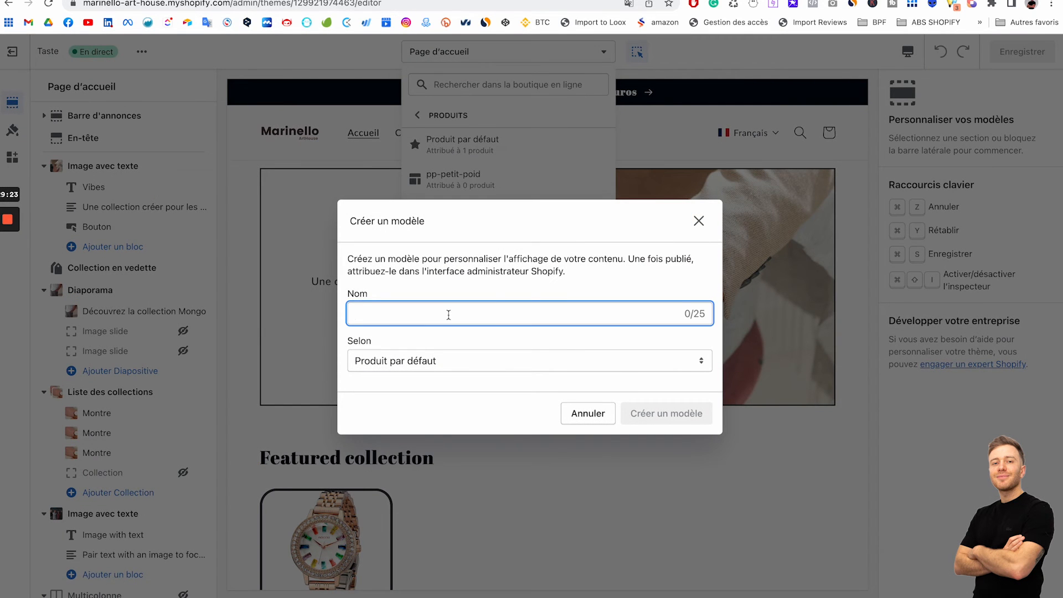
type("Montre-plaqué")
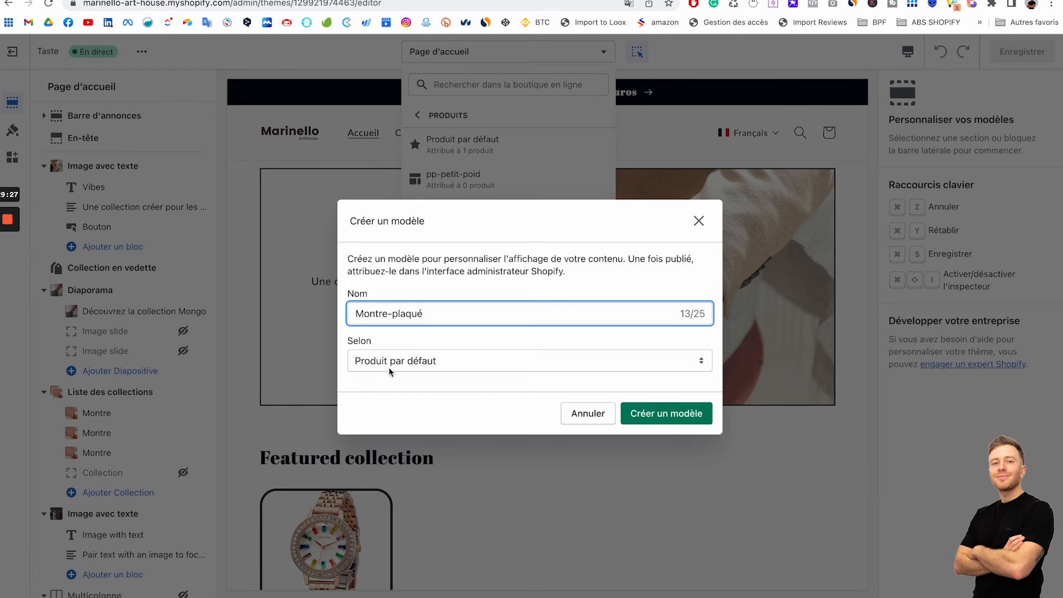
left_click(670, 415)
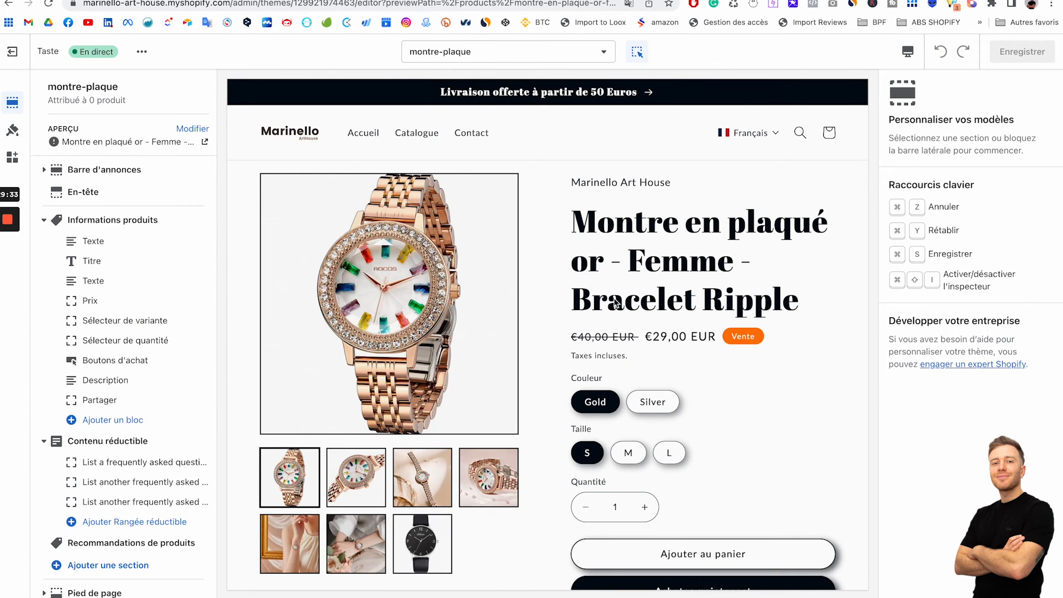
Add an Image avec texte section to the product template and place it directly above the Contenu réductible section
scroll(615, 301, "down", 15)
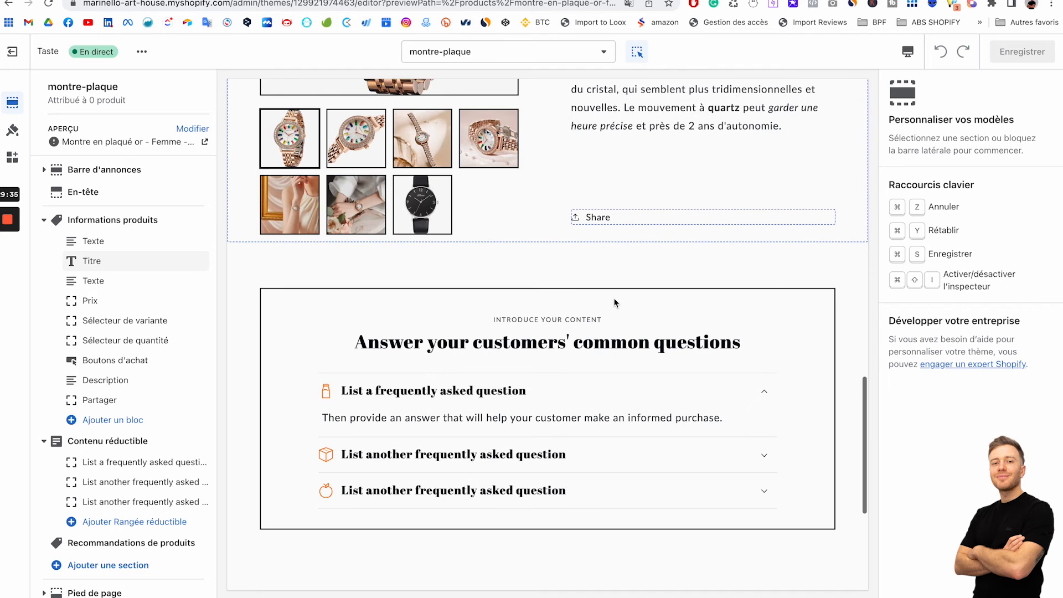
left_click(44, 220)
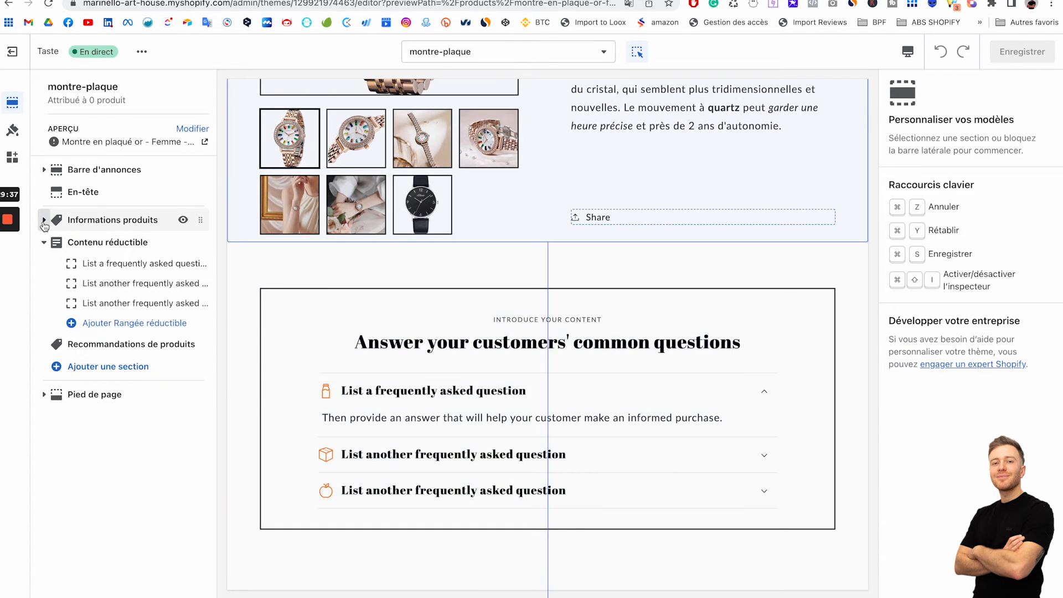
scroll(511, 244, "up", 5)
scroll(510, 245, "up", 6)
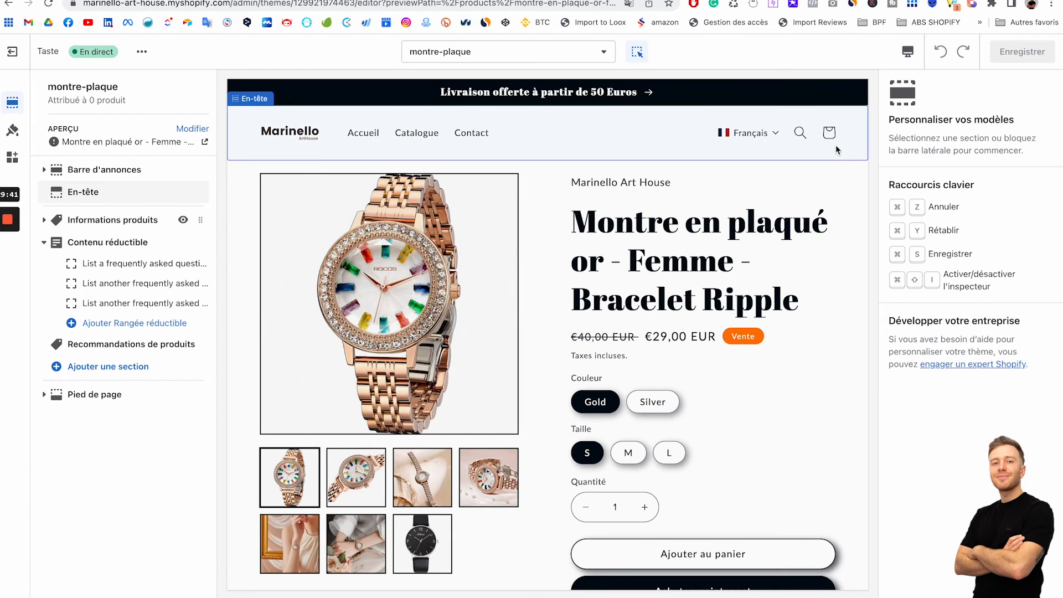
scroll(590, 318, "down", 10)
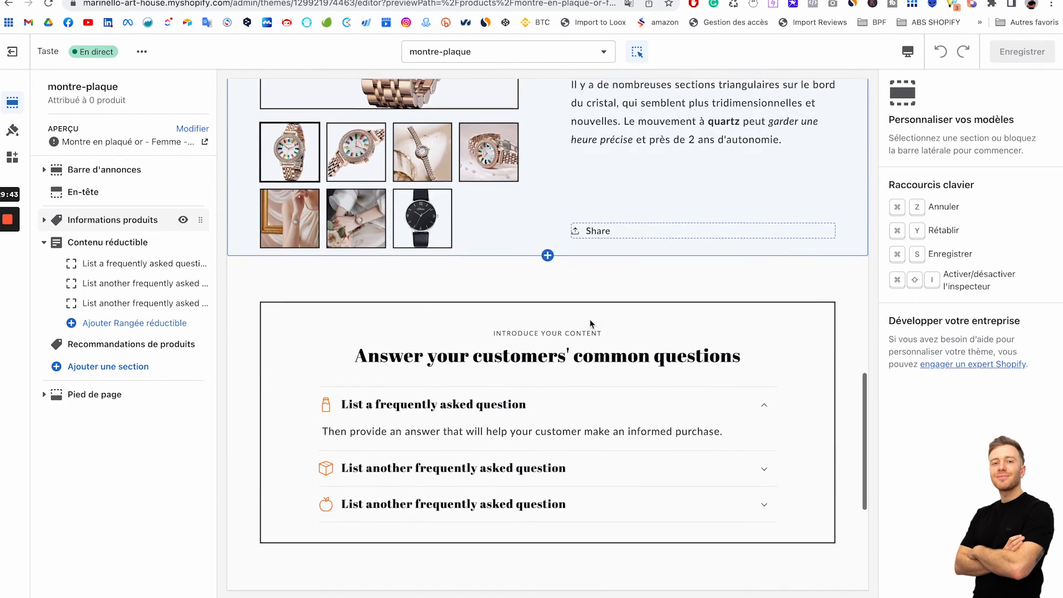
left_click(109, 368)
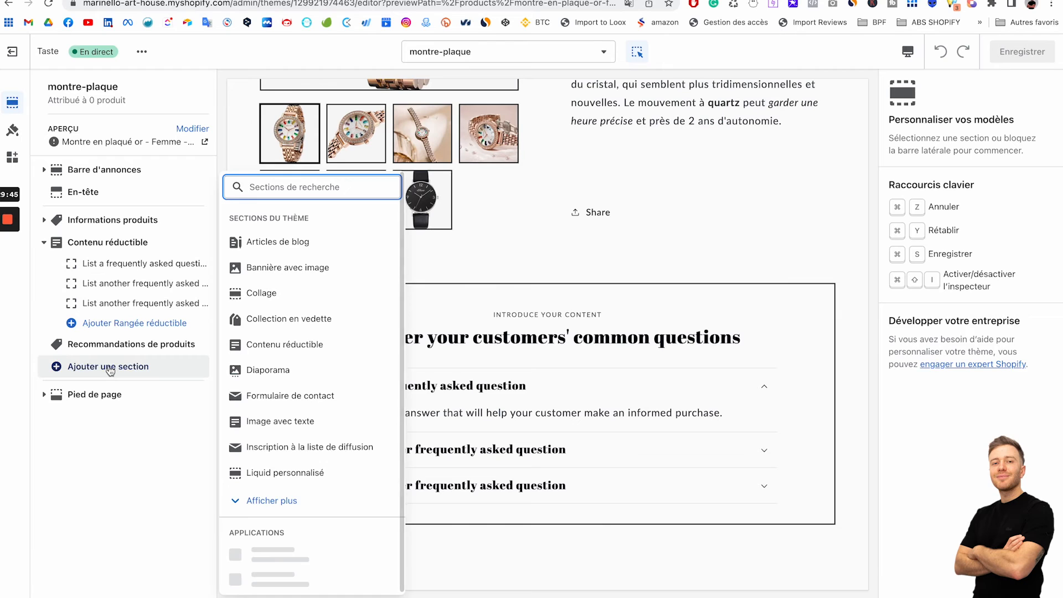
scroll(316, 310, "down", 1)
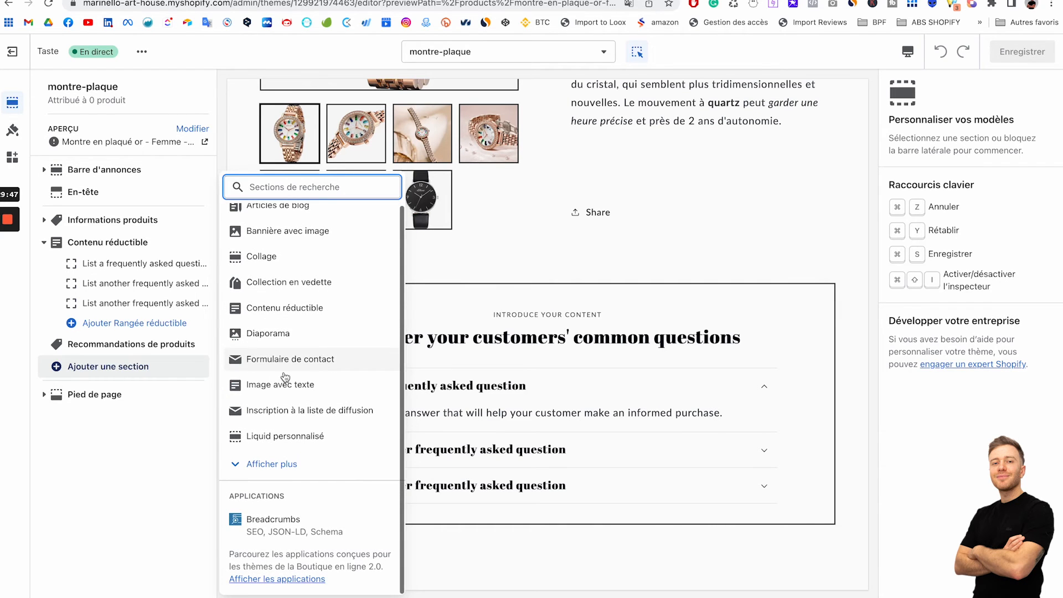
left_click(283, 382)
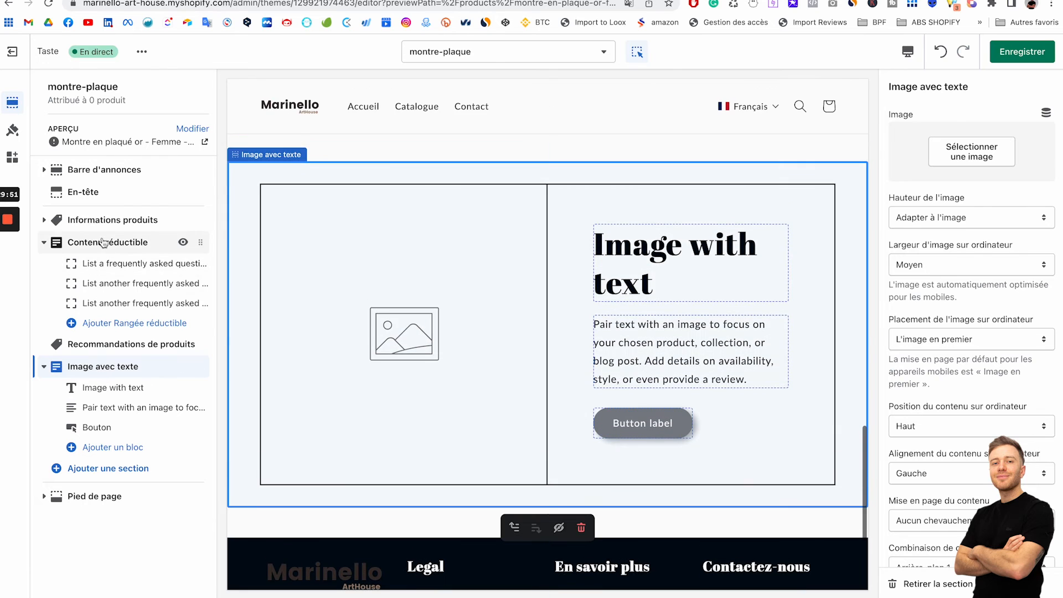
left_click_drag(199, 366, 182, 242)
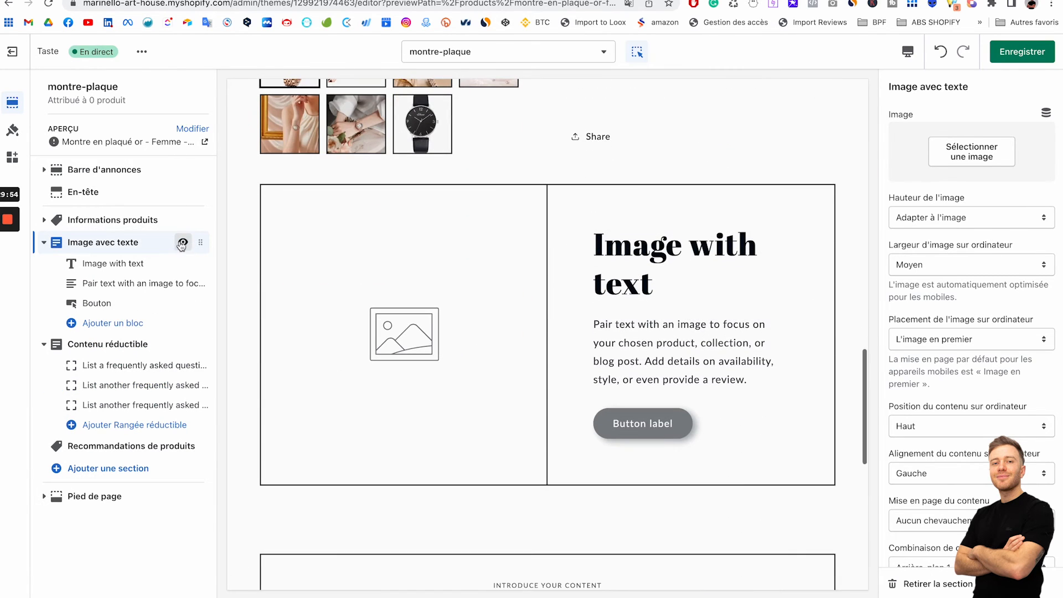
Upload montre-plaque-or-1.jpeg to montre-plaque-or-6.jpeg from the montre downloads folder and use the wrist photo with the gold frame as the Image avec texte image
left_click(108, 272)
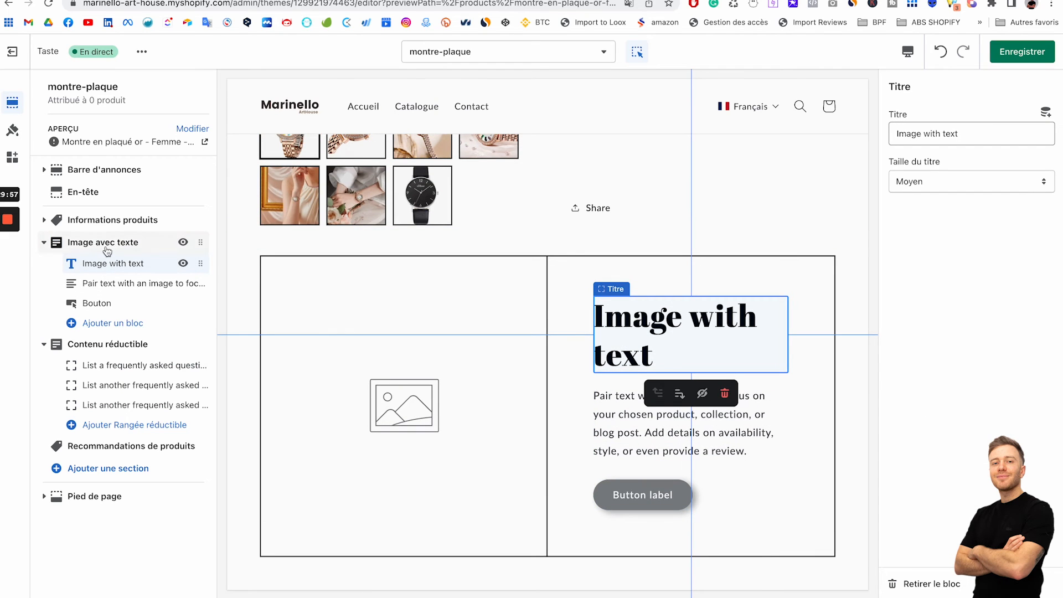
left_click(107, 249)
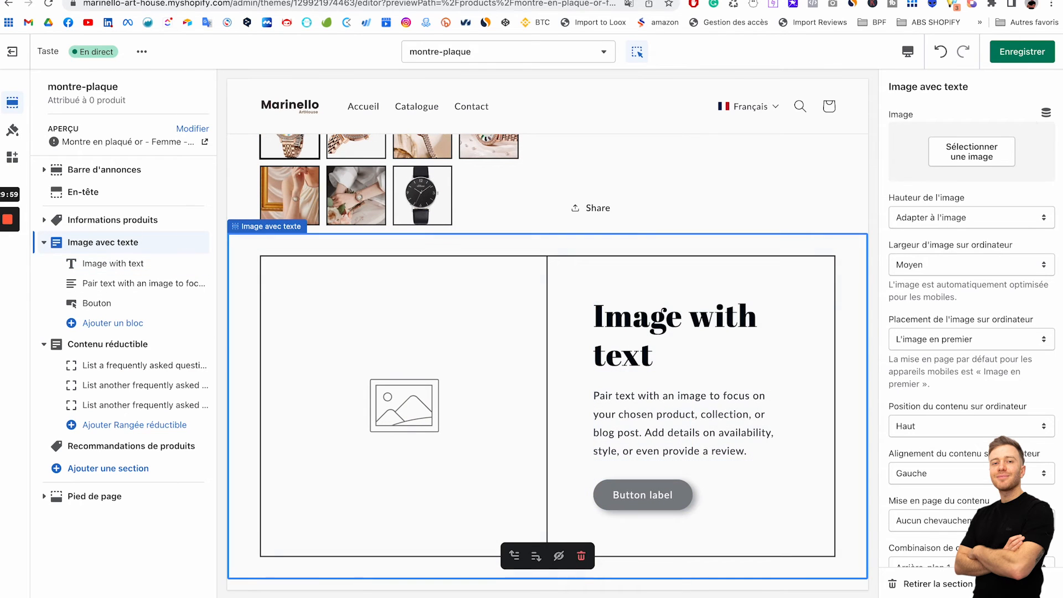
left_click(950, 153)
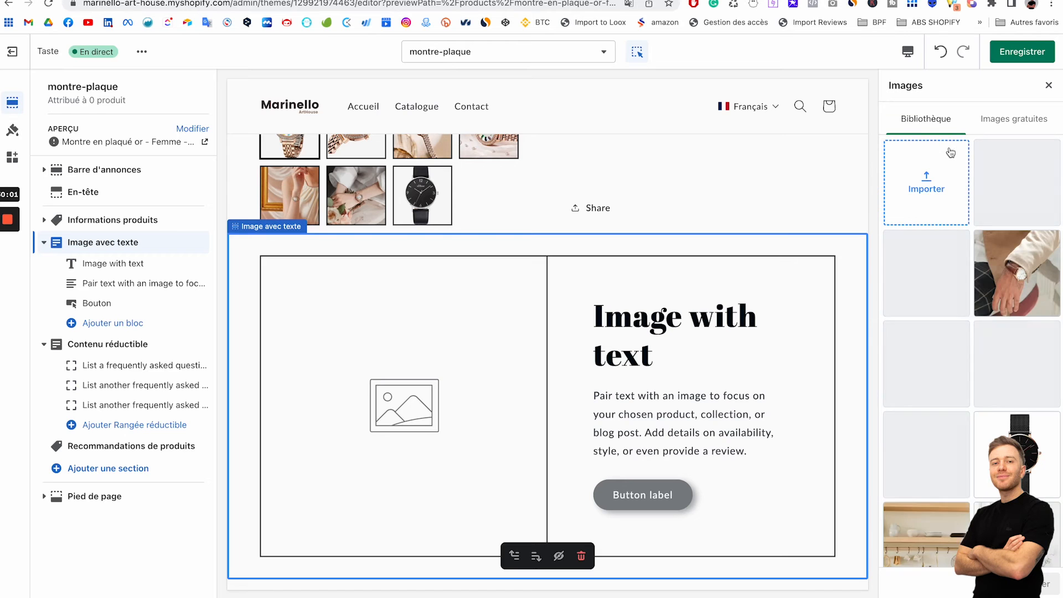
left_click(928, 177)
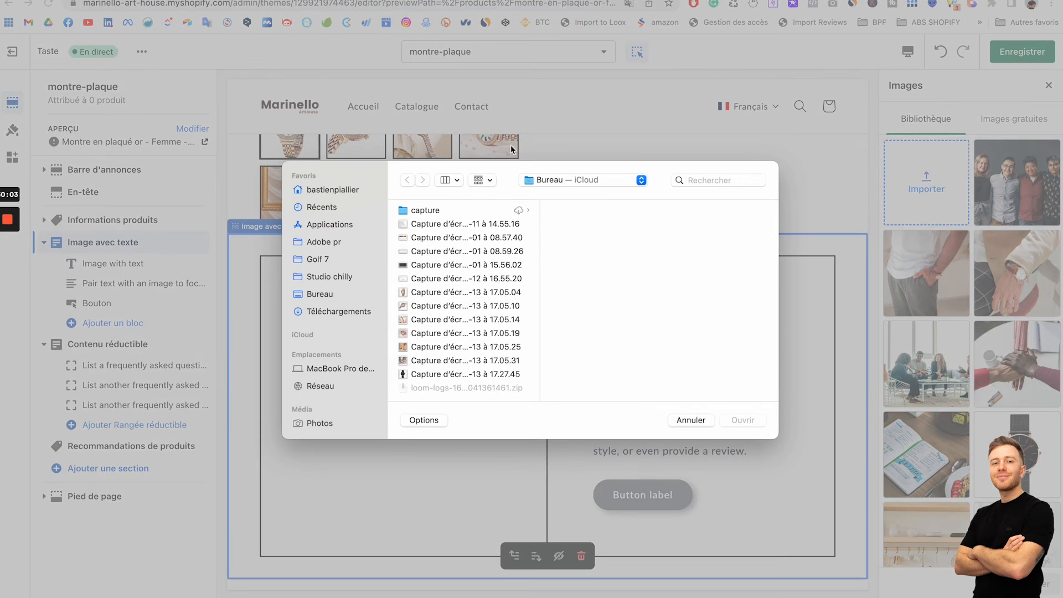
left_click(349, 312)
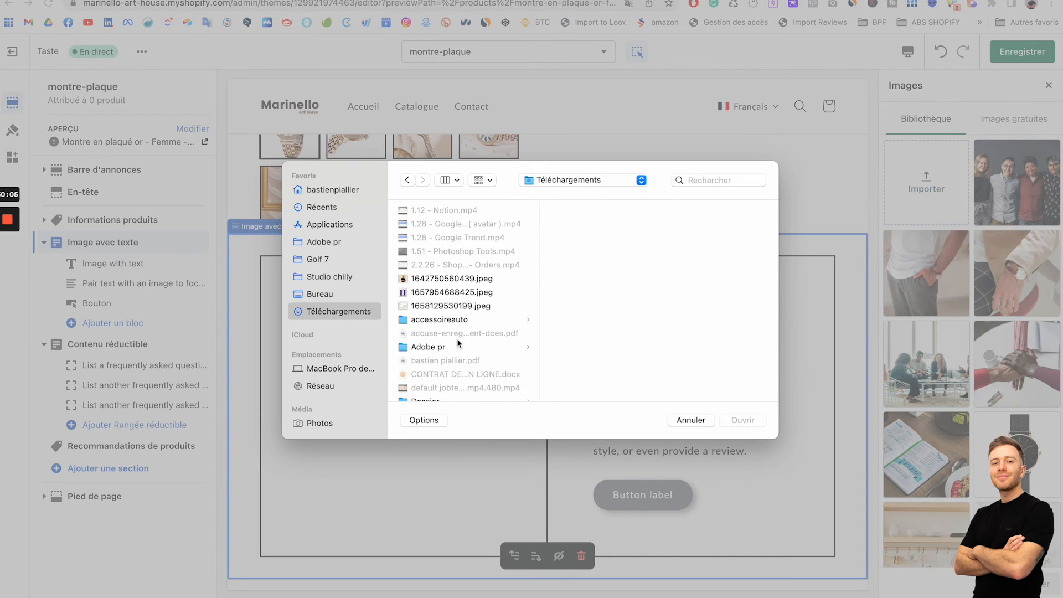
scroll(457, 338, "down", 3)
scroll(453, 372, "down", 4)
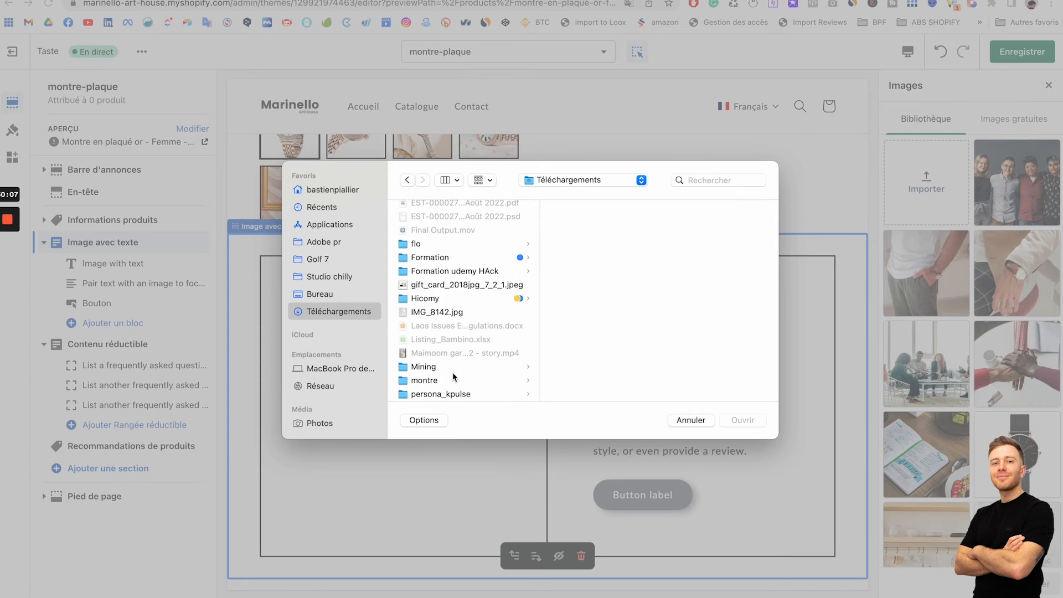
left_click(446, 381)
left_click_drag(640, 301, 612, 213)
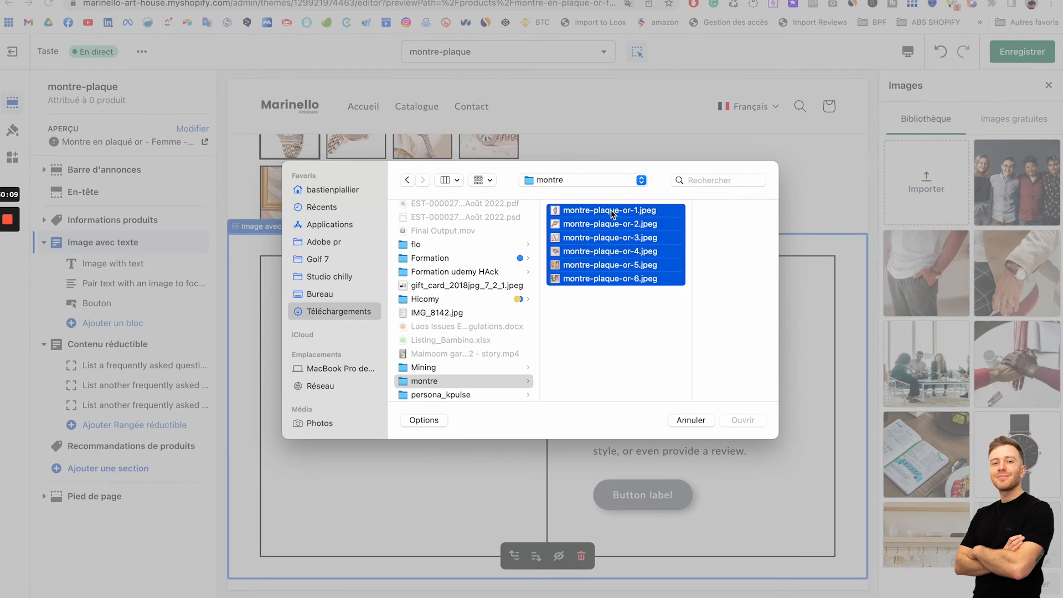
left_click(742, 420)
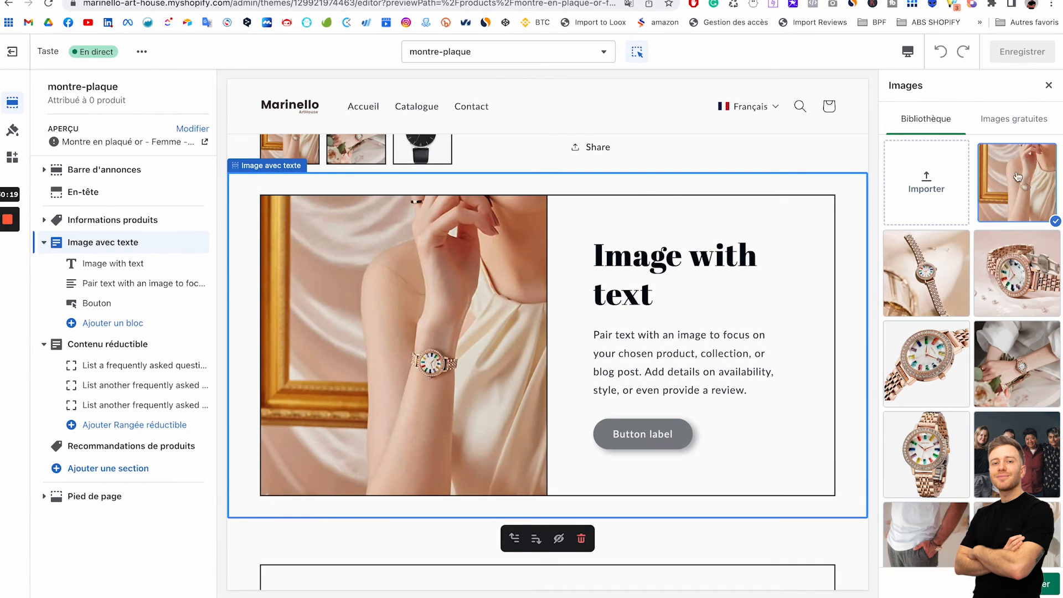
Add a second Image avec texte section and place it directly between the first one and the Contenu réductible section
scroll(450, 315, "up", 5)
scroll(449, 316, "down", 6)
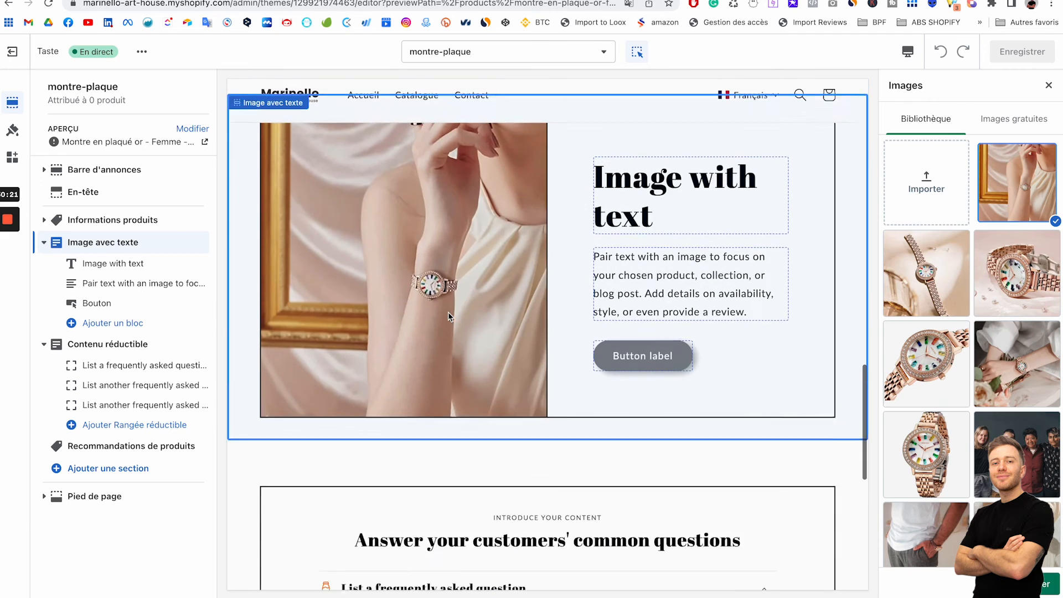
scroll(449, 316, "up", 3)
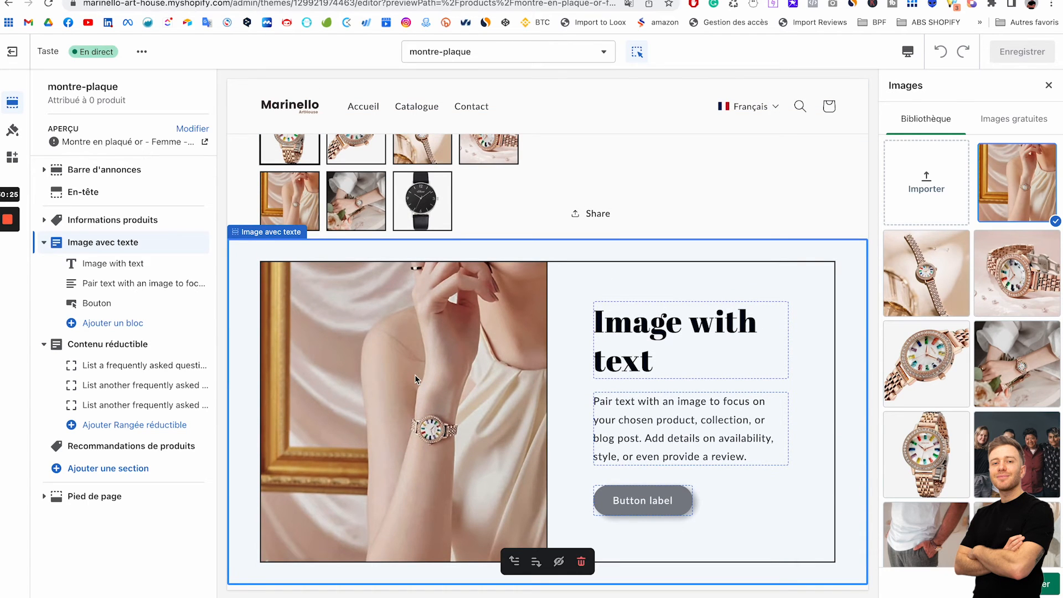
scroll(414, 374, "down", 3)
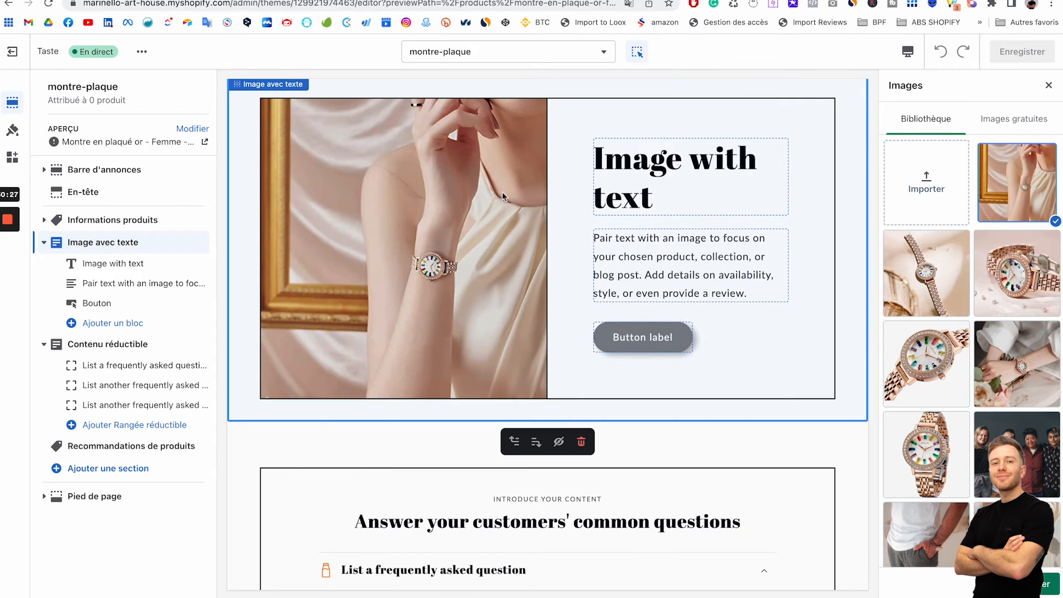
scroll(592, 382, "down", 1)
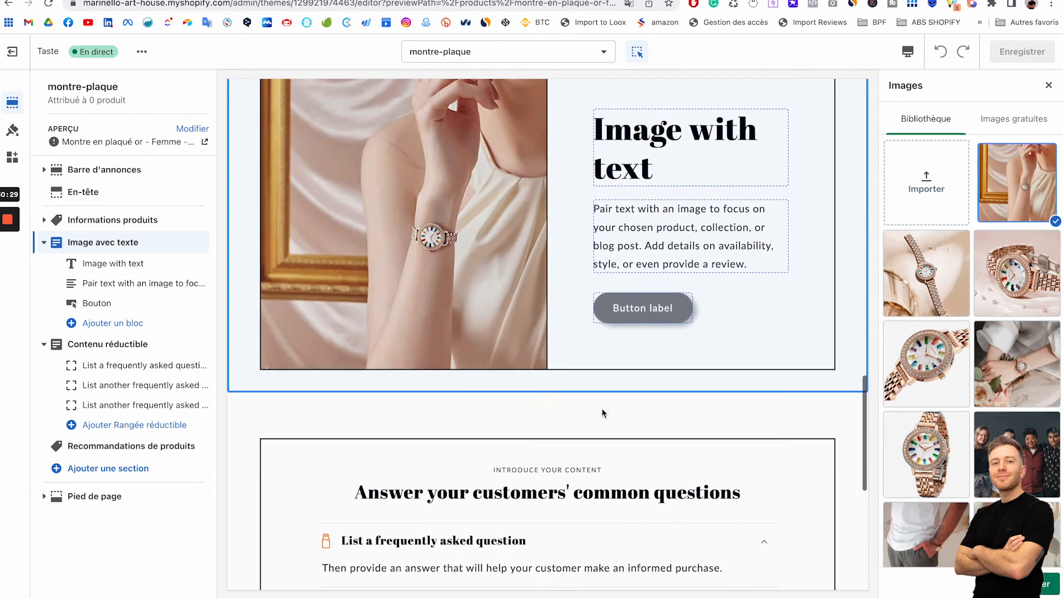
left_click(134, 470)
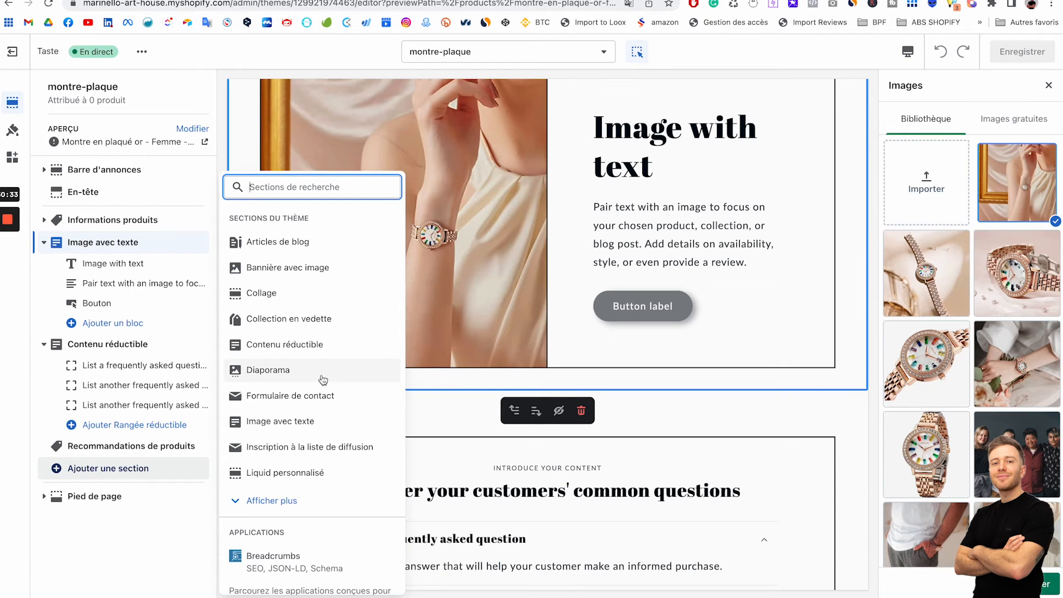
left_click(308, 424)
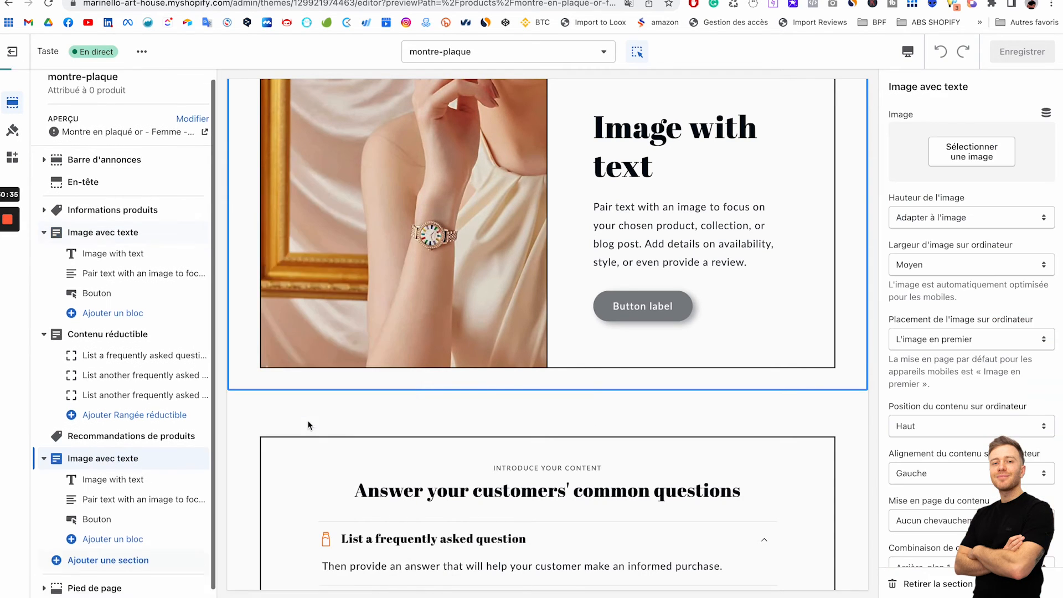
left_click_drag(198, 450, 183, 344)
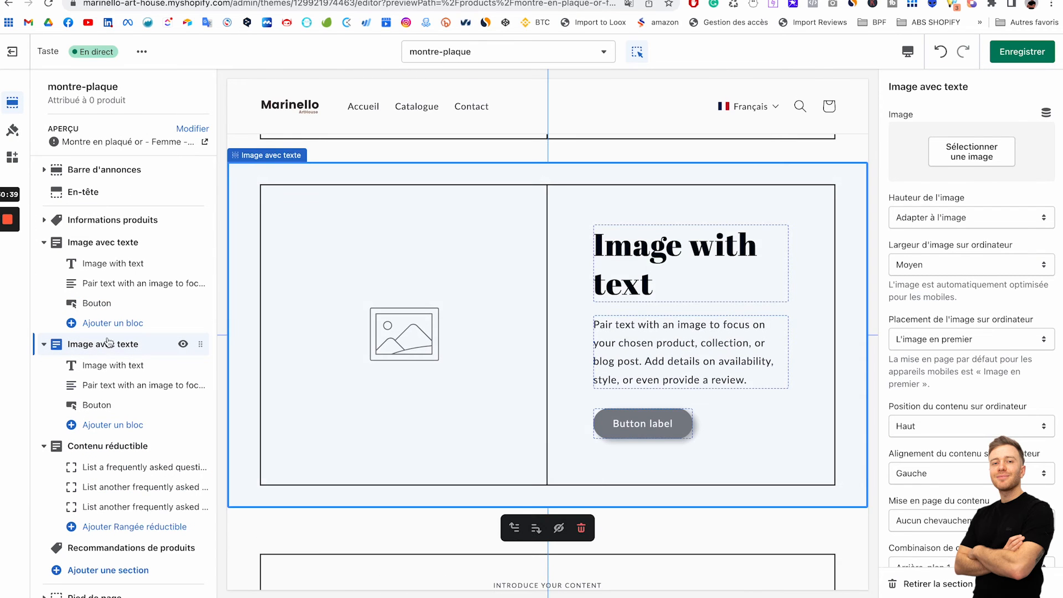
Set the second Image avec texte section's desktop image placement to Deuxième image and use the photo of the watch lying diagonally on beige
left_click(956, 334)
left_click(945, 353)
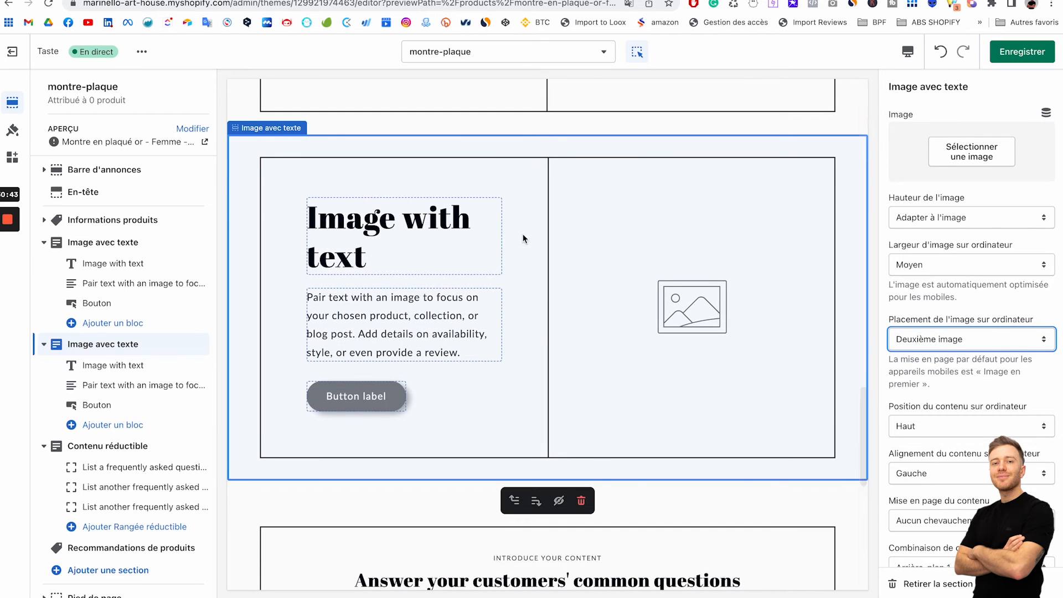
scroll(520, 244, "up", 5)
scroll(520, 244, "down", 3)
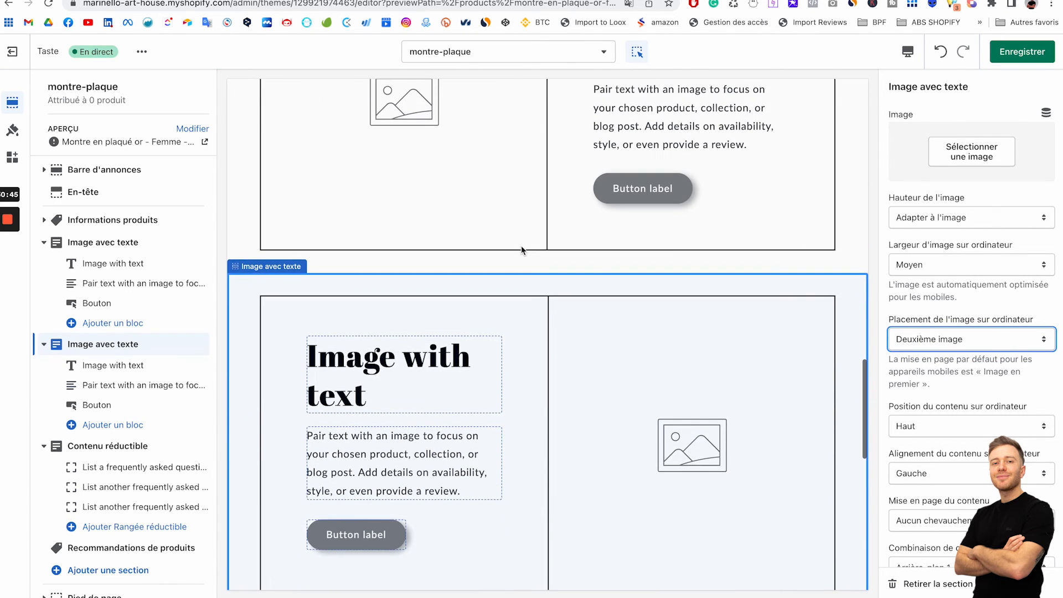
scroll(979, 333, "down", 1)
scroll(978, 334, "down", 5)
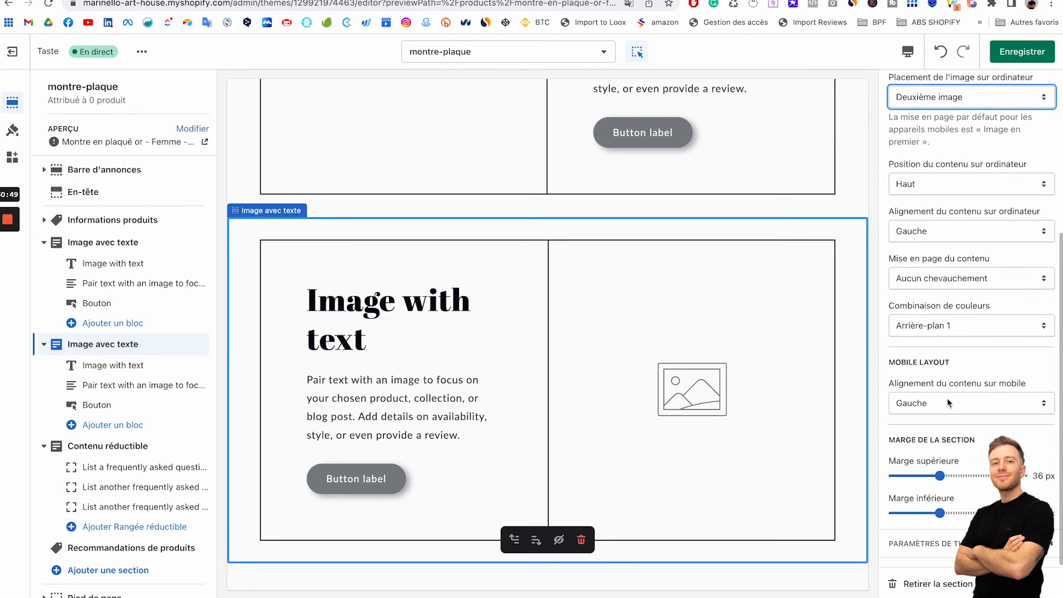
scroll(946, 397, "up", 5)
left_click(942, 160)
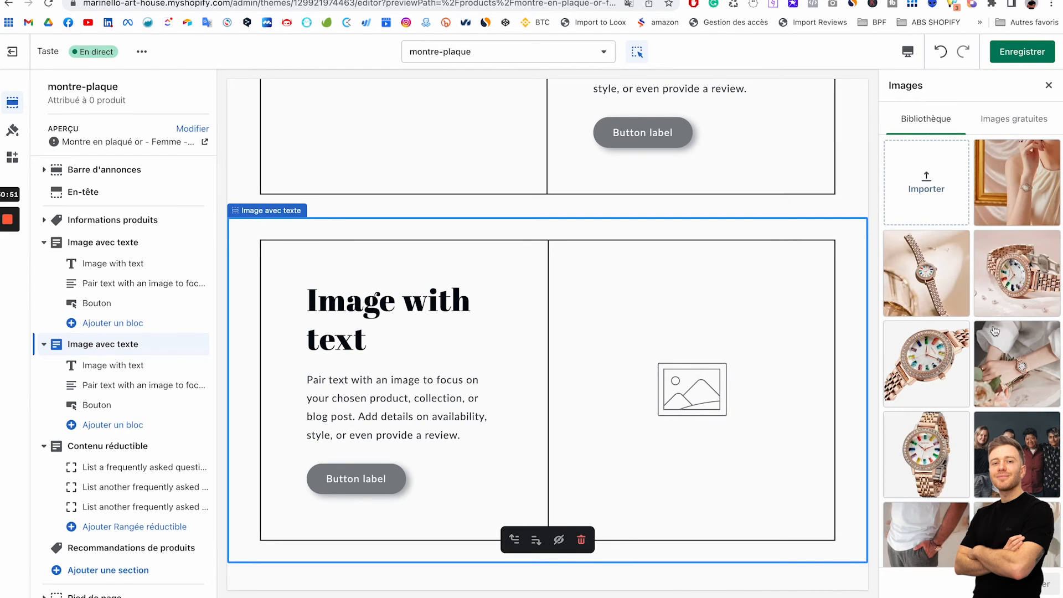
left_click(939, 302)
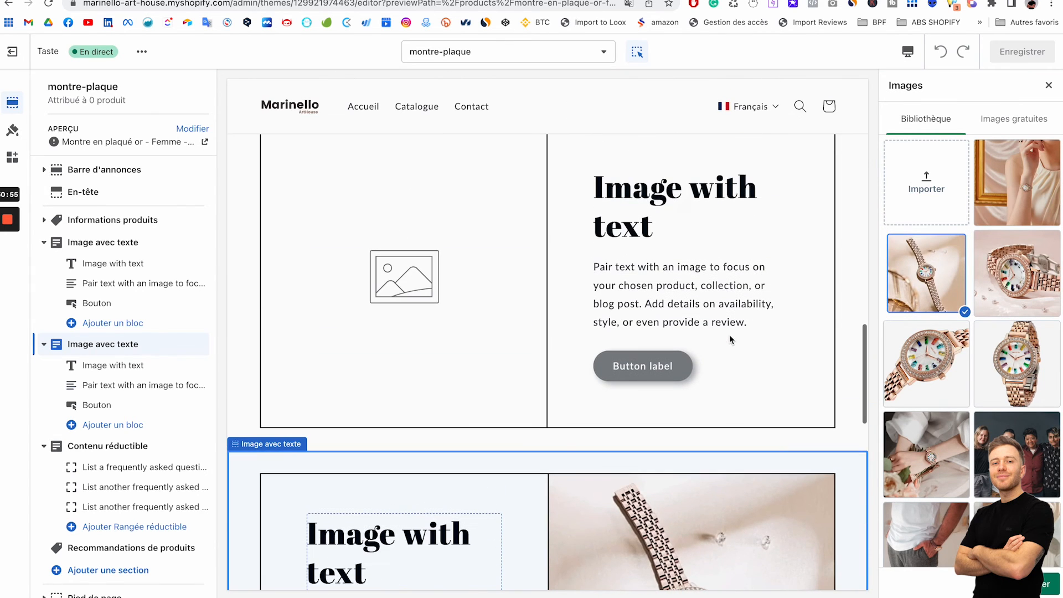
left_click(1046, 584)
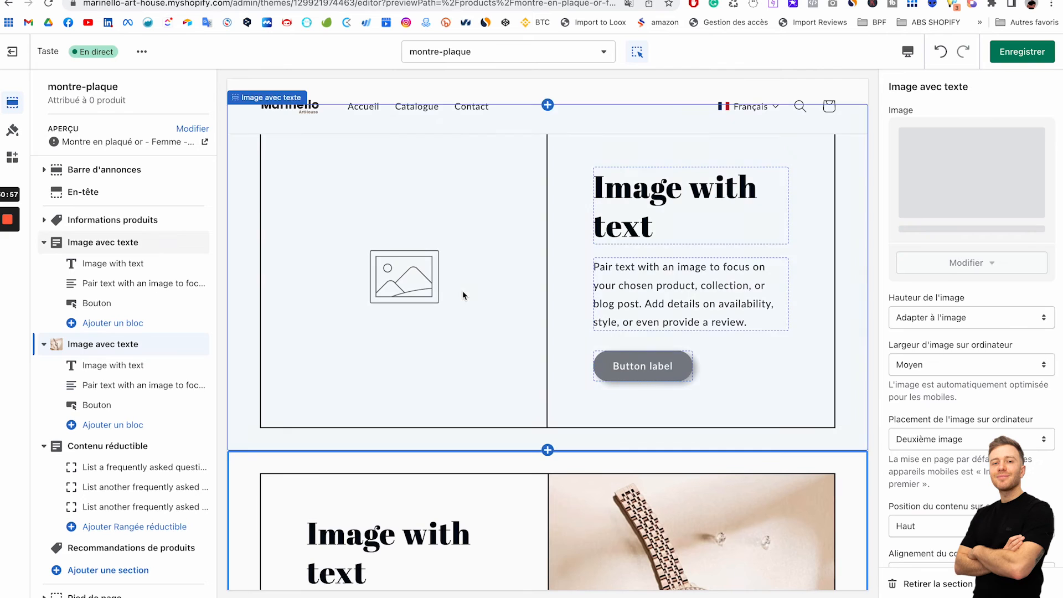
Use the wrist photo with the gold frame as the image of the first Image avec texte section
left_click(111, 242)
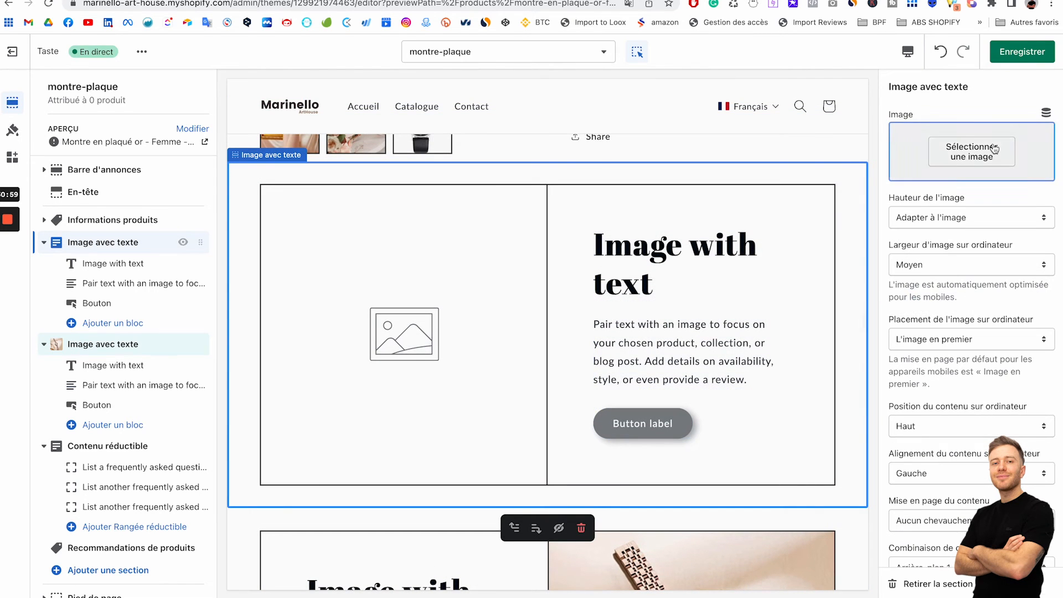
left_click(972, 151)
left_click(1017, 183)
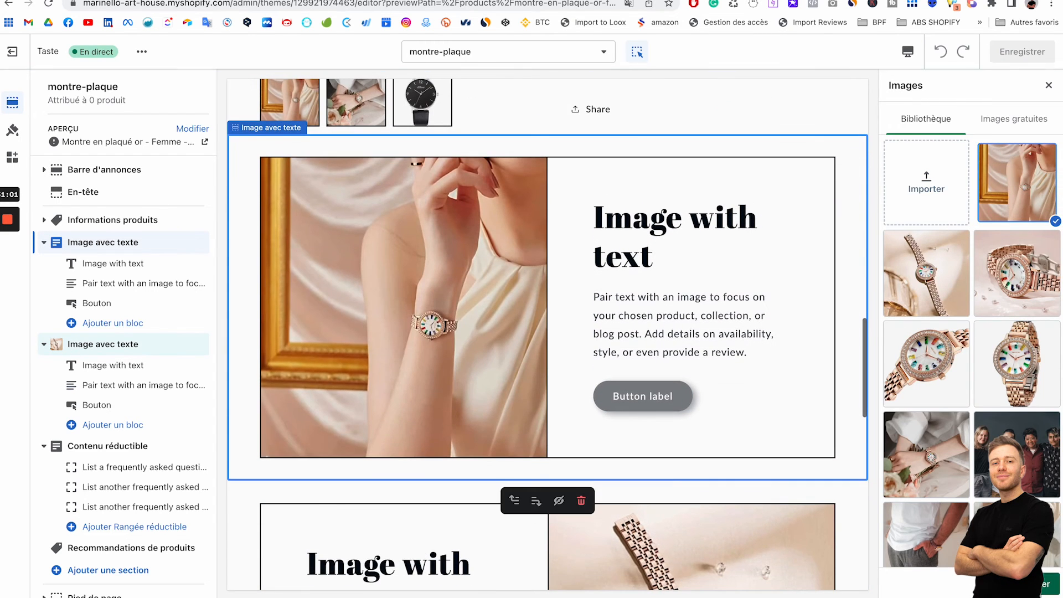
left_click(1047, 584)
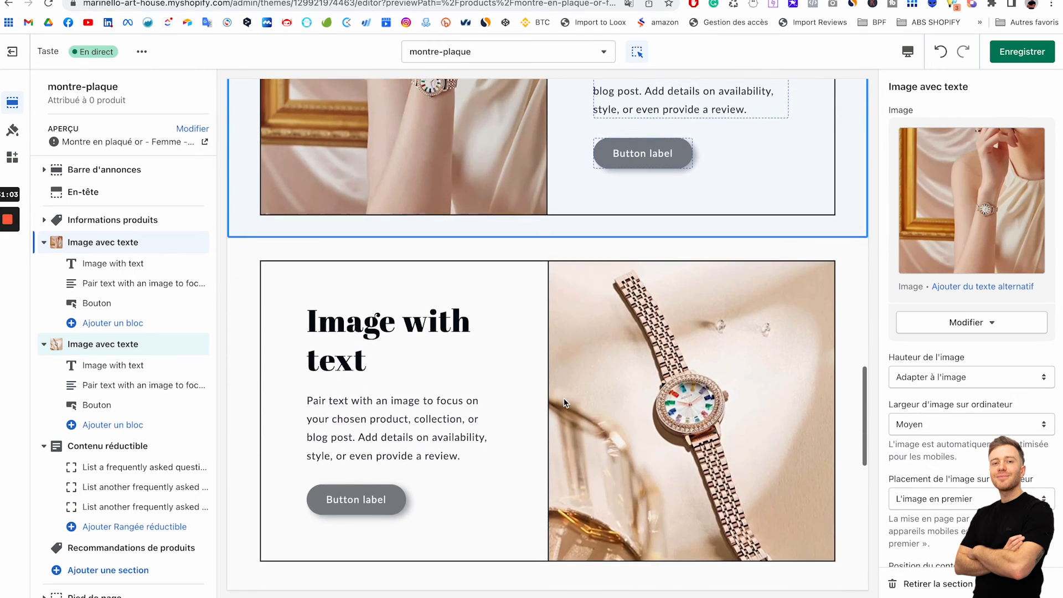
Insert a Bannière avec image section between the second Image avec texte section and the Contenu réductible section
scroll(563, 397, "down", 8)
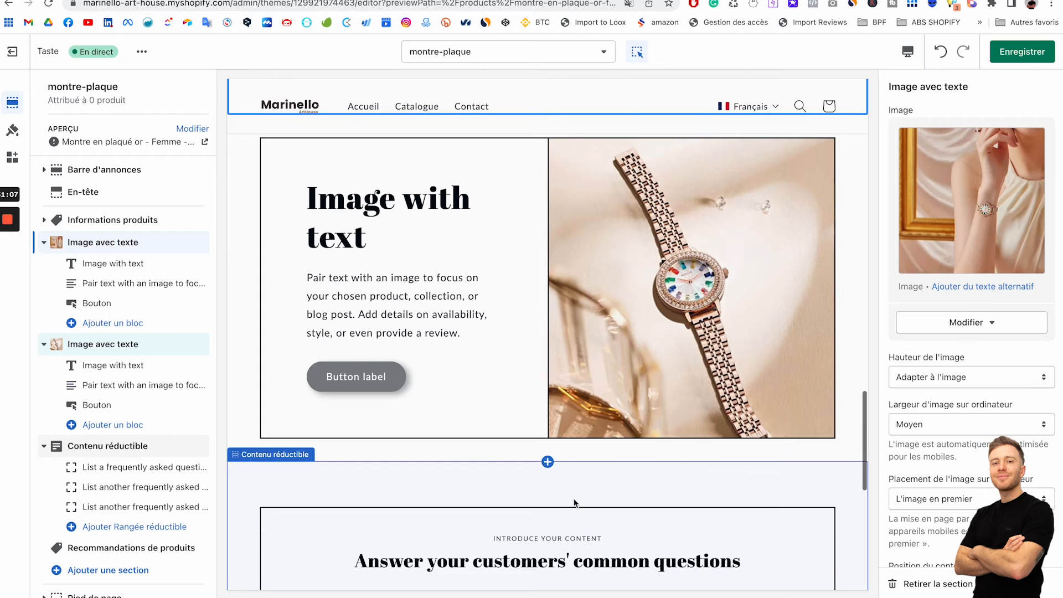
left_click(552, 469)
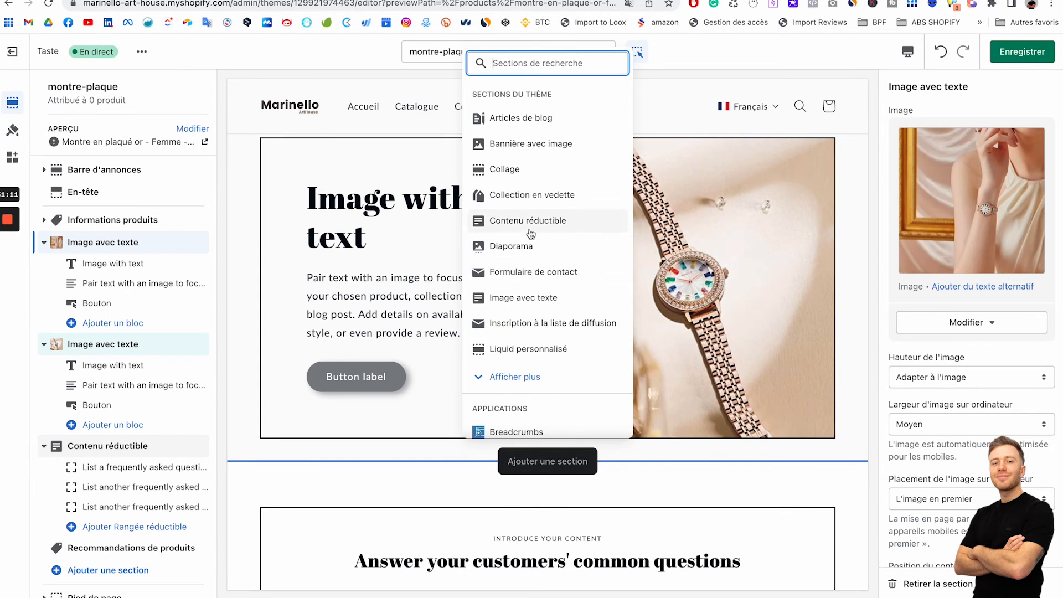
scroll(523, 205, "down", 1)
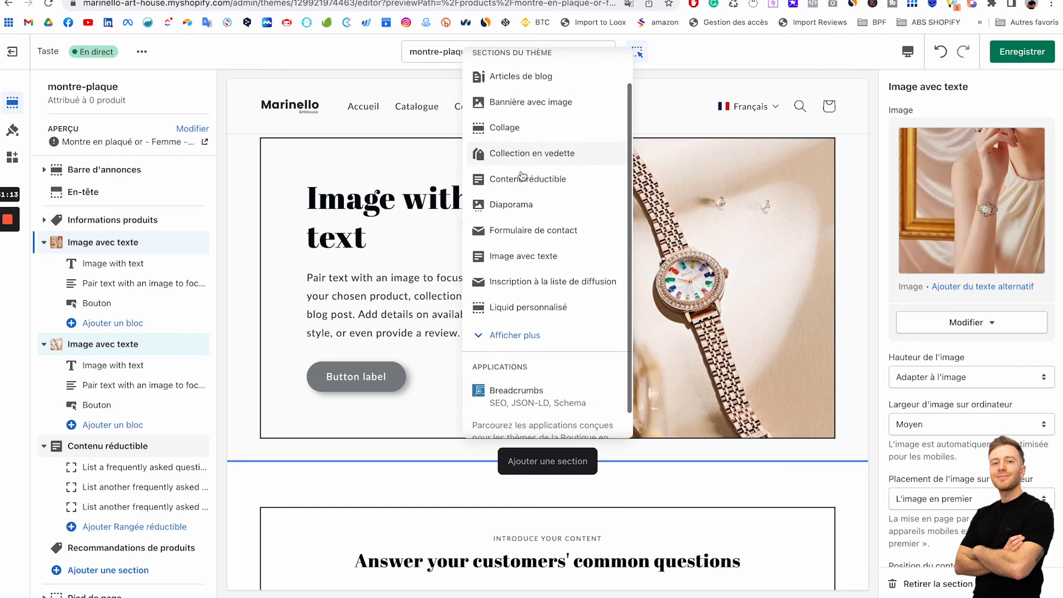
scroll(522, 174, "up", 1)
left_click(521, 145)
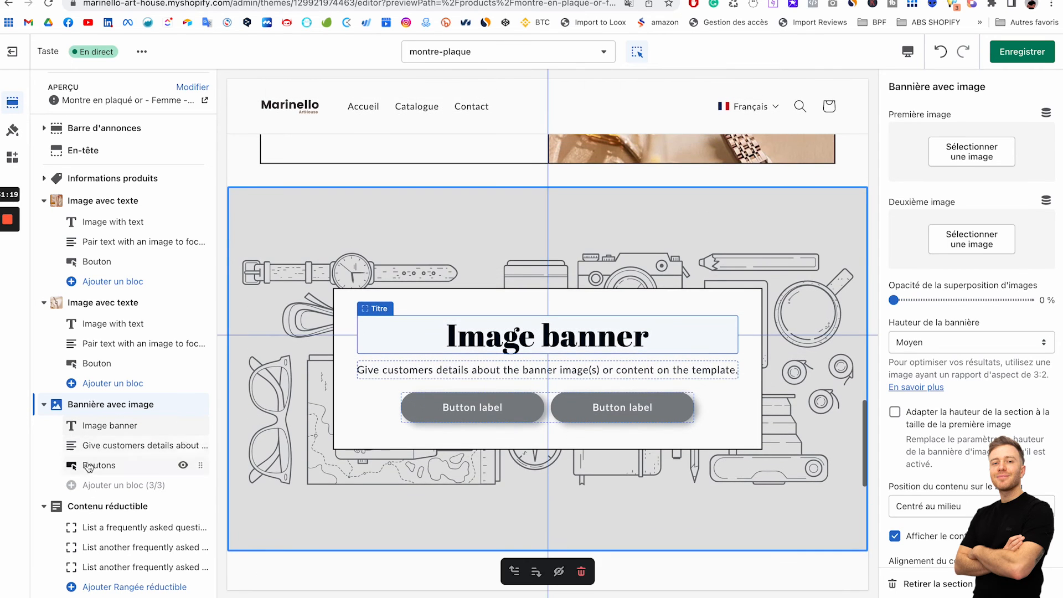
Hide the title, text and Boutons blocks of the Bannière avec image section
left_click(183, 465)
left_click(183, 445)
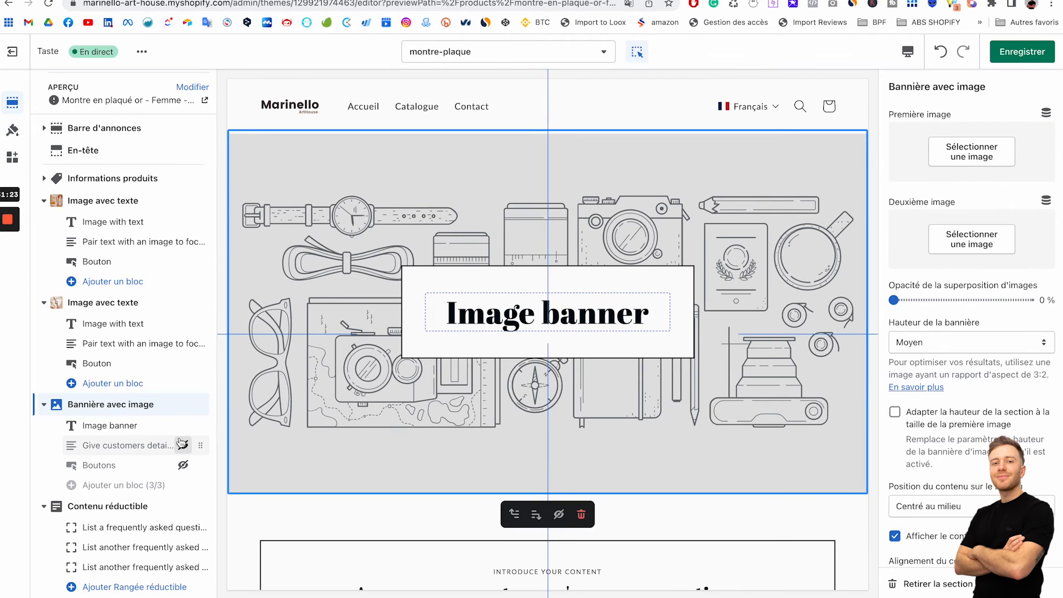
left_click(183, 426)
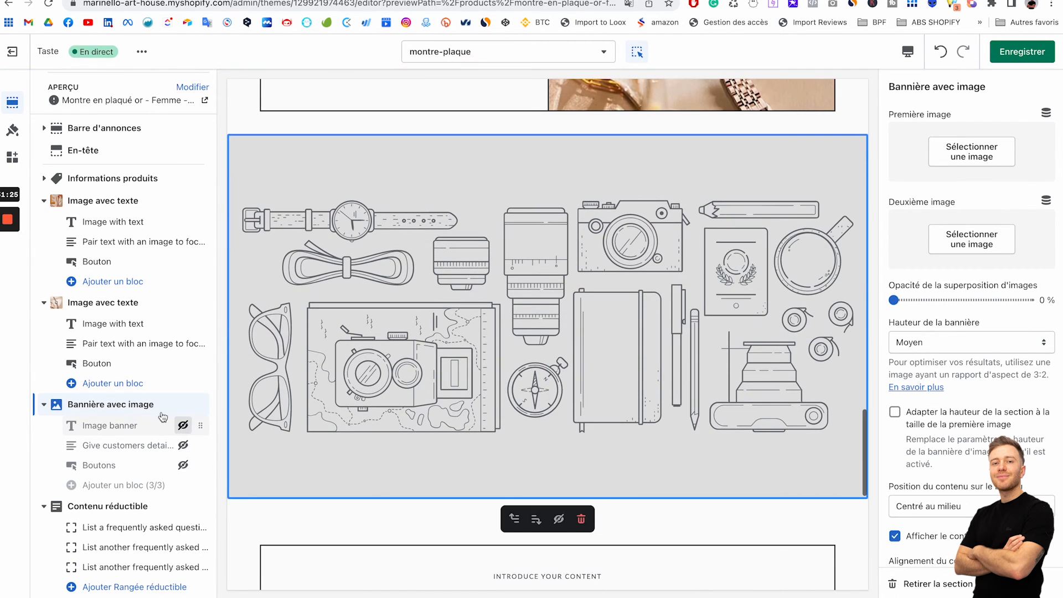
Try to use the close-up photo of the watch lying on its side as the banner's Première image
left_click(974, 152)
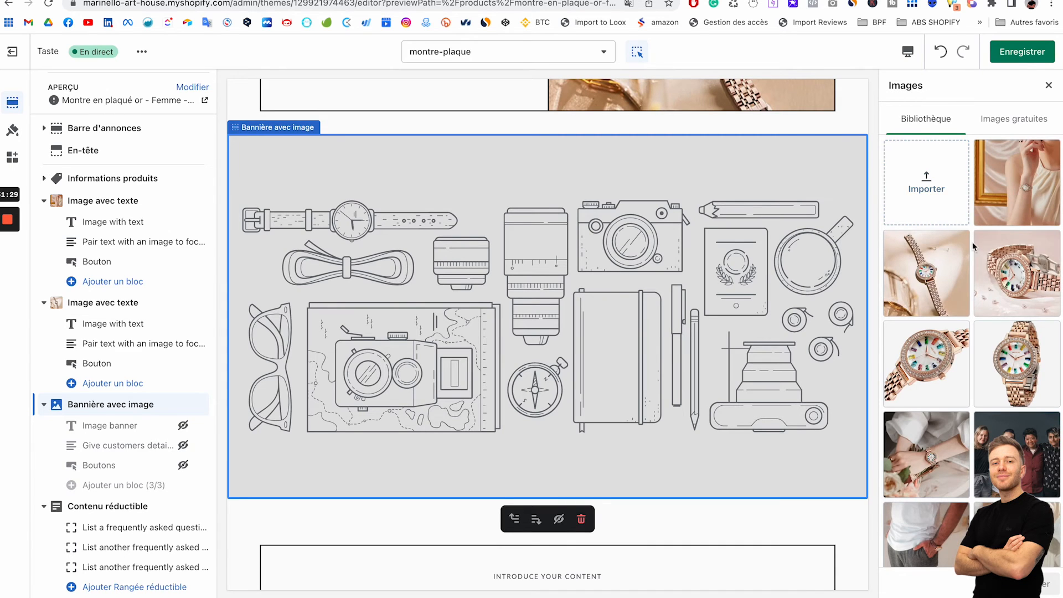
left_click(1009, 273)
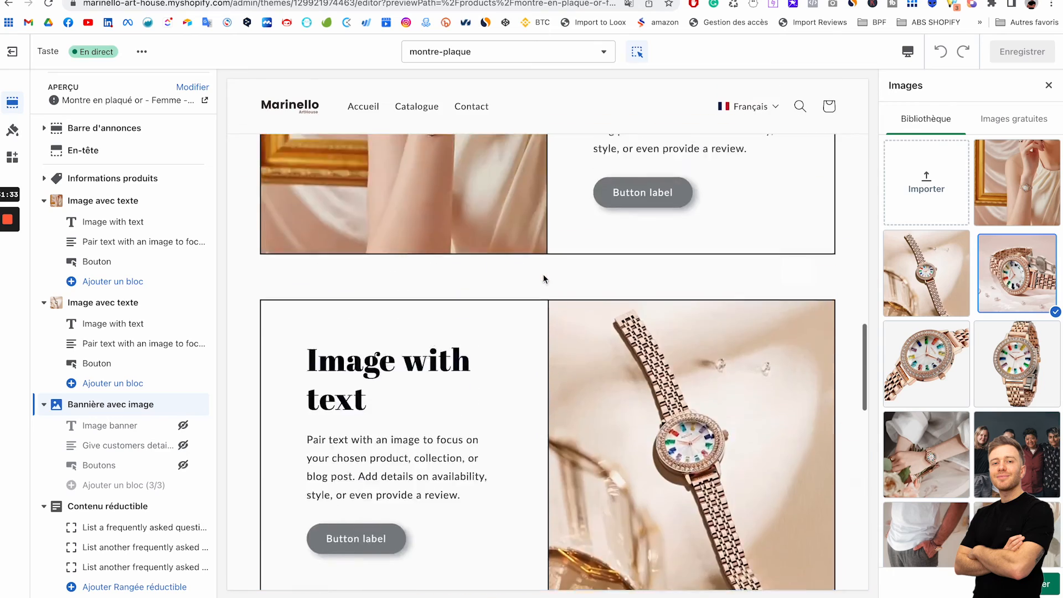
scroll(543, 279, "down", 10)
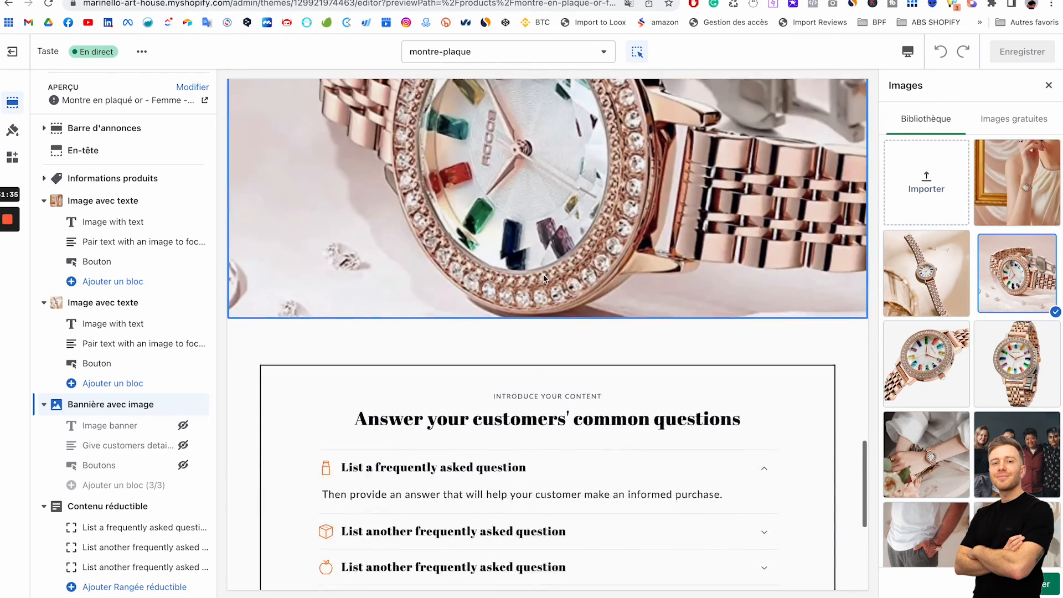
Add a Texte enrichi section, place it directly below the Bannière avec image section, and hide its Bouton block
scroll(127, 488, "down", 3)
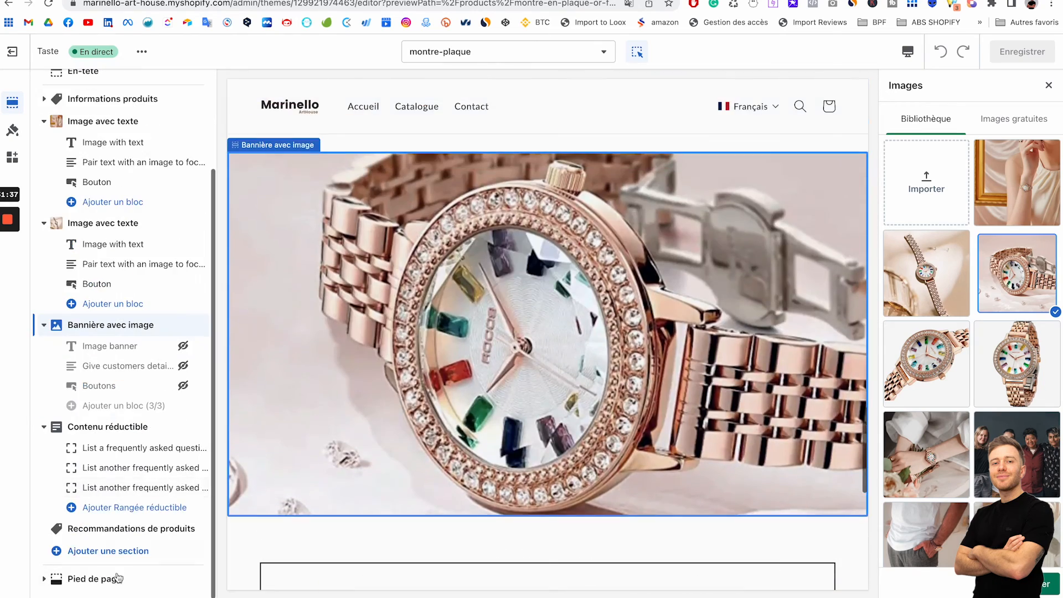
left_click(108, 549)
scroll(303, 427, "down", 1)
left_click(273, 467)
scroll(302, 396, "down", 2)
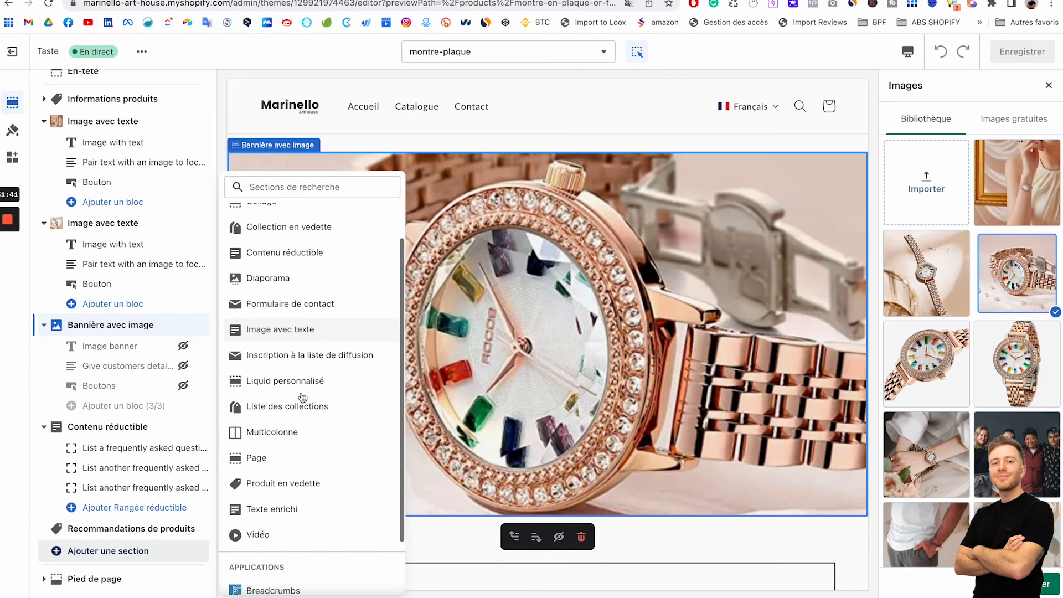
left_click(266, 496)
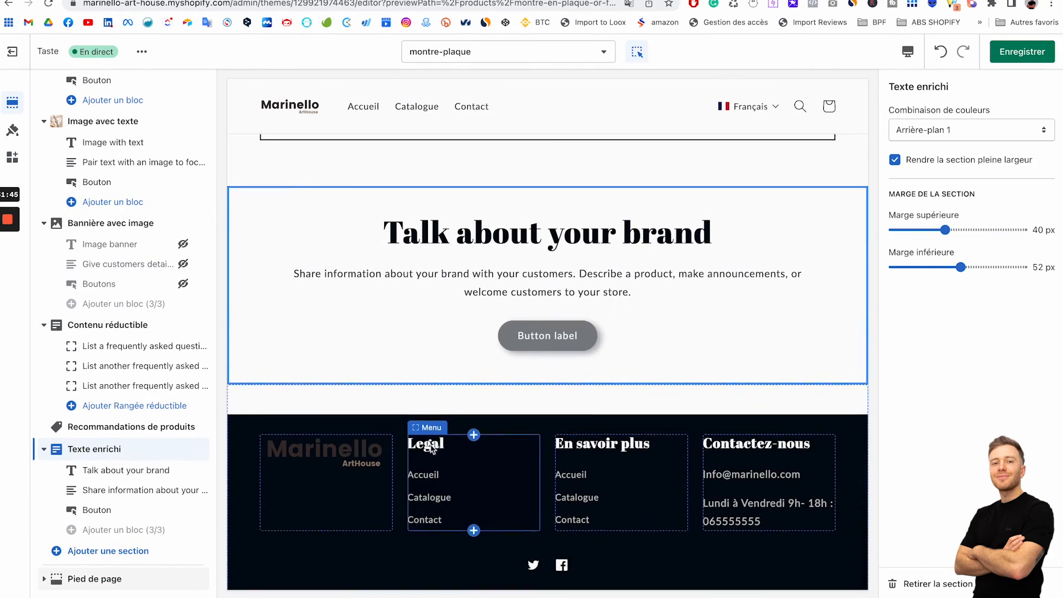
left_click_drag(182, 449, 173, 361)
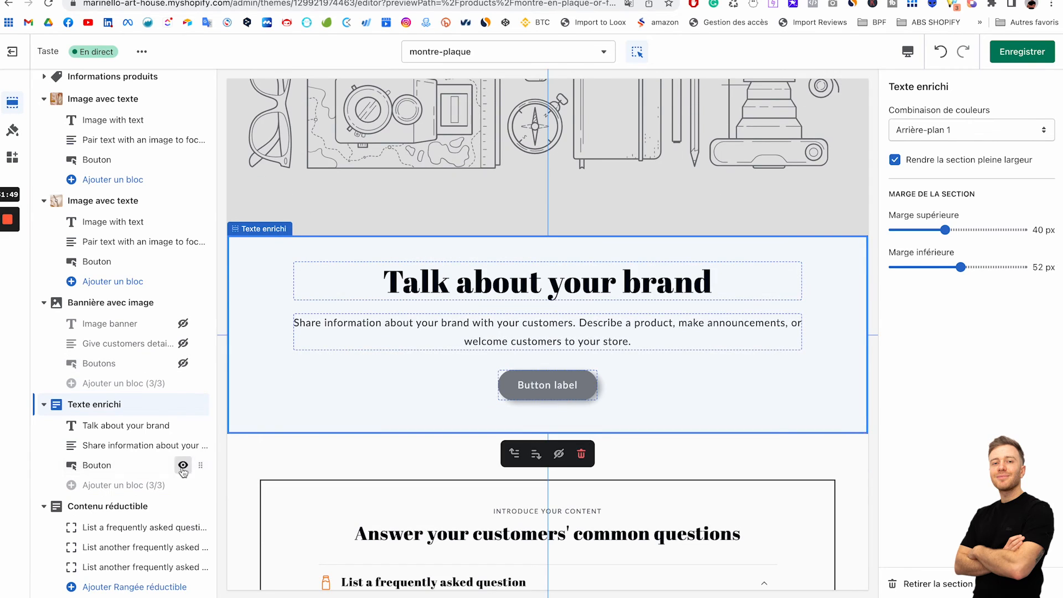
left_click(182, 465)
Review the whole product page from product details to footer in Plein écran view, and return to the Ordinateur view
scroll(465, 394, "down", 5)
scroll(465, 395, "up", 12)
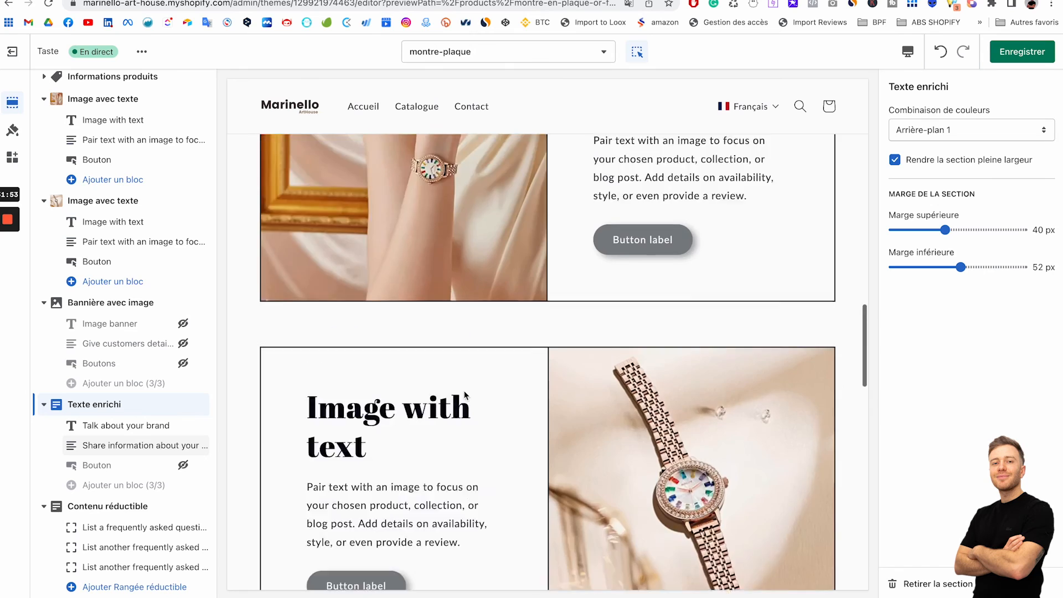
scroll(465, 394, "up", 10)
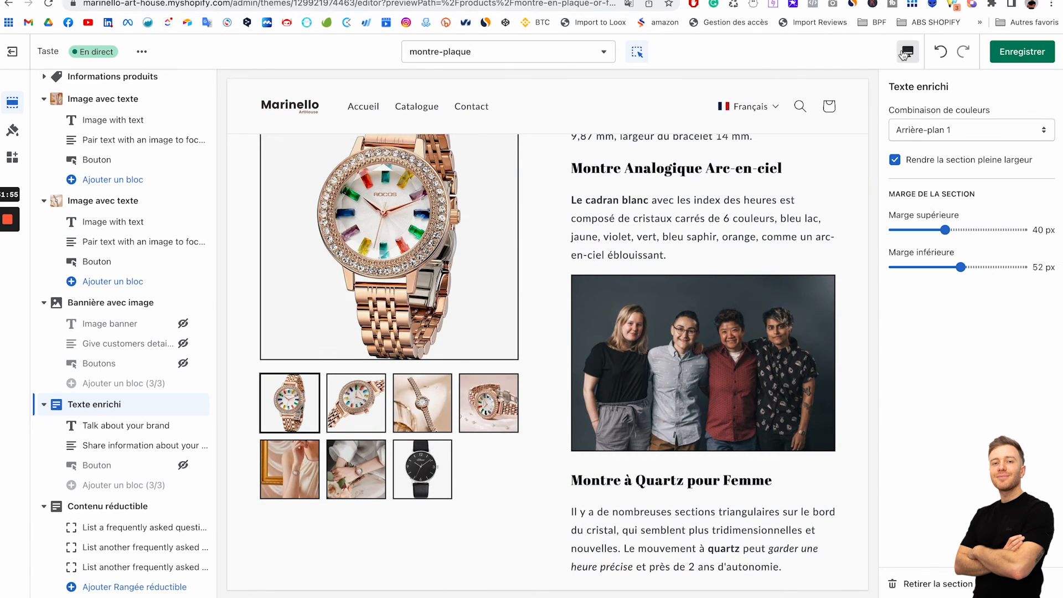
left_click(906, 52)
left_click(926, 135)
scroll(557, 316, "up", 6)
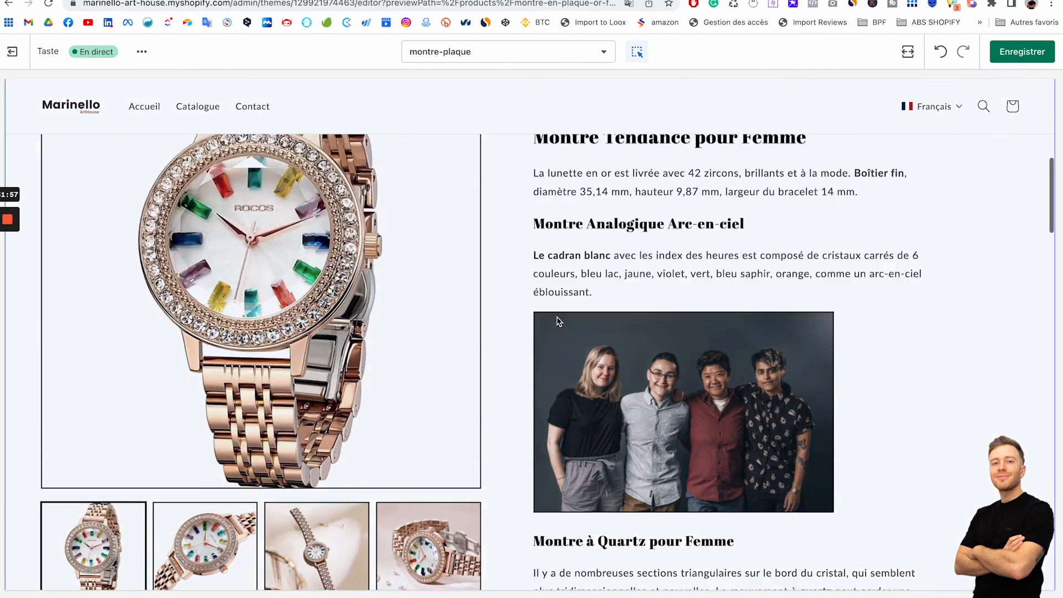
scroll(558, 320, "down", 15)
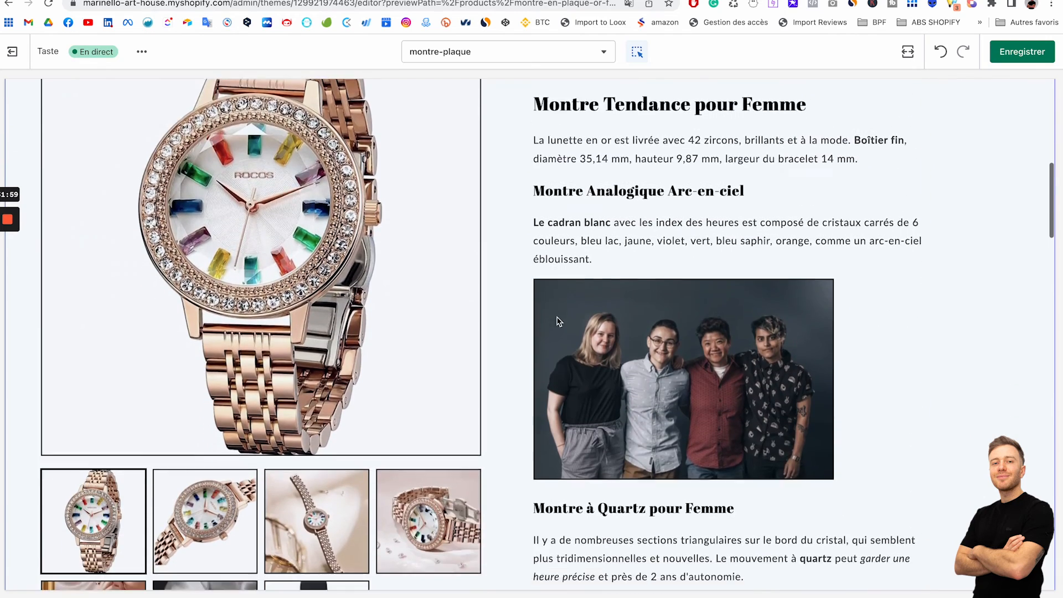
scroll(558, 322, "down", 3)
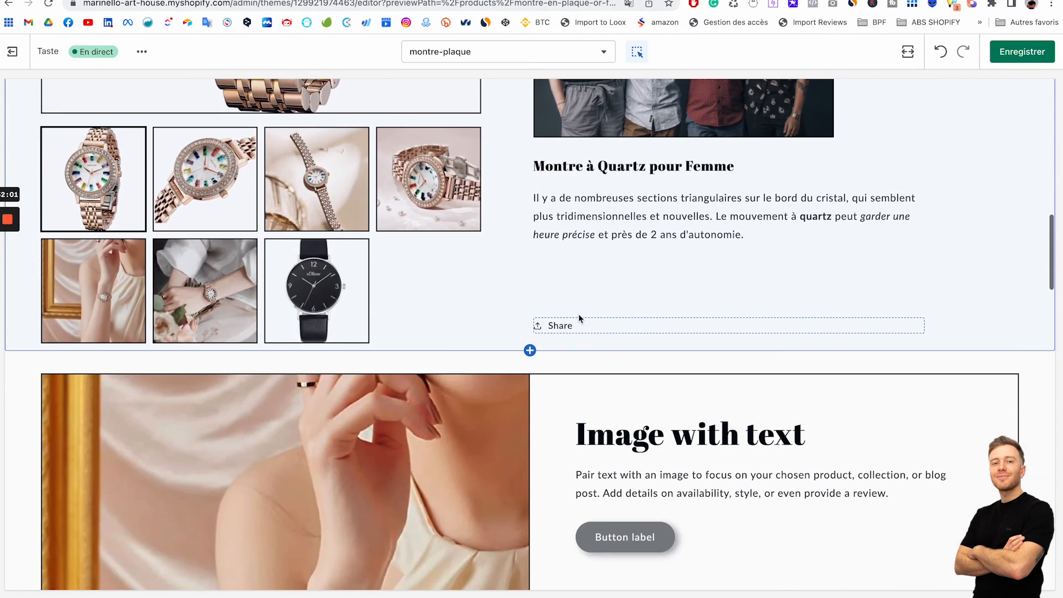
scroll(560, 236, "down", 6)
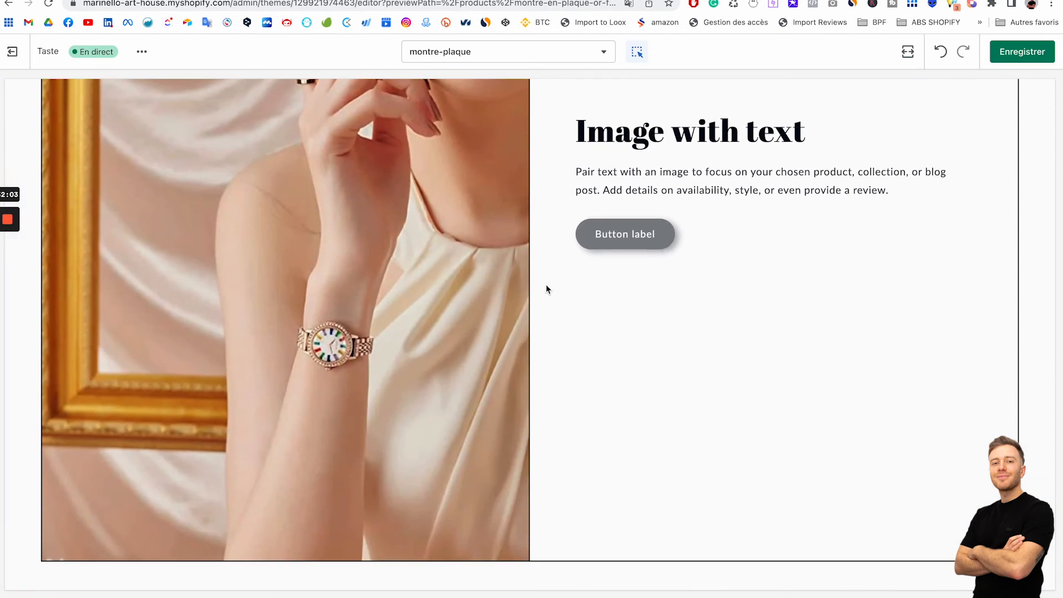
scroll(546, 289, "down", 8)
scroll(553, 285, "down", 12)
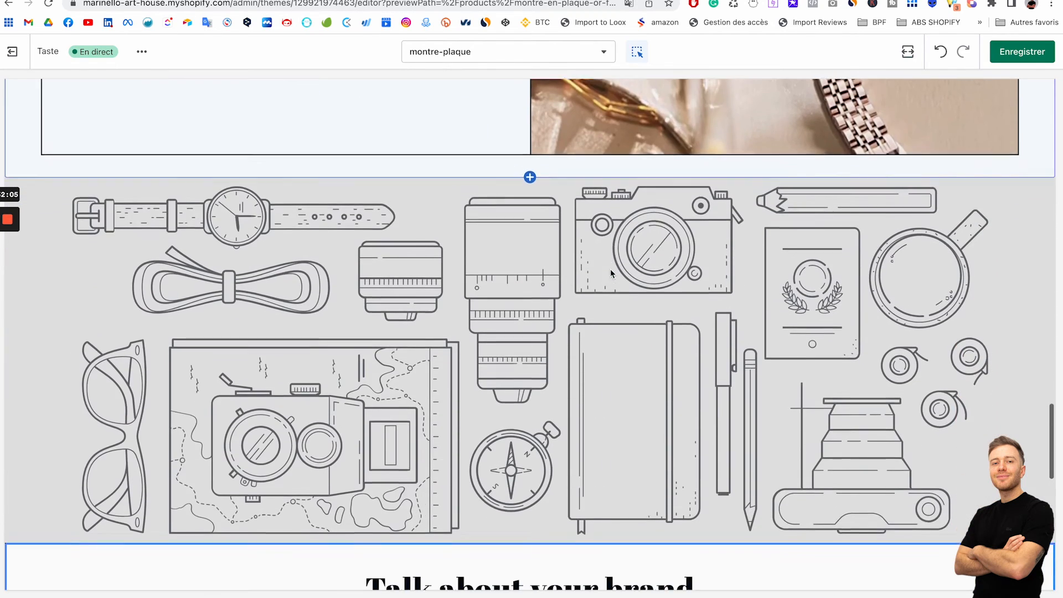
scroll(610, 273, "down", 2)
scroll(321, 205, "down", 4)
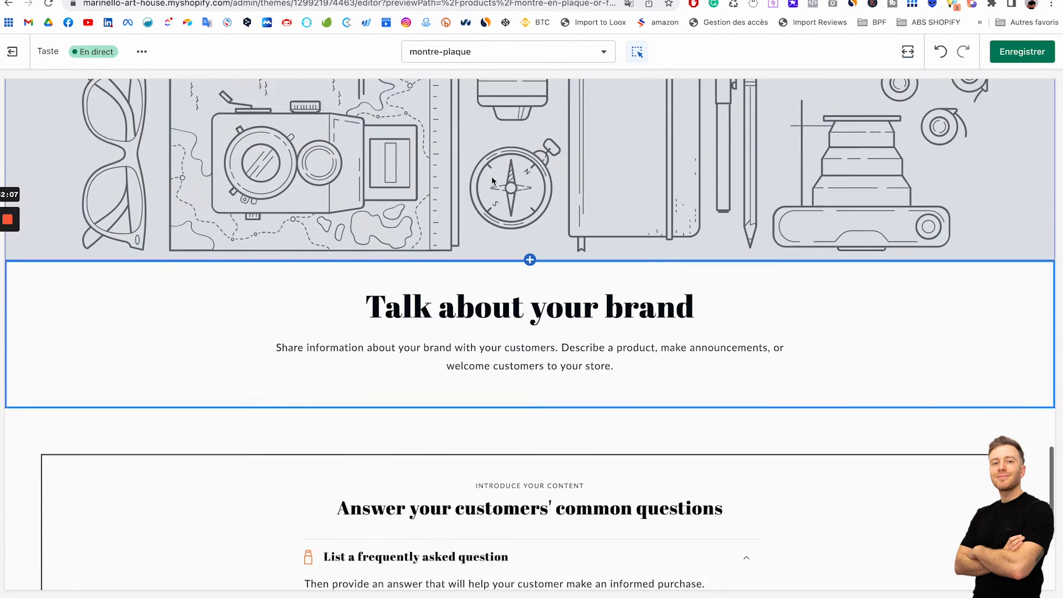
left_click(498, 190)
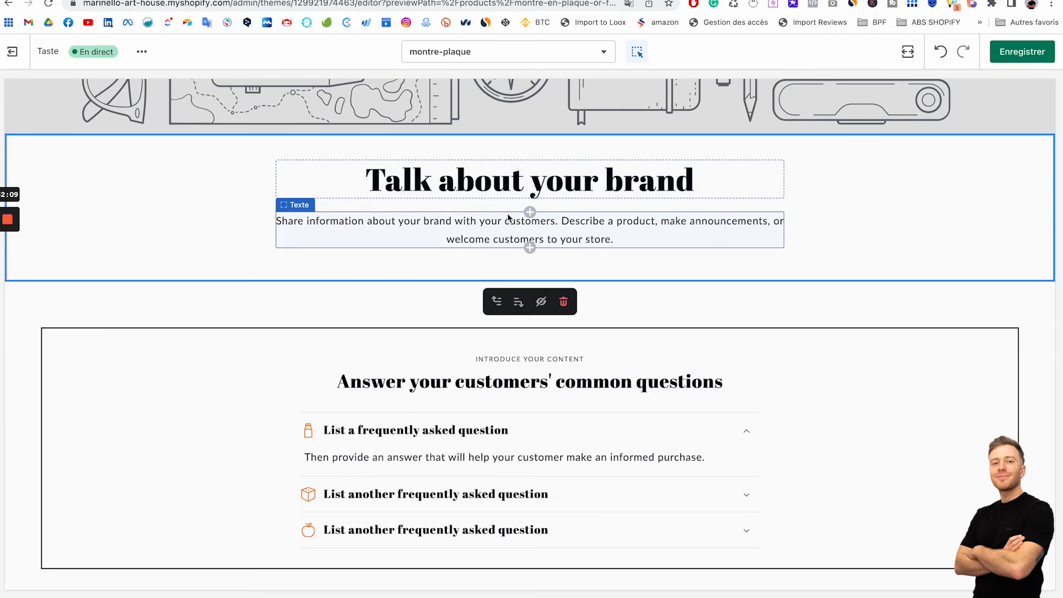
scroll(508, 217, "down", 4)
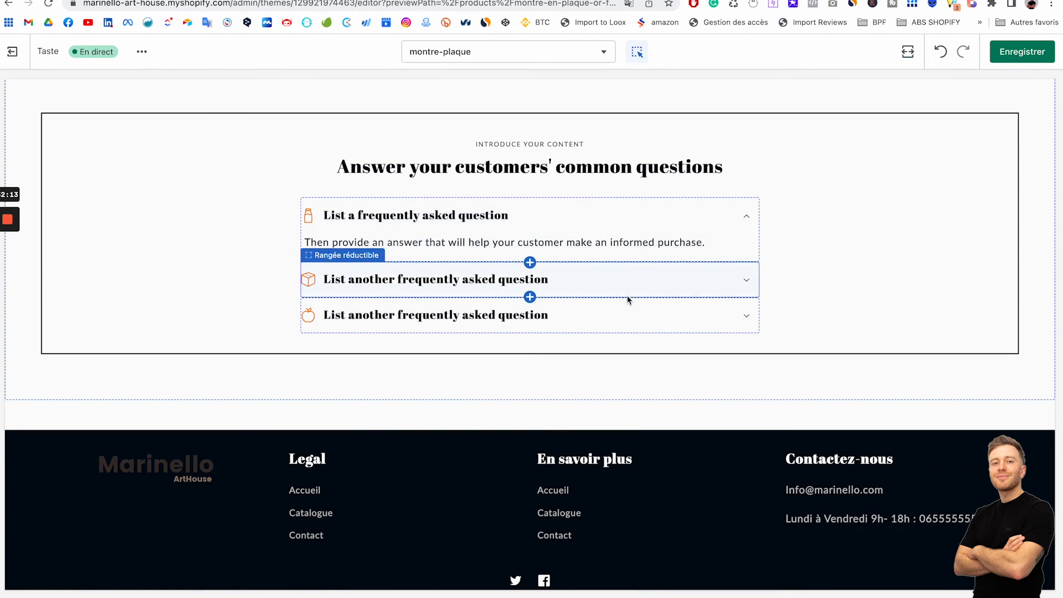
scroll(696, 315, "down", 2)
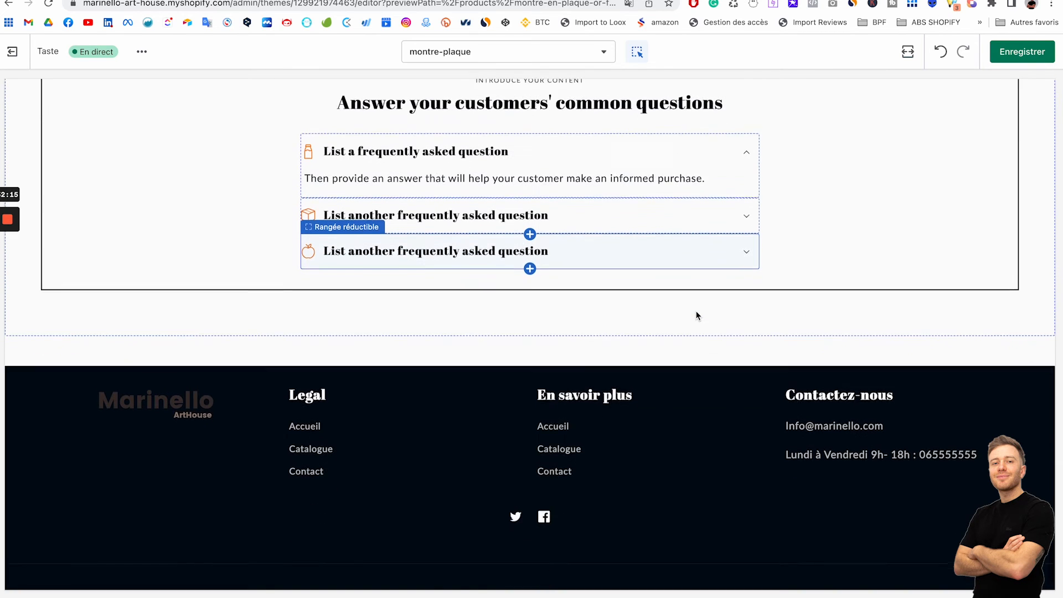
scroll(651, 231, "up", 15)
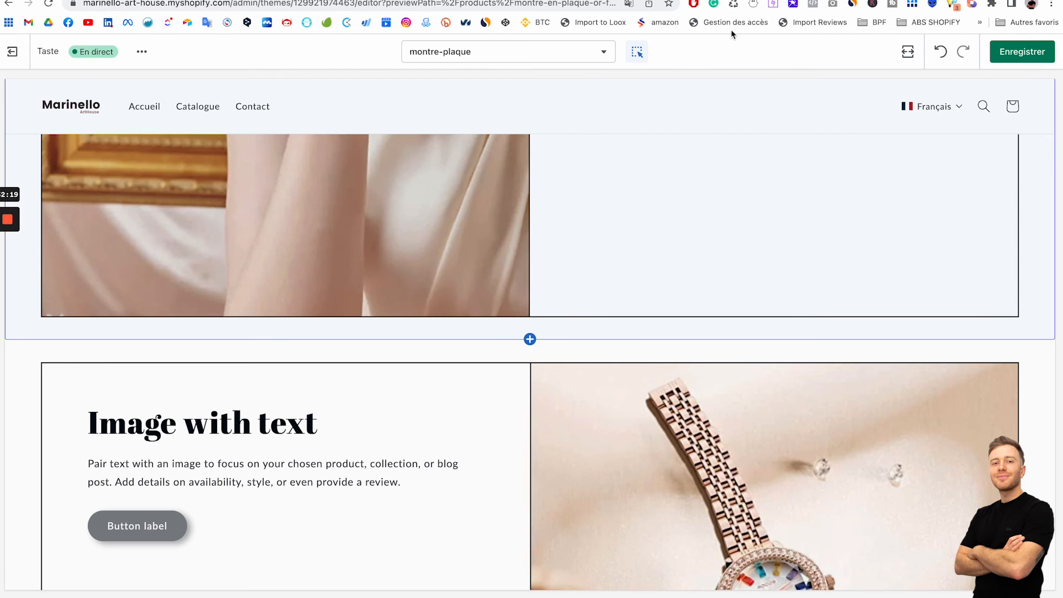
left_click(921, 108)
Add a Collection en vedette section below Recommandations de produits and save the template
scroll(669, 460, "down", 10)
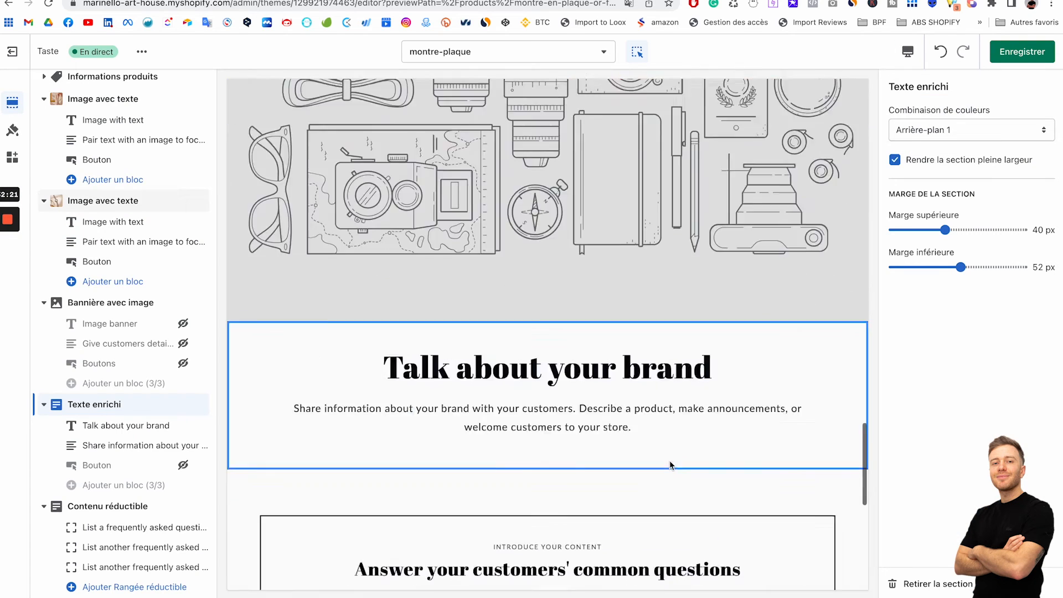
scroll(76, 556, "down", 3)
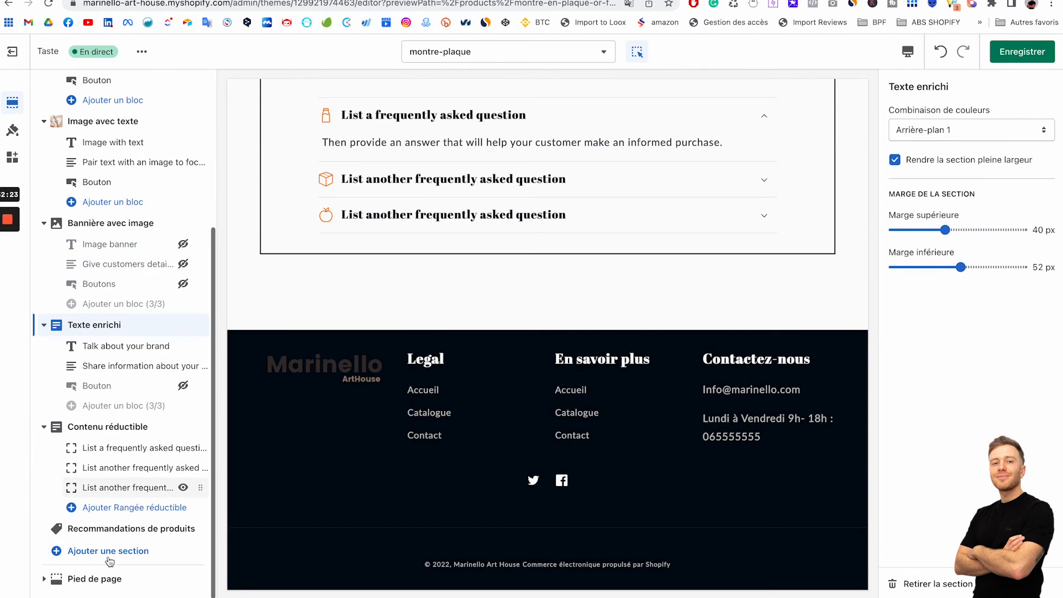
left_click(72, 551)
left_click(285, 498)
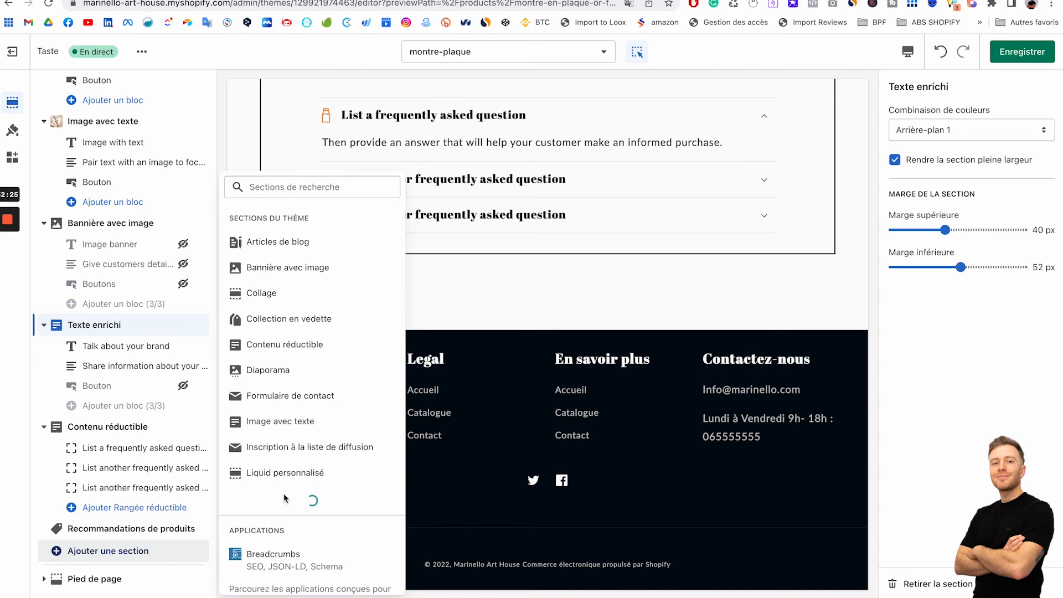
scroll(283, 493, "down", 3)
scroll(284, 416, "up", 5)
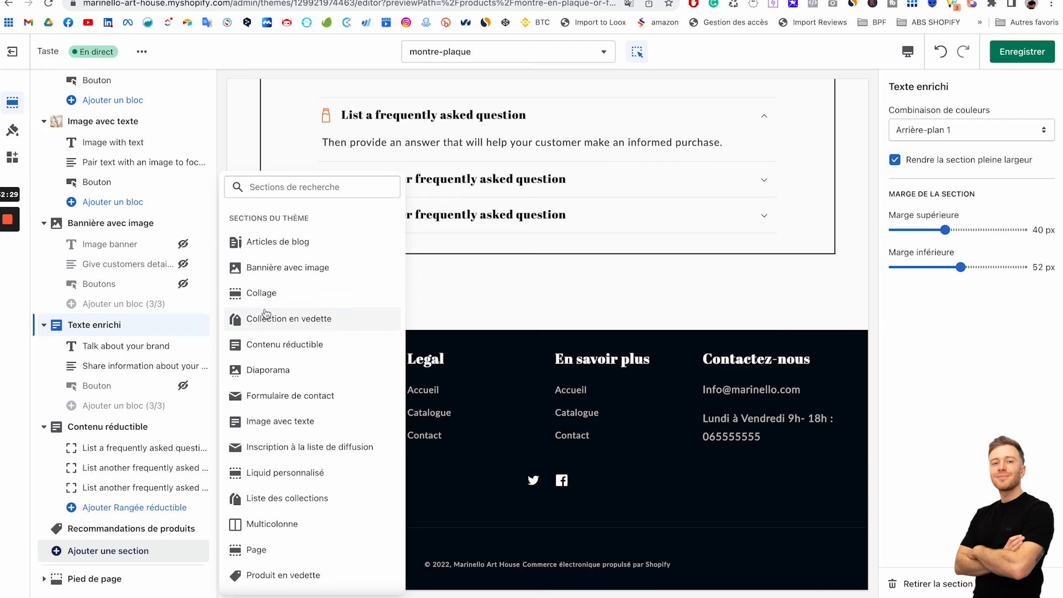
left_click(266, 314)
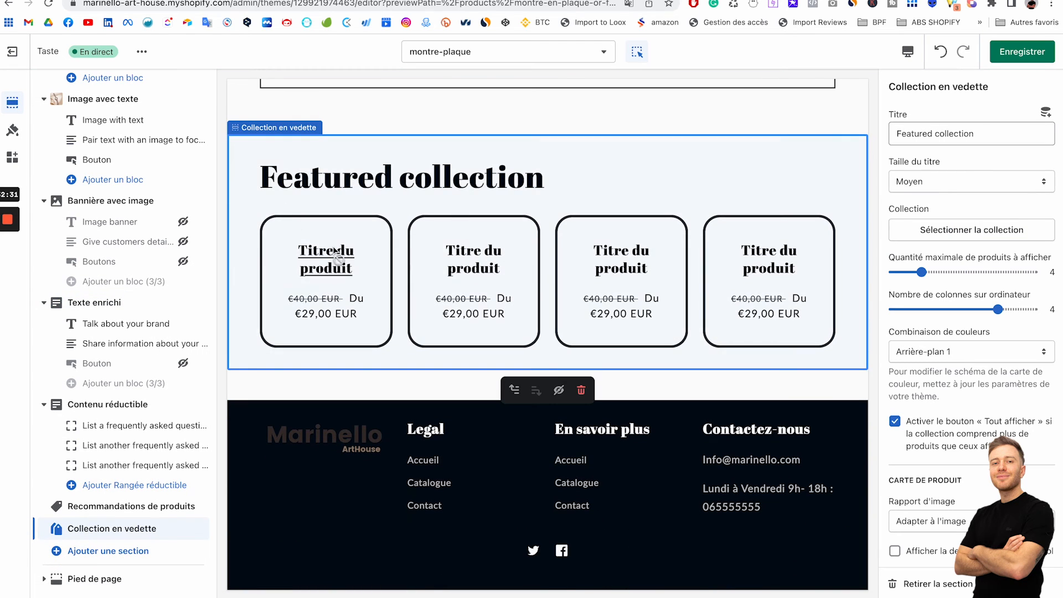
scroll(396, 477, "up", 5)
scroll(728, 343, "down", 6)
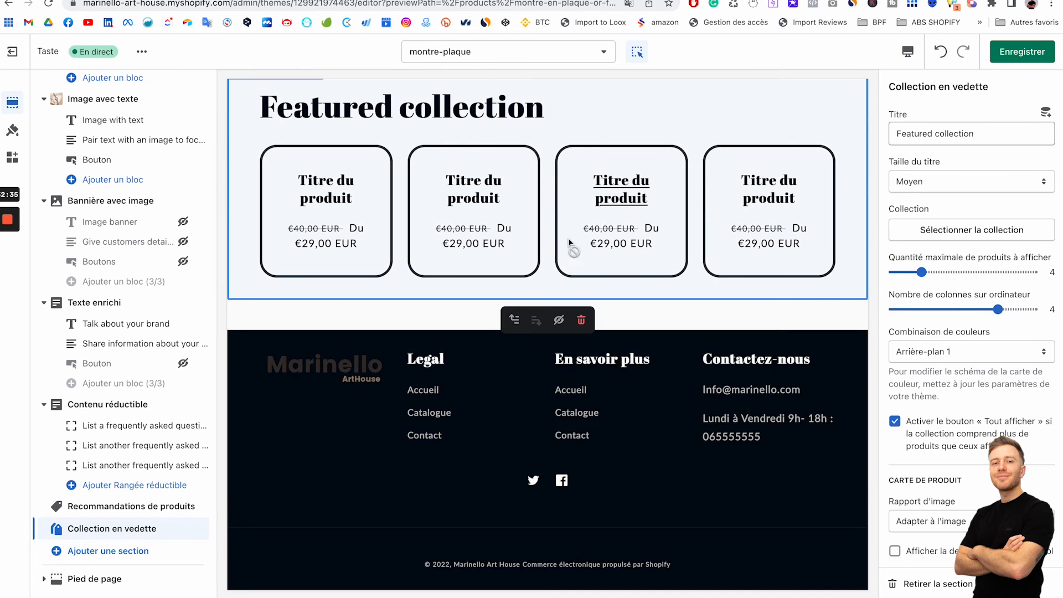
scroll(450, 118, "up", 5)
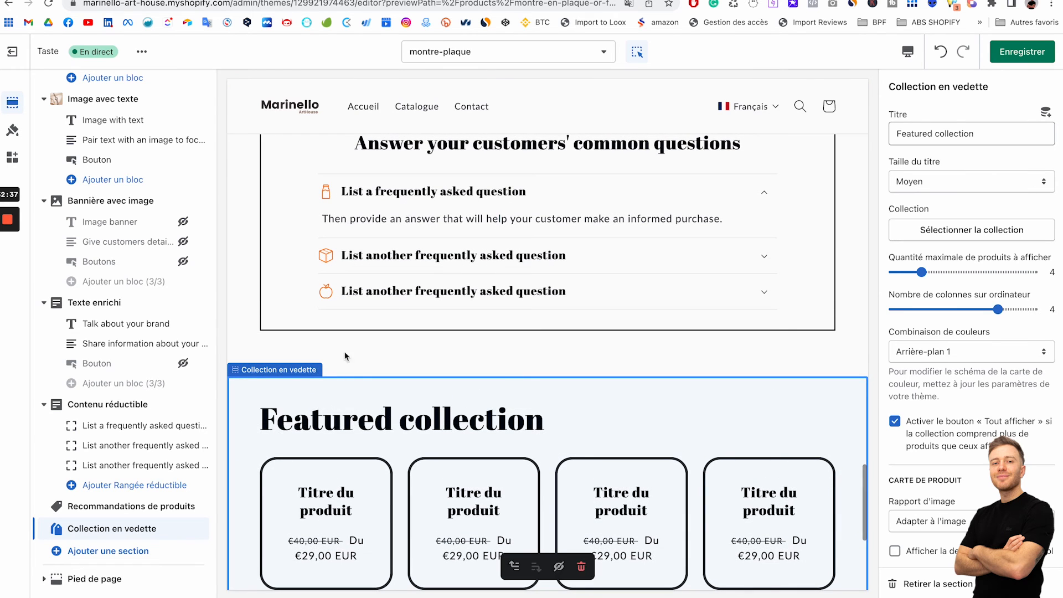
left_click(1016, 53)
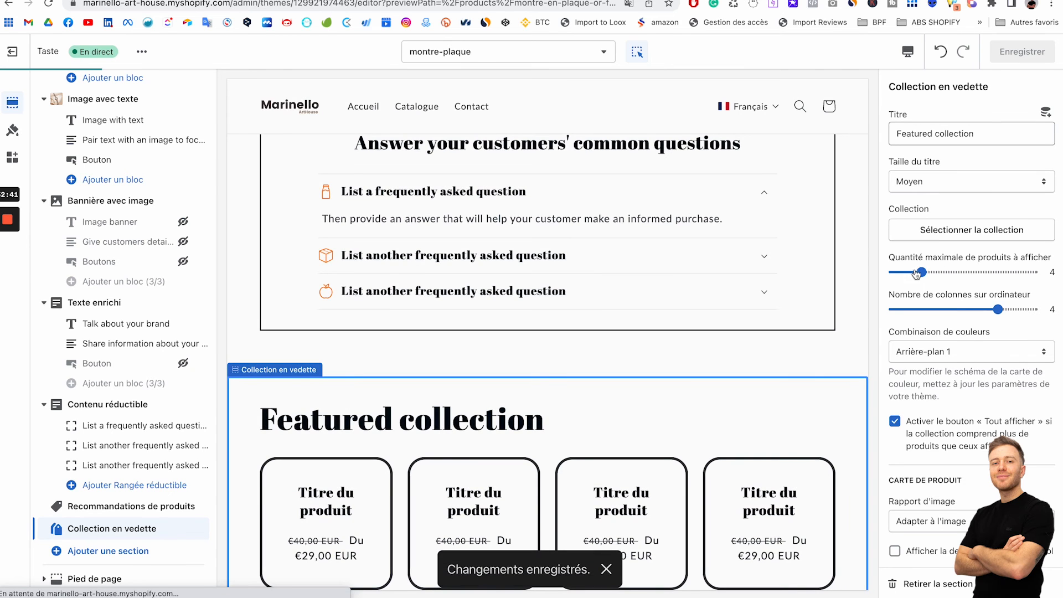
Check the product page's layout in the Mobile view from top to footer, and return to the Ordinateur view
scroll(749, 323, "down", 3)
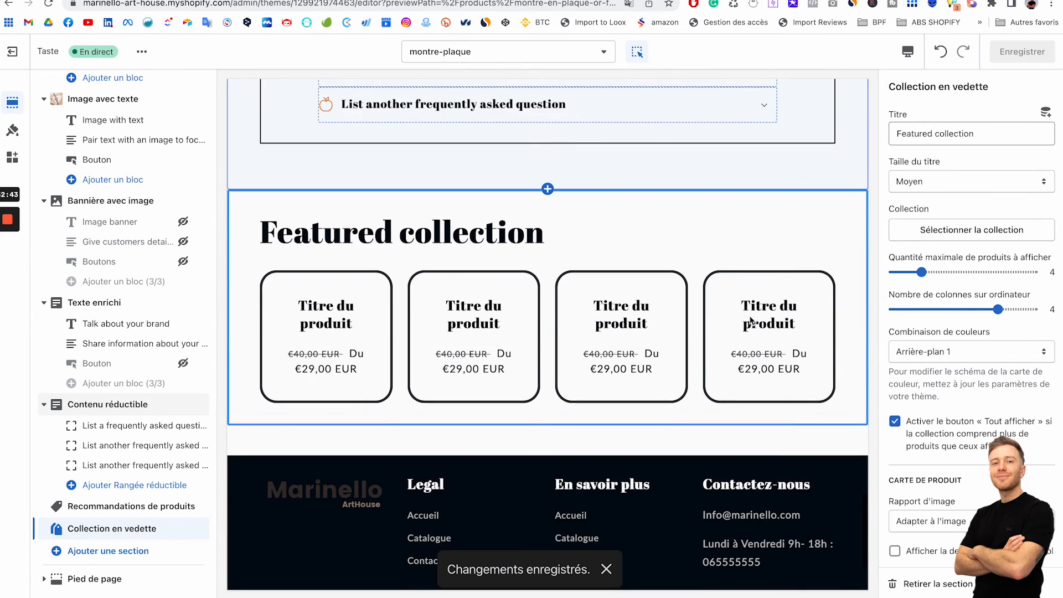
scroll(750, 321, "up", 6)
scroll(749, 321, "up", 15)
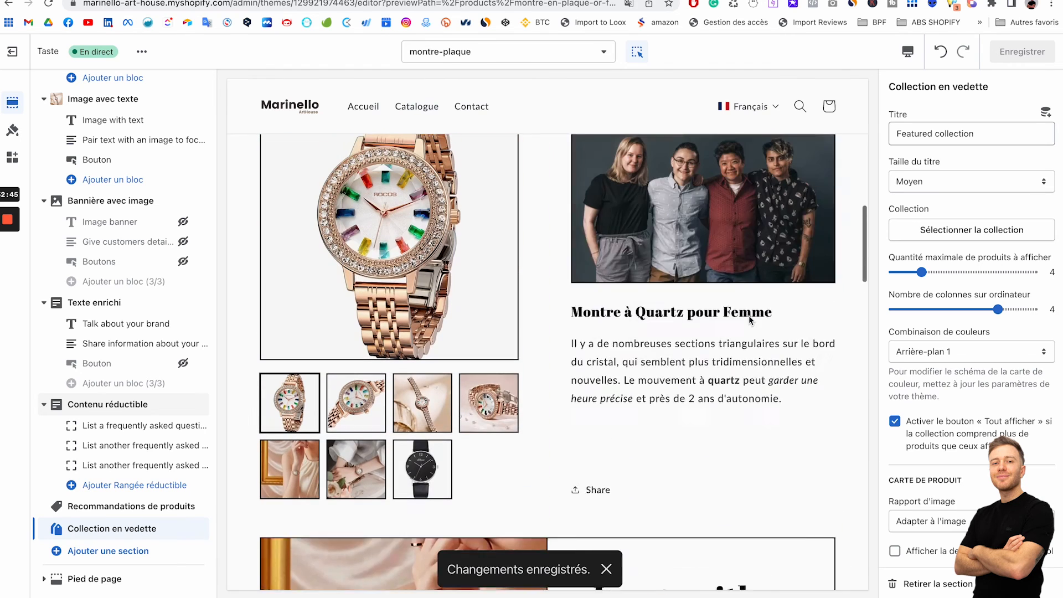
scroll(324, 311, "up", 3)
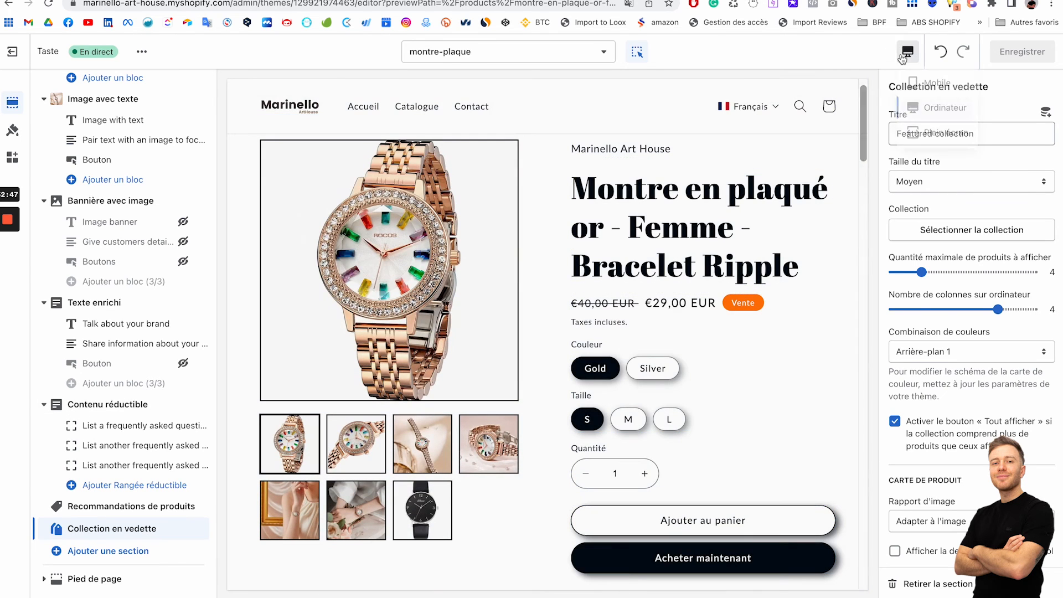
left_click(935, 84)
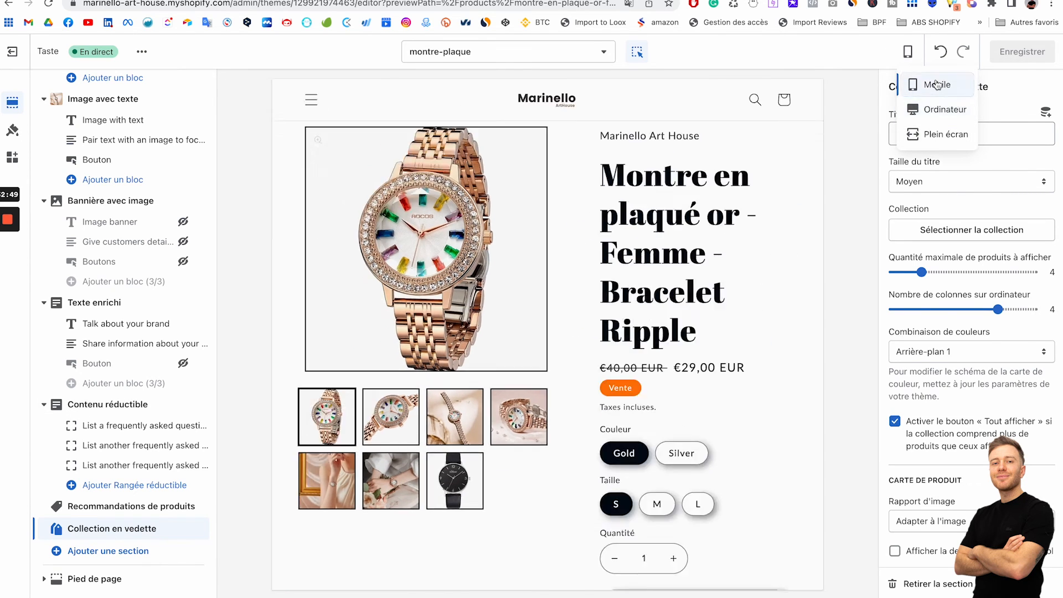
scroll(580, 302, "down", 10)
scroll(580, 302, "down", 15)
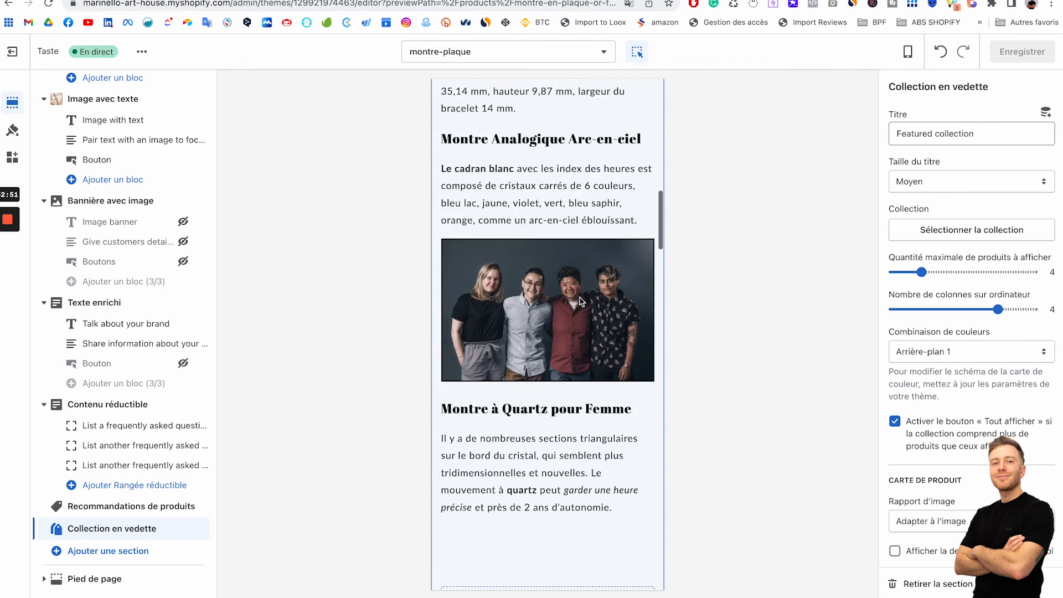
scroll(581, 301, "down", 15)
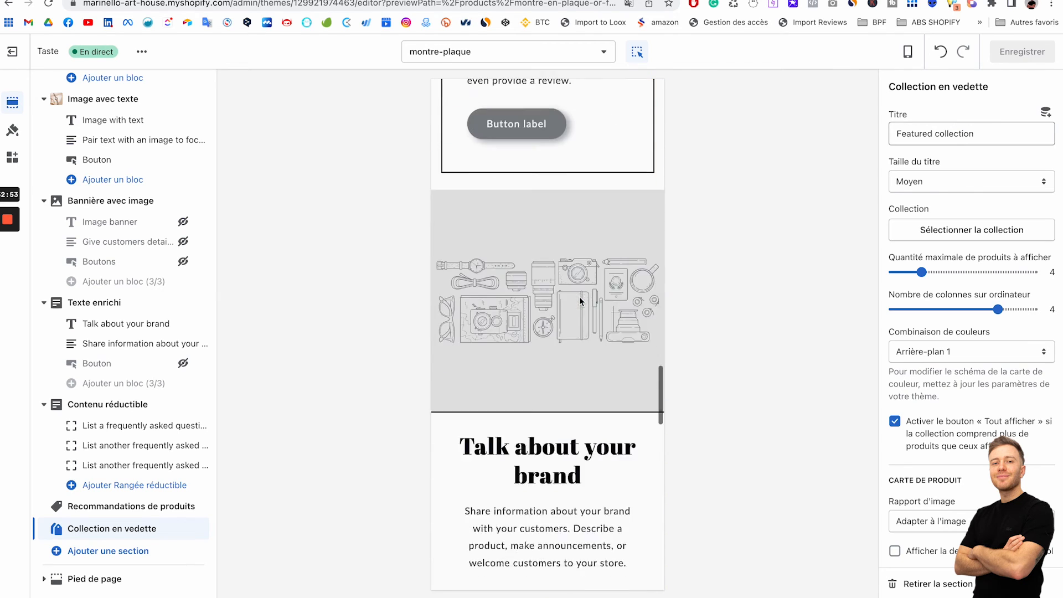
scroll(580, 301, "down", 5)
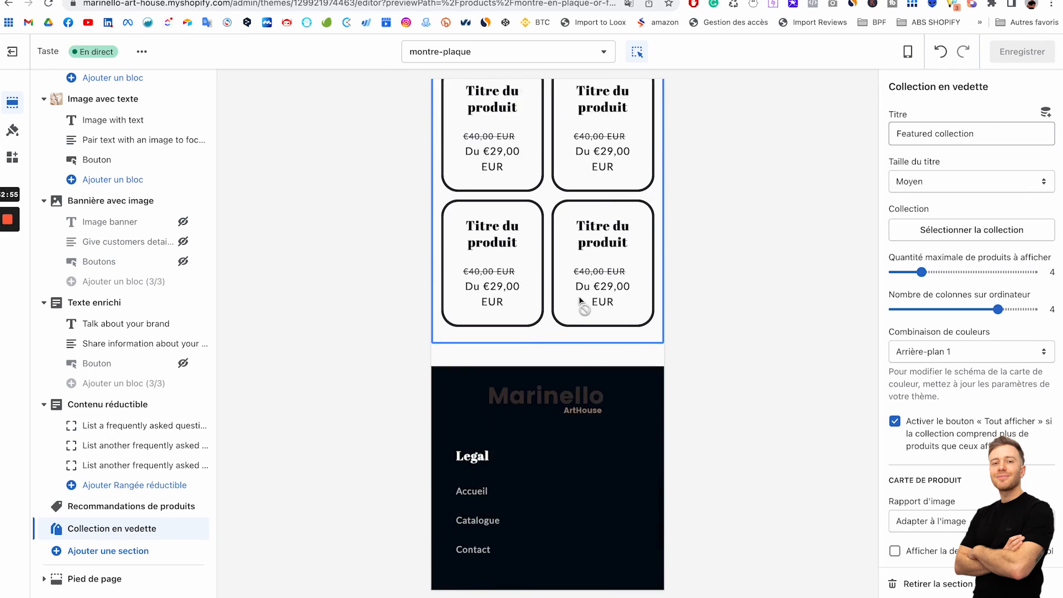
scroll(581, 301, "up", 10)
scroll(580, 302, "up", 20)
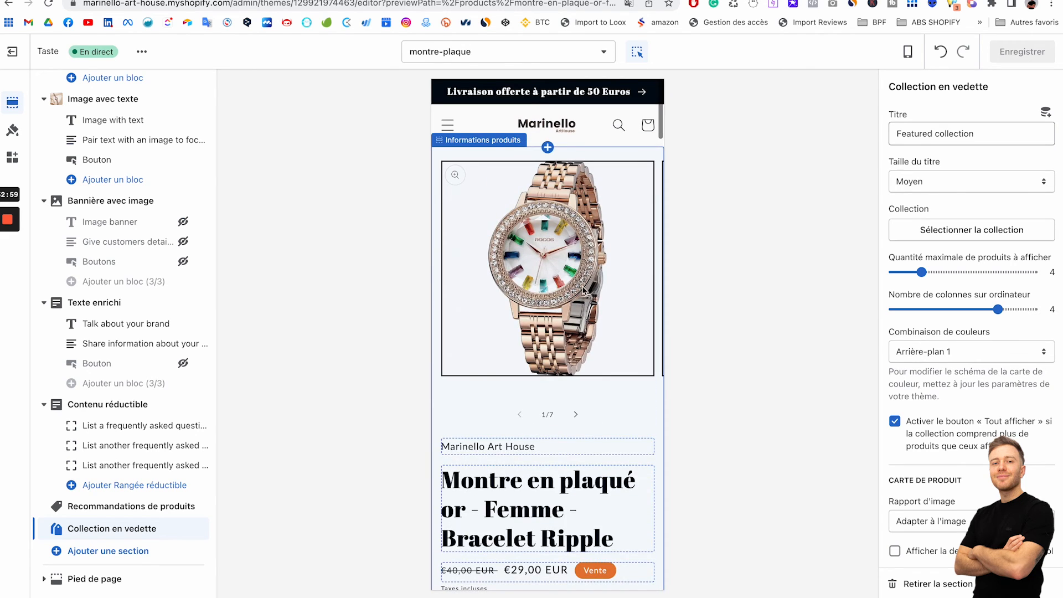
left_click(908, 52)
left_click(916, 107)
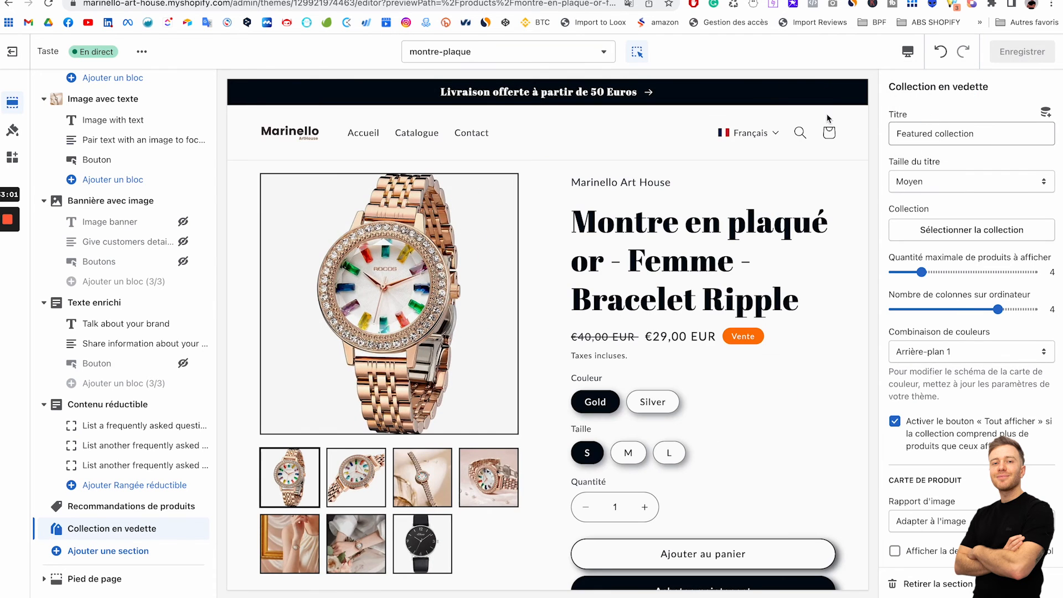
Set the title of the first Image avec texte section to "Plaqué Or 24"
scroll(551, 311, "down", 15)
scroll(551, 311, "up", 6)
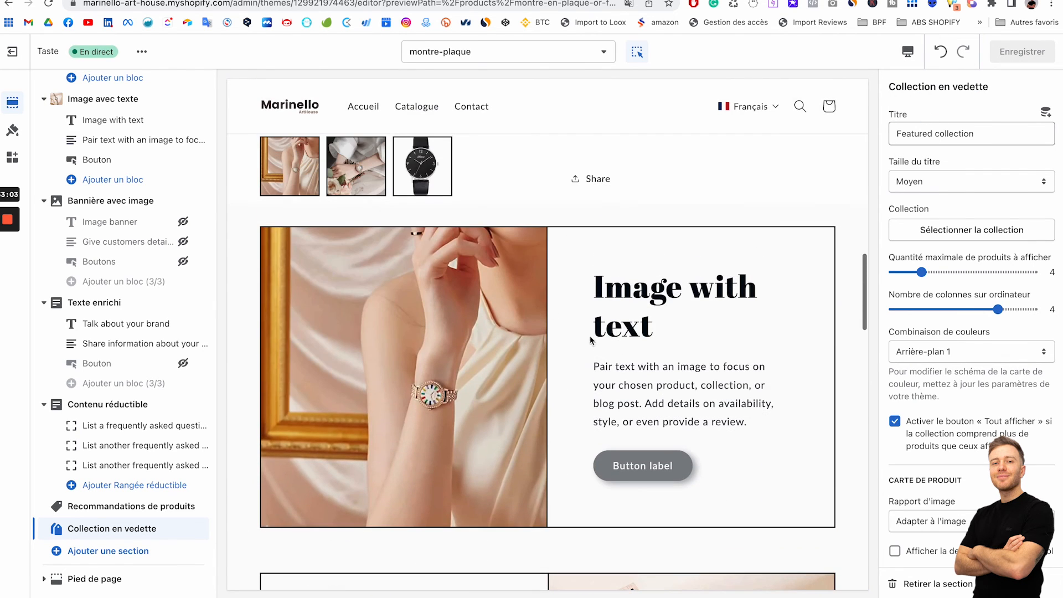
left_click(646, 323)
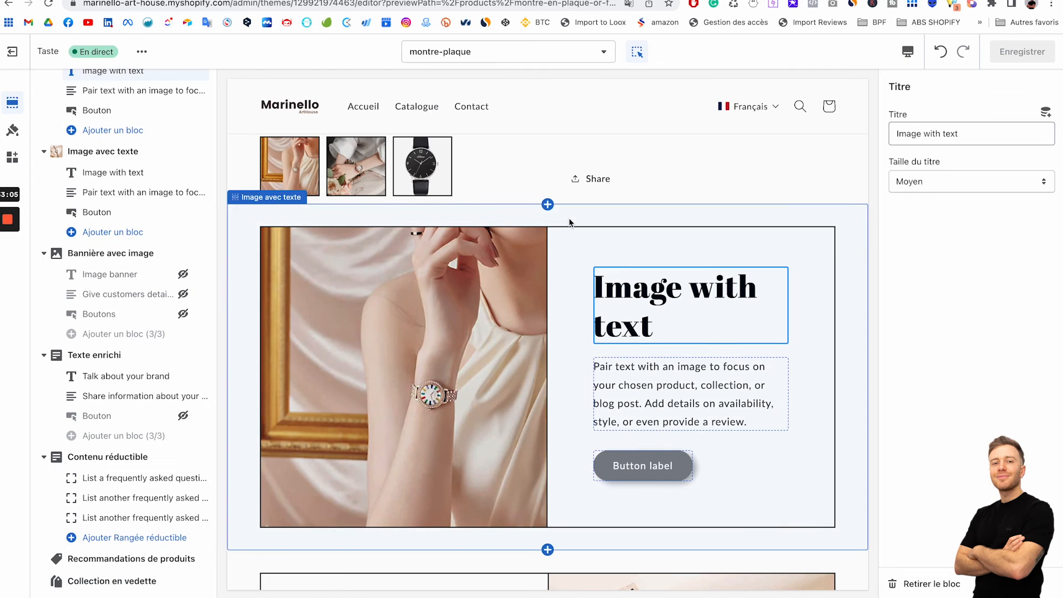
left_click(591, 220)
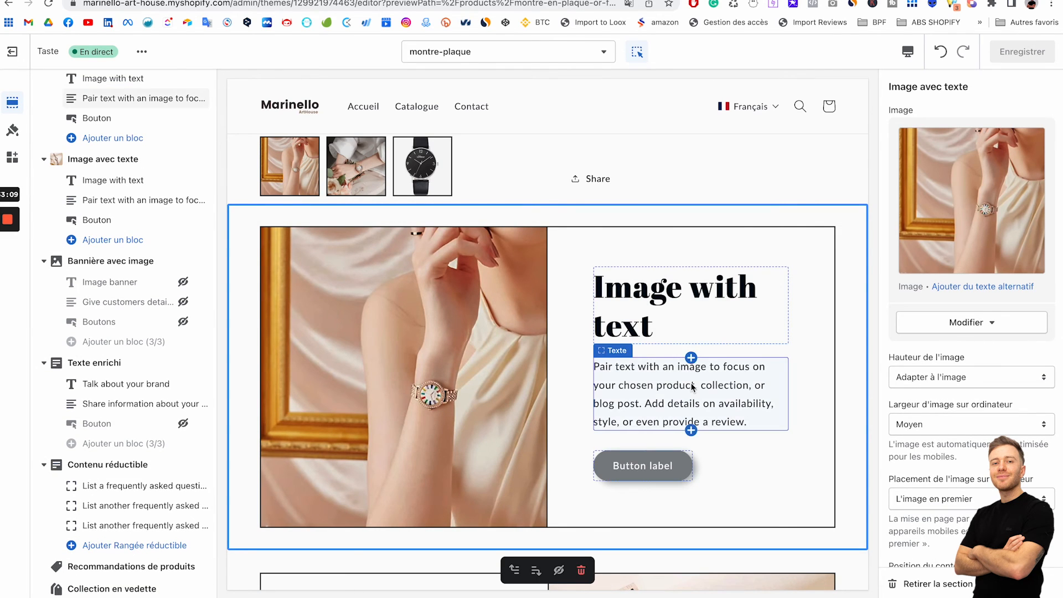
left_click(669, 313)
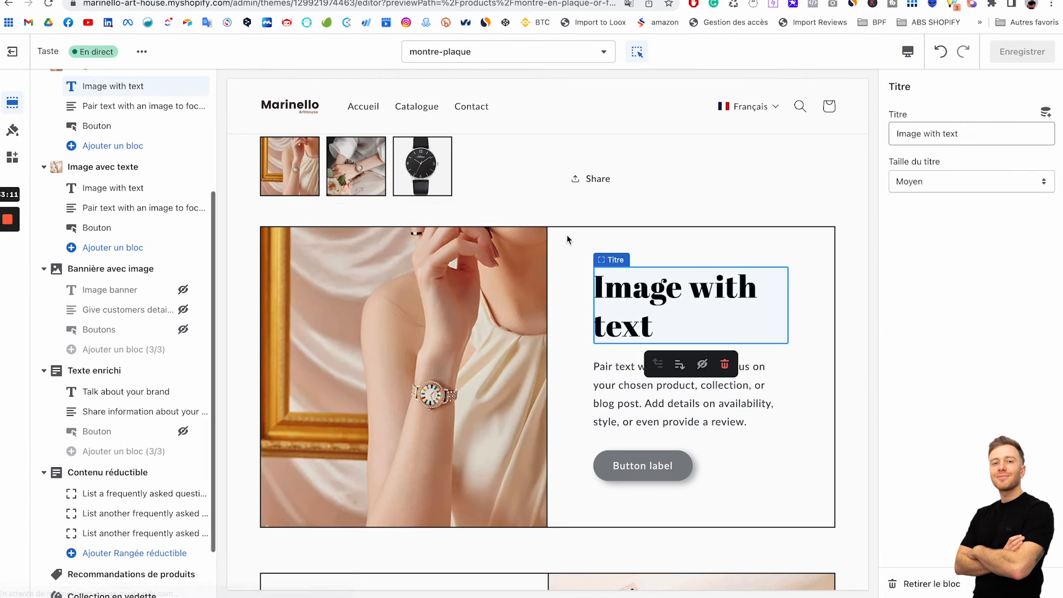
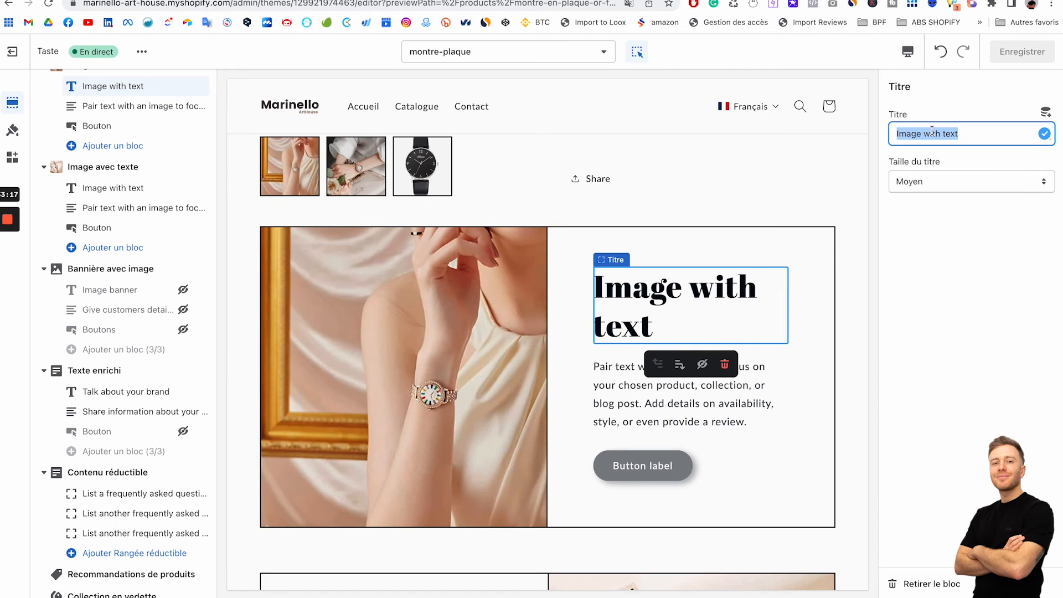
type("Or 24")
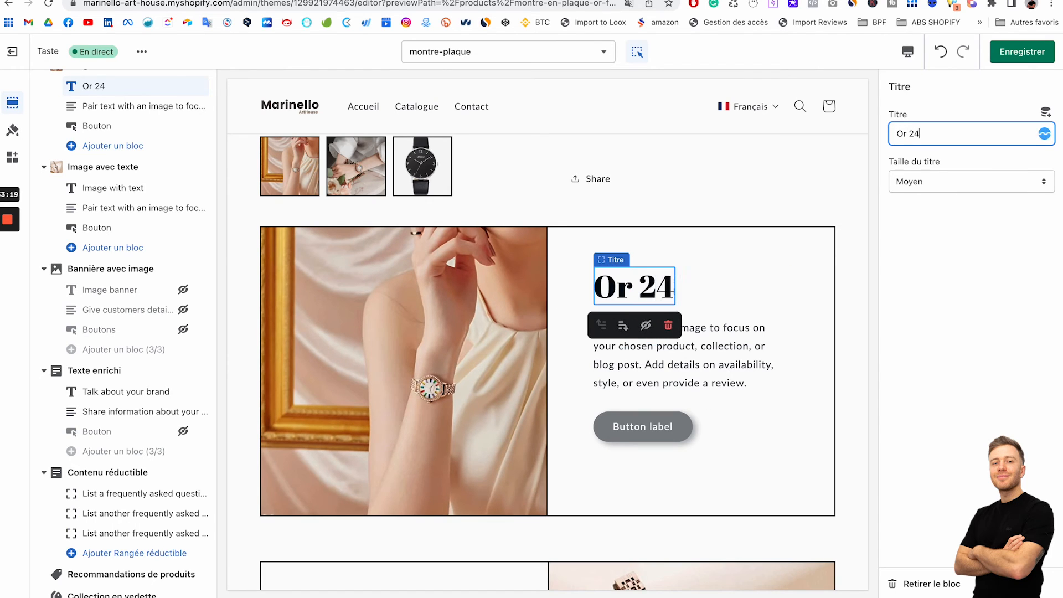
type("Plaqué")
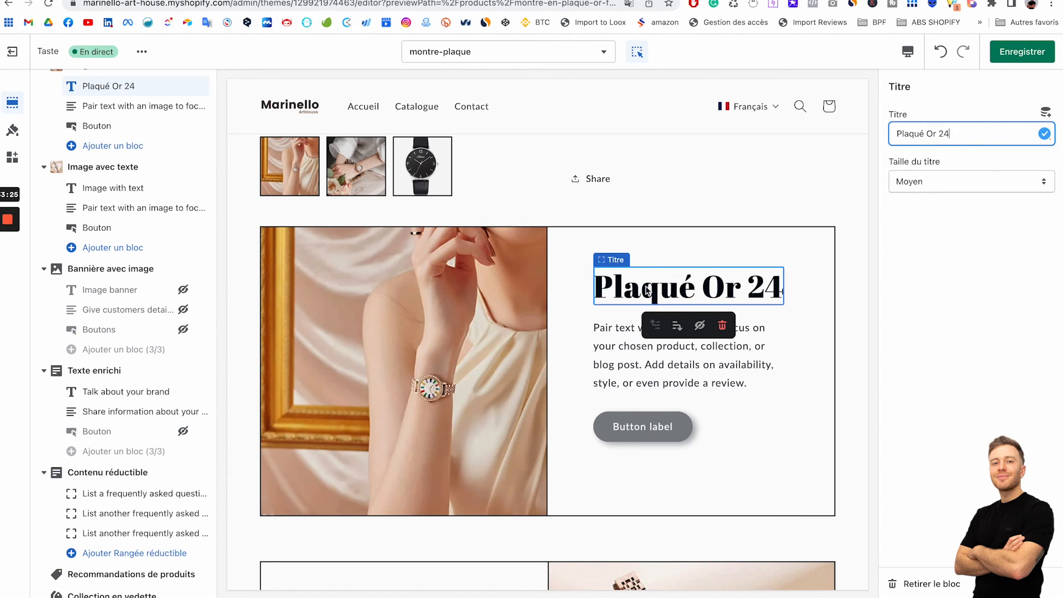
Replace the first Image avec texte section's text with the first two description bullets copied from the s.Oliver watch's Amazon page
left_click(633, 360)
triple_click(960, 183)
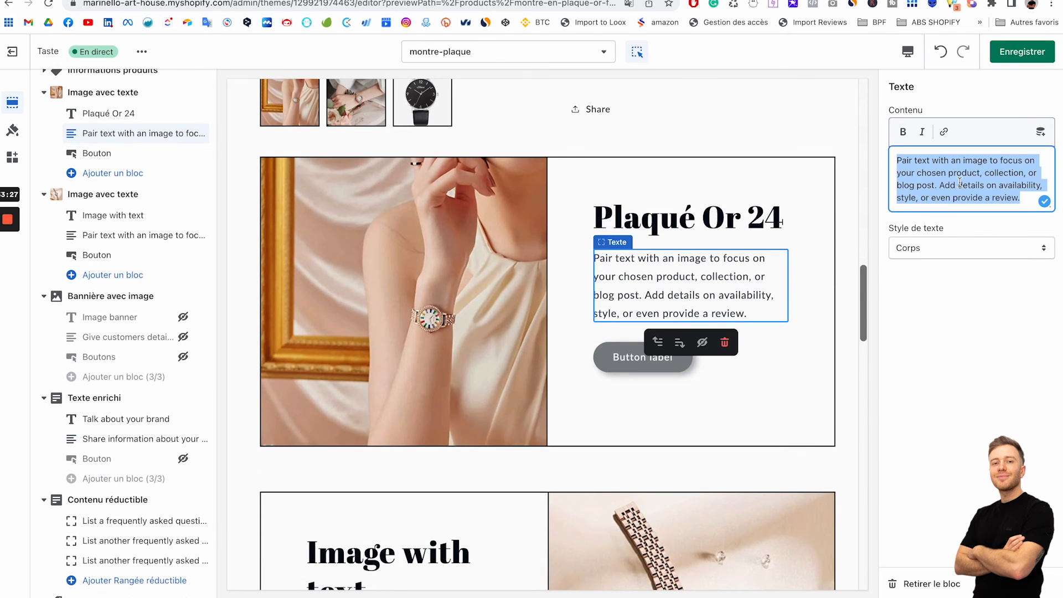
key("ctrl+Tab")
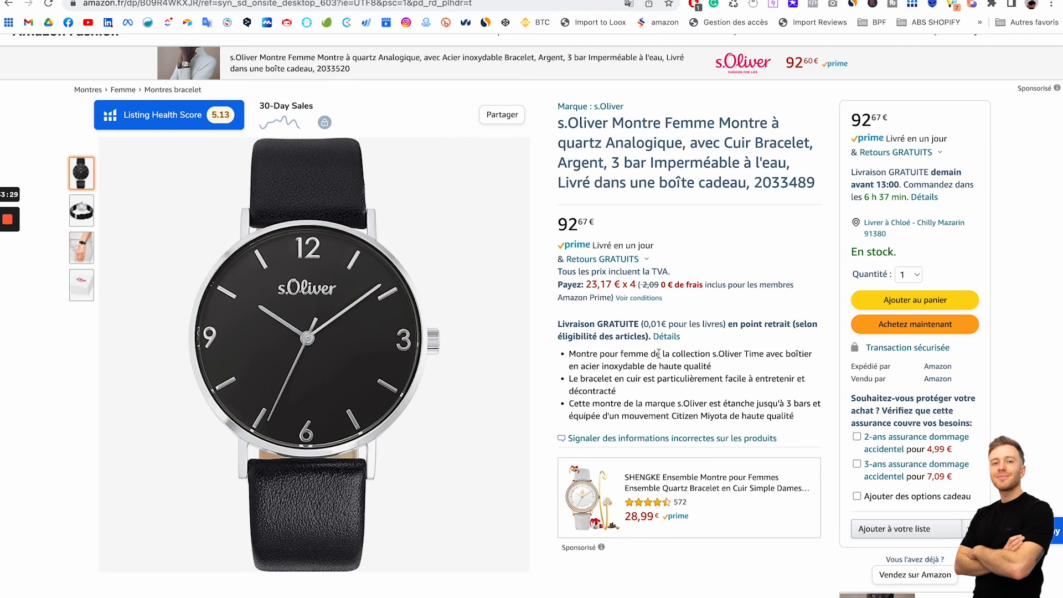
scroll(659, 353, "down", 1)
left_click_drag(704, 334, 730, 366)
key("ctrl+Tab")
key("ctrl+Tab")
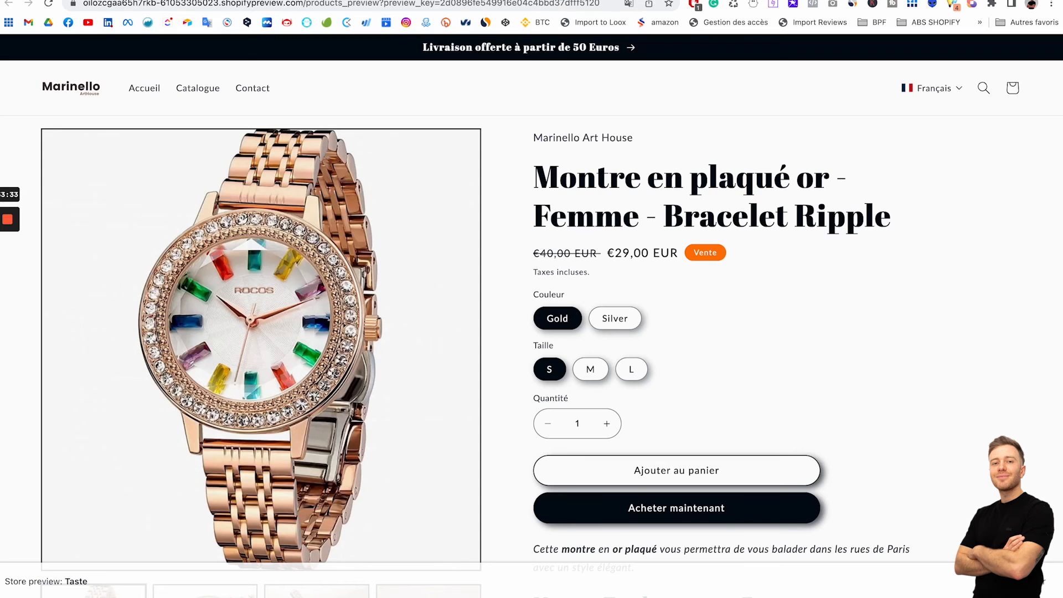
key("ctrl+Tab")
type("Montre pour femme de la collection s.Oliver Time avec boîtier en acier inoxydable de haute qualitéLe bracelet en cuir est particulièrement facile à entretenir et décontracté")
Remove the Bouton block from both Image avec texte sections
scroll(507, 297, "down", 3)
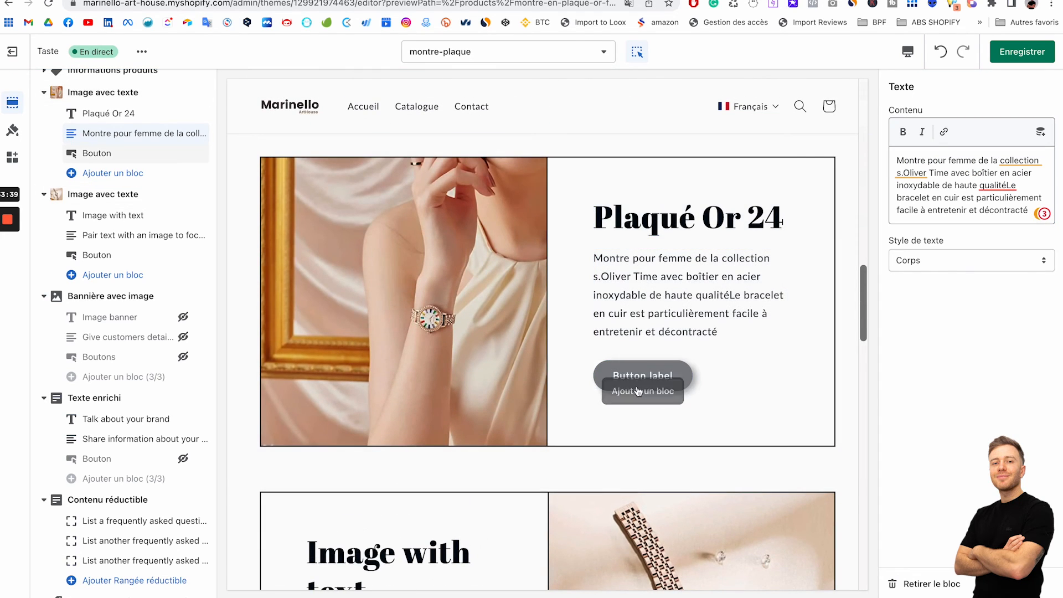
left_click(641, 381)
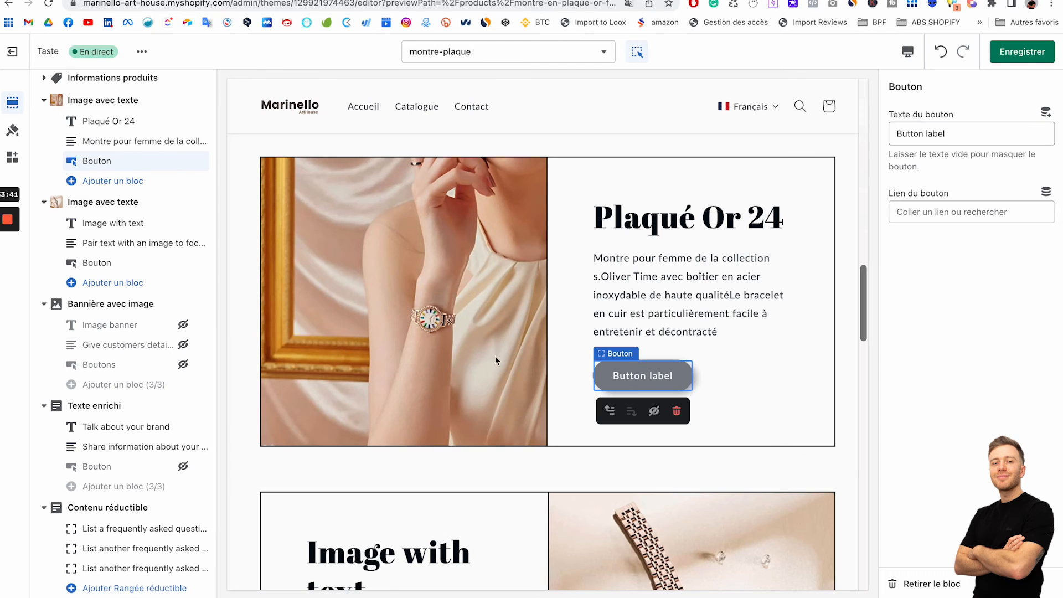
left_click(676, 411)
scroll(490, 420, "down", 5)
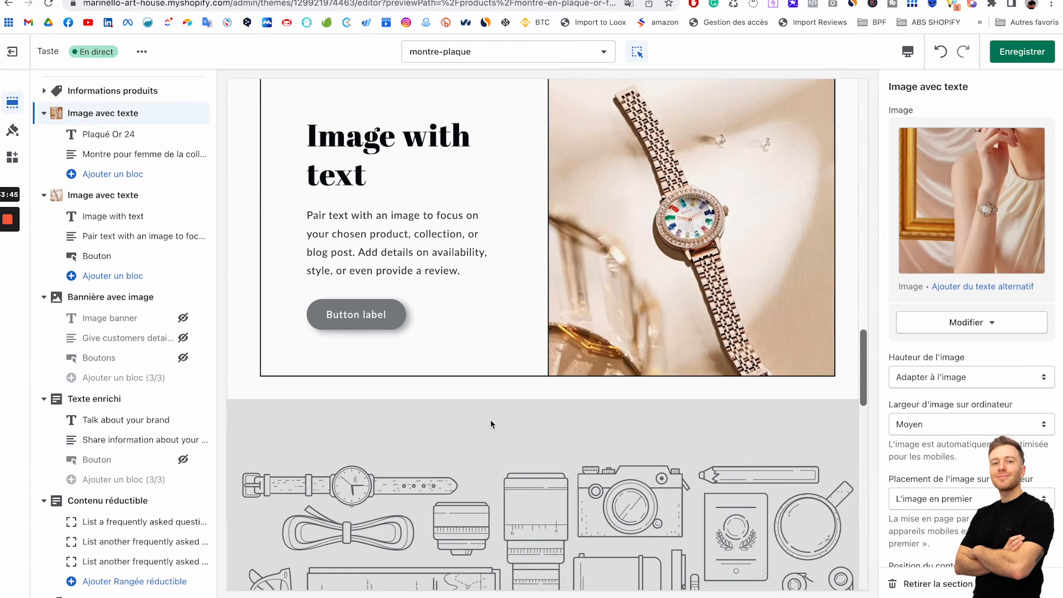
left_click(396, 311)
left_click(390, 353)
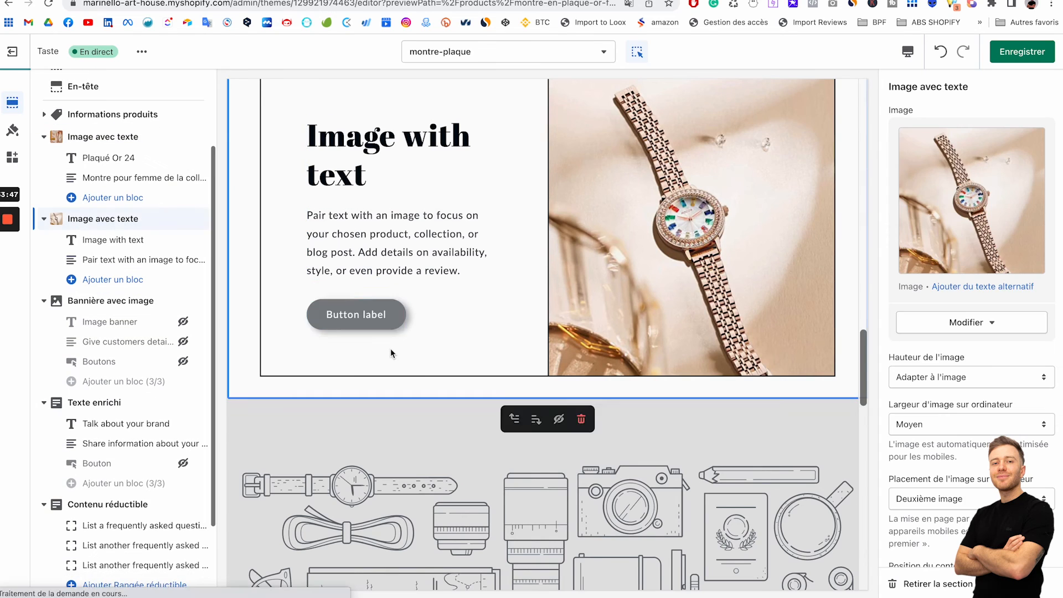
Set the second Image avec texte section's title to "Montre Résistante à L'eau", copied from the gold watch's Amazon listing
scroll(505, 347, "down", 10)
scroll(505, 347, "up", 10)
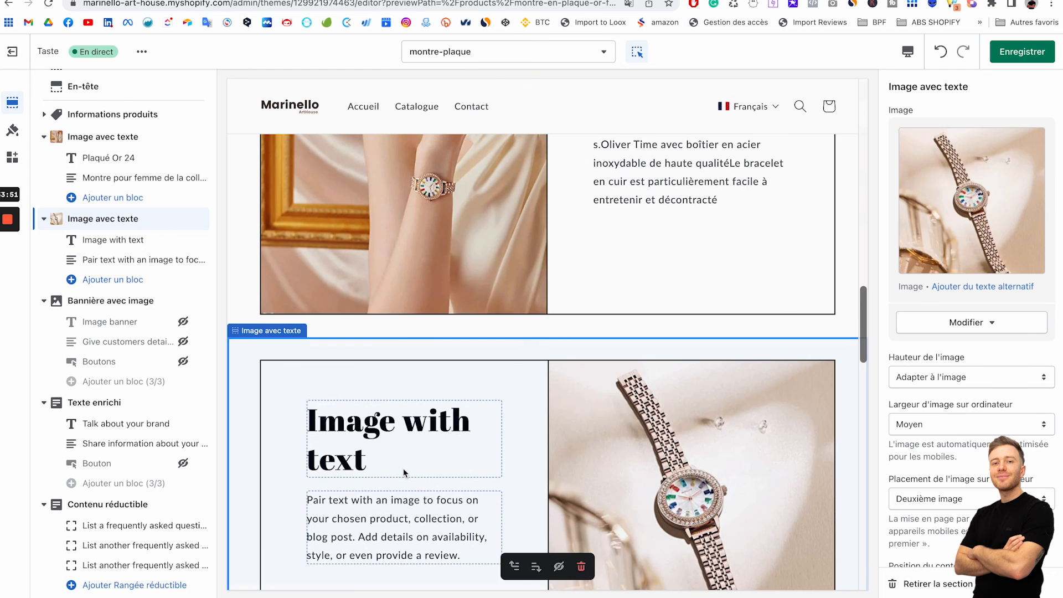
left_click(404, 472)
left_click(83, 0)
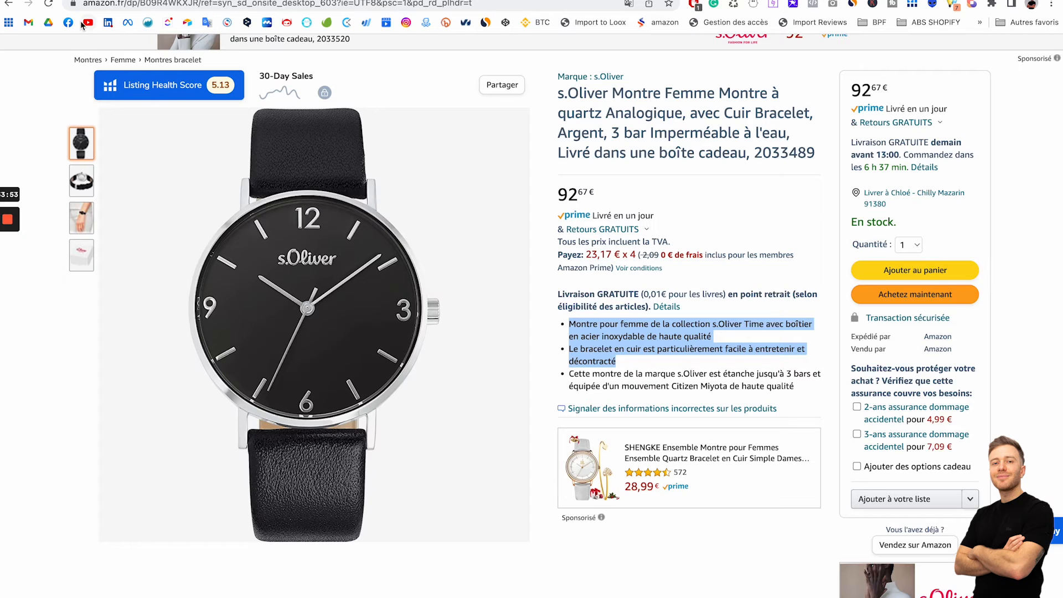
left_click(7, 5)
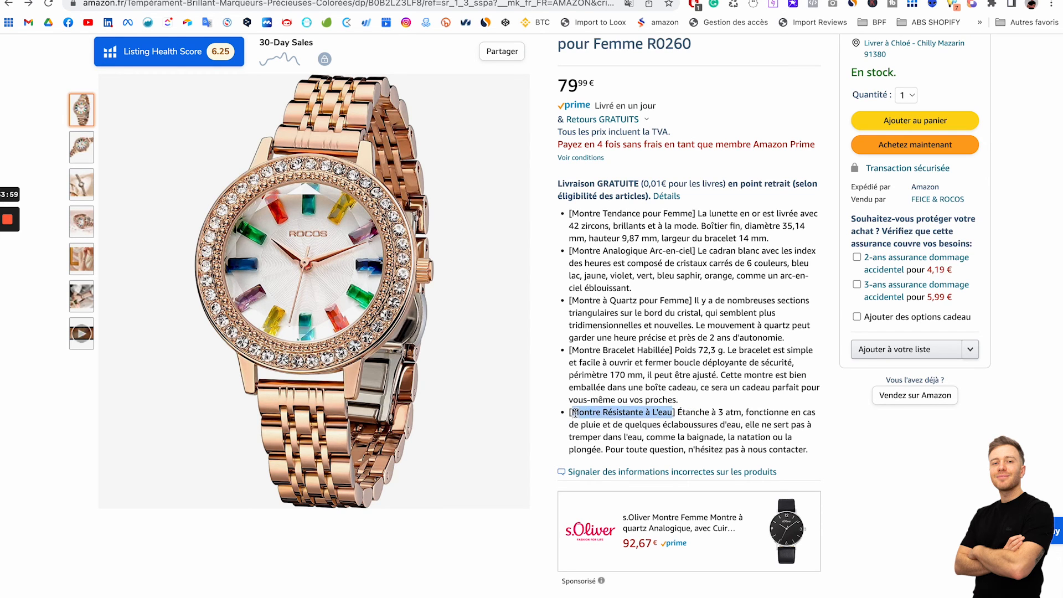
key("ctrl+Tab")
key("ctrl+Tab")
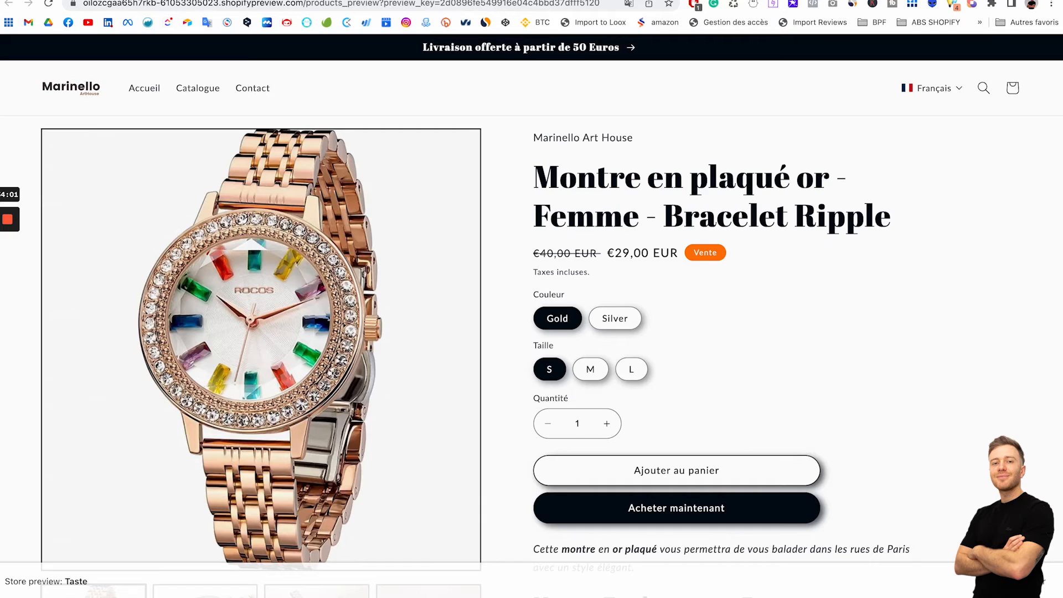
key("ctrl+Tab")
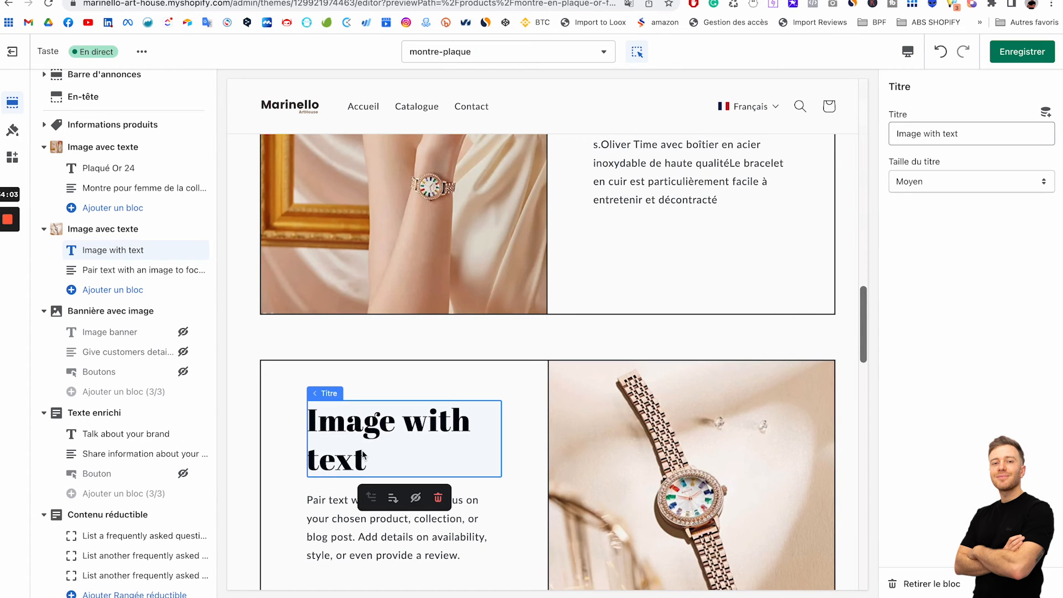
type("Montre Résistante à L'eau")
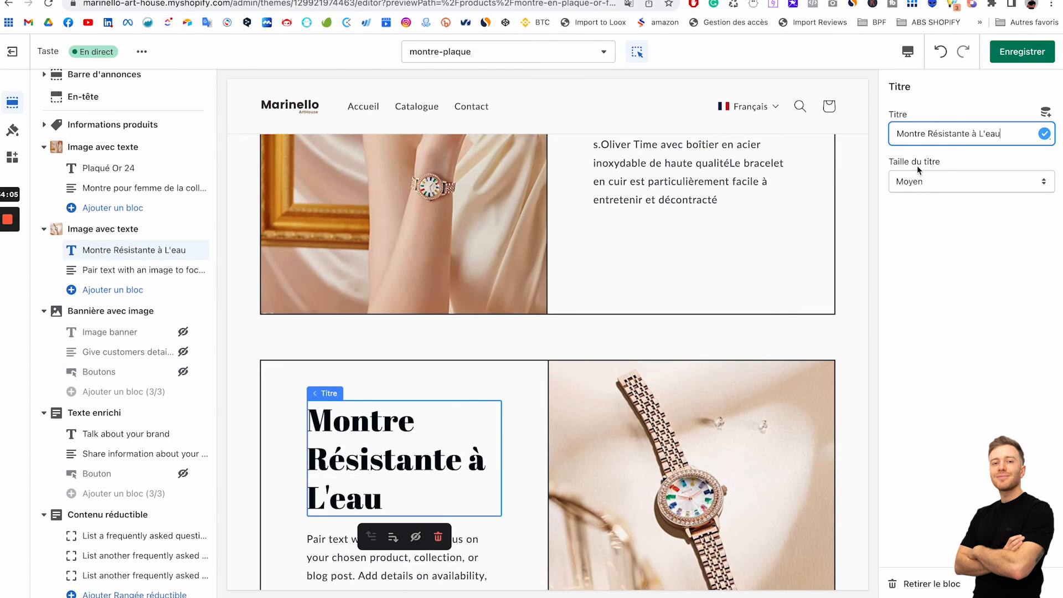
Replace the second Image avec texte section's text with the "Étanche à 3 atm" description copied from the gold watch's Amazon listing
scroll(369, 465, "down", 5)
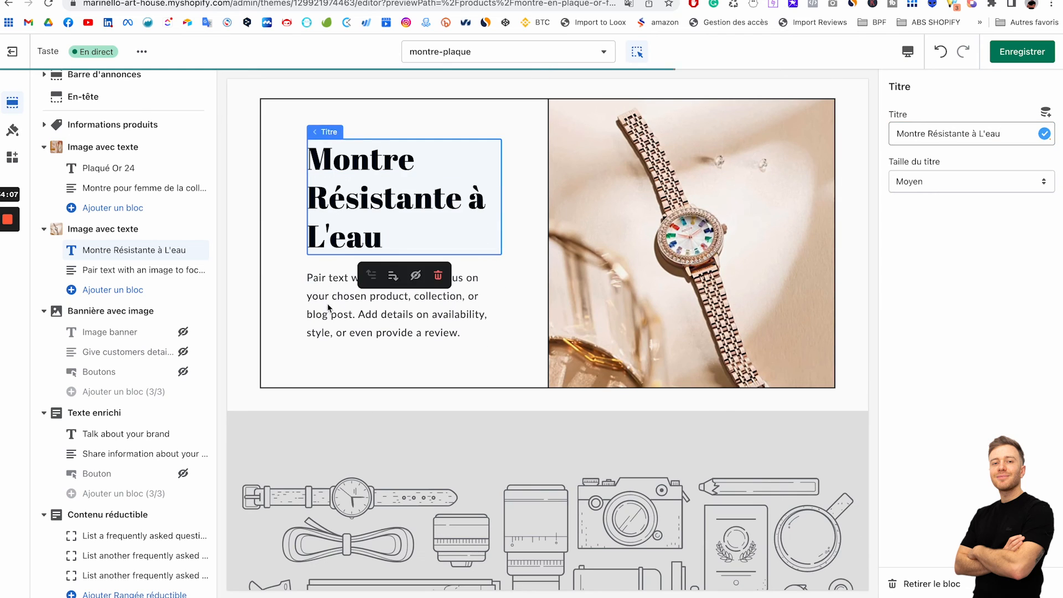
left_click(328, 307)
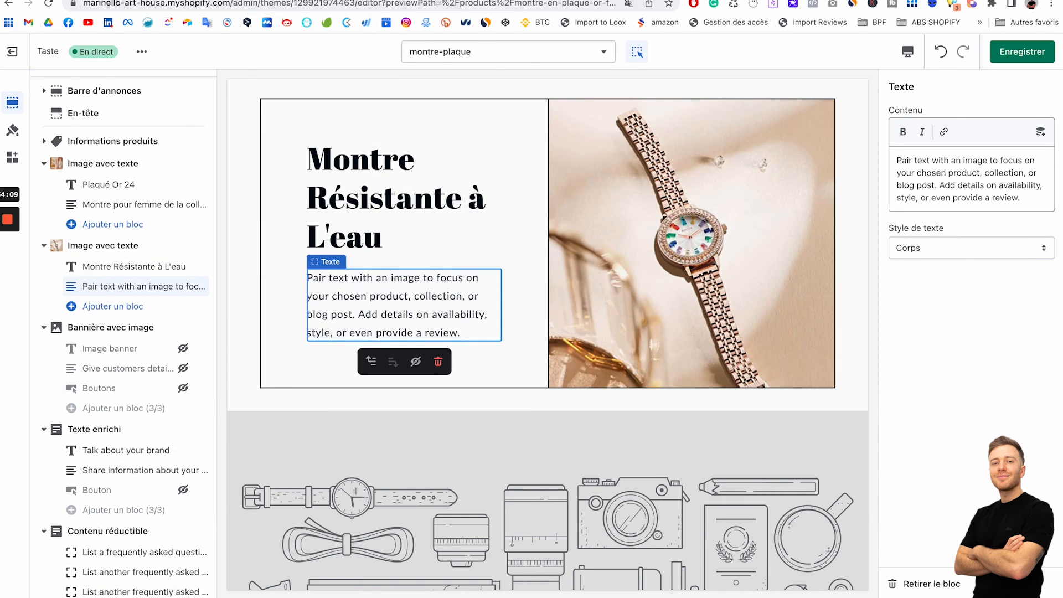
key("ctrl+Tab")
key("ctrl+Tab")
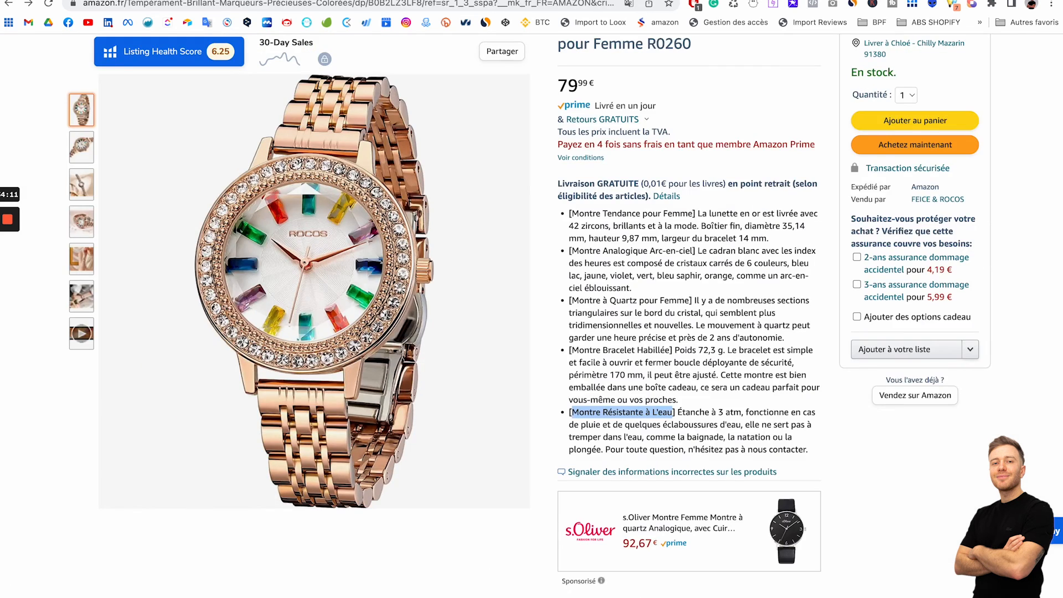
left_click_drag(687, 412, 814, 457)
key("ctrl+c")
left_click(680, 411)
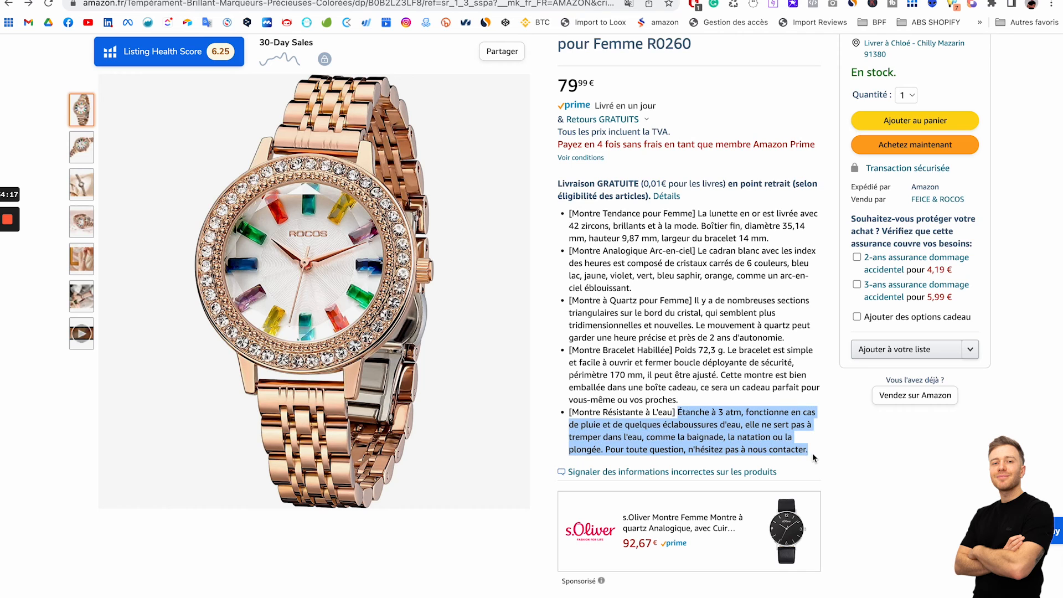
key("ctrl+Tab")
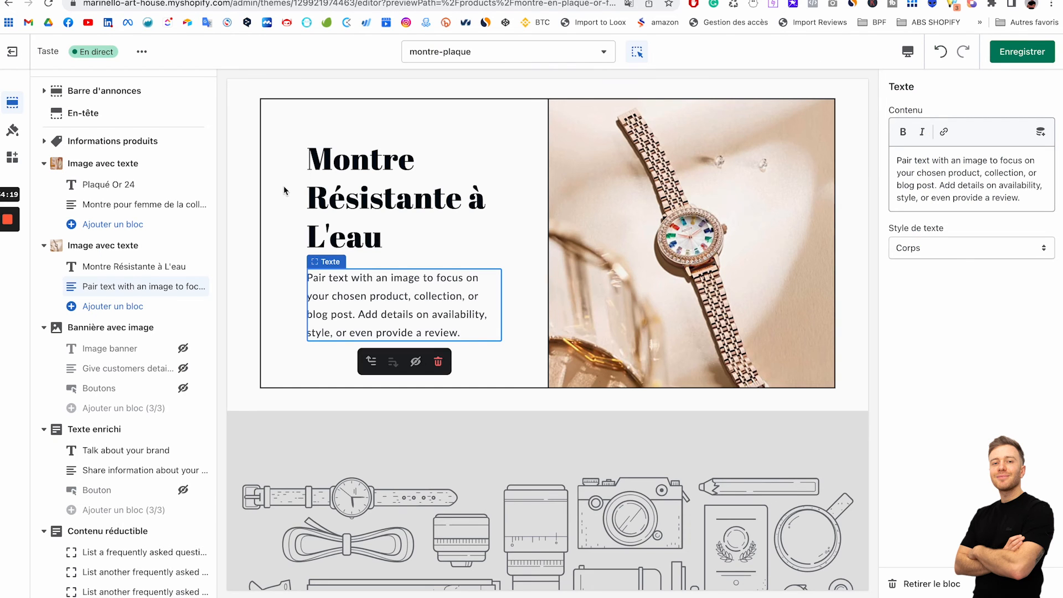
left_click(334, 189)
left_click(338, 306)
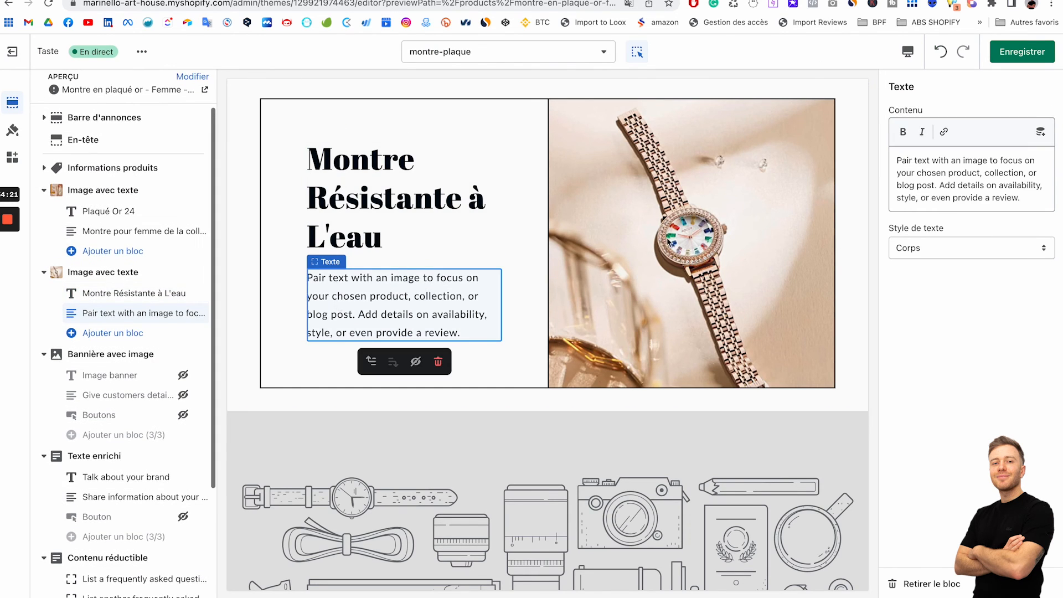
key("ctrl+a")
key("ctrl+v")
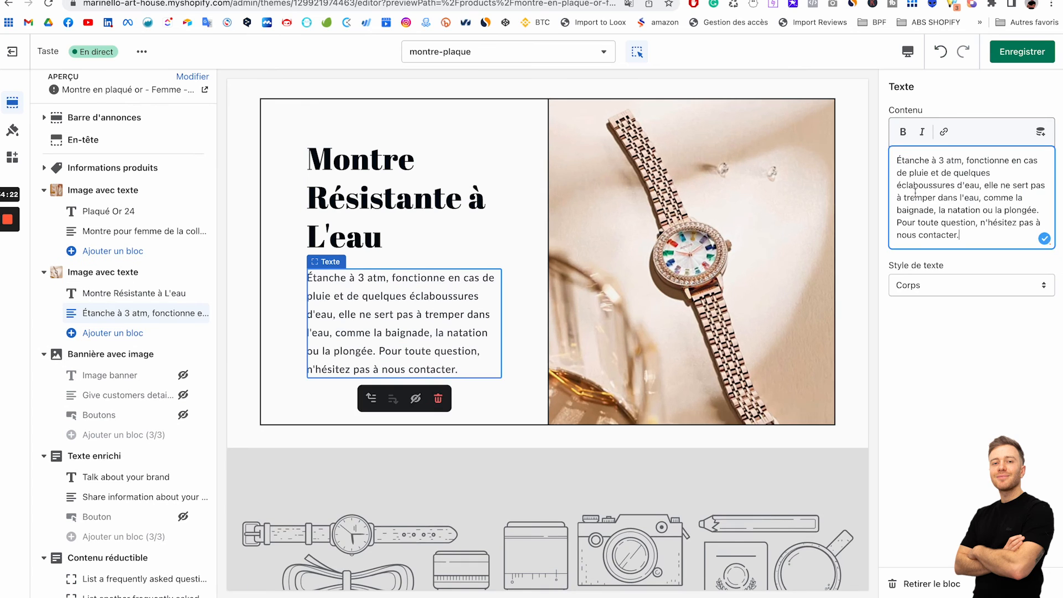
Set the Bannière avec image section's first image to the close-up of the rose-gold watch lying on its side
scroll(467, 280, "down", 6)
left_click(469, 281)
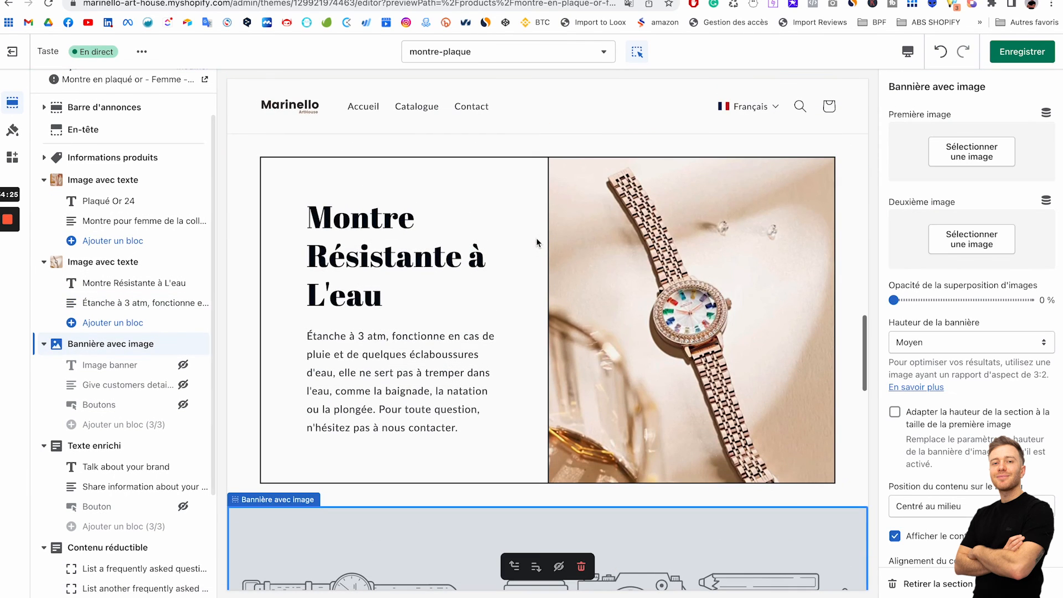
left_click(986, 156)
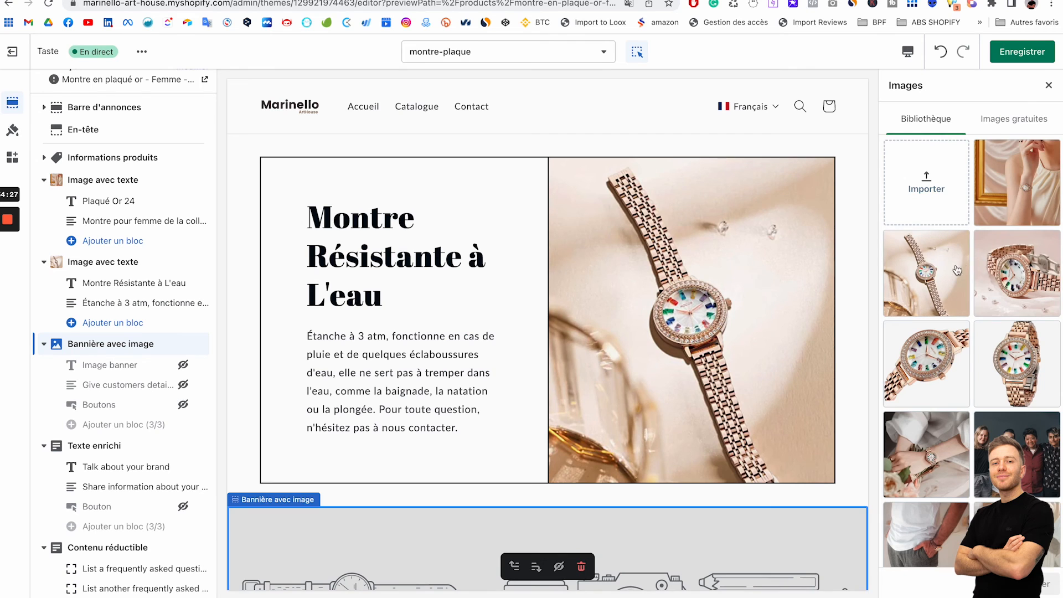
left_click(1017, 271)
left_click(1034, 583)
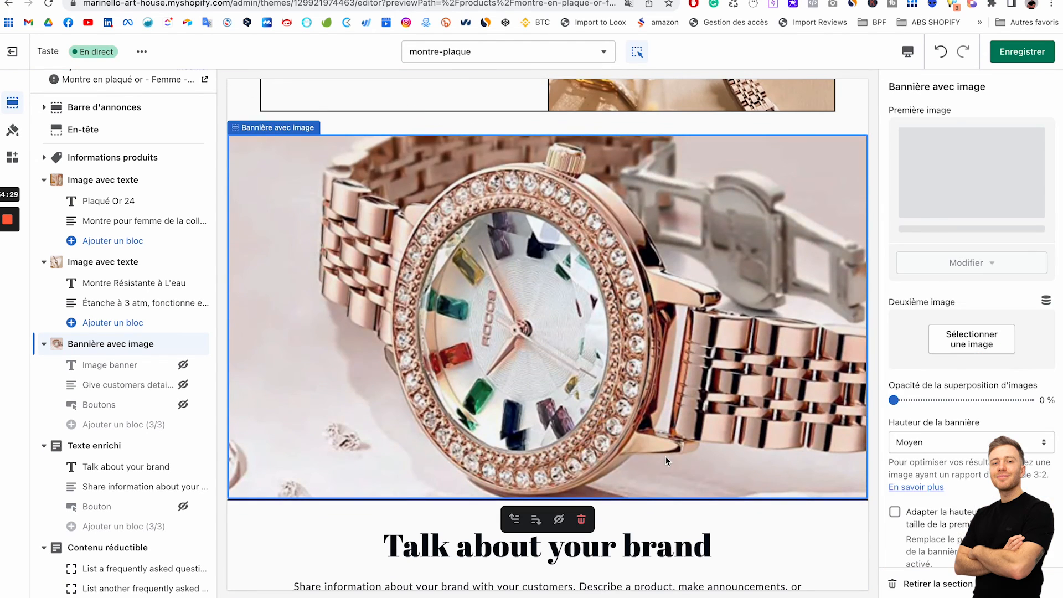
Copy the phrase "Livraison GRATUITE" from the delivery information on the gold watch's Amazon listing for the Texte enrichi title
scroll(667, 460, "down", 6)
left_click(579, 221)
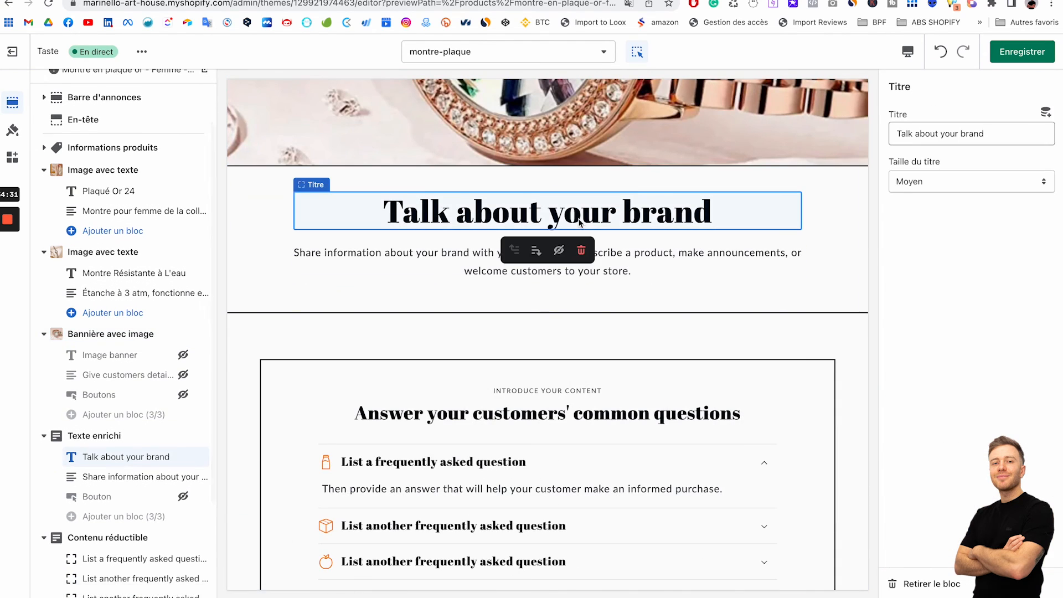
left_click(485, 0)
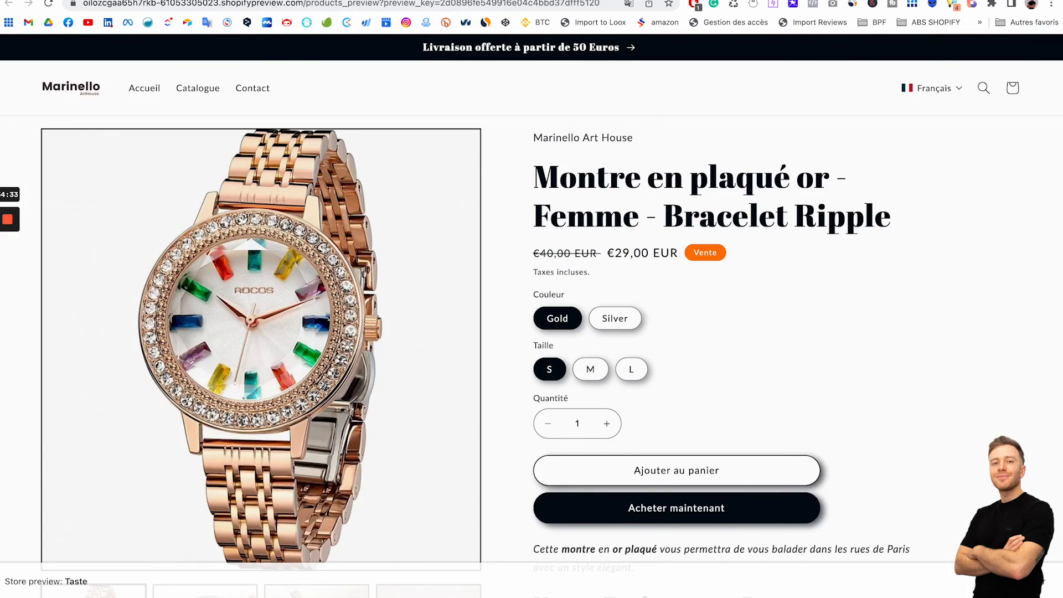
left_click(651, 0)
scroll(639, 332, "down", 10)
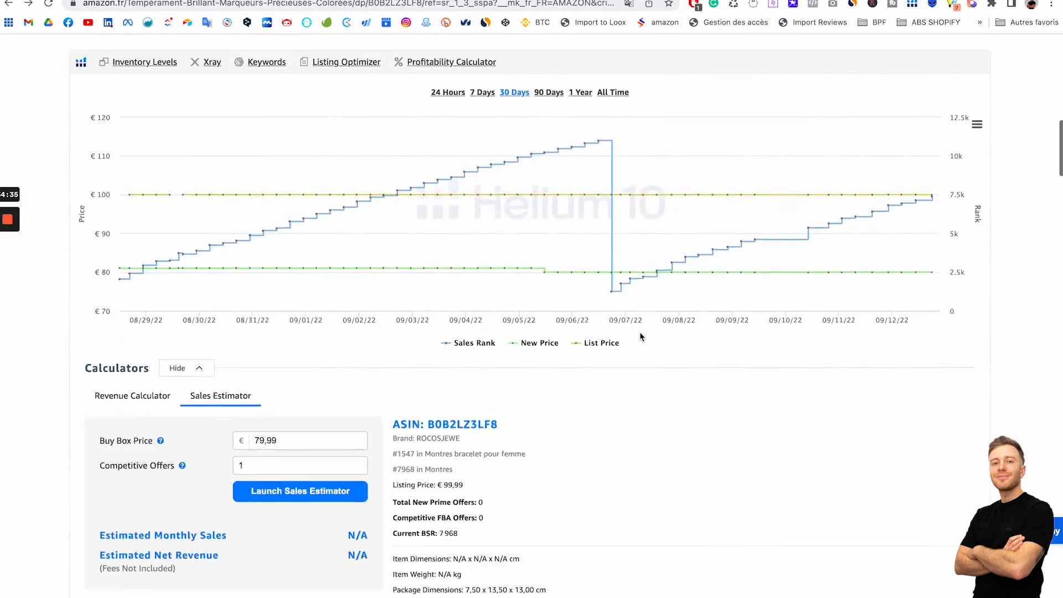
scroll(640, 333, "down", 15)
scroll(639, 333, "up", 10)
scroll(639, 335, "up", 10)
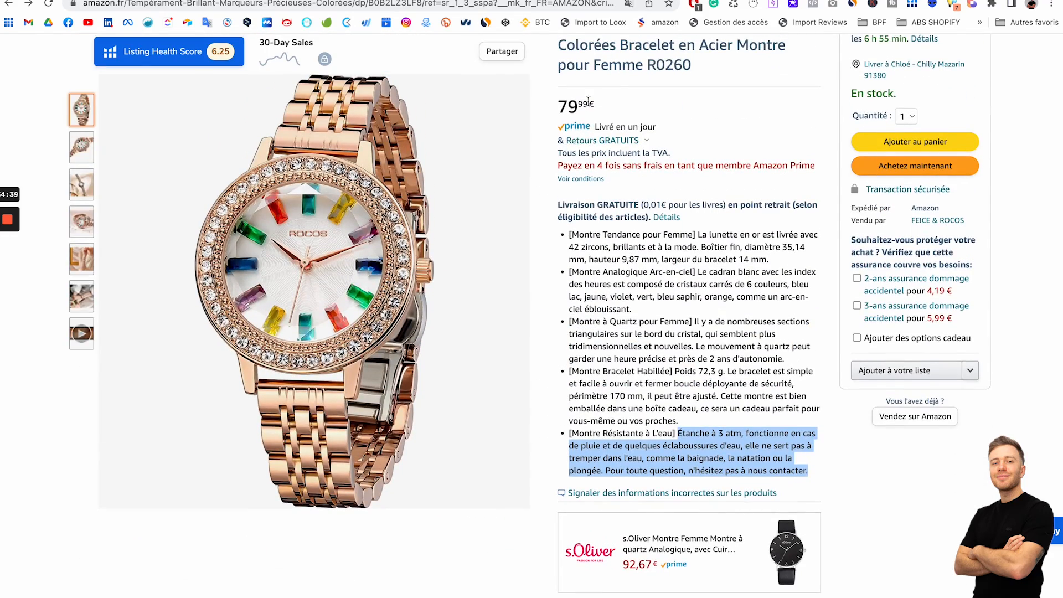
scroll(588, 101, "up", 2)
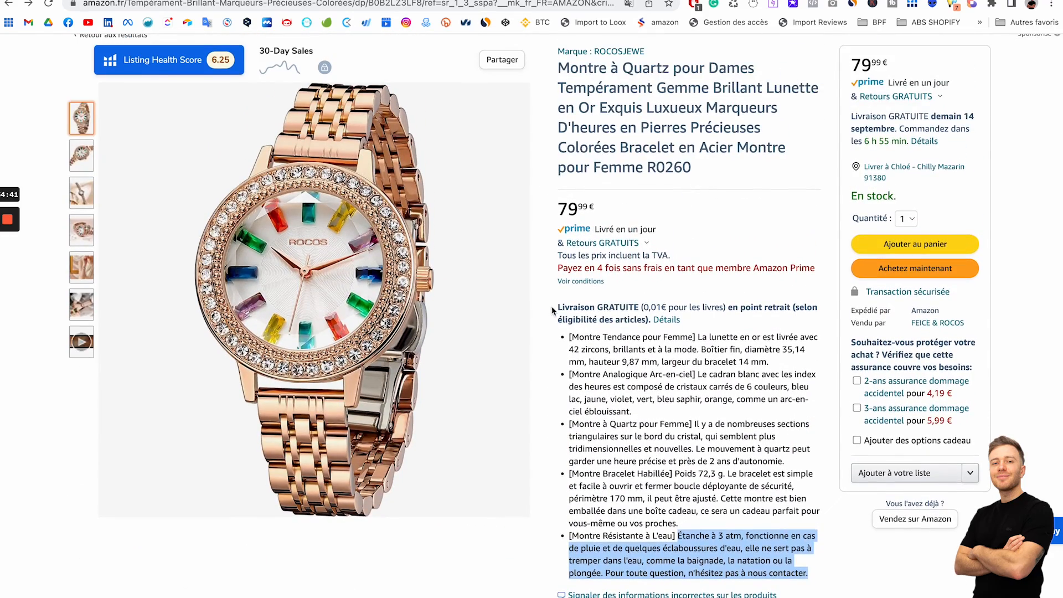
left_click_drag(552, 311, 614, 306)
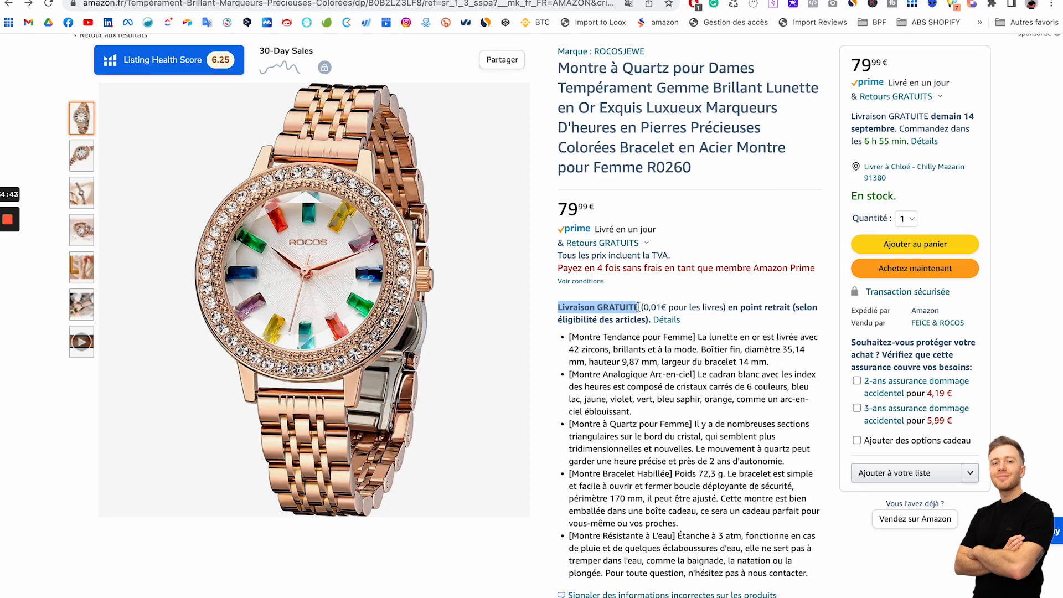
Replace the Texte enrichi section's title "Talk about your brand" with "Livraison GRATUITE" in the theme editor
key("ctrl+Tab")
scroll(598, 501, "down", 15)
scroll(601, 503, "up", 8)
scroll(600, 506, "up", 6)
scroll(600, 505, "down", 15)
key("ctrl+Tab")
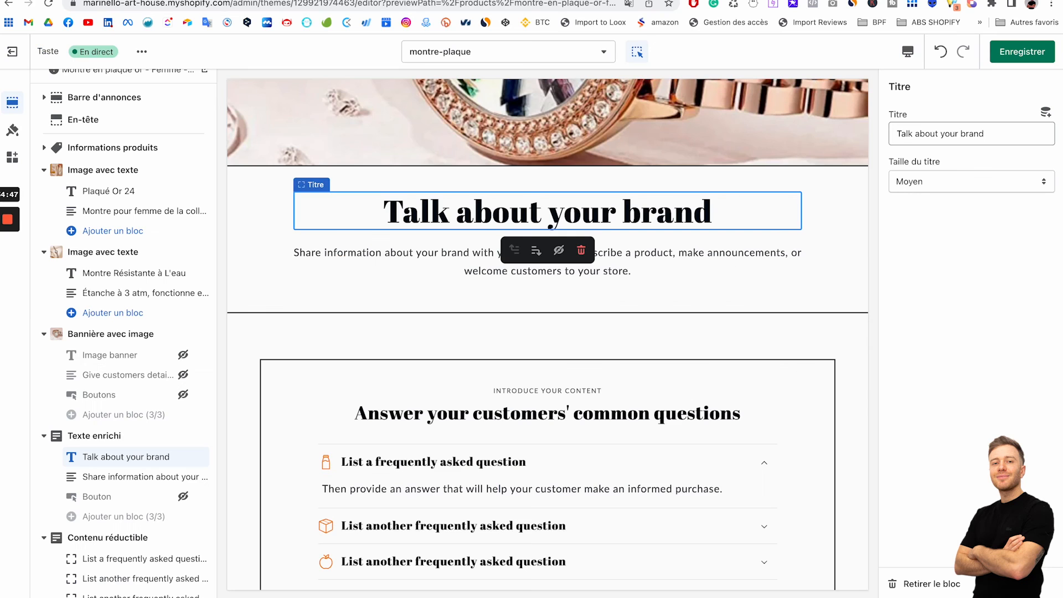
triple_click(436, 213)
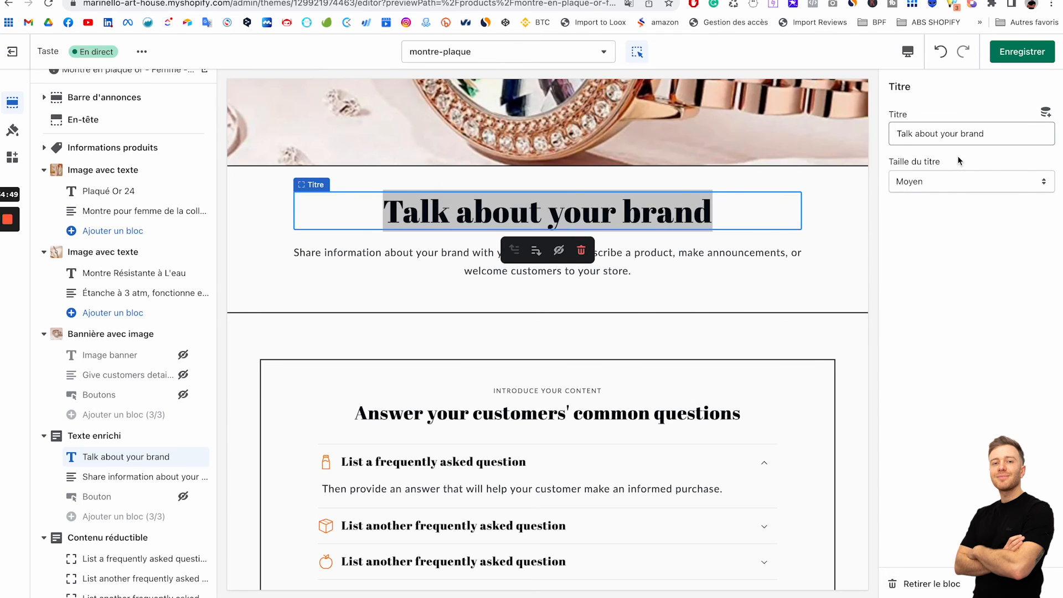
key("ctrl+a")
type("Livraison GRATUITE")
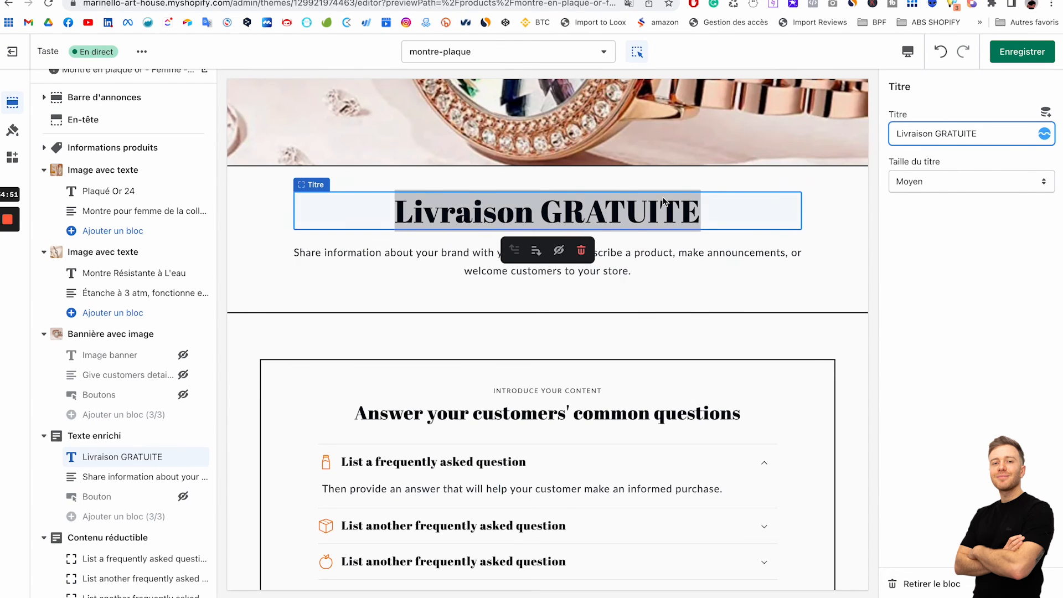
Select the Texte enrichi description, check the sections above it, and save the montre-plaque template
left_click(729, 256)
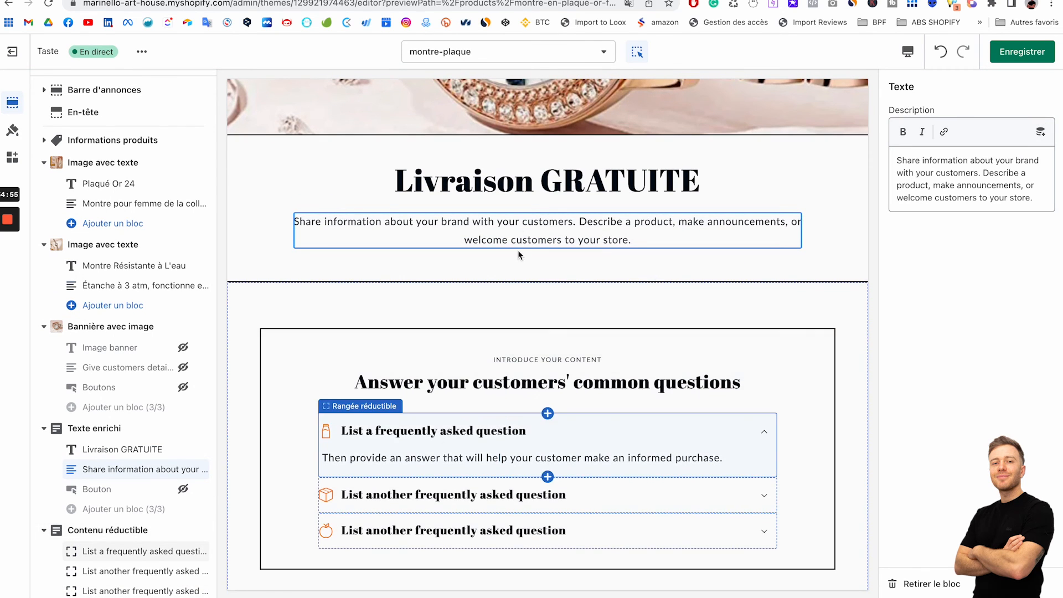
scroll(517, 250, "up", 7)
scroll(518, 253, "up", 20)
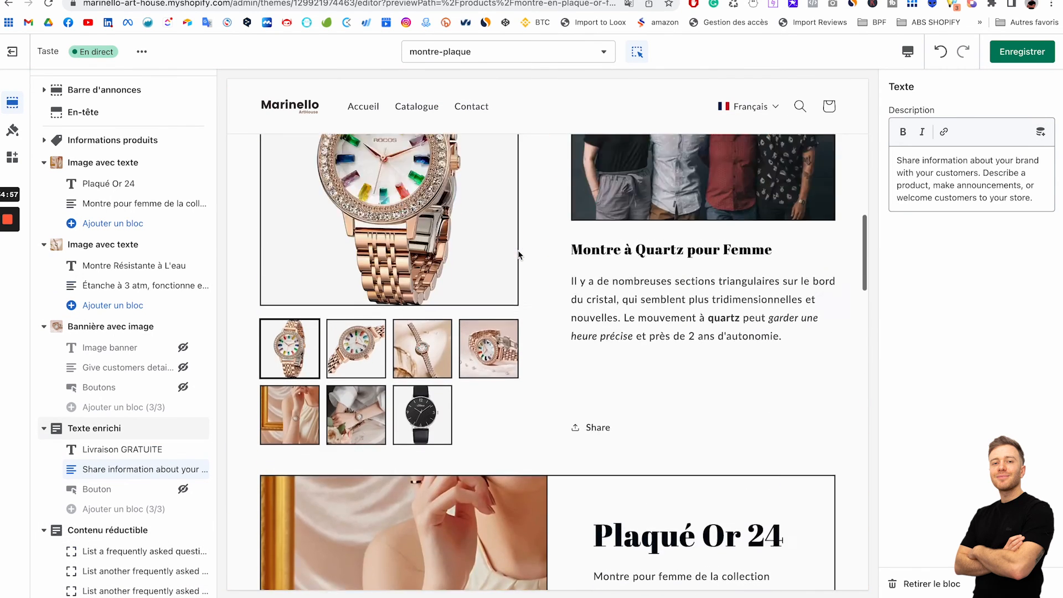
scroll(518, 254, "down", 12)
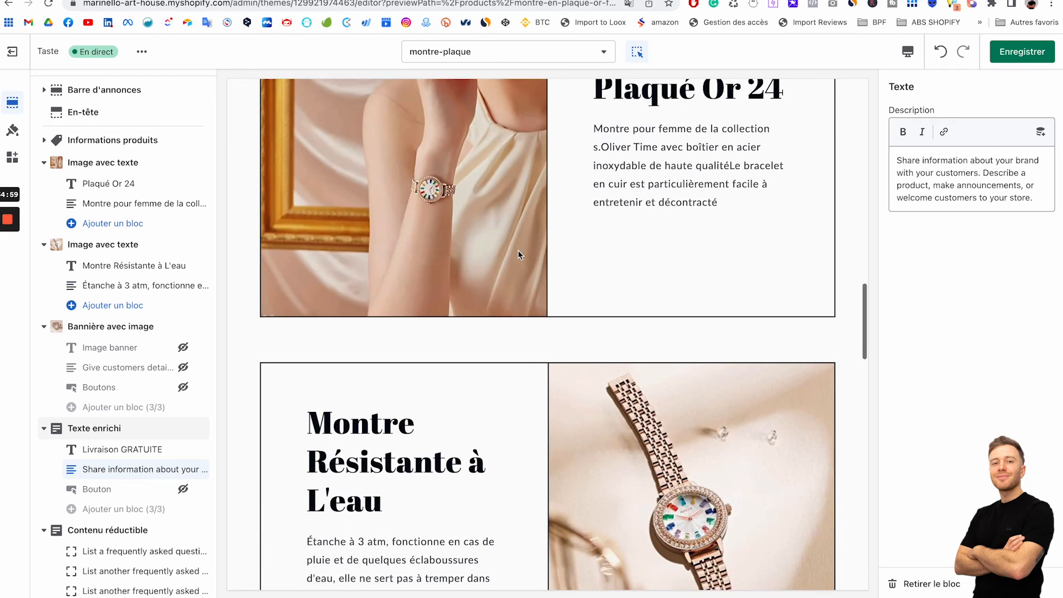
scroll(686, 146, "up", 8)
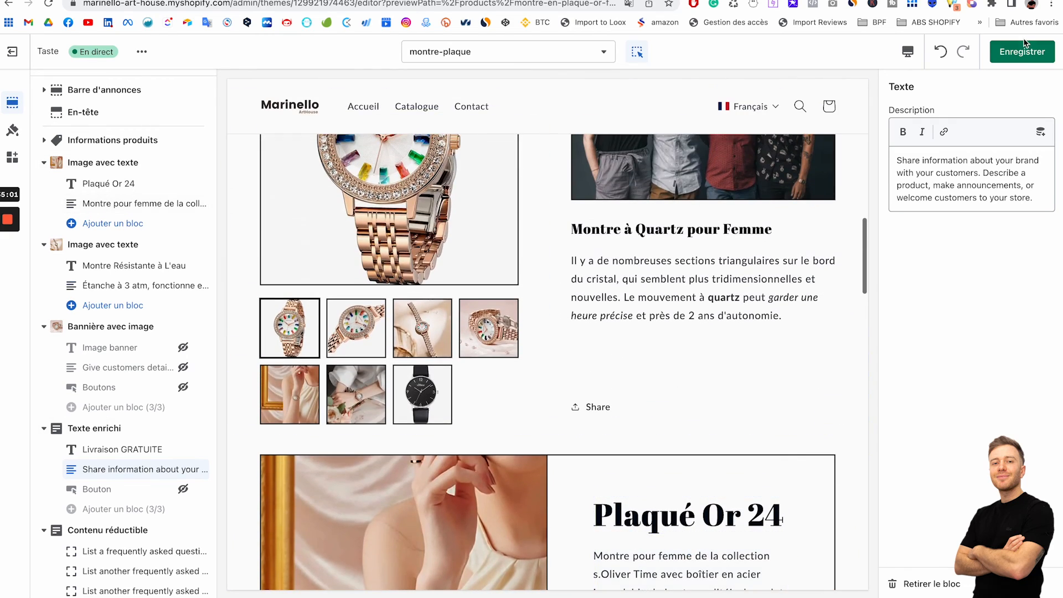
left_click(1000, 55)
Review the product page preview from the Image avec texte sections through the banner and questions to the Featured collection
scroll(621, 140, "down", 5)
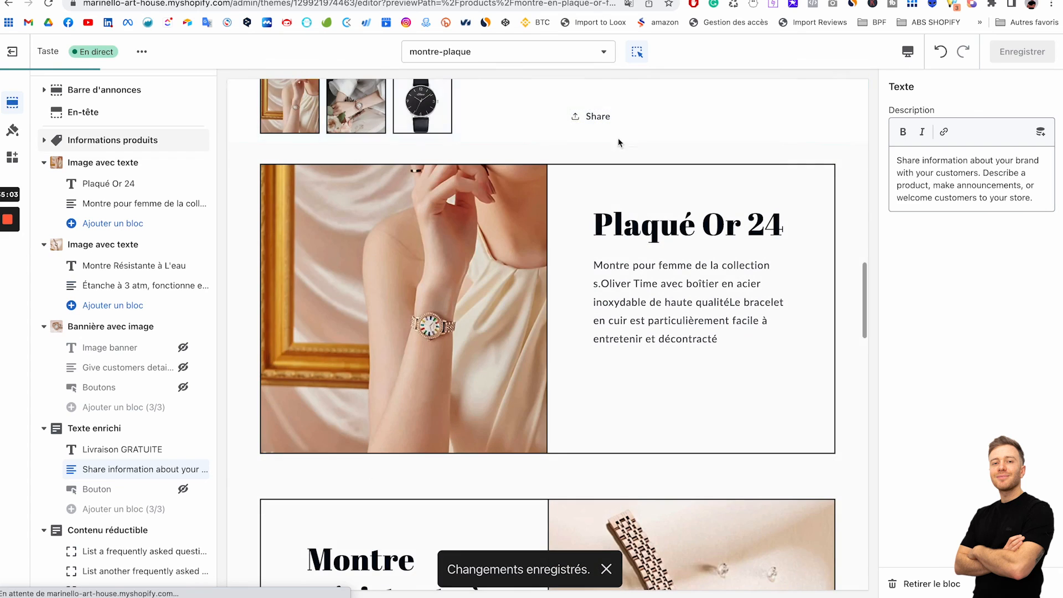
scroll(375, 426, "down", 3)
scroll(443, 388, "up", 3)
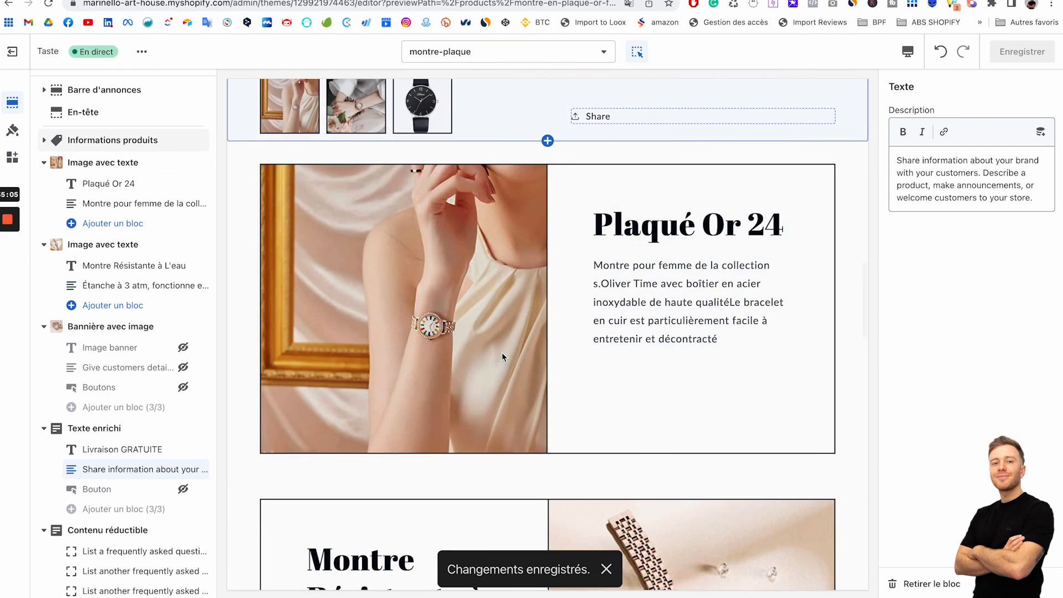
scroll(502, 355, "down", 10)
scroll(501, 357, "down", 5)
scroll(554, 309, "up", 3)
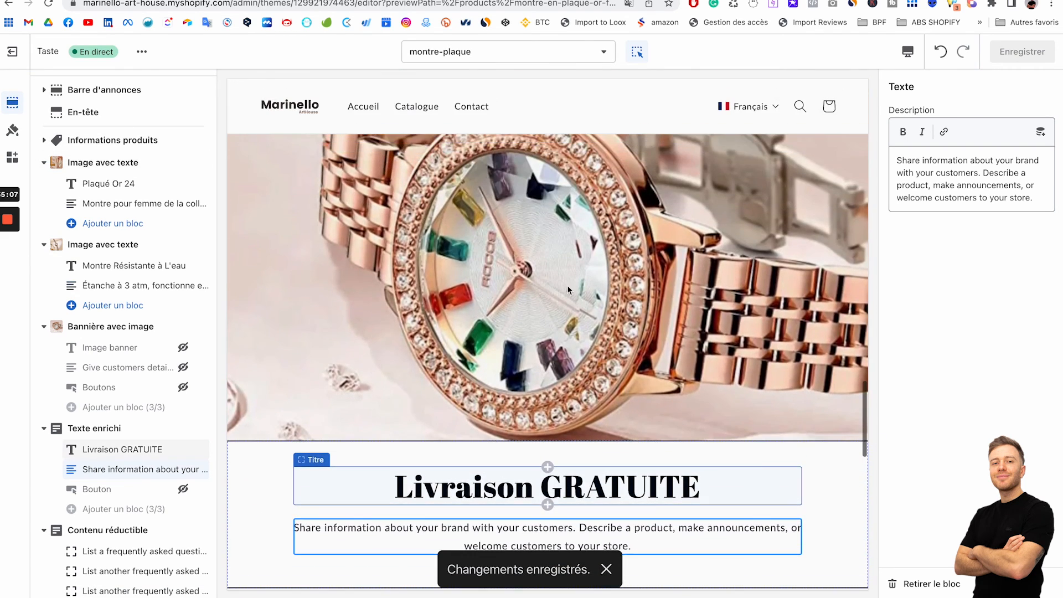
scroll(503, 349, "down", 10)
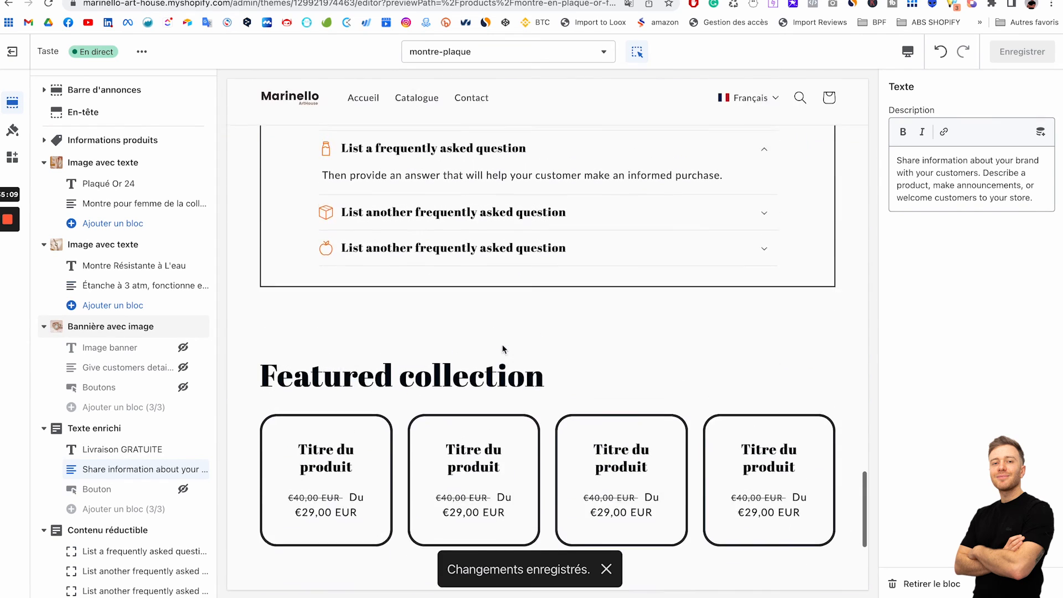
scroll(544, 440, "down", 4)
scroll(546, 432, "up", 4)
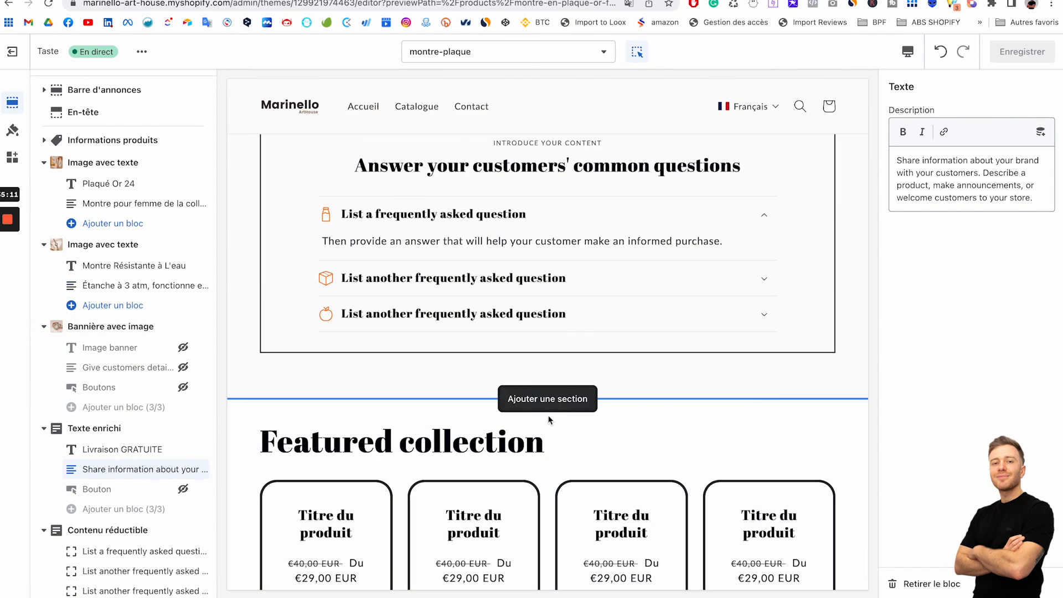
Add a Produit en vedette section between the common questions section and the Featured collection
left_click(548, 399)
scroll(523, 310, "down", 1)
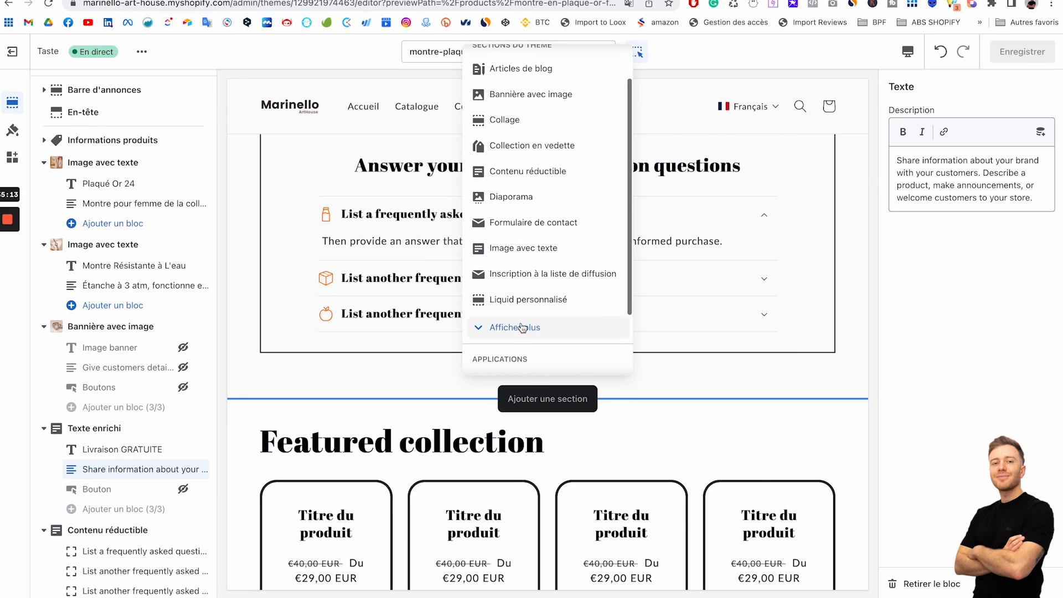
scroll(521, 329, "down", 2)
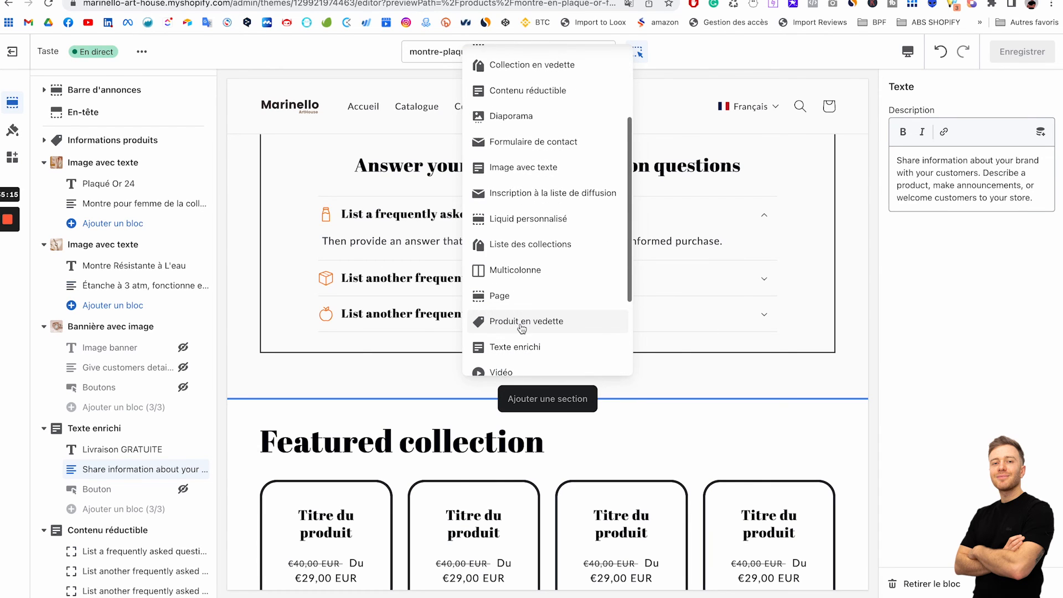
scroll(521, 328, "up", 3)
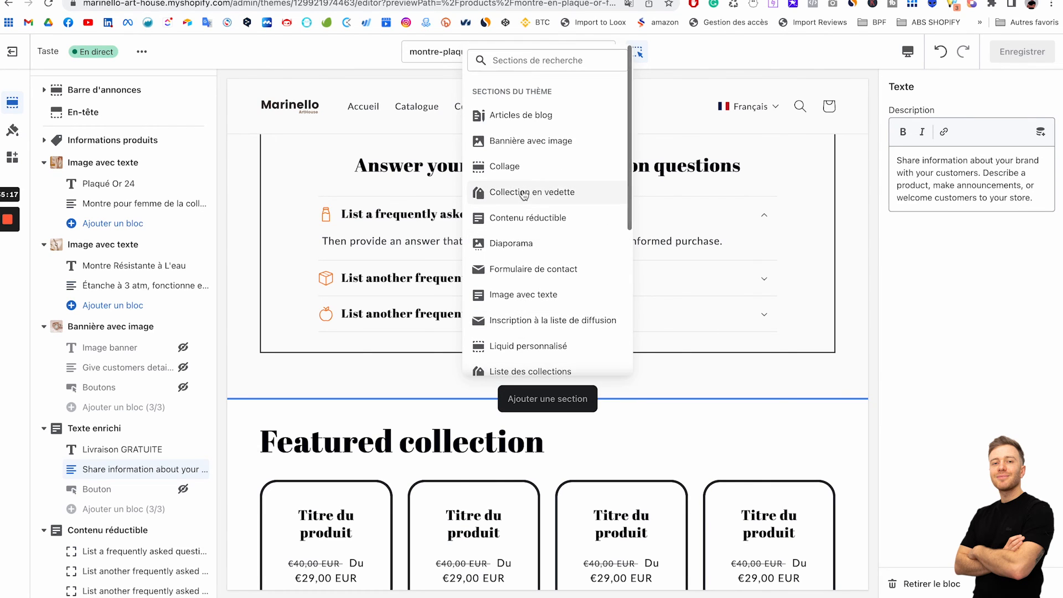
scroll(515, 272, "down", 2)
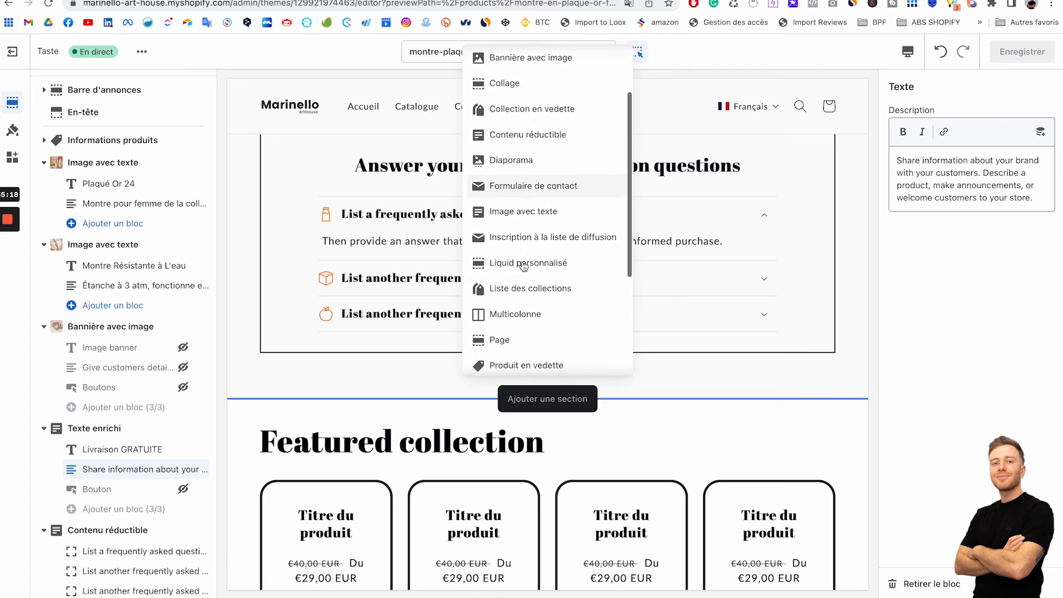
left_click(501, 364)
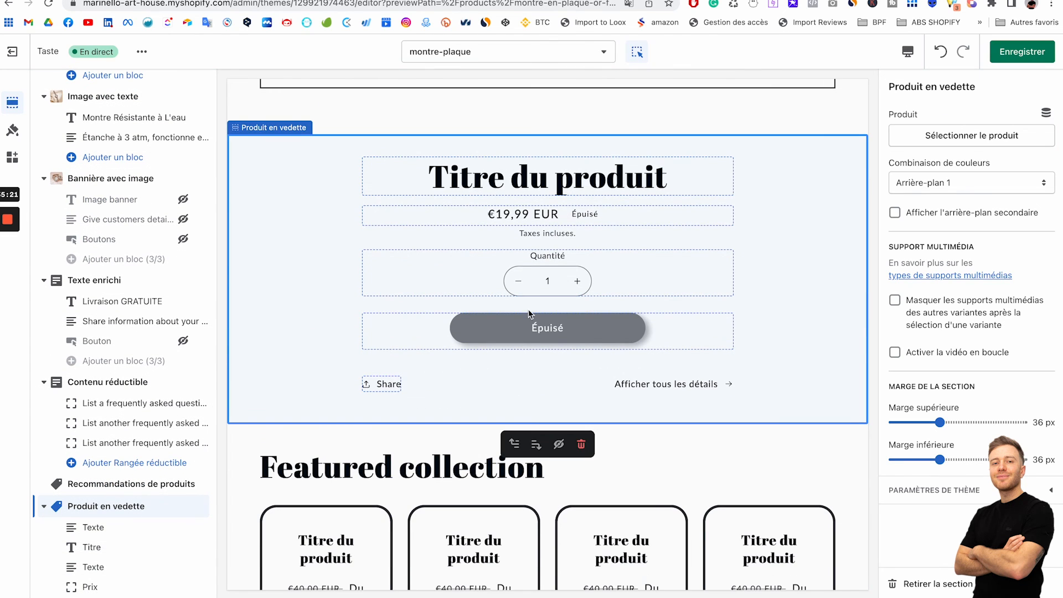
Assign the product "Montre en plaqué or - Femme - Bracelet Ripple" to the Produit en vedette section
left_click(968, 136)
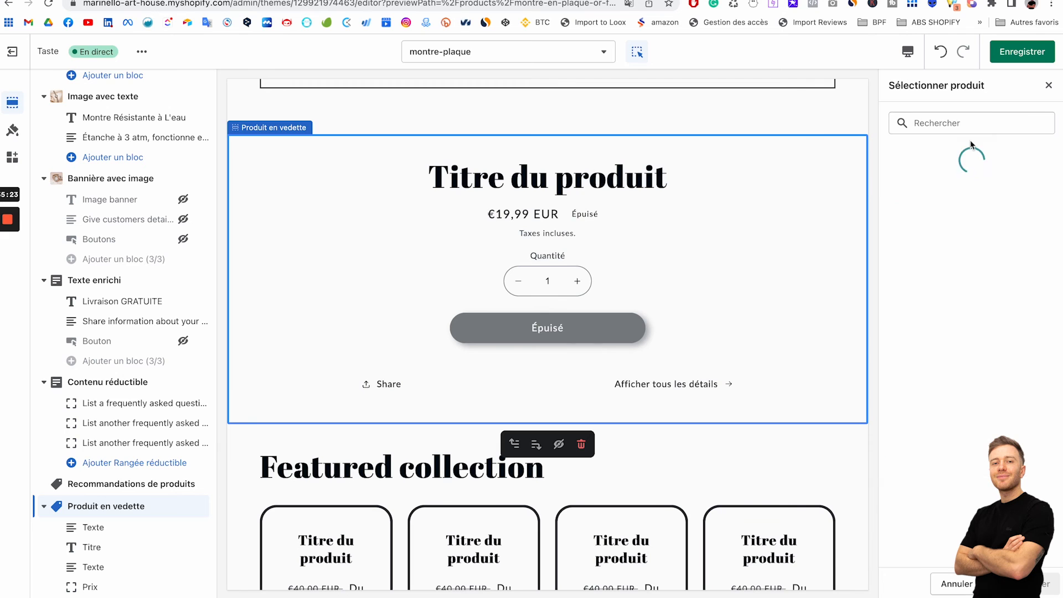
left_click(931, 196)
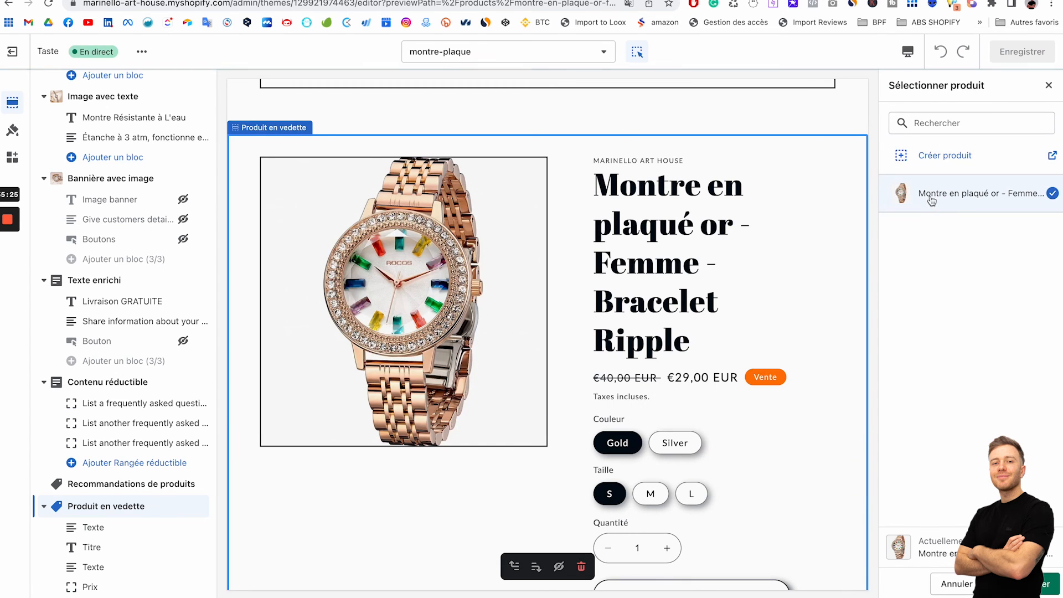
left_click(1046, 586)
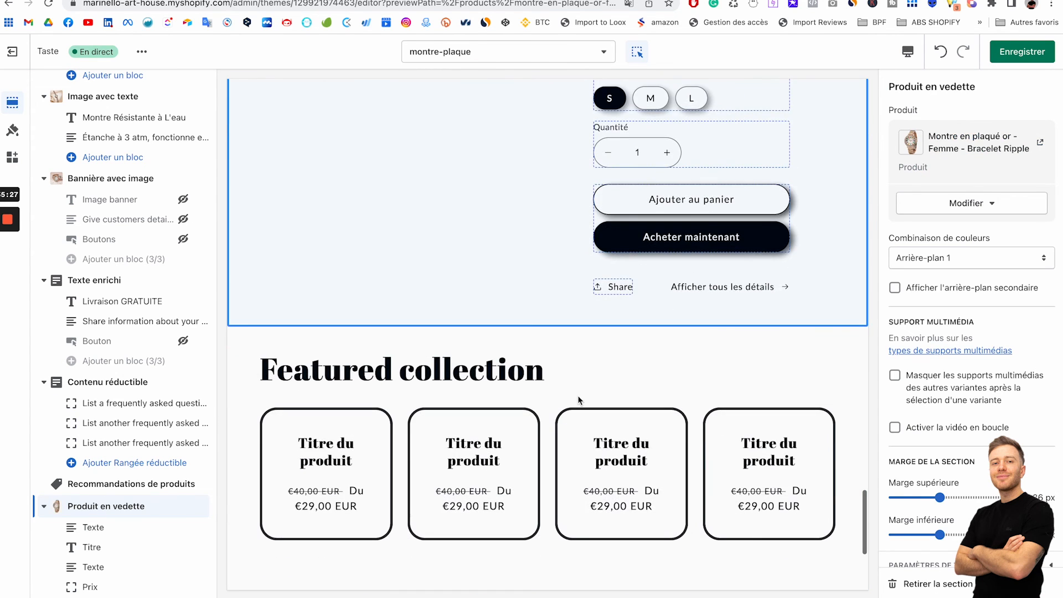
Hide the Partager block of the Produit en vedette section
scroll(138, 471, "down", 3)
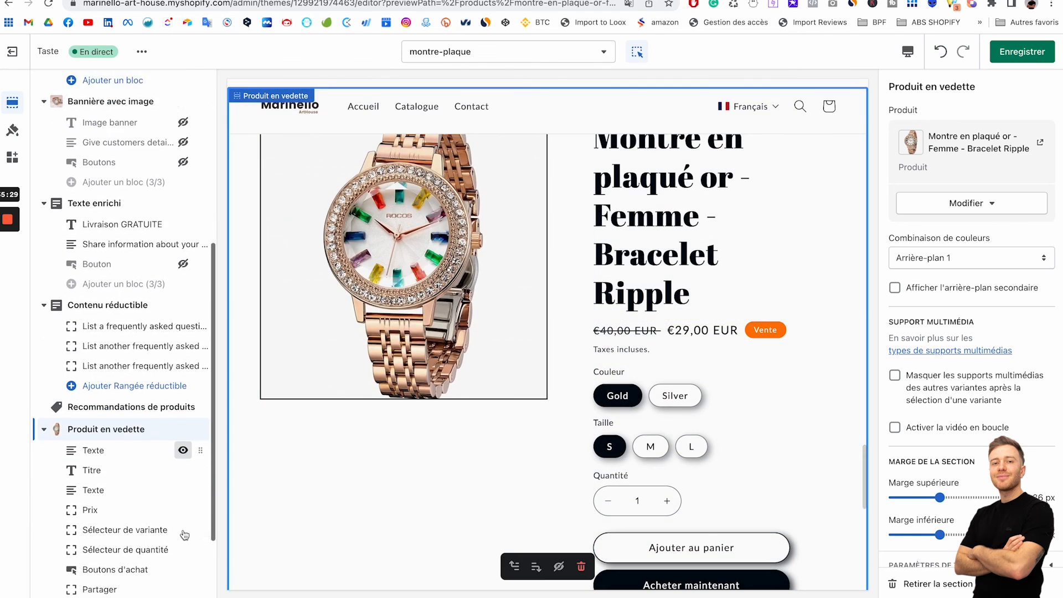
mouse_move(133, 505)
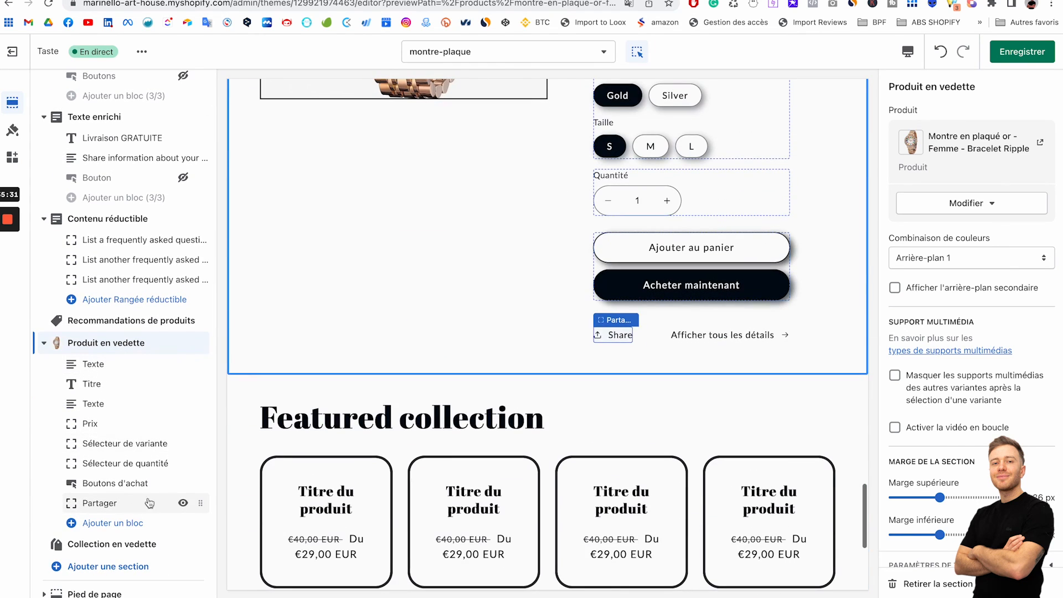
left_click(183, 503)
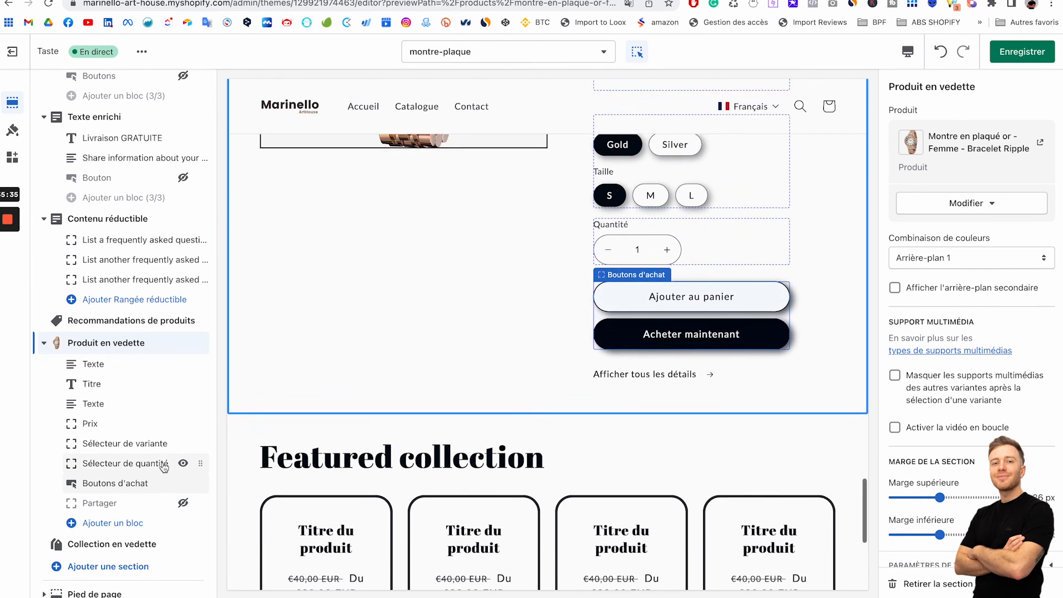
Set the title size of the Produit en vedette section's Titre block to Petit
scroll(167, 405, "up", 2)
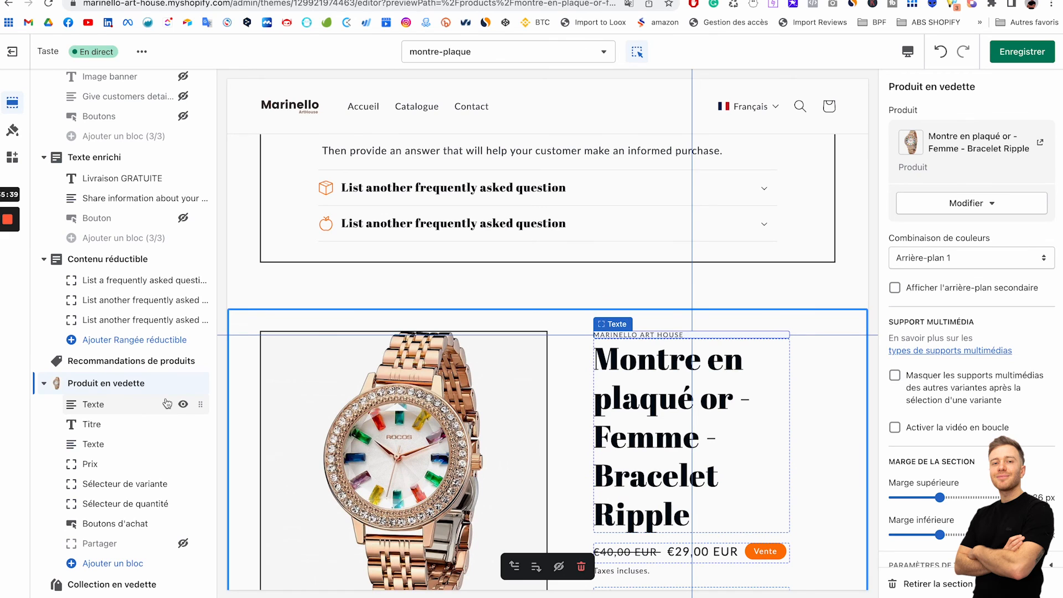
left_click(137, 426)
left_click(970, 132)
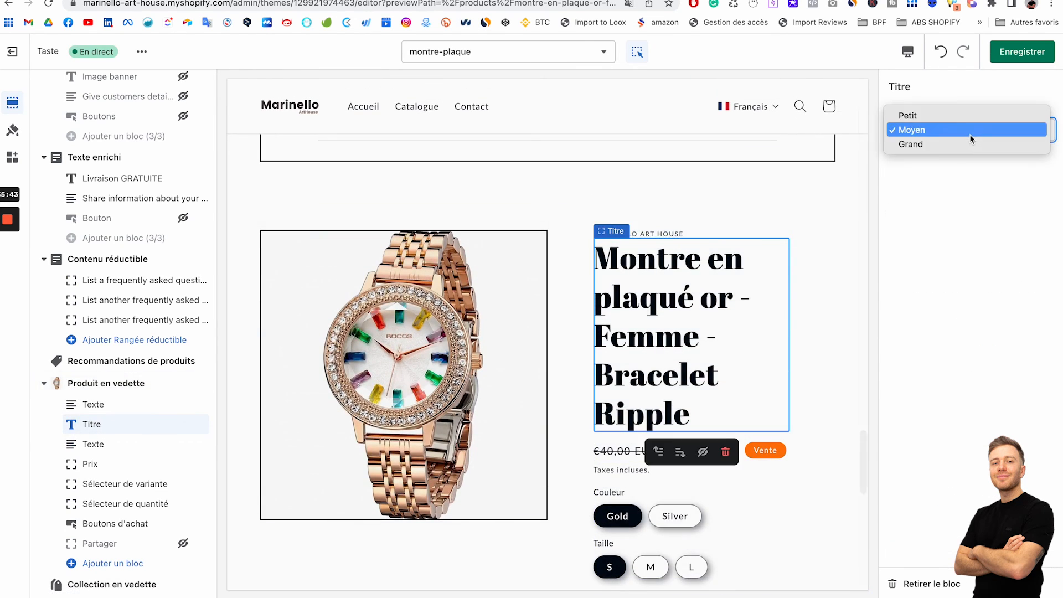
left_click(962, 115)
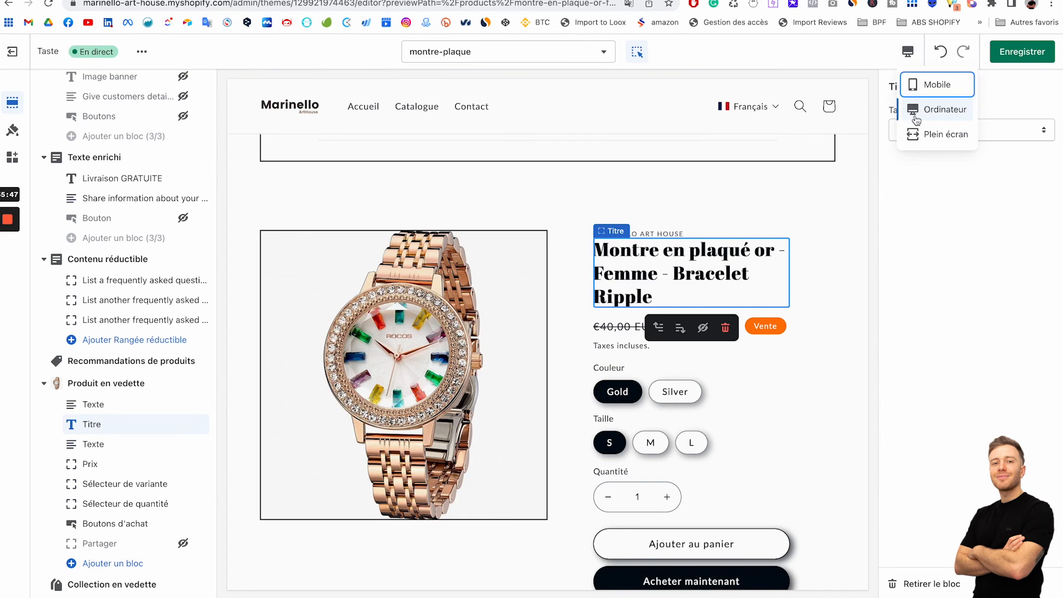
Switch the preview to Plein écran and review the product page's sections at full width
left_click(934, 135)
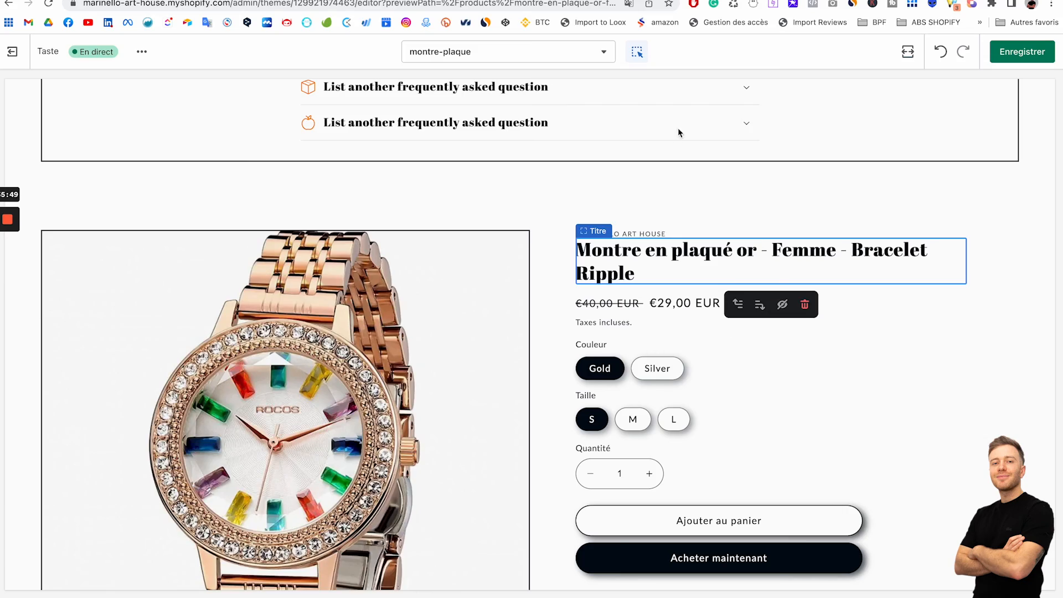
scroll(709, 401, "down", 8)
scroll(709, 400, "down", 5)
scroll(709, 401, "up", 20)
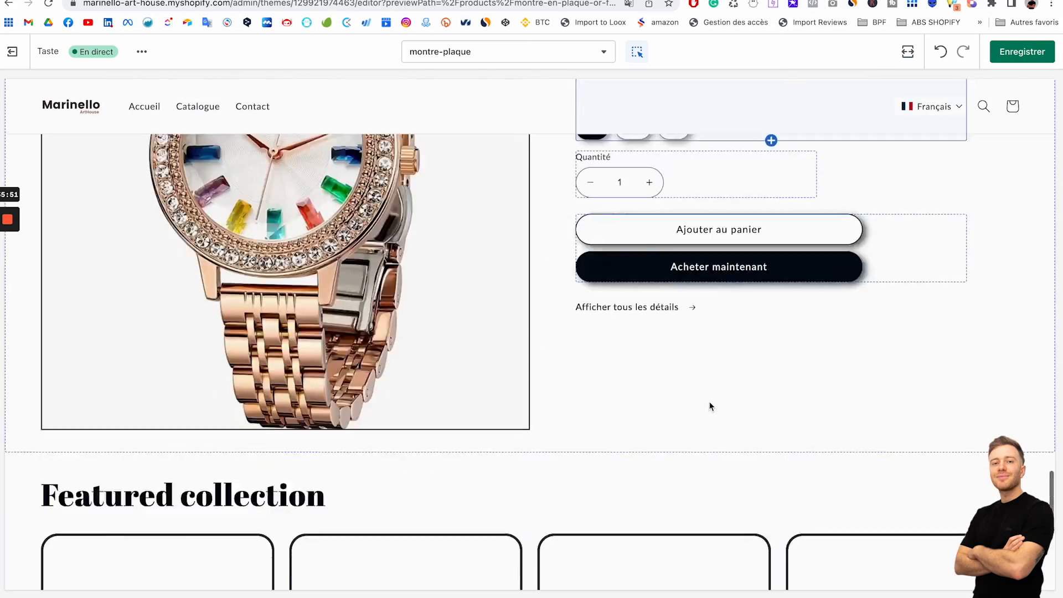
scroll(710, 404, "up", 15)
scroll(710, 404, "down", 5)
scroll(709, 404, "up", 5)
scroll(710, 407, "down", 15)
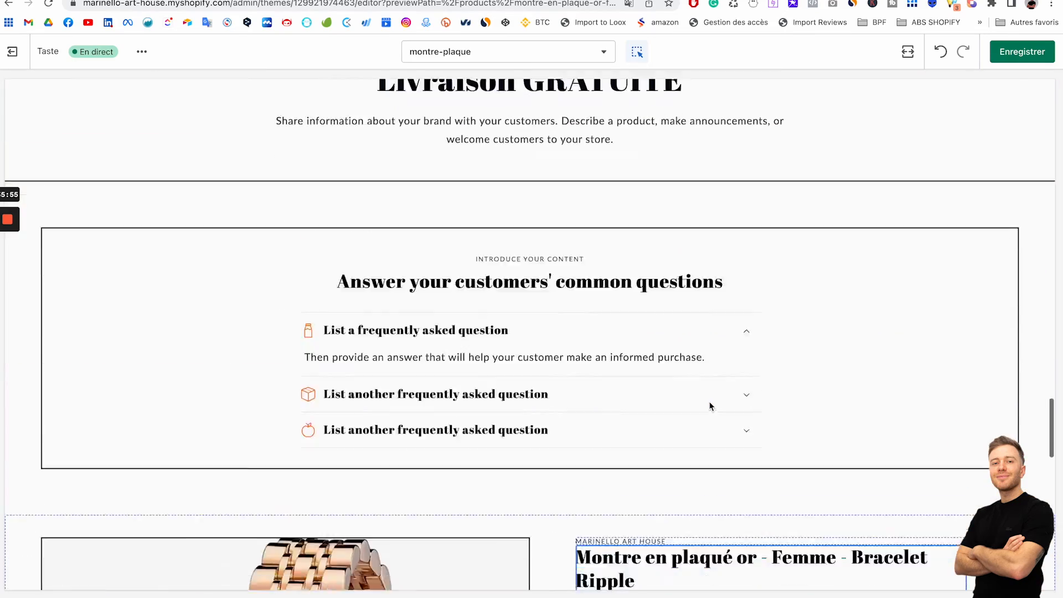
Compare the featured product section with the main product information block, including its variants and purchase buttons
scroll(710, 407, "down", 1)
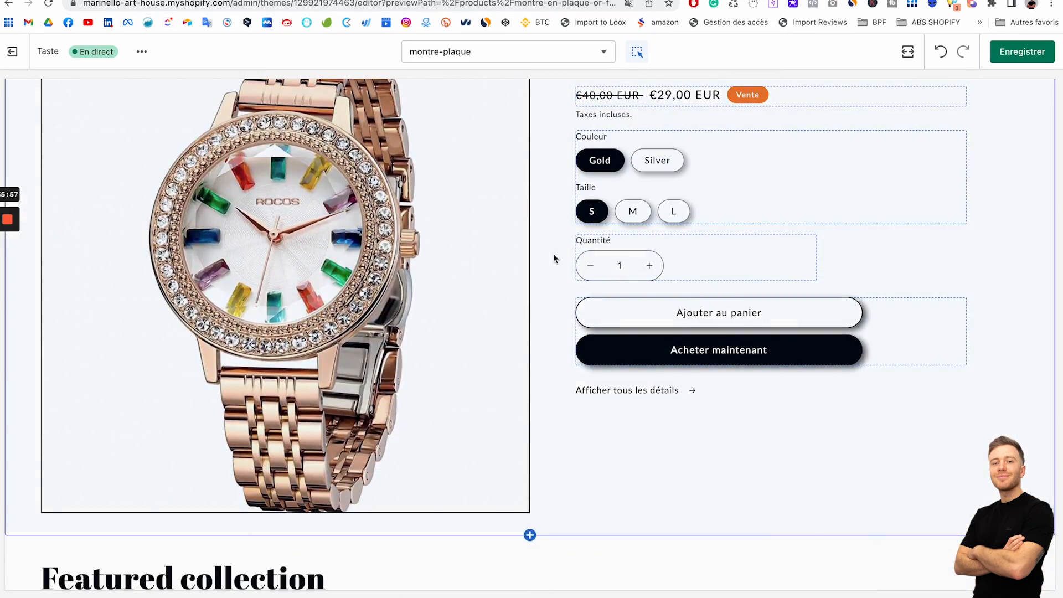
scroll(554, 259, "up", 15)
scroll(553, 258, "down", 5)
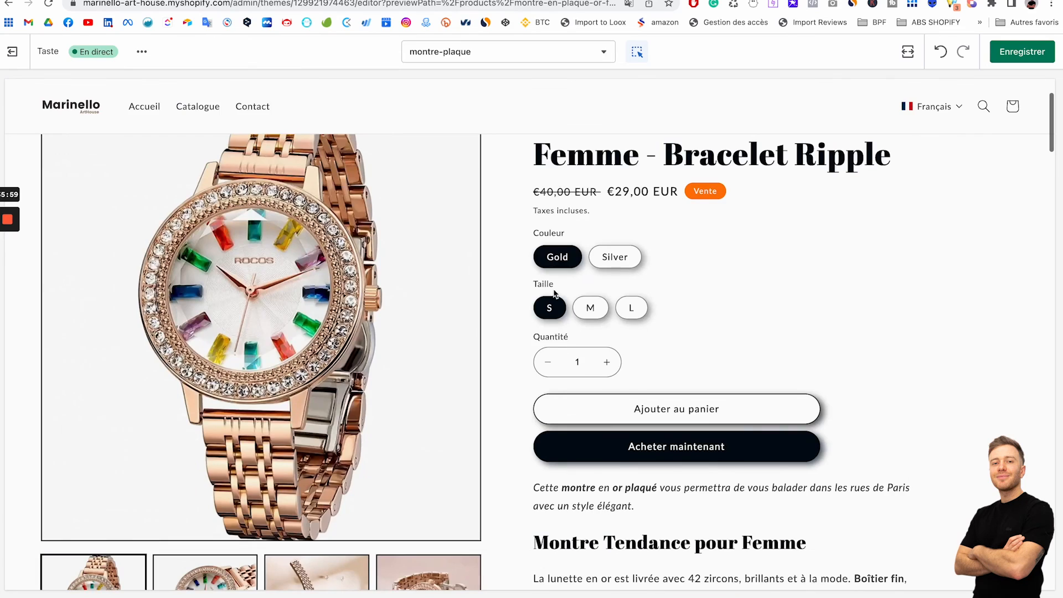
scroll(358, 359, "up", 3)
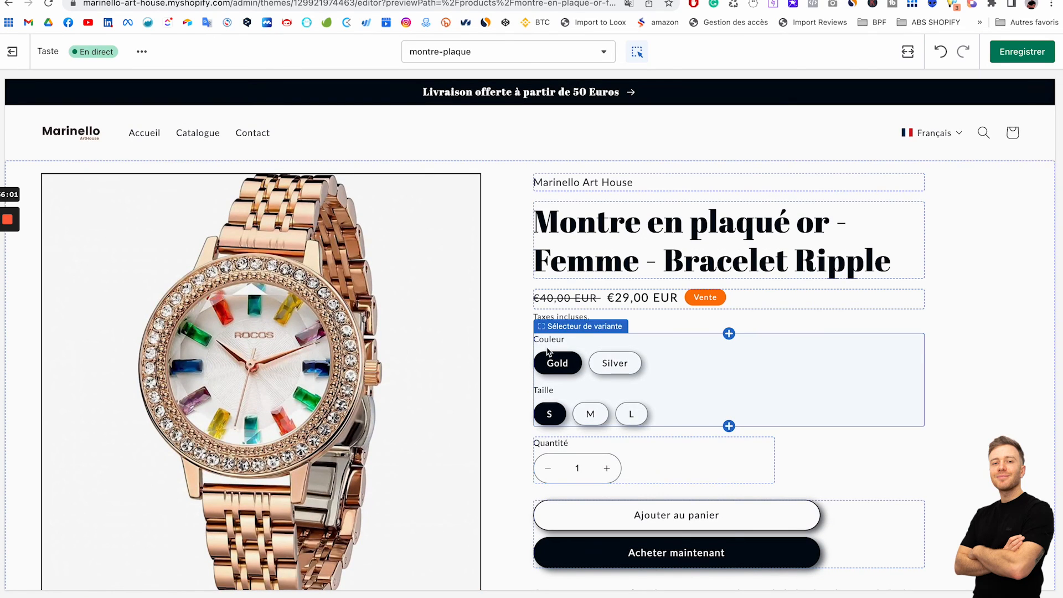
scroll(554, 365, "down", 2)
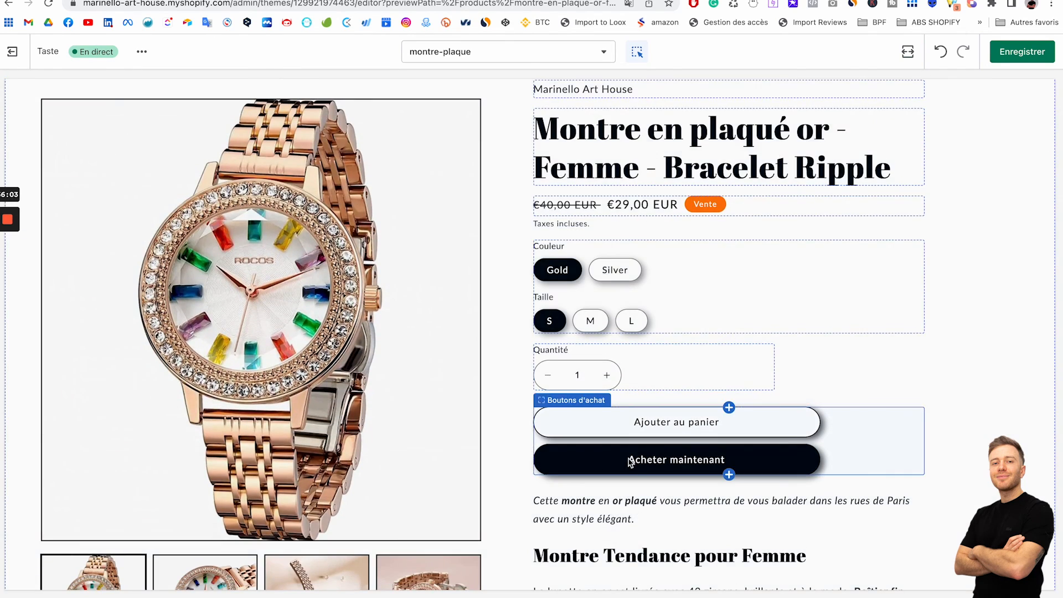
scroll(630, 461, "down", 20)
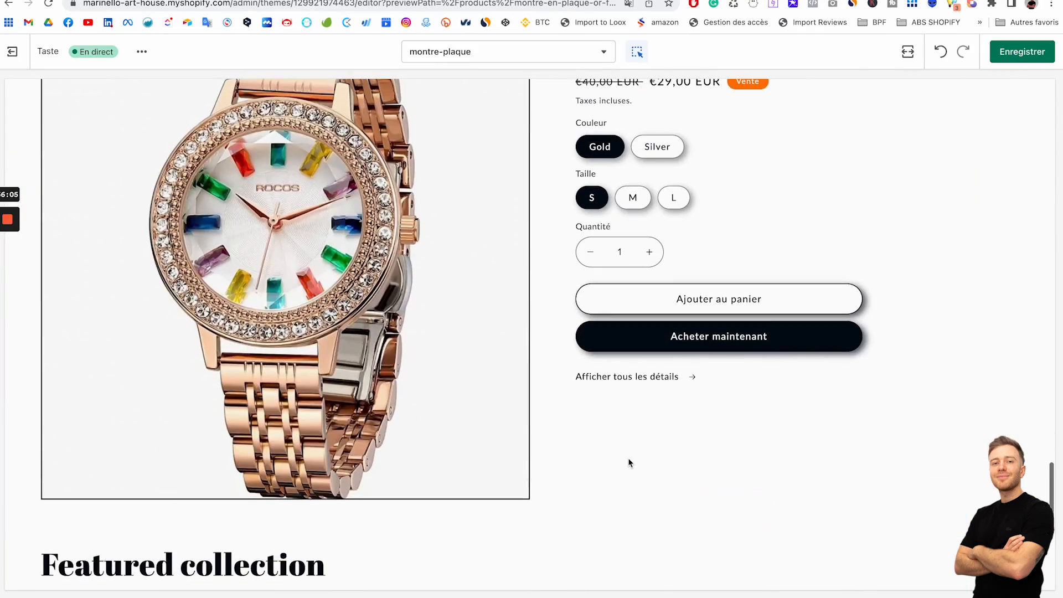
scroll(629, 462, "up", 20)
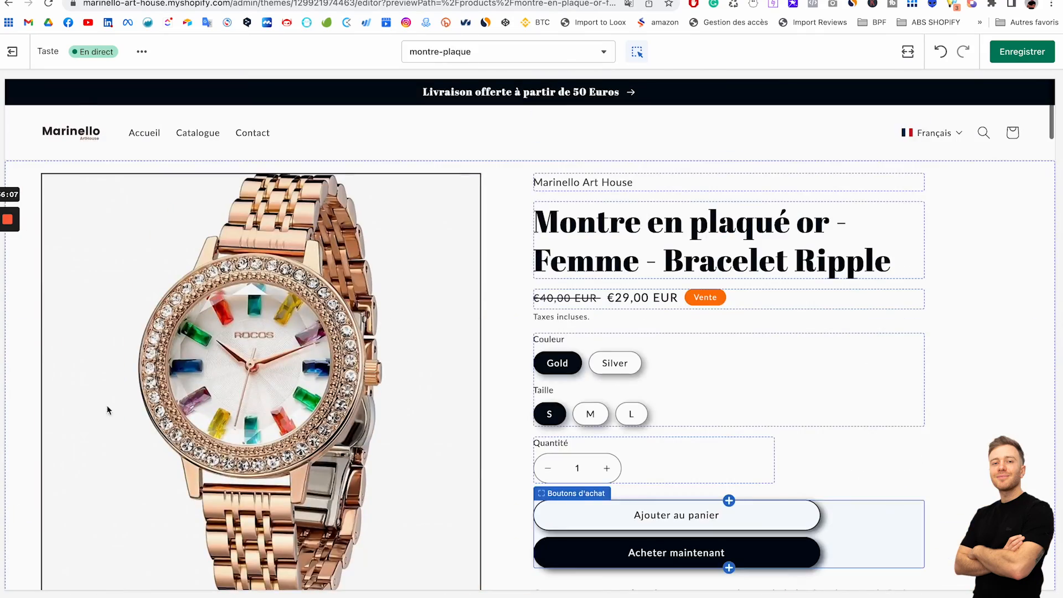
scroll(617, 338, "down", 3)
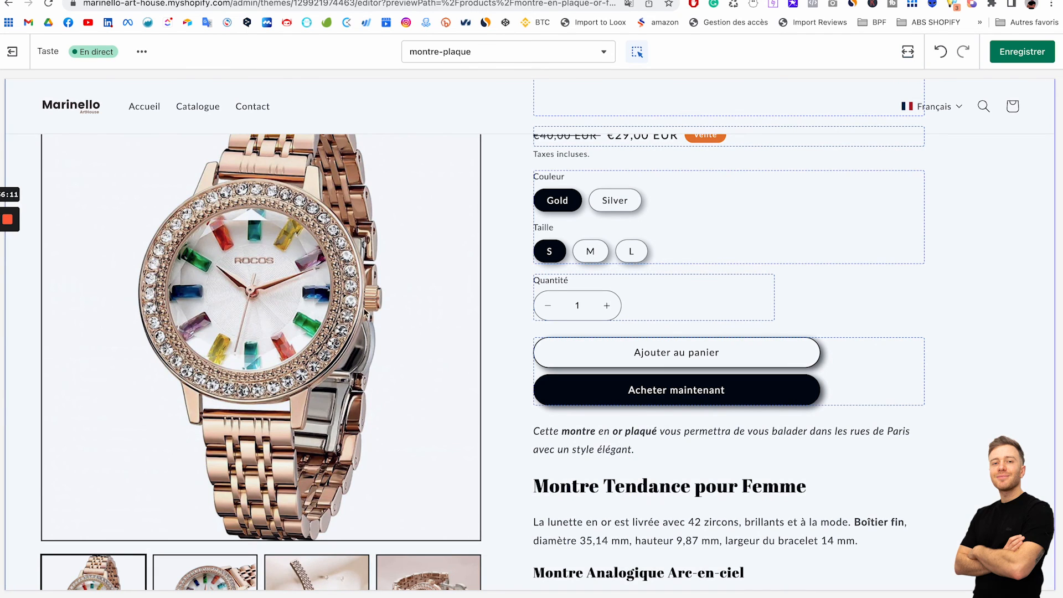
scroll(341, 344, "up", 3)
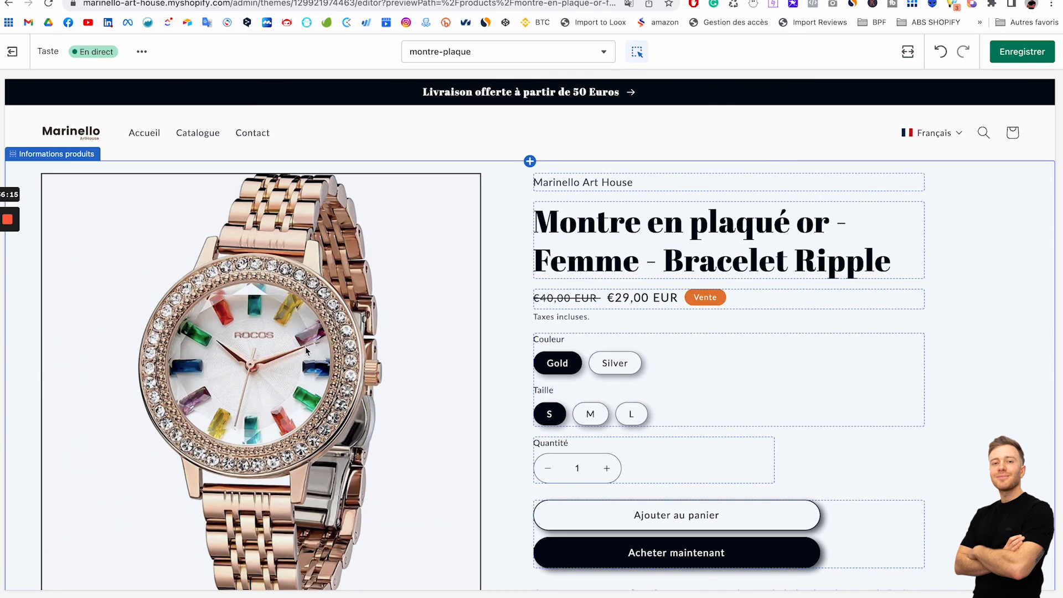
scroll(304, 347, "down", 2)
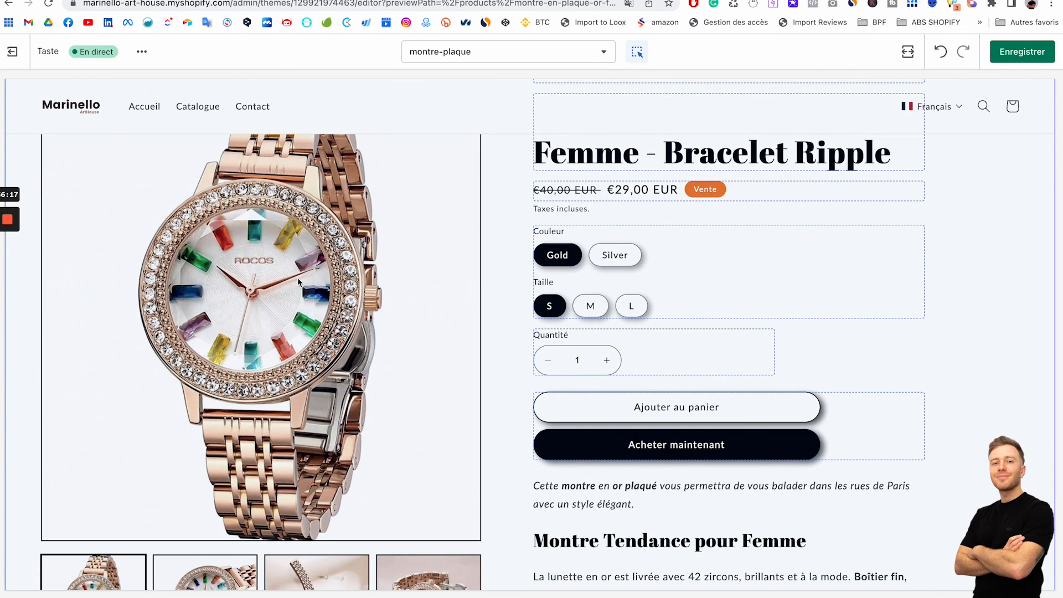
Examine the image banner, shipping text, featured product and featured collection sections down to the page footer
scroll(297, 277, "down", 20)
scroll(297, 278, "up", 4)
scroll(296, 278, "down", 5)
scroll(296, 278, "down", 15)
scroll(702, 331, "up", 10)
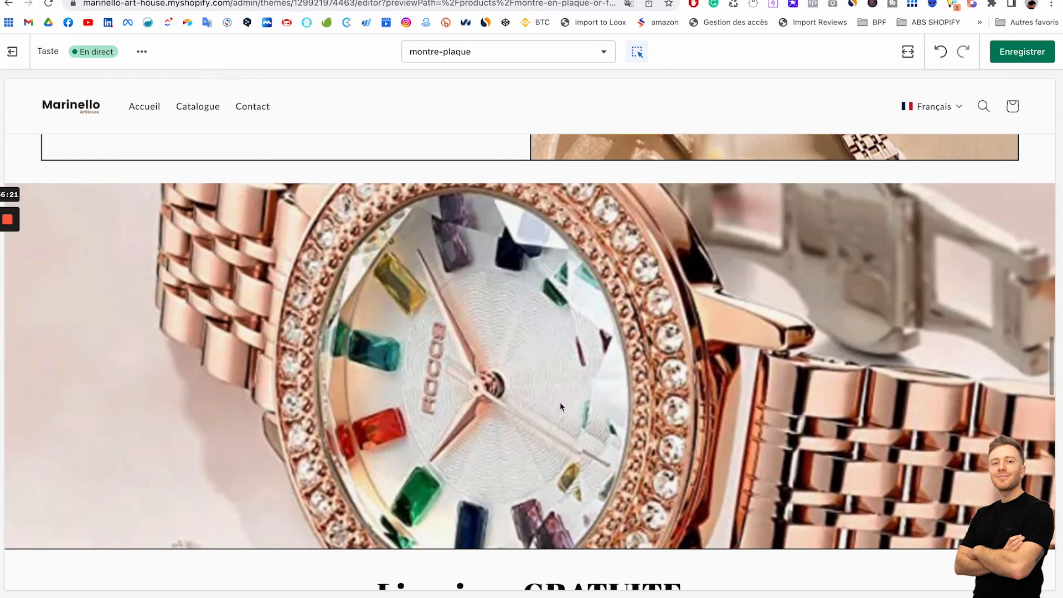
scroll(560, 402, "down", 9)
scroll(559, 402, "up", 10)
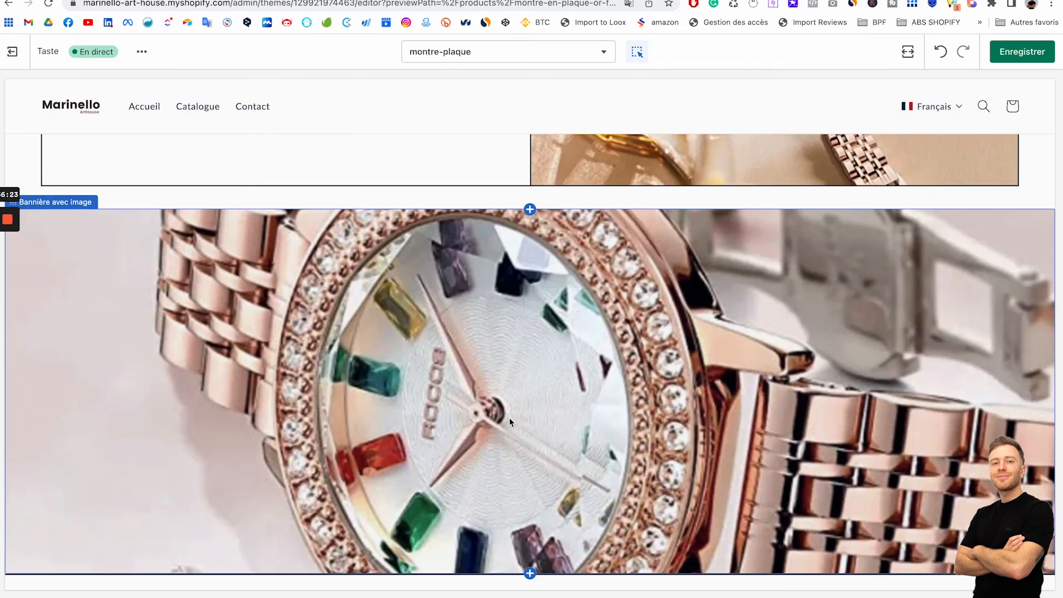
scroll(510, 423, "down", 1)
scroll(509, 422, "down", 7)
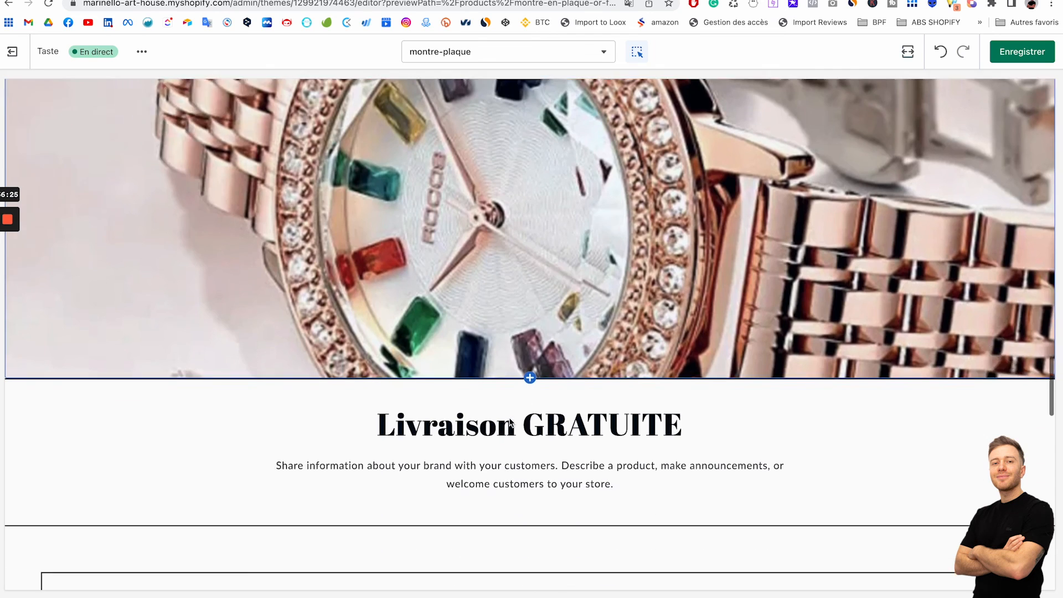
scroll(509, 422, "up", 15)
scroll(510, 422, "down", 1)
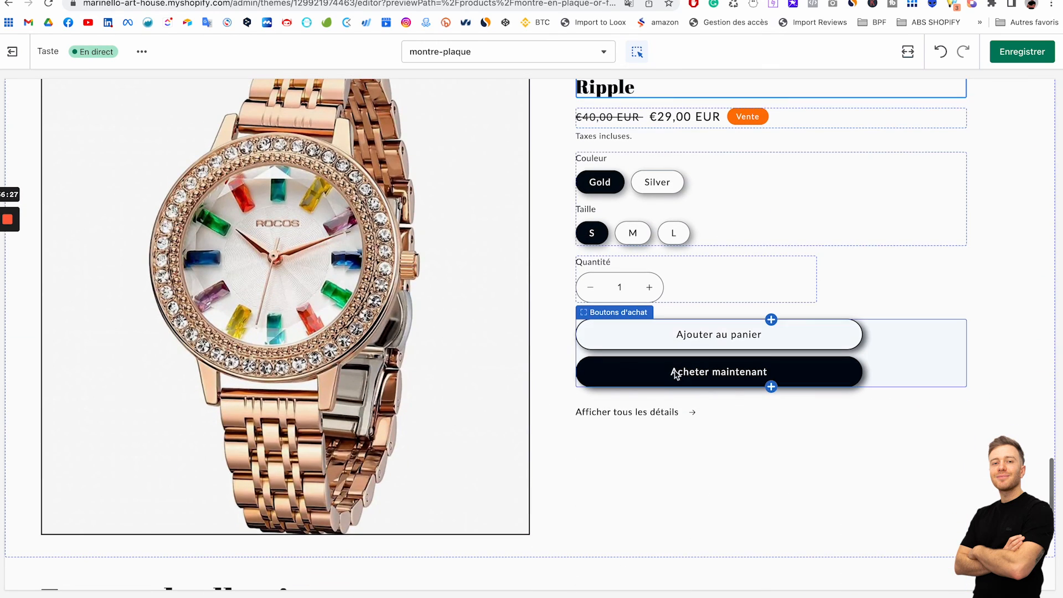
scroll(658, 376, "down", 2)
scroll(659, 371, "up", 5)
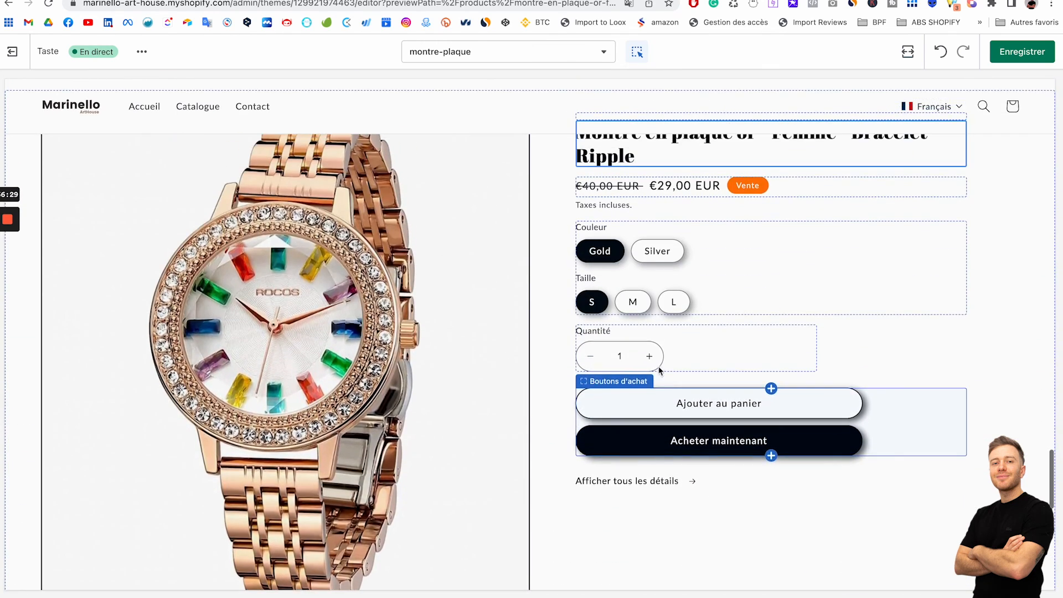
scroll(658, 360, "up", 3)
scroll(659, 360, "down", 12)
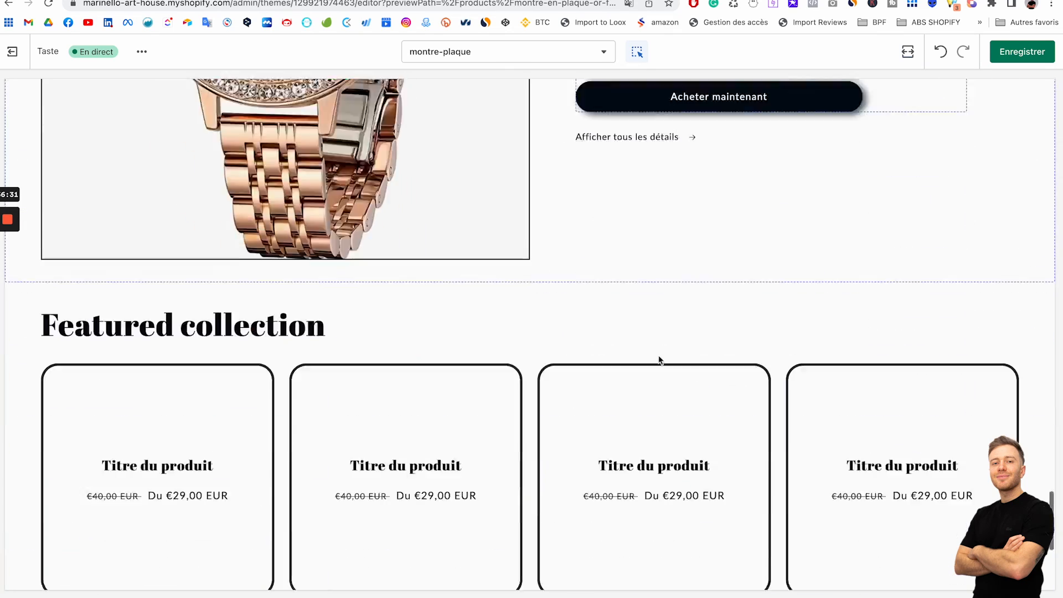
scroll(459, 149, "up", 15)
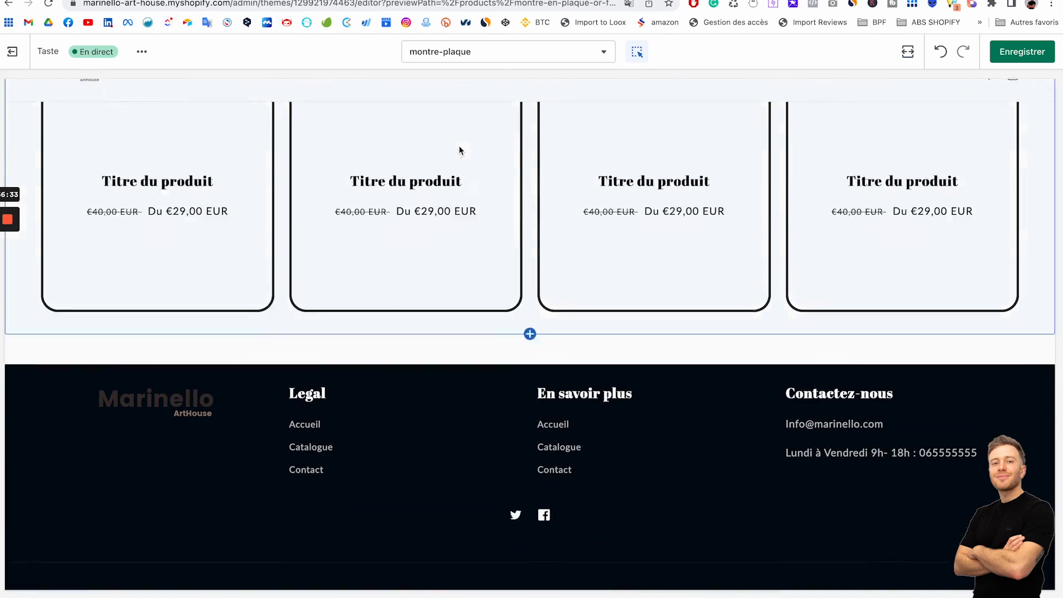
scroll(459, 150, "up", 3)
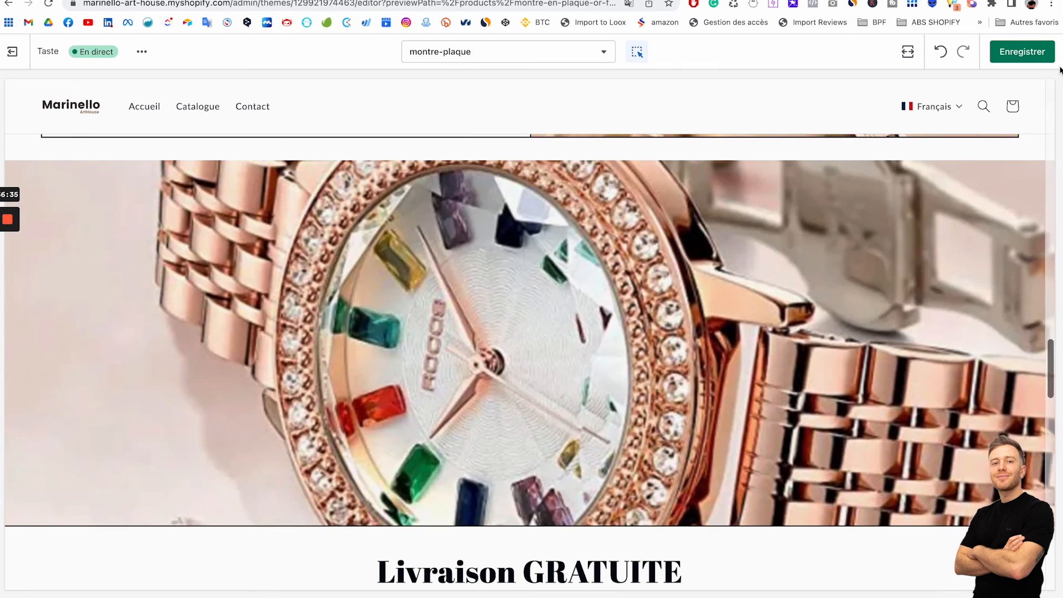
Save the changes to the montre-plaque template
left_click(1036, 58)
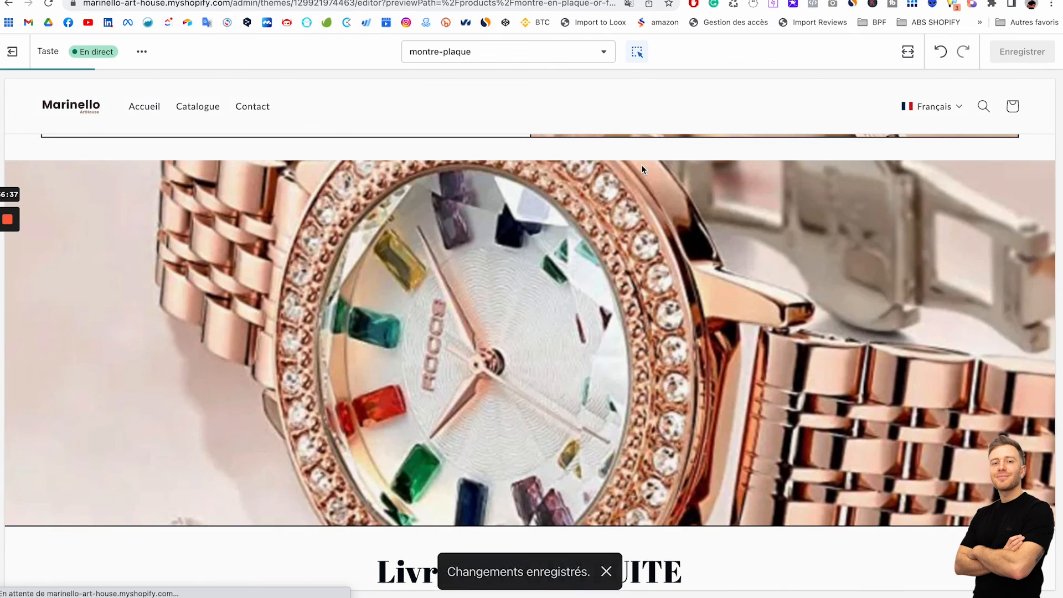
scroll(641, 165, "down", 3)
scroll(642, 168, "up", 12)
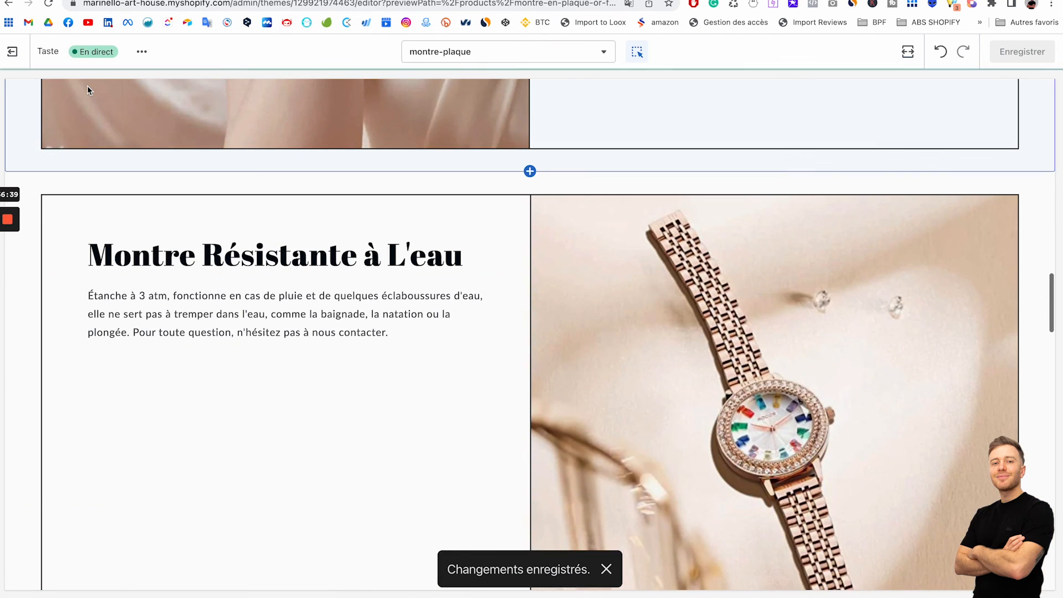
Leave the theme editor and open the product "Montre en plaqué or - Femme - Bracelet Ripple" from the product list
left_click(31, 53)
left_click(68, 123)
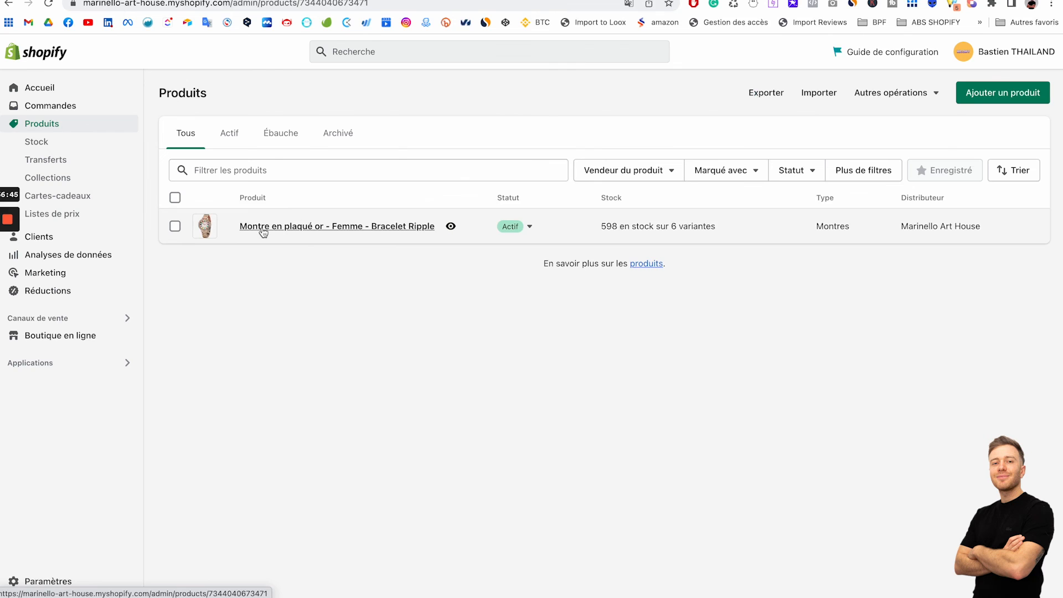
left_click(262, 227)
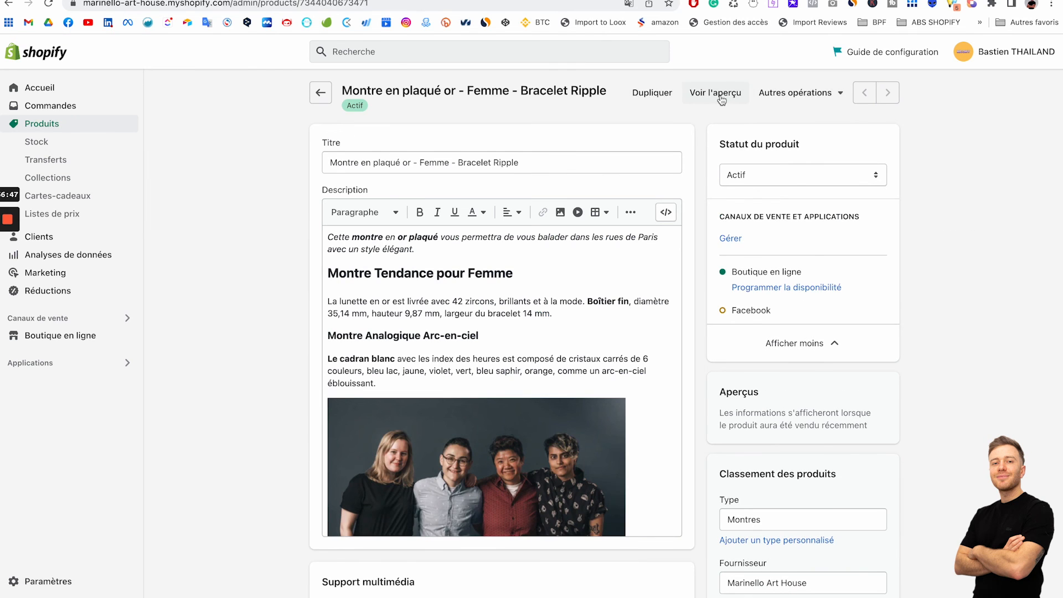
Preview the watch product in the storefront and check which template sections its page shows
left_click(720, 94)
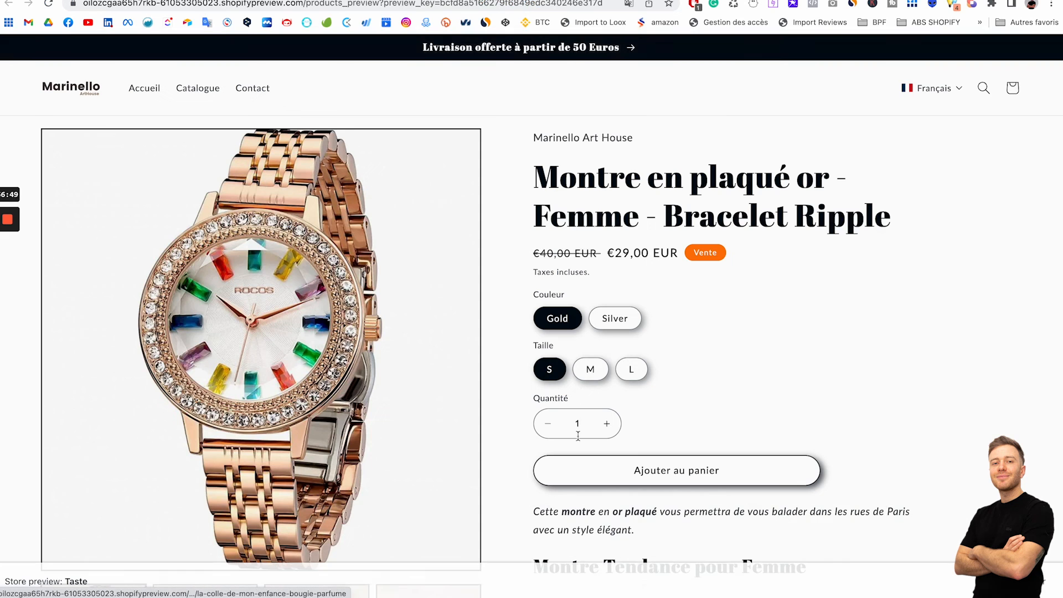
scroll(578, 435, "down", 15)
scroll(579, 440, "up", 10)
scroll(579, 440, "up", 6)
scroll(578, 437, "down", 15)
scroll(578, 436, "up", 11)
scroll(578, 436, "up", 6)
scroll(578, 436, "down", 15)
scroll(578, 436, "up", 14)
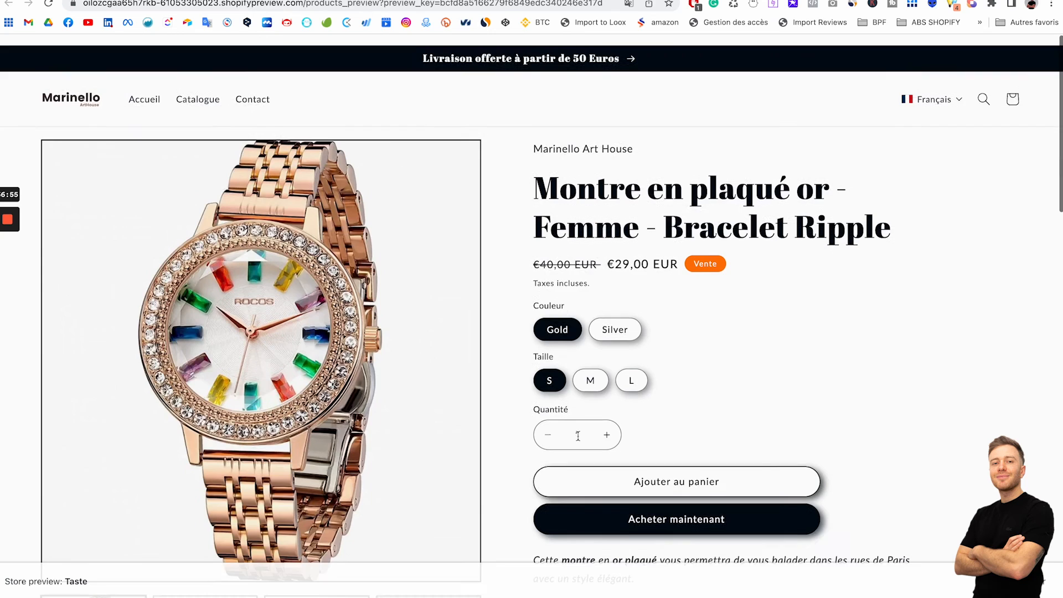
Return to the watch product's admin page, set its theme template to montre-plaque and save the product
left_click(265, 0)
scroll(424, 170, "down", 7)
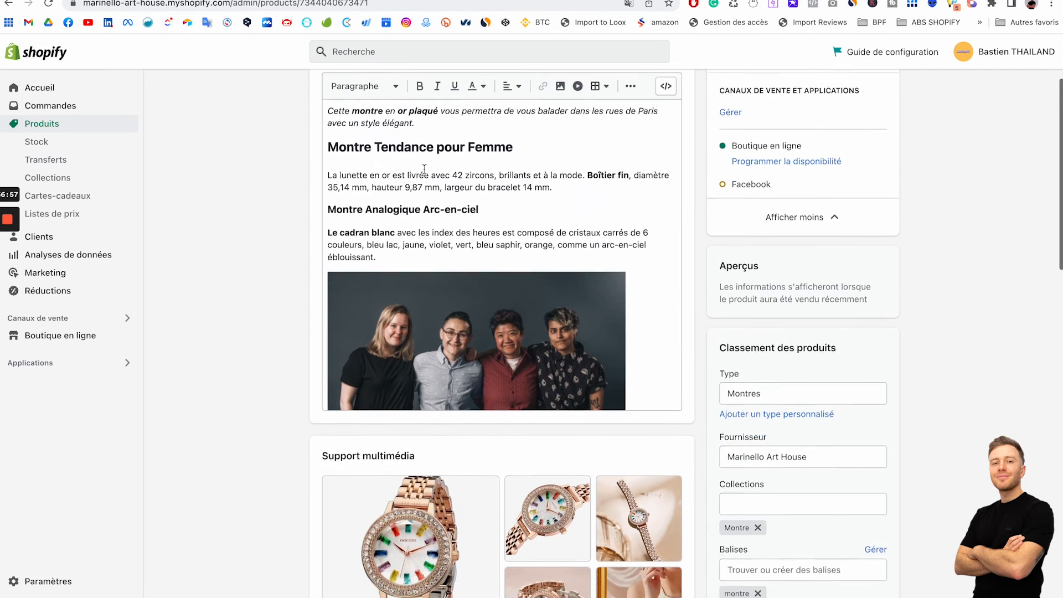
scroll(653, 282, "down", 5)
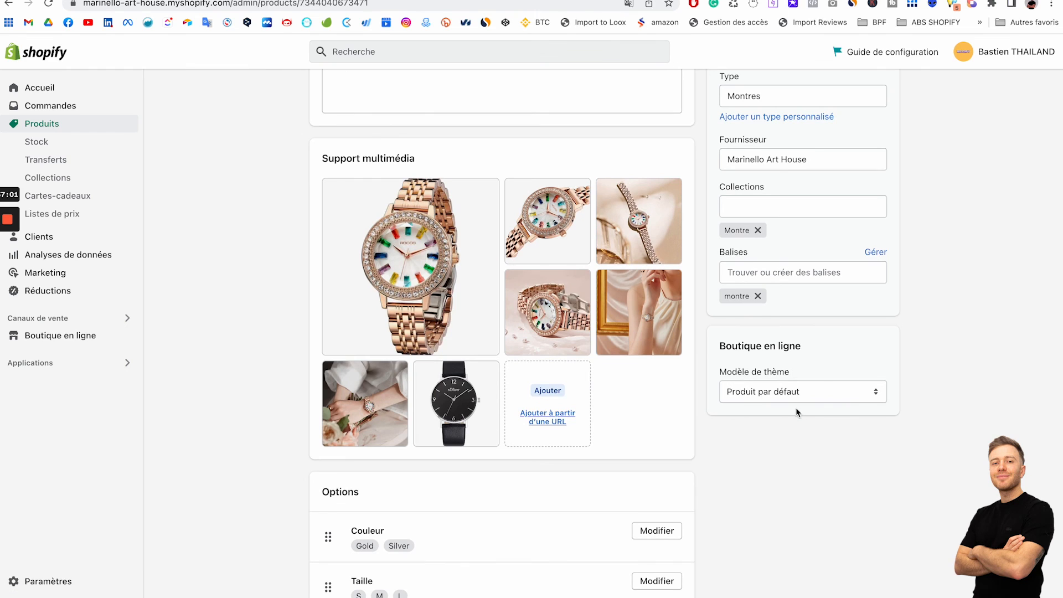
left_click(763, 392)
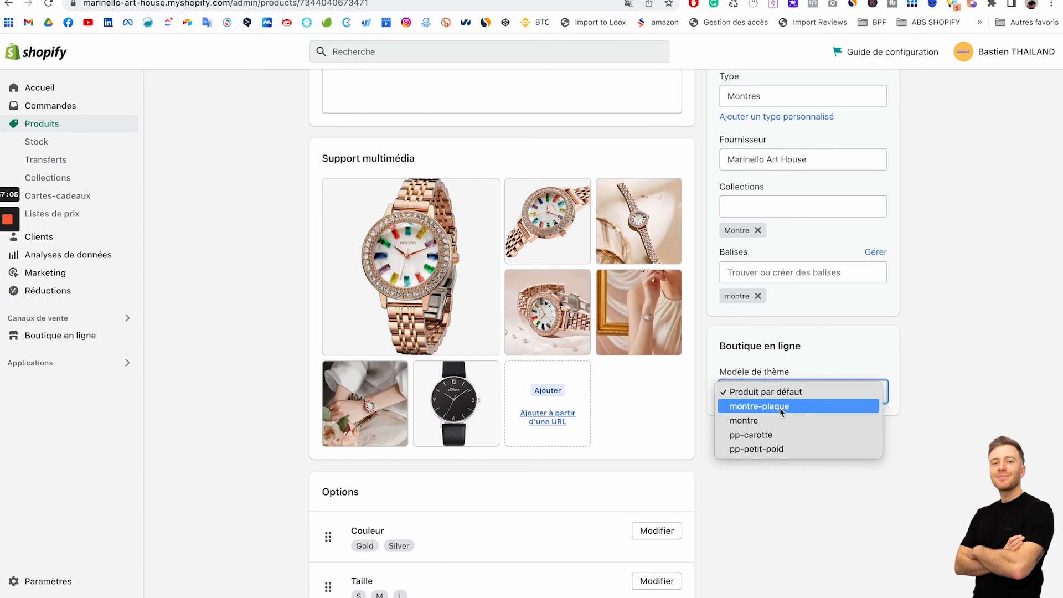
left_click(780, 407)
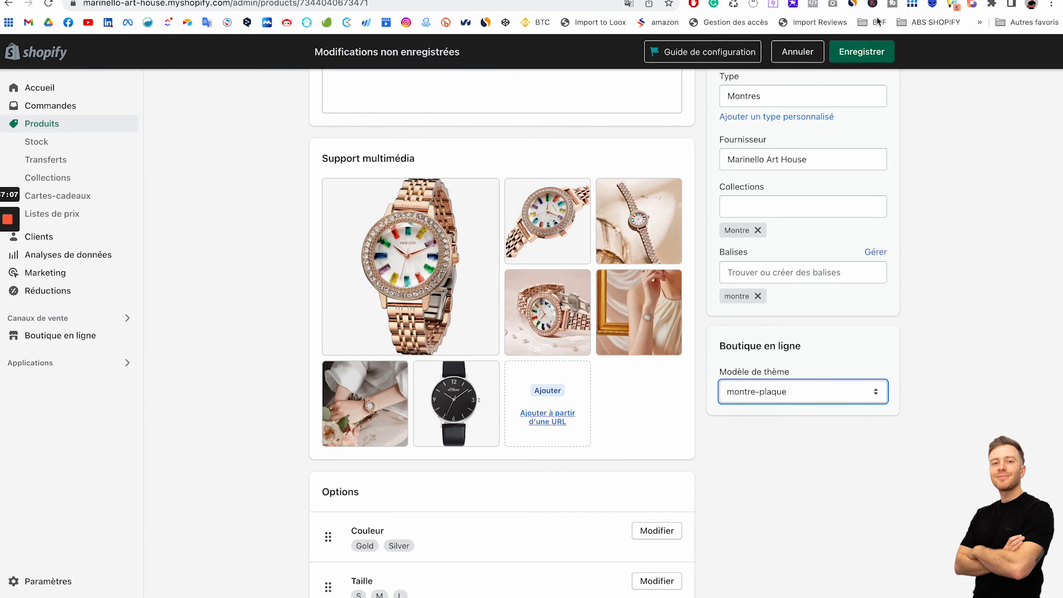
left_click(857, 52)
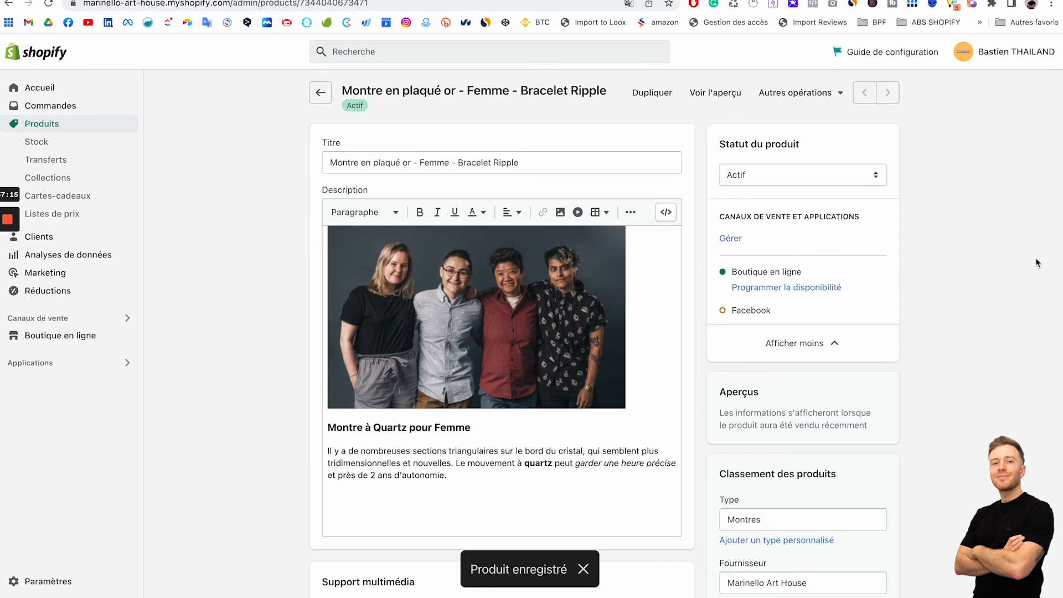
Preview the saved watch product, check its page down to the footer, and close the preview
left_click(721, 94)
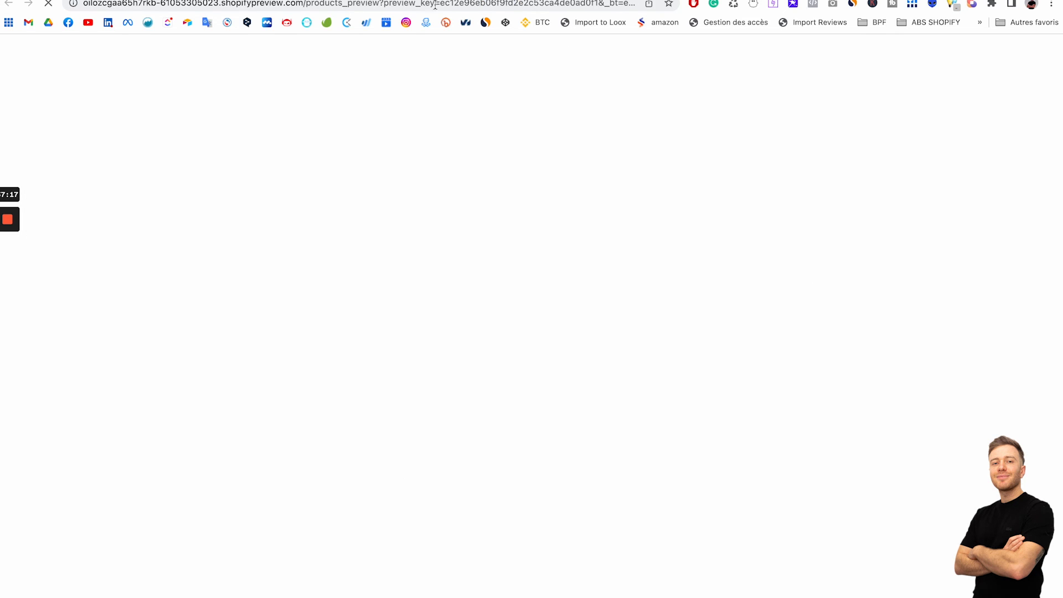
scroll(503, 333, "down", 6)
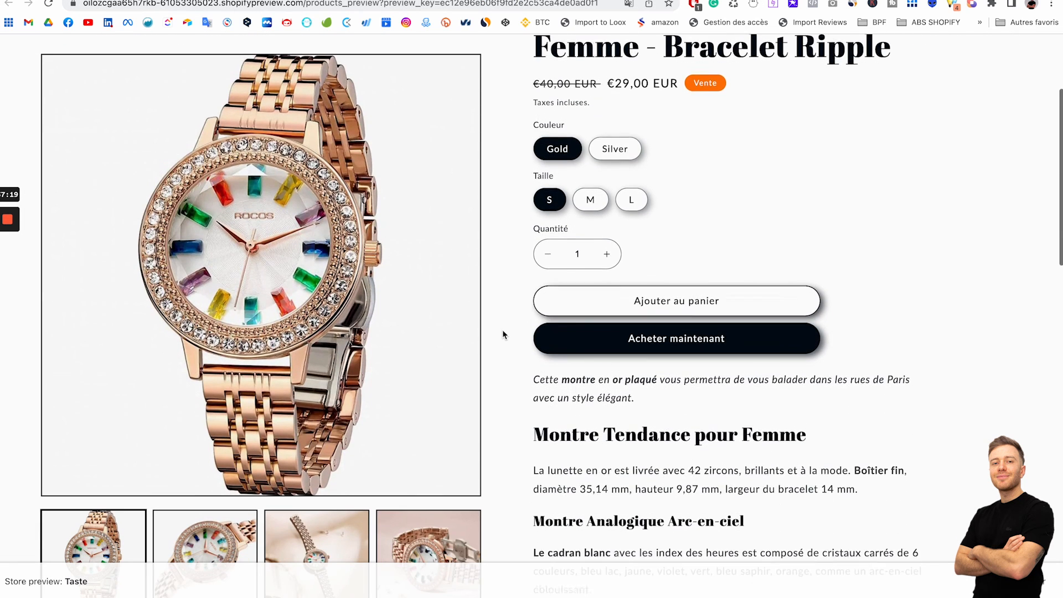
scroll(502, 330, "down", 14)
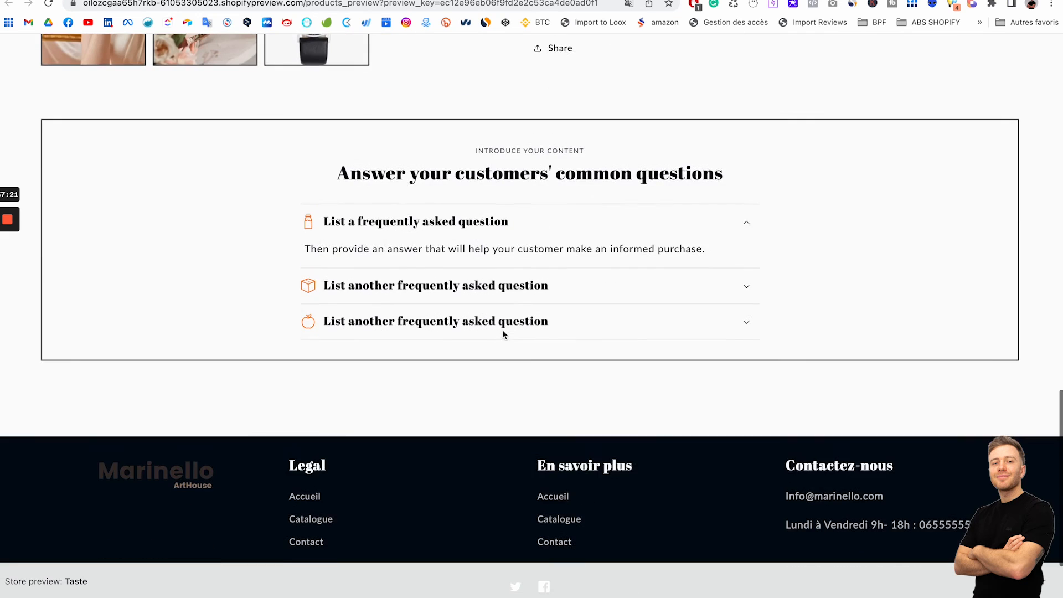
key("super+w")
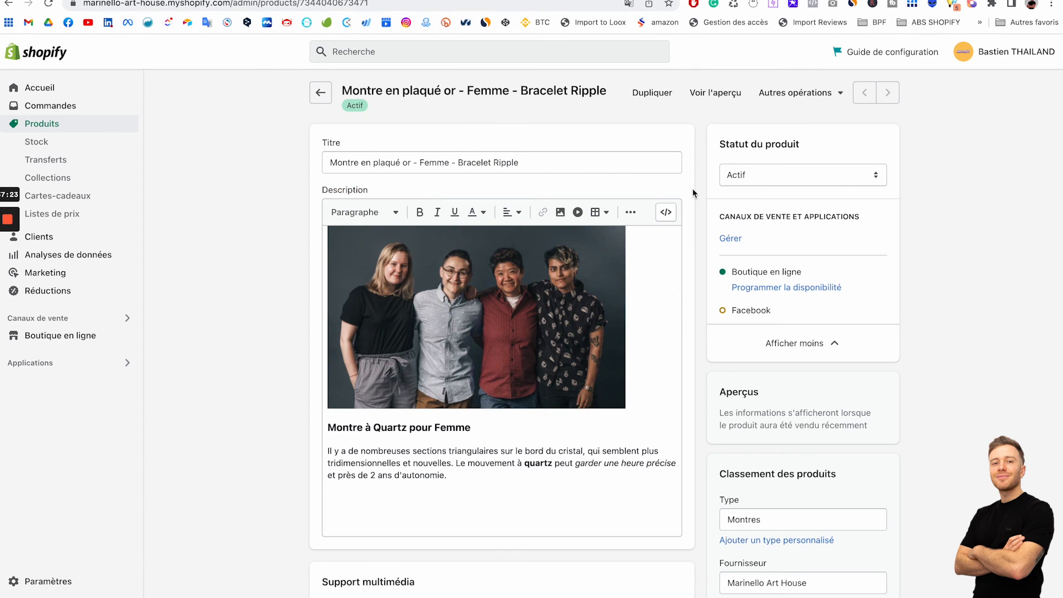
Reload the product's admin page and preview the watch again to check the custom template sections
key("super+r")
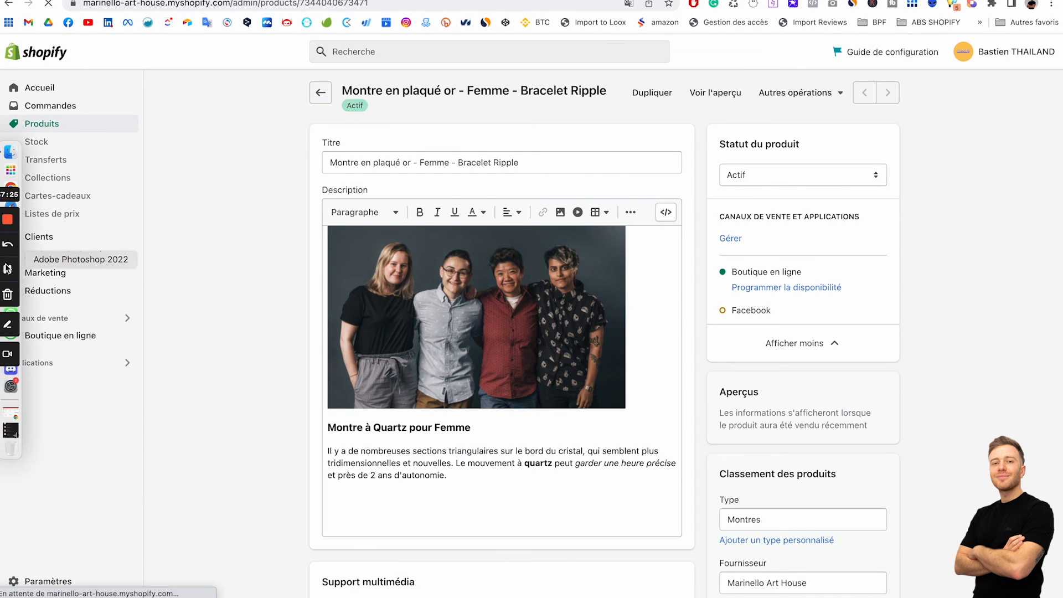
scroll(520, 377, "down", 5)
scroll(519, 377, "down", 13)
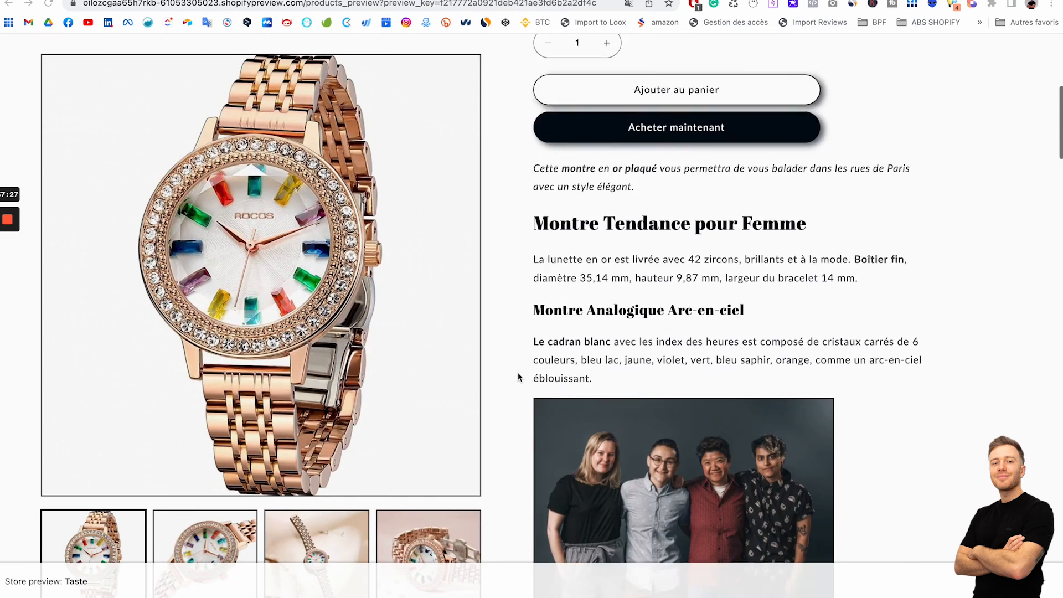
scroll(518, 376, "down", 12)
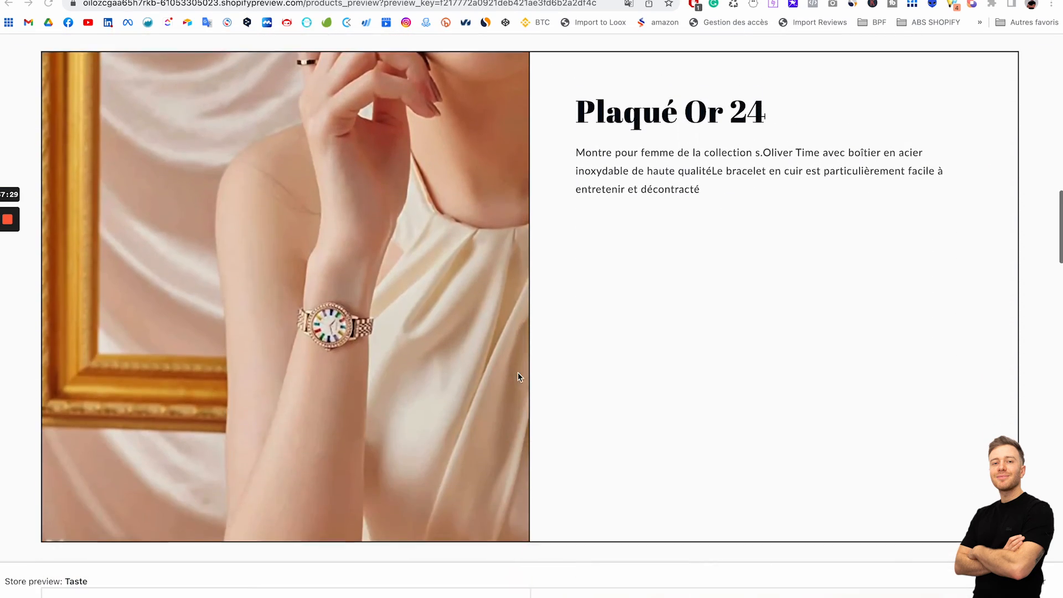
Examine the remaining template sections of the watch's storefront preview down to the Featured collection section, and return to the page's beginning
scroll(519, 377, "down", 12)
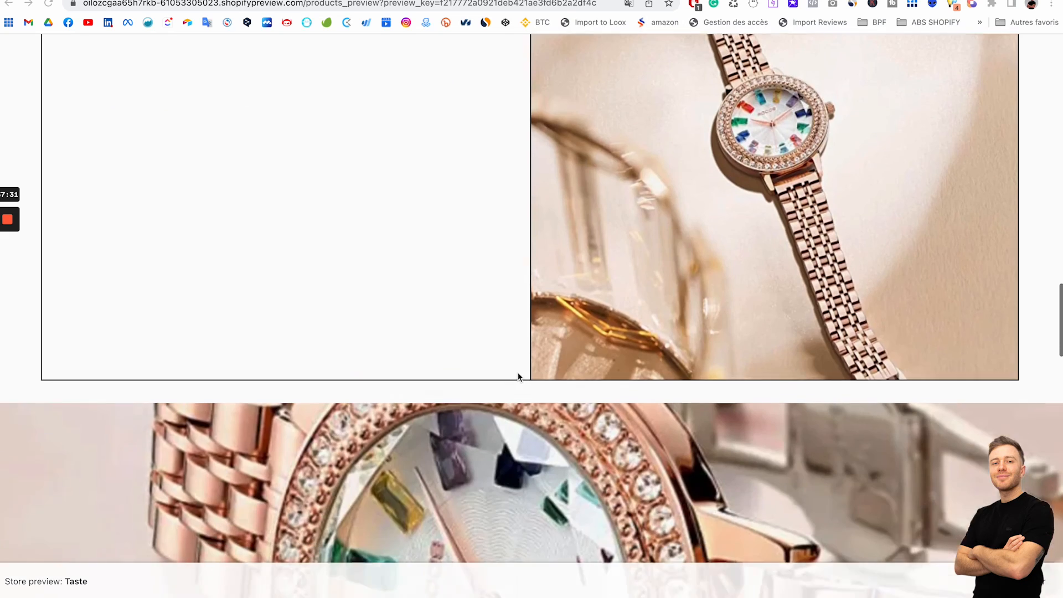
scroll(519, 376, "down", 11)
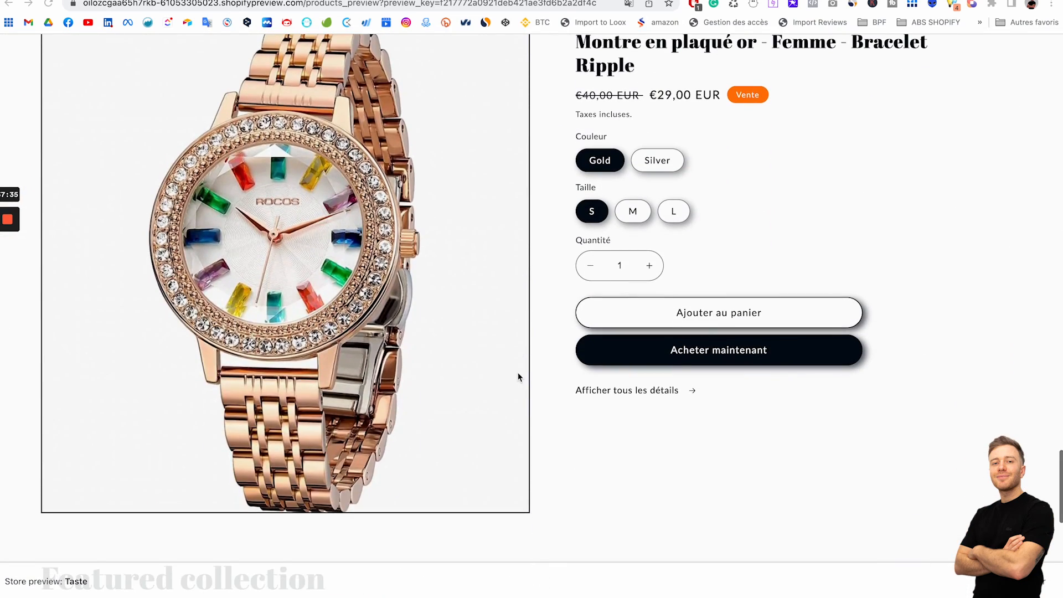
scroll(518, 376, "down", 7)
scroll(519, 377, "up", 10)
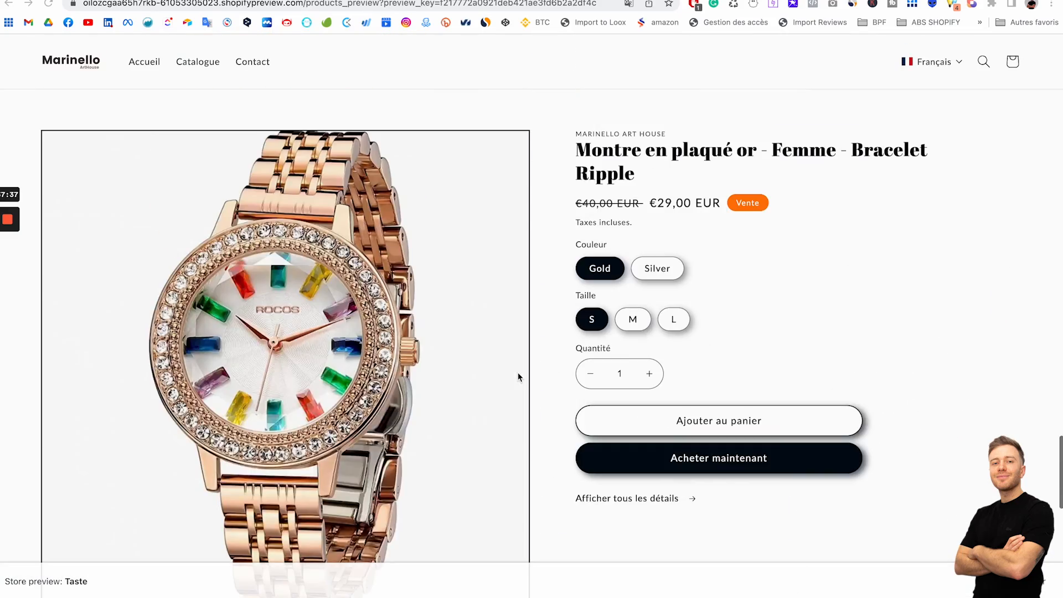
scroll(518, 377, "up", 7)
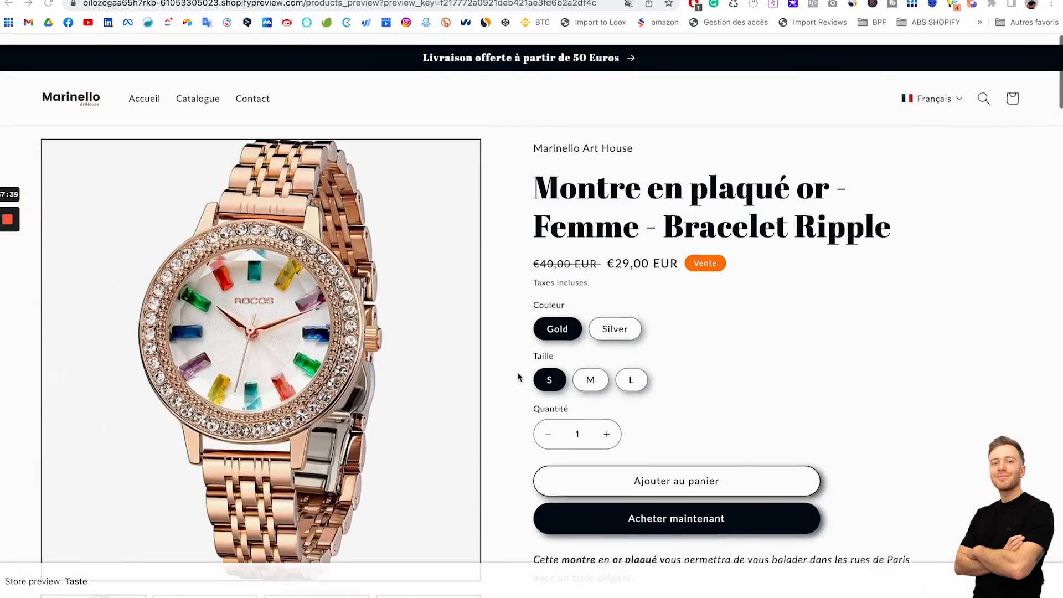
Return to the watch product's admin page and look over its description, media and product classification
left_click(277, 1)
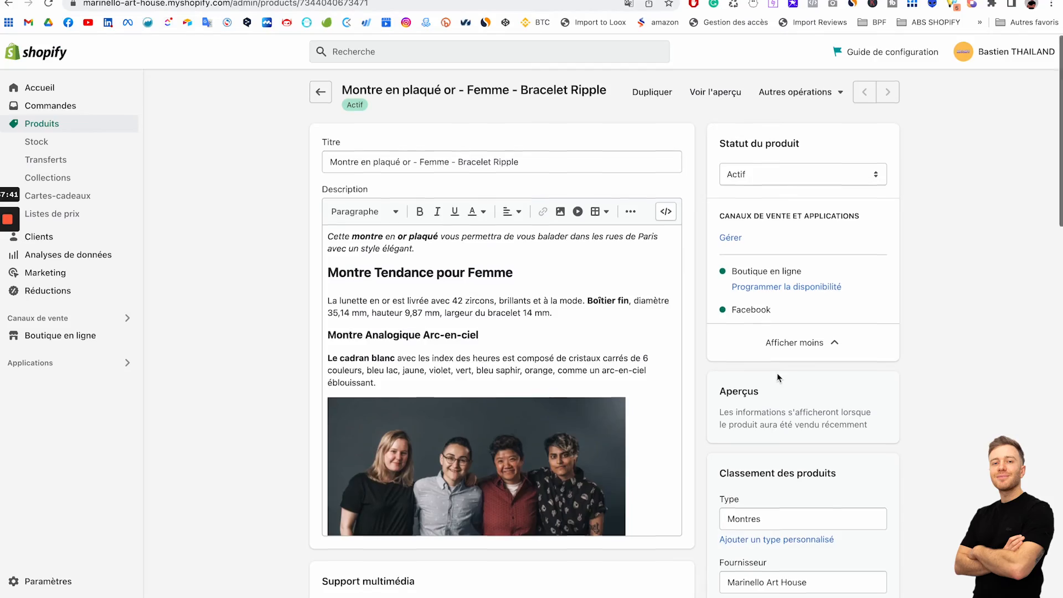
scroll(776, 373, "down", 8)
scroll(687, 298, "up", 7)
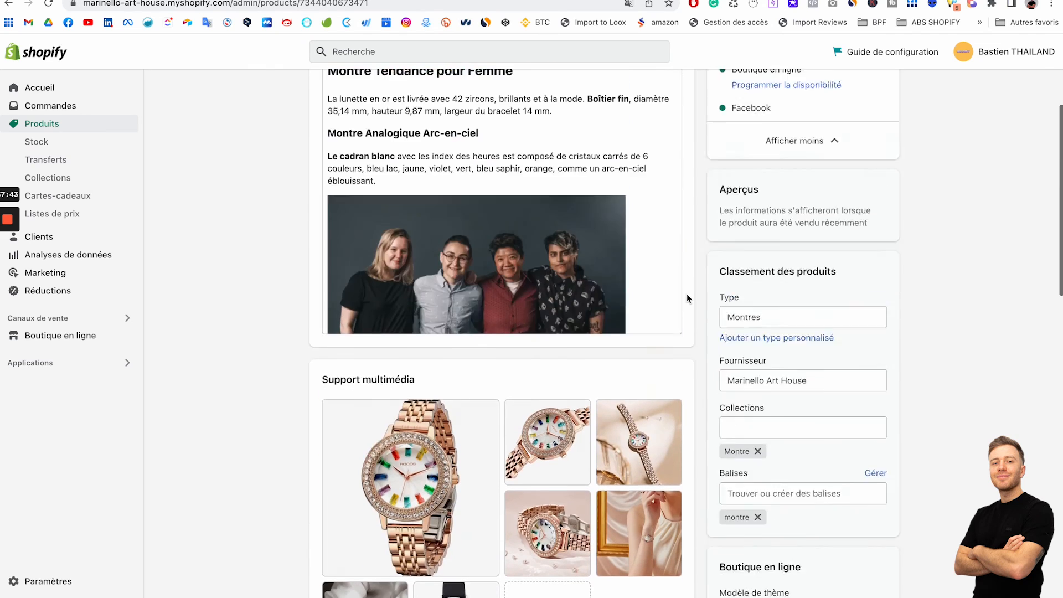
Switch back to the storefront preview and review the watch page from its description through the custom sections to the featured product
left_click(388, 1)
scroll(515, 366, "down", 1)
scroll(514, 366, "down", 5)
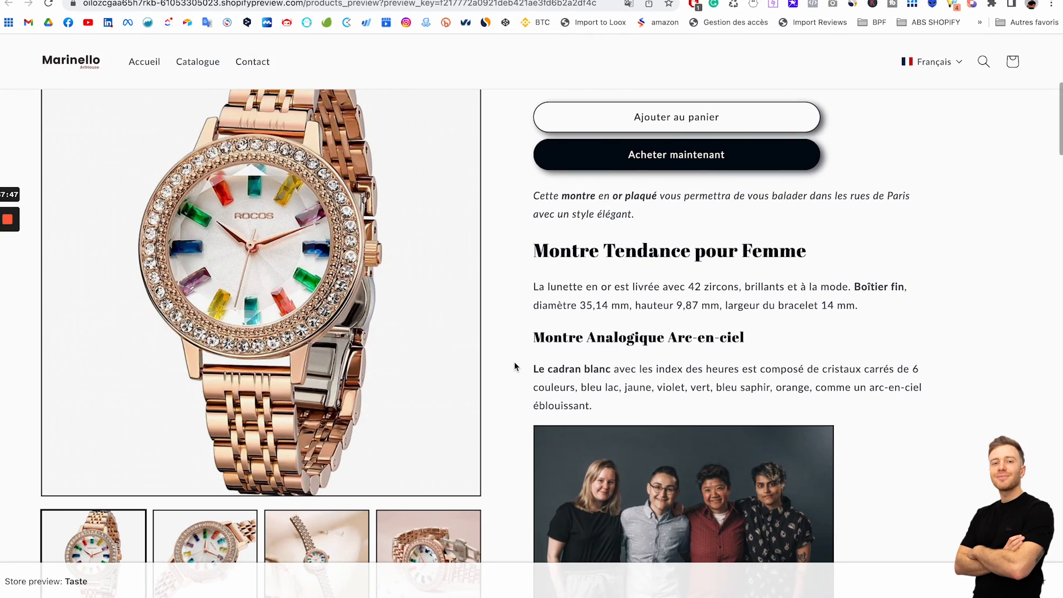
scroll(515, 367, "down", 20)
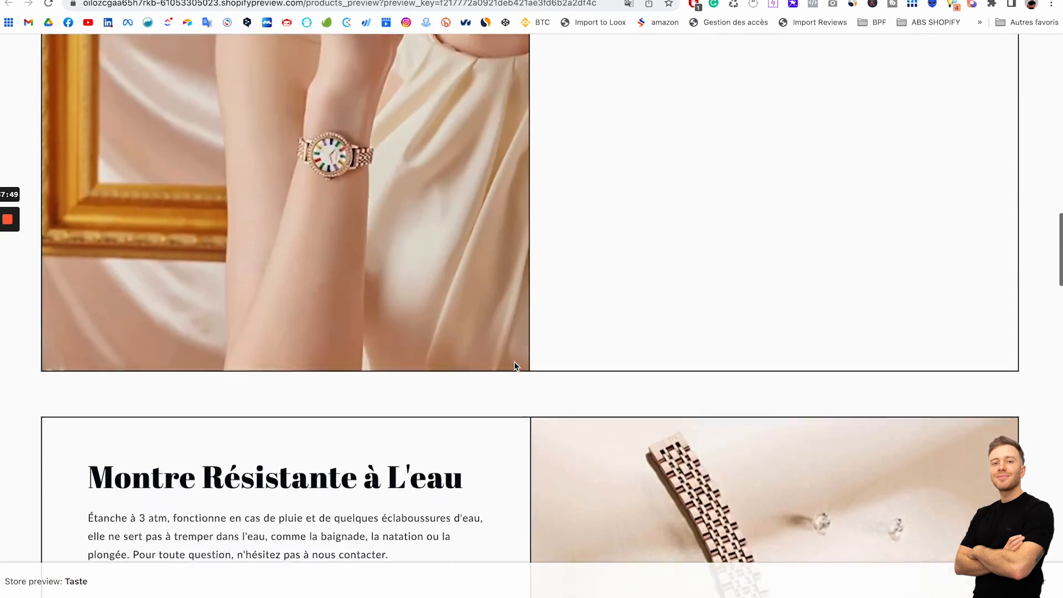
scroll(515, 367, "down", 20)
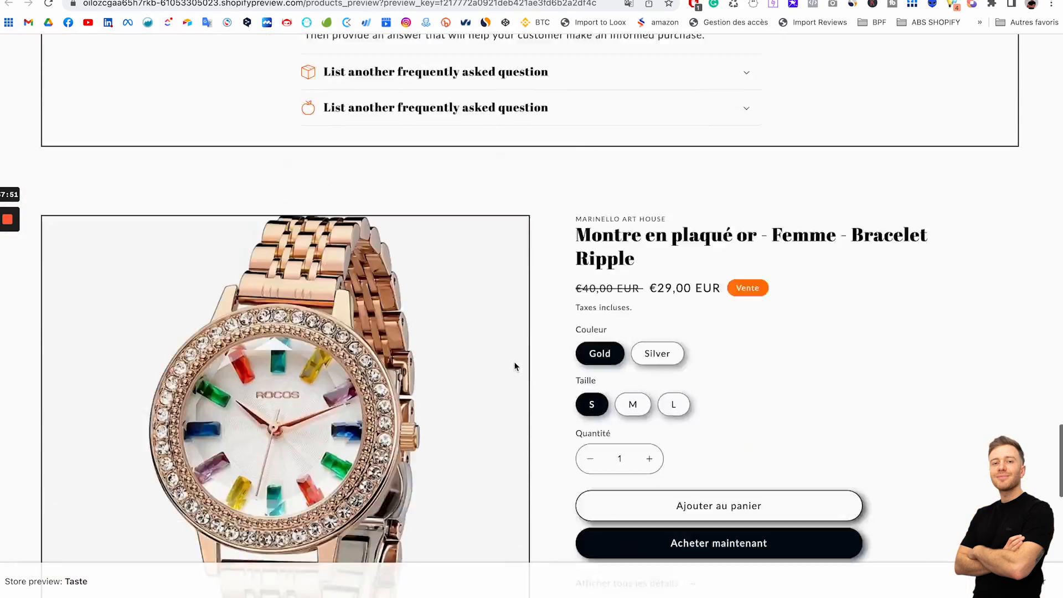
scroll(514, 366, "up", 5)
scroll(515, 366, "up", 20)
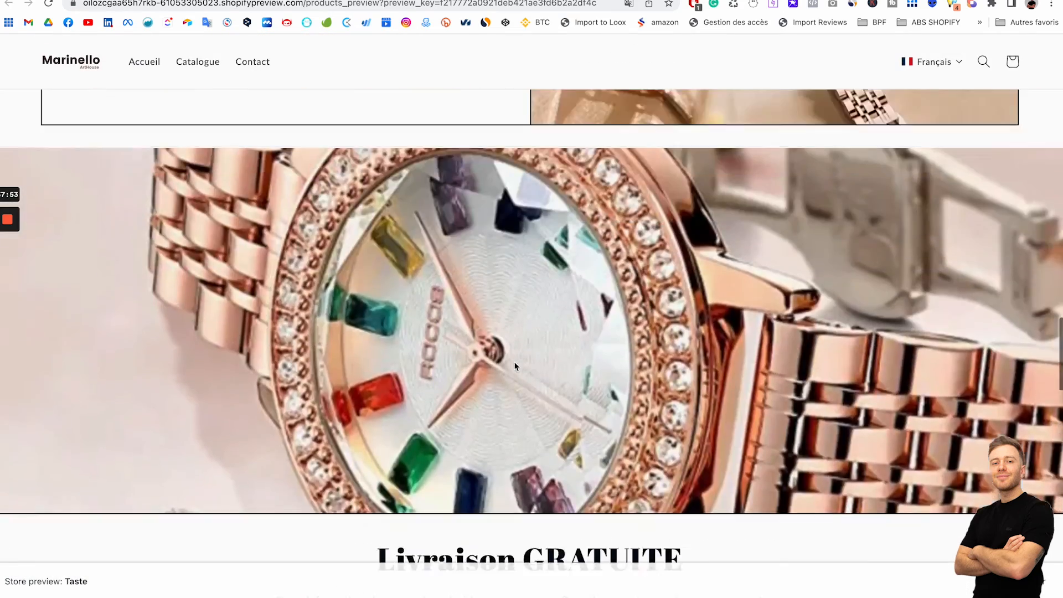
scroll(392, 166, "up", 15)
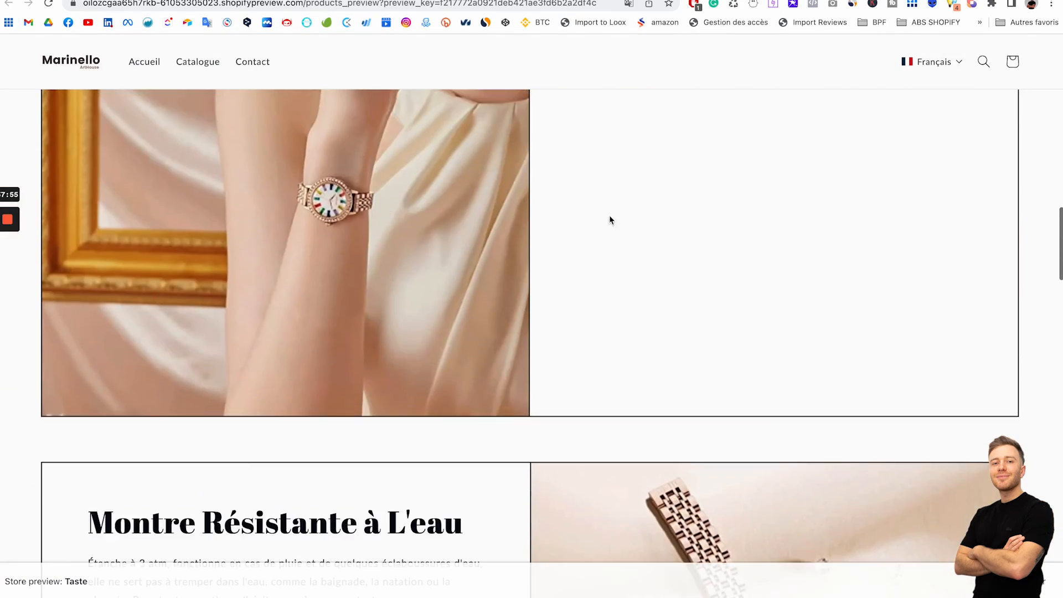
scroll(729, 250, "up", 10)
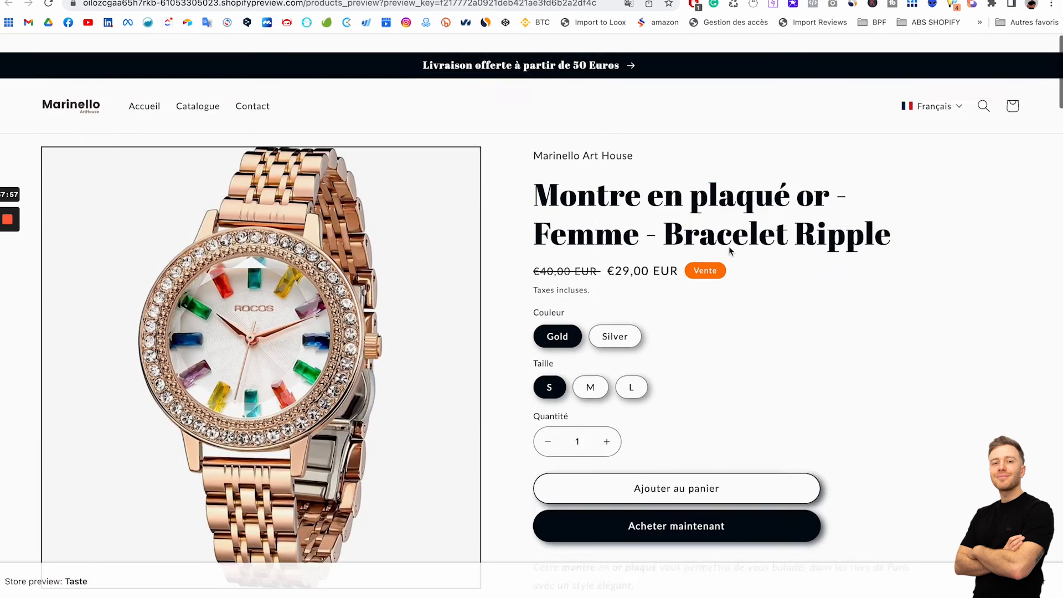